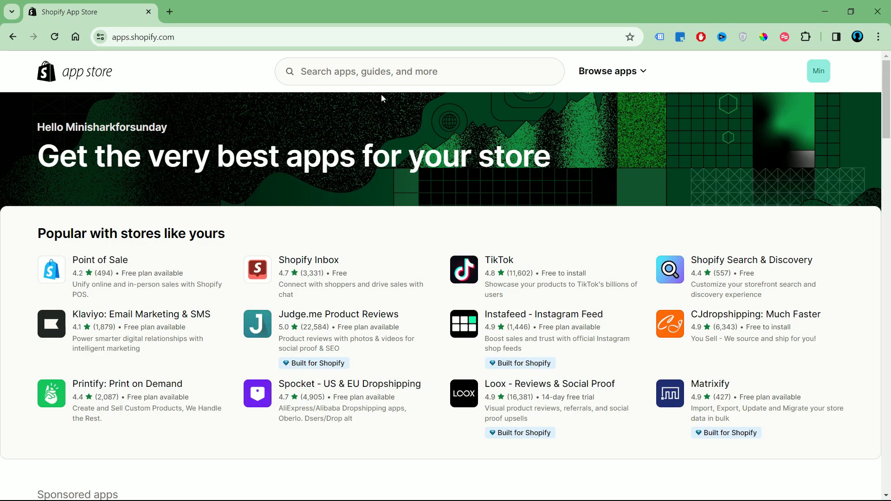
Step: Search the app store for "Smind" and open the Smind Sections: Theme Kit listing
click(367, 75)
text(S)
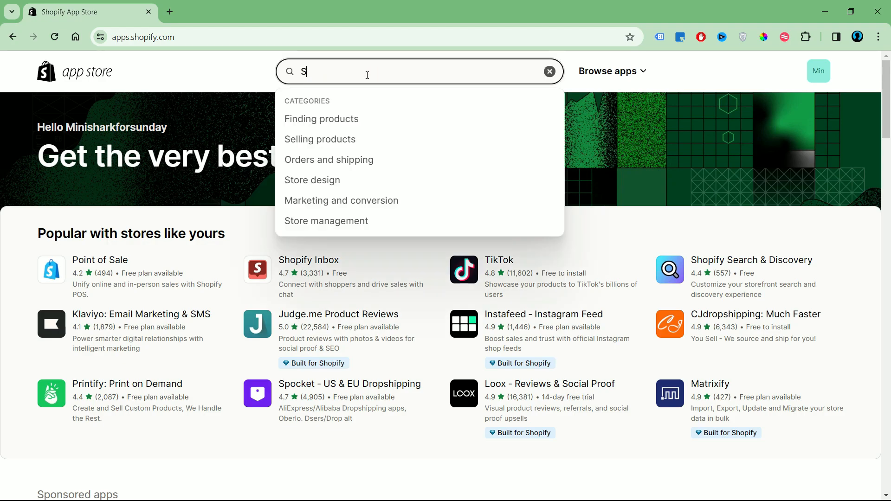
text(mind)
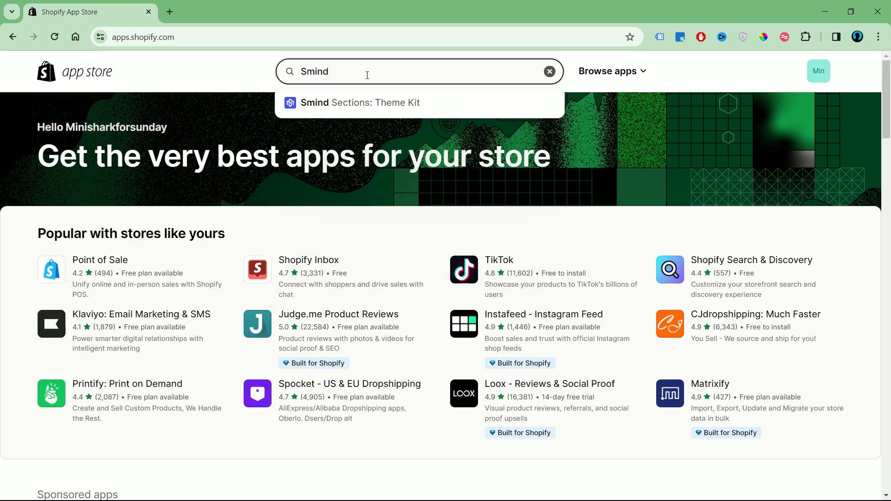
click(360, 103)
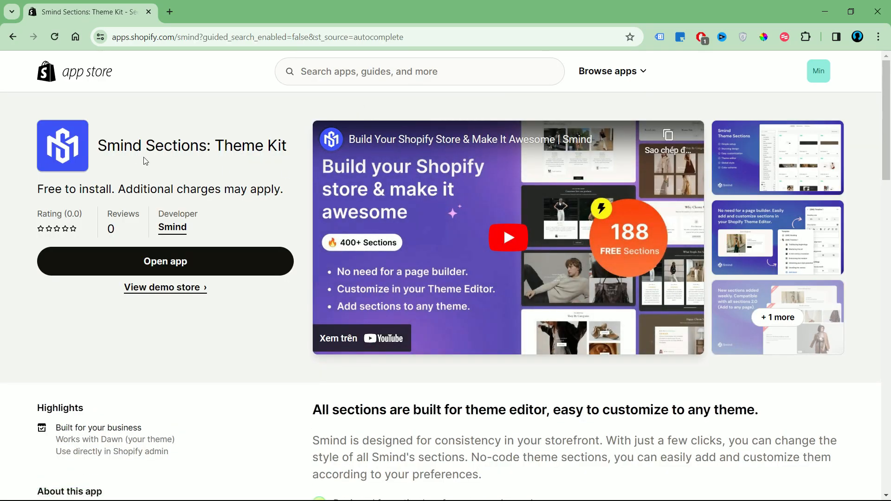
Step: Review the listing's app name and pricing note, and open the Smind app in the store admin
drag(106, 145, 286, 137)
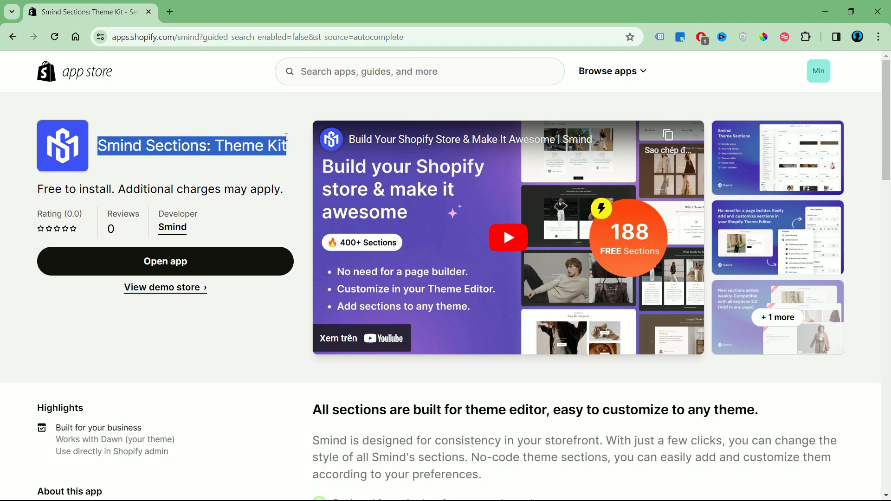
click(274, 169)
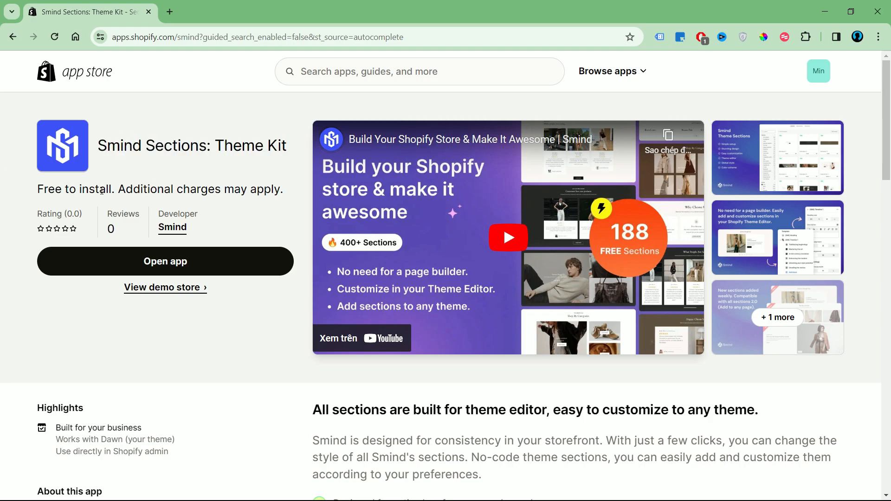
drag(111, 188, 41, 189)
click(184, 190)
drag(889, 160, 888, 139)
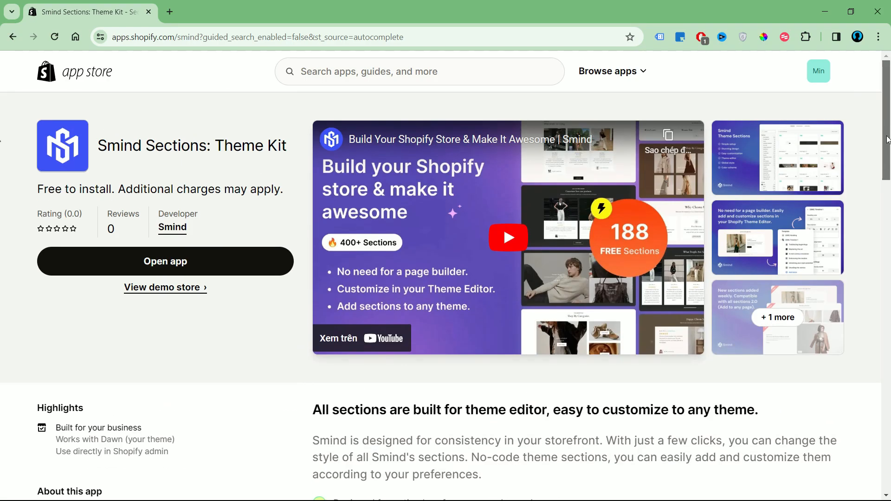
click(197, 264)
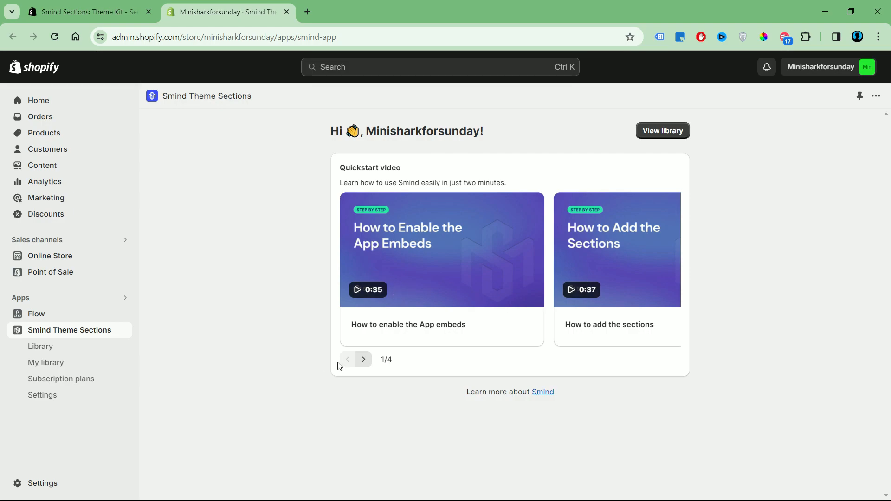
Step: Browse the Smind quickstart videos and open the app's section library
click(364, 360)
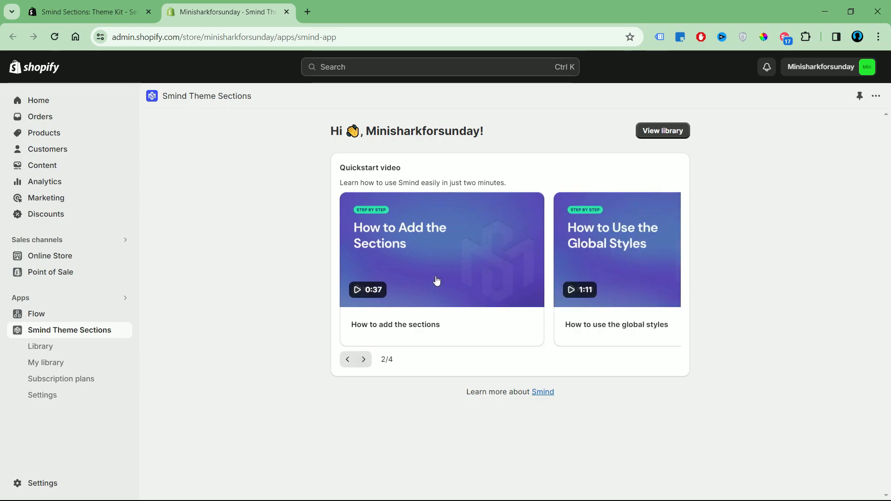
click(362, 364)
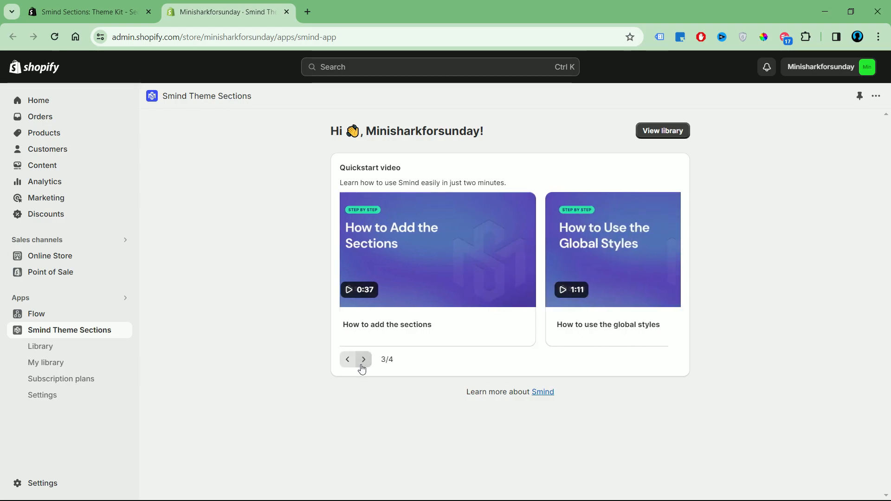
click(364, 361)
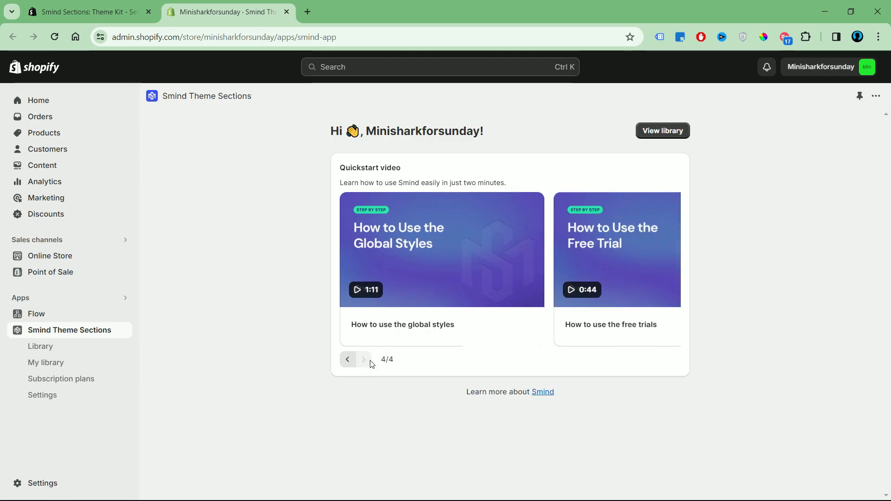
click(346, 360)
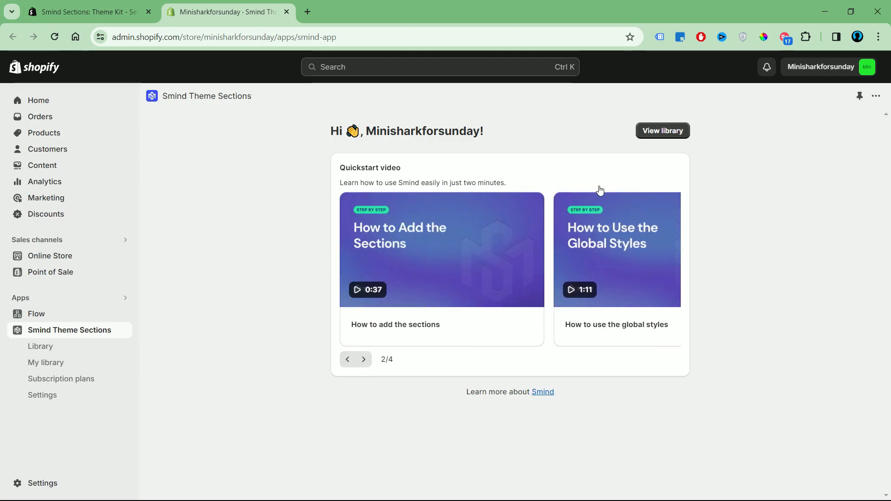
click(677, 132)
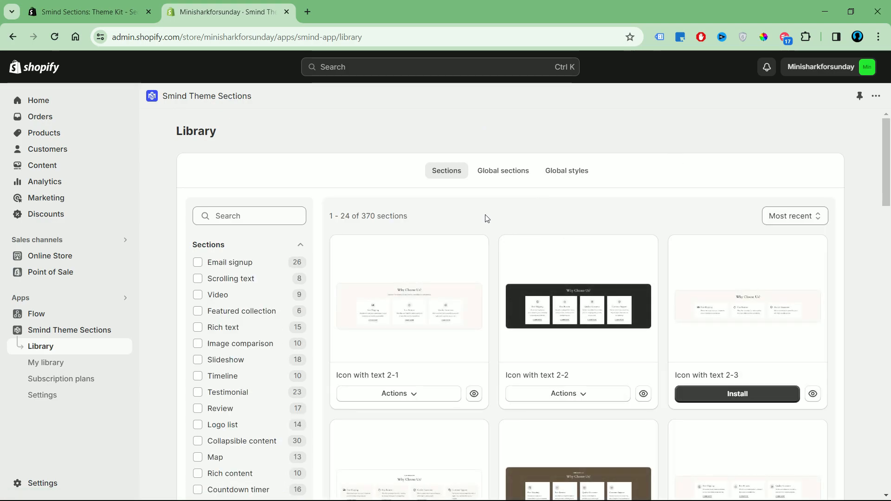
mouse_move(890, 163)
mouse_down()
mouse_move(879, 451)
mouse_move(890, 151)
mouse_up()
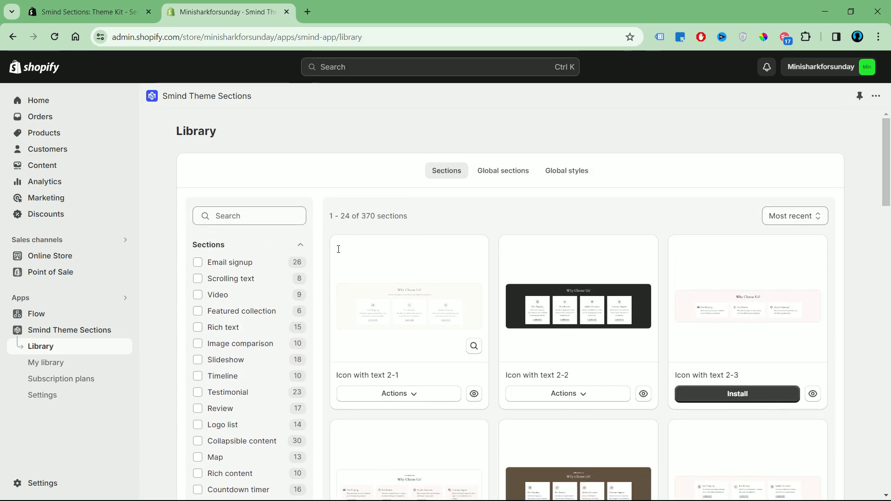
Step: Open the online store's themes in a new browser tab and start customizing the current Dawn theme
middle_click(70, 263)
click(391, 10)
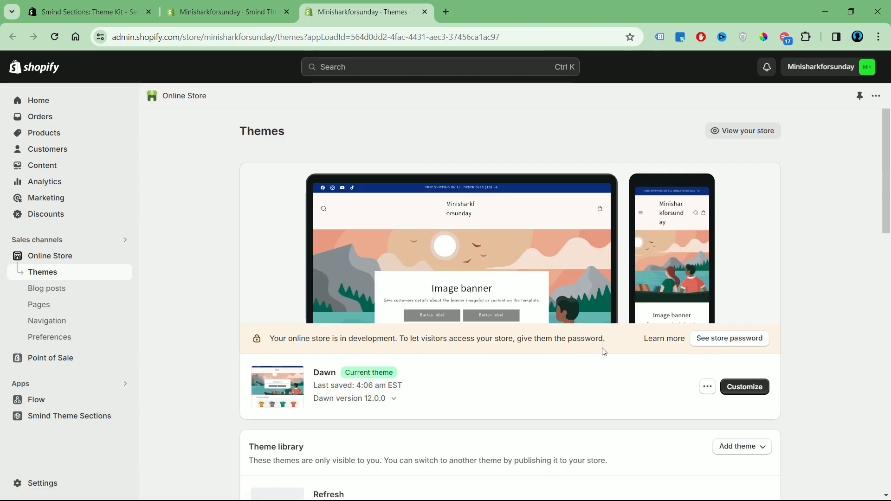
scroll(604, 352, down, 1)
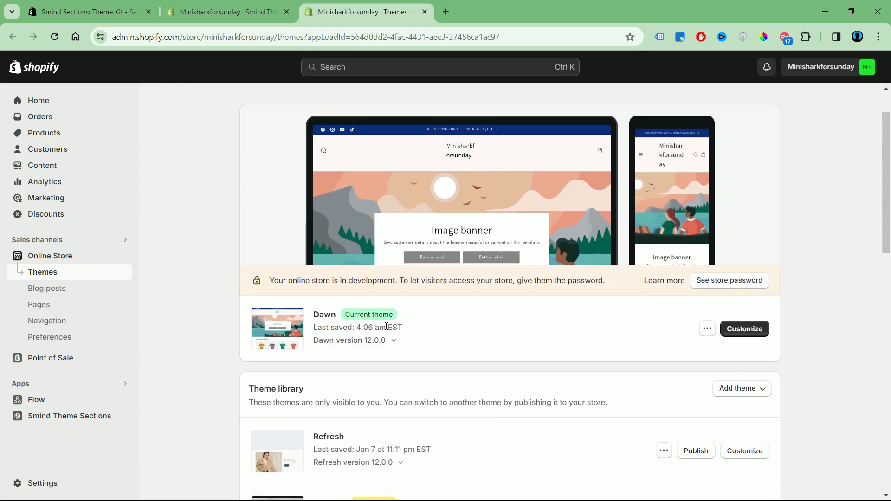
drag(315, 315, 338, 316)
click(358, 324)
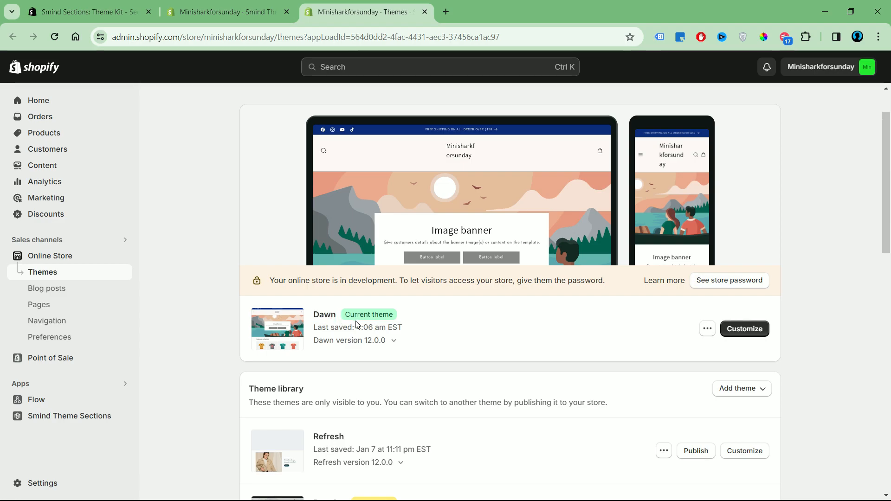
click(761, 333)
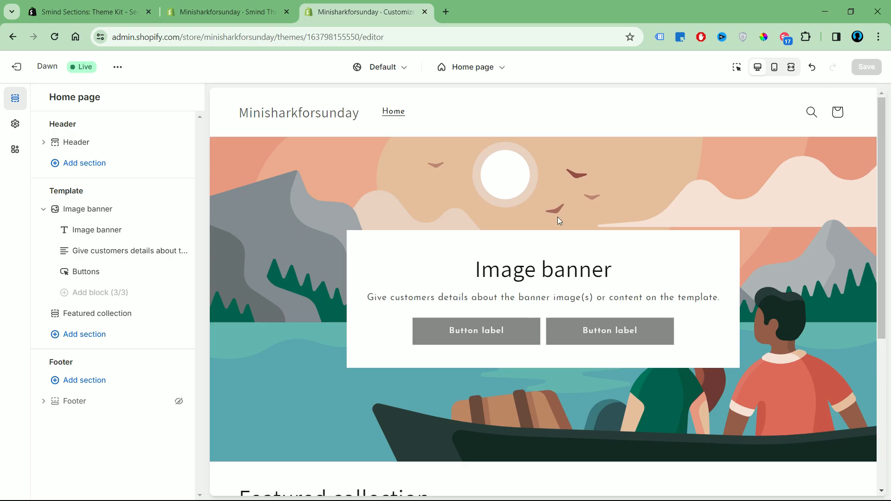
Step: Add an Announcement bar section to the home page's header group and move it above the Header section
scroll(661, 255, down, 5)
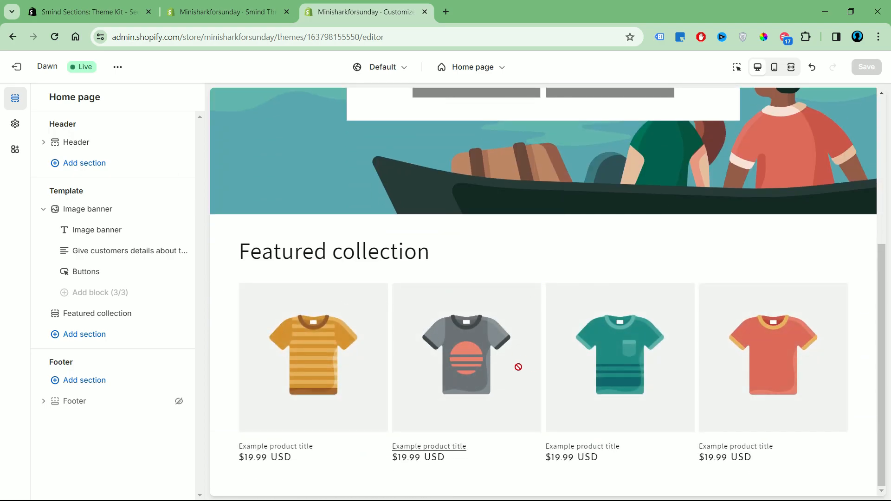
scroll(510, 361, up, 5)
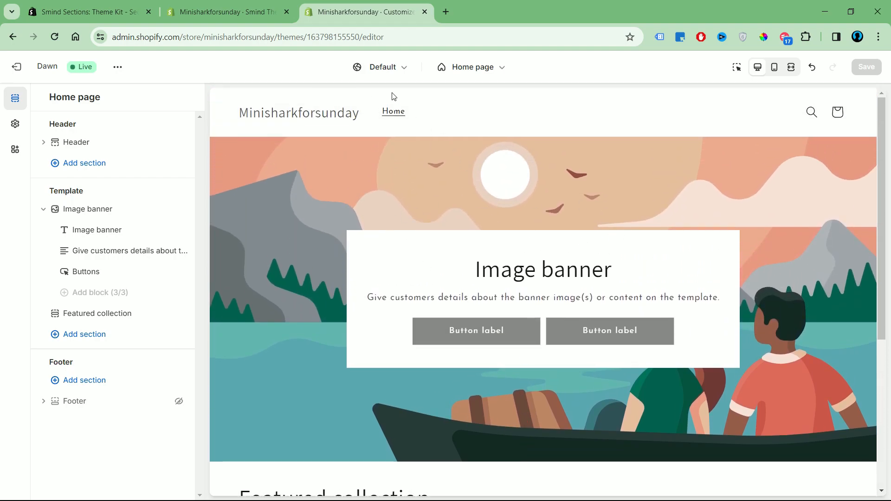
click(110, 165)
click(239, 228)
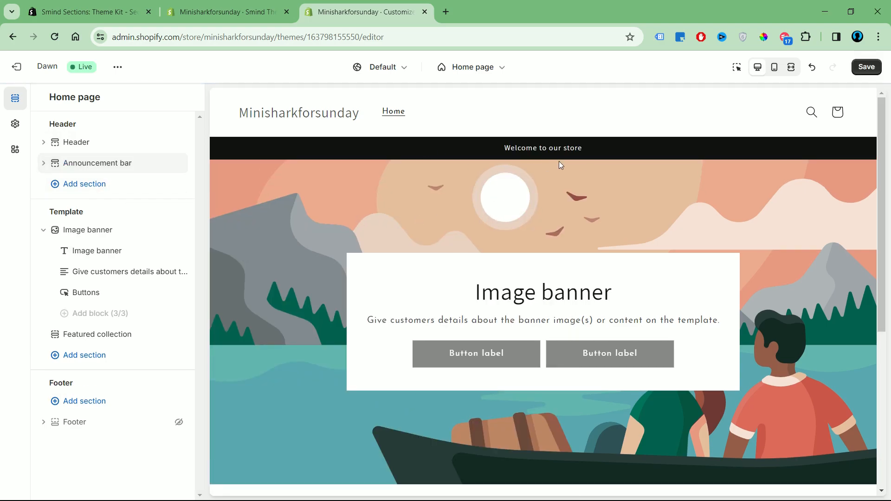
drag(49, 163, 55, 142)
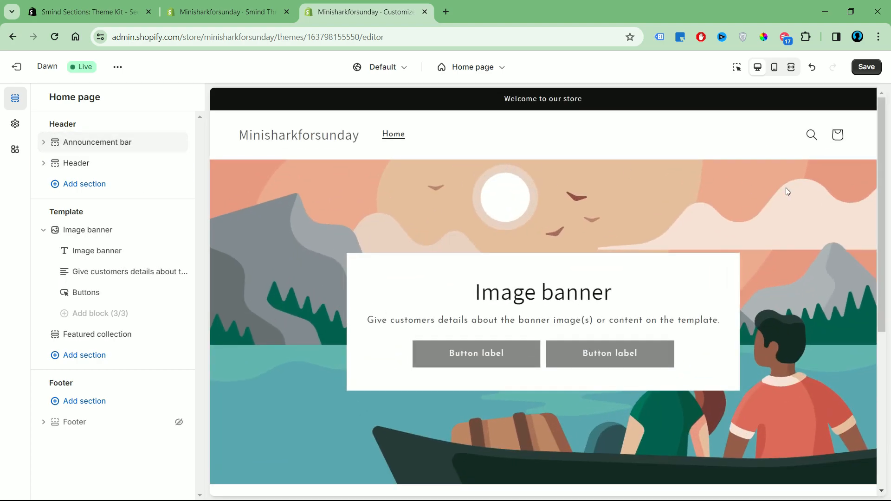
Step: Set the announcement's text to "FREE SHIPPING ON ALL ORDER OVER $150"
click(44, 144)
click(96, 164)
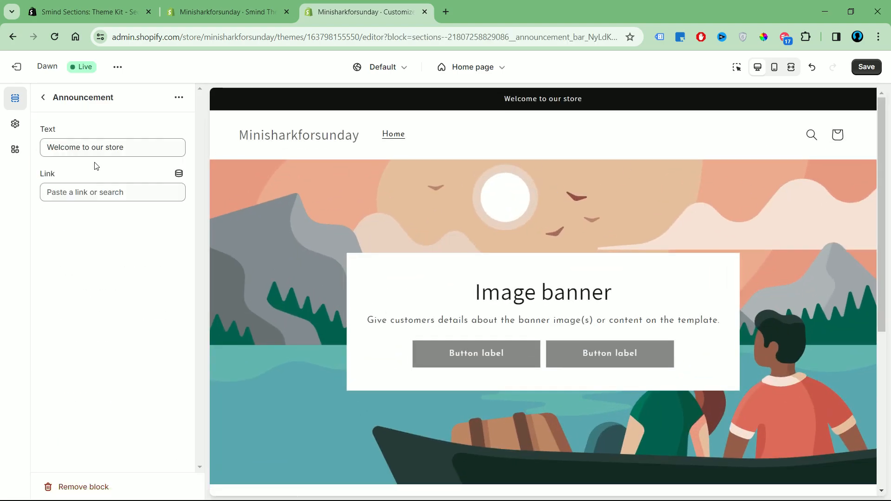
drag(124, 148, 50, 149)
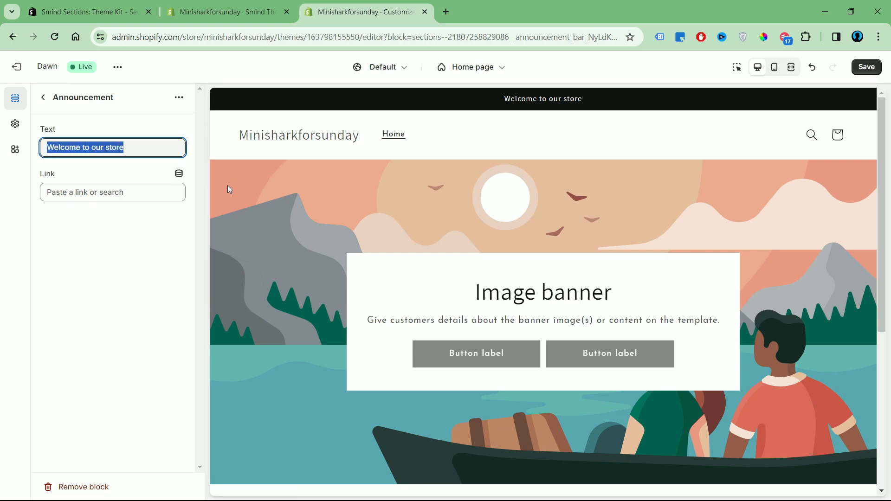
text(FREE SHIPPING ON ALL OR)
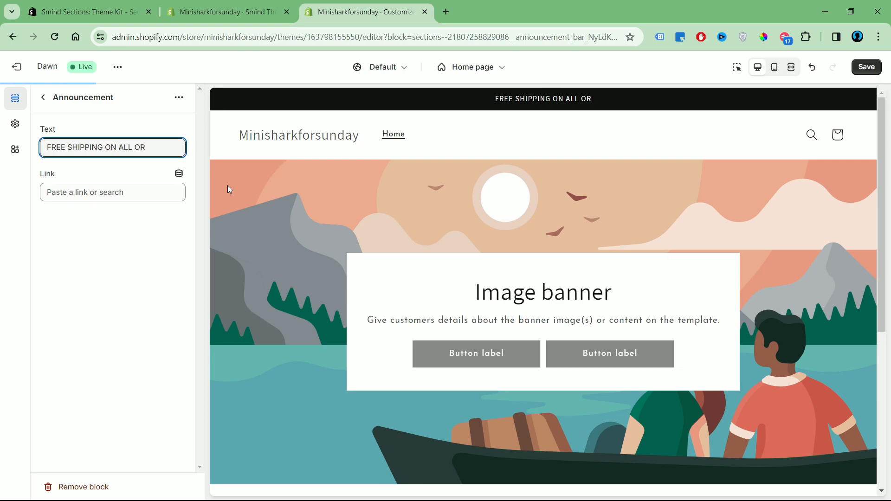
text(DER OVER $150)
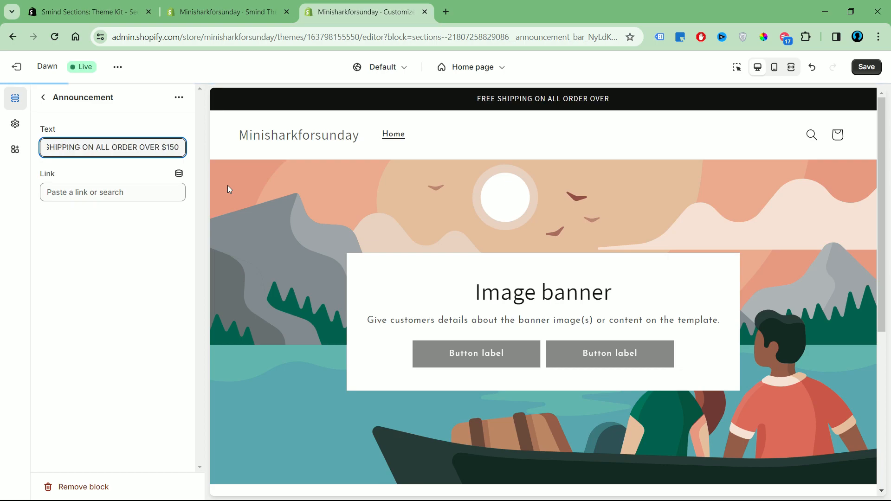
Step: Set the announcement's link to "#" and return to the home page's section list
click(148, 190)
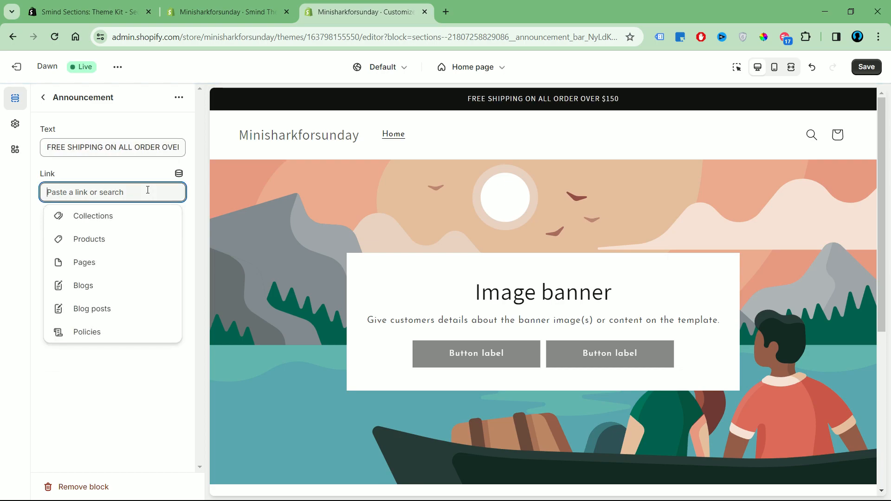
text(#)
key(Return)
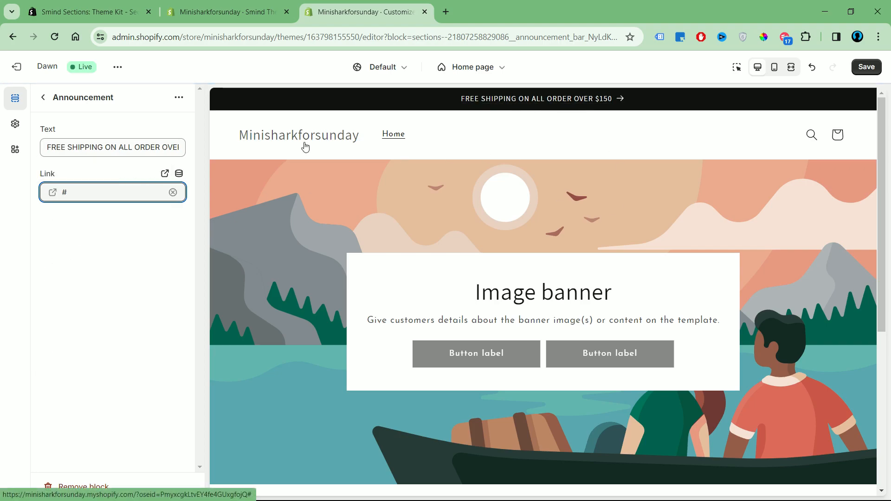
click(43, 97)
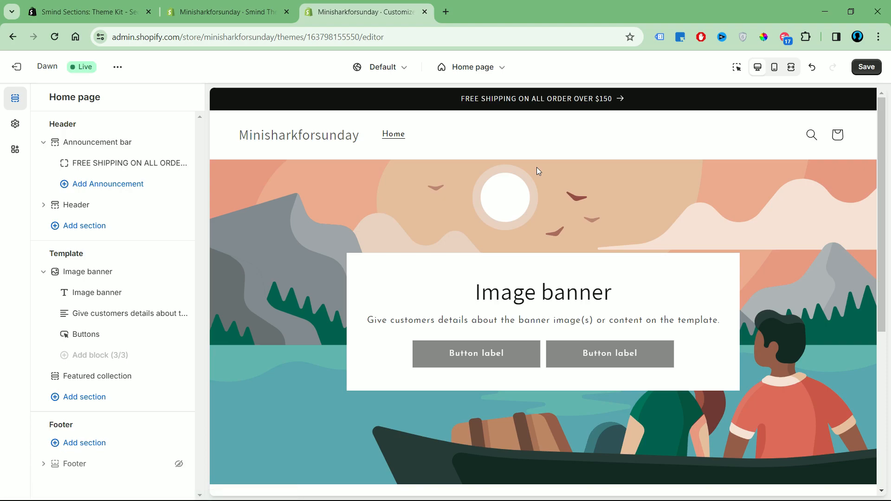
Step: Edit color scheme Scheme 4 from the Announcement bar's settings, setting its background color to green #47844B
click(104, 142)
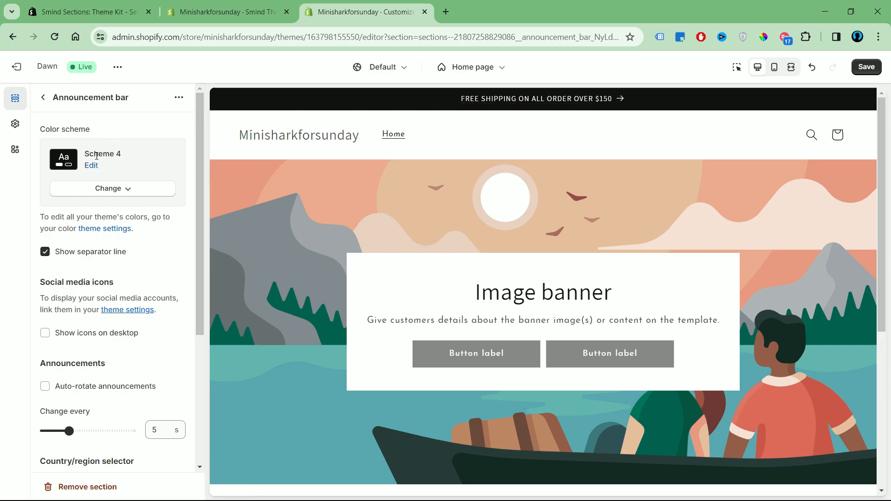
click(123, 191)
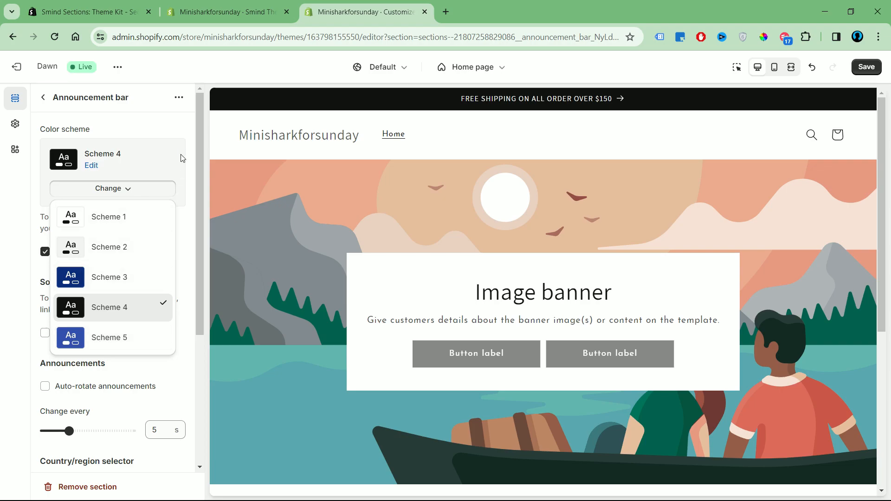
click(178, 137)
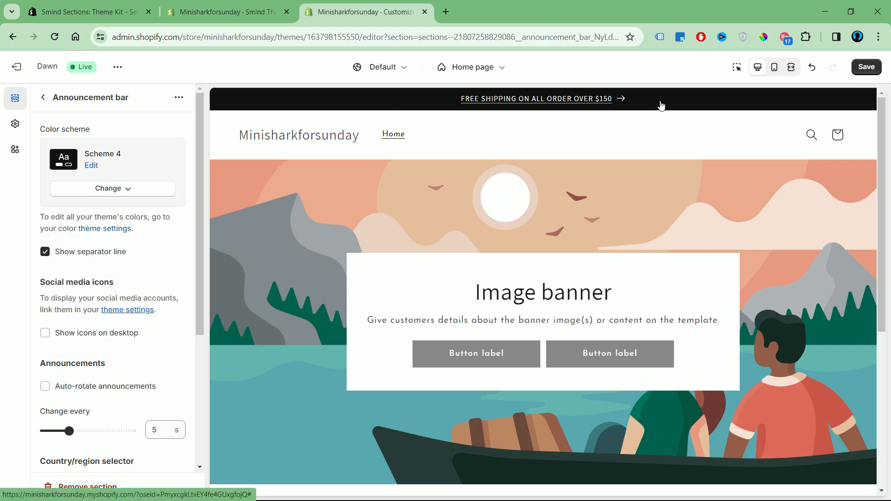
click(91, 166)
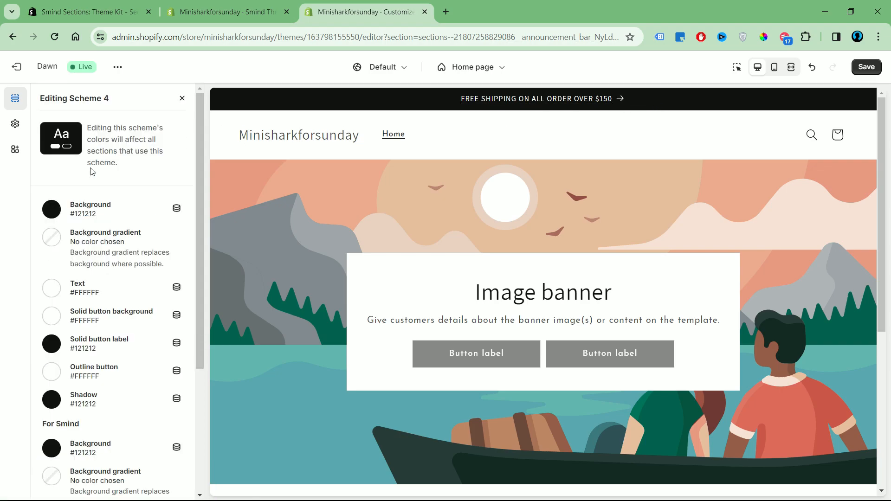
click(51, 210)
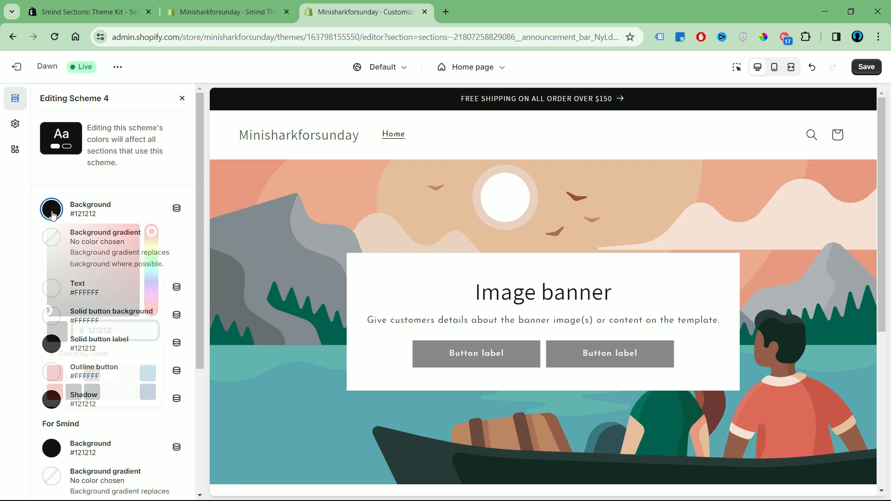
drag(124, 255, 90, 271)
drag(152, 234, 152, 261)
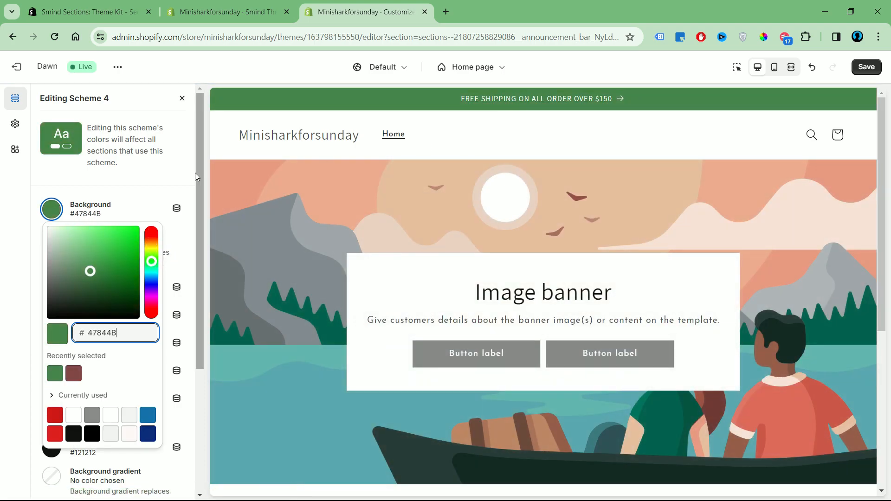
click(177, 257)
click(78, 285)
click(88, 300)
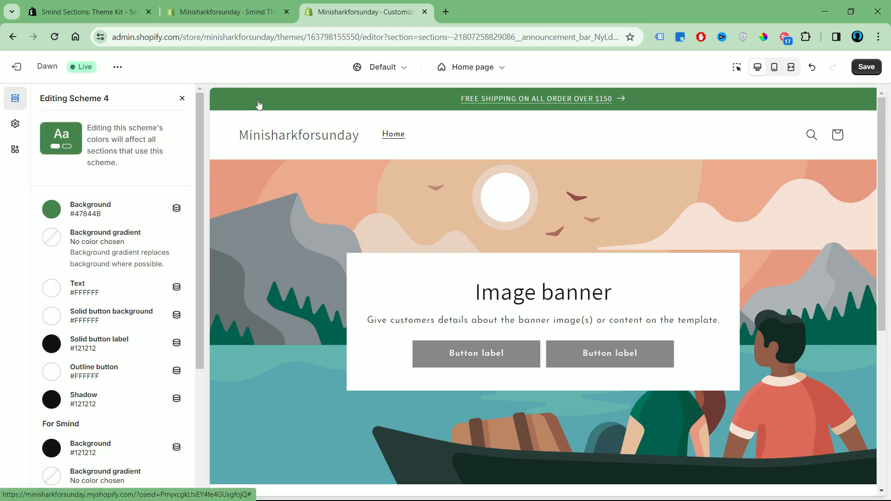
Step: Show the social media icons on desktop and enable auto-rotation of announcements in the Announcement bar's settings
click(182, 98)
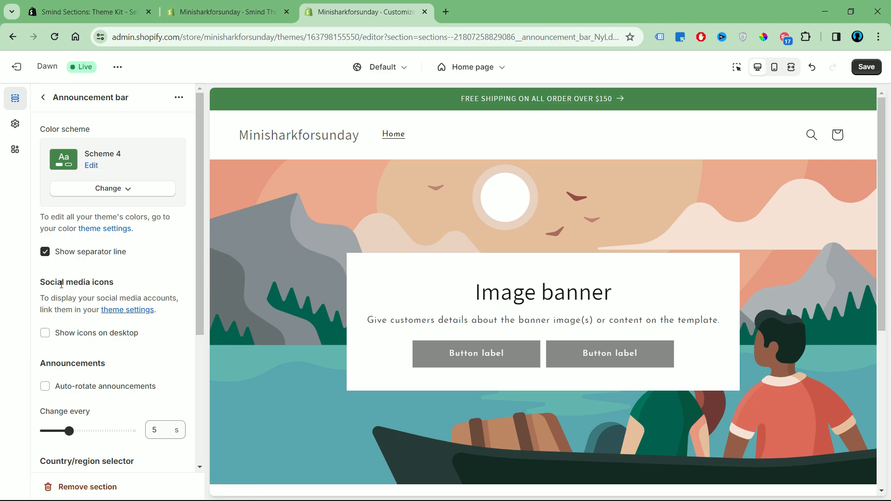
click(45, 333)
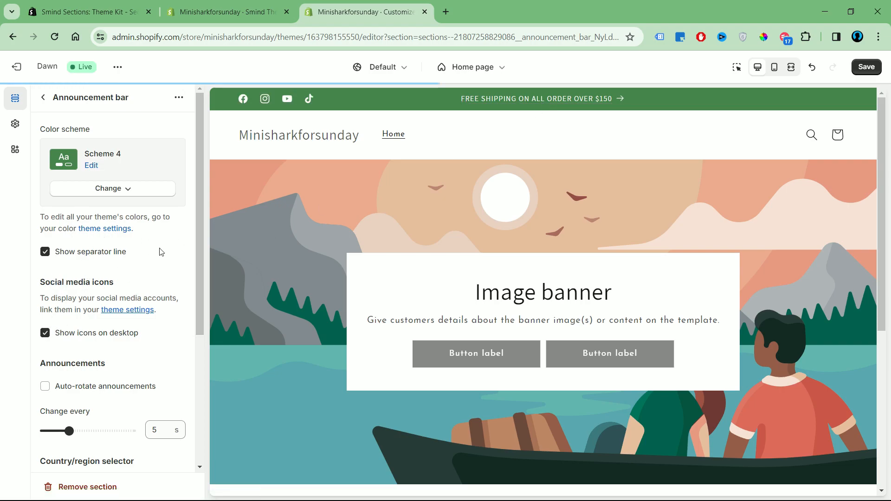
scroll(162, 297, down, 1)
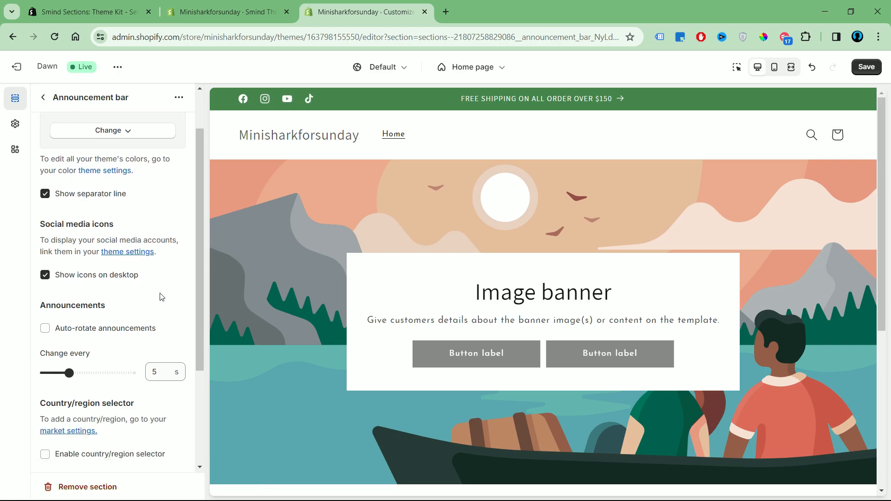
click(90, 333)
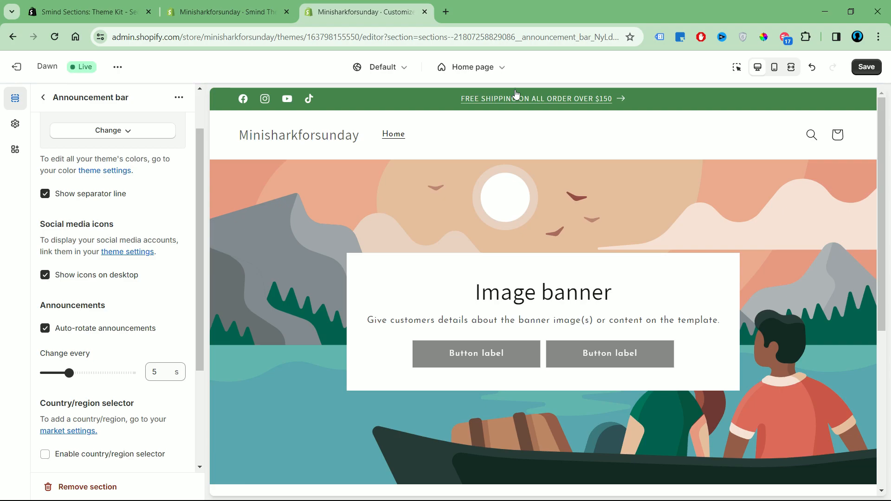
Step: Set the Twitter and Pinterest links to "#" in the Announcement bar's theme settings and return to the home page's section list
scroll(159, 313, down, 2)
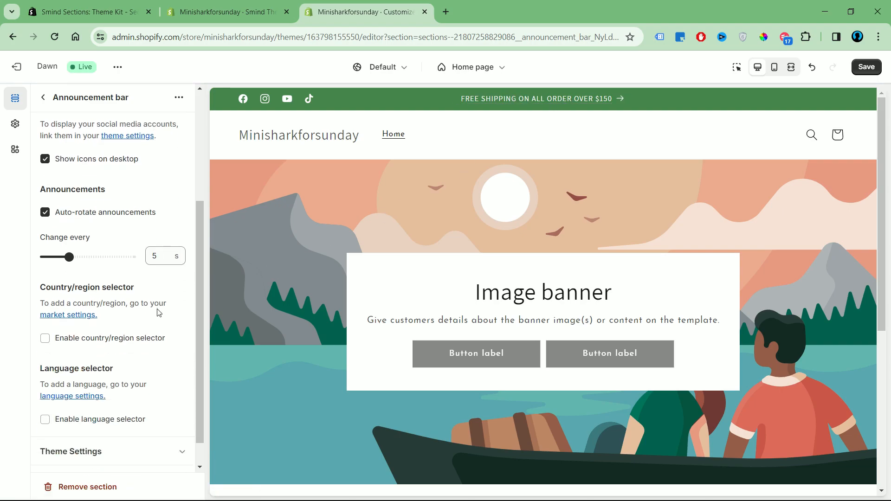
scroll(170, 302, down, 1)
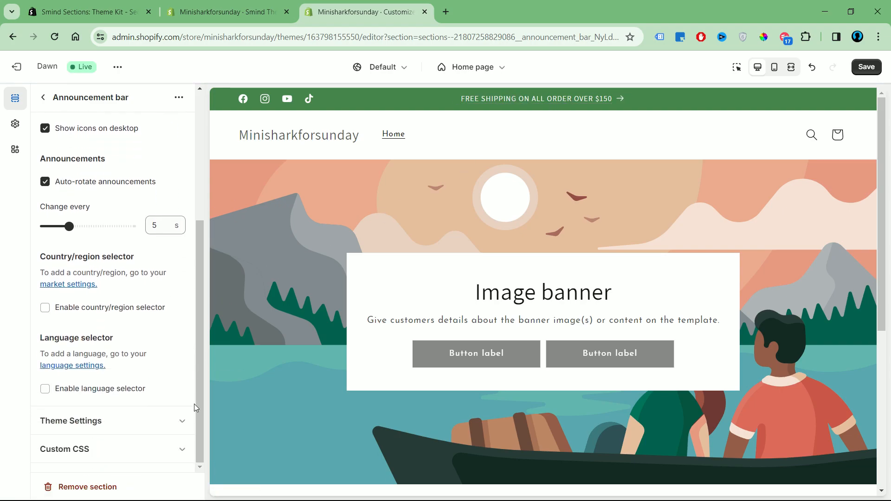
click(184, 421)
scroll(181, 330, down, 4)
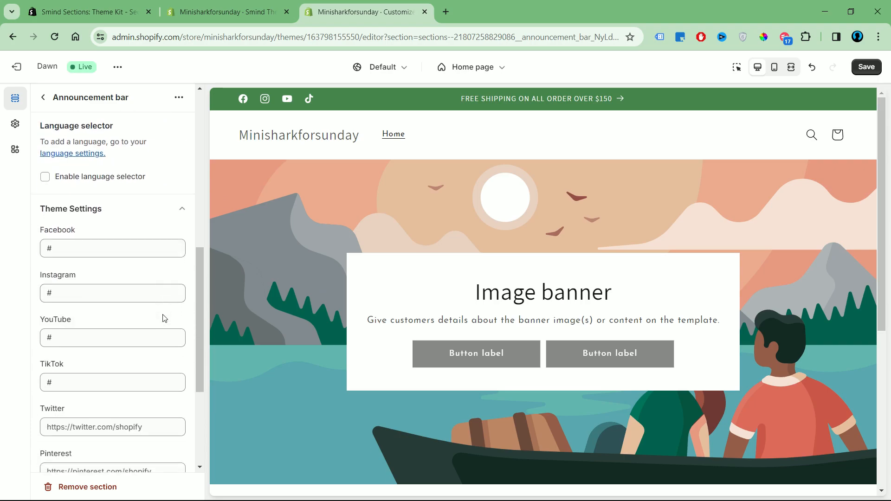
click(150, 405)
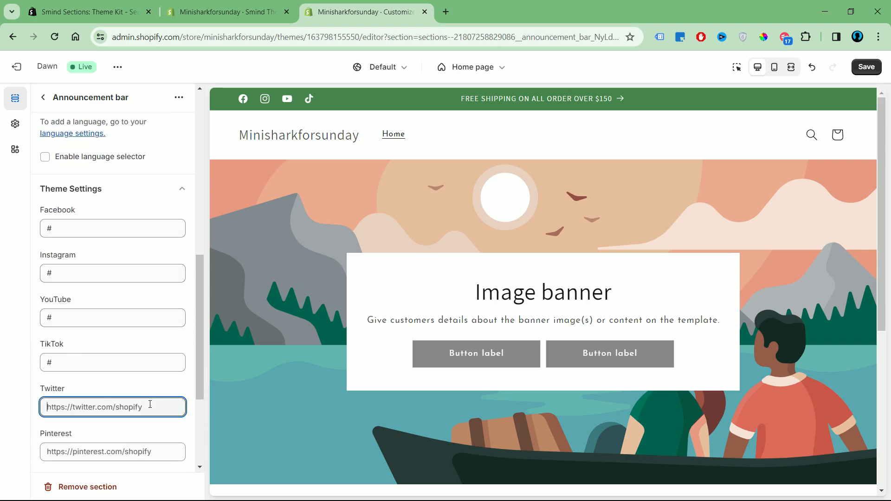
text(#)
click(137, 457)
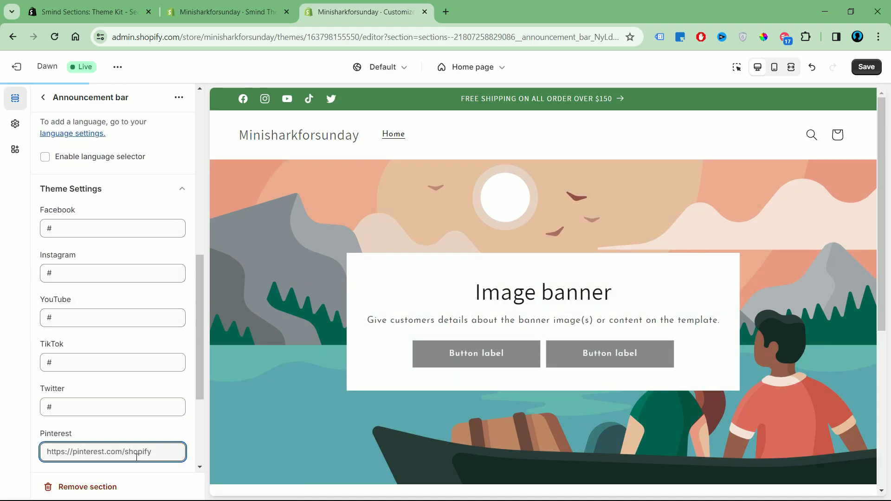
text(#)
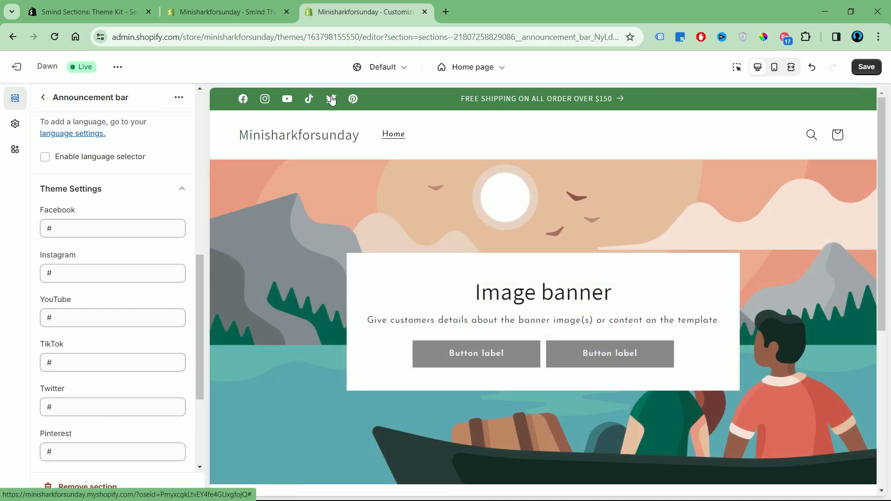
click(44, 98)
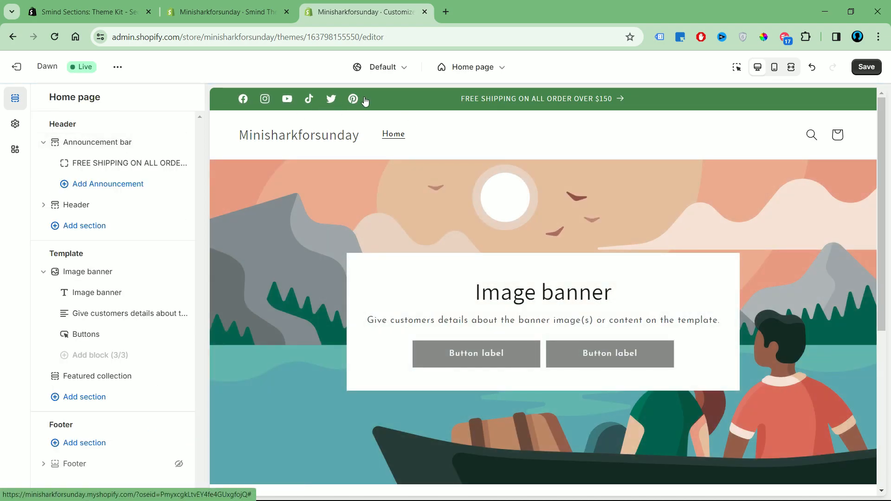
Step: Check the home page in the full-width preview, return to the desktop preview, and save the theme changes
click(791, 67)
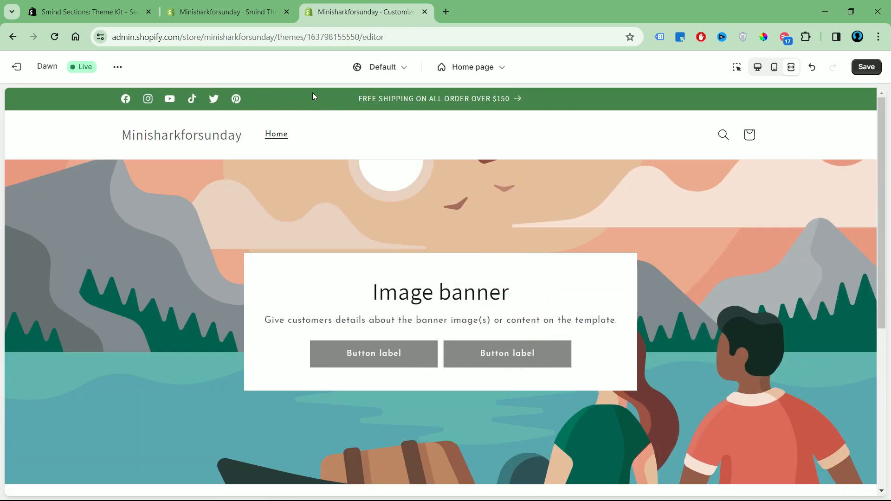
click(760, 70)
key(ctrl+s)
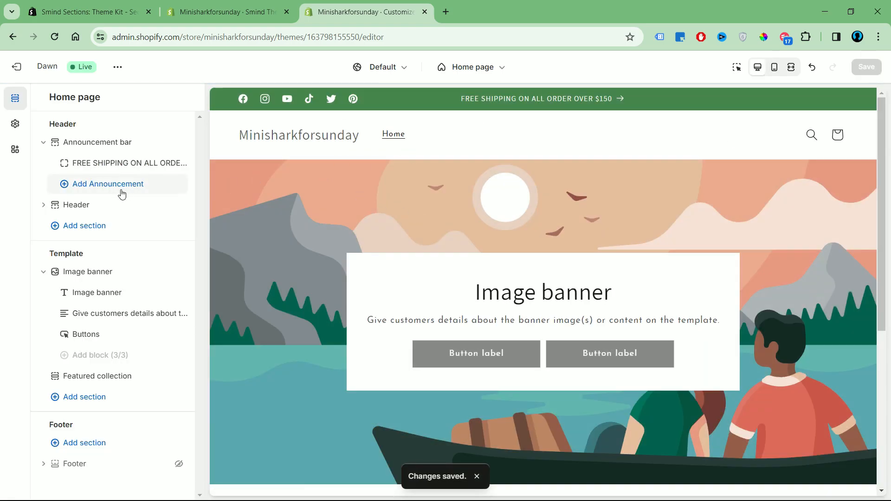
scroll(495, 450, down, 1)
scroll(495, 451, up, 1)
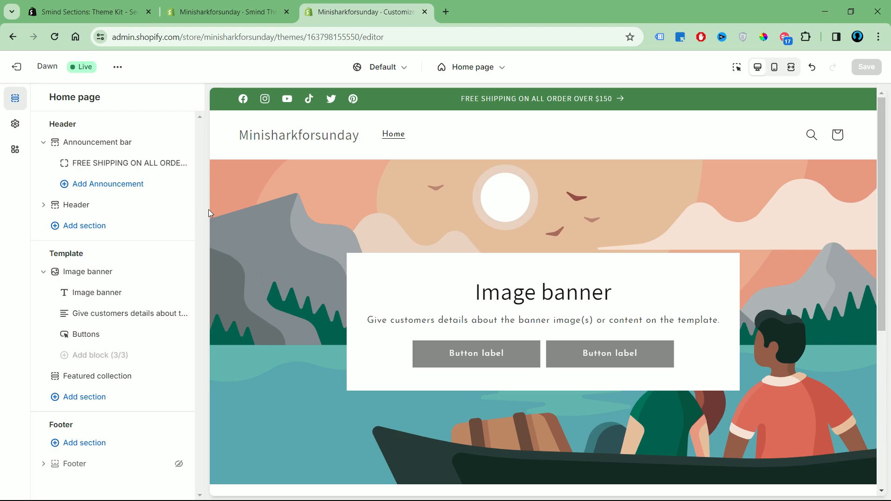
Step: Switch to the Smind Theme Sections library and filter its global sections to the Header category
click(220, 14)
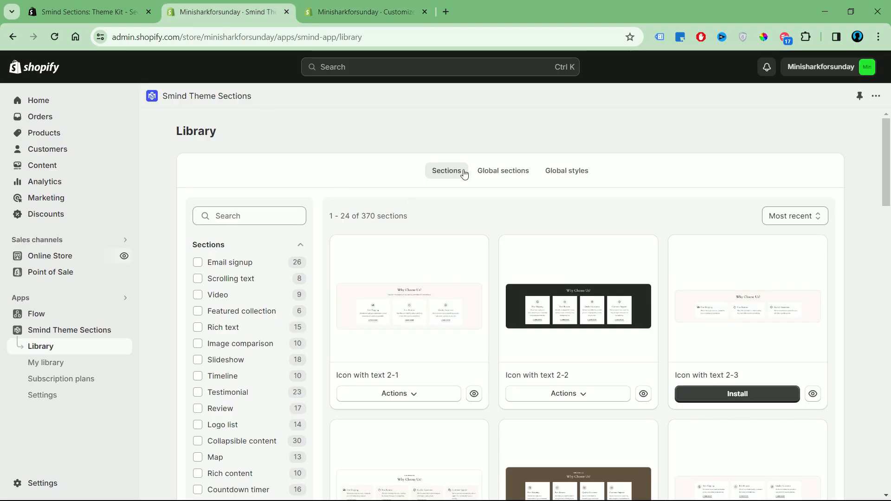
click(503, 175)
scroll(505, 177, down, 1)
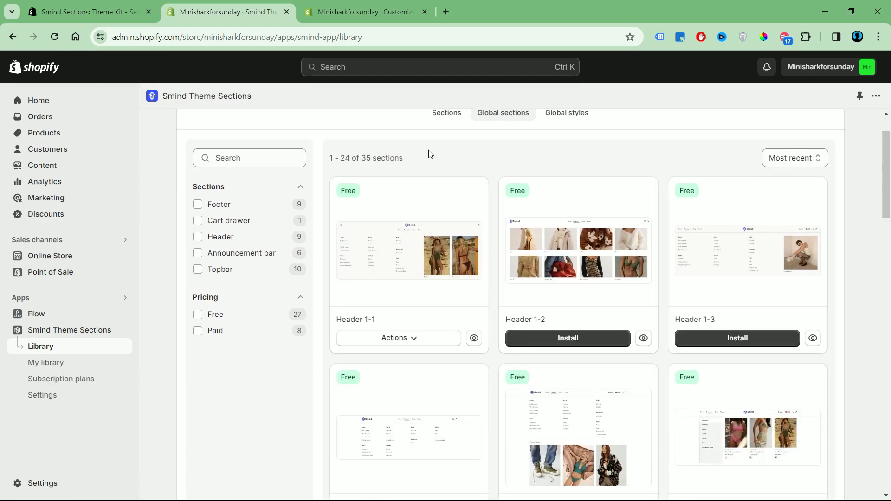
click(216, 237)
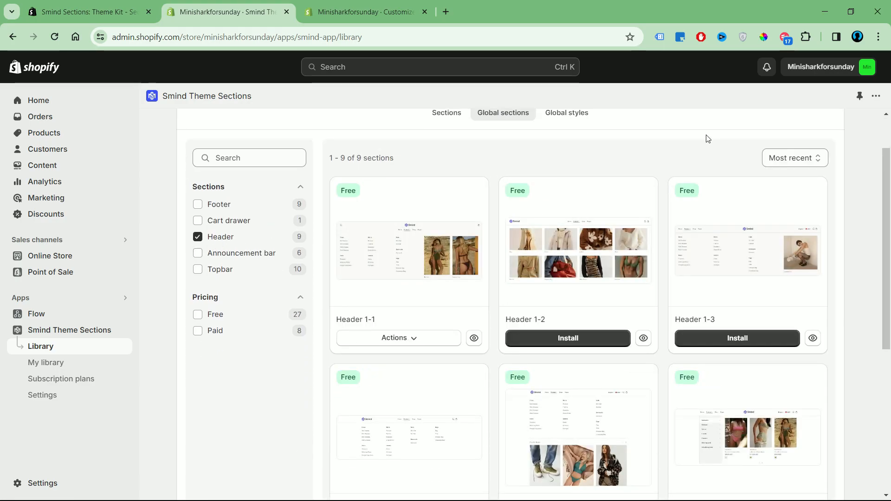
drag(887, 262, 889, 231)
Step: Browse the enlarged previews of the header designs from Header 1-1 through Header 1-8, then close the preview
click(474, 350)
click(844, 320)
click(844, 320)
click(844, 320)
click(844, 320)
click(844, 321)
click(847, 323)
click(847, 322)
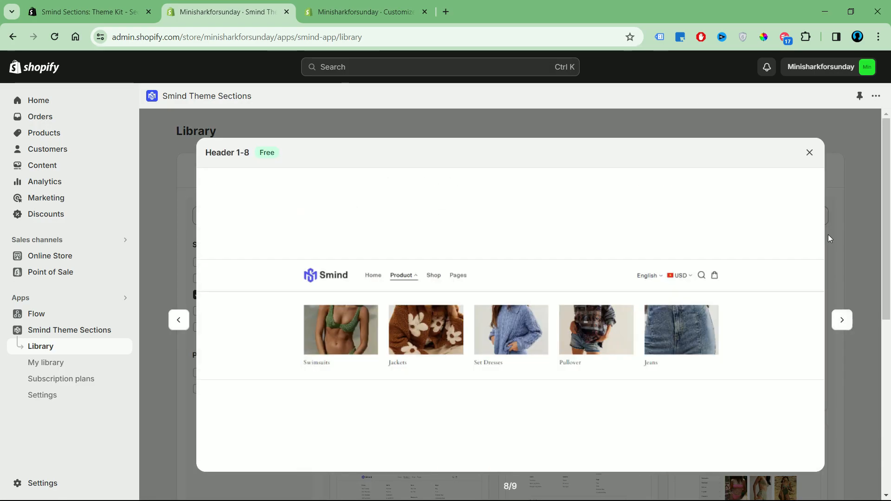
click(809, 153)
Step: Open the theme editor from the Header 1-1 section's actions and close the older editor tab
click(412, 396)
click(413, 420)
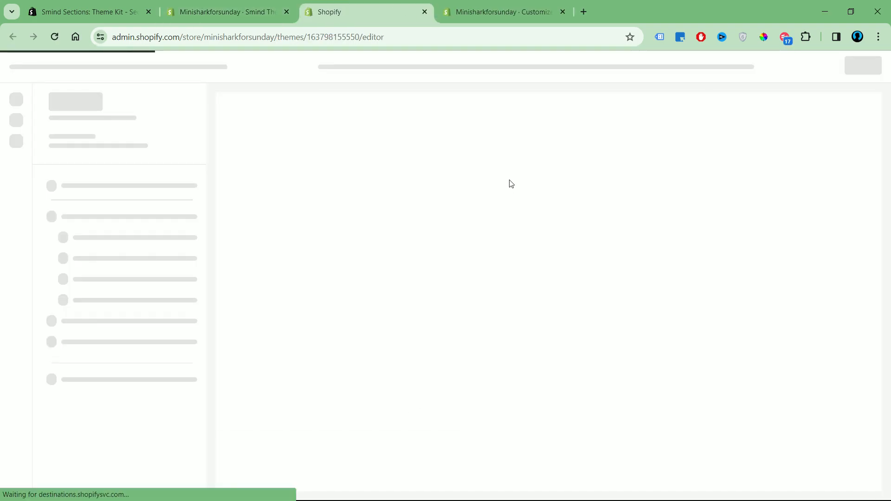
click(563, 11)
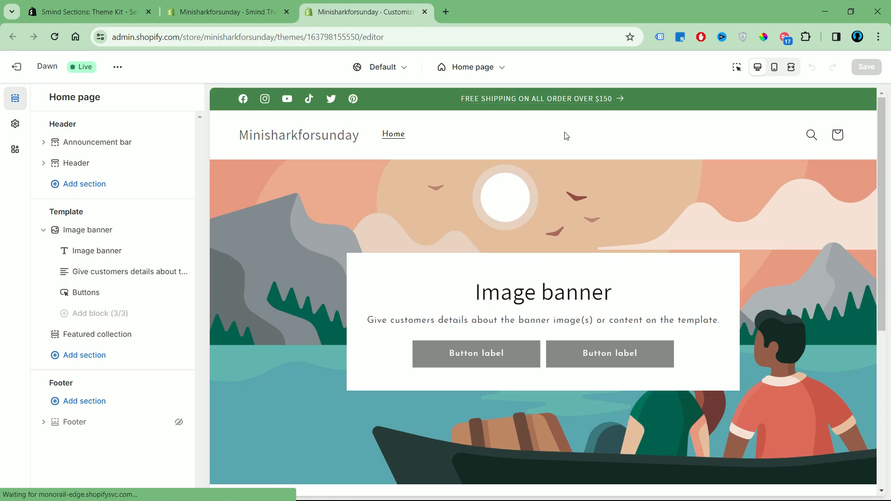
Step: Add the [SMI] Header 1-1 section to the home page's header group and hide the original Header section
click(99, 184)
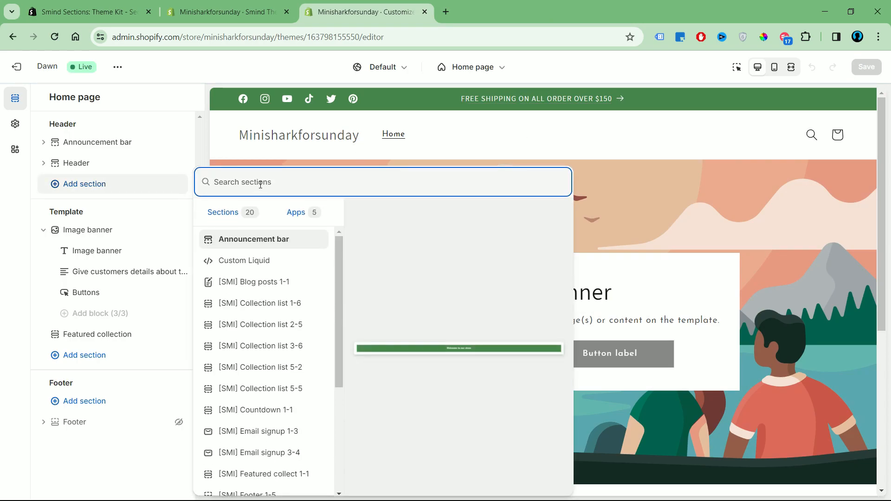
text(Header)
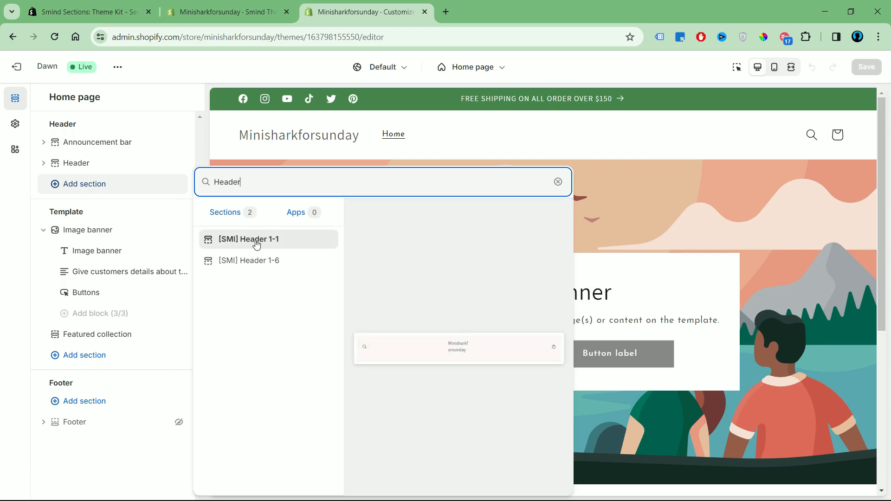
click(255, 240)
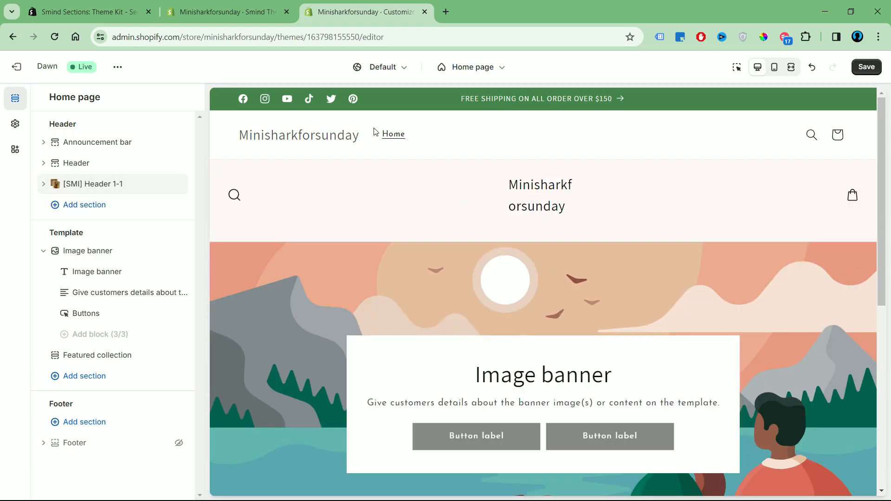
click(179, 164)
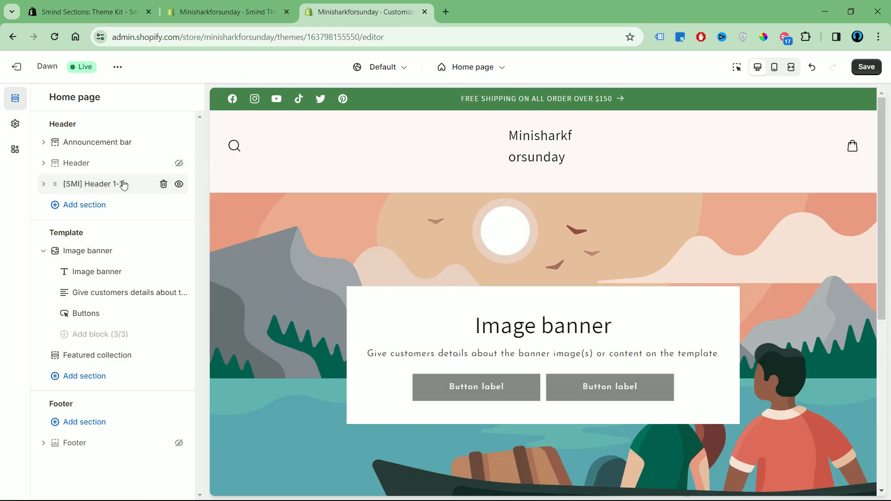
Step: Assign the Main menu as the menu in the [SMI] Header 1-1 section's settings
click(46, 187)
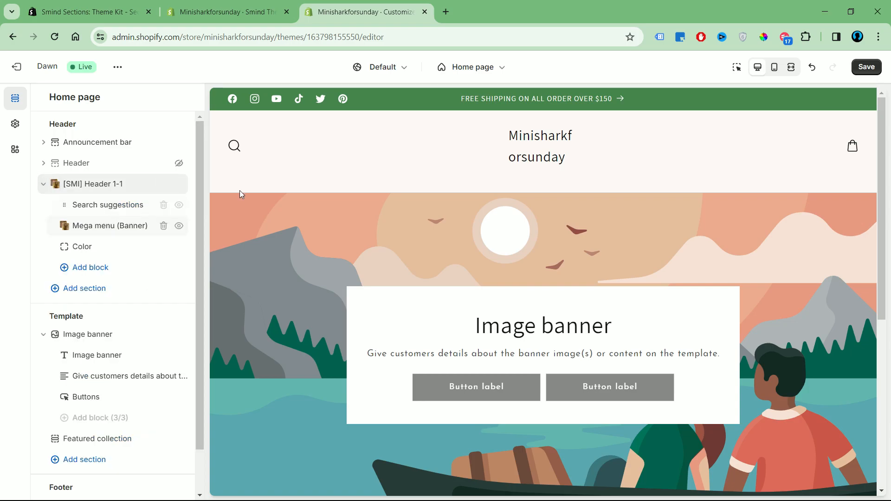
click(151, 177)
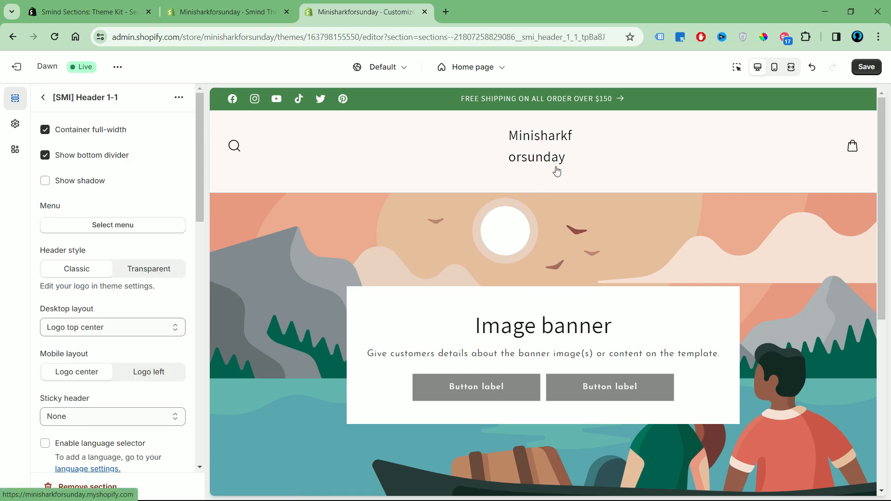
click(94, 133)
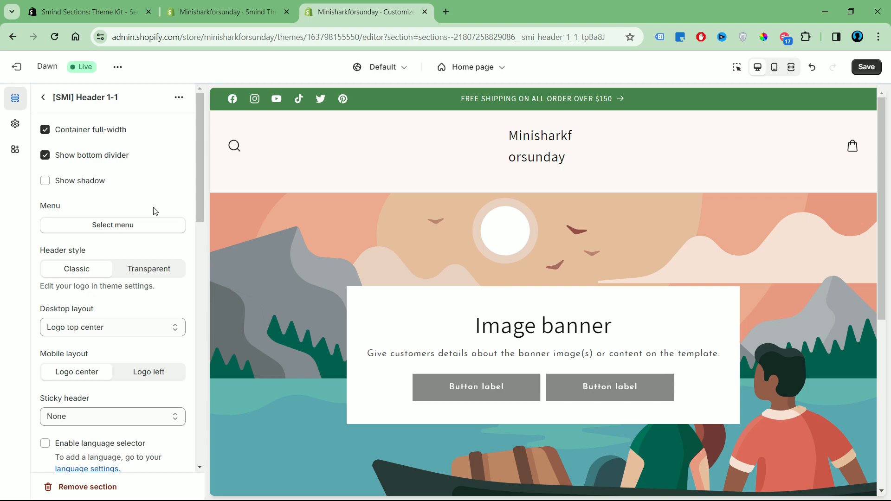
click(114, 225)
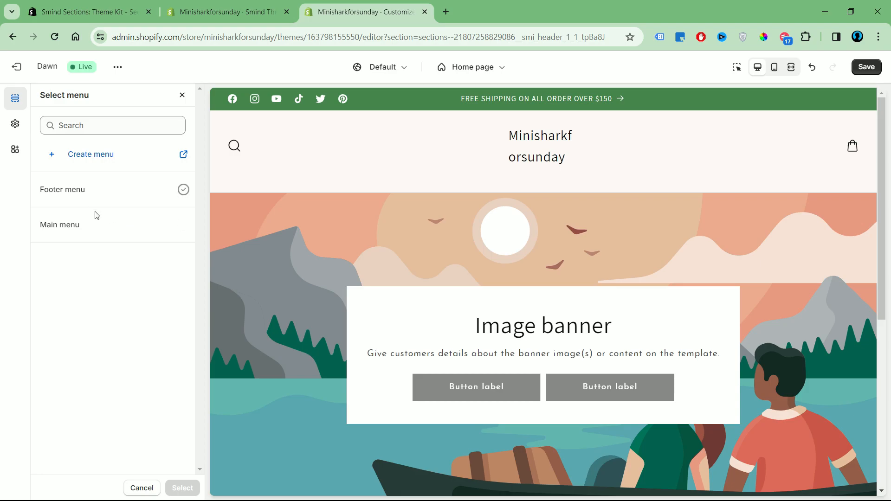
click(94, 226)
click(182, 488)
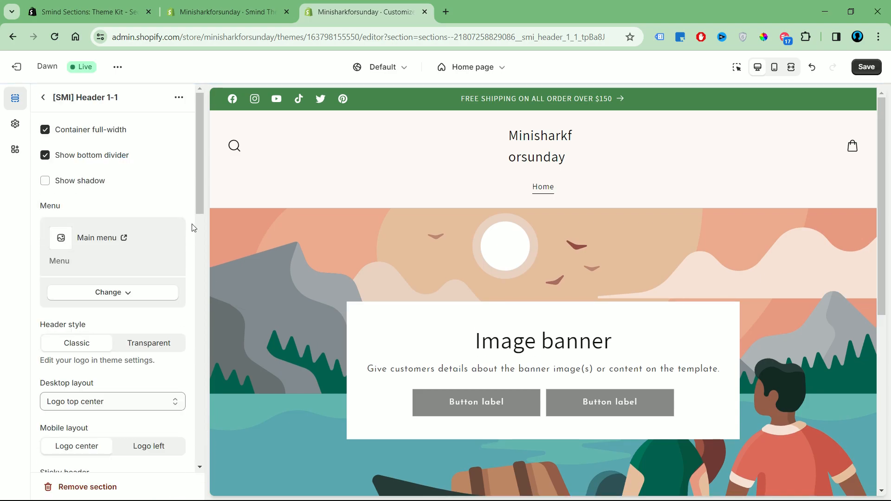
Step: Open the Main menu for editing from the header's settings and add a menu item "Collection" linked to "#"
click(110, 240)
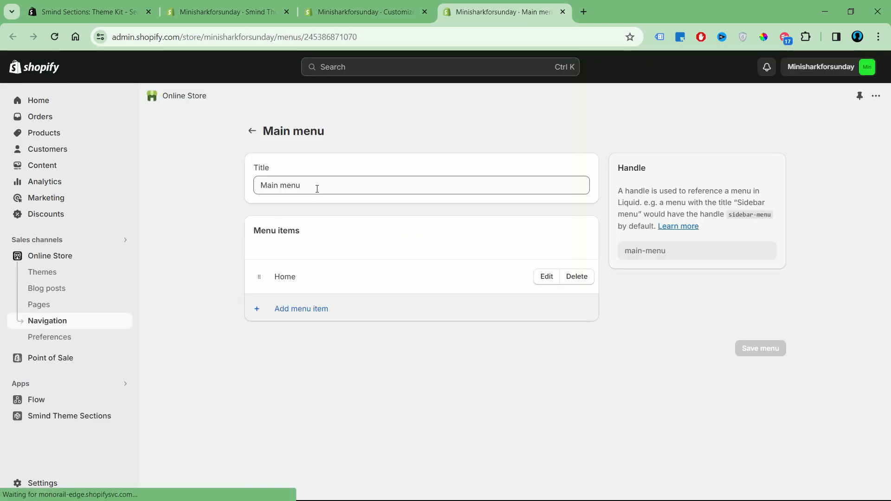
click(260, 309)
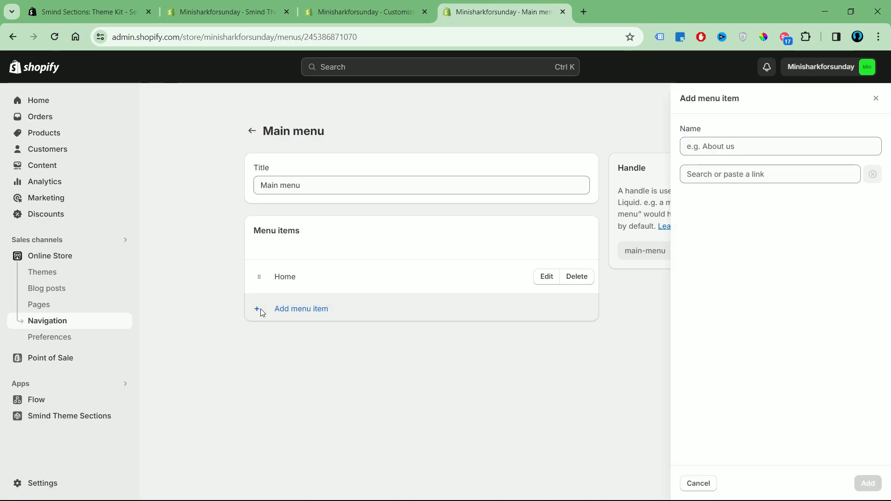
text(Collection)
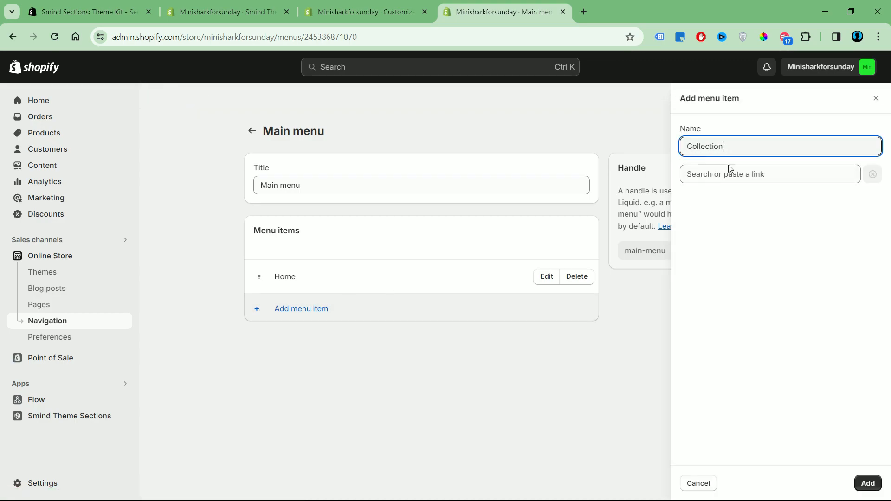
click(731, 172)
text(#)
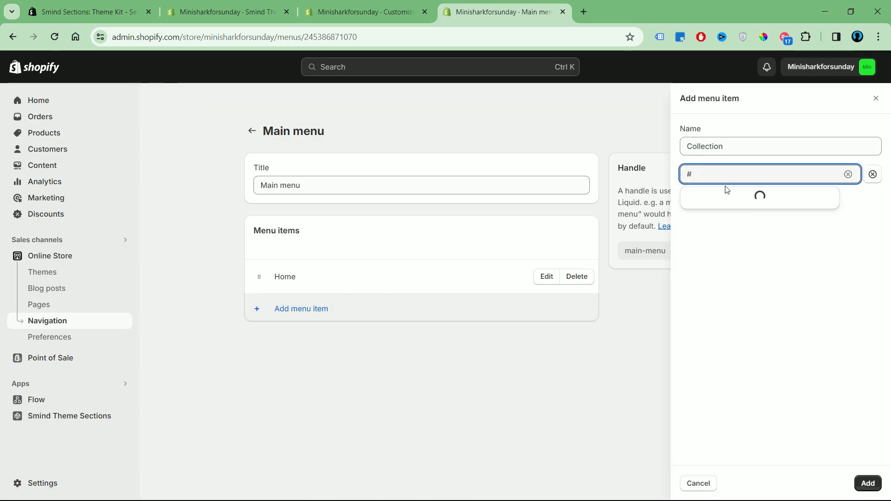
click(729, 200)
click(868, 483)
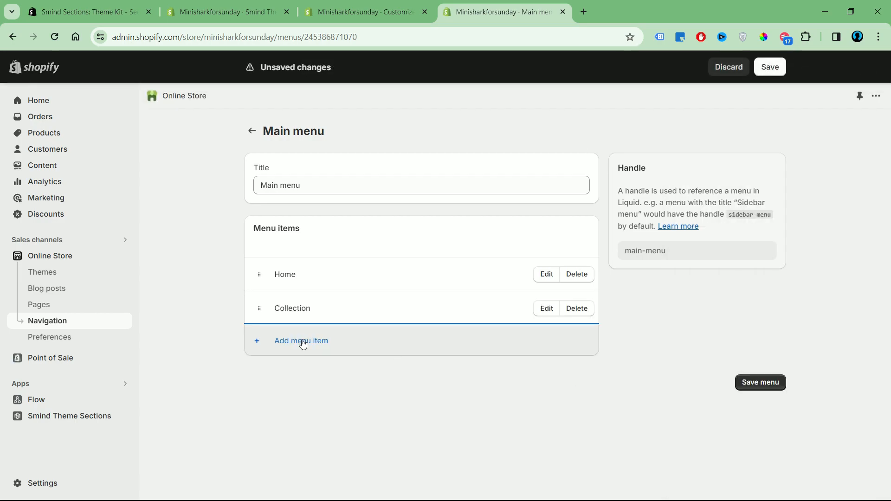
Step: Add a menu item "Sale" linked to "#" below Collection in the Main menu
click(300, 341)
text(S)
click(791, 173)
text(#)
key(Return)
click(869, 482)
Step: Add a menu item "Contact Us" linked to "#" below Sale and save the Main menu
click(279, 374)
text(Contact Us)
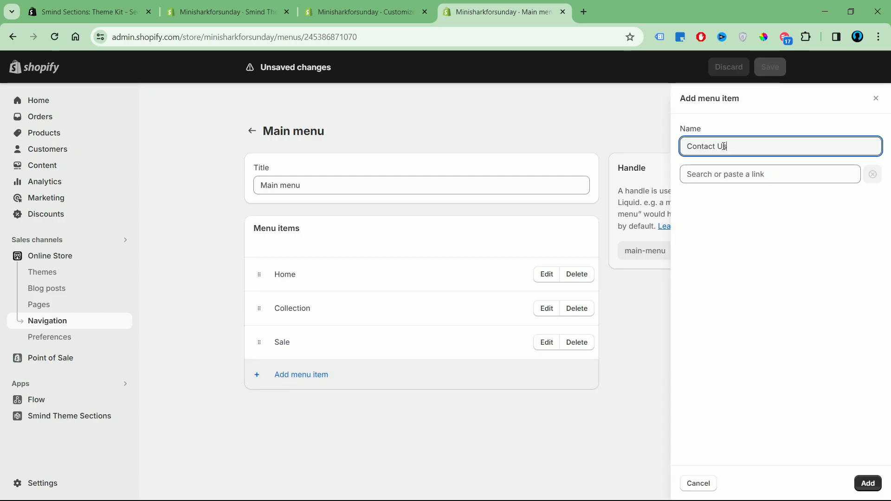
click(724, 175)
text(#)
key(Return)
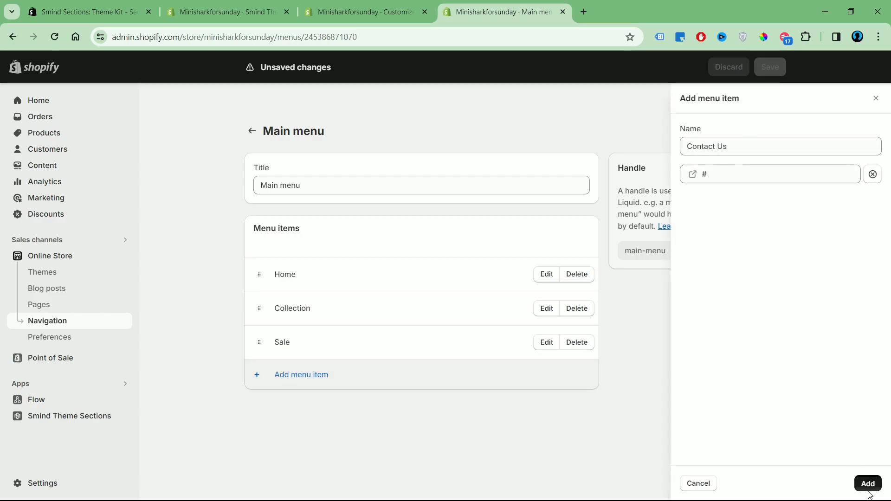
click(868, 484)
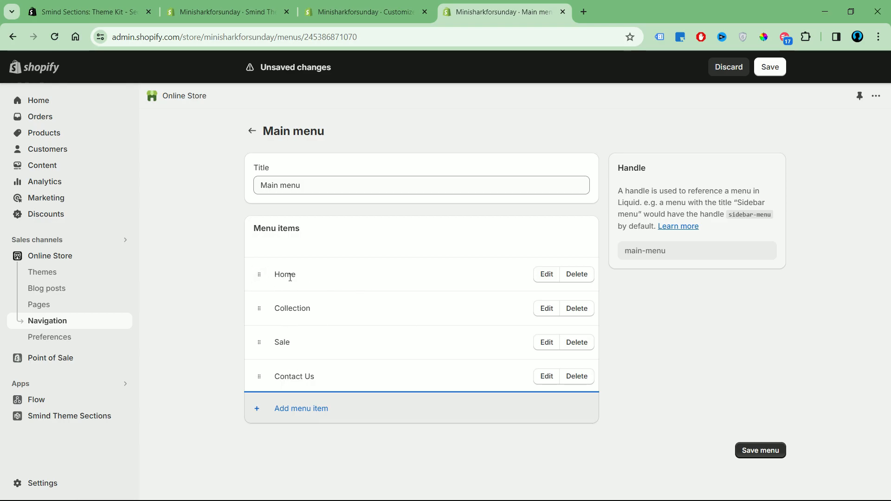
click(759, 450)
Step: Return to the theme editor and try to refresh the [SMI] Header 1-1 menu by removing and reselecting Main menu
click(364, 12)
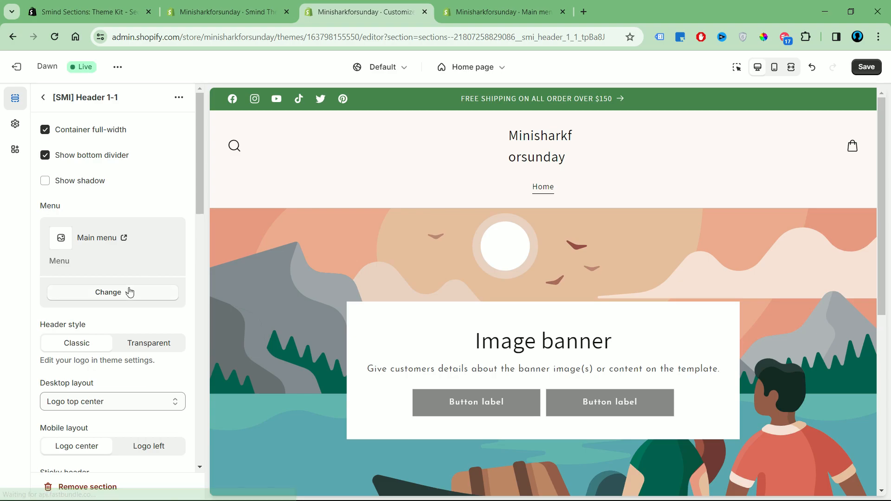
click(130, 291)
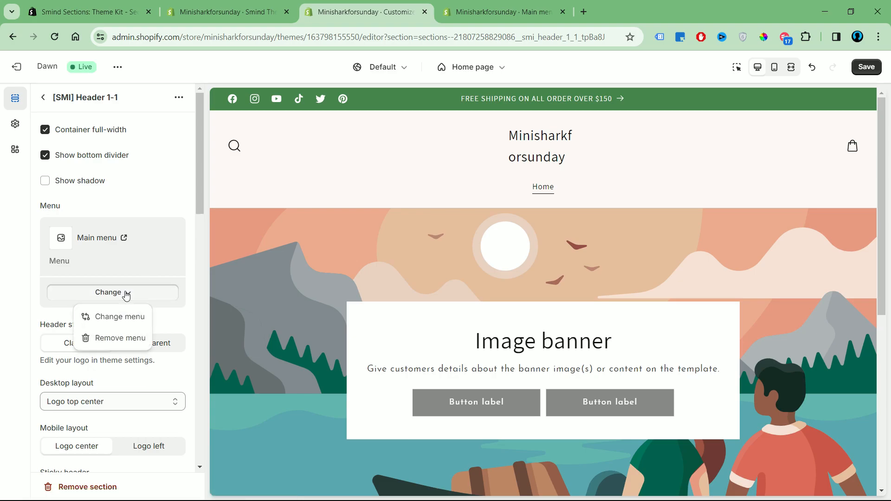
click(122, 336)
click(128, 226)
click(128, 231)
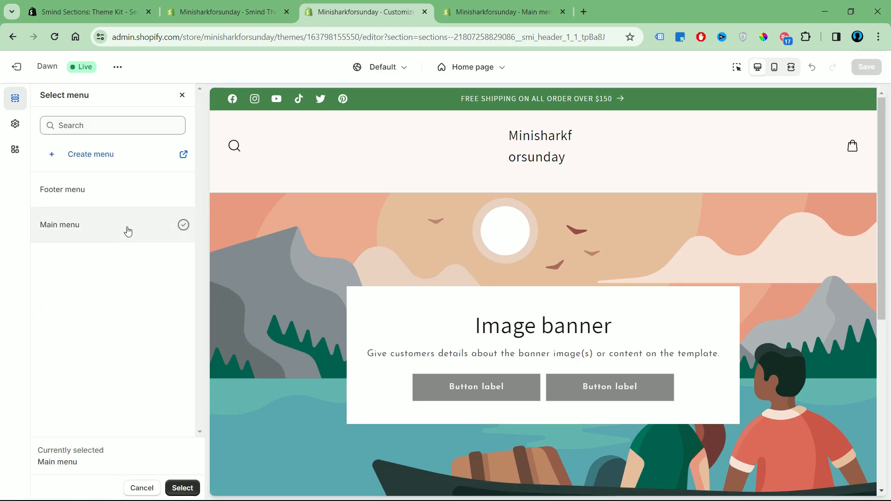
click(182, 488)
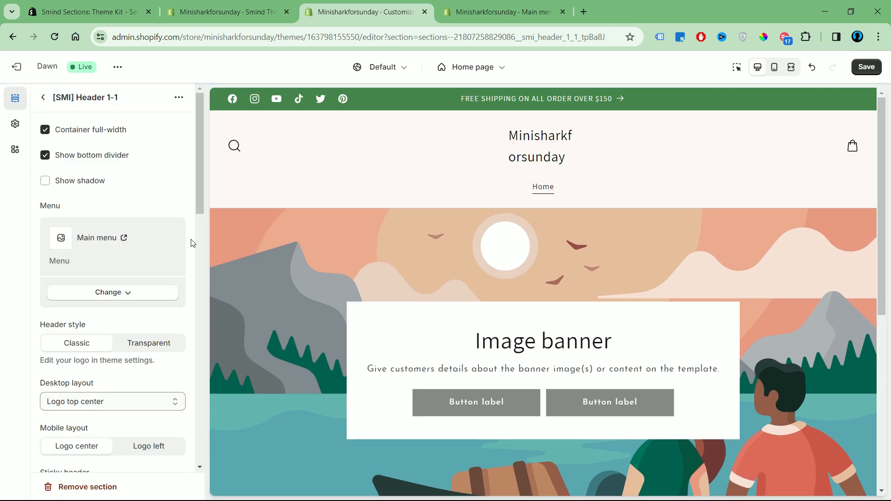
Step: Check the Main menu page, remove the menu from [SMI] Header 1-1 again and reassign Main menu to load its new items
click(487, 14)
click(367, 12)
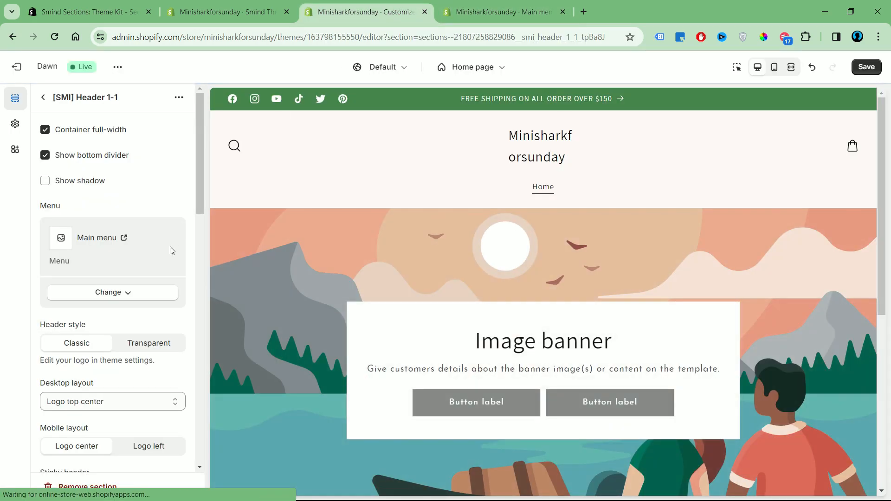
click(134, 292)
click(124, 336)
click(132, 228)
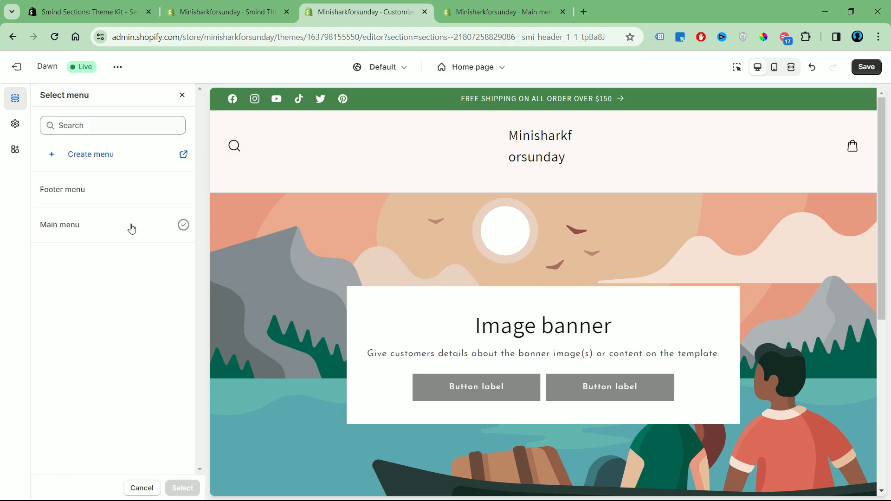
click(132, 228)
click(184, 488)
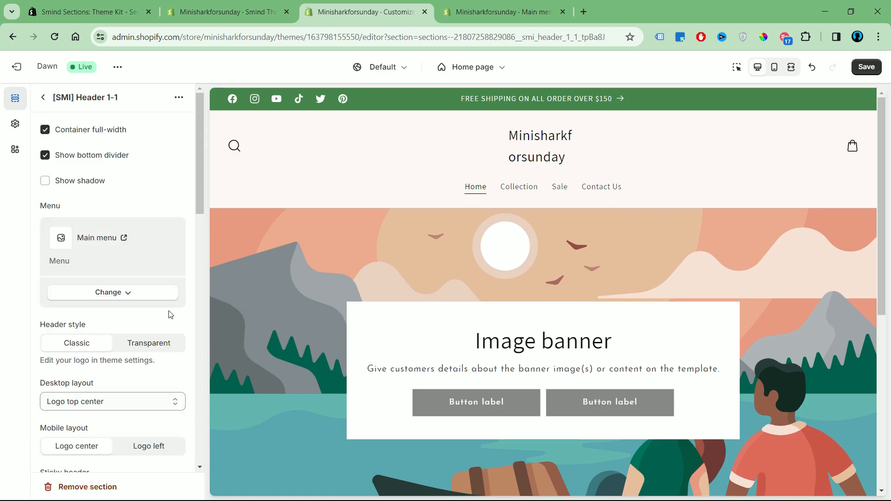
Step: Set the header style of [SMI] Header 1-1 to Transparent
scroll(172, 301, down, 1)
drag(45, 267, 66, 268)
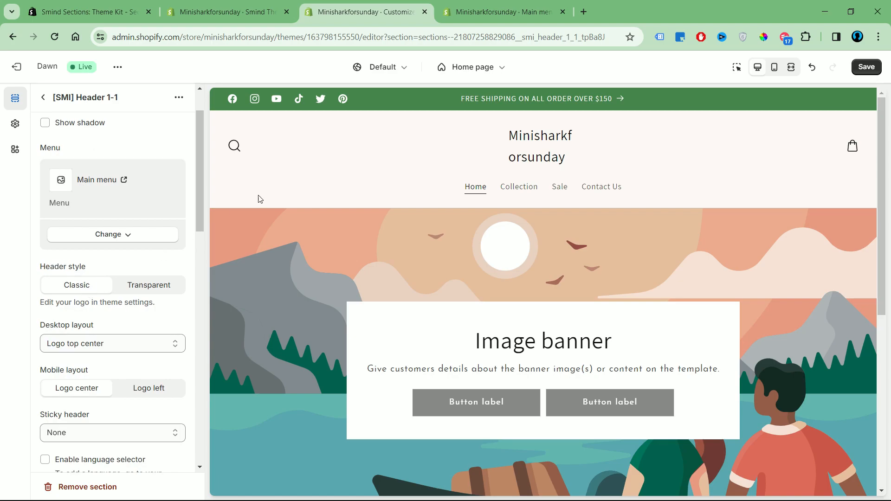
click(172, 287)
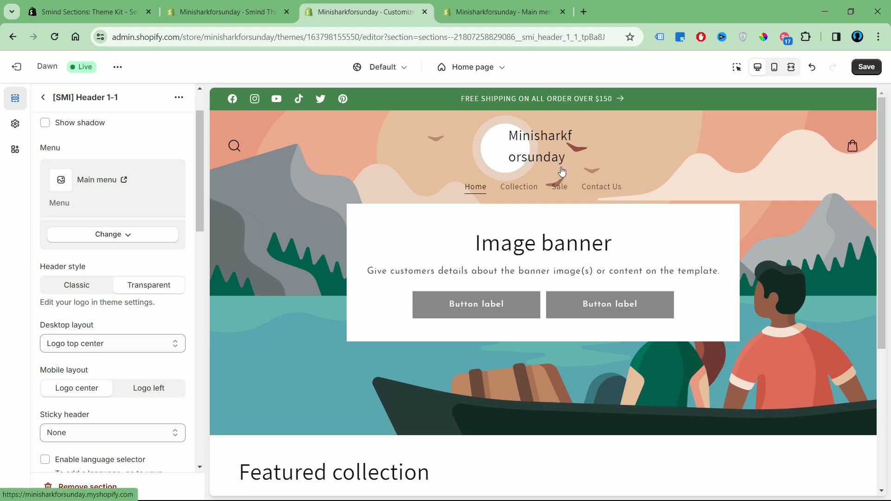
Step: Try the Logo middle left and Drawer desktop layouts for the header, and return it to Logo top center
click(159, 344)
click(157, 375)
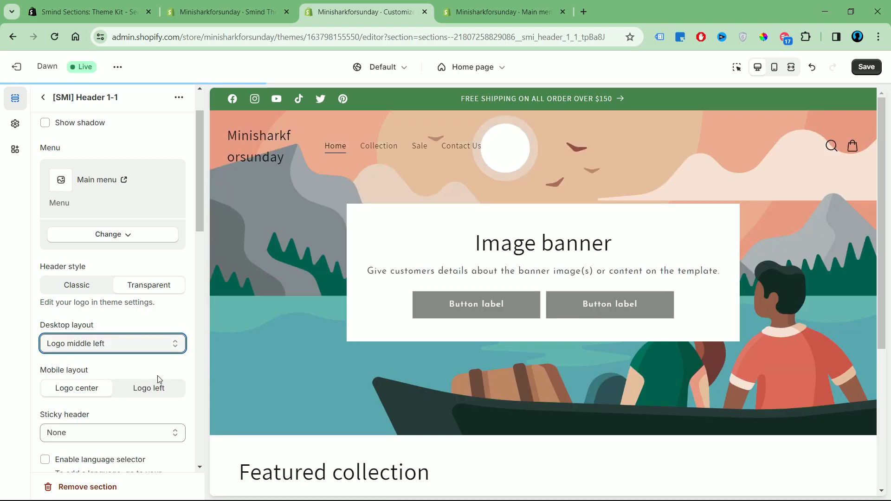
click(148, 349)
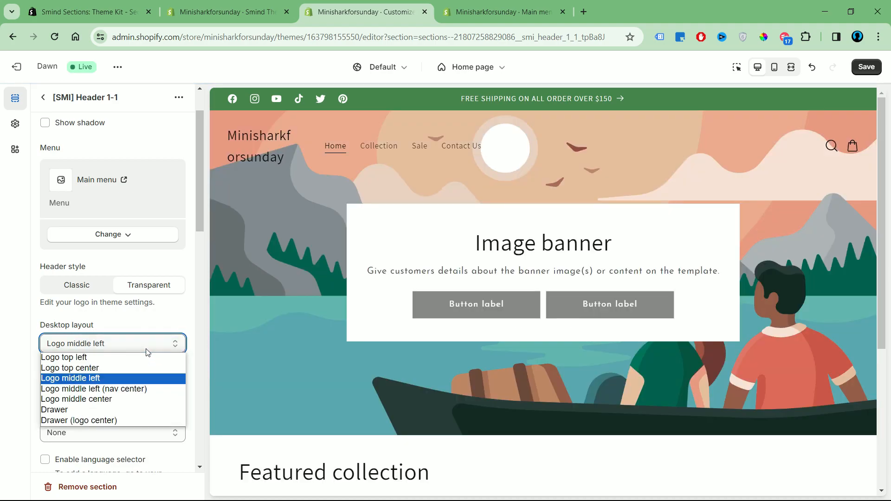
click(140, 410)
click(236, 147)
click(496, 160)
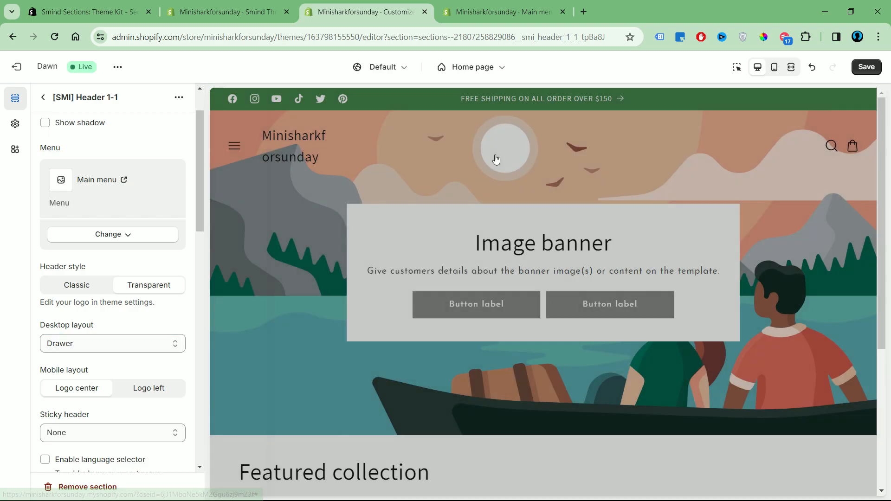
click(157, 347)
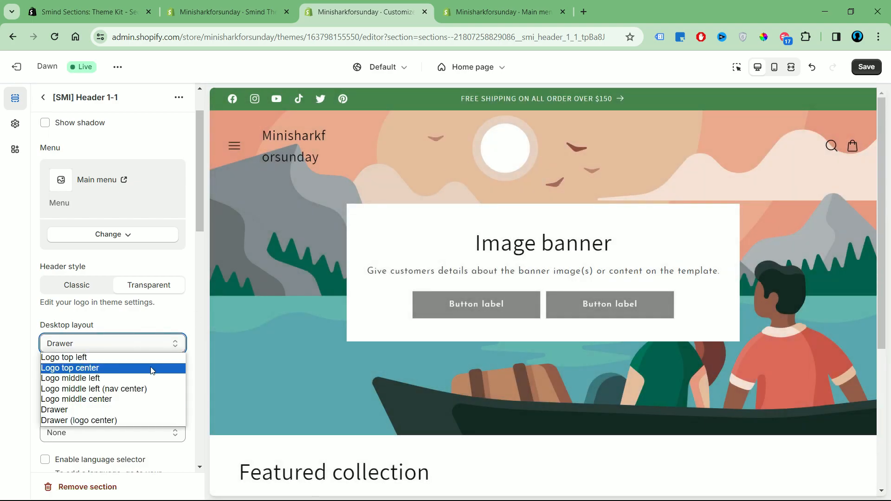
click(153, 370)
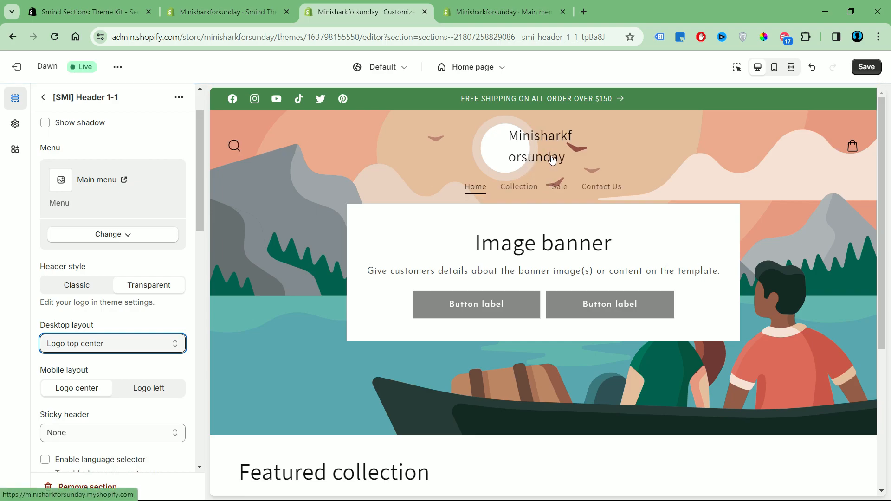
Step: Set the sticky header option to Always and check the header's scrolling behavior in the home page preview
scroll(144, 366, down, 1)
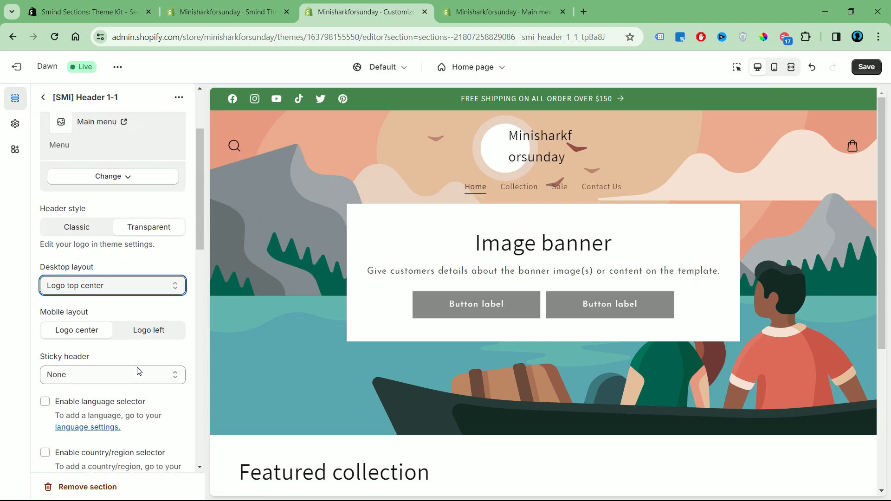
click(165, 376)
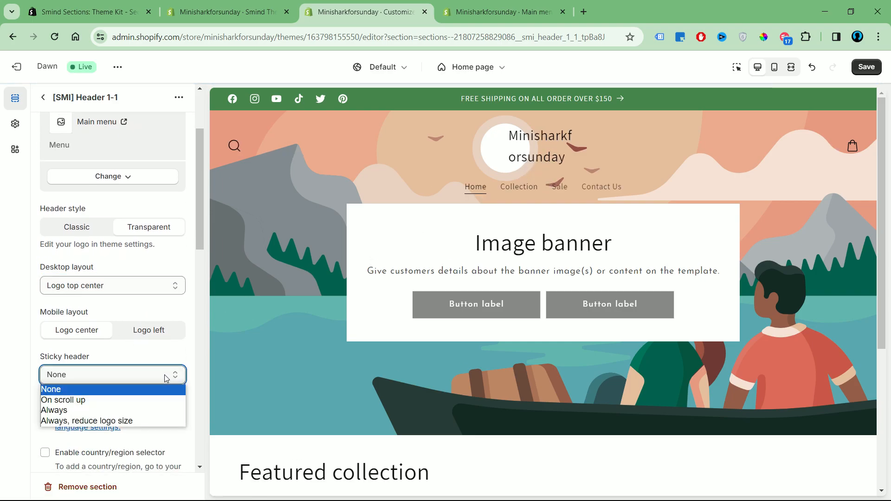
click(153, 411)
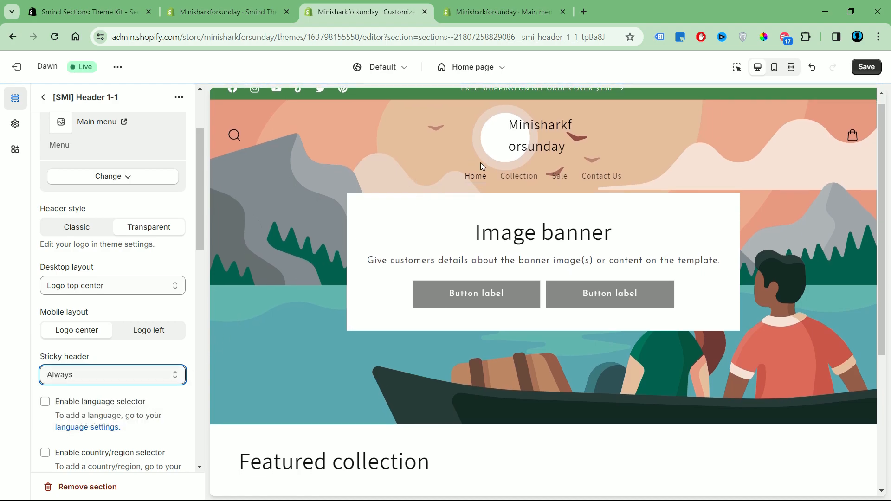
scroll(527, 196, down, 2)
scroll(526, 194, down, 3)
scroll(526, 192, up, 5)
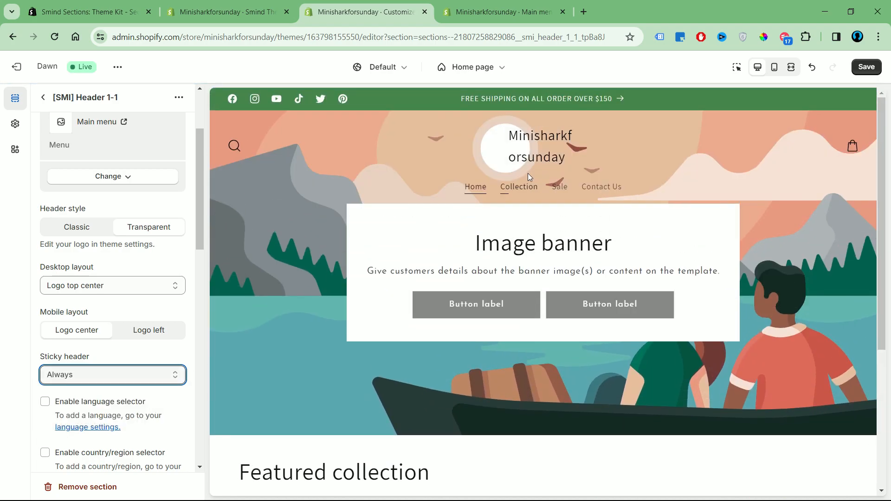
scroll(527, 174, down, 5)
scroll(528, 172, up, 5)
scroll(528, 172, down, 5)
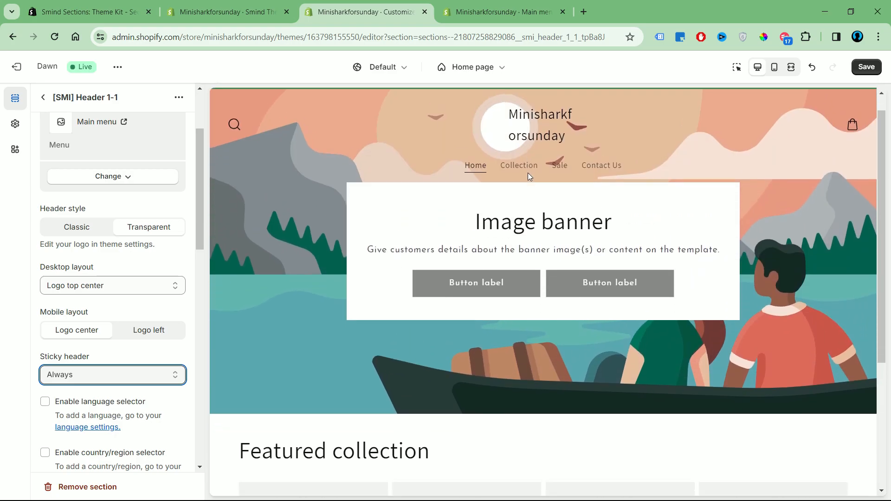
scroll(528, 173, up, 5)
Step: Set the header's transparent color scheme to Scheme 2, leaving the default color scheme as it is
scroll(112, 378, down, 4)
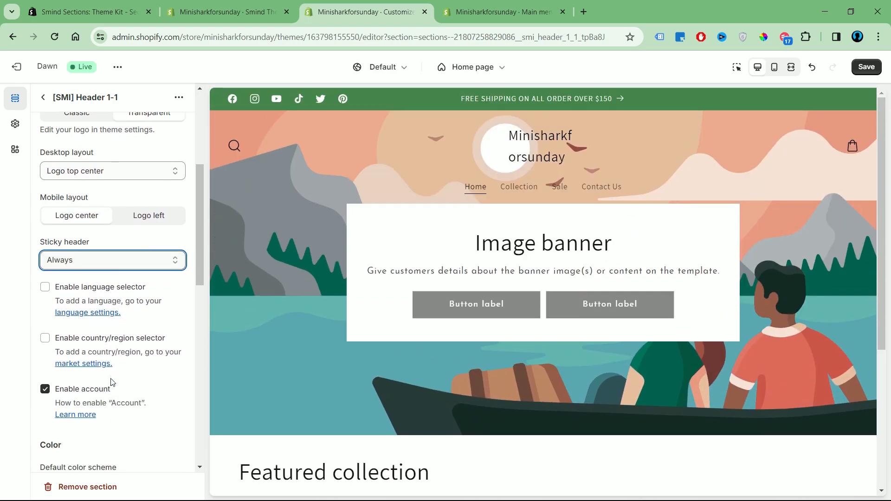
scroll(150, 361, down, 5)
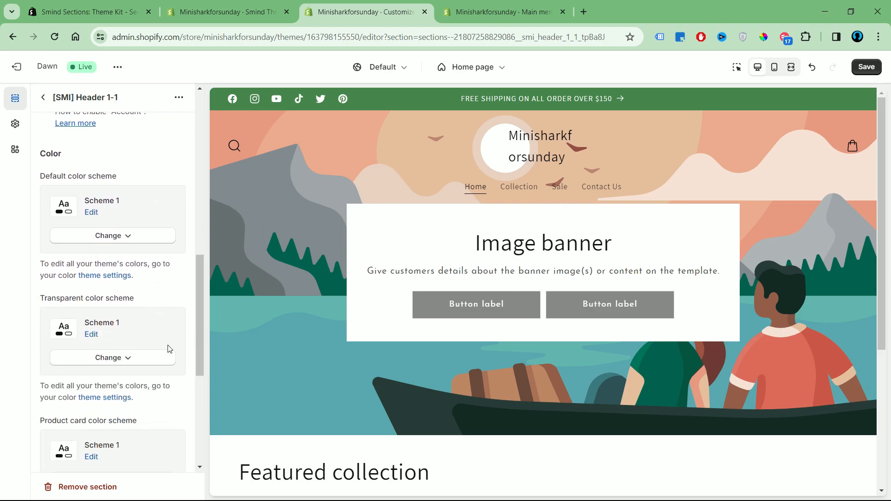
drag(50, 176, 98, 177)
click(125, 236)
click(168, 183)
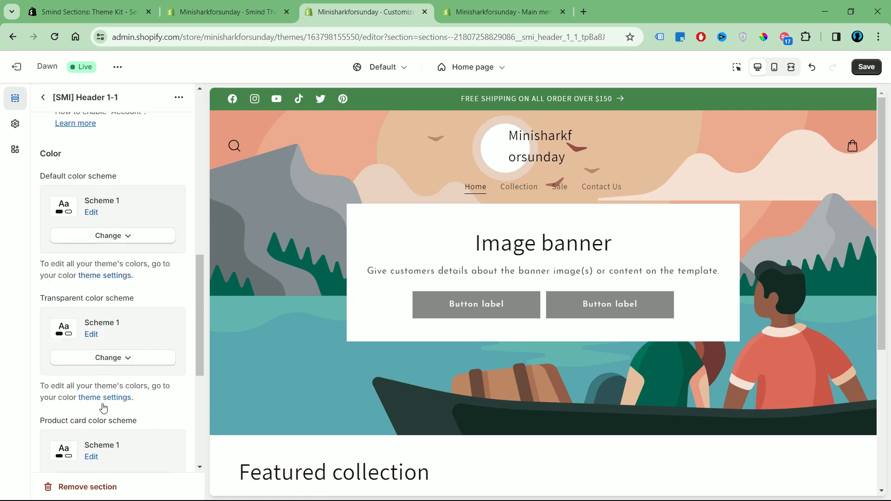
click(112, 358)
click(126, 237)
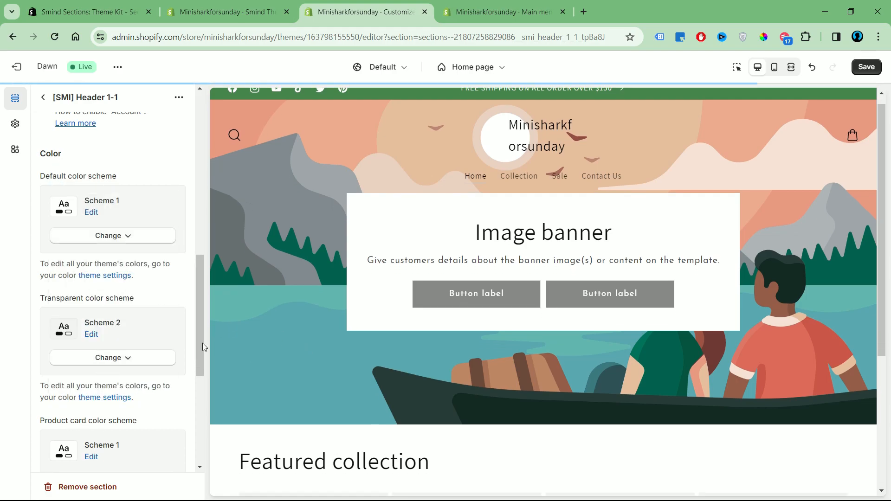
Step: Choose the Logo_New image from the store library as the default logo in the header's theme settings
scroll(181, 334, down, 6)
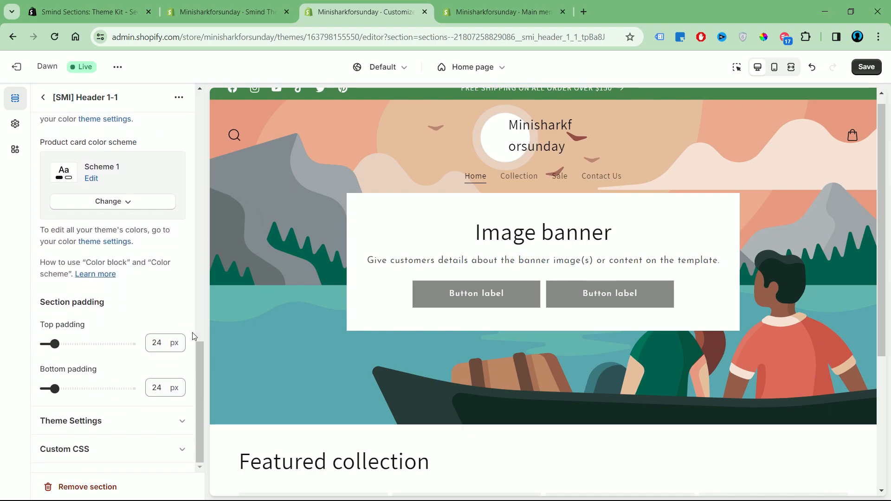
click(188, 431)
scroll(177, 315, down, 3)
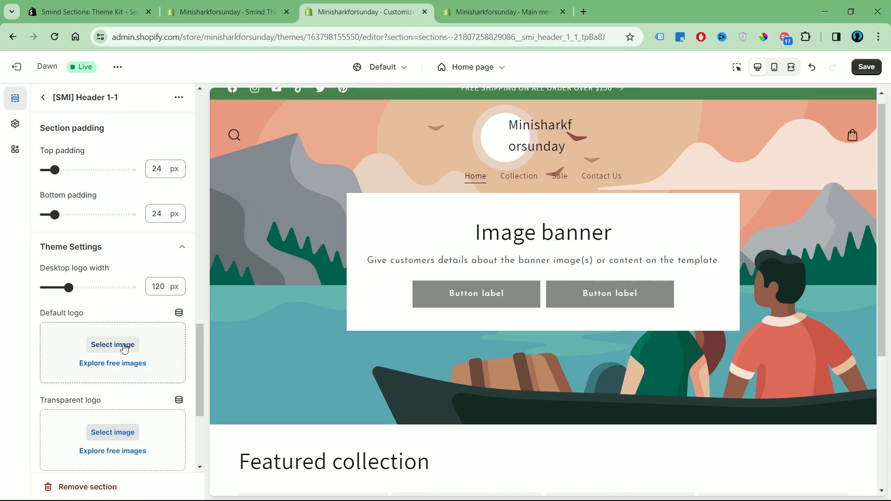
click(119, 345)
scroll(500, 264, down, 5)
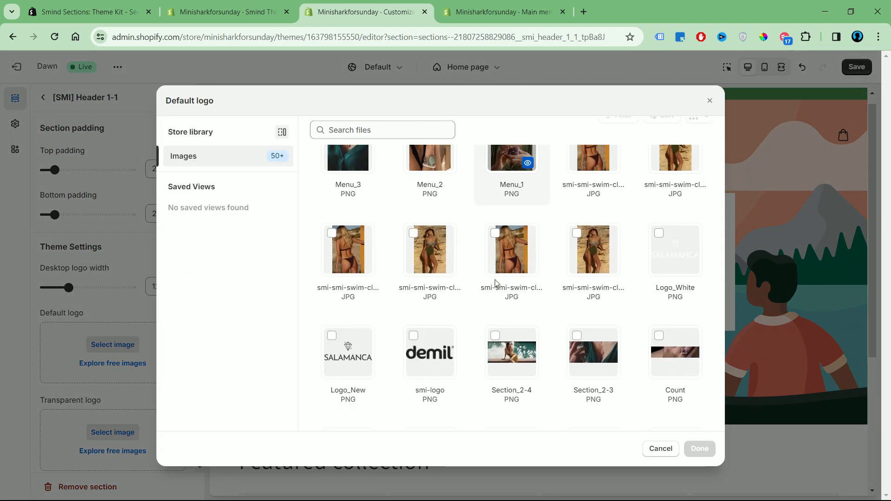
click(350, 283)
click(700, 449)
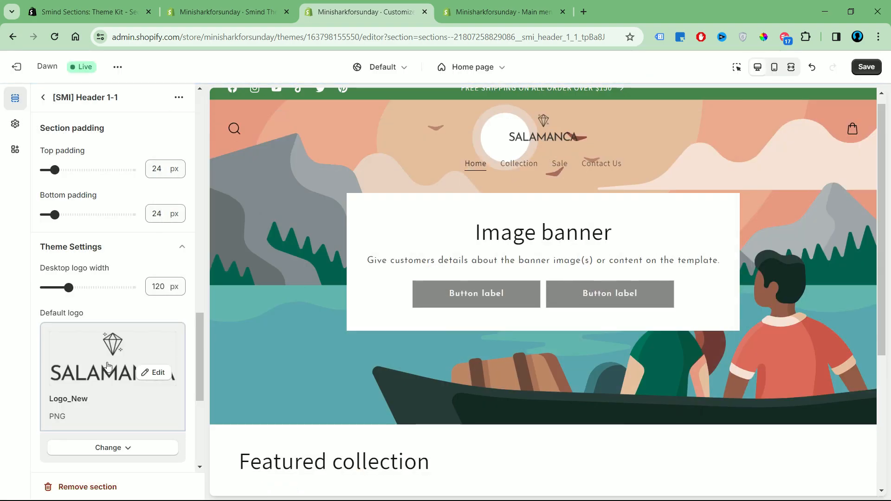
Step: Choose the Logo_White image from the store library as the header's transparent logo
scroll(111, 367, down, 3)
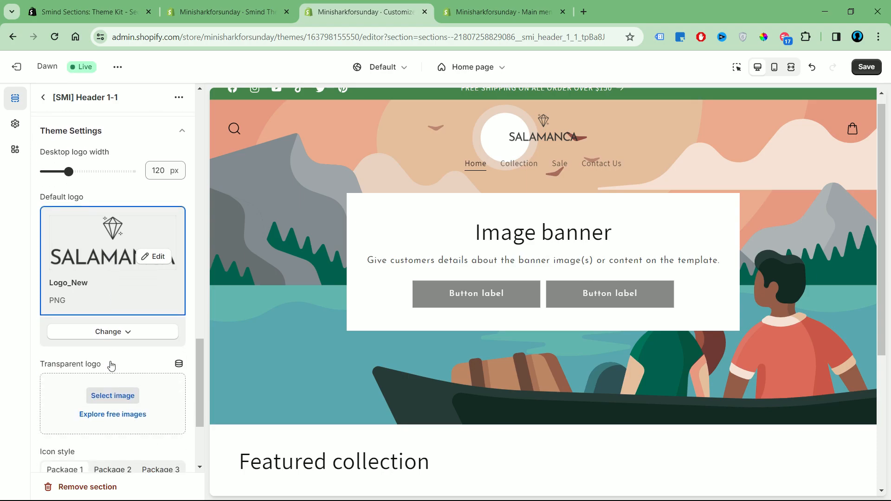
scroll(548, 240, down, 1)
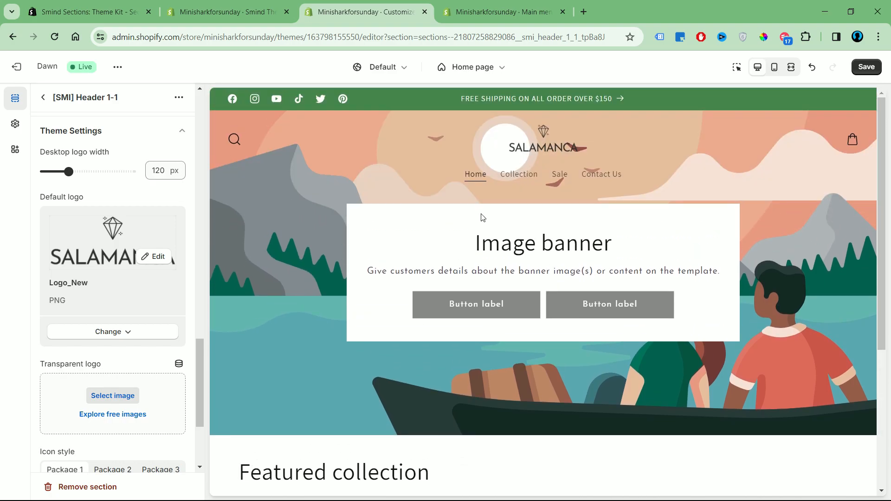
click(124, 400)
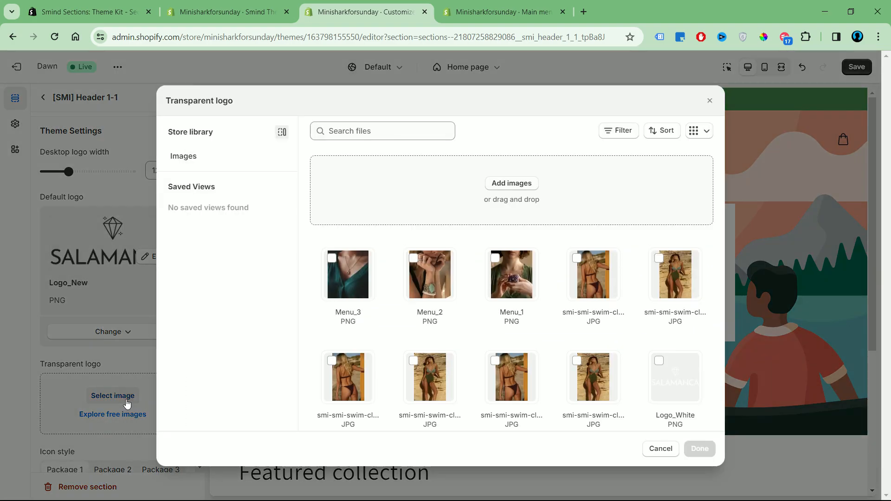
scroll(483, 363, down, 4)
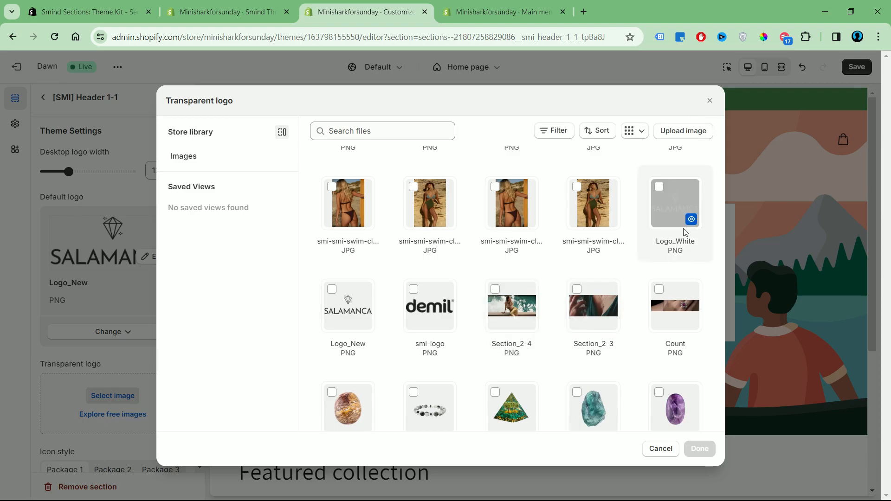
click(656, 190)
click(700, 449)
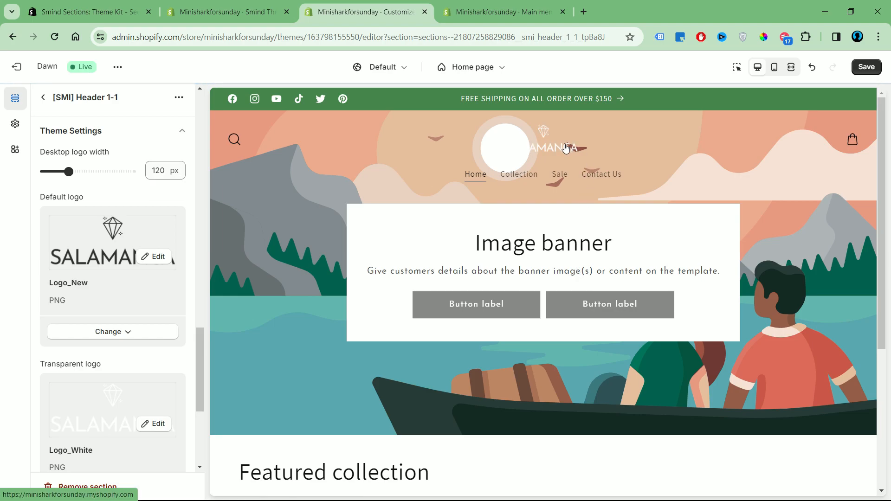
Step: Set the header's icon style to Package 3 and the icon thickness to 1.5 px
scroll(547, 159, down, 2)
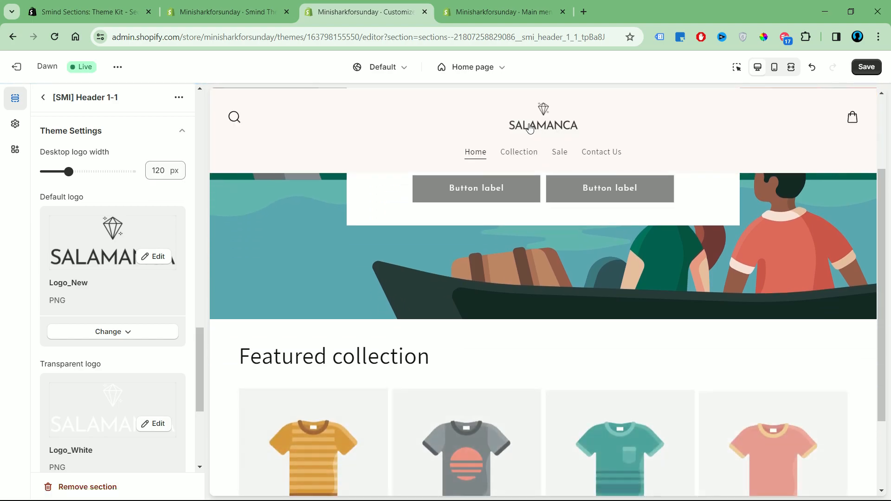
scroll(511, 158, up, 2)
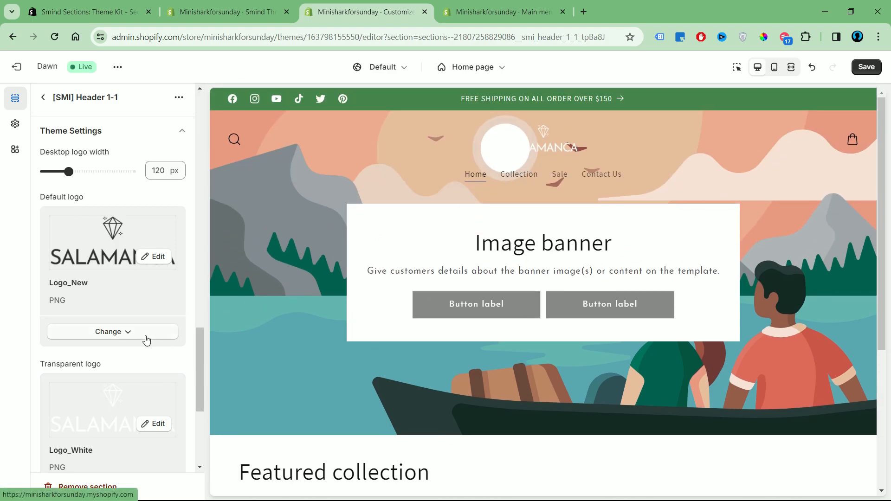
scroll(147, 342, down, 5)
scroll(147, 342, down, 1)
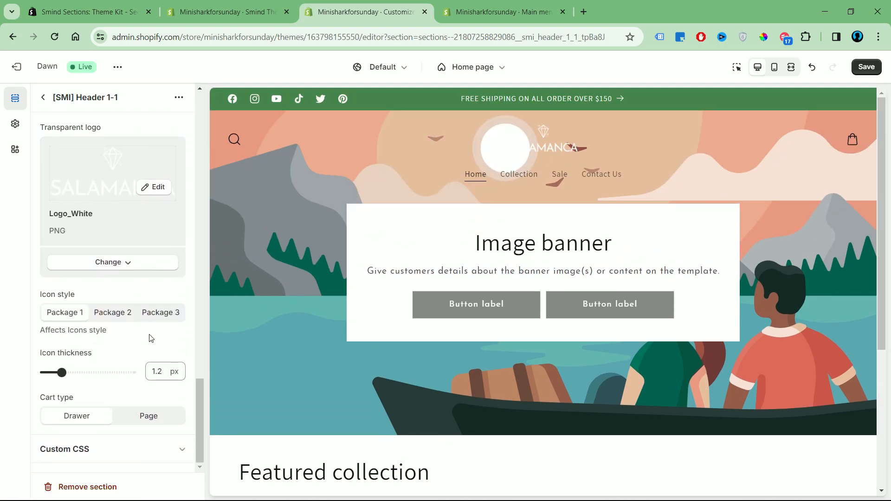
click(114, 316)
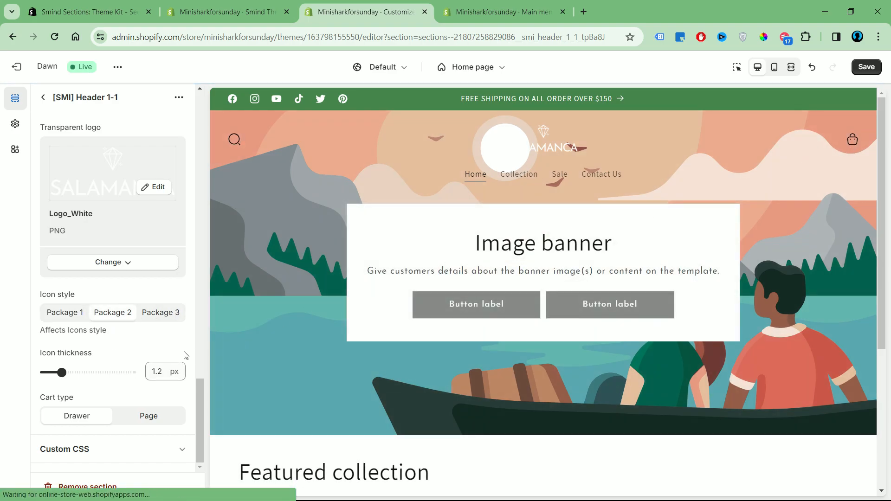
click(159, 313)
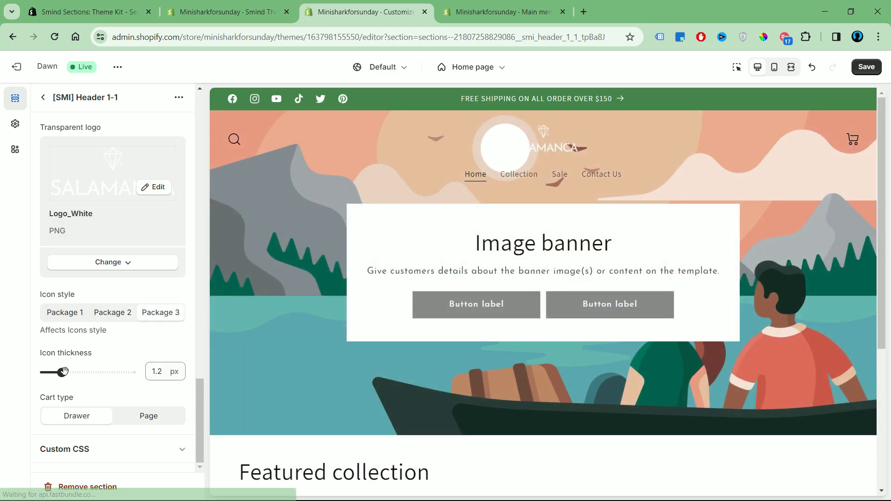
click(63, 372)
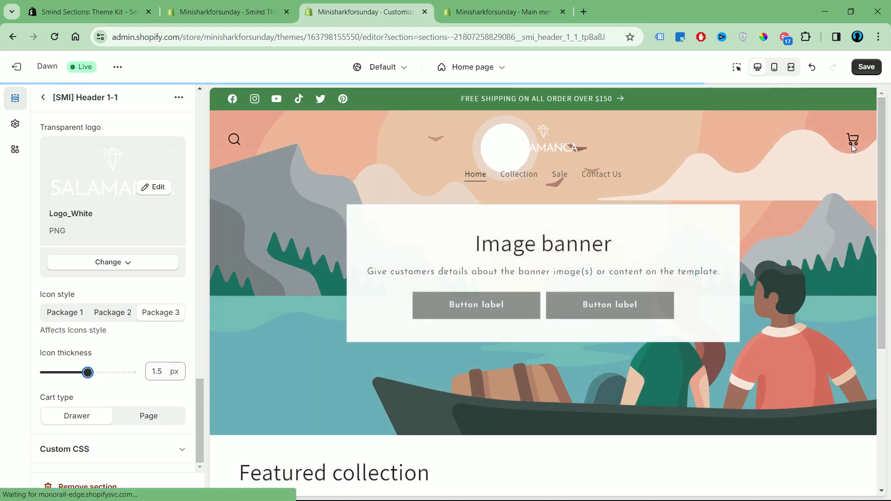
scroll(100, 132, up, 15)
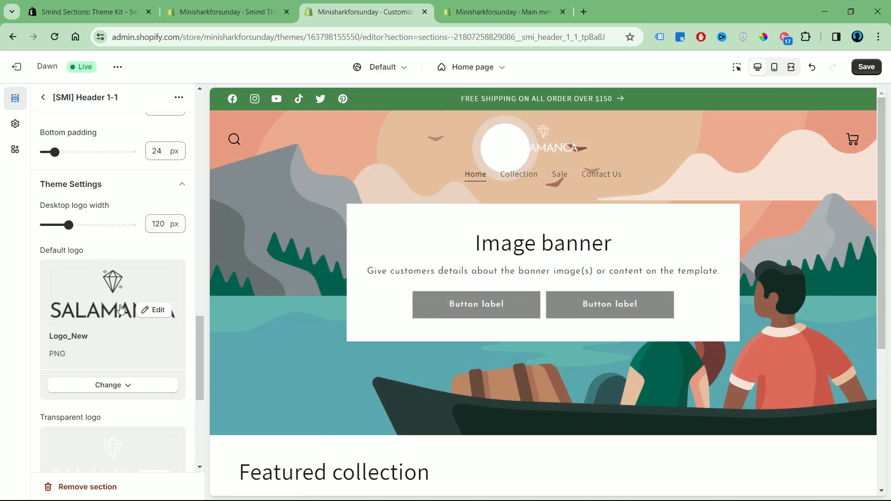
Step: Set the Mega menu (Banner) block's menu item to Collection and check its dropdown in the preview
click(44, 97)
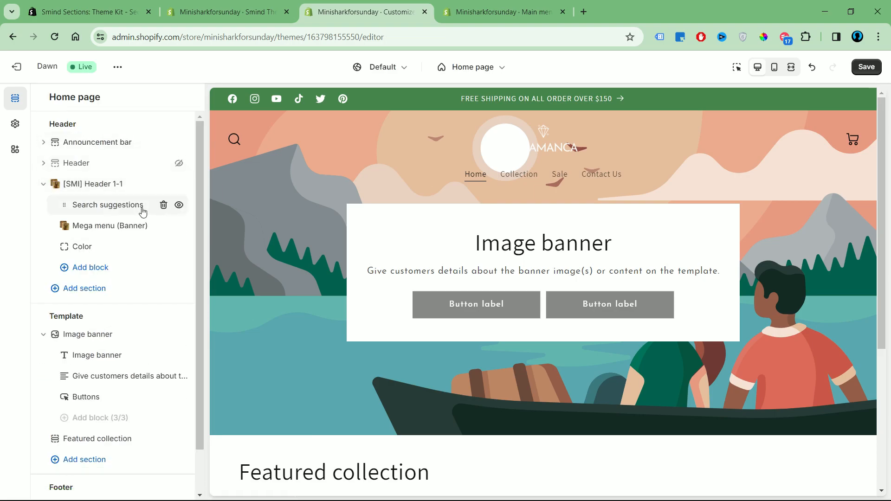
click(133, 226)
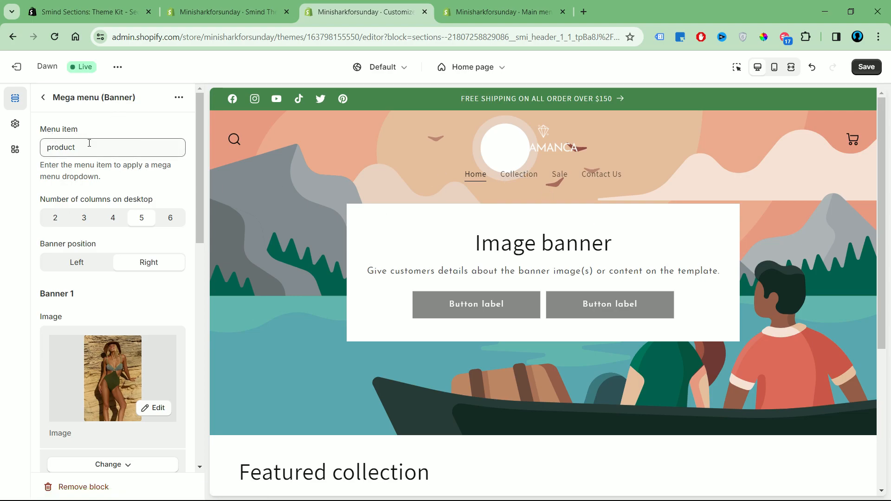
drag(90, 144, 45, 148)
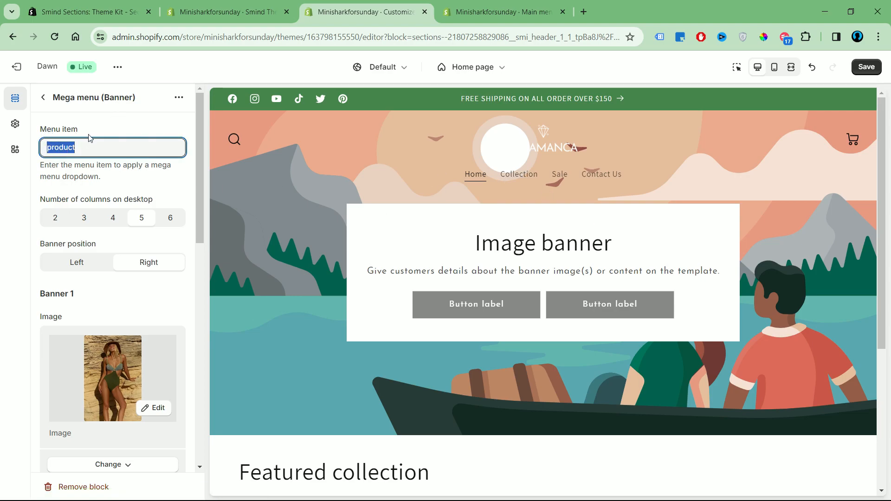
text(Collection)
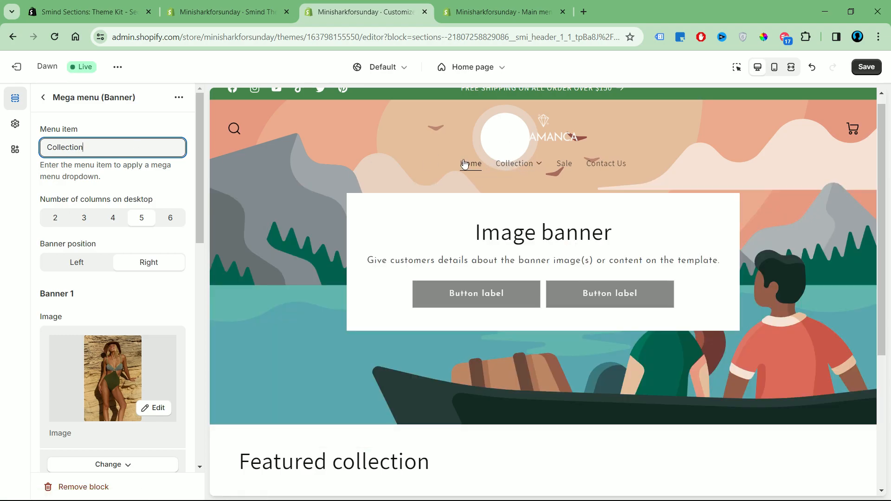
click(328, 173)
mouse_move(511, 166)
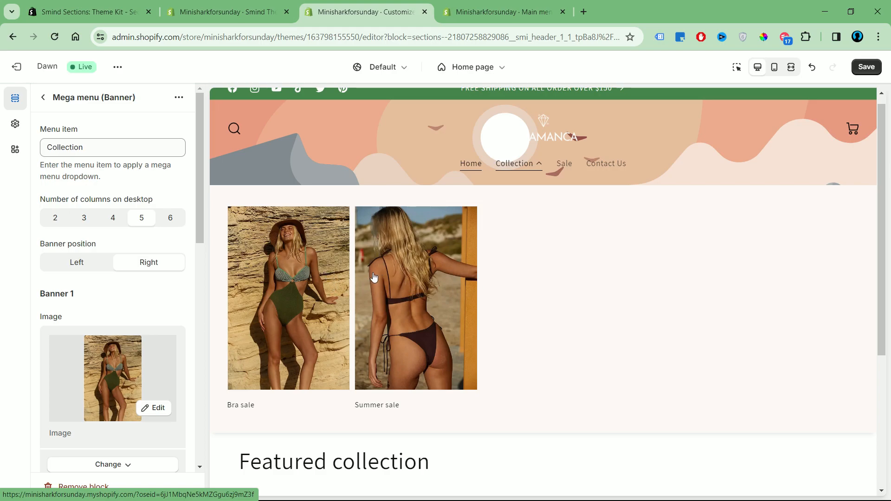
Step: Set the mega menu's banner position to Left
scroll(333, 135, down, 1)
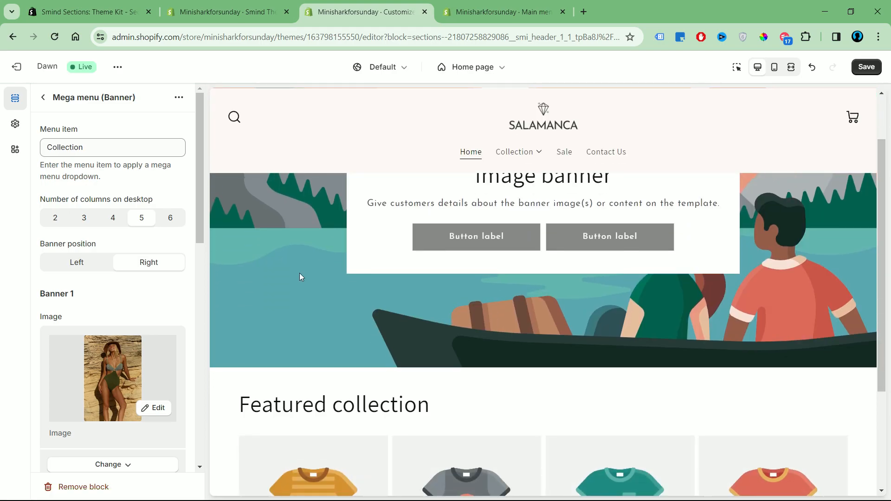
scroll(300, 273, up, 1)
scroll(148, 374, down, 1)
click(78, 205)
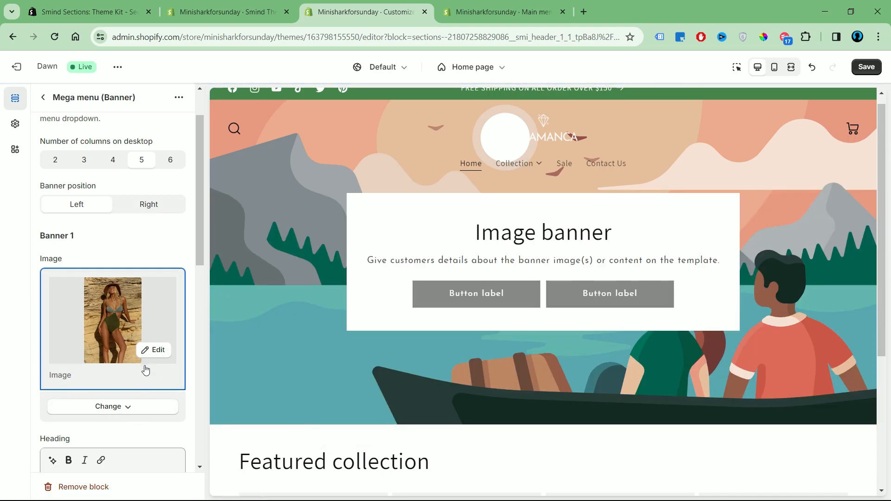
Step: Choose the Menu_2 image from the store library for Banner 1 of the mega menu
scroll(143, 365, down, 1)
click(128, 351)
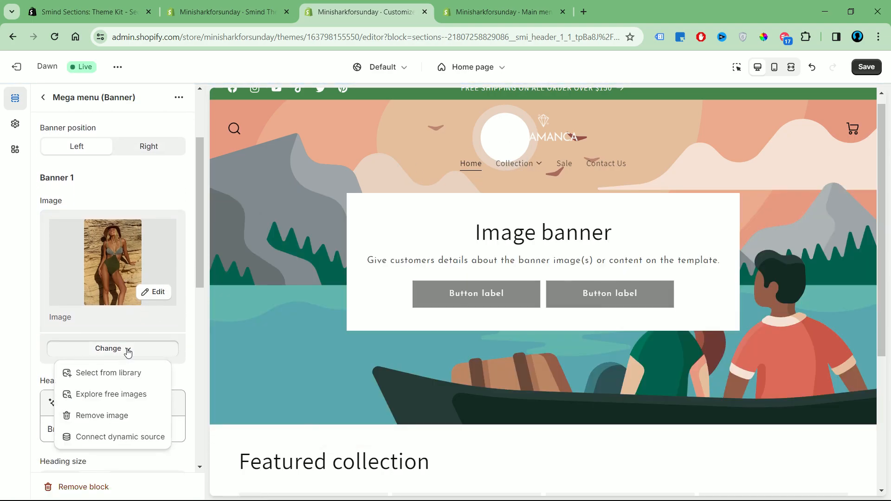
click(127, 370)
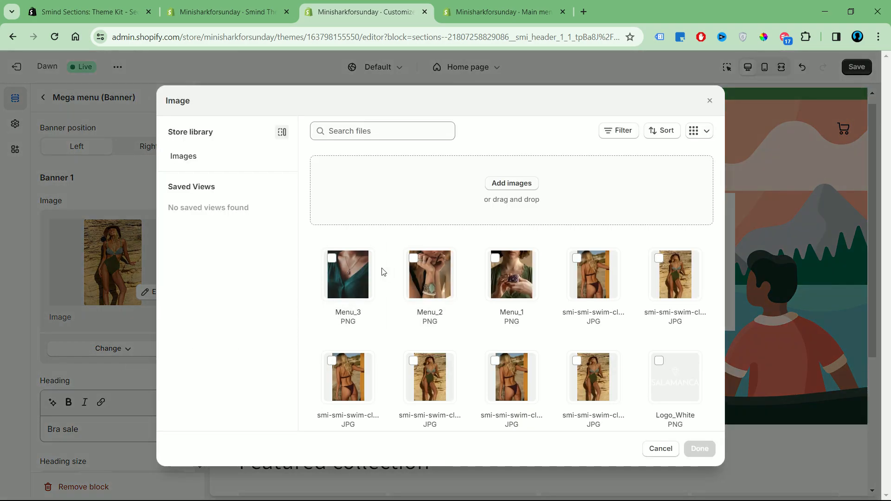
click(427, 278)
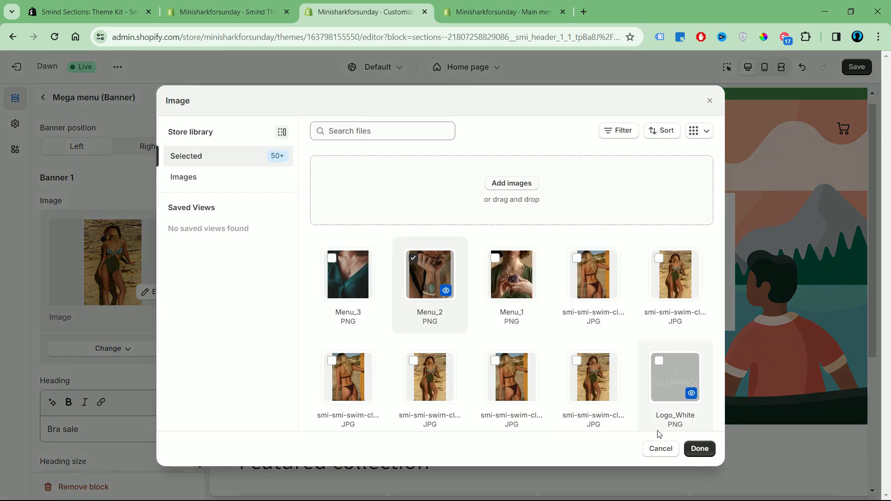
click(699, 448)
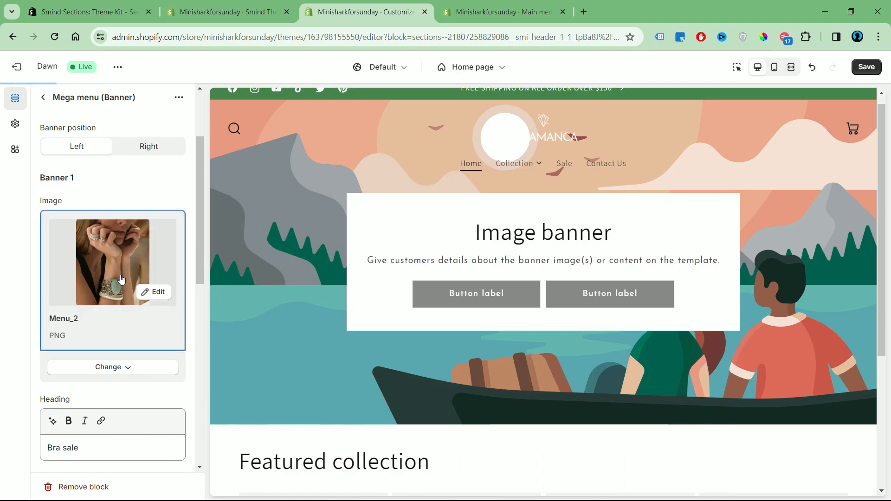
Step: Set Banner 1's heading to "Green Crystal" at size M and check it in the Collection dropdown
scroll(121, 290, down, 1)
scroll(121, 290, down, 1)
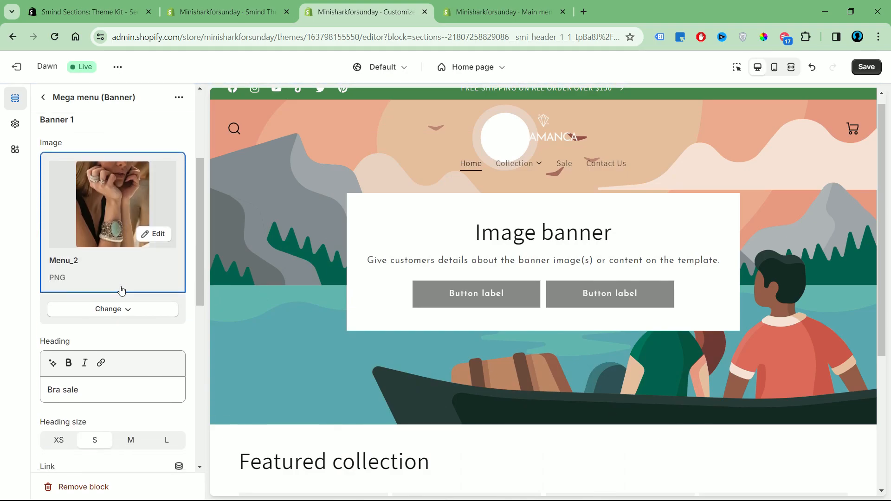
drag(84, 388, 39, 394)
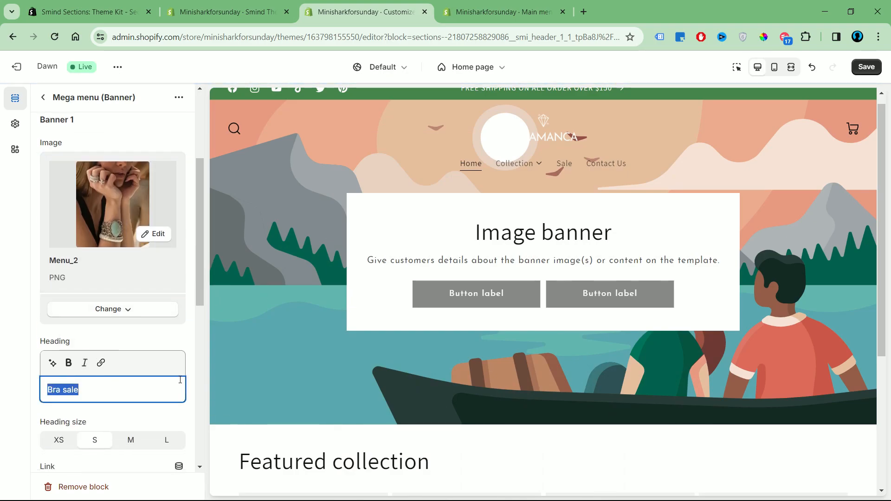
text(Gre)
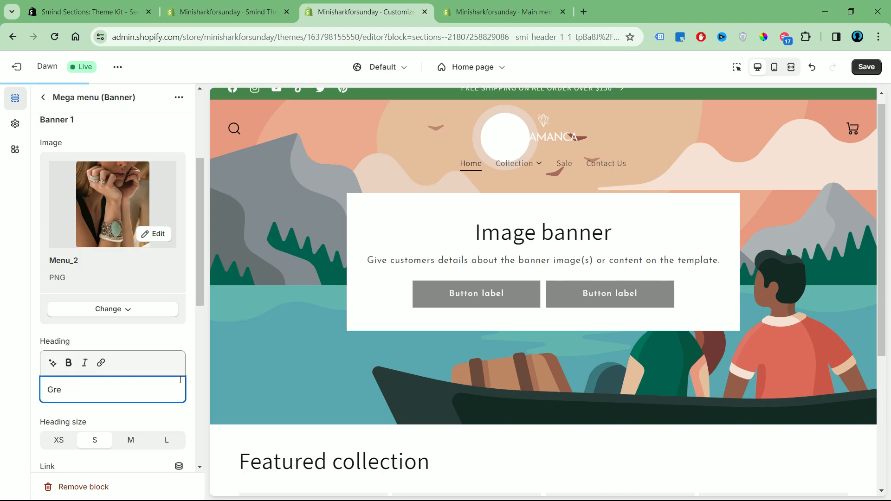
text(en Cry)
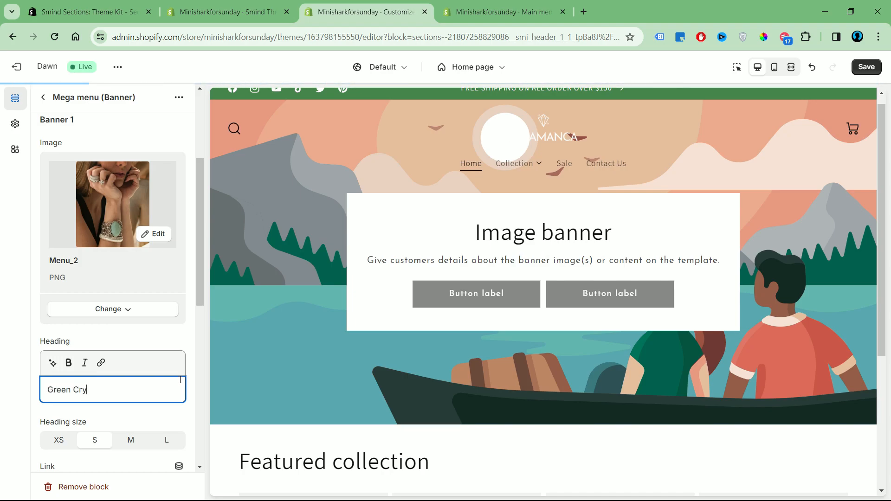
text(stal)
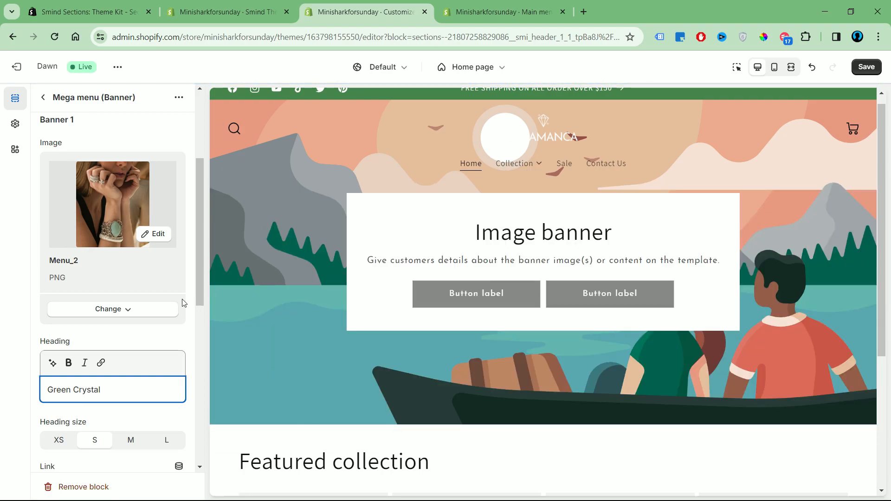
click(132, 440)
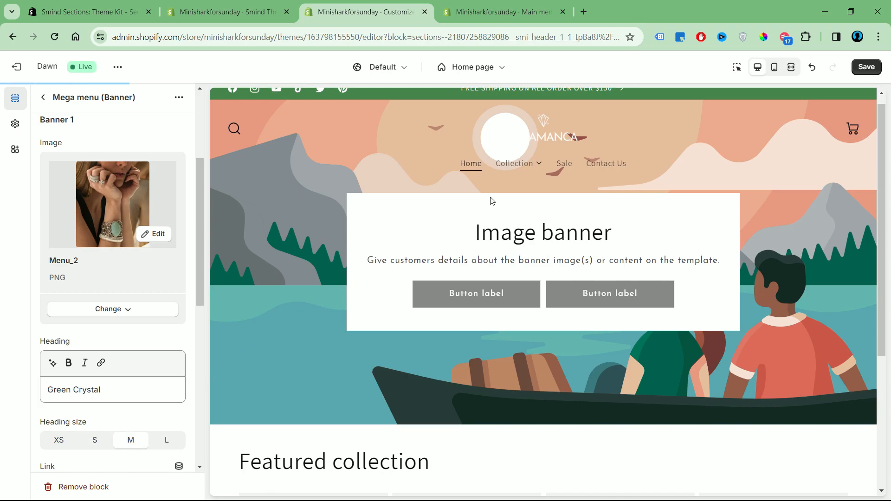
mouse_move(538, 163)
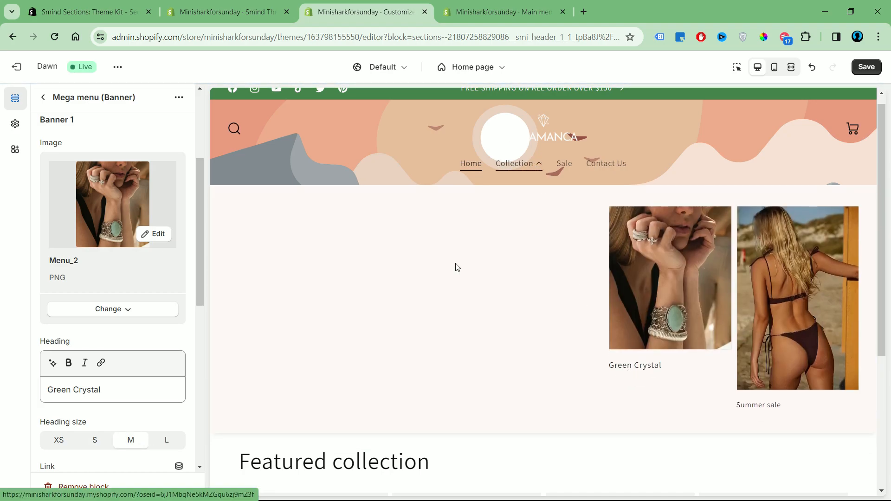
Step: Enter # as the link of Banner 1 in the mega menu
scroll(135, 290, down, 4)
click(137, 311)
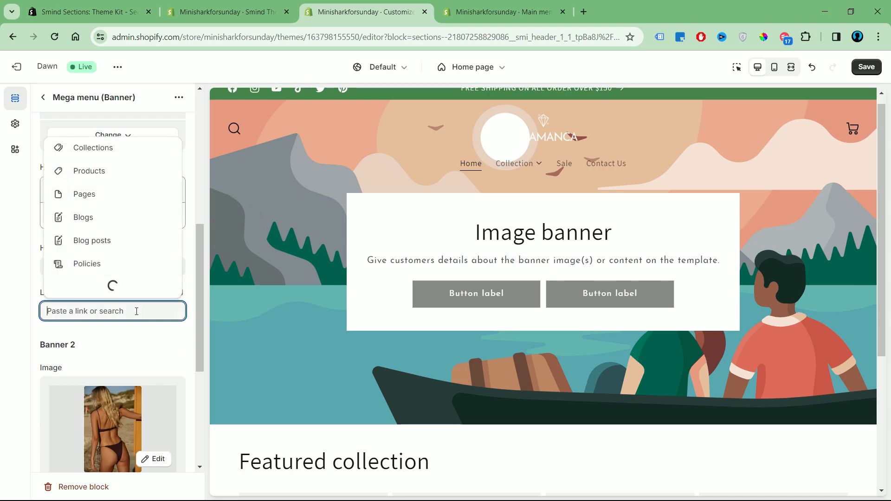
text(#)
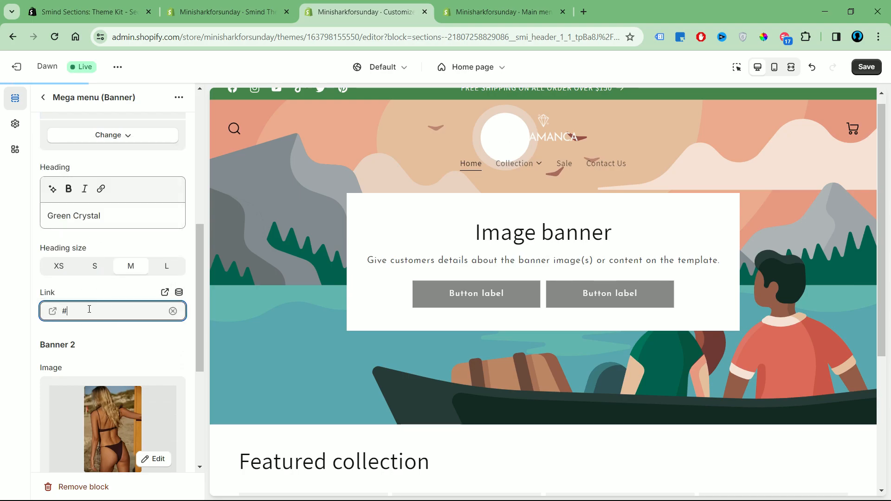
Step: Choose the Menu_1 image from the store library for Banner 2 of the mega menu
scroll(109, 325, down, 2)
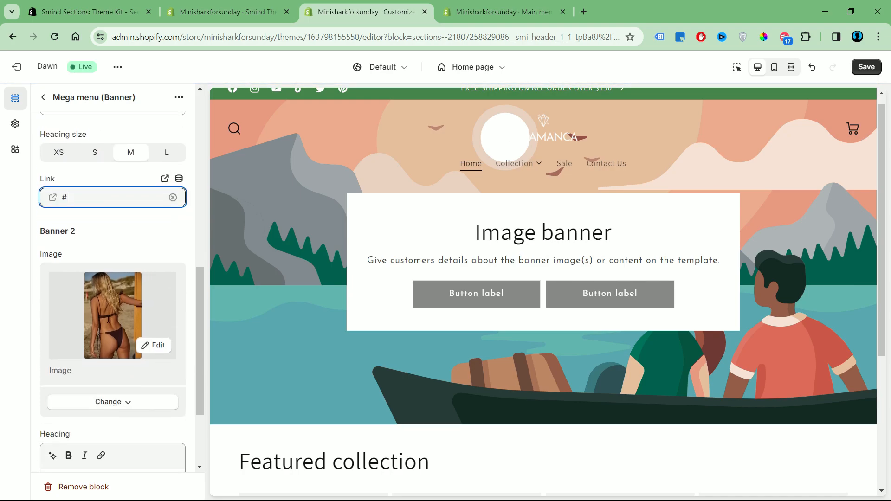
click(120, 401)
click(74, 311)
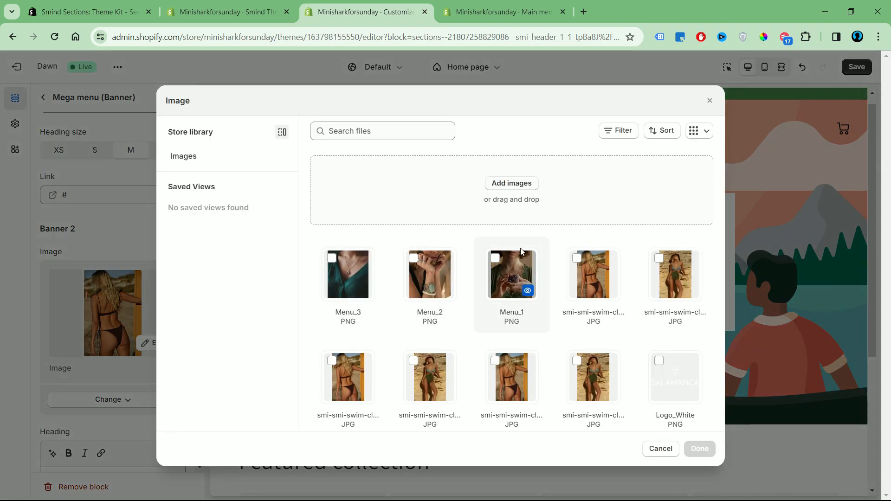
click(504, 271)
click(699, 448)
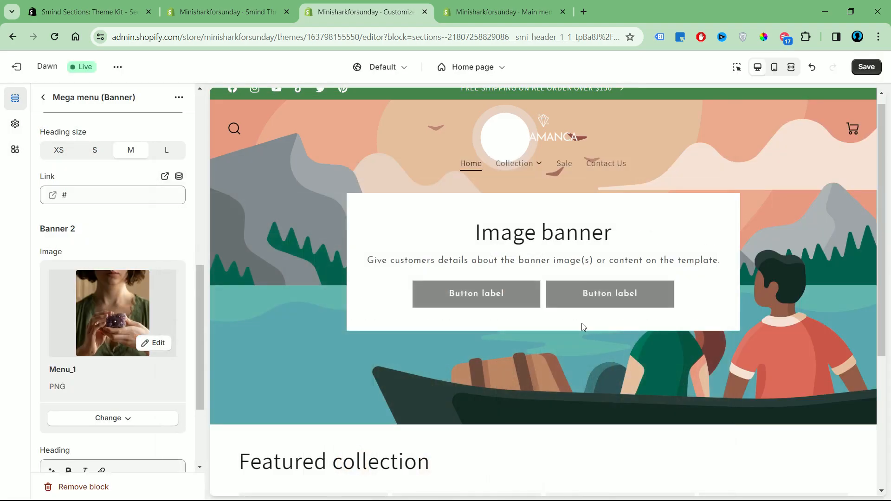
Step: Change Banner 2's heading to "Purple Crystal" with heading size M
scroll(111, 325, down, 3)
drag(99, 357, 35, 361)
text(Purple C)
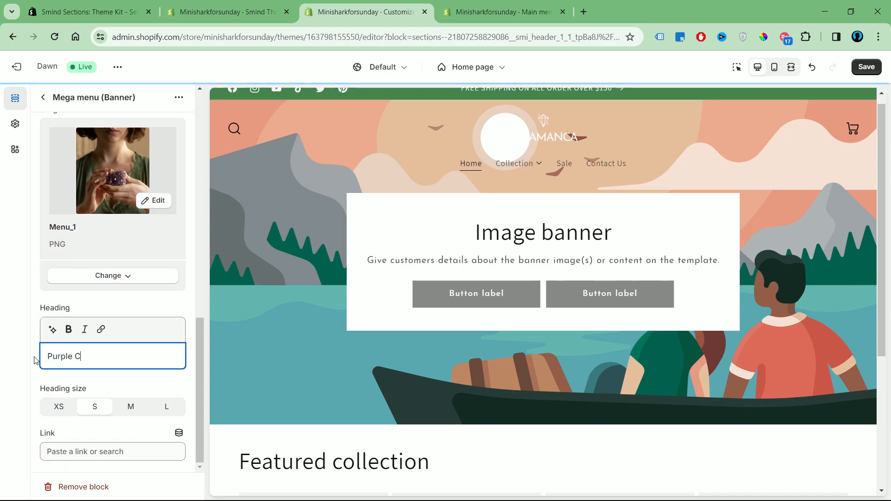
text(rystal)
click(131, 407)
Step: Enter # as Banner 2's link and check both banners in the Collection dropdown of the preview
click(114, 451)
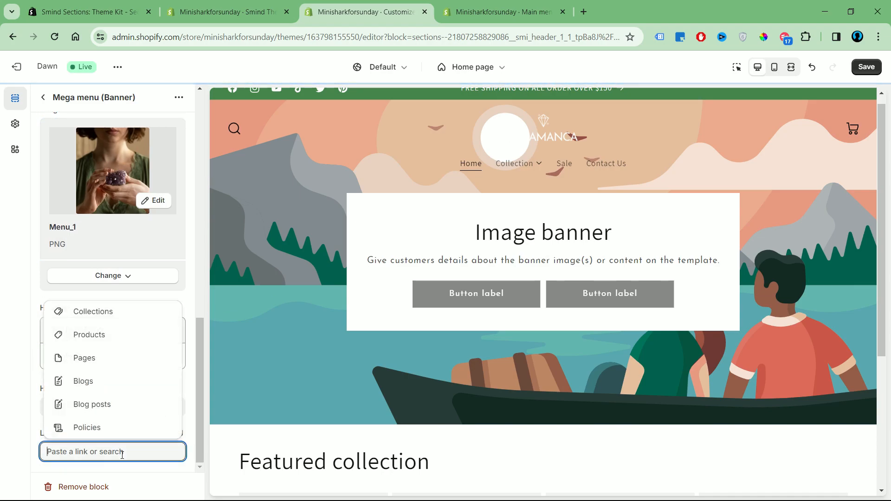
text(#)
key(Return)
click(526, 164)
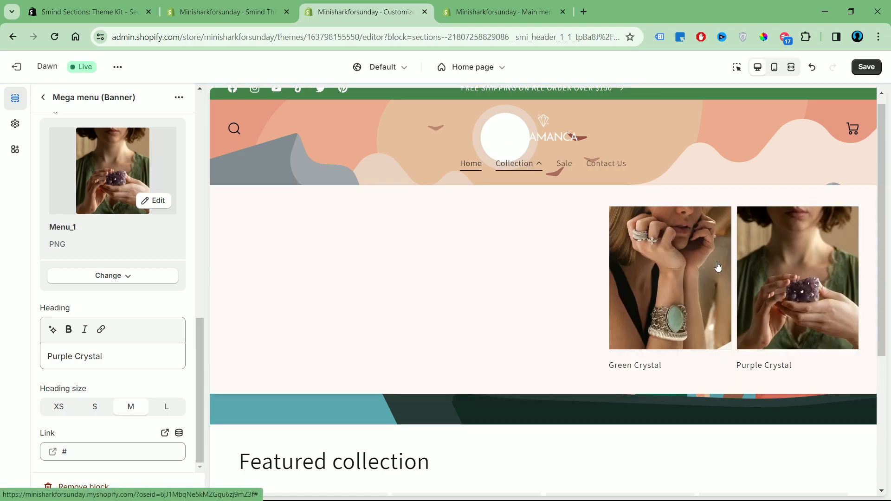
Step: Switch to the Smind Theme Sections library and view the enlarged Header 1-1 preview to examine its mega menu layout
click(218, 12)
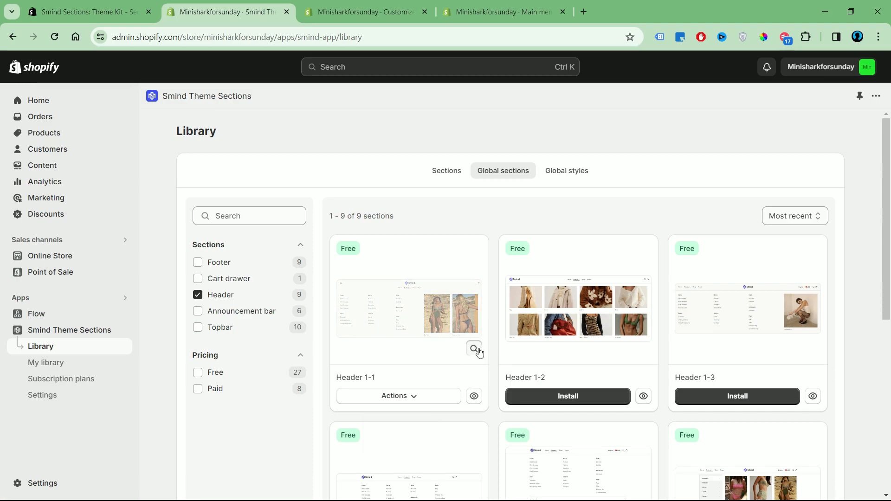
click(474, 348)
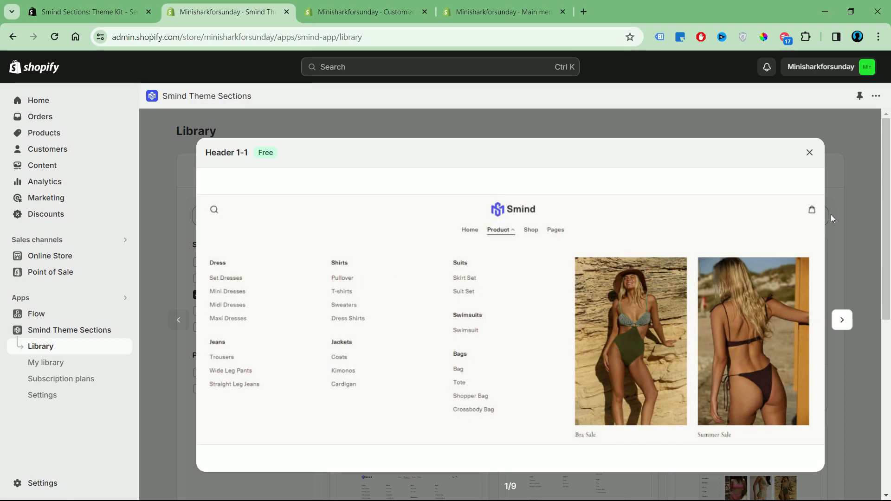
Step: Close the Header 1-1 preview, return to the theme editor's Home page section list, and save the theme changes
click(812, 151)
click(376, 13)
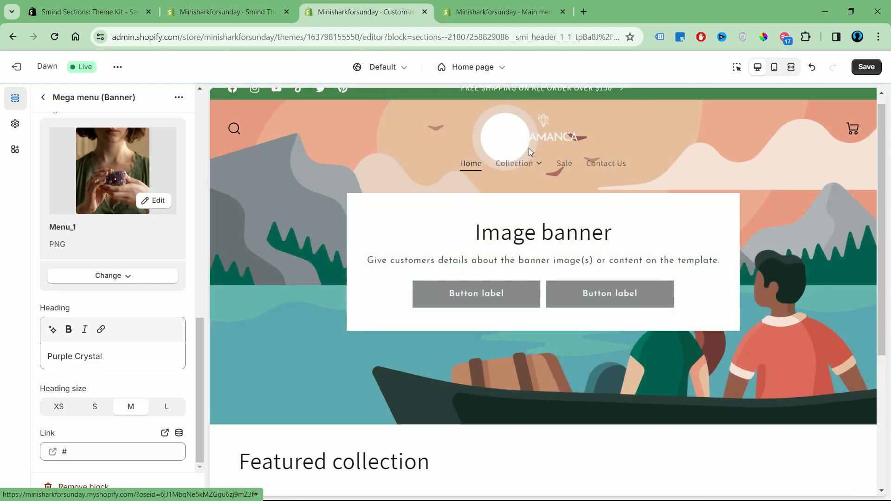
click(519, 163)
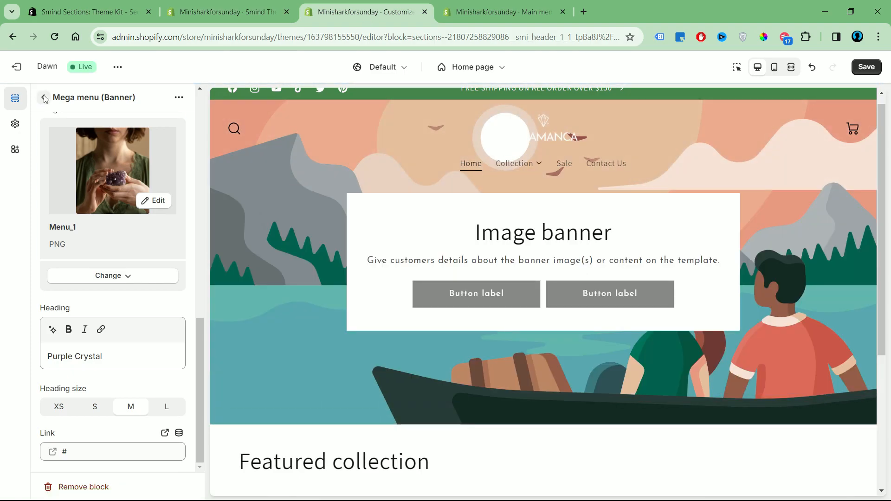
click(43, 98)
mouse_move(542, 168)
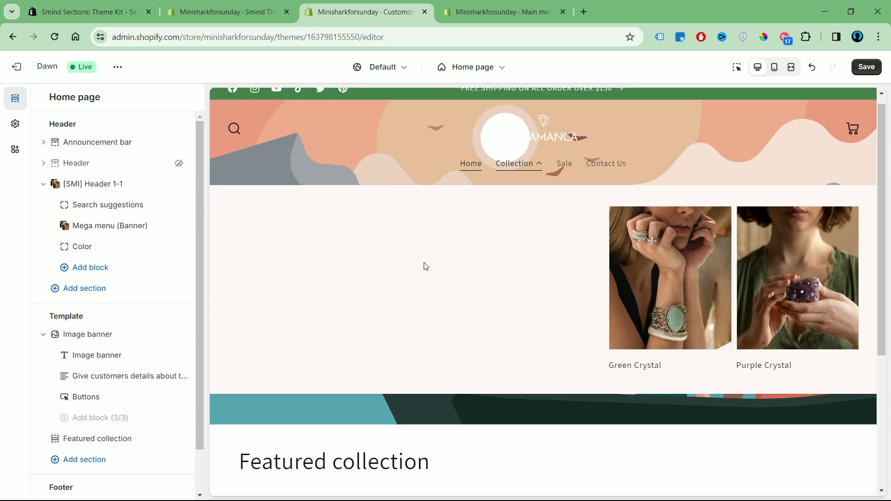
key(ctrl+s)
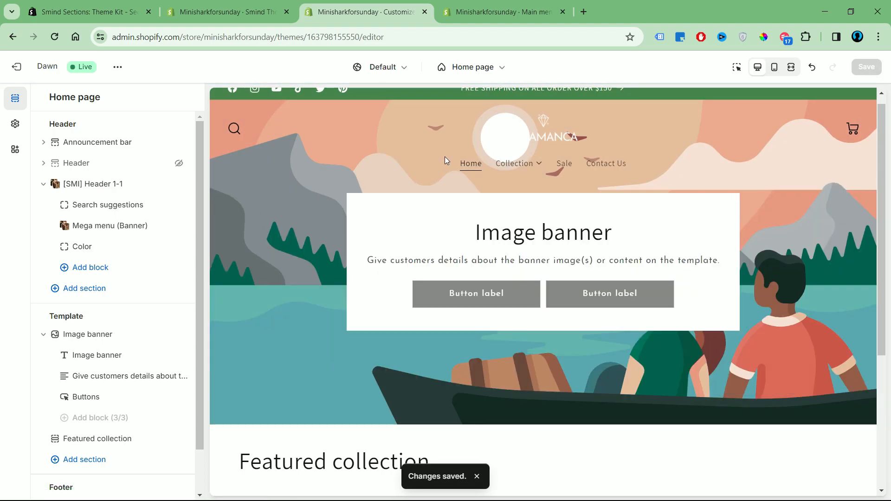
Step: Switch to the Main menu navigation page, add a "Collection 1" item linked to #, and nest it under Collection
key(ctrl+Tab)
click(315, 306)
click(299, 411)
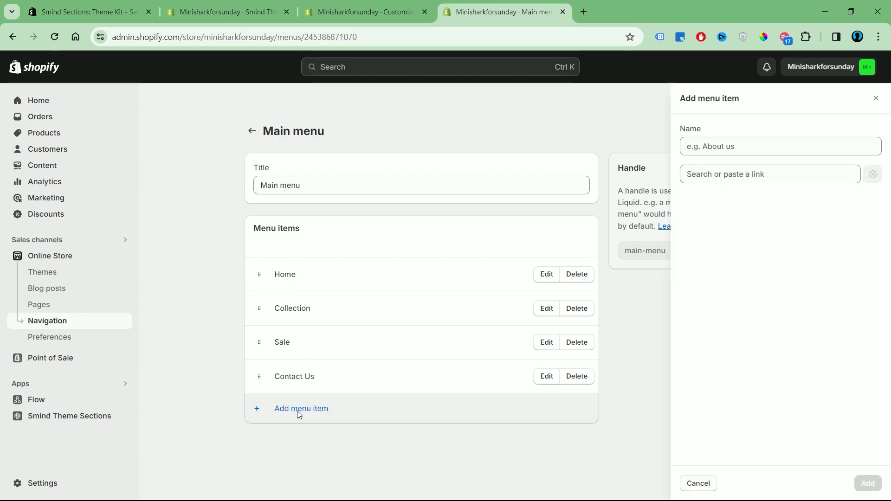
text(Coll)
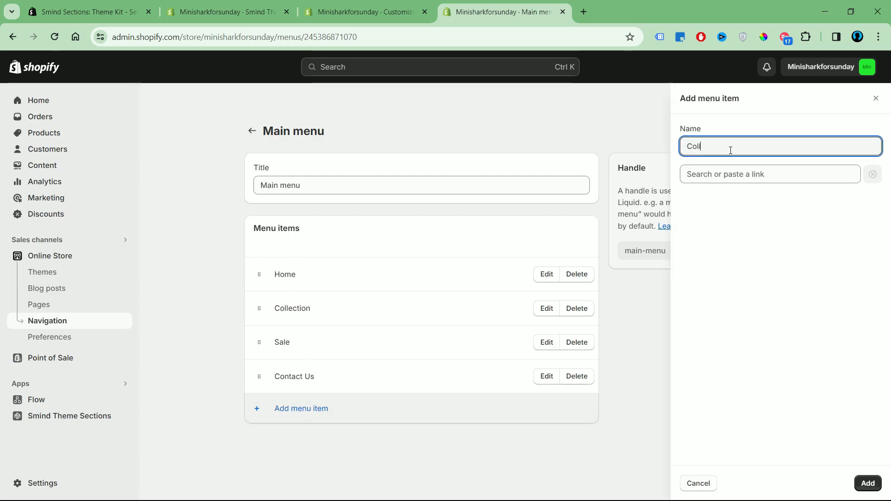
text(ection 1)
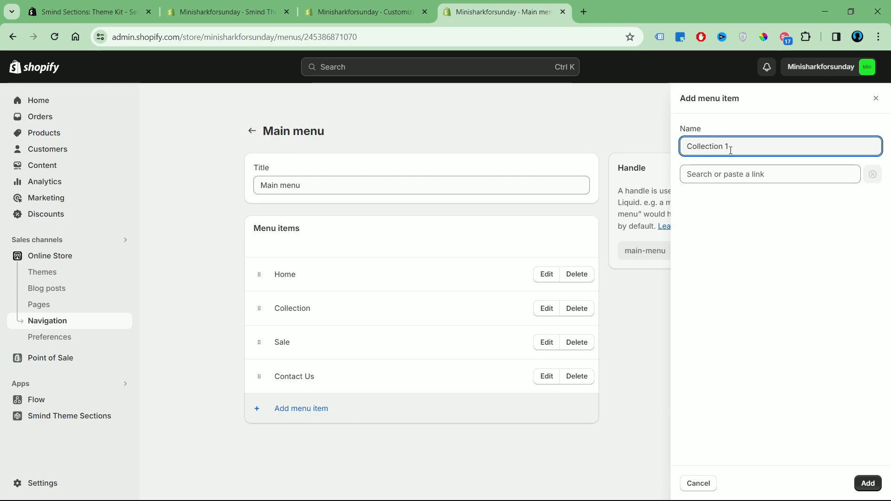
click(738, 174)
text(#)
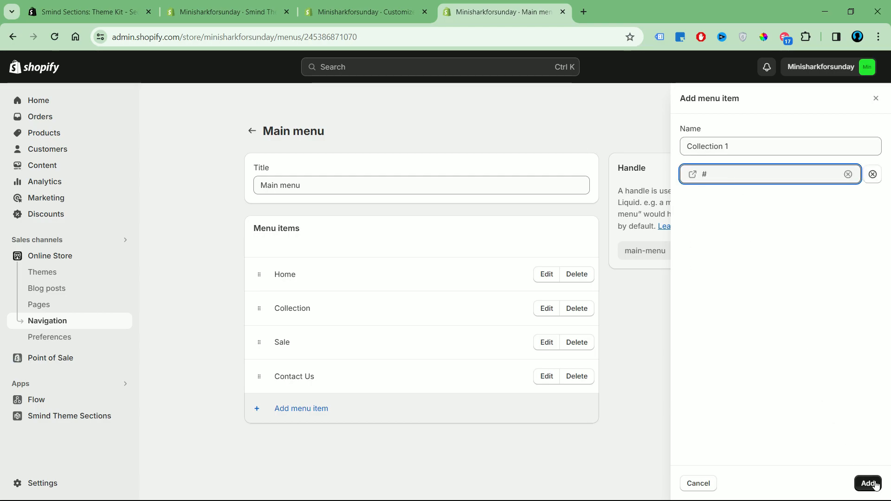
click(868, 483)
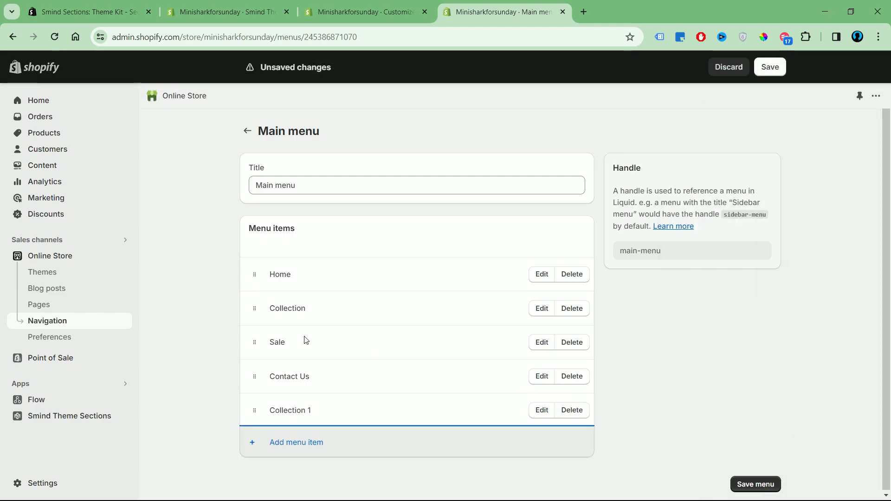
drag(255, 410, 314, 363)
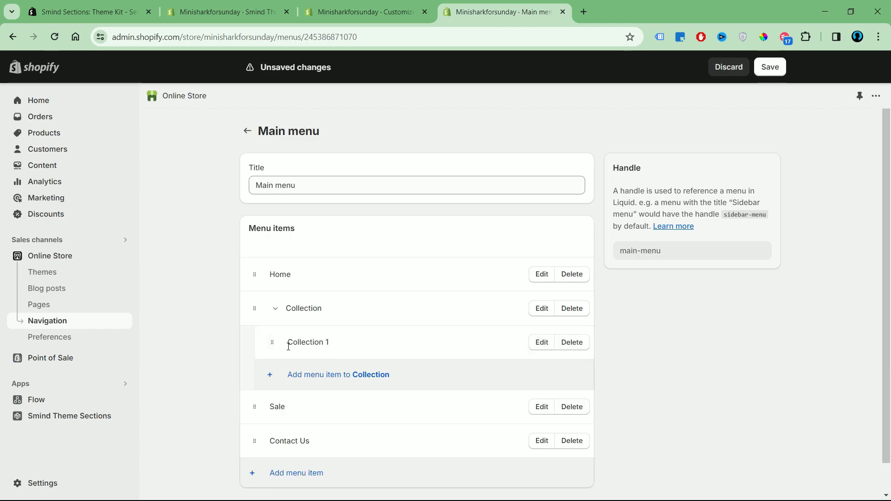
Step: Add a "Collection 2" menu item with the link # under Collection
scroll(304, 339, down, 1)
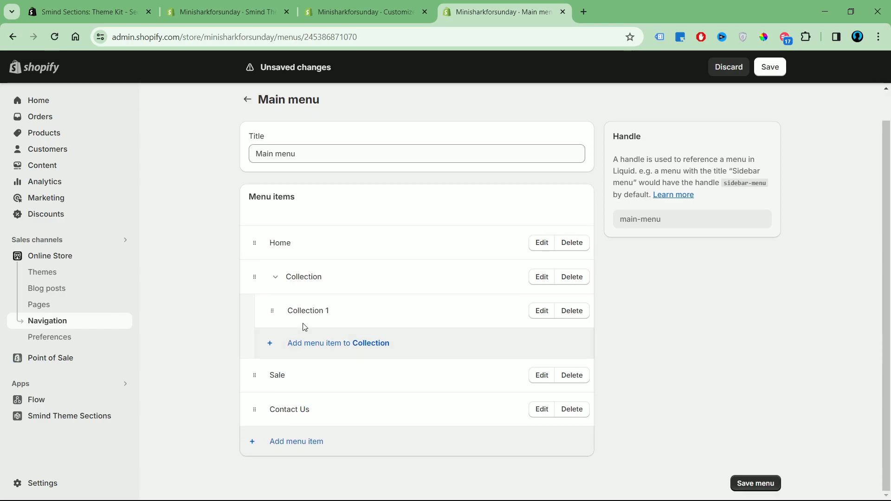
click(270, 346)
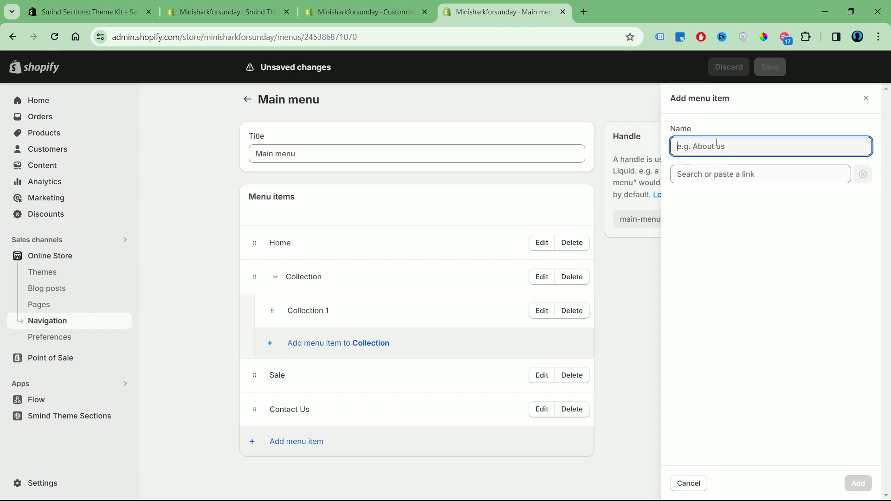
text(Co)
click(740, 174)
text(#)
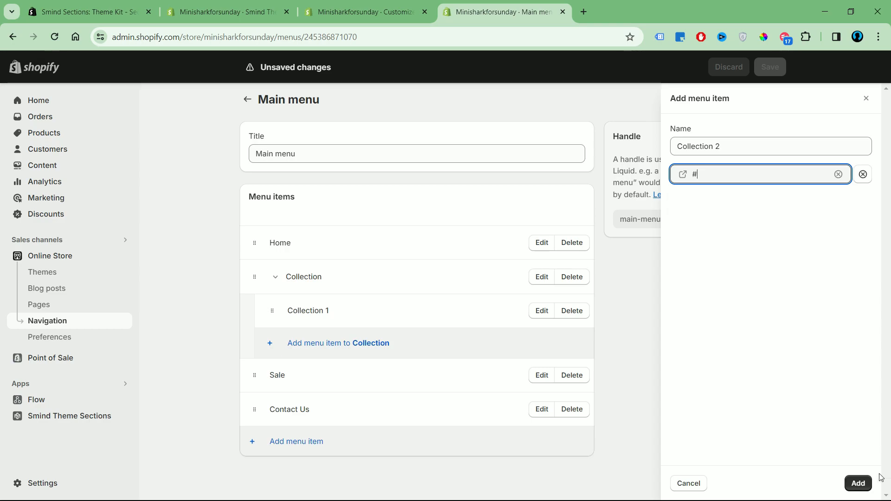
click(859, 483)
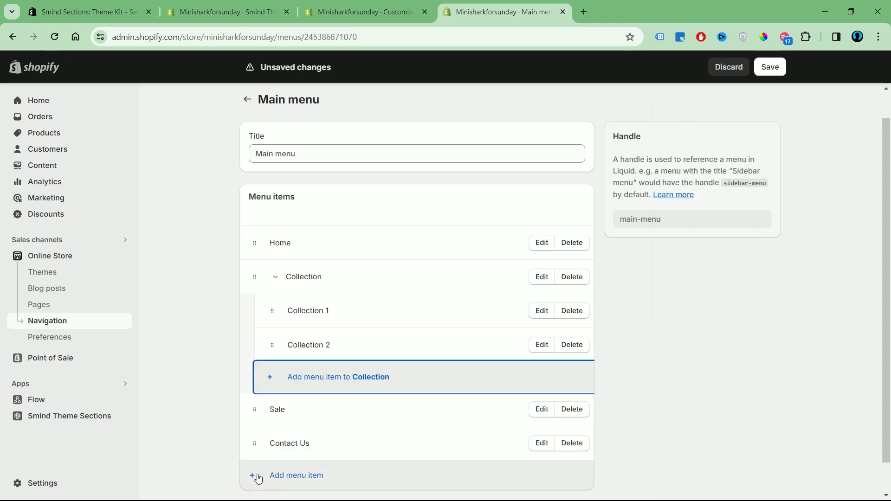
Step: Add a "Collection 3" menu item with the link # under Collection
click(273, 385)
text(Colle)
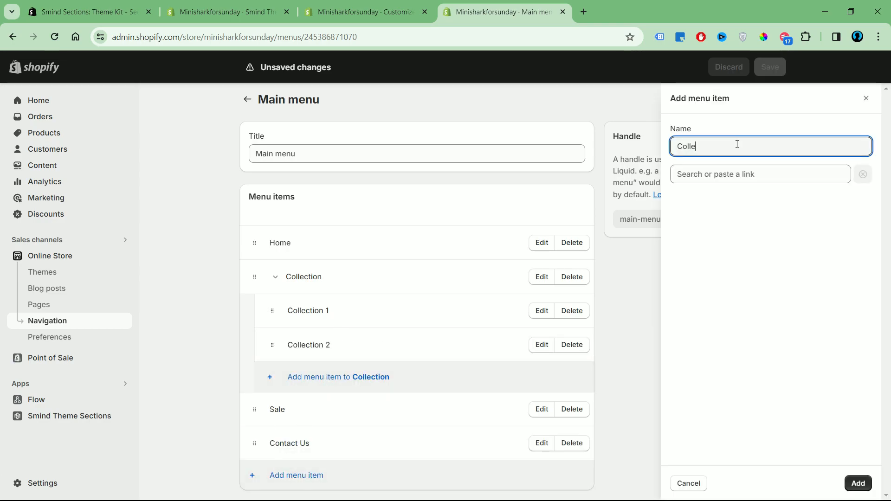
text(ction 3)
click(696, 174)
text(#)
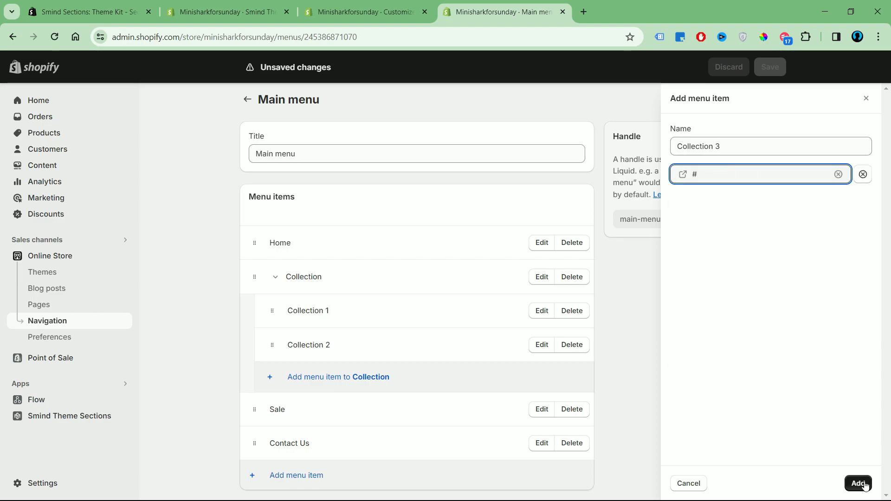
click(858, 483)
Step: Add a "Collection a" item linked to # to the main menu and nest it under Collection 1
scroll(312, 320, down, 1)
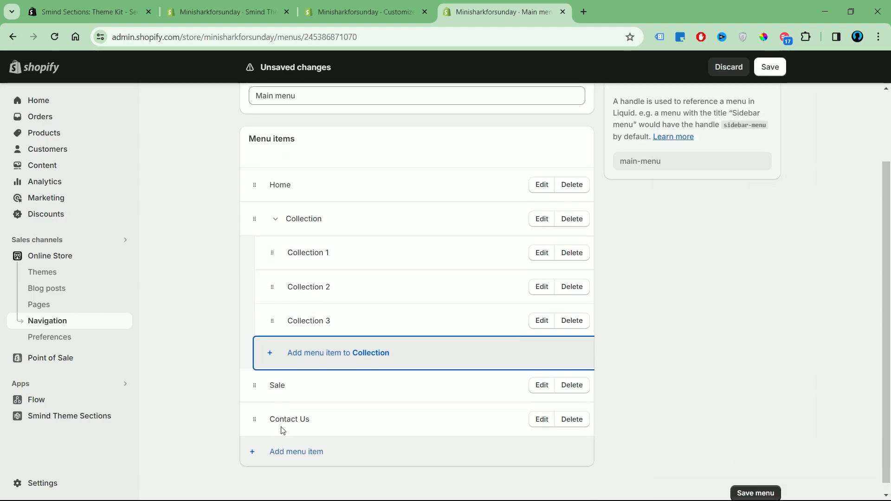
click(252, 456)
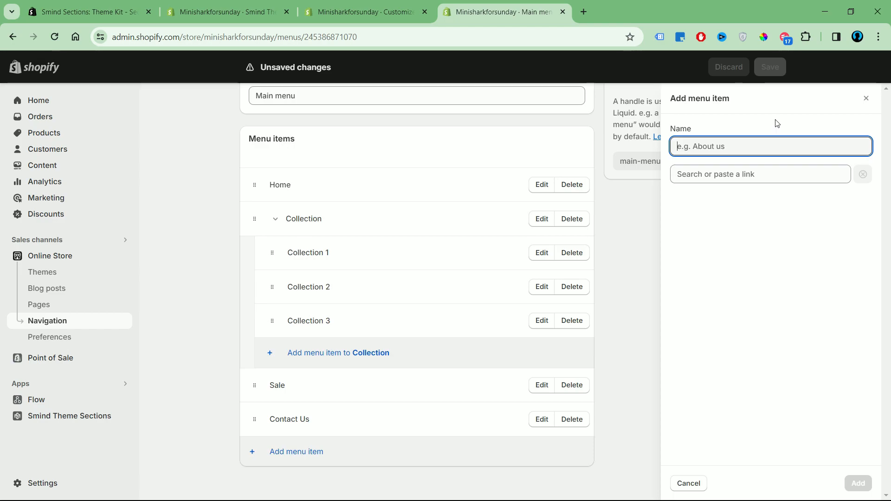
text(Co)
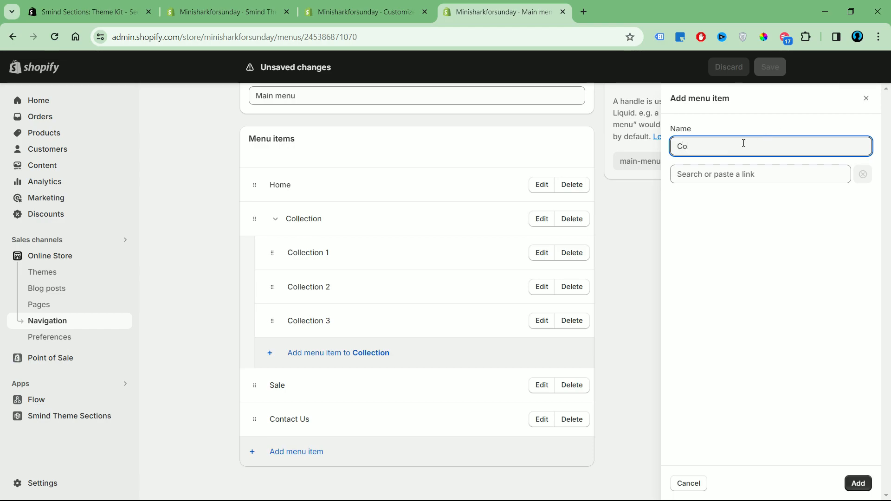
click(738, 174)
text(#)
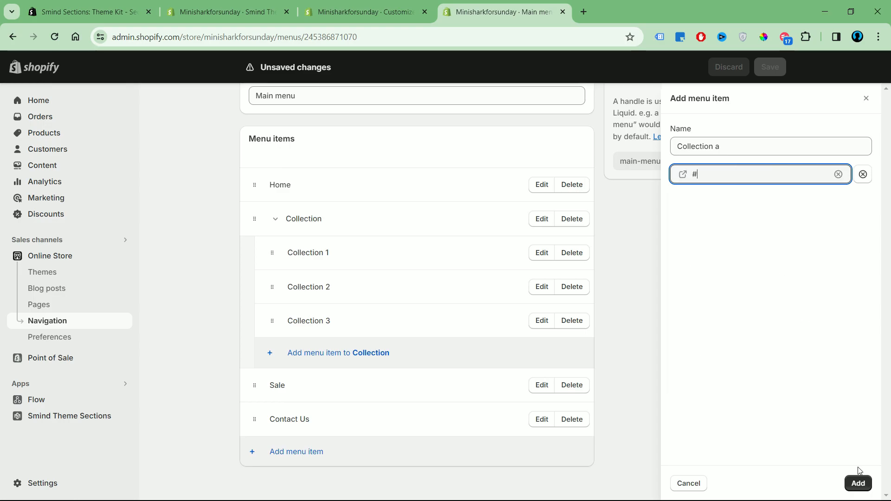
click(858, 483)
drag(254, 453, 310, 297)
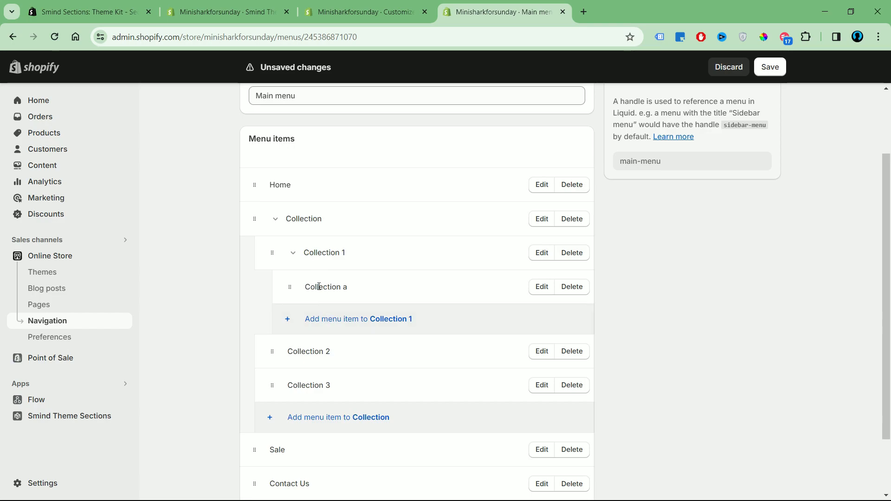
Step: Add a "Collection b" menu item with the link # under Collection 1
triple_click(309, 251)
click(377, 319)
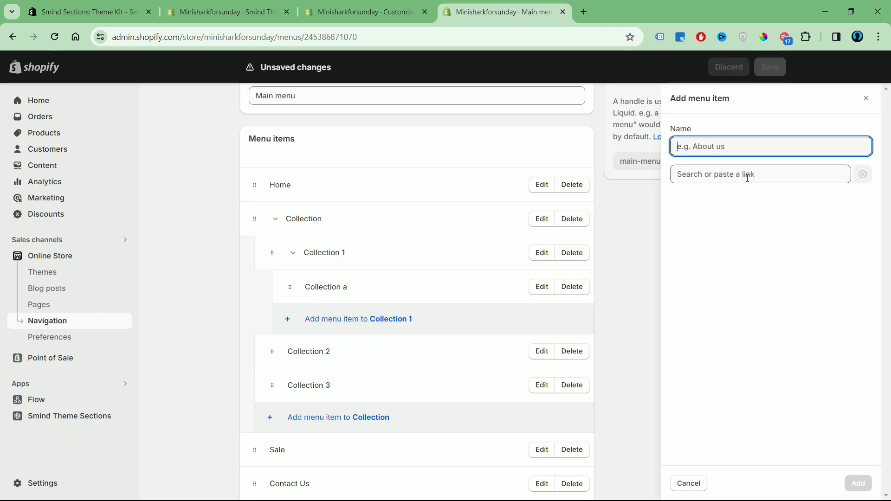
text(Collection b)
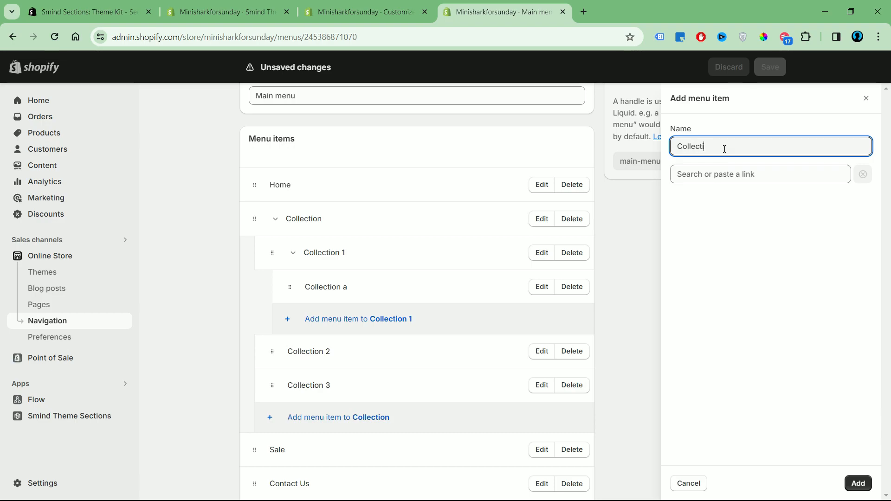
click(727, 174)
text(#)
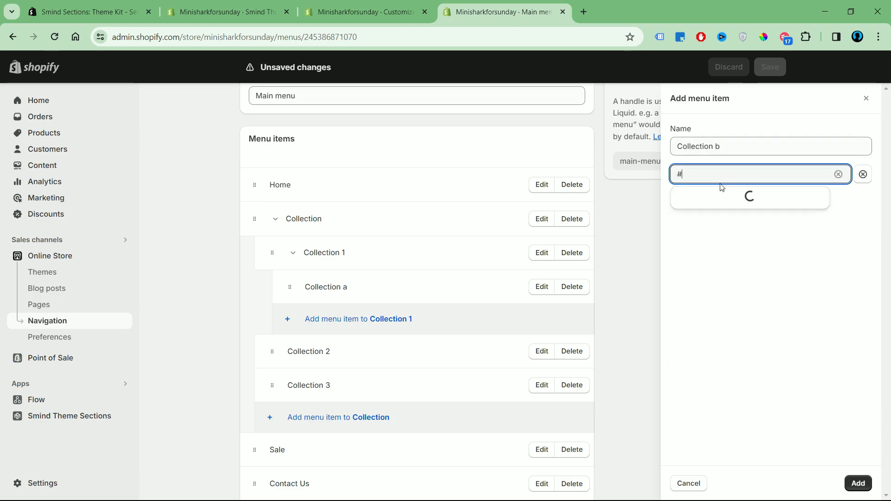
click(858, 484)
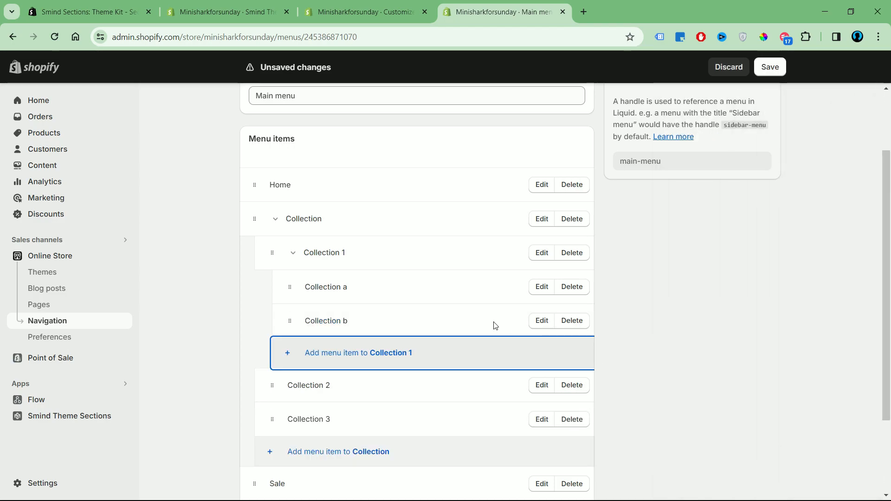
Step: Add a "Collection c" menu item with the link # under Collection 1
click(355, 364)
text(Collection c)
click(742, 174)
text(#)
key(Return)
Step: Add a "Collection x" item linked to # to the main menu and nest it under Collection 2
scroll(365, 301, down, 3)
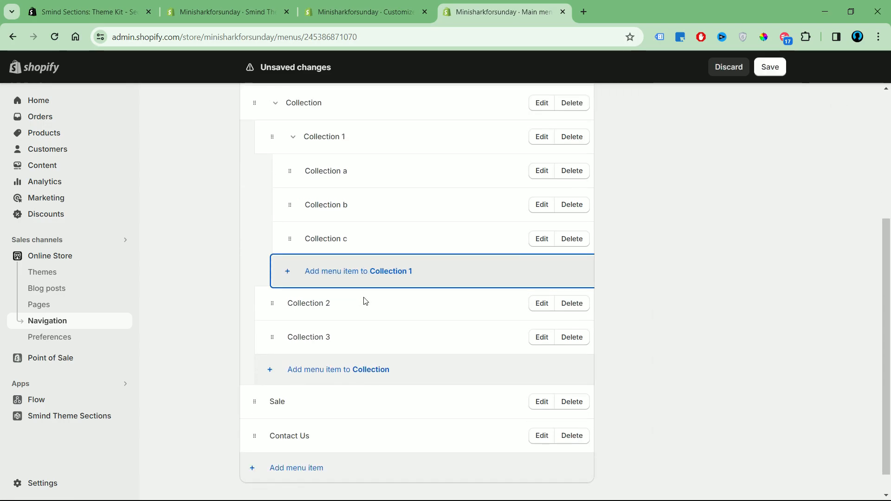
scroll(359, 299, down, 1)
click(255, 451)
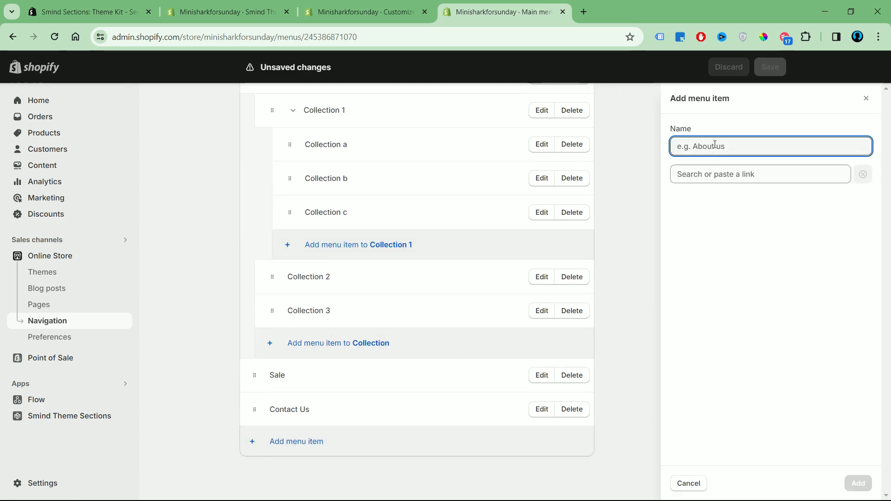
text(Collection x)
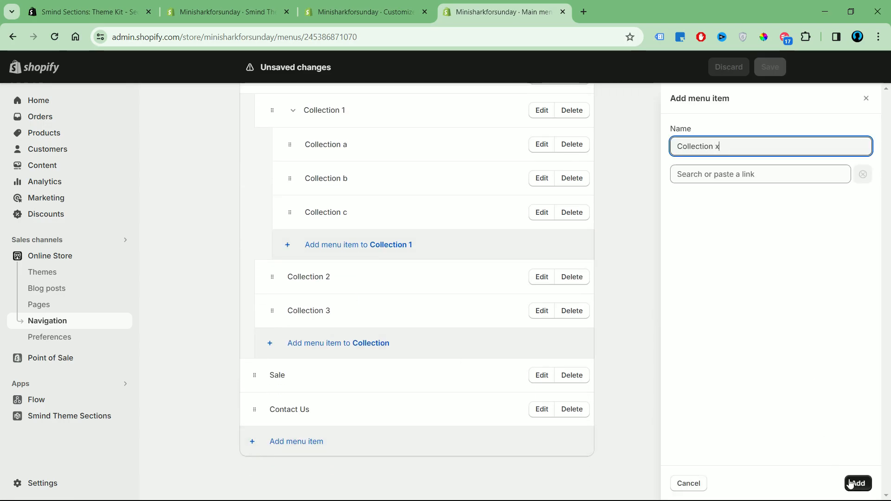
click(719, 180)
text(#)
key(Return)
key(Return)
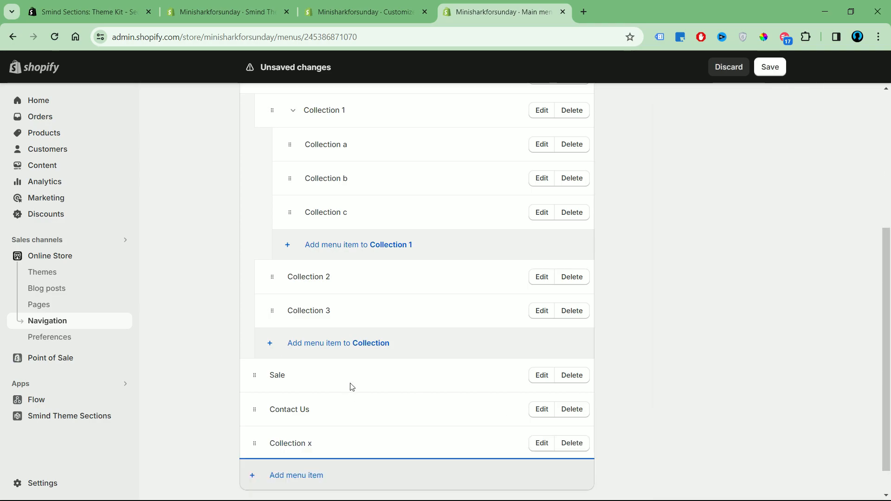
drag(254, 440, 334, 323)
Step: Add a "Collection y" menu item with the link # under Collection 2
click(323, 344)
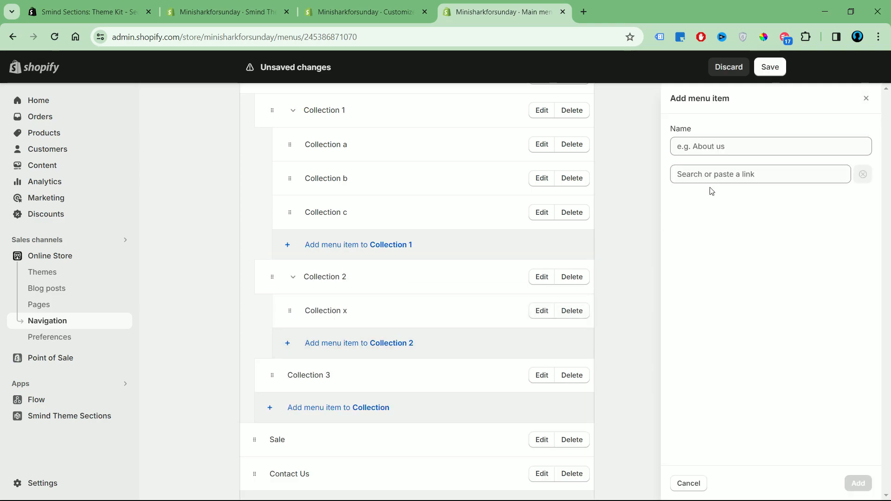
click(727, 152)
text(Collection y)
click(728, 174)
text(#)
key(Return)
click(858, 483)
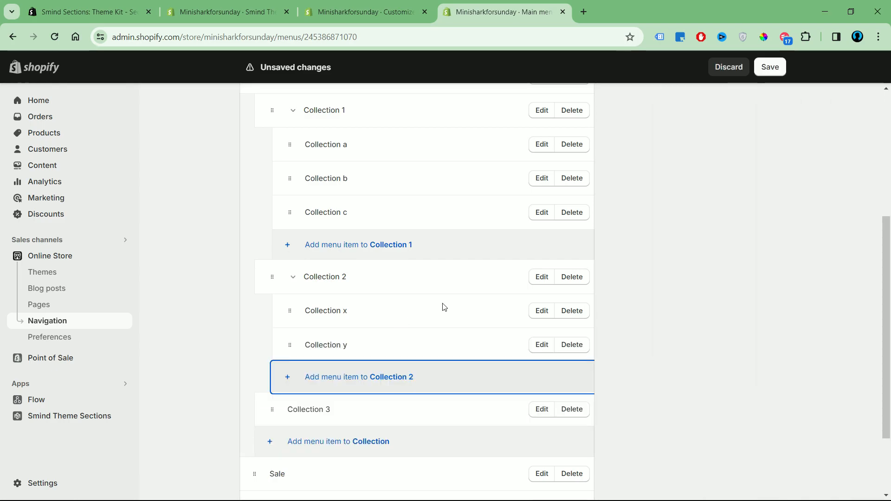
Step: Save the Main menu and check the Collection mega menu in the theme editor's preview
scroll(307, 389, down, 2)
scroll(327, 206, up, 2)
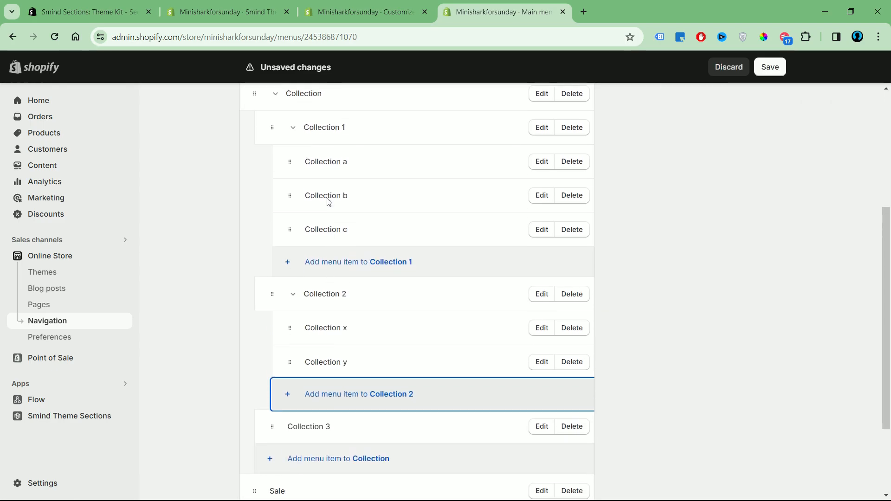
click(770, 67)
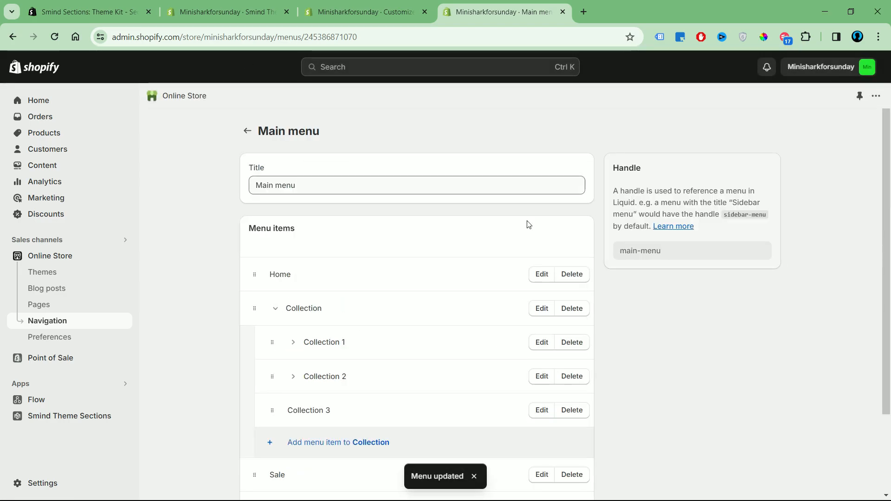
click(357, 12)
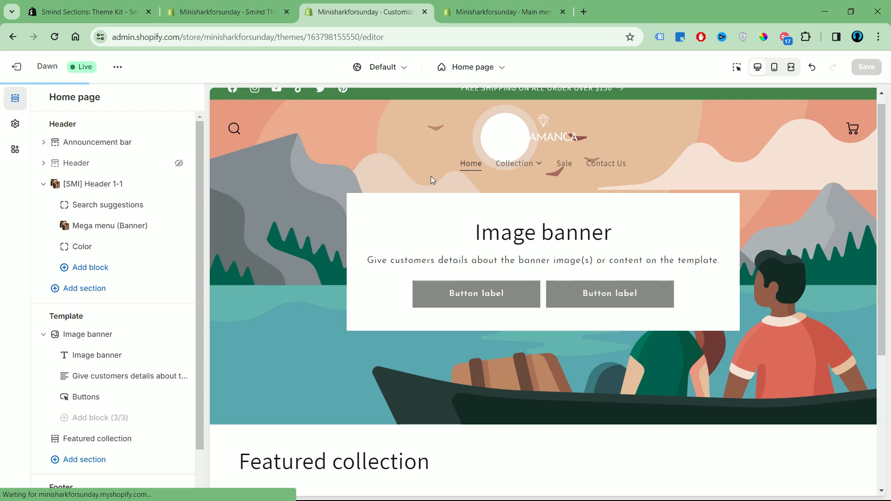
mouse_move(508, 171)
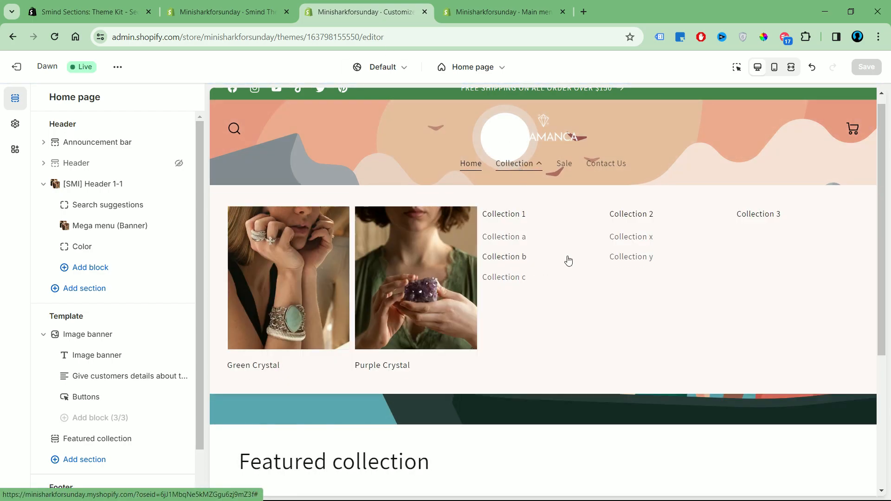
Step: Set the Collection mega menu's banner position to Right and check the menu in the full-width and desktop previews
click(125, 184)
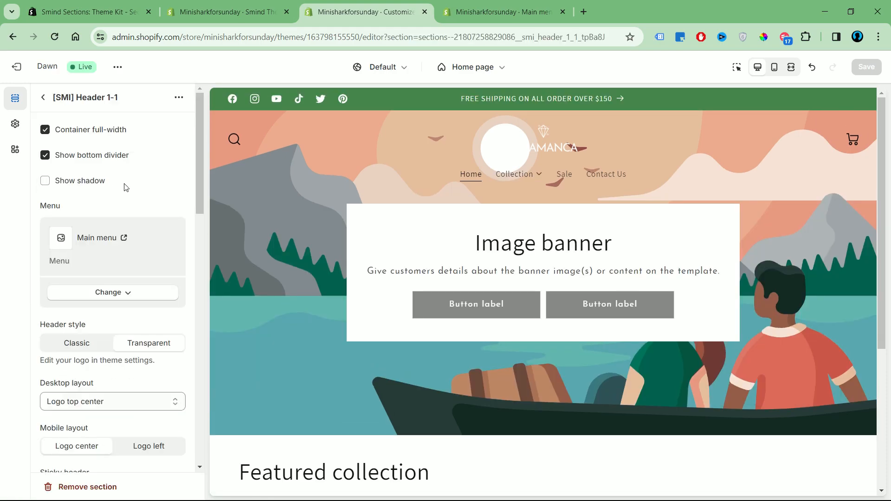
click(44, 99)
click(93, 225)
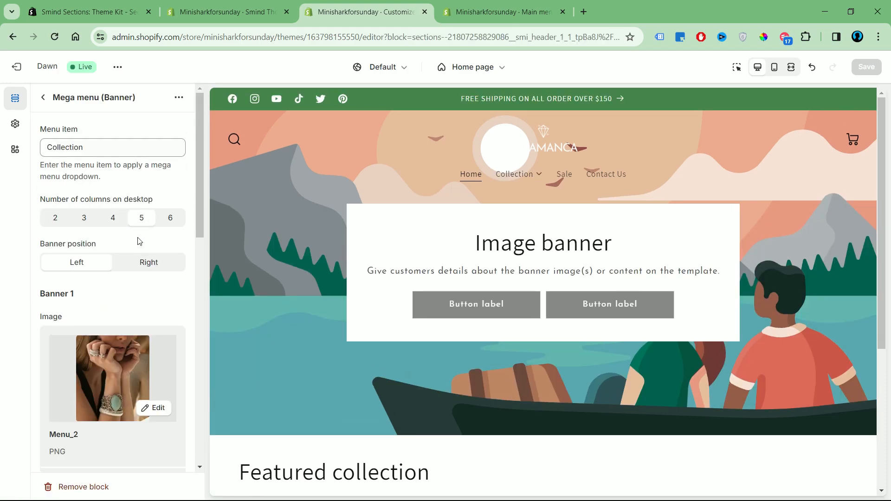
click(155, 267)
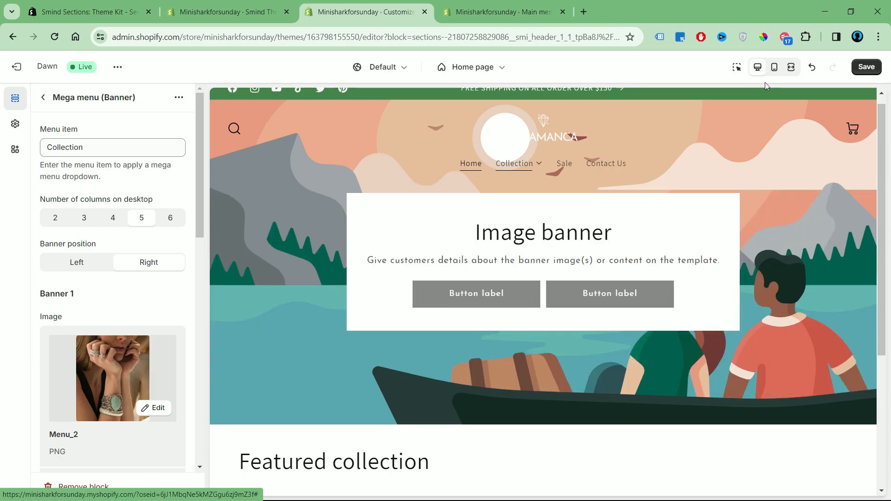
click(791, 67)
mouse_move(432, 169)
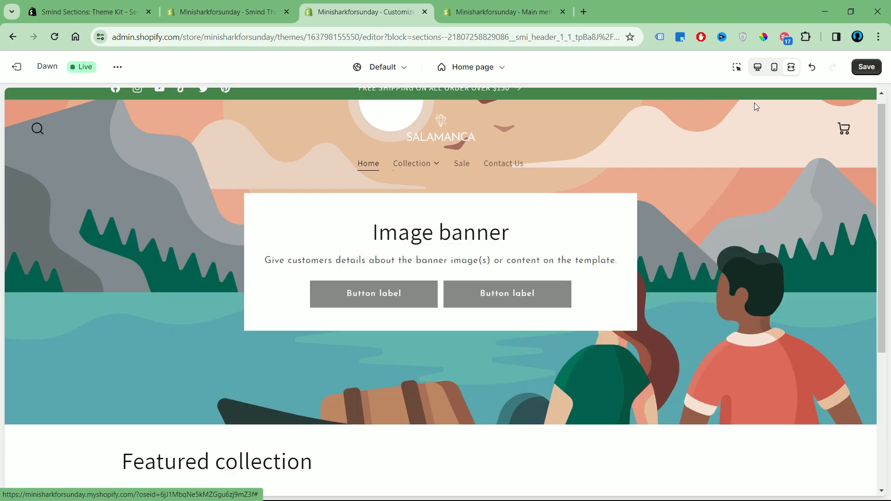
click(758, 68)
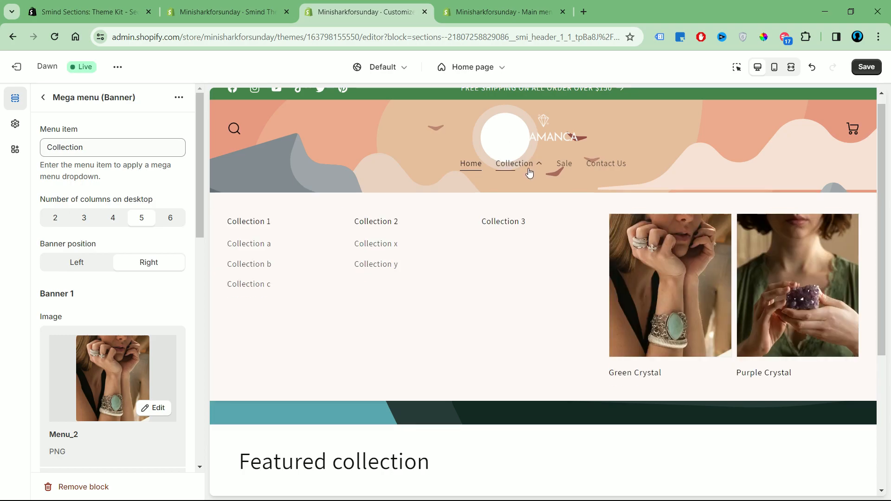
Step: Replace the header's popular search keywords with "Green, Purple, Crystal" and check the search popup in the preview
click(44, 98)
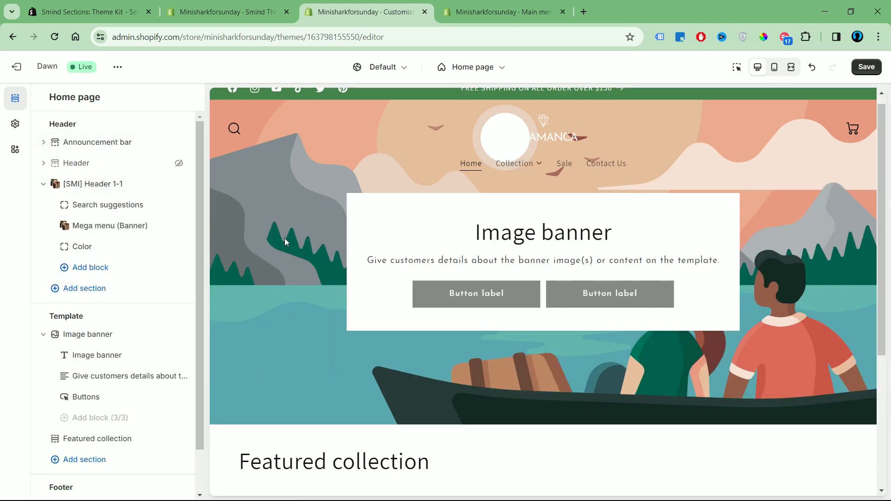
click(99, 207)
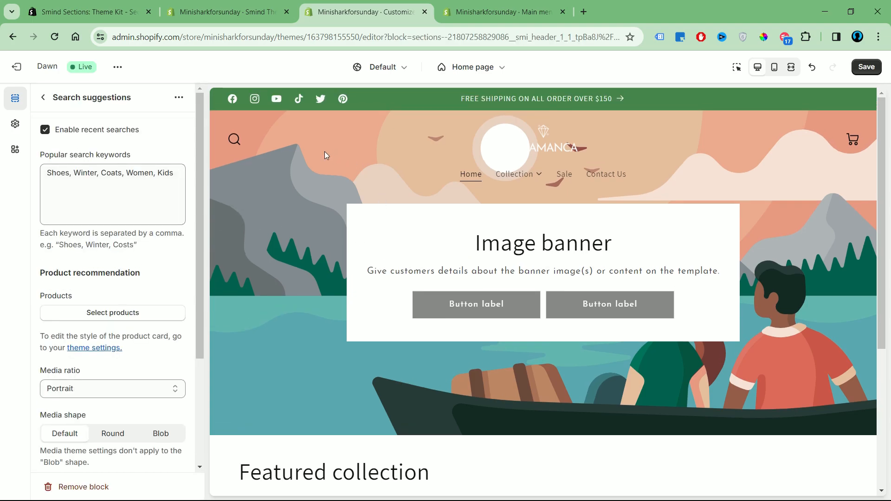
click(233, 141)
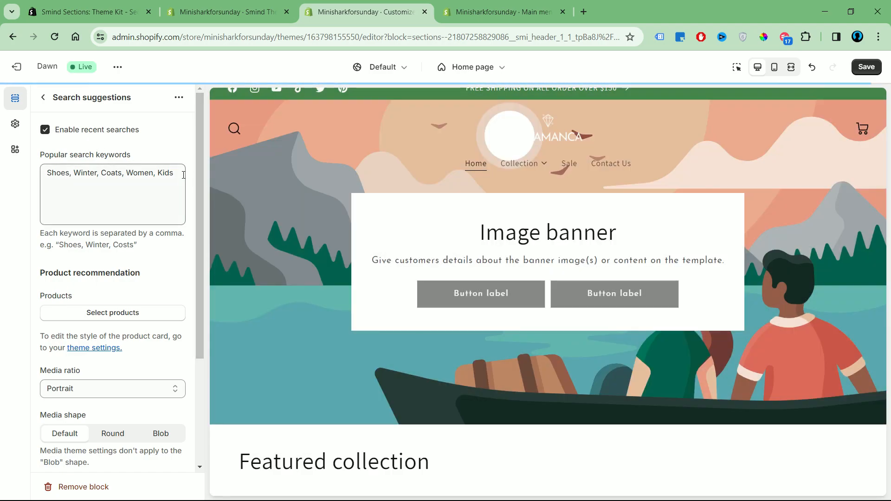
drag(182, 174, 40, 168)
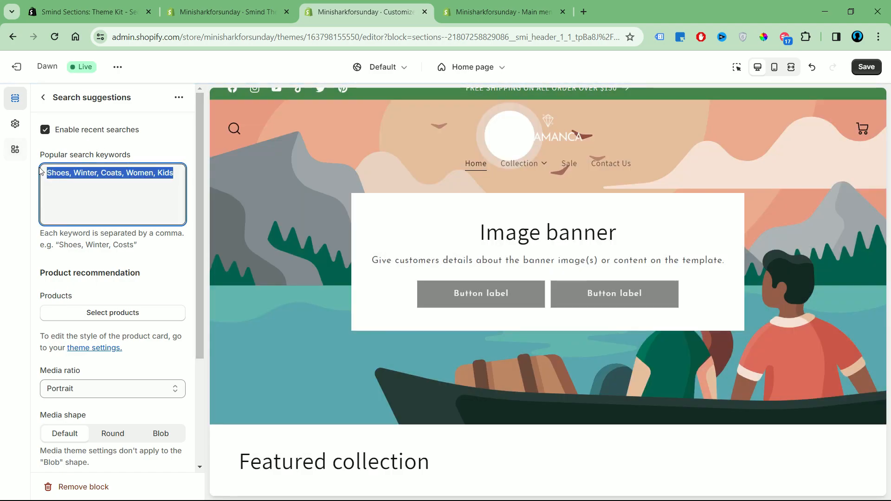
text(Green, Purple, Crystal)
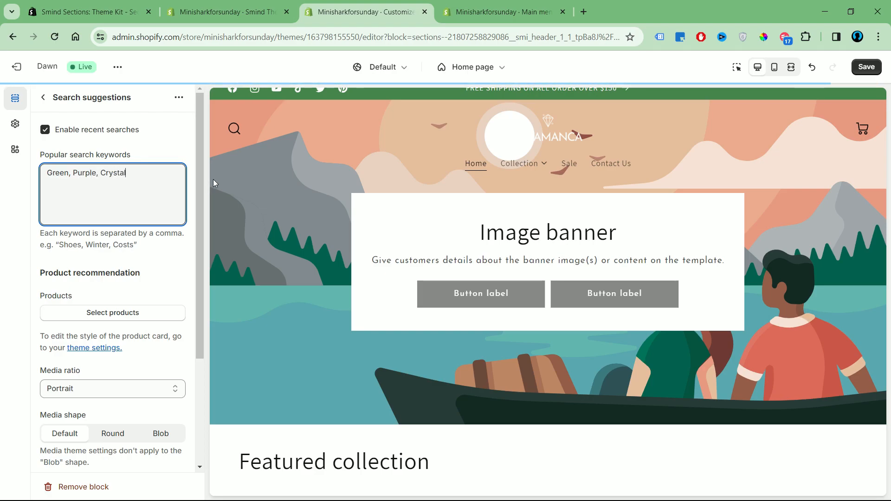
click(235, 129)
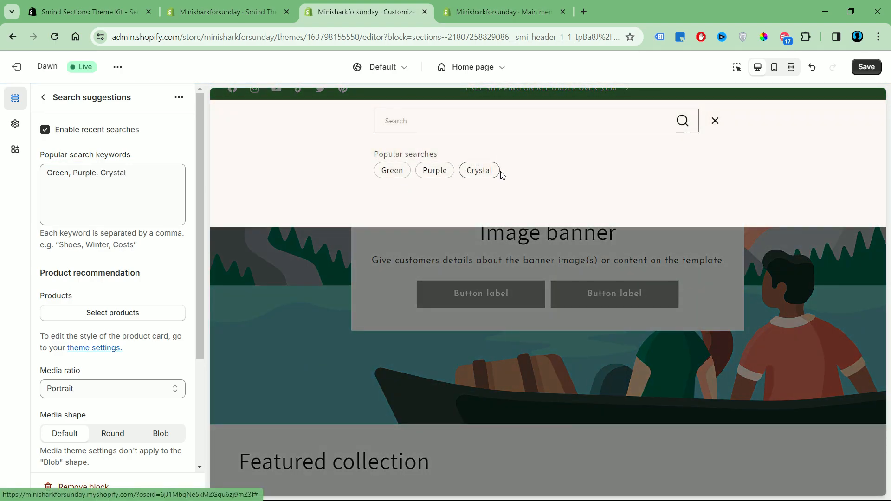
click(715, 120)
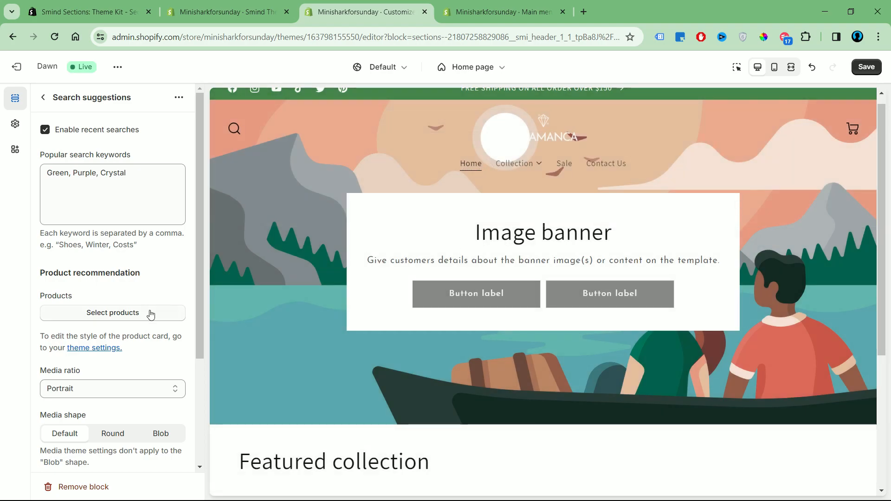
Step: Add Amethyst Touchstone and Amethyst Touchstone 1, 2 and 3 as search product recommendations, and check the search popup in the preview
scroll(141, 296, down, 1)
click(105, 260)
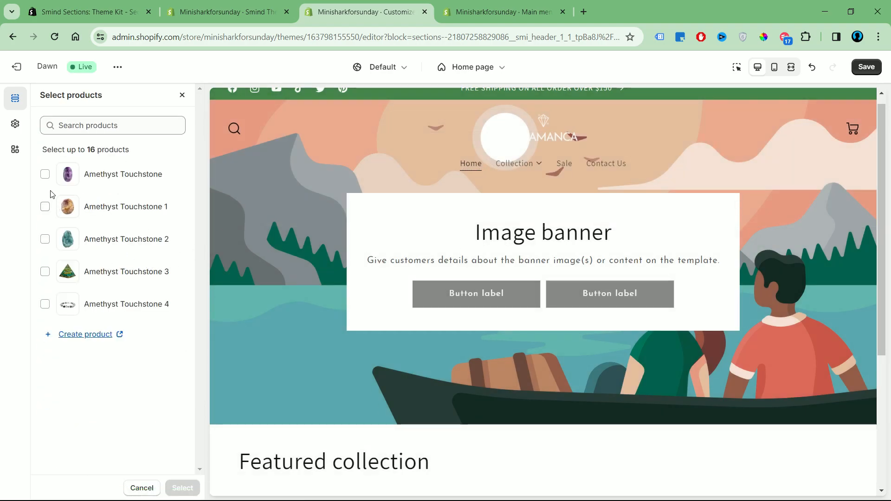
click(45, 175)
click(45, 206)
click(45, 239)
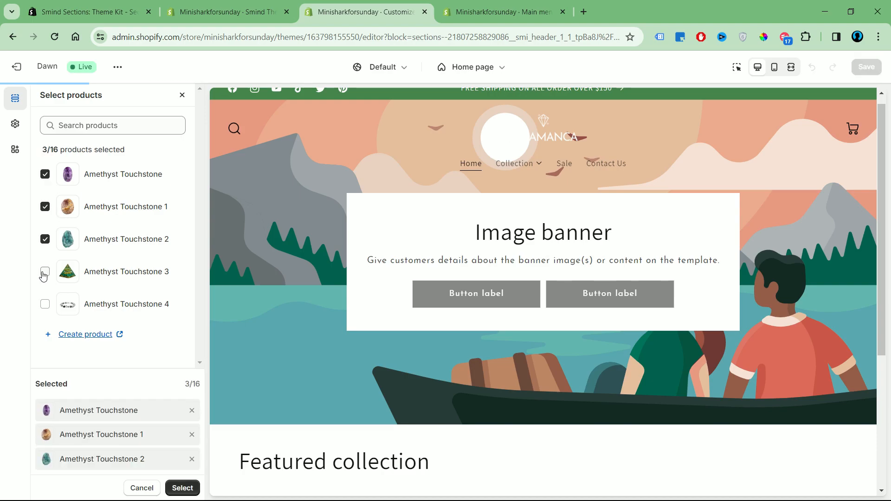
click(45, 272)
click(182, 488)
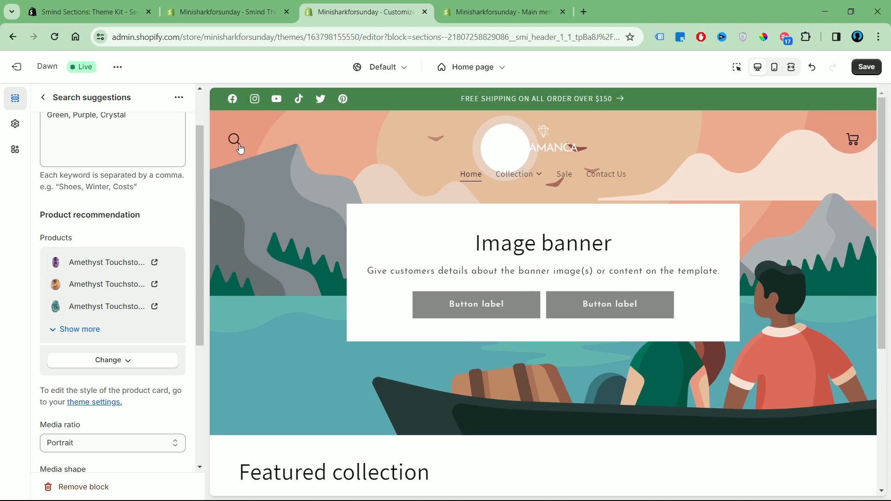
click(235, 139)
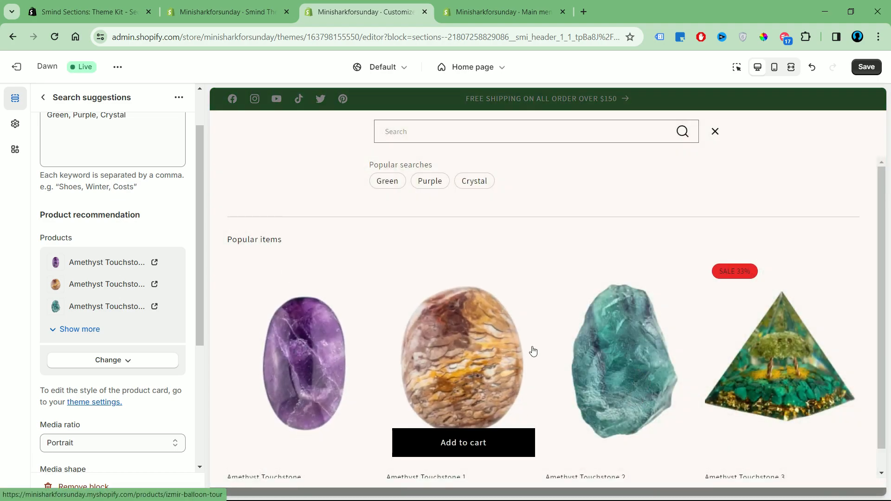
scroll(791, 354, down, 1)
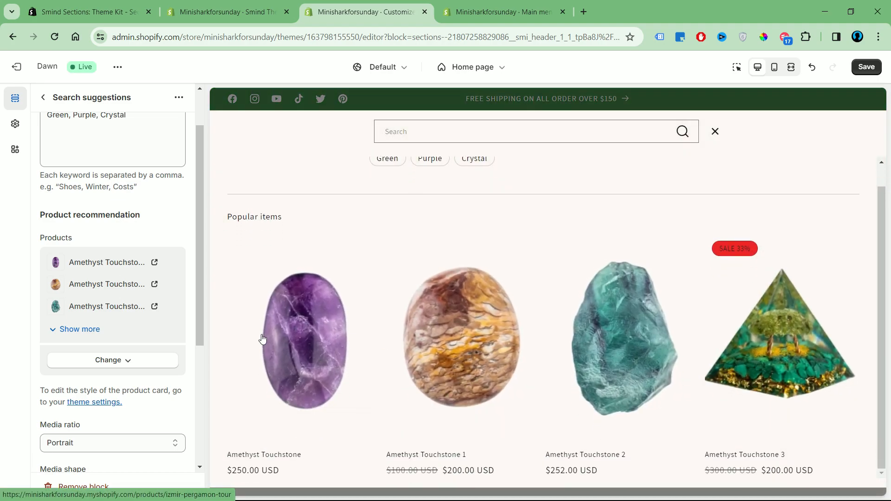
click(791, 67)
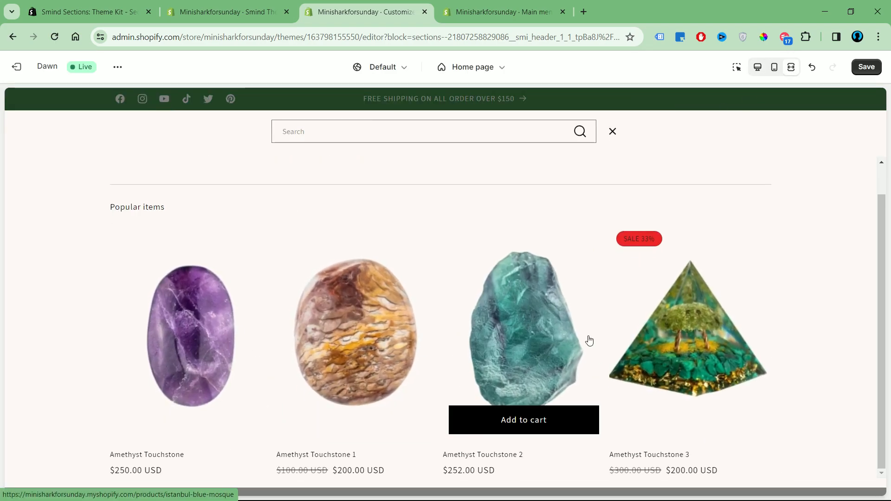
scroll(455, 246, up, 1)
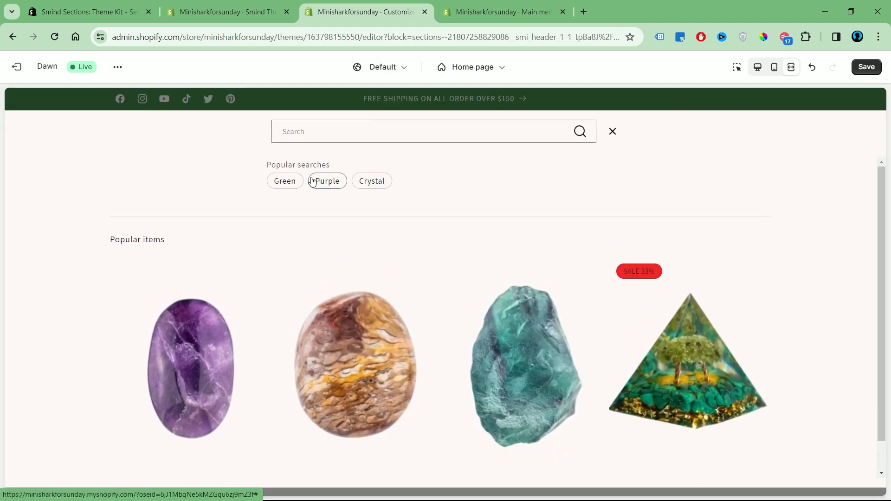
click(757, 67)
Step: Center the content alignment of the recommended product cards in Search suggestions and check the search popup
scroll(161, 216, down, 5)
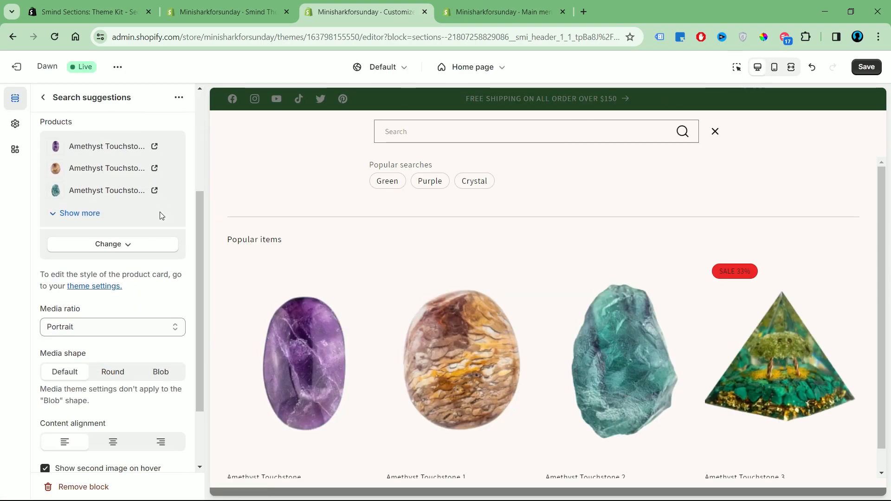
click(117, 349)
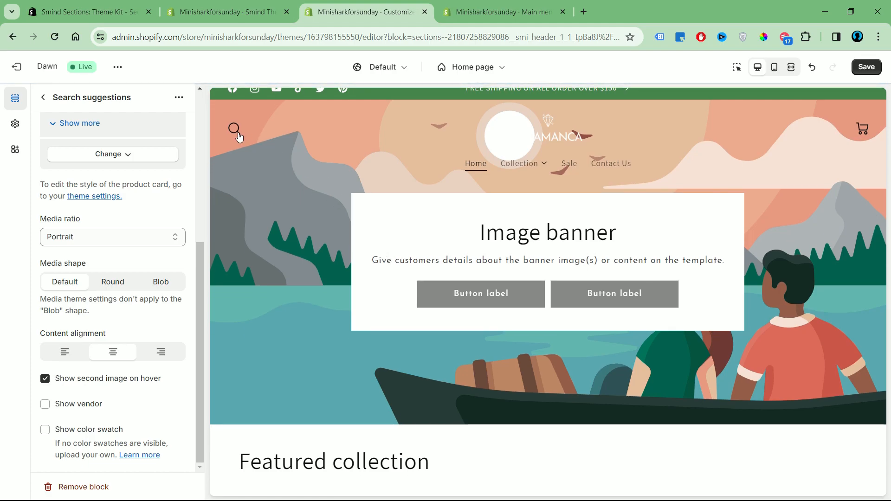
click(238, 136)
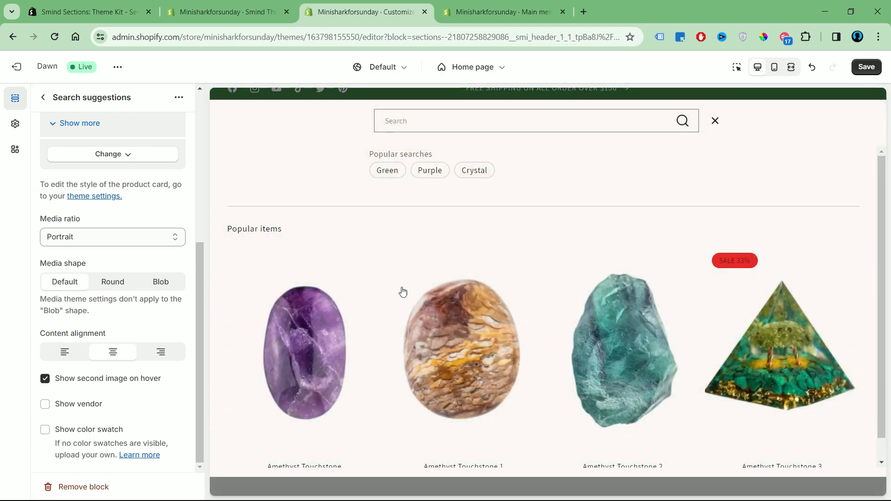
scroll(319, 392, down, 1)
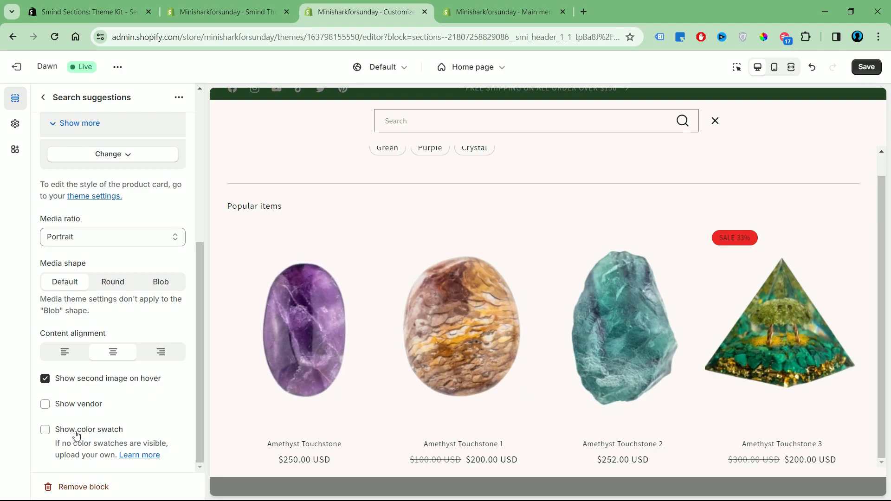
scroll(116, 353, up, 5)
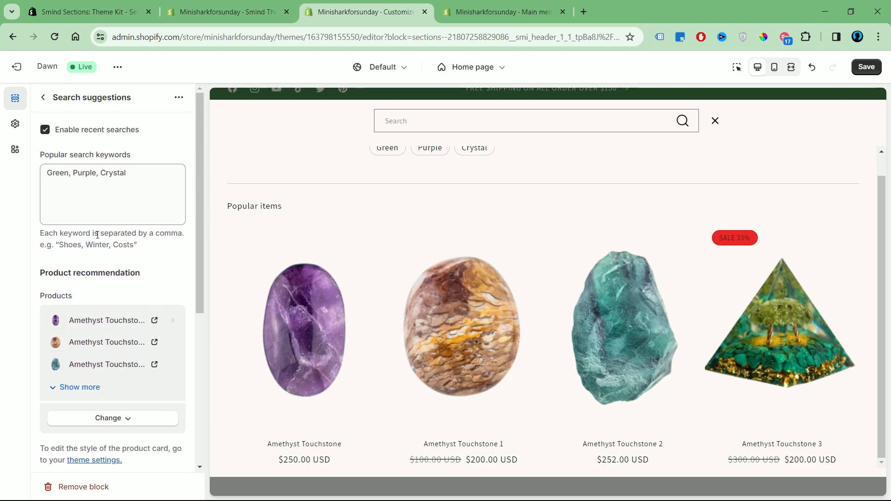
click(44, 99)
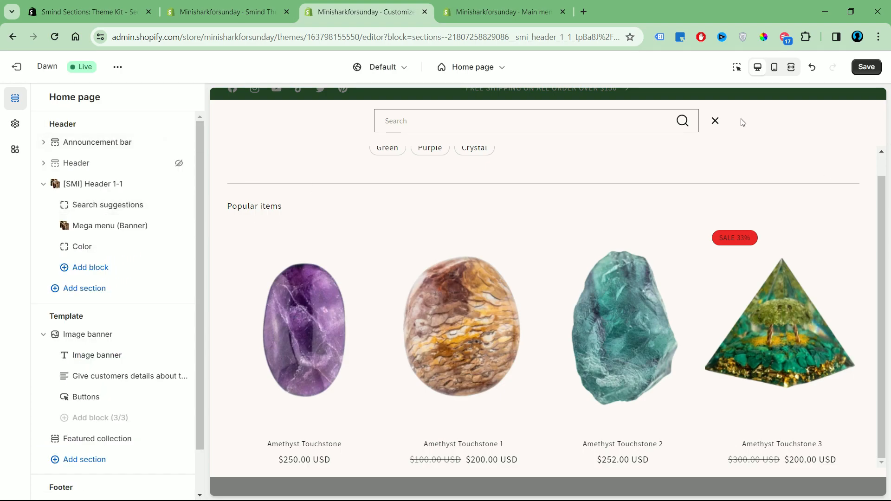
click(715, 121)
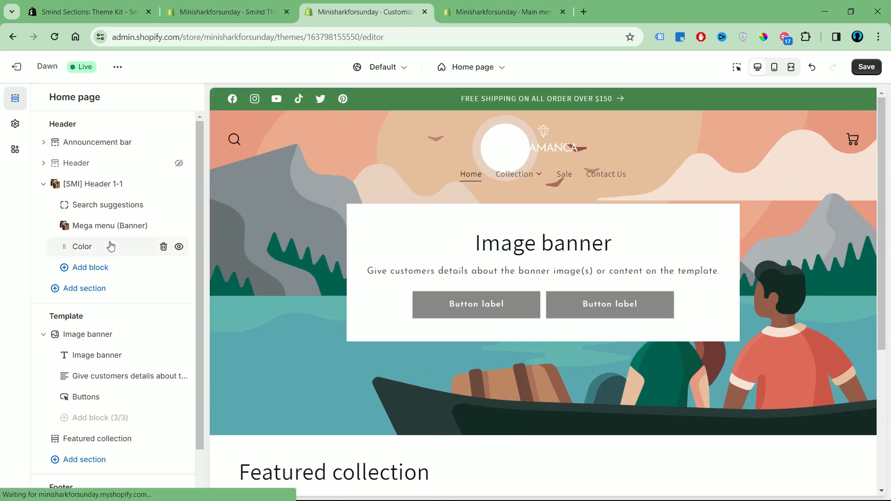
Step: Set the header's Transparent text color to white (#FFFFFF) and check the sticky header against the page in the preview
click(113, 247)
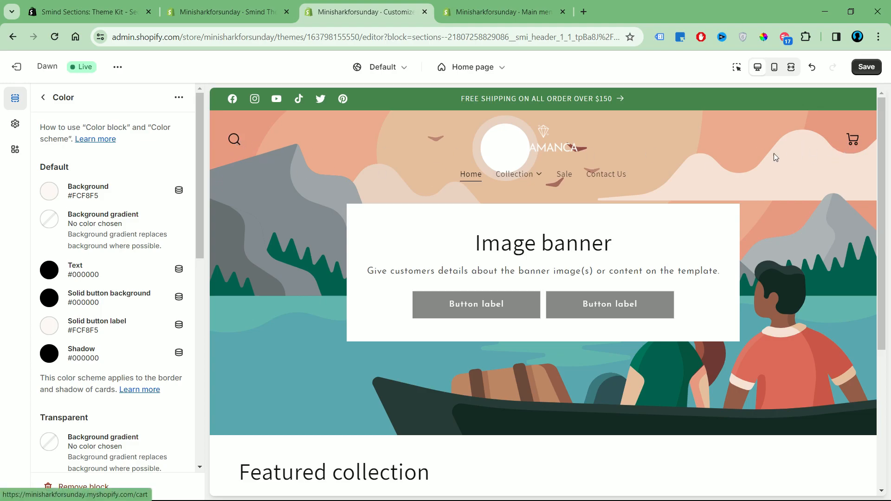
scroll(135, 348, down, 4)
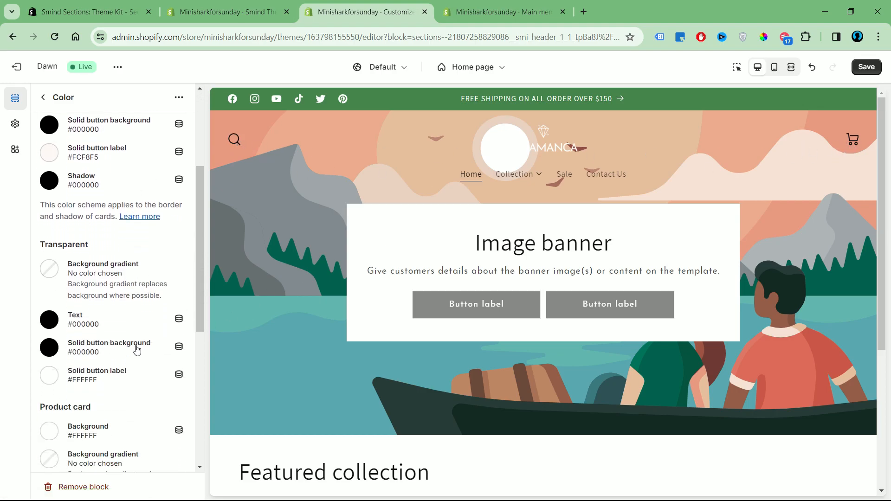
click(53, 321)
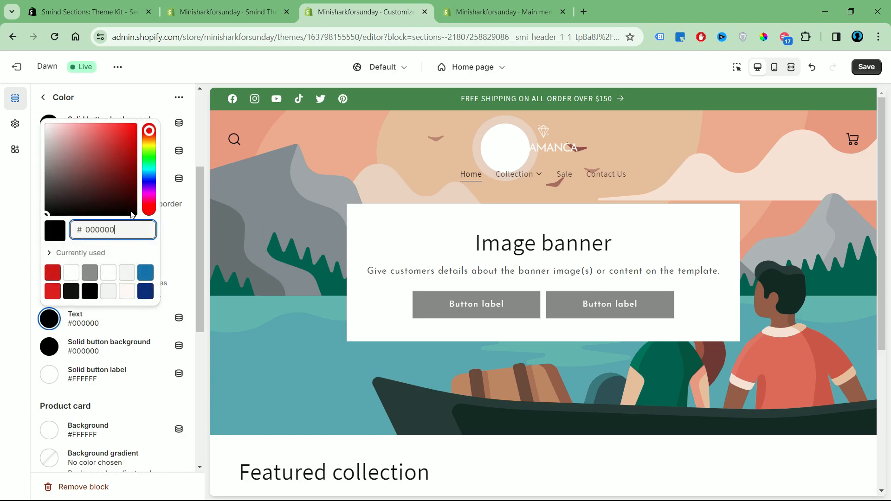
drag(64, 141, 41, 124)
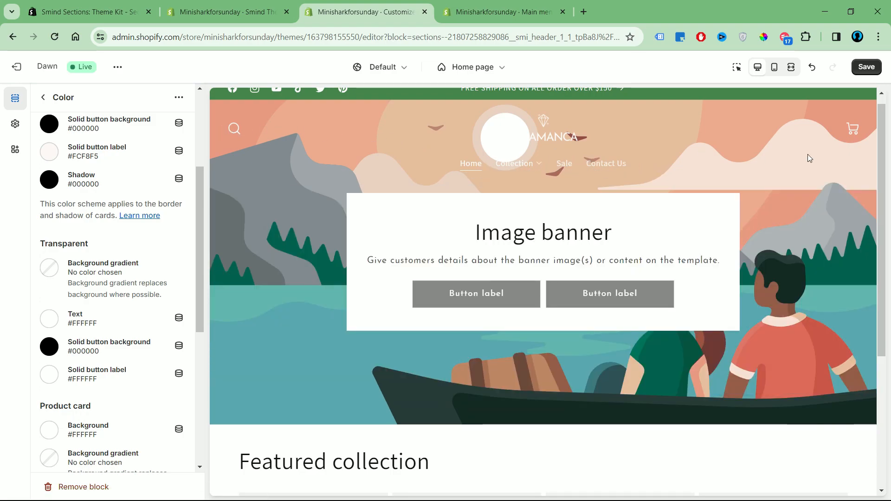
scroll(847, 207, down, 5)
scroll(837, 225, up, 5)
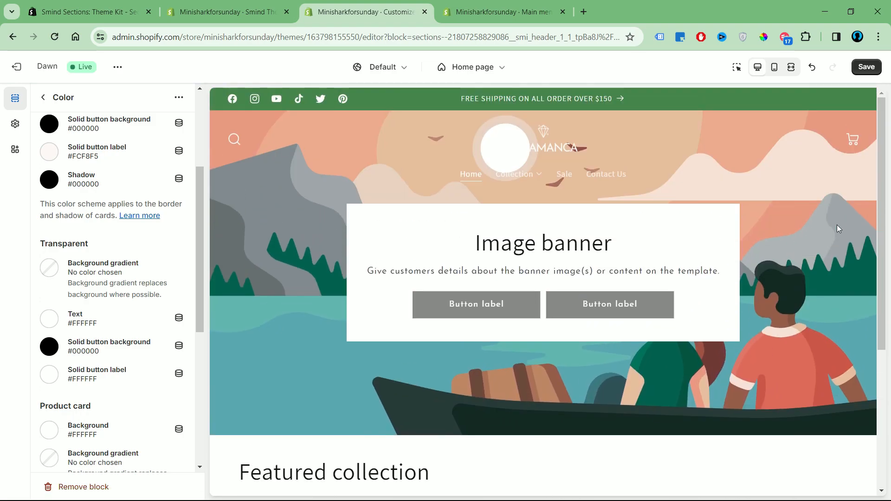
scroll(362, 158, down, 4)
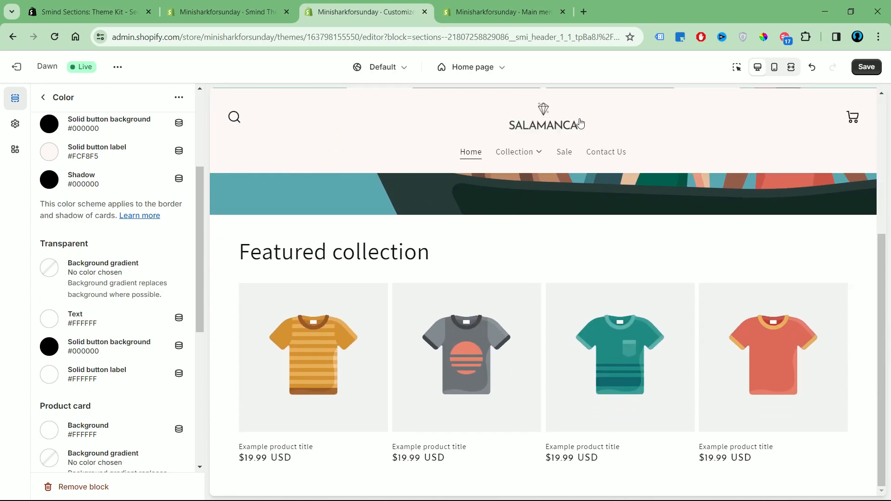
scroll(744, 232, up, 5)
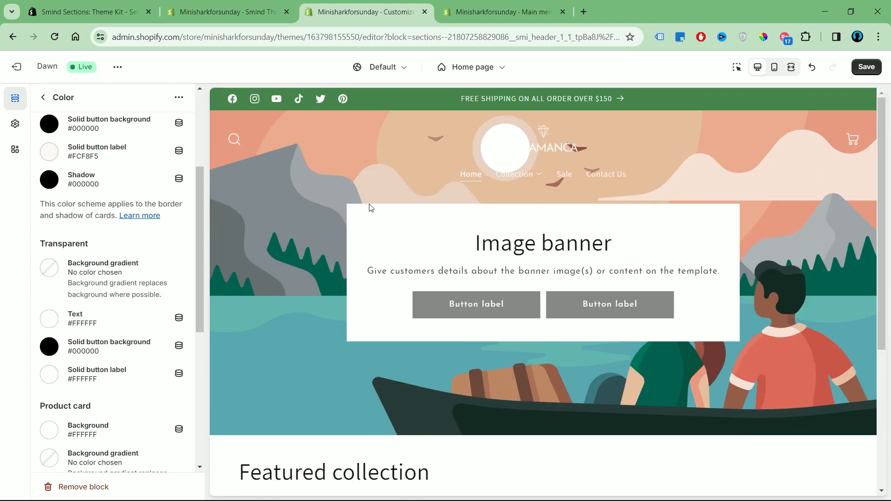
scroll(371, 209, down, 3)
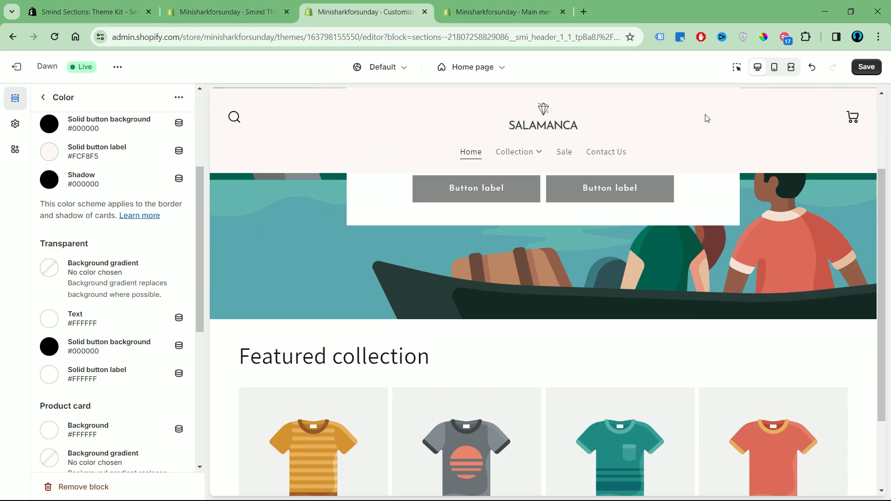
Step: Try a light green (#A4DCA2) as the header's Default background color and check it against the page in the preview
scroll(140, 215, up, 5)
click(49, 191)
click(149, 233)
click(149, 240)
click(101, 216)
drag(101, 216, 84, 211)
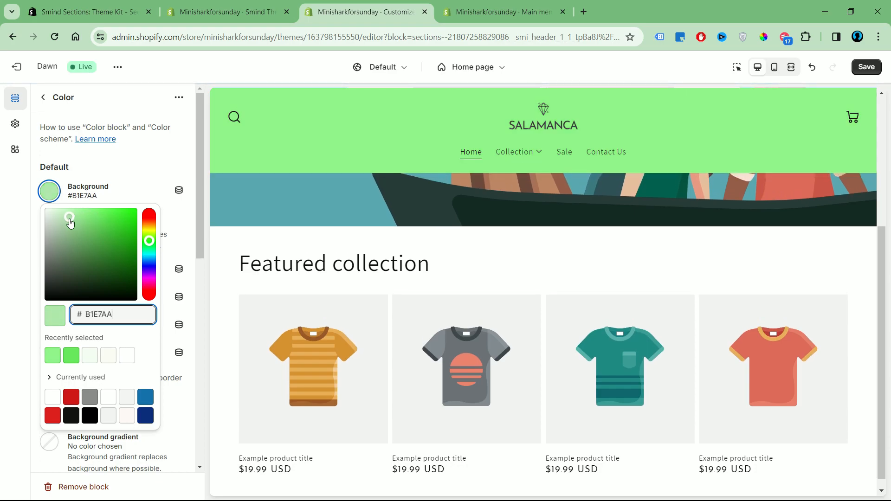
click(70, 221)
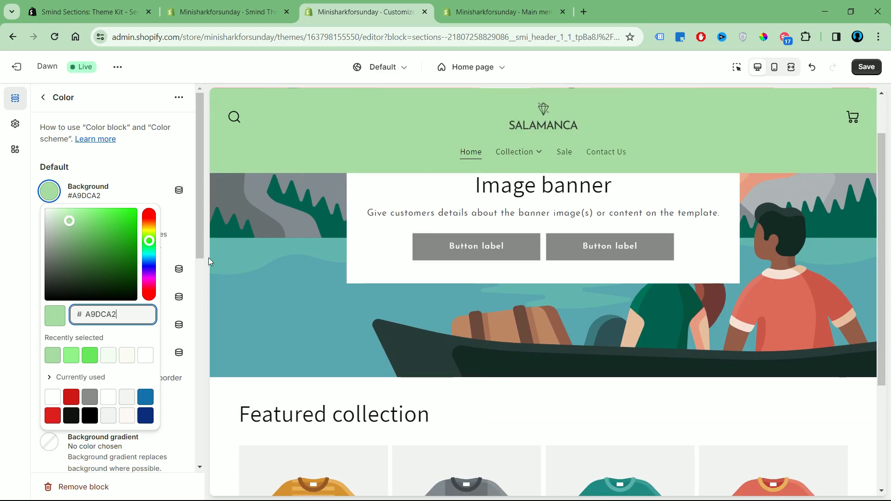
click(149, 228)
click(149, 242)
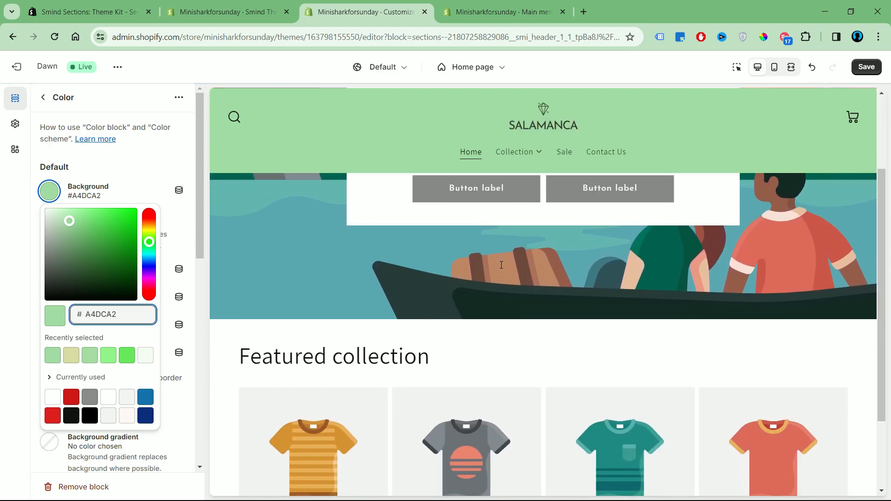
Step: Set the header's Default background color to pale blue (#DCF6FC)
click(62, 215)
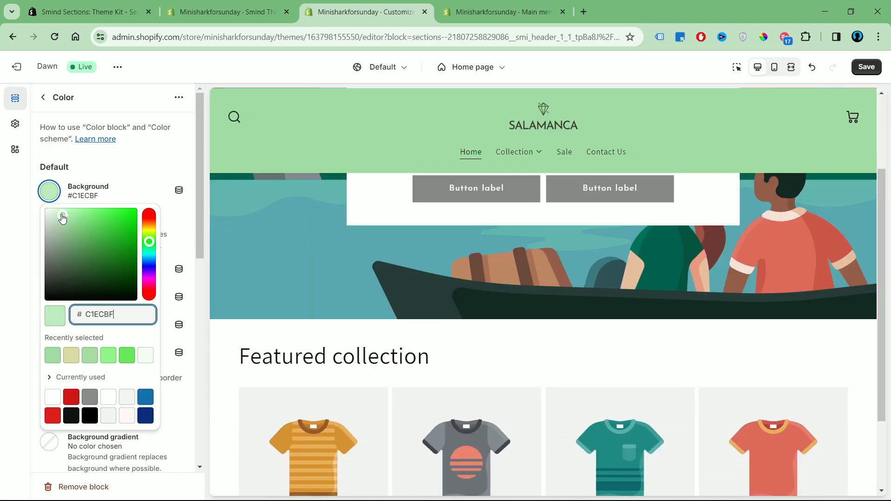
click(149, 224)
click(149, 258)
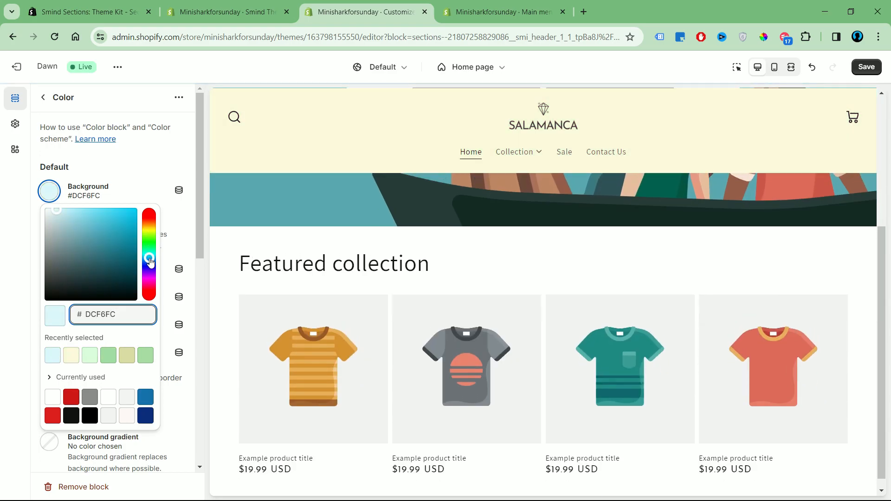
click(390, 251)
Step: Compare the transparent header over the image banner with the sticky header over the rest of the page in the preview
scroll(580, 262, up, 5)
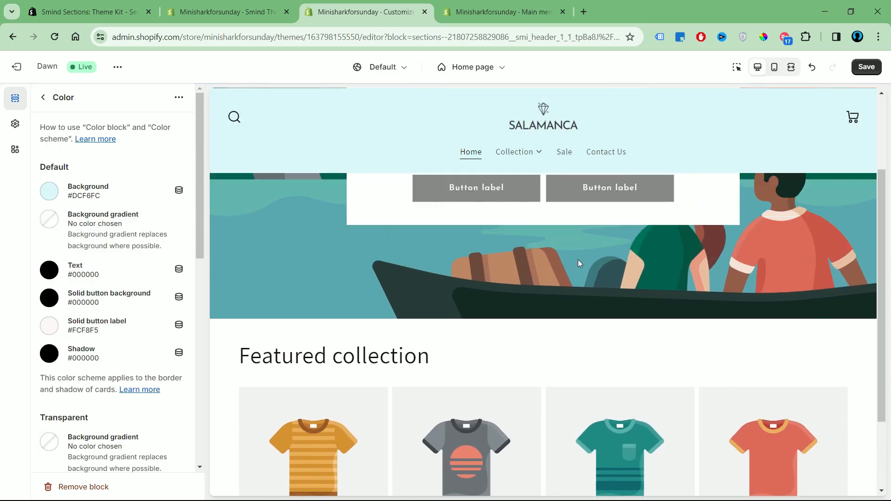
scroll(561, 214, down, 2)
scroll(560, 214, up, 3)
scroll(561, 214, down, 4)
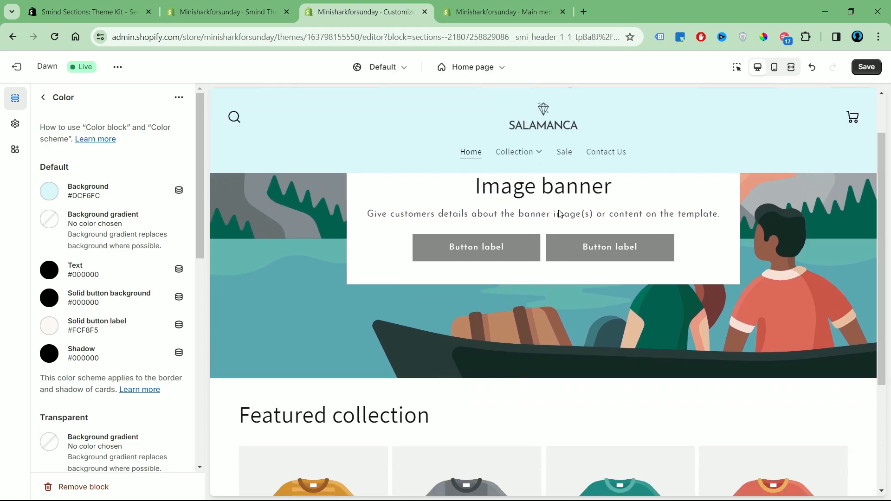
scroll(560, 214, up, 4)
scroll(559, 212, down, 3)
scroll(558, 210, up, 3)
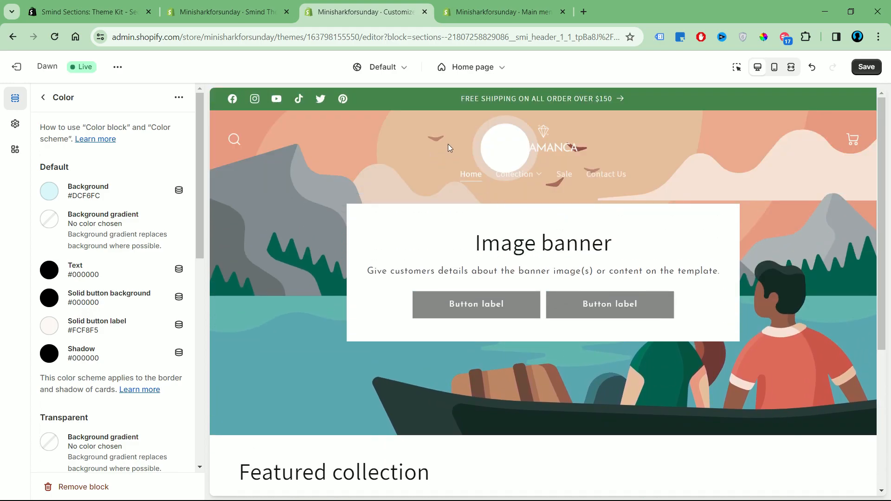
scroll(414, 253, down, 2)
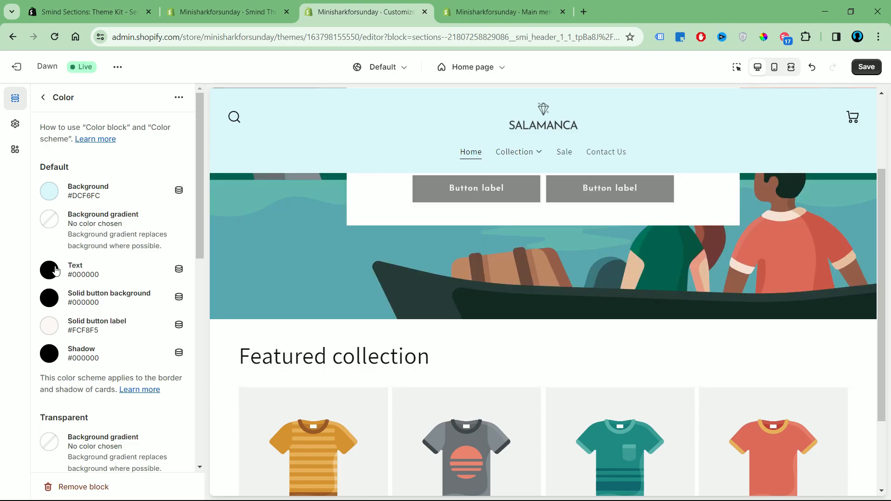
Step: Try white (#FFFFFF) as the header's Default text color and check the sticky header in the preview
click(56, 269)
click(46, 289)
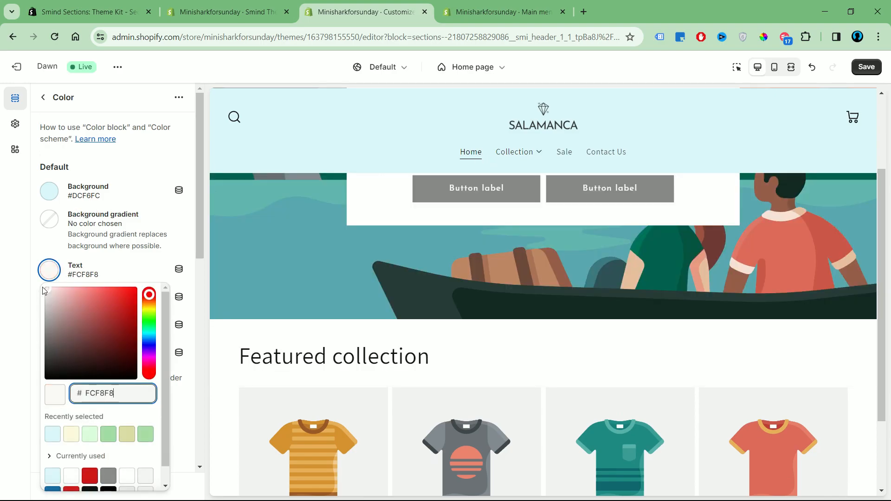
scroll(489, 177, down, 2)
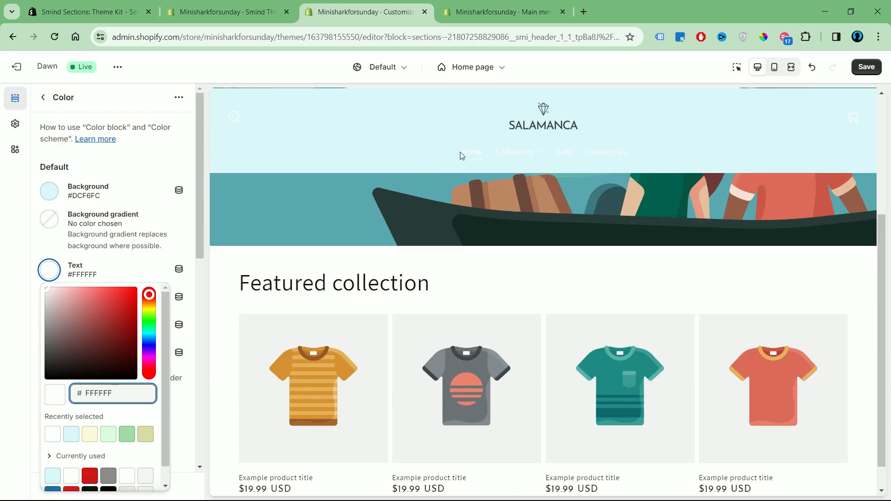
Step: Set the header's Default text color to near-black (#050000), check the Collection mega menu in the preview and return to the section list
click(136, 377)
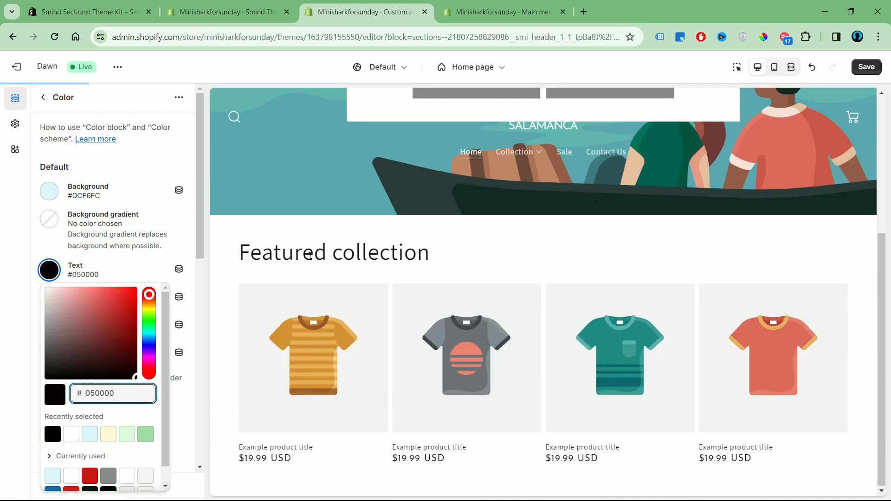
click(310, 256)
mouse_move(527, 165)
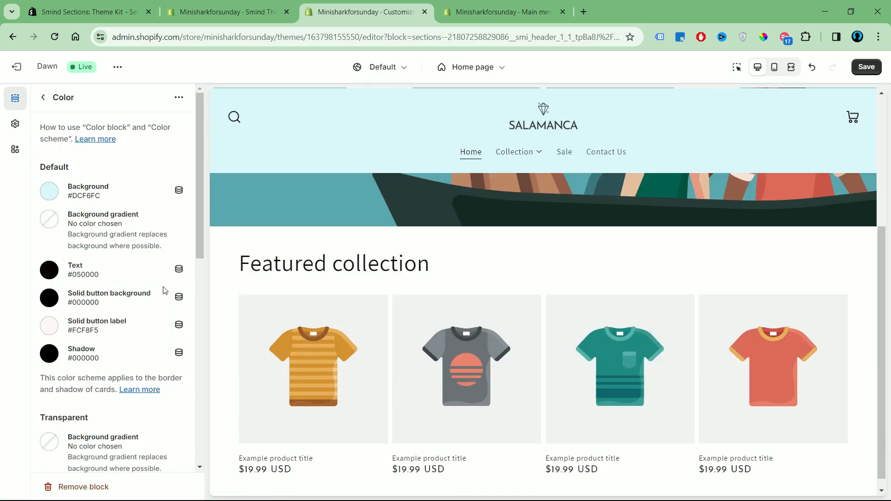
scroll(165, 291, down, 5)
scroll(475, 318, up, 5)
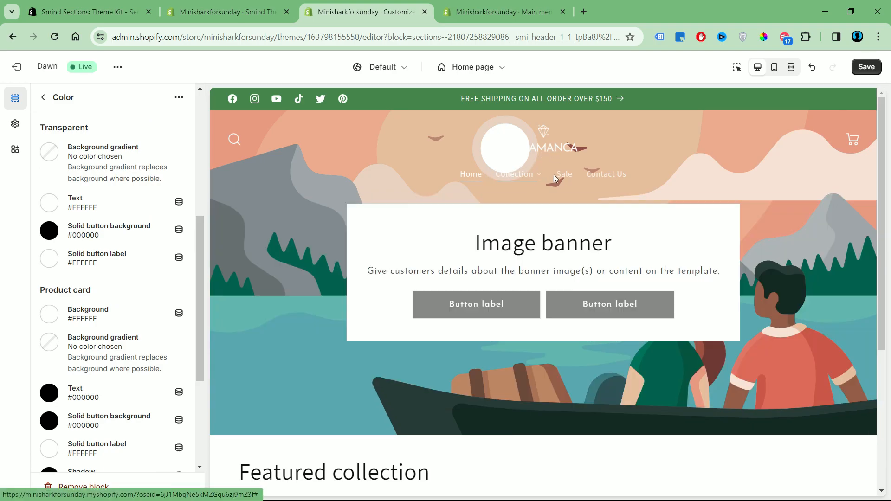
mouse_move(537, 181)
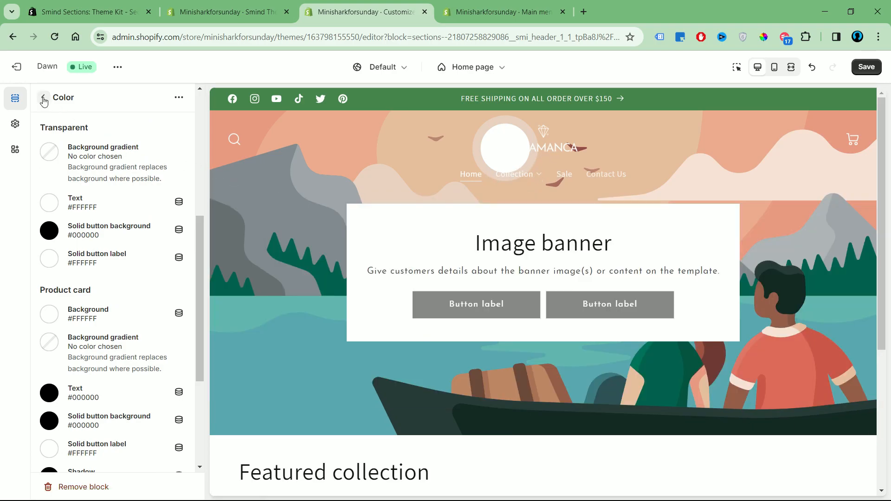
click(43, 97)
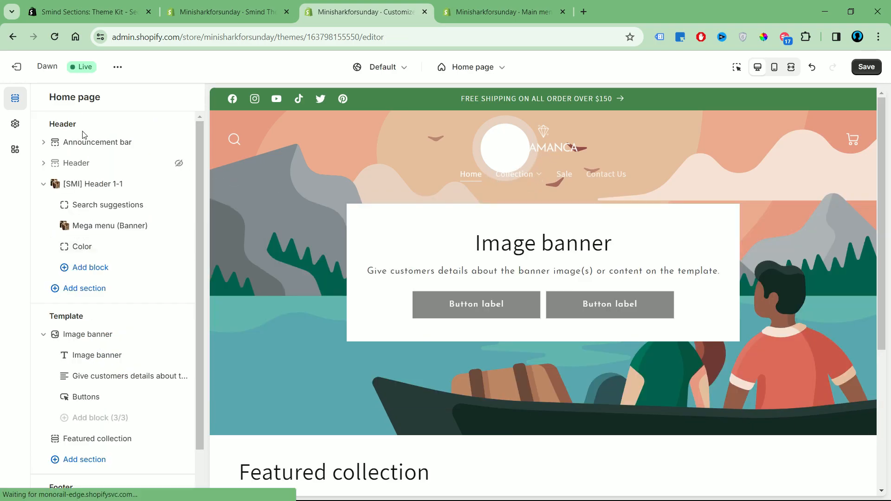
mouse_move(529, 180)
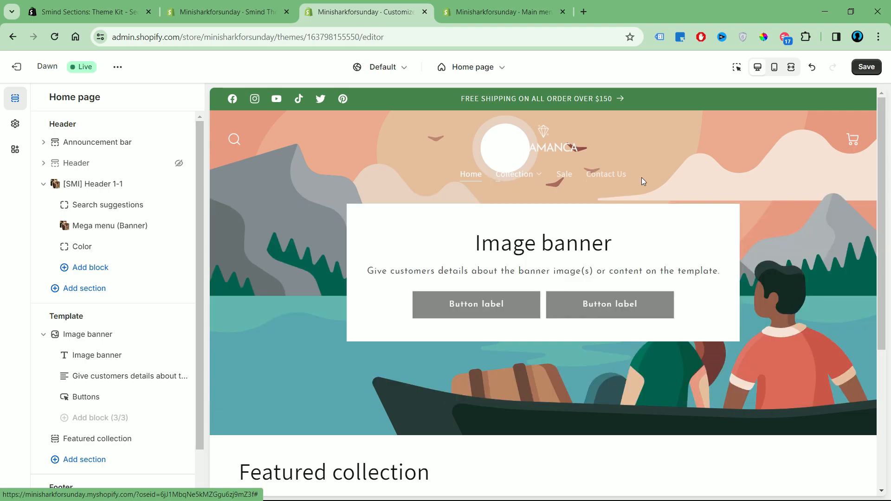
Step: Set the Menu font size to 16 px in the [SMI] Typography (advance) theme settings and check the Collection mega menu
click(16, 123)
scroll(140, 275, down, 5)
scroll(140, 275, down, 3)
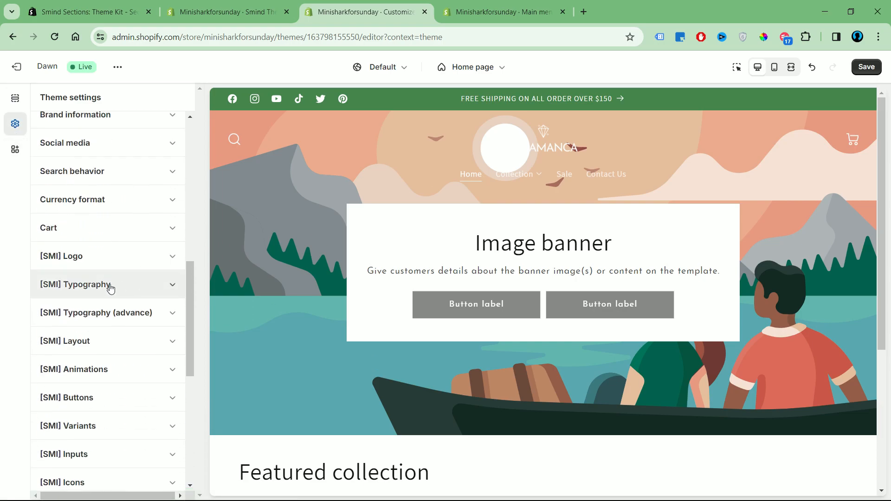
click(169, 317)
scroll(149, 334, down, 8)
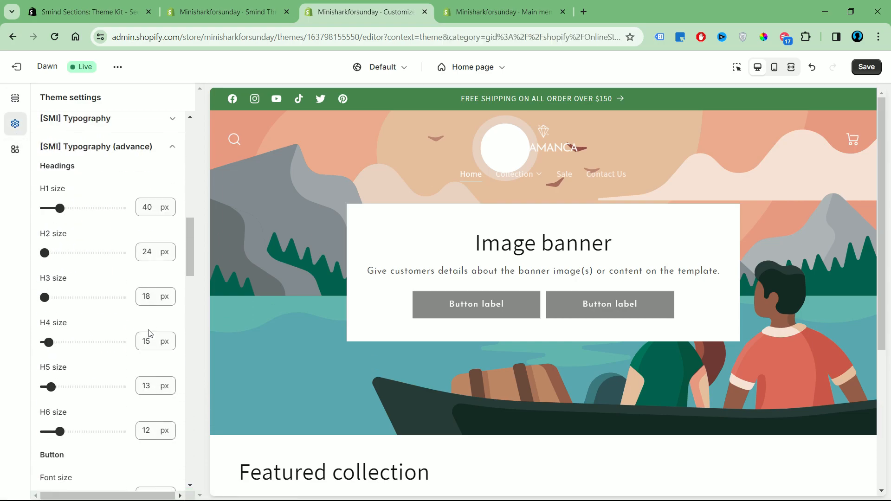
scroll(149, 334, down, 8)
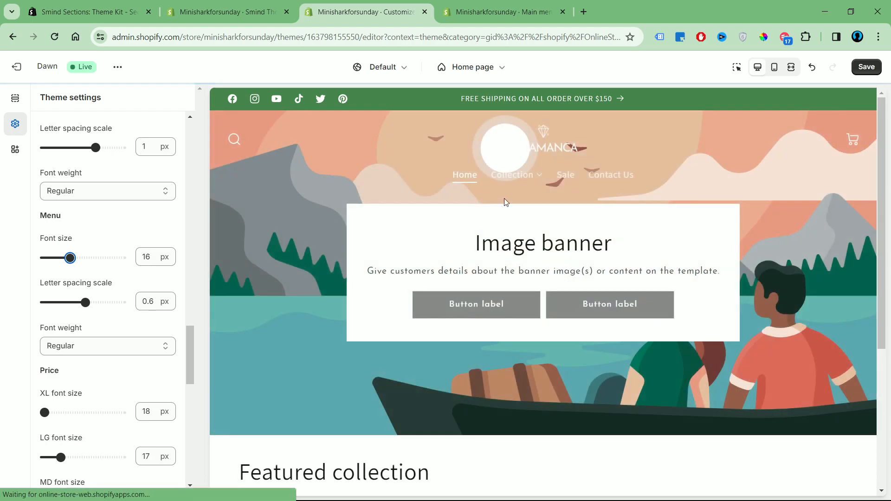
click(514, 175)
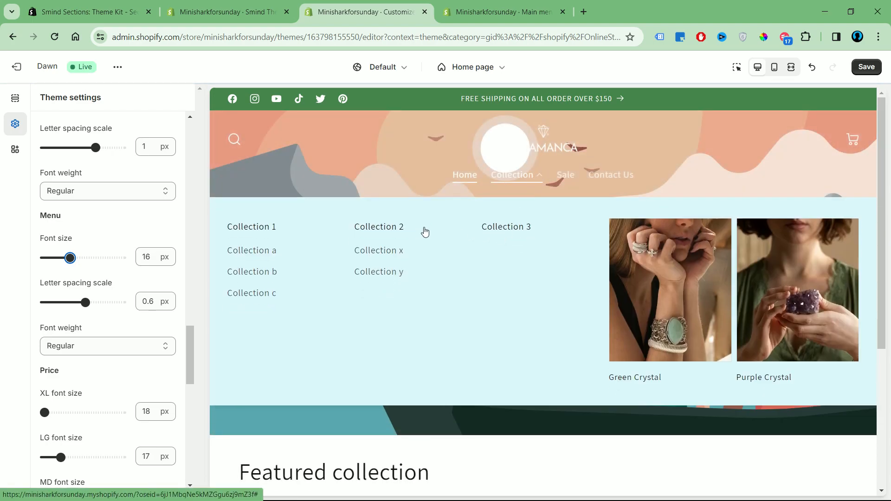
Step: Set the Menu font weight to Bold and check the Collection mega menu, including in the full-width preview
click(121, 346)
click(133, 400)
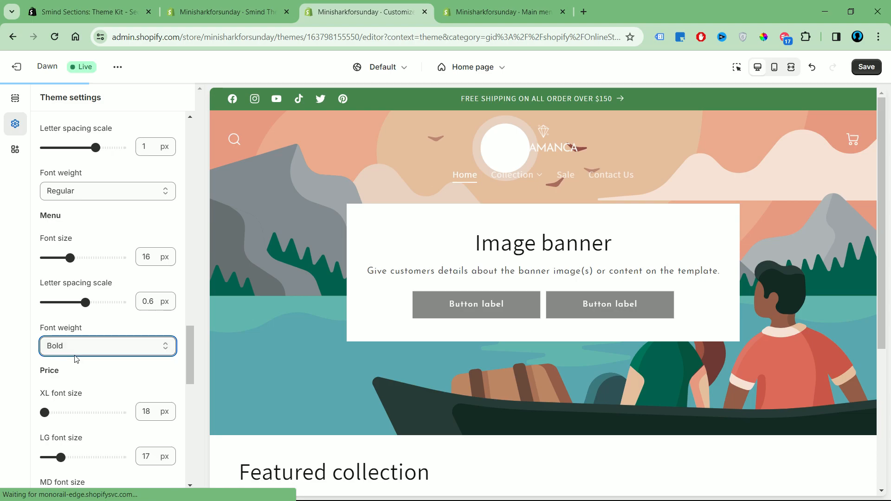
click(513, 174)
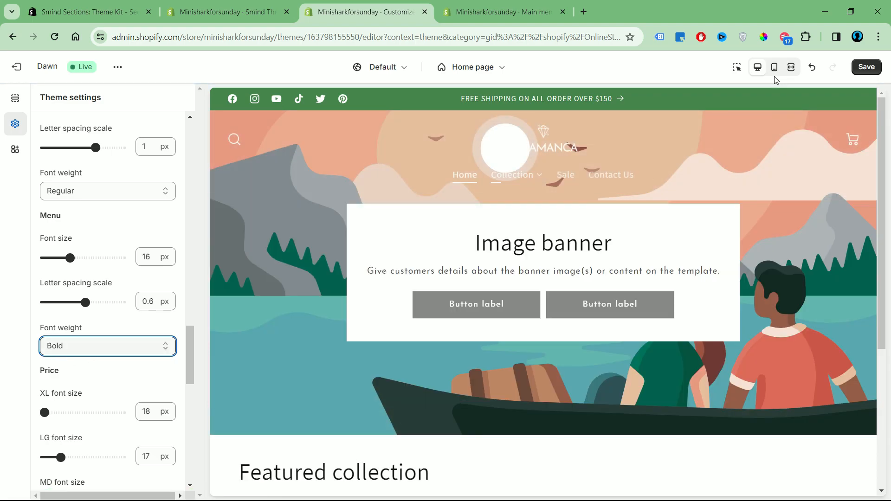
click(791, 66)
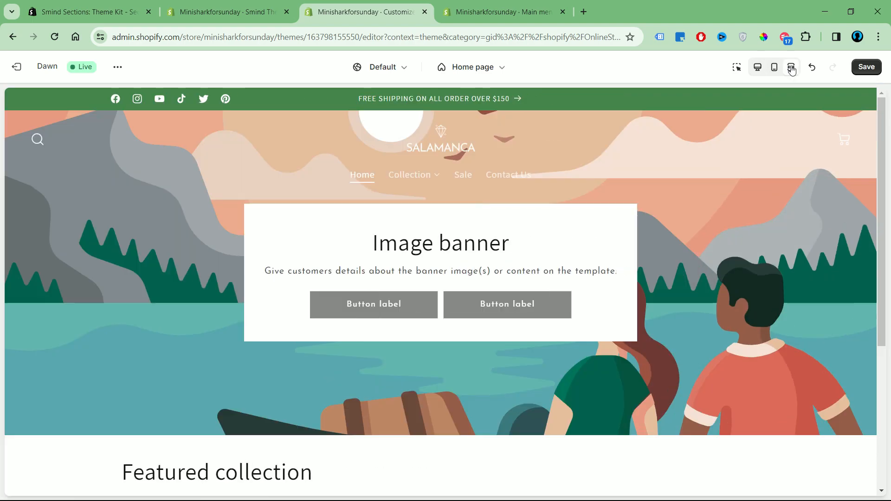
click(413, 175)
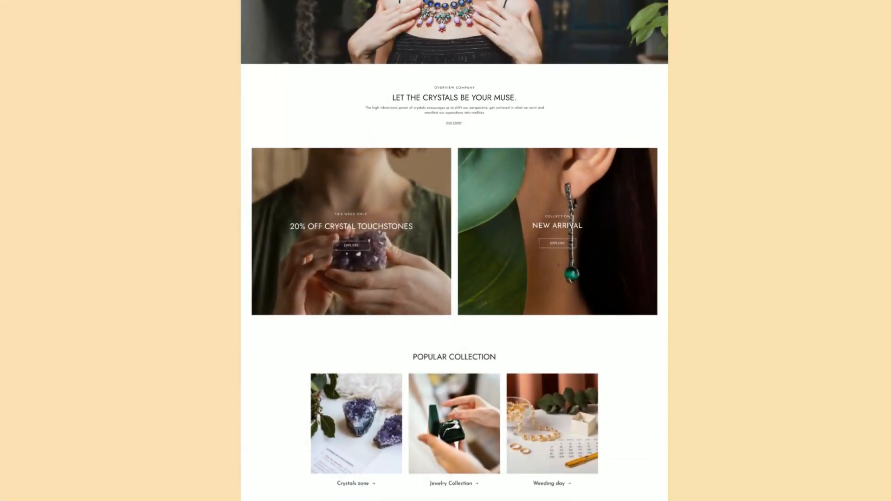
scroll(454, 250, down, 15)
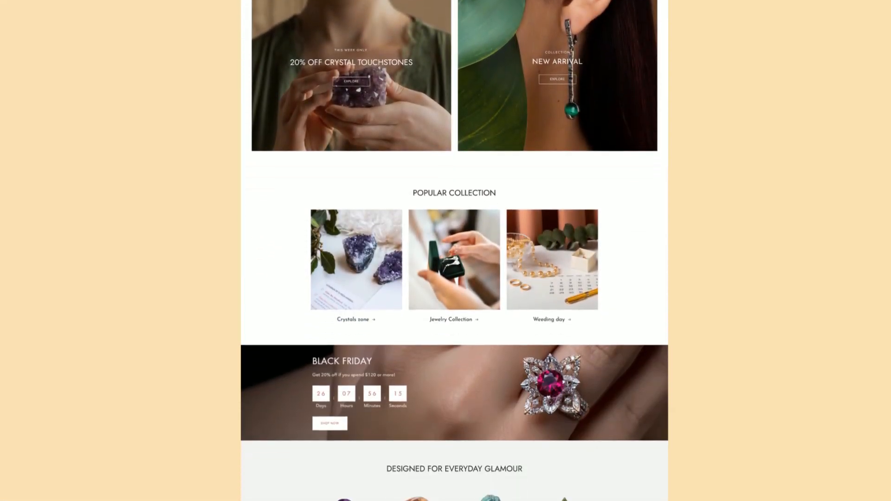
scroll(454, 251, down, 8)
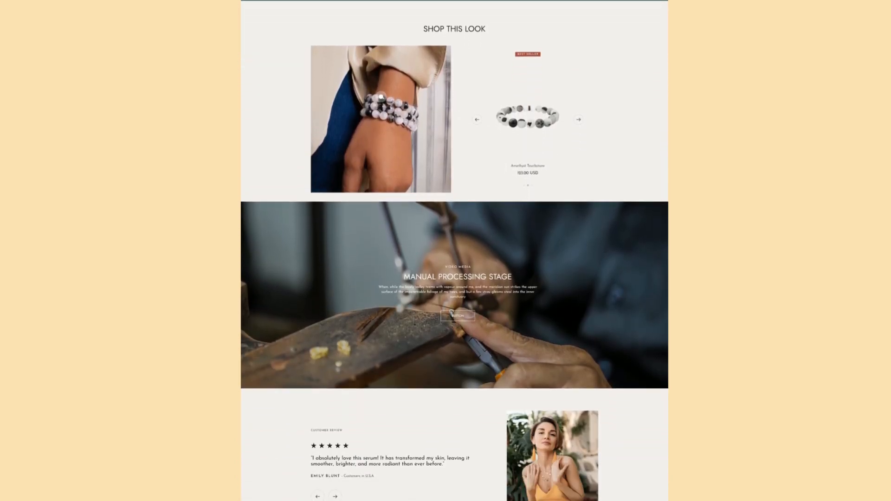
scroll(455, 251, down, 3)
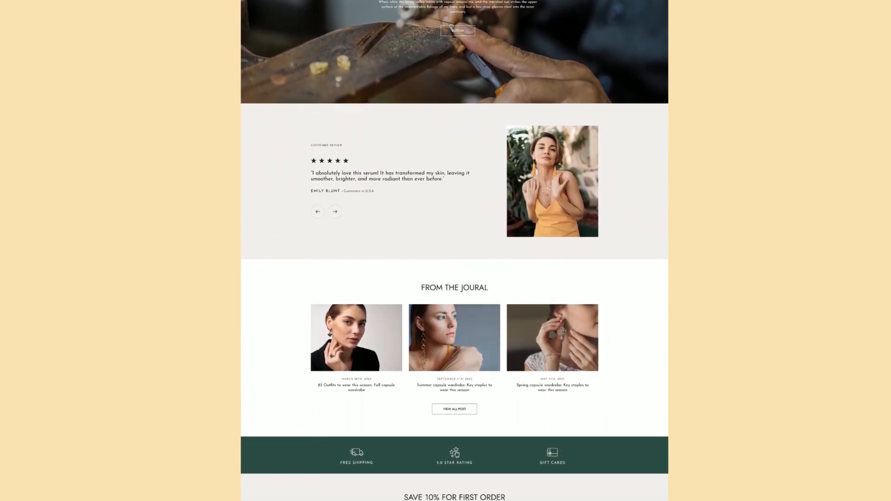
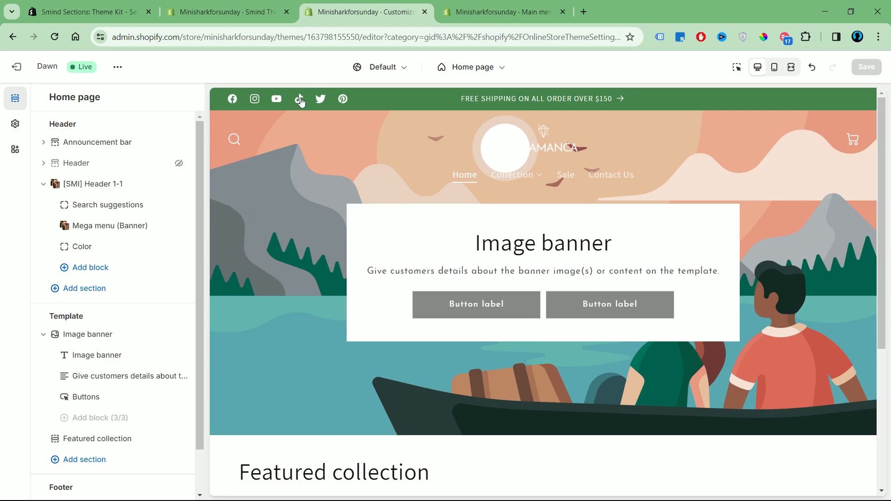
Step: Switch to the Smind Theme Sections library and filter the sections by Slideshow
click(249, 15)
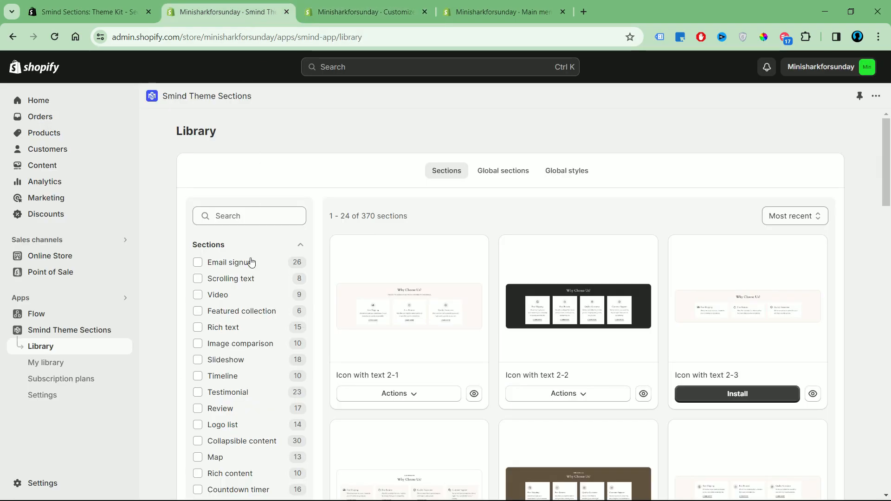
scroll(578, 306, down, 3)
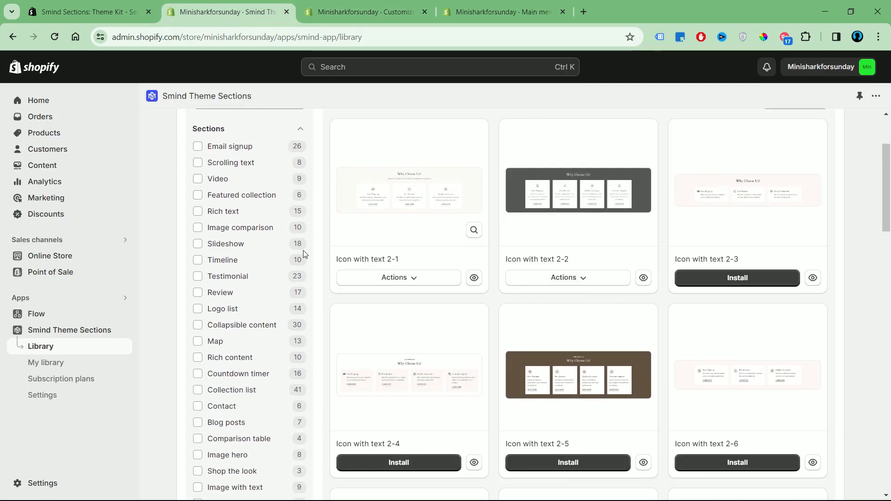
click(241, 246)
scroll(559, 250, down, 5)
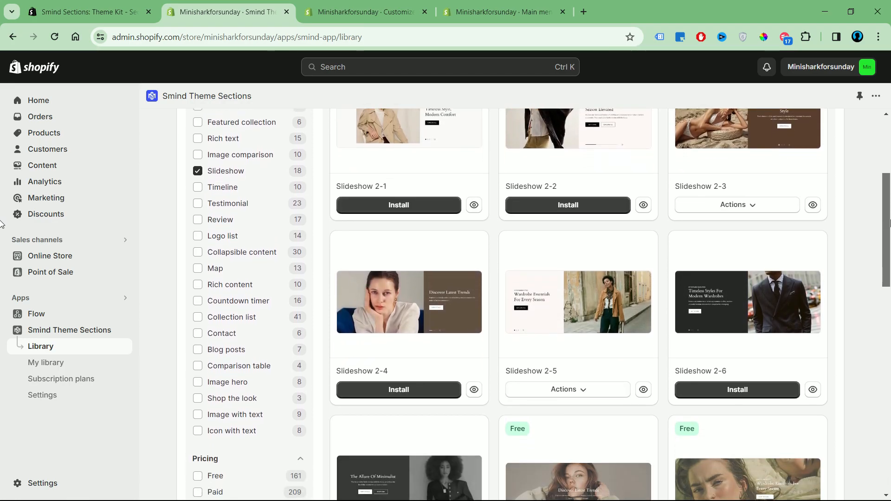
scroll(485, 277, down, 9)
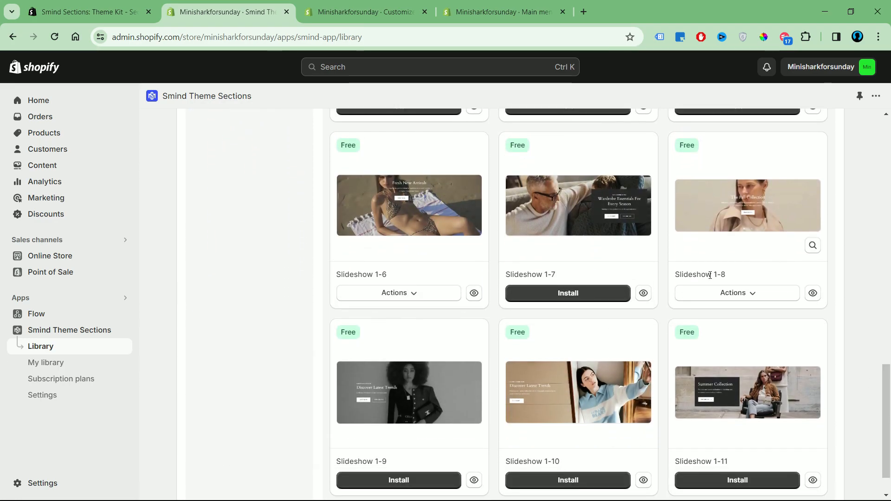
Step: Preview the Slideshow 1-6 section in the library and check its available actions
click(471, 247)
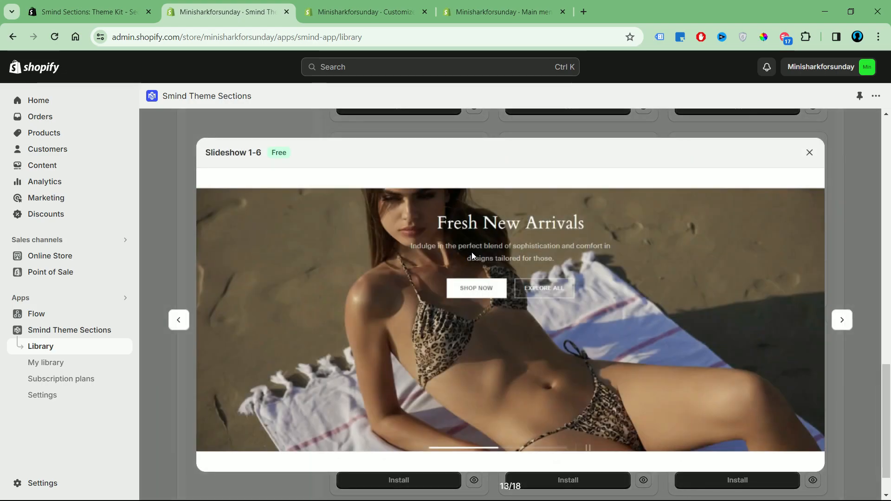
click(811, 155)
click(425, 292)
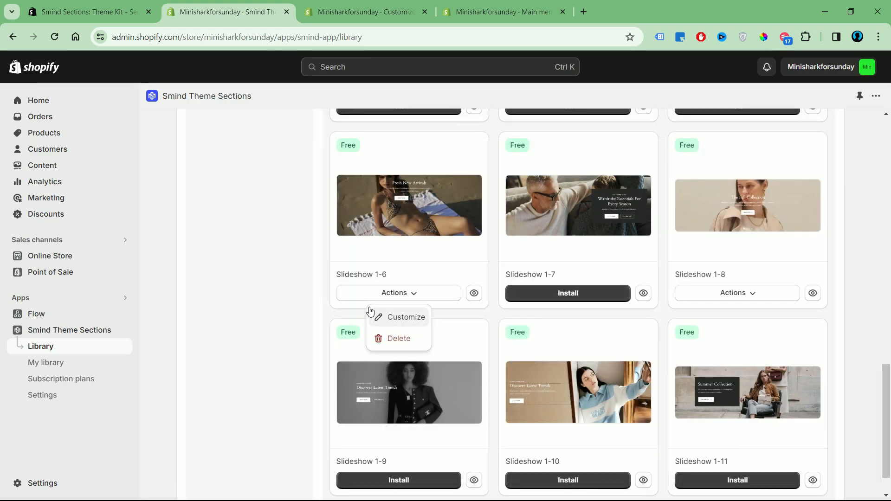
click(285, 301)
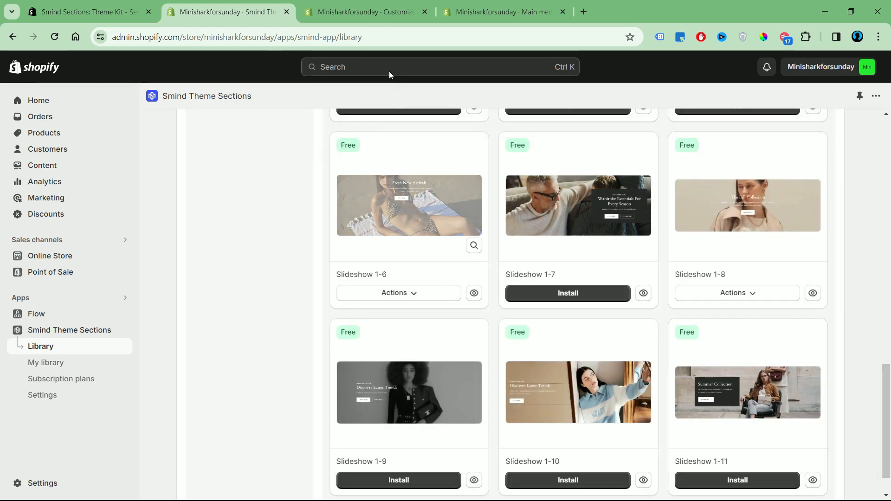
Step: Switch to the theme editor and add the [SMI] Slideshow 1-6 section to the home page template
click(367, 6)
scroll(119, 314, down, 1)
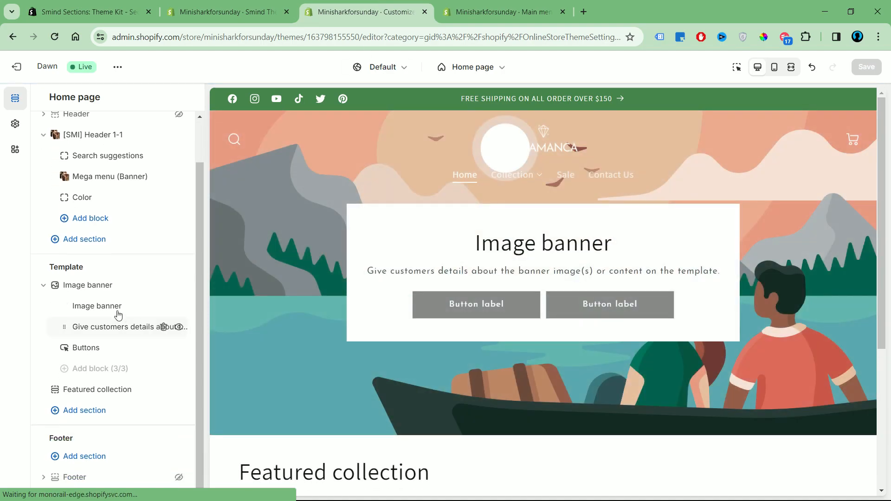
click(73, 416)
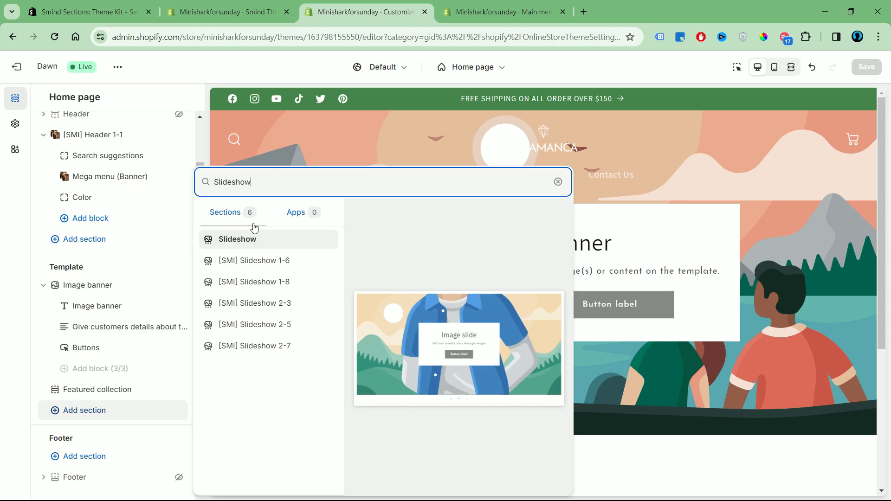
click(251, 258)
Step: Delete the Image banner and Featured collection sections from the template and flip through the slides in the preview
scroll(535, 308, up, 1)
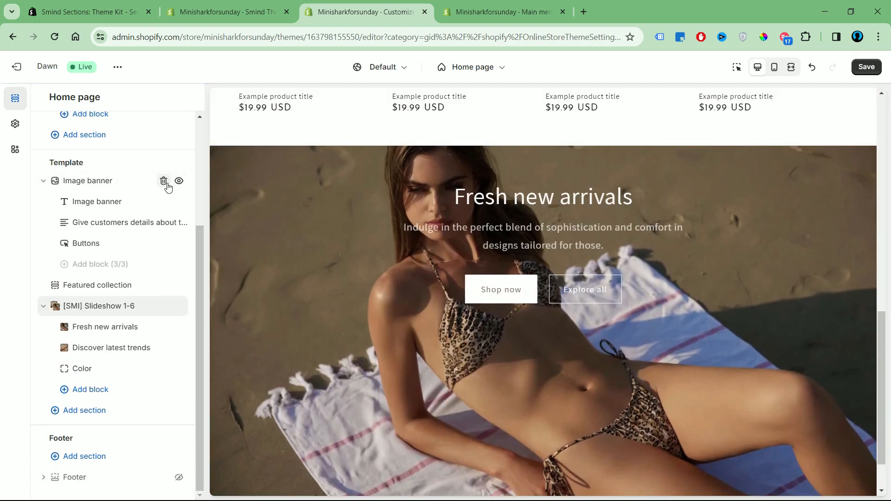
click(164, 182)
click(164, 286)
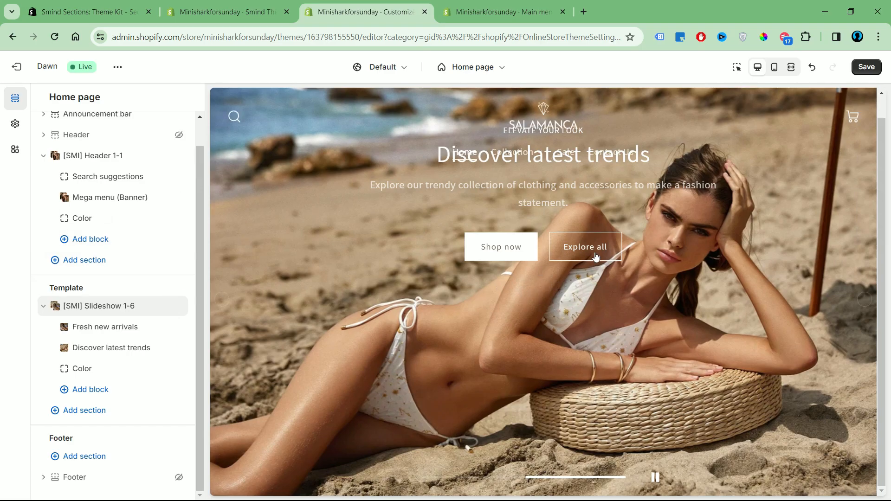
click(504, 478)
click(548, 478)
click(506, 478)
click(553, 479)
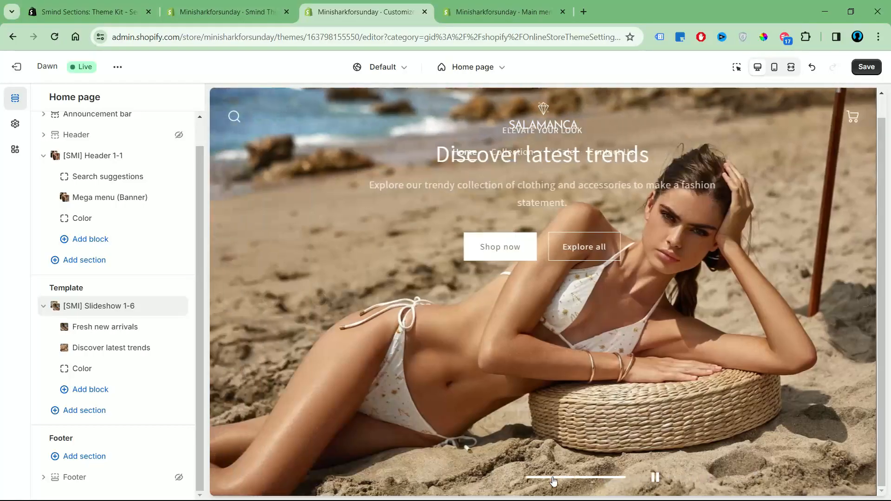
Step: Delete the Discover latest trends slide and replace the Fresh new arrivals slide's image with the Slideshow PNG
click(164, 349)
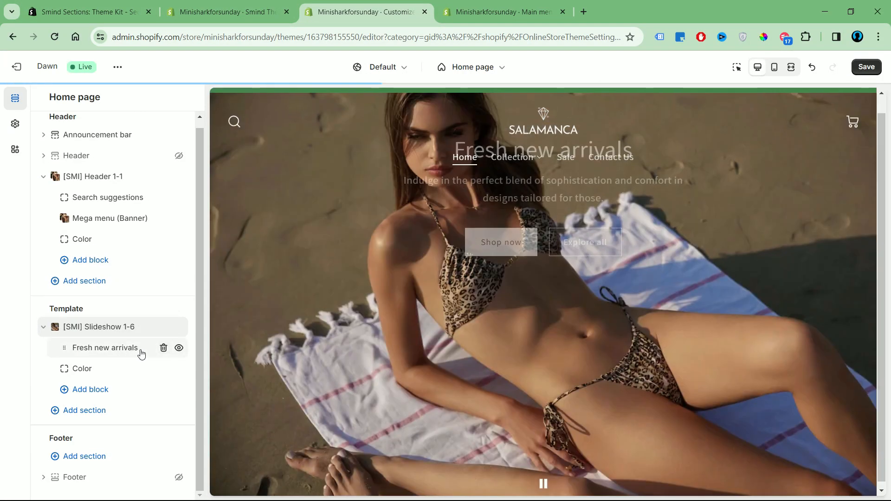
click(138, 351)
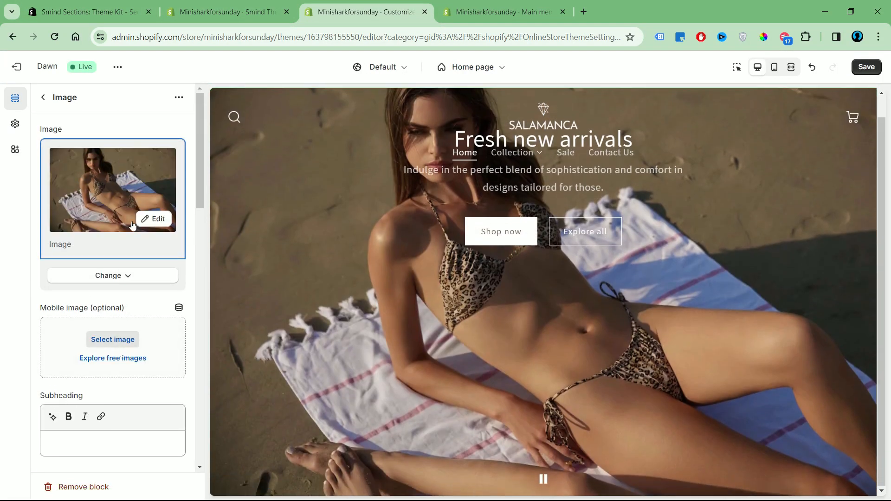
click(125, 278)
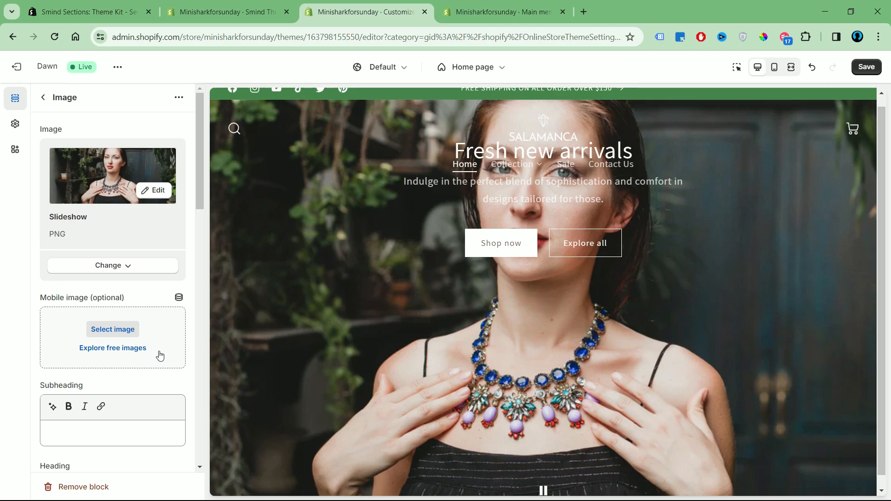
Step: Set the slide's subheading to "ON SALE" and its heading to "A NEW WAY EVERY DAY"
scroll(140, 373, down, 3)
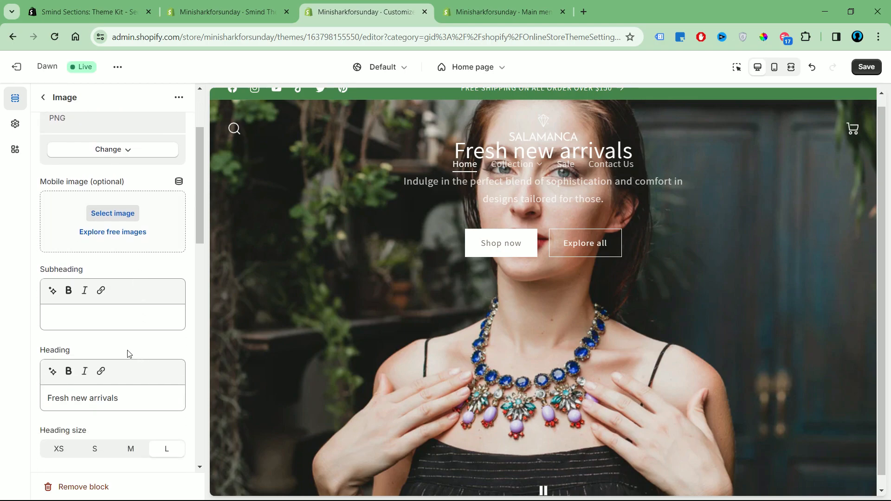
text(ON SALE)
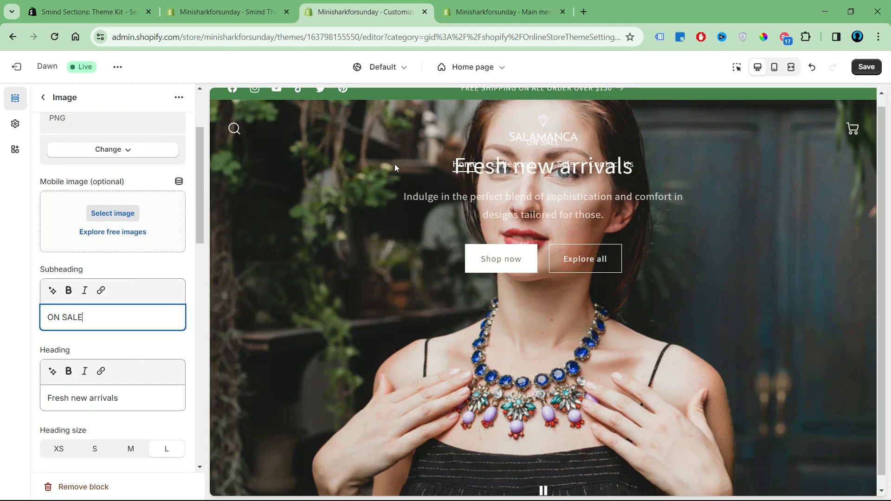
drag(120, 398, 41, 398)
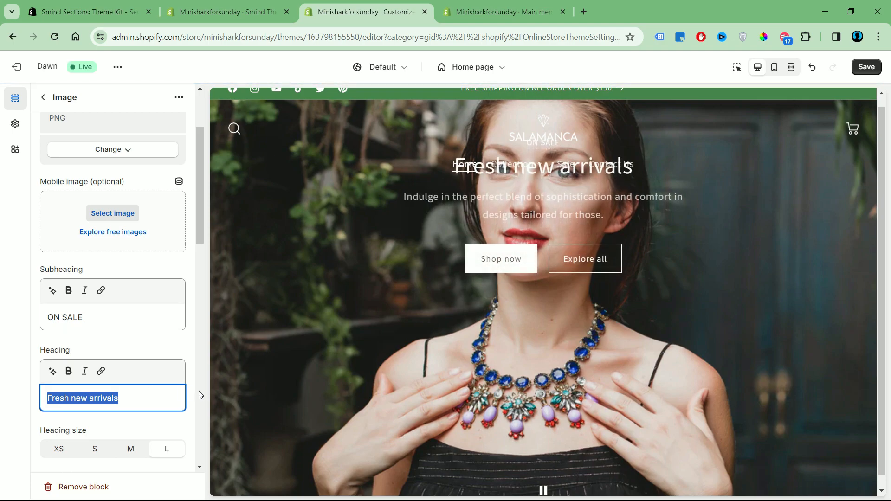
text(A NEW WAY EVERY DAY)
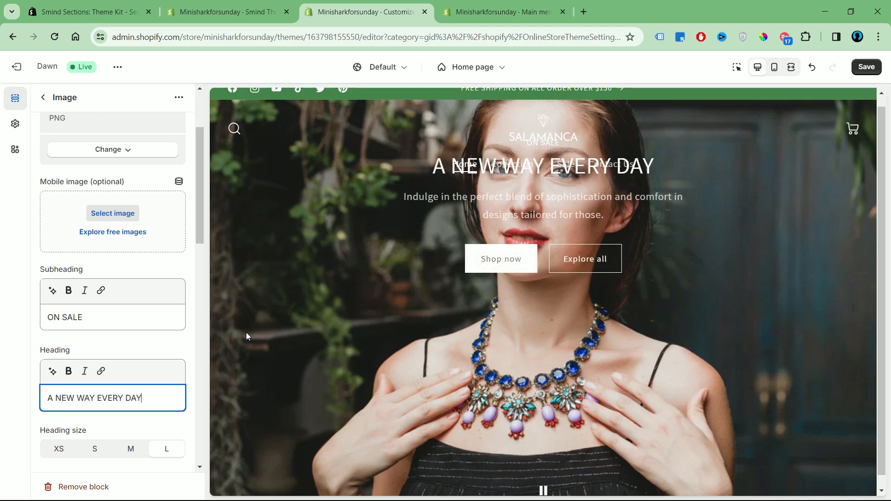
Step: Clear the slide's description and its first button label
scroll(149, 342, down, 4)
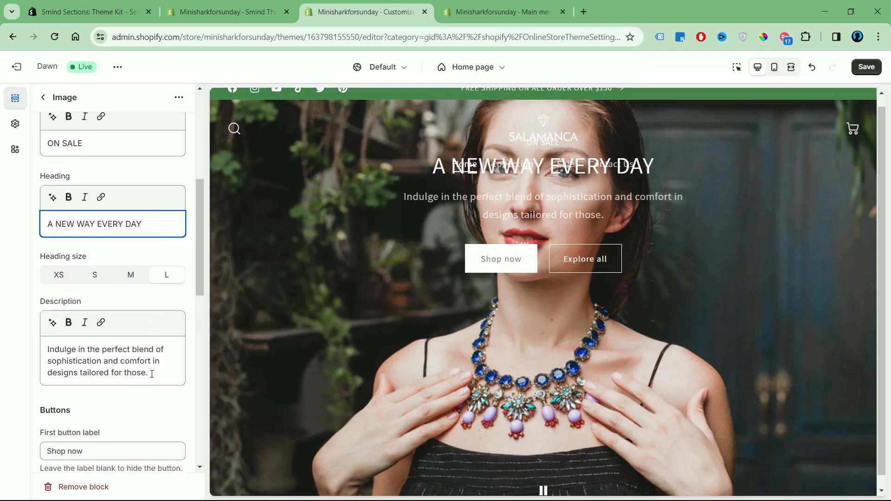
drag(152, 374, 38, 344)
key(BackSpace)
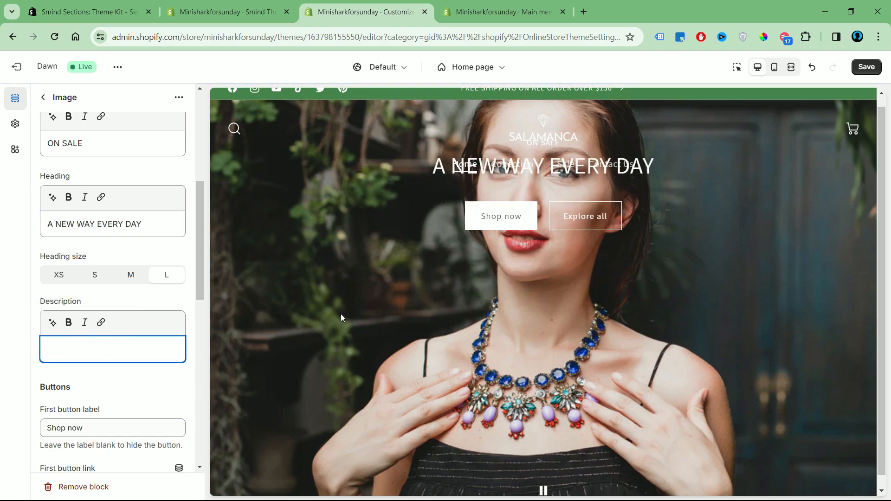
scroll(79, 377, down, 1)
click(124, 342)
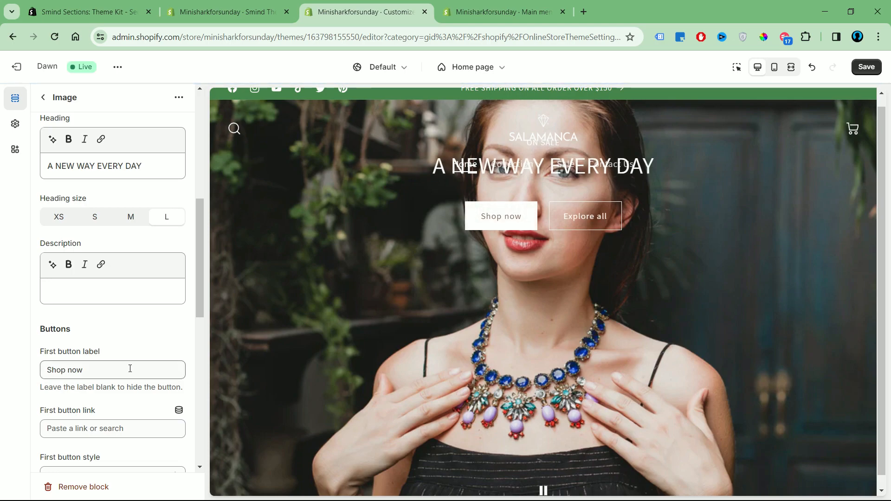
scroll(129, 370, down, 2)
drag(93, 254, 38, 256)
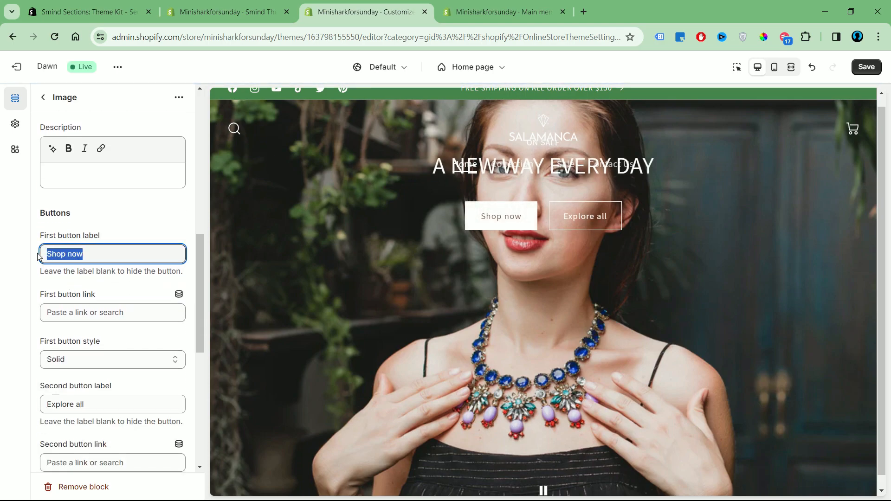
Step: Set the slide's second button label to "COLLECTION" and its link to "#"
scroll(121, 293, down, 2)
drag(118, 289, 44, 288)
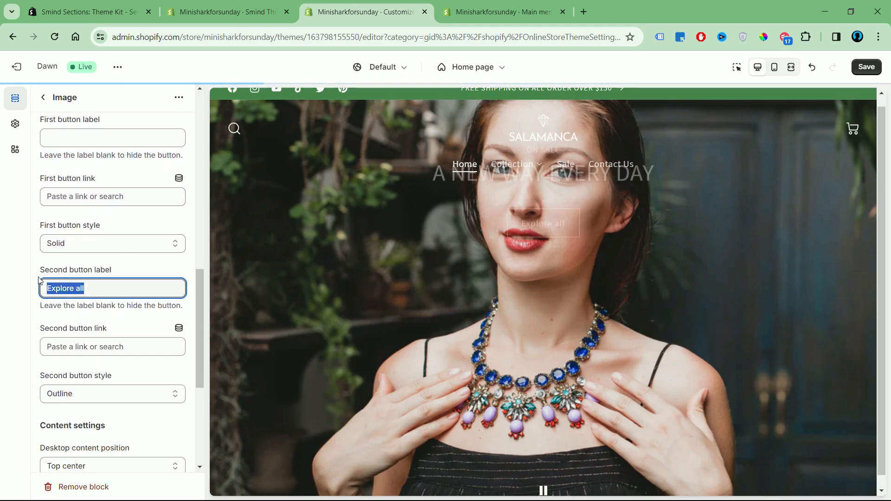
text(COLLECTION)
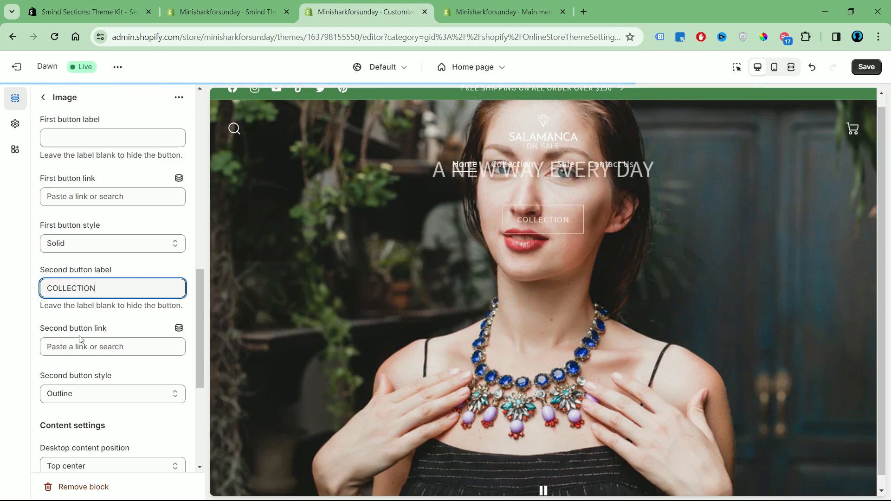
click(82, 347)
text(#)
key(Return)
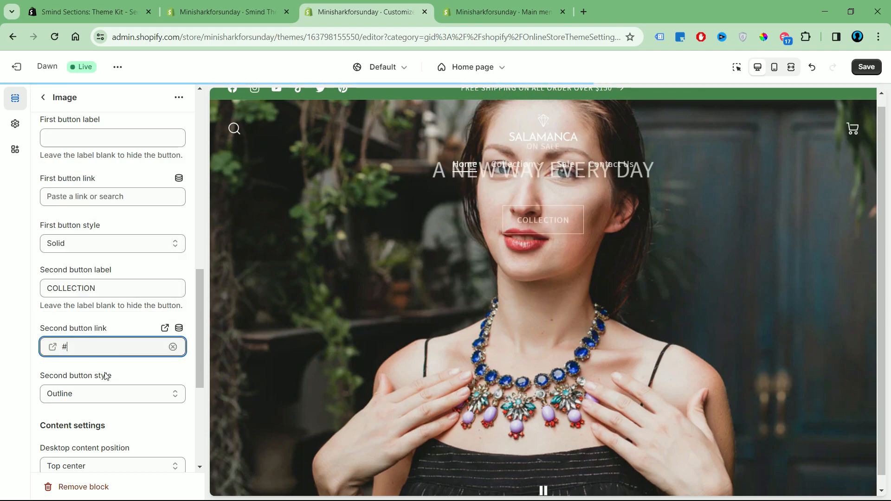
Step: Try the Outline & arrow and Solid & arrow styles on the second button and set it back to Outline
click(172, 396)
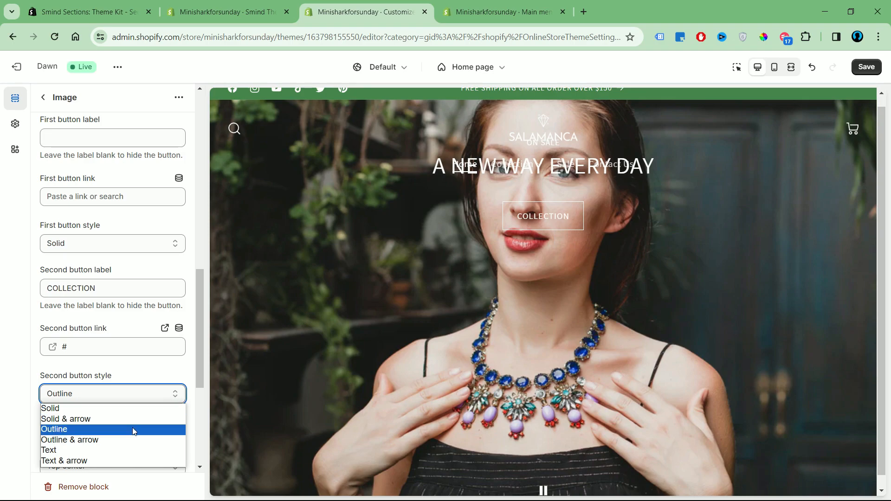
click(132, 429)
click(172, 402)
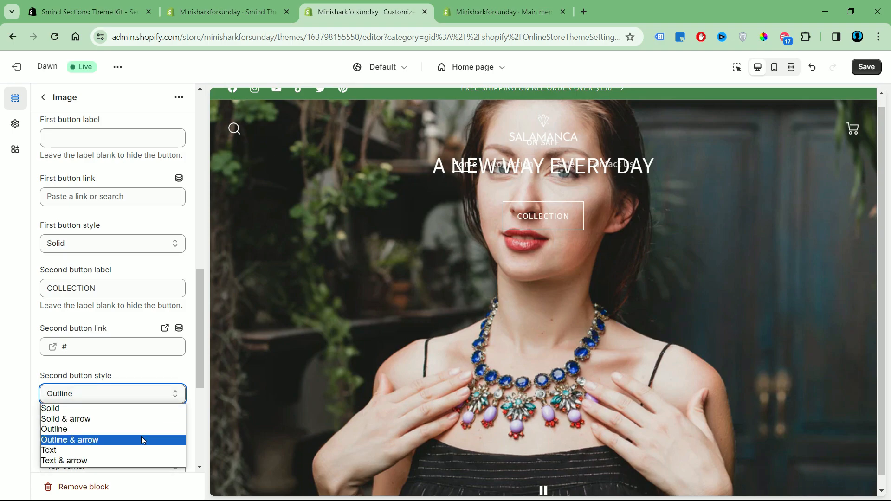
click(142, 440)
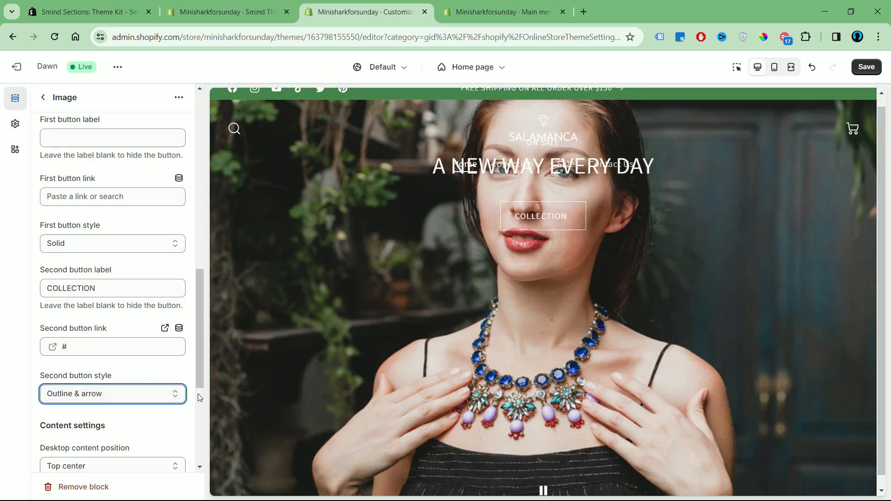
click(171, 402)
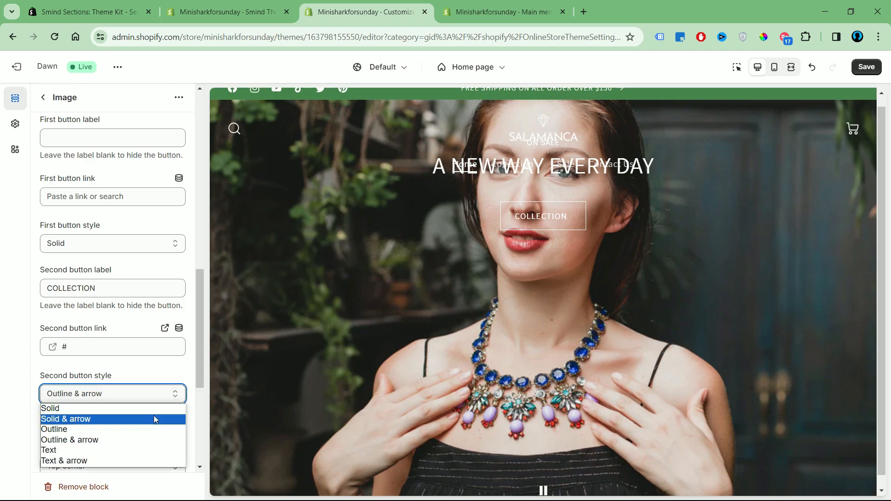
click(154, 419)
click(177, 393)
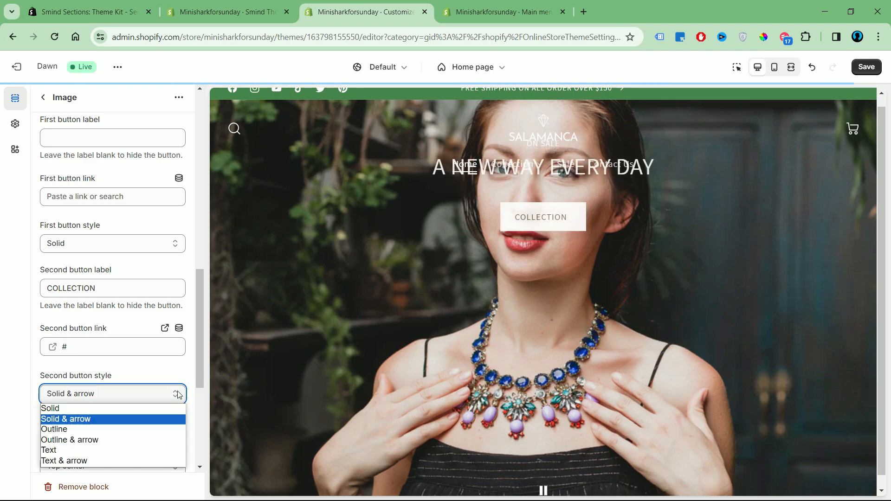
click(134, 429)
Step: Set the slide's desktop content position to Middle center
scroll(149, 429, down, 3)
click(139, 350)
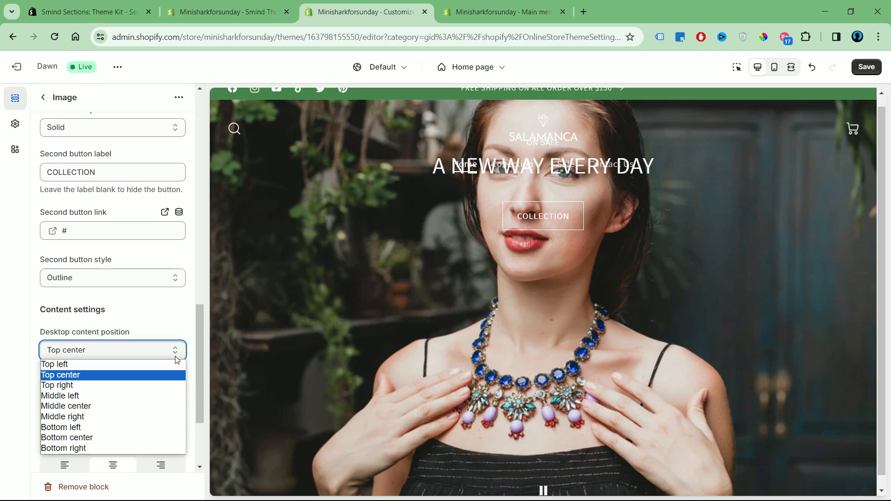
click(147, 404)
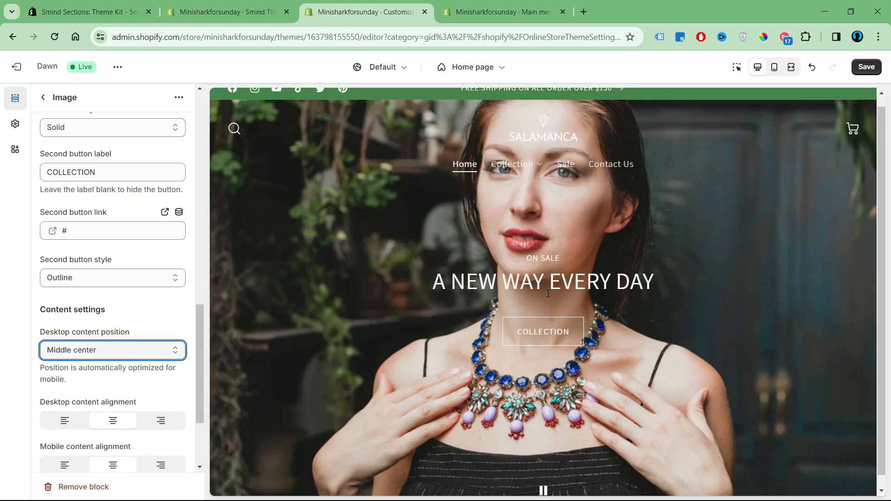
Step: Set the slide's content max-width to 900 px and check the banner in the full-width and desktop previews
scroll(124, 399, down, 3)
click(60, 382)
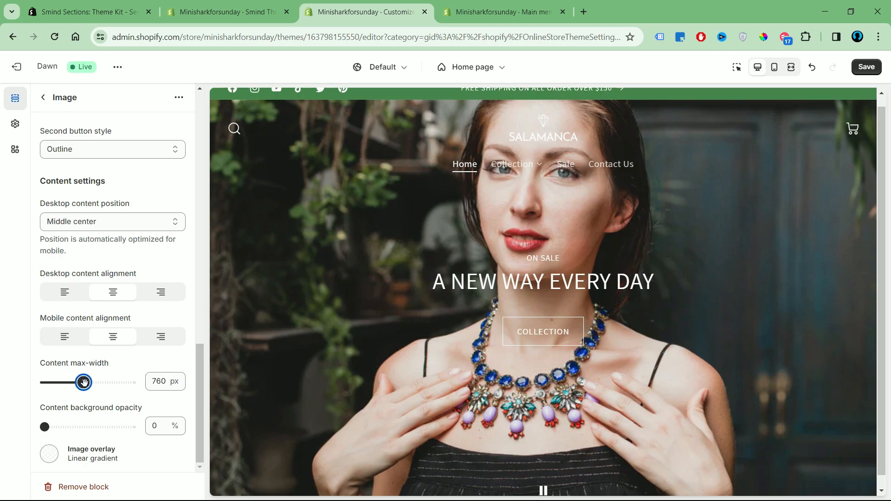
drag(90, 382, 98, 382)
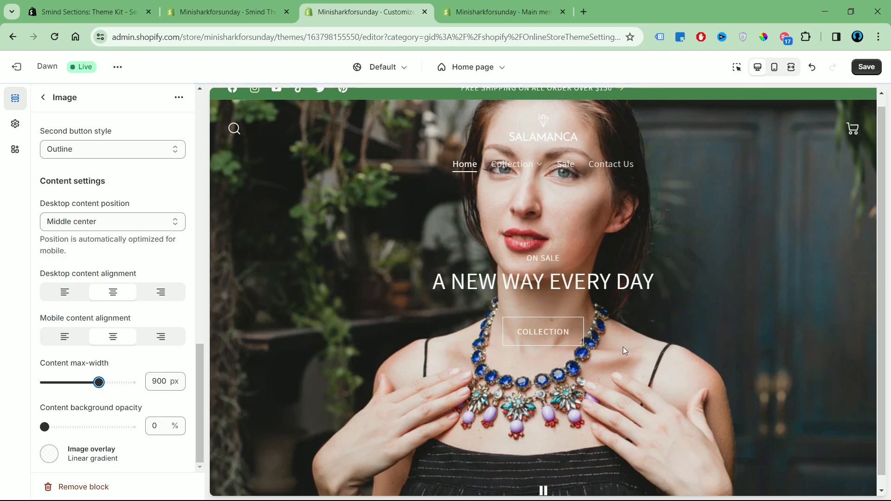
click(791, 67)
click(757, 67)
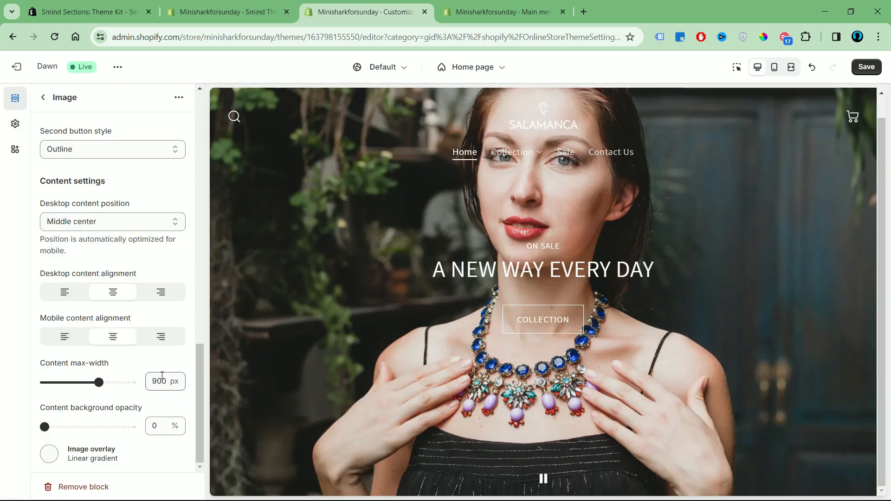
Step: Set both color stops of the image overlay gradient to #000000 at 20% opacity
click(49, 454)
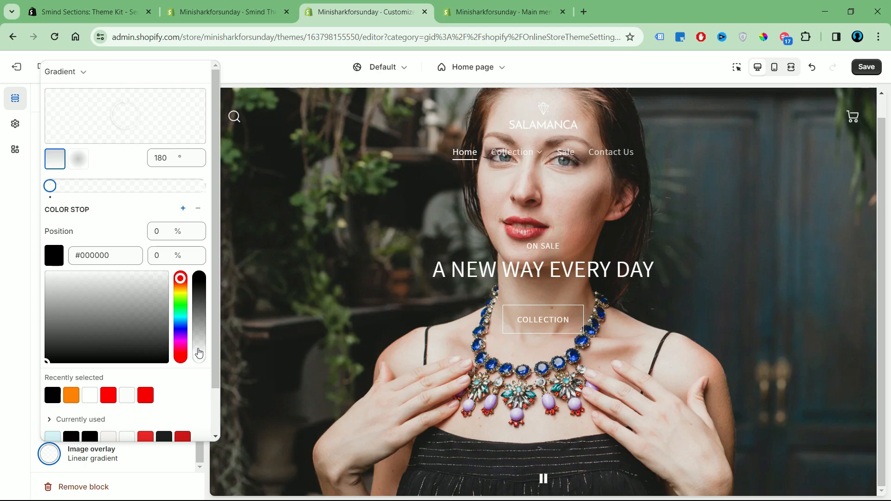
text(100)
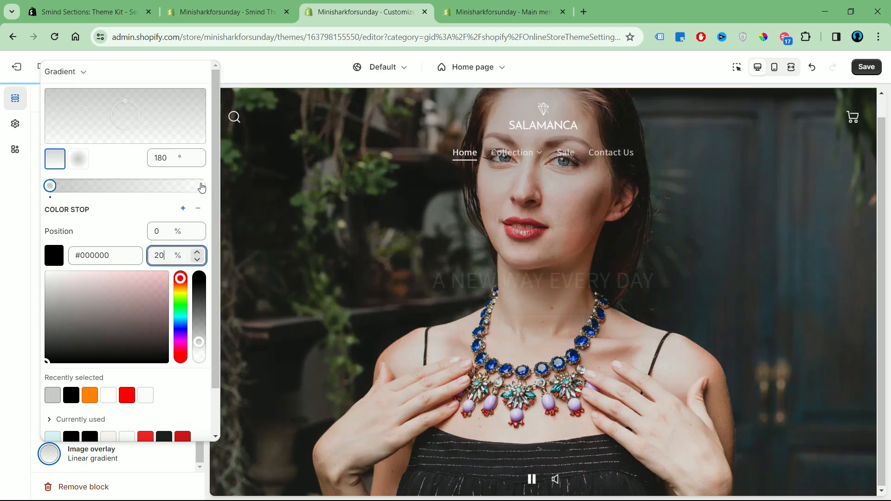
click(203, 186)
text(20)
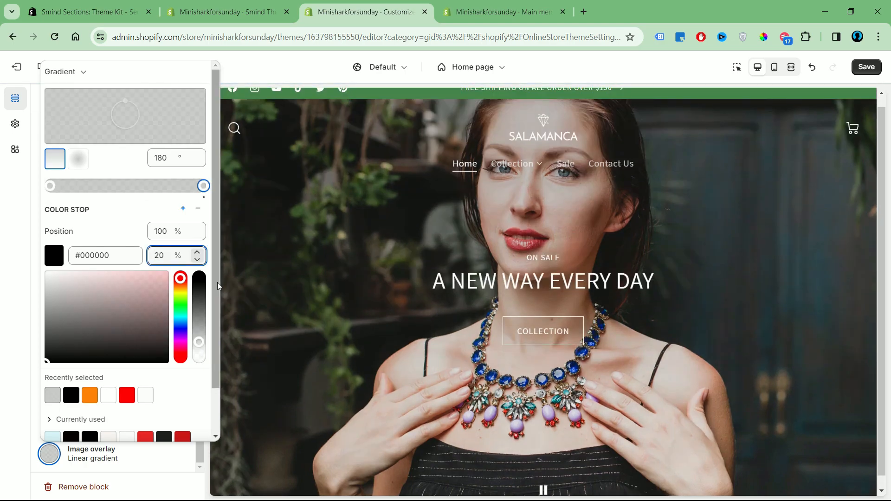
Step: Close the image overlay color settings and check the banner in the full-width preview before returning to the desktop preview
click(276, 70)
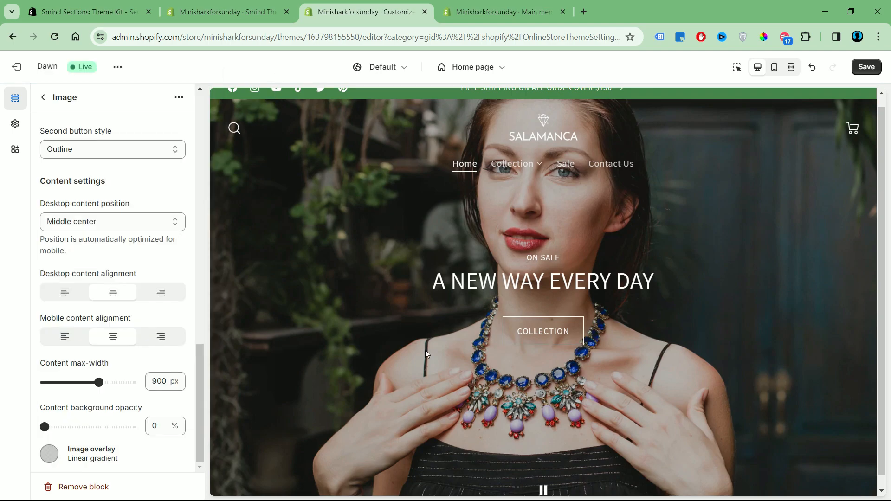
click(791, 67)
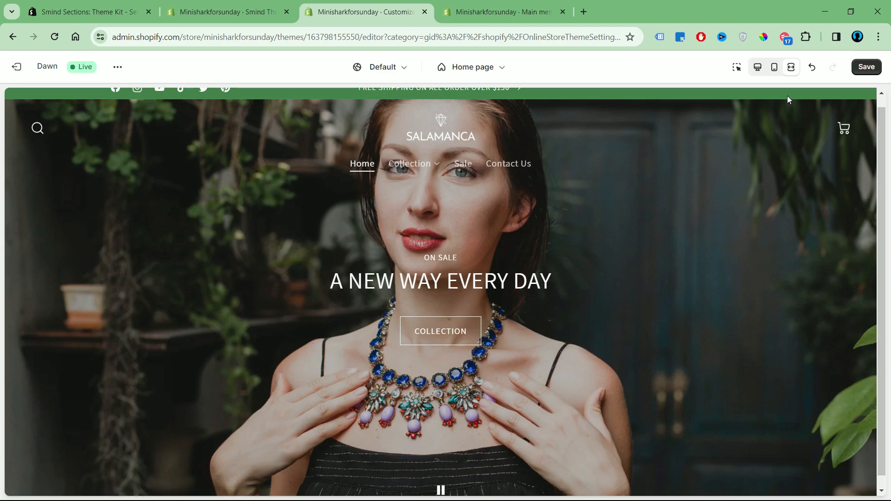
click(757, 68)
Step: Duplicate the A NEW WAY EVERY DAY slide twice in the Slideshow 1-6 section
scroll(116, 312, up, 15)
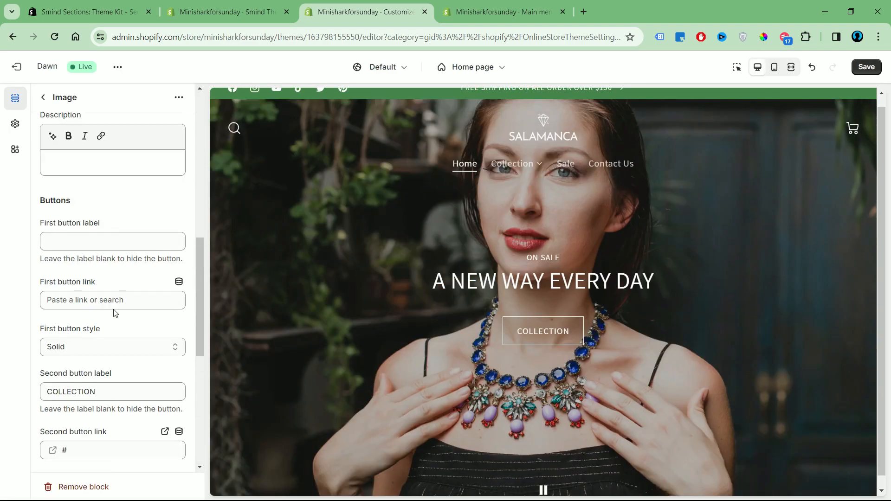
click(47, 102)
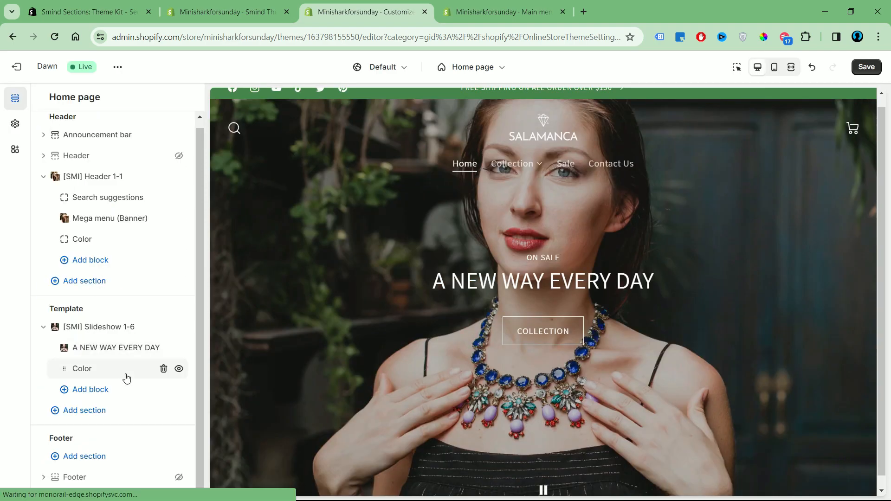
click(125, 372)
click(179, 98)
click(196, 114)
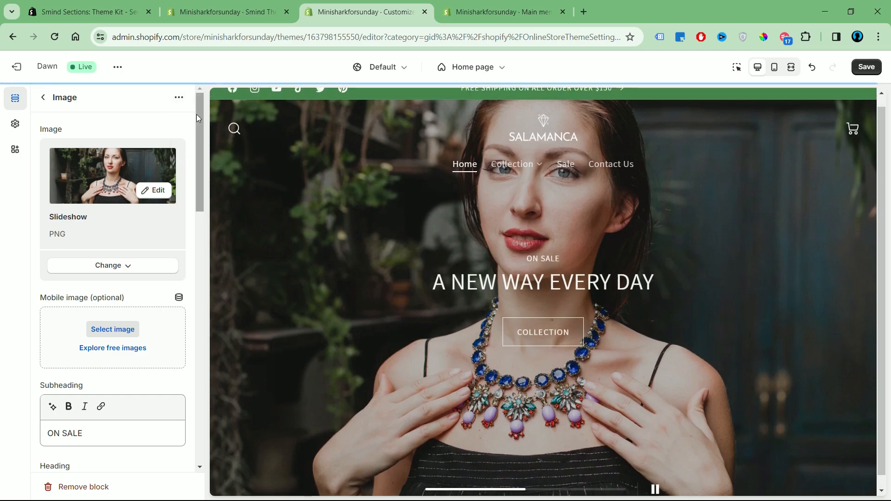
click(179, 97)
click(197, 118)
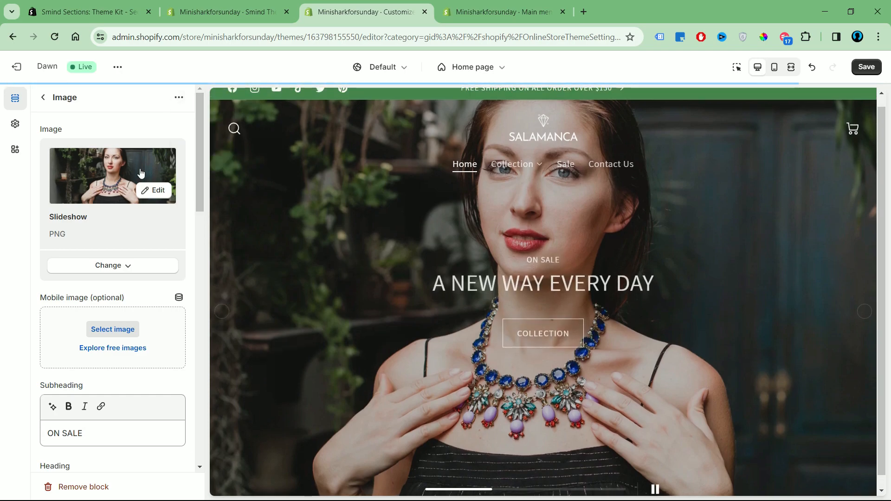
Step: Change the second slide's image to Section_2-3 and the third slide's image to Section_2-4
click(43, 98)
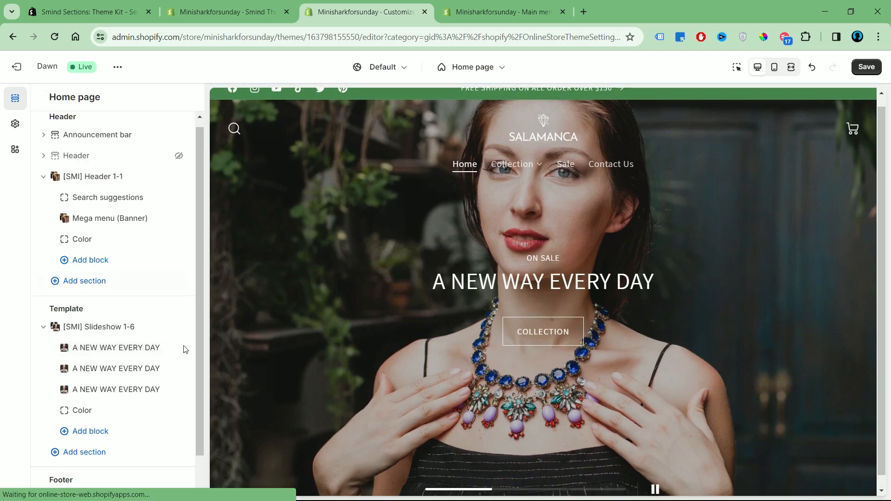
click(103, 369)
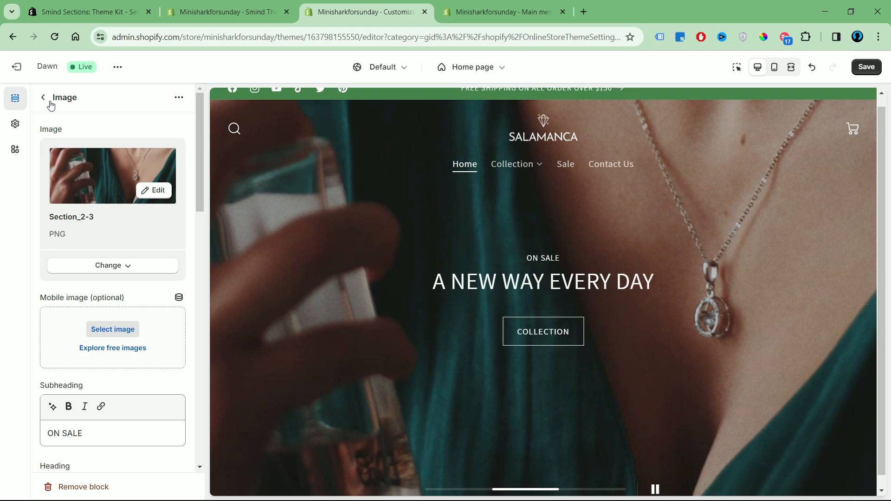
click(45, 98)
click(131, 389)
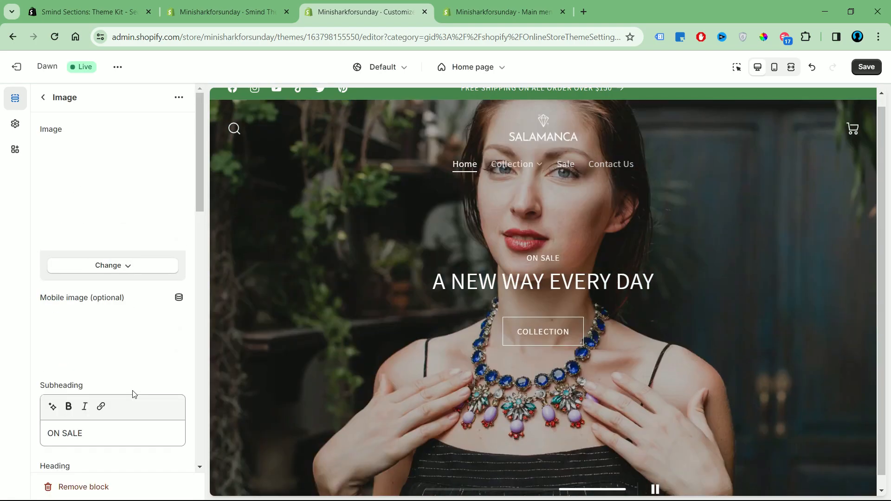
click(122, 263)
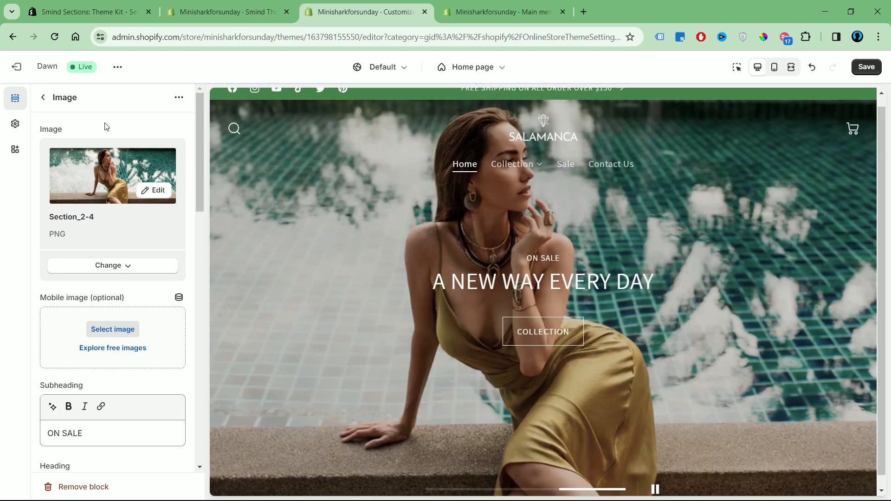
Step: Page through all the slides in the full-width preview and return to the desktop preview
click(792, 67)
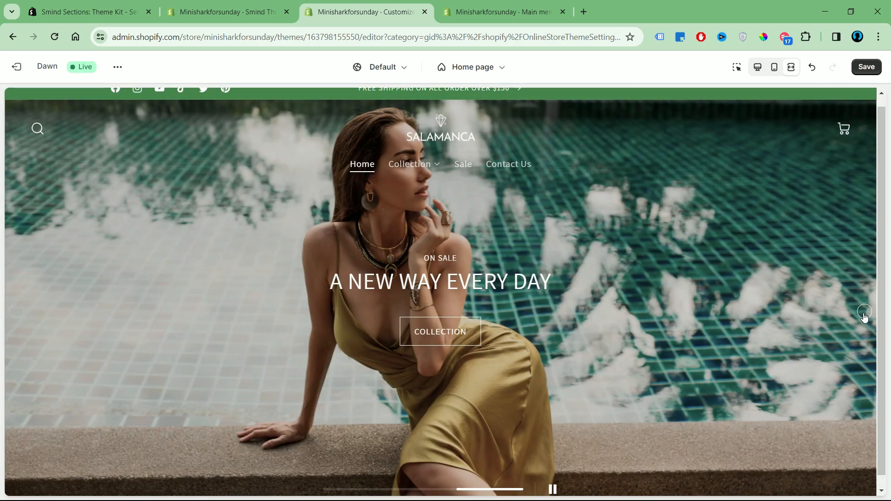
click(864, 312)
click(865, 312)
click(865, 315)
click(865, 314)
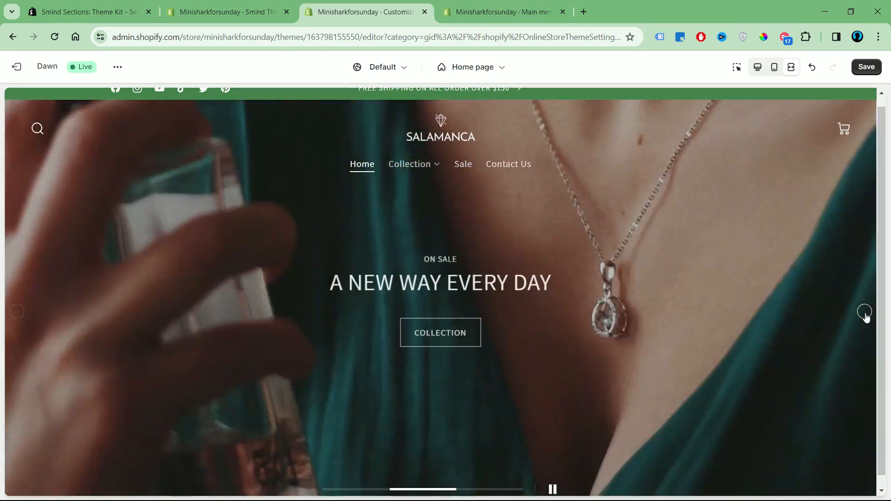
click(865, 315)
click(865, 314)
click(757, 69)
Step: Set the slide height of the Slideshow 1-6 section to Fit screen
click(43, 97)
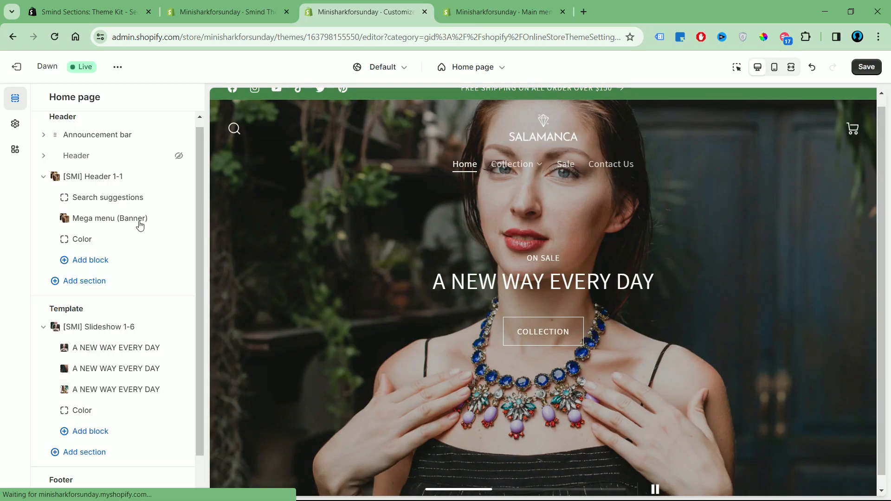
click(127, 325)
click(166, 176)
click(135, 241)
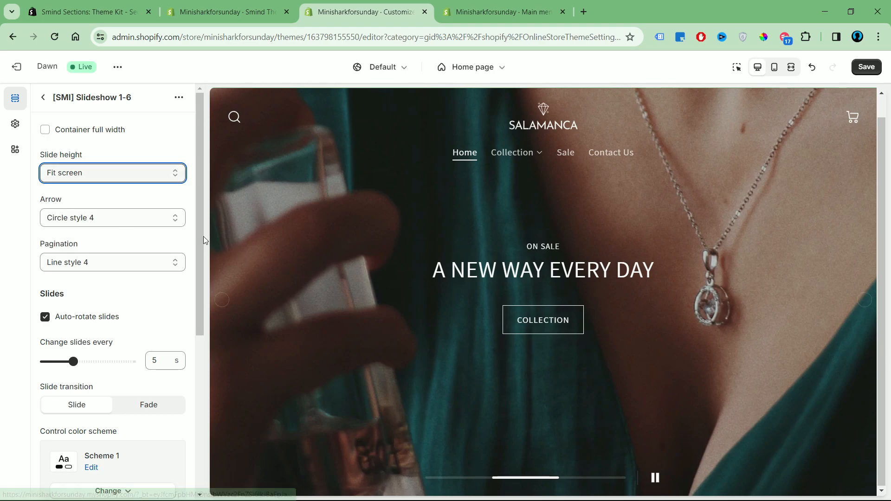
Step: Try the Circle style 5 (bg) and Square style 5 (bg) arrows, and set the slideshow arrow to Square style 4 (bg)
click(175, 218)
click(106, 369)
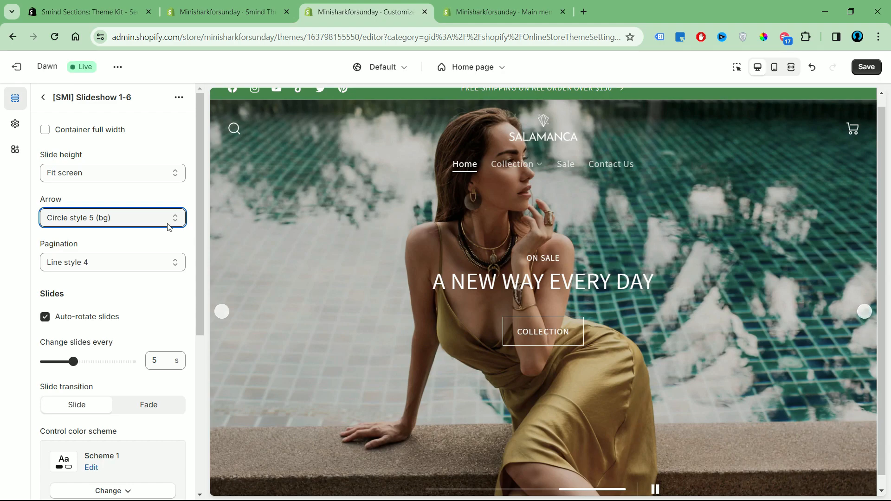
click(179, 221)
click(148, 298)
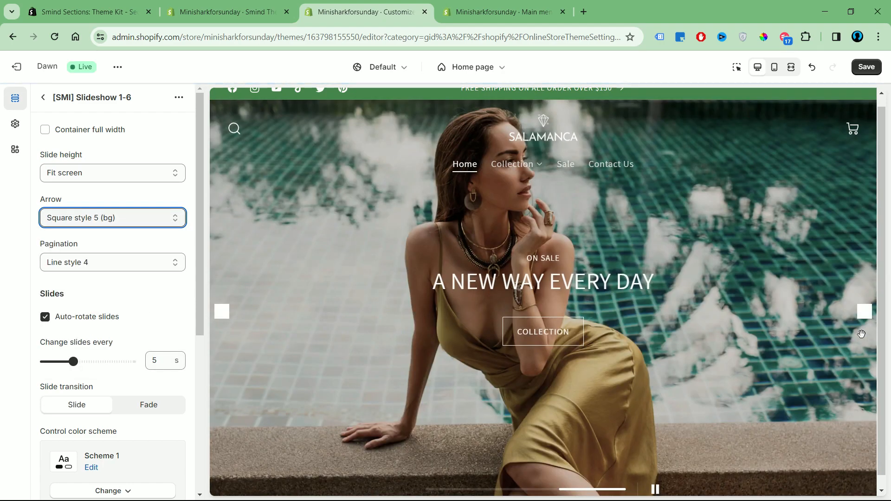
click(133, 217)
click(125, 287)
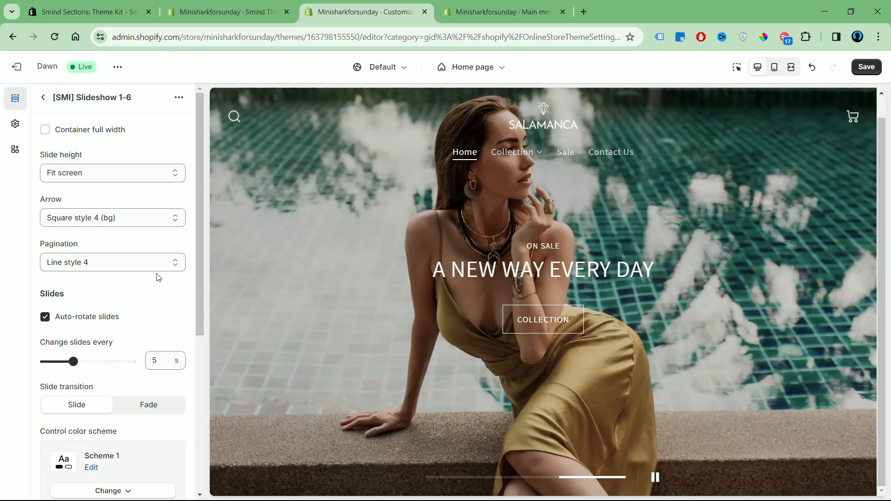
Step: Try the Line style 1 pagination, set it to Dot style 3, and show the third slide with its dot
click(155, 264)
click(145, 339)
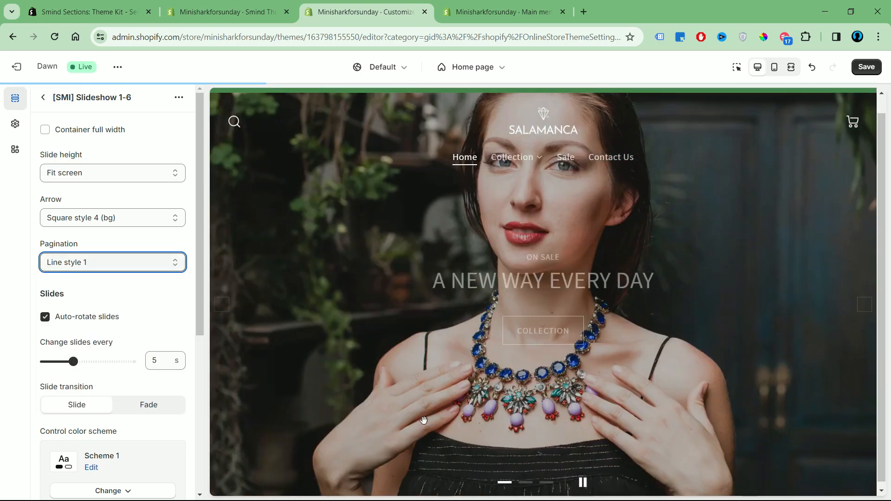
click(156, 264)
click(70, 308)
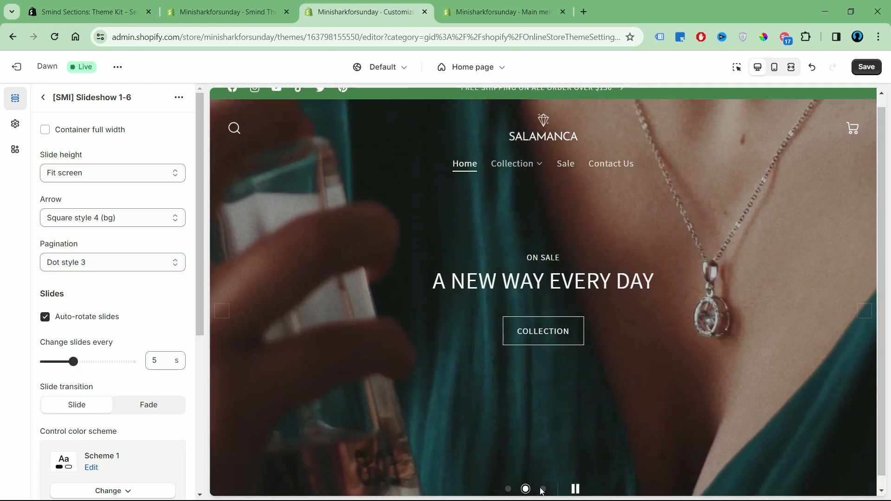
click(542, 489)
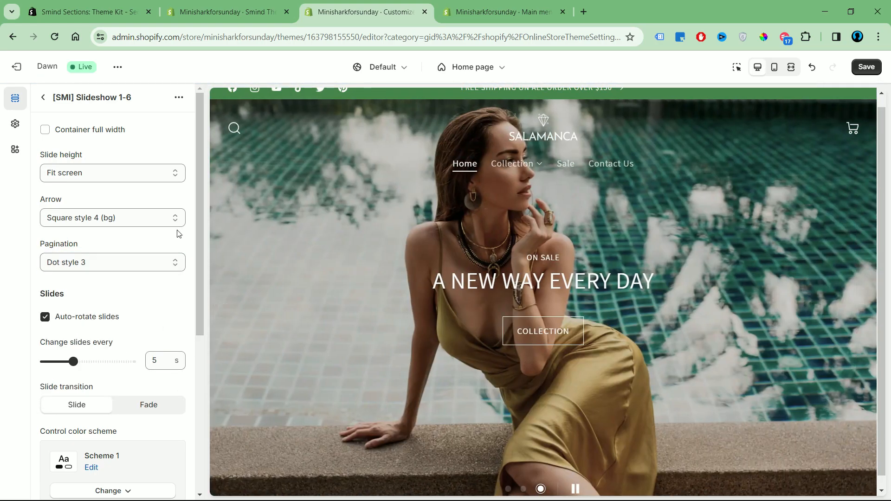
Step: Reselect the Square style 4 (bg) arrow and adjust the slide change interval back to 5 s
click(175, 223)
click(176, 223)
click(153, 302)
scroll(502, 359, down, 1)
drag(84, 363, 75, 365)
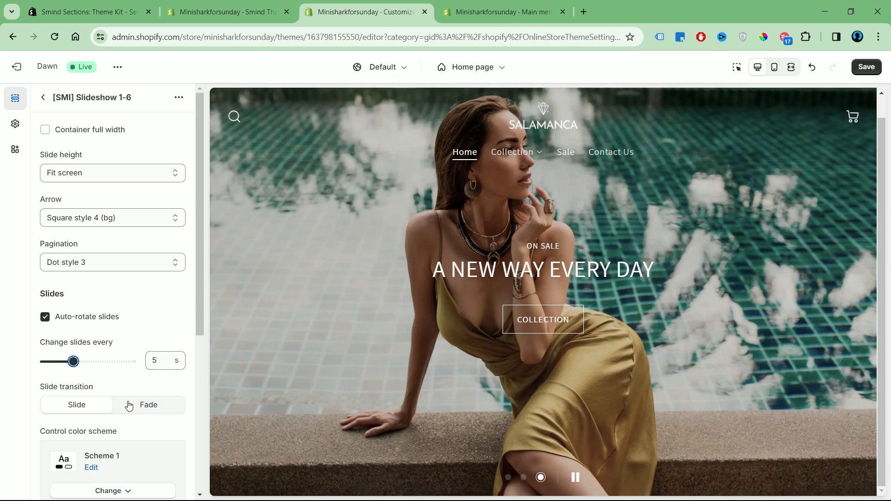
Step: Set the slide transition to Fade and page through the slides to check the effect
click(132, 406)
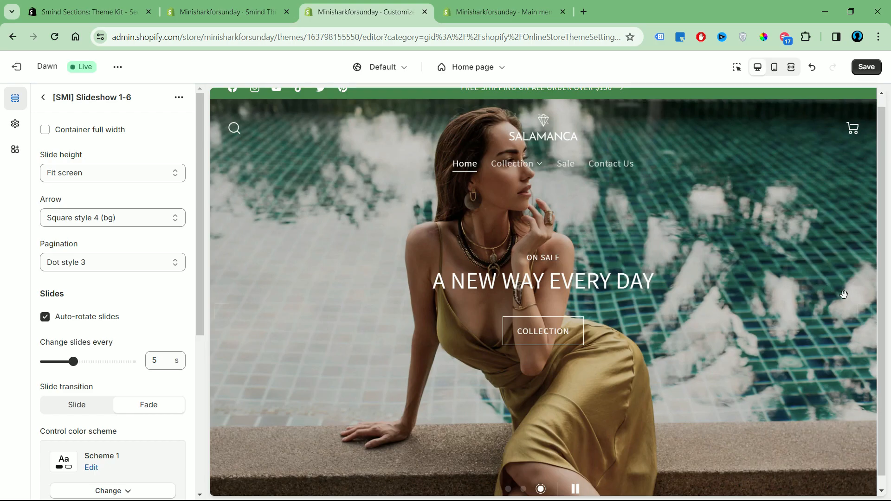
click(865, 312)
click(866, 312)
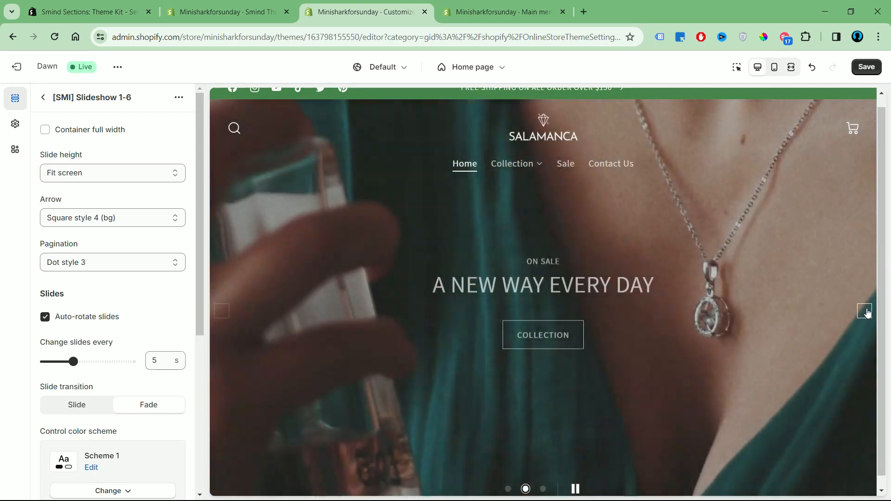
click(866, 313)
click(866, 314)
scroll(168, 349, down, 5)
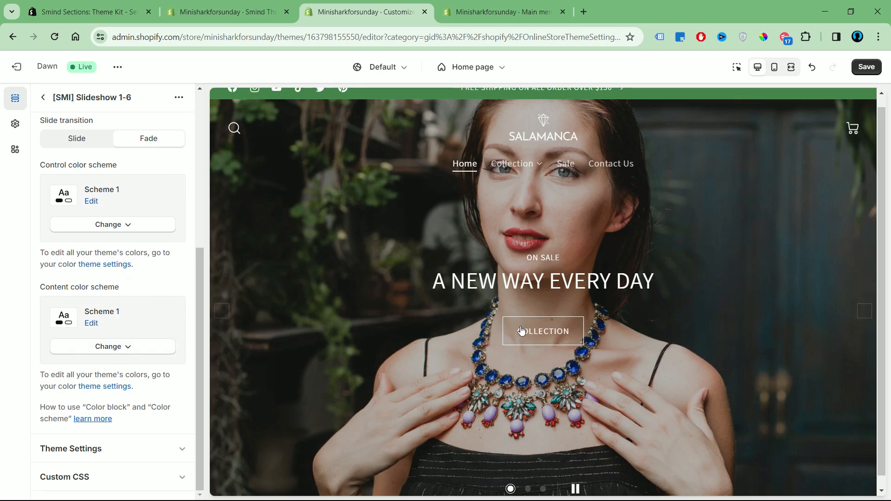
Step: Preview the Slideshow 1-6 slides with the fade transition in the desktop and fullscreen views
click(866, 312)
click(866, 312)
click(865, 312)
click(792, 68)
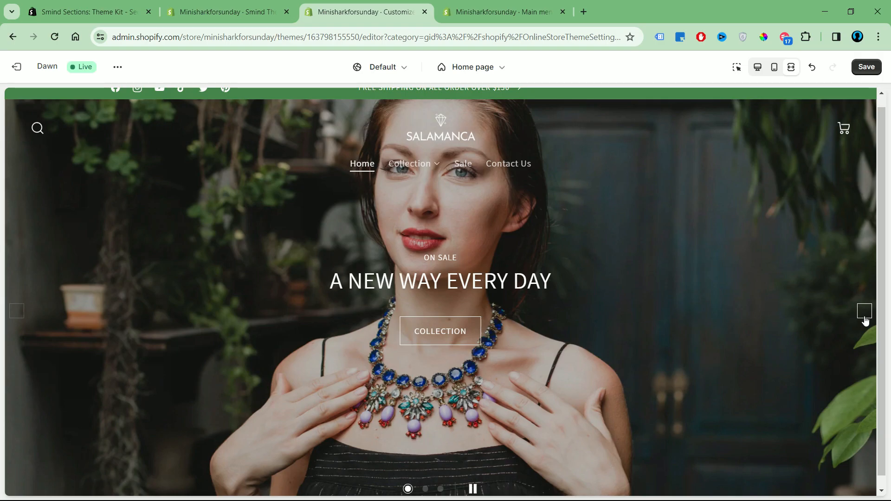
click(865, 315)
click(865, 315)
click(865, 313)
click(865, 313)
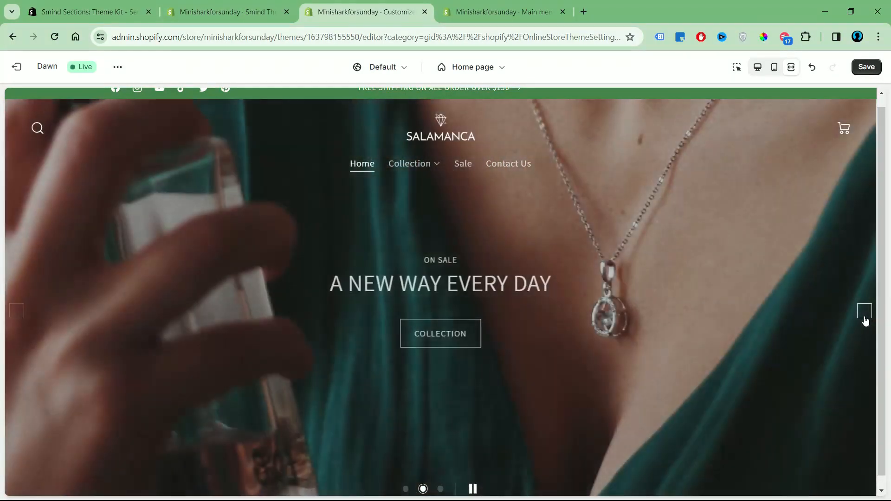
click(866, 316)
click(757, 67)
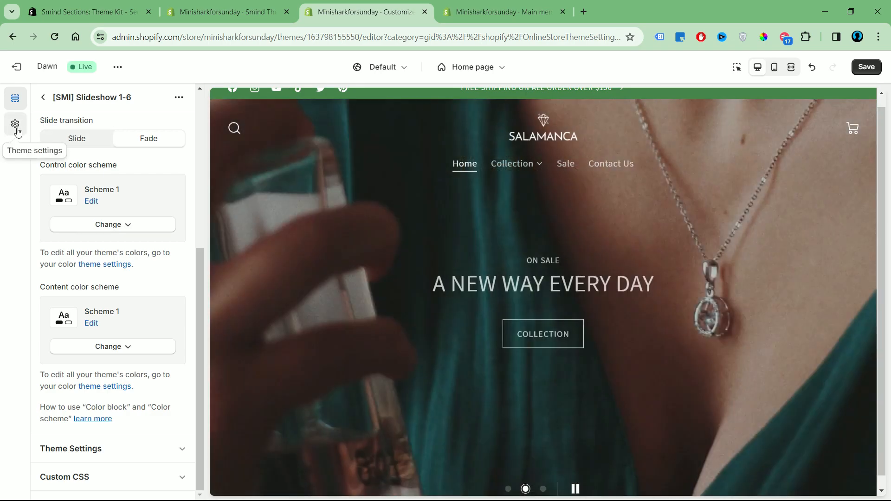
Step: Change the heading font in the [SMI] Typography theme settings to Futura Regular
click(16, 123)
drag(190, 125, 185, 250)
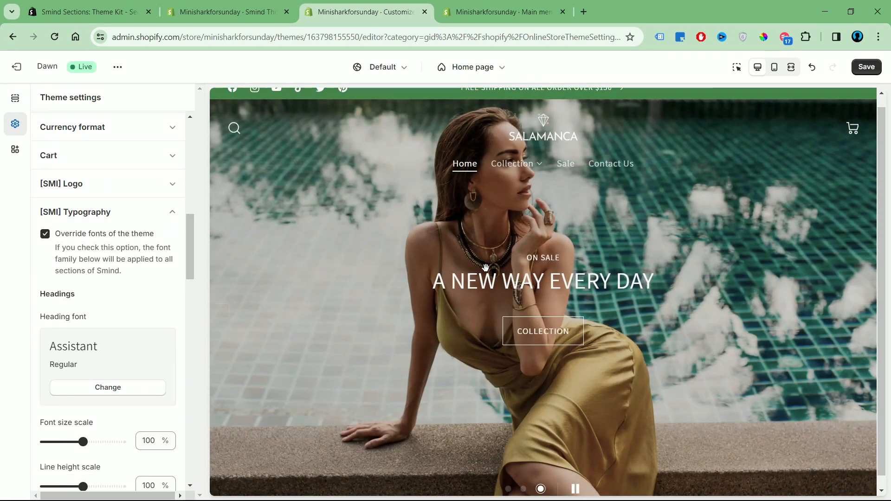
scroll(121, 343, down, 1)
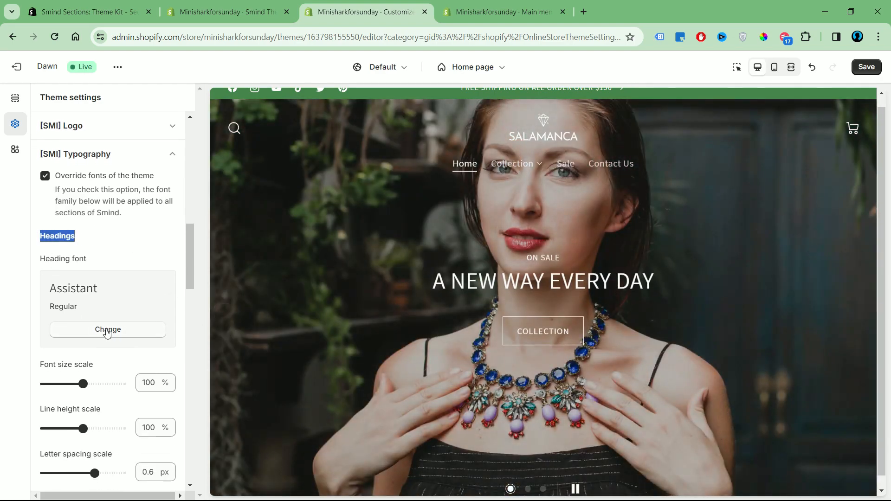
click(107, 329)
click(87, 125)
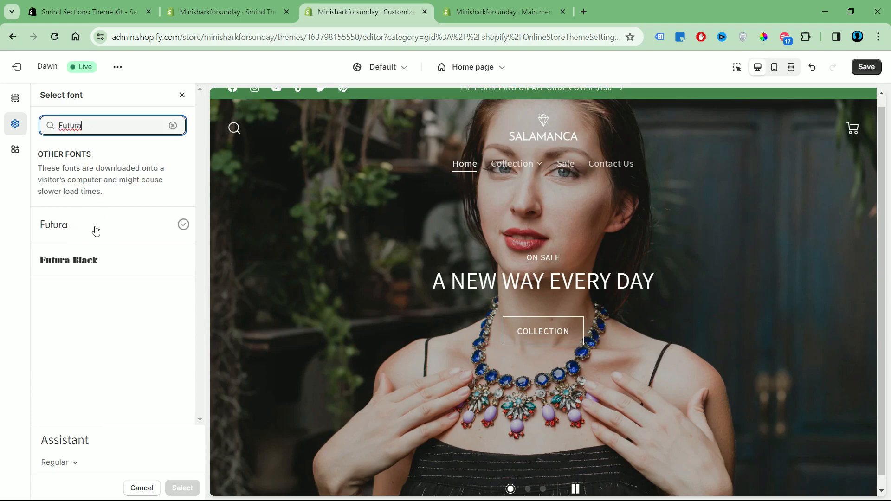
click(95, 230)
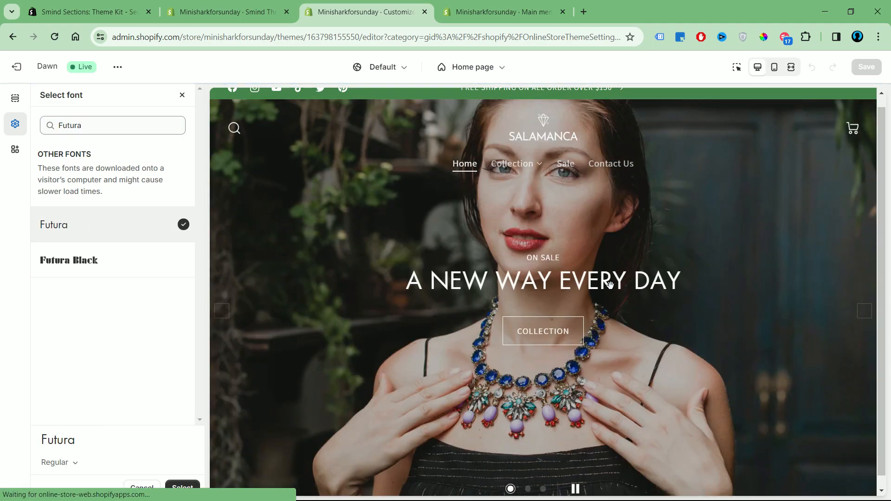
click(184, 487)
Step: Change the body font in the [SMI] Typography theme settings to Futura in the Light style
scroll(143, 313, down, 4)
scroll(143, 313, down, 1)
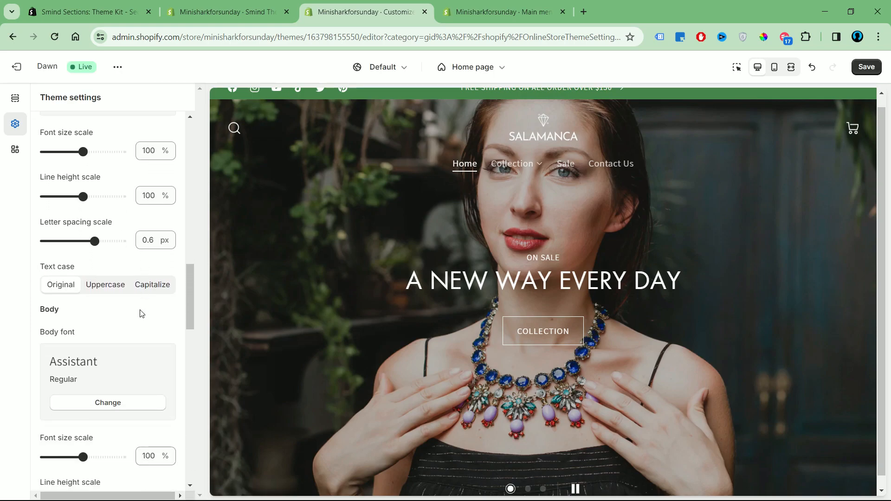
click(87, 307)
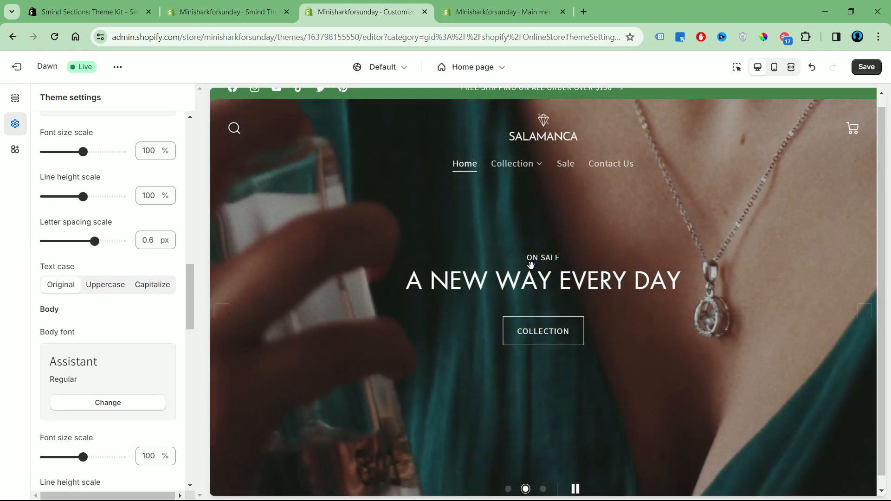
click(131, 403)
click(77, 124)
text(Futura)
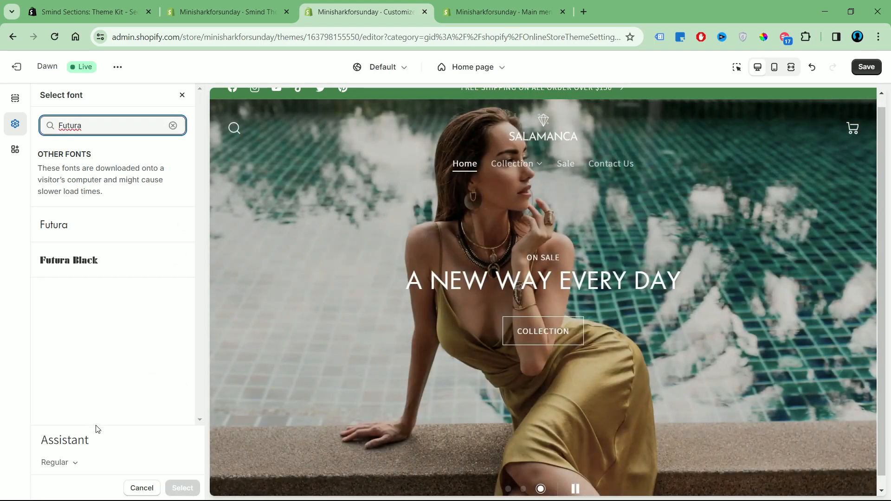
click(90, 232)
click(74, 463)
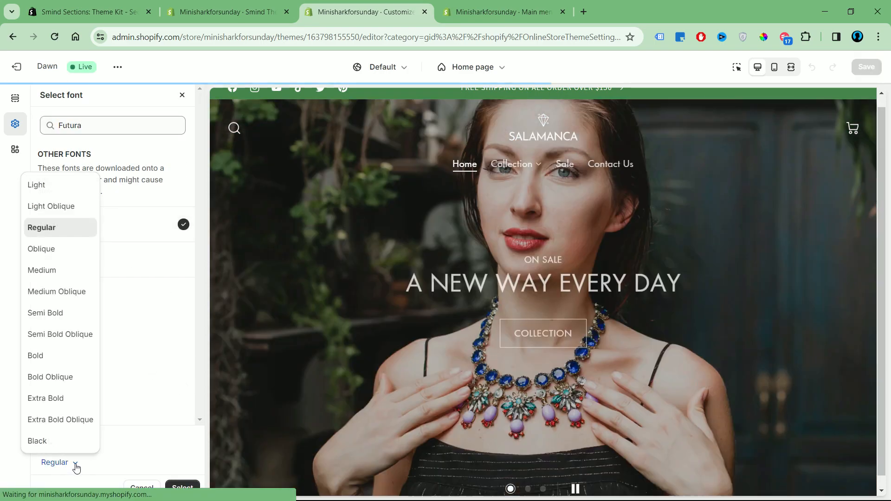
click(34, 183)
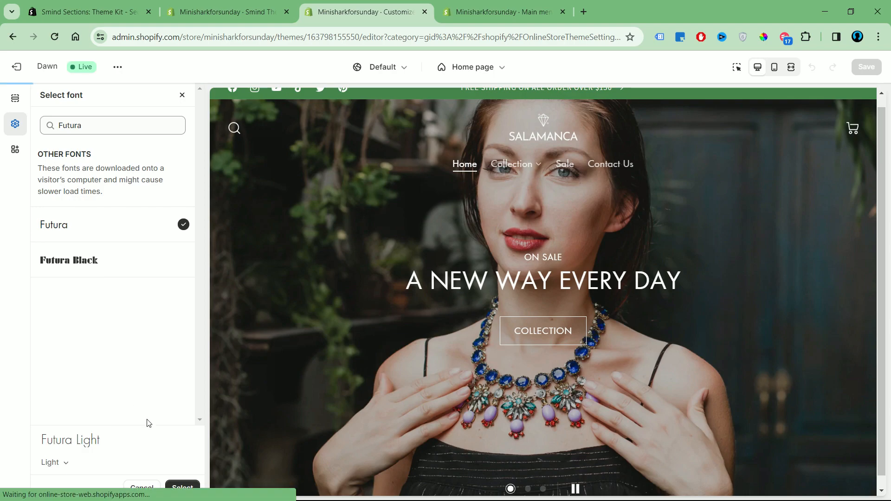
click(182, 487)
Step: Set the body font size scale to 89% and the heading font size scale to 121%
scroll(153, 362, down, 5)
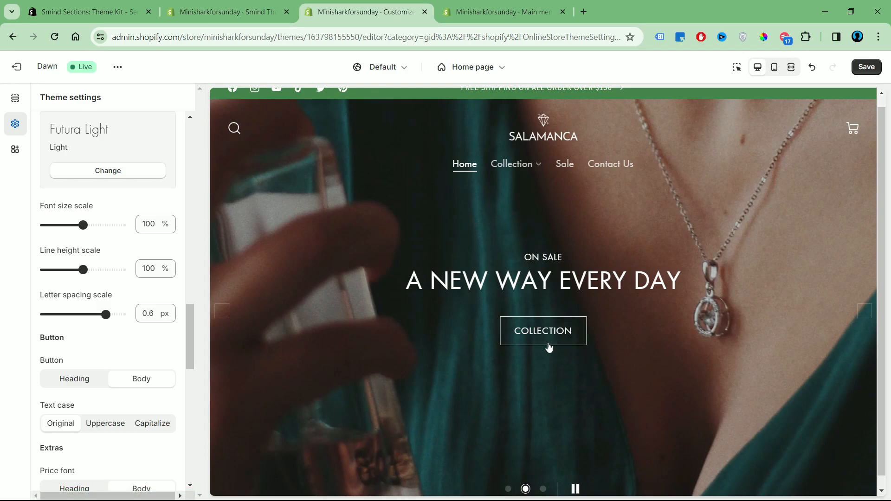
scroll(85, 339, up, 3)
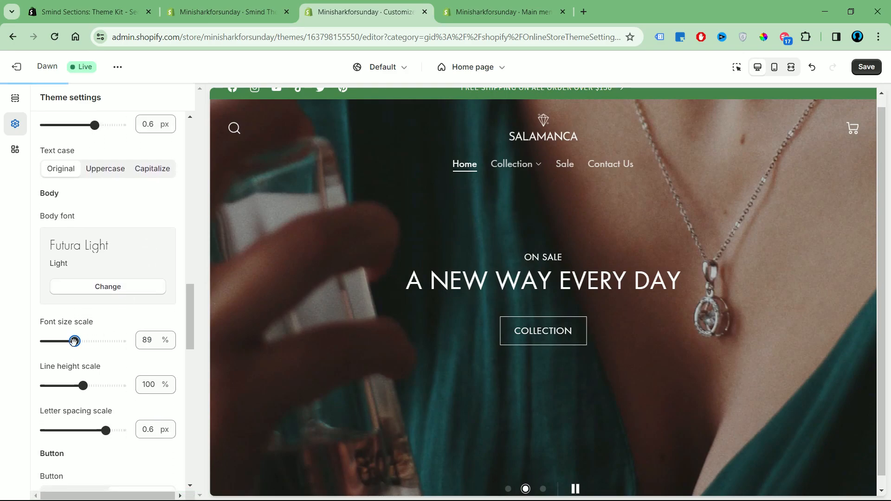
scroll(93, 336, up, 1)
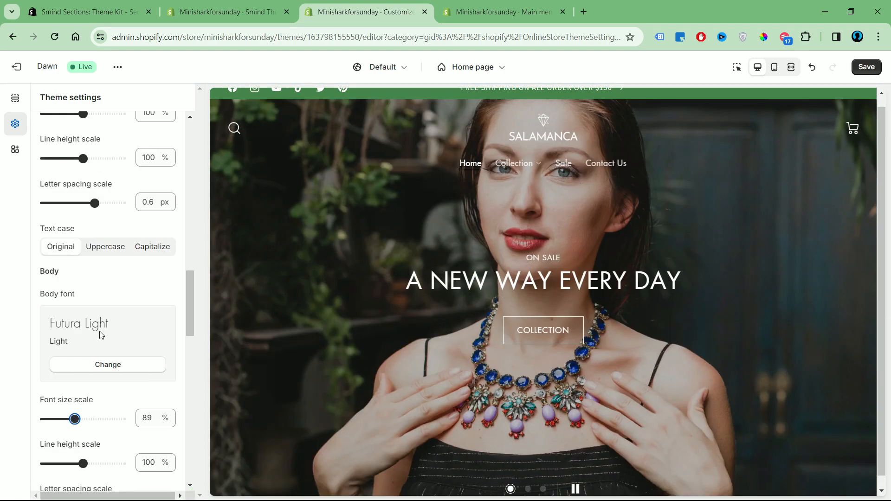
scroll(100, 334, up, 5)
drag(92, 266, 99, 267)
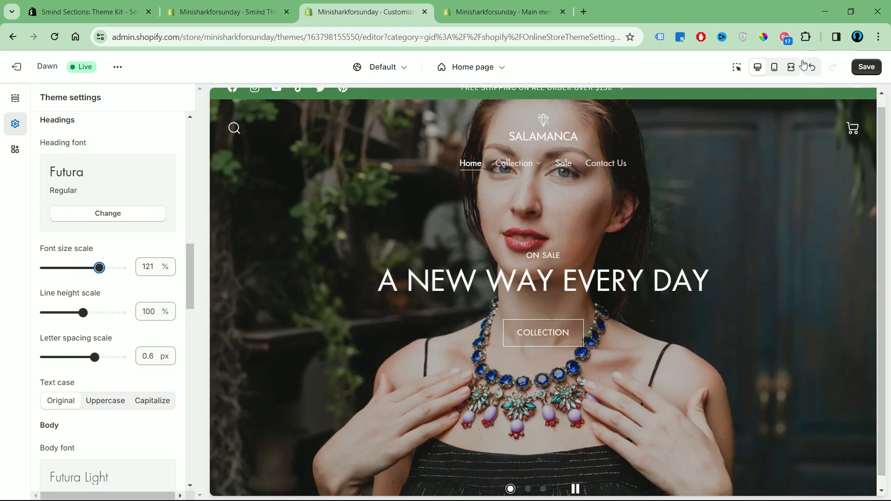
Step: Check the slideshow with the new typography in fullscreen and mobile previews, going through each slide on mobile
click(792, 67)
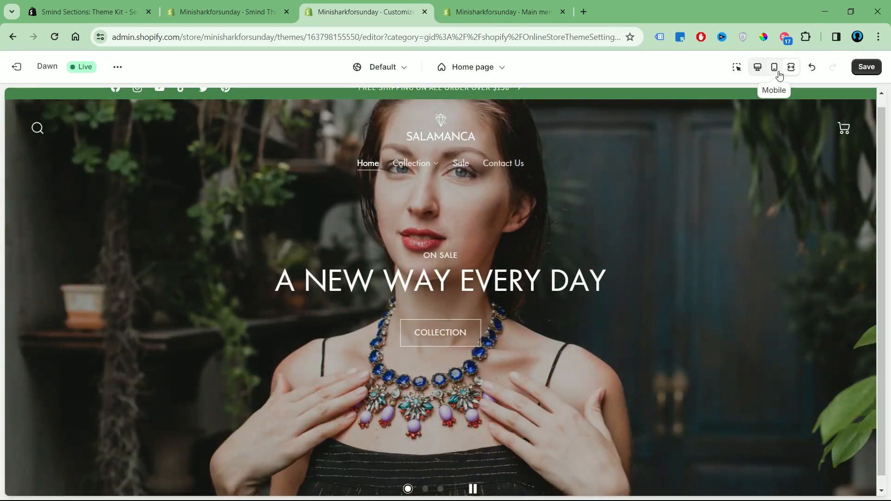
click(774, 68)
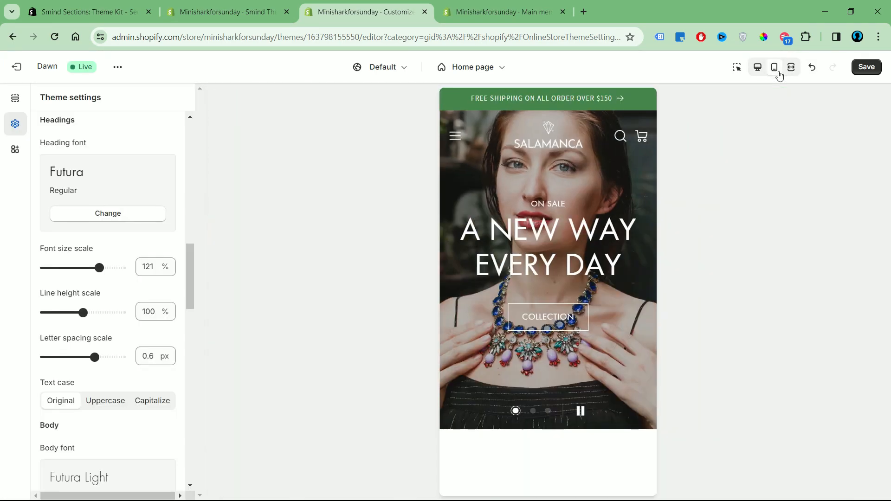
click(533, 411)
click(549, 412)
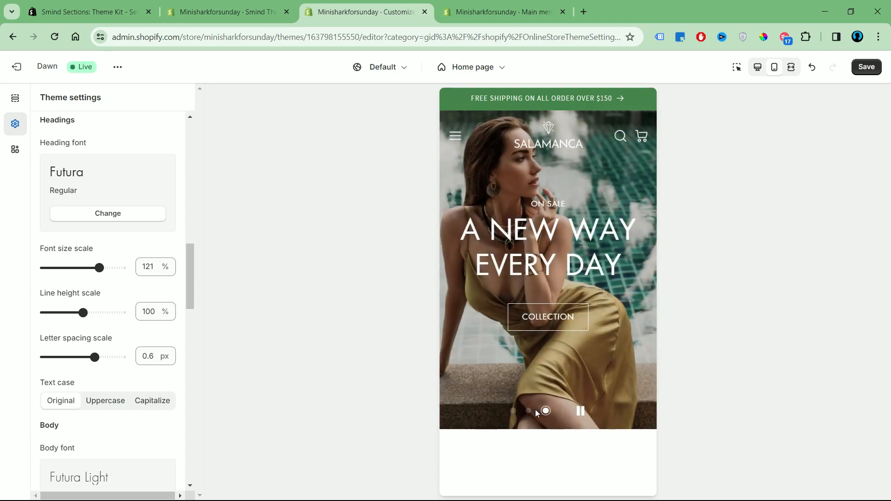
click(515, 411)
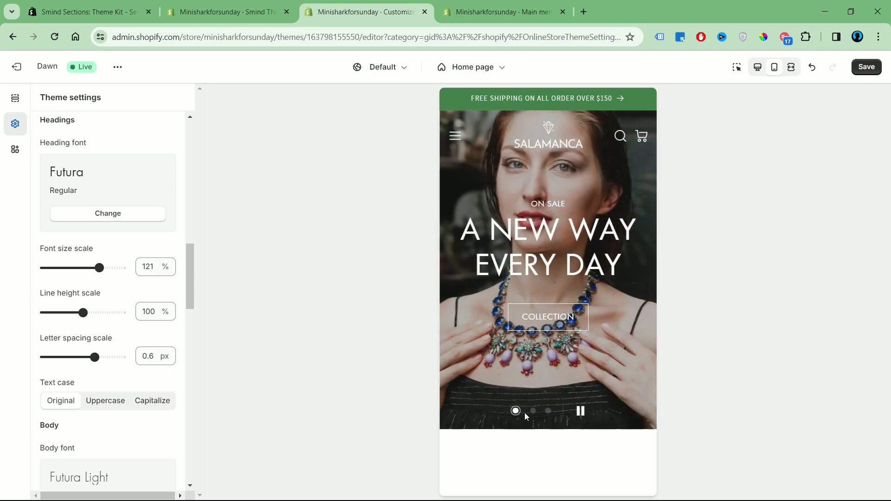
click(533, 412)
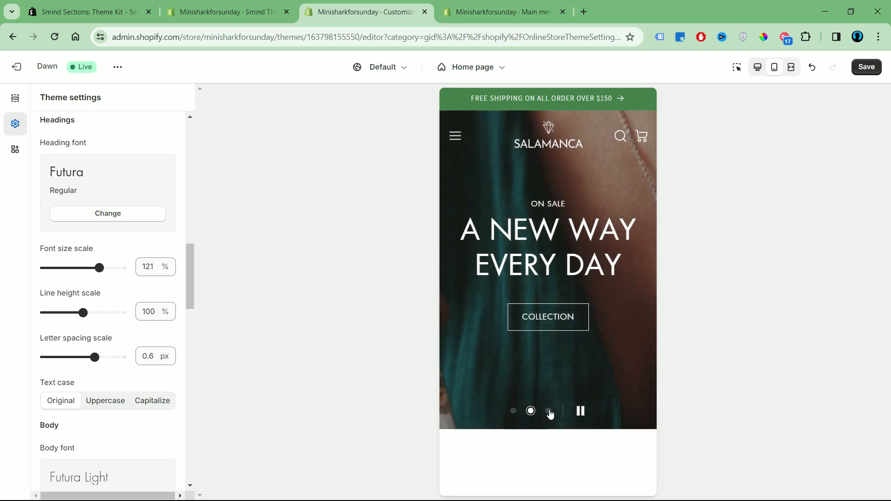
click(550, 412)
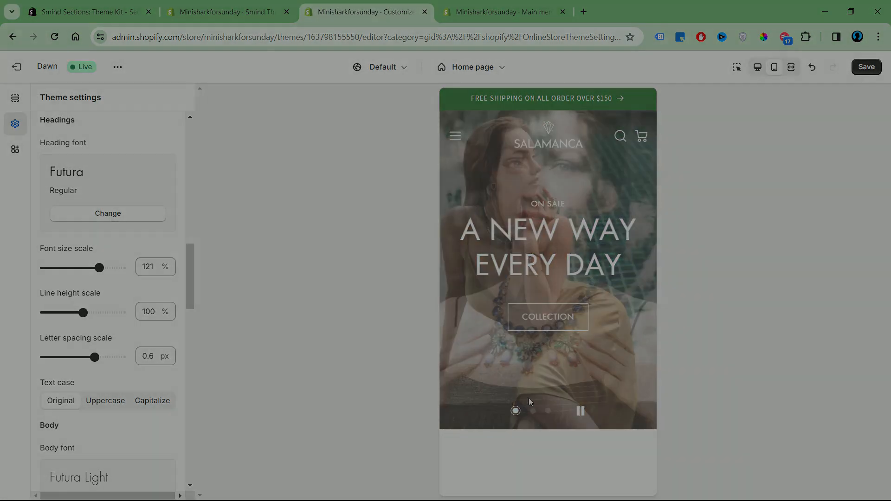
click(513, 412)
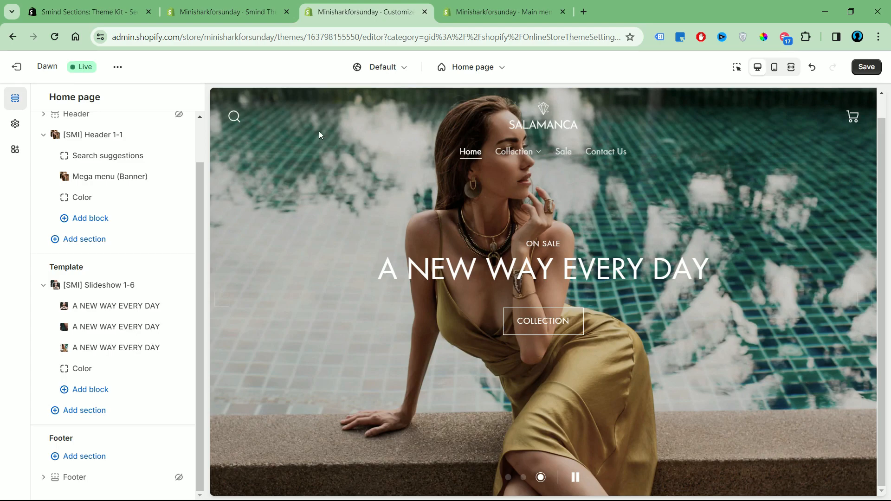
Step: Filter the Smind Theme Sections library by Rich text and preview the Rich text 1-1 section
click(248, 14)
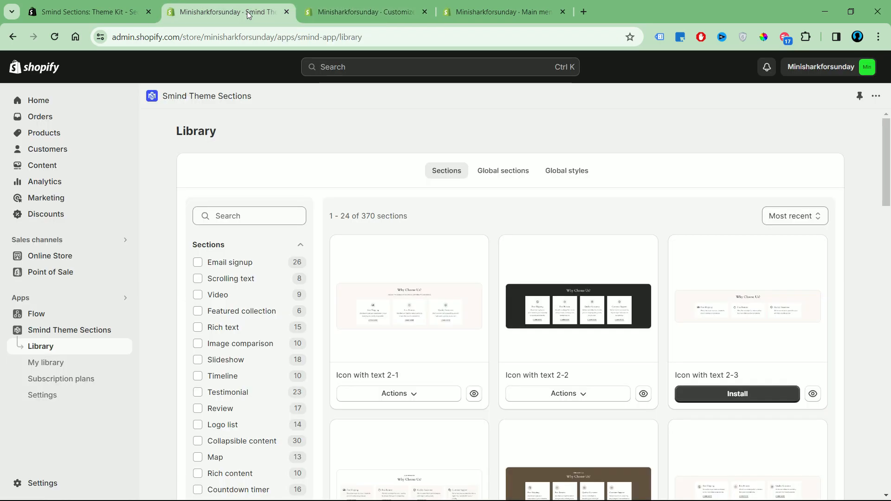
scroll(235, 318, down, 1)
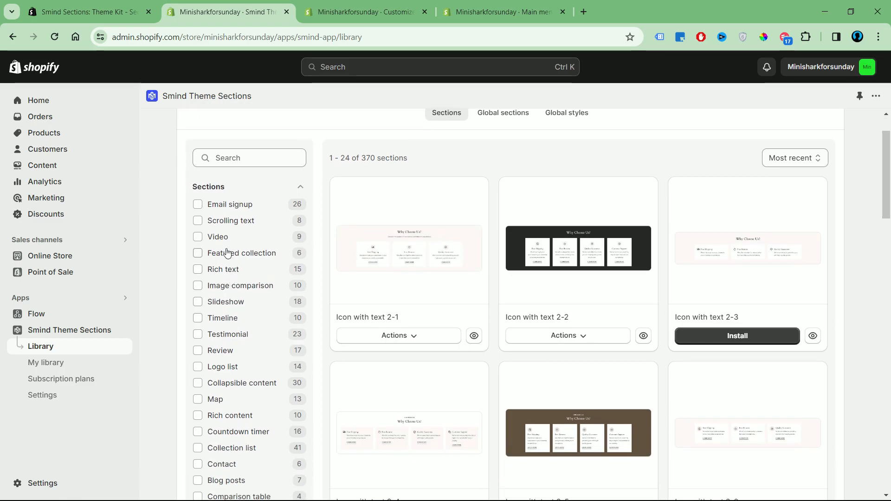
click(215, 275)
drag(887, 153, 886, 132)
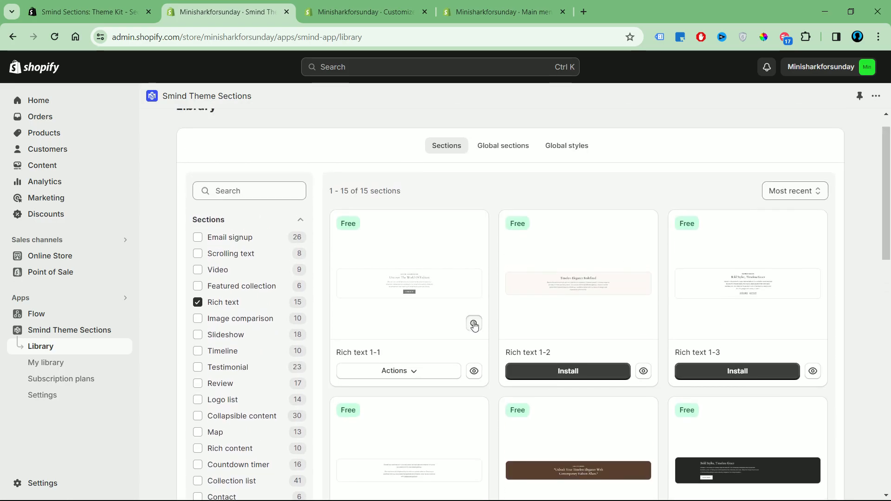
click(474, 325)
click(810, 152)
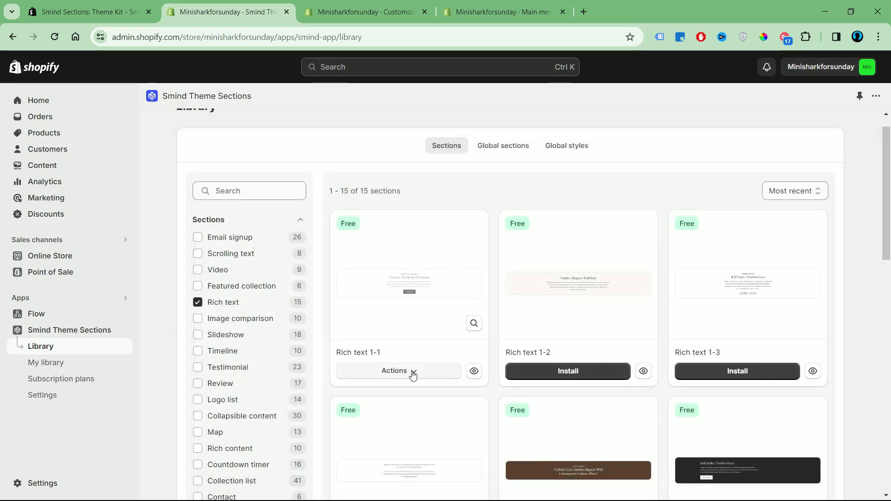
Step: Return to the theme editor and add the [SMI] Rich text 1-1 section below the slideshow in the home page template
click(368, 19)
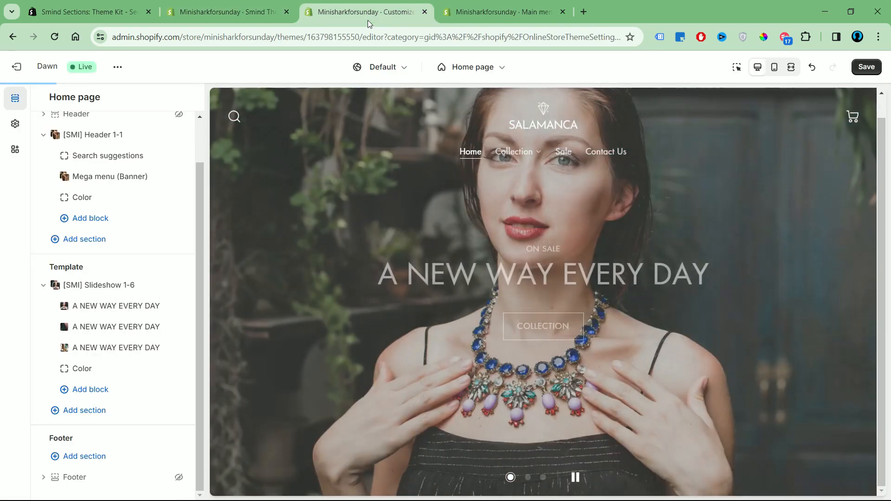
click(93, 410)
text(Rich)
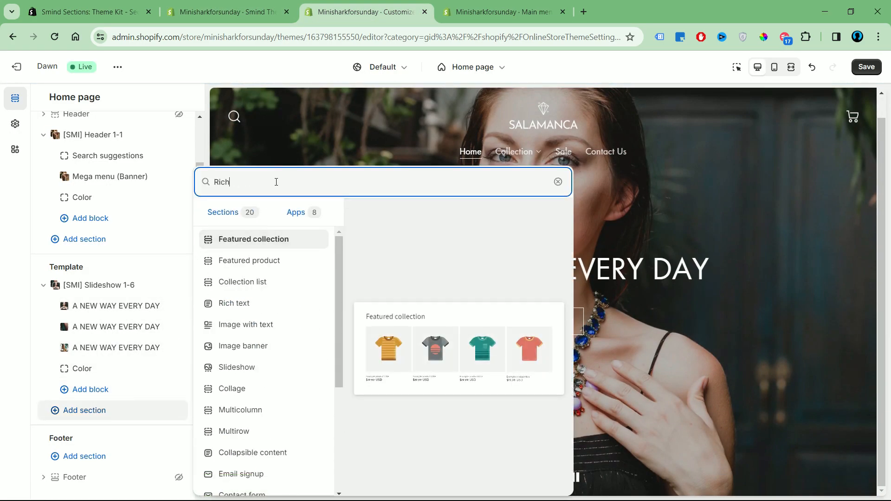
click(265, 260)
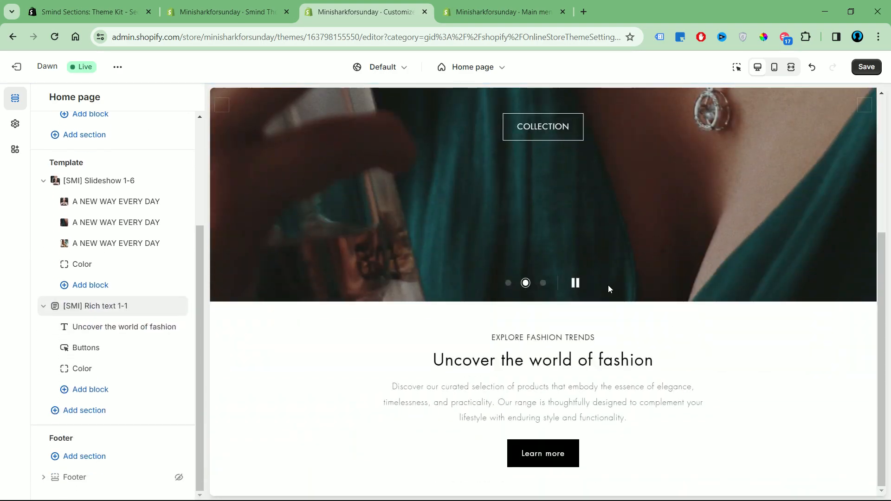
Step: Set the Rich text 1-1 section's content max-width to 960 px and its top and bottom padding to 80 px each
click(227, 318)
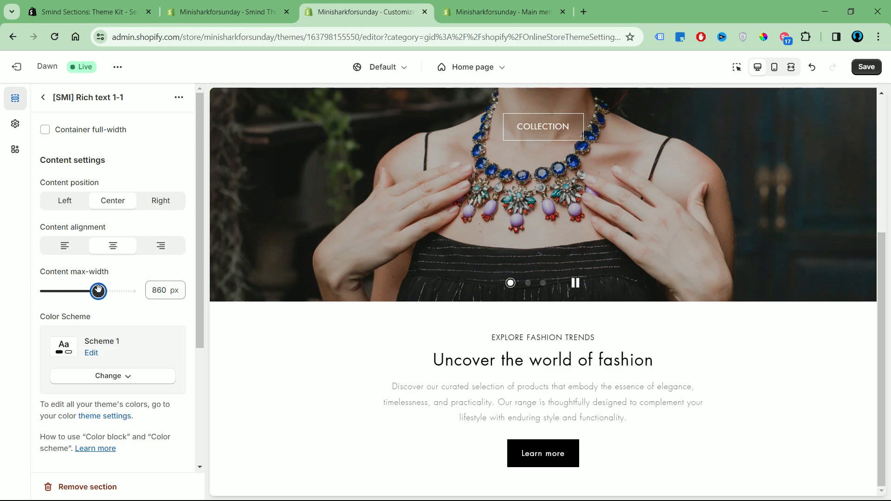
drag(102, 288, 99, 291)
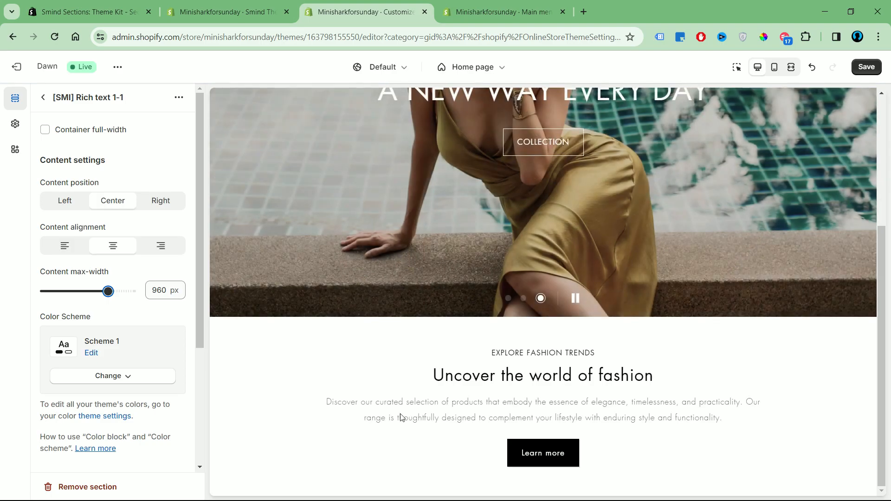
scroll(139, 353, down, 4)
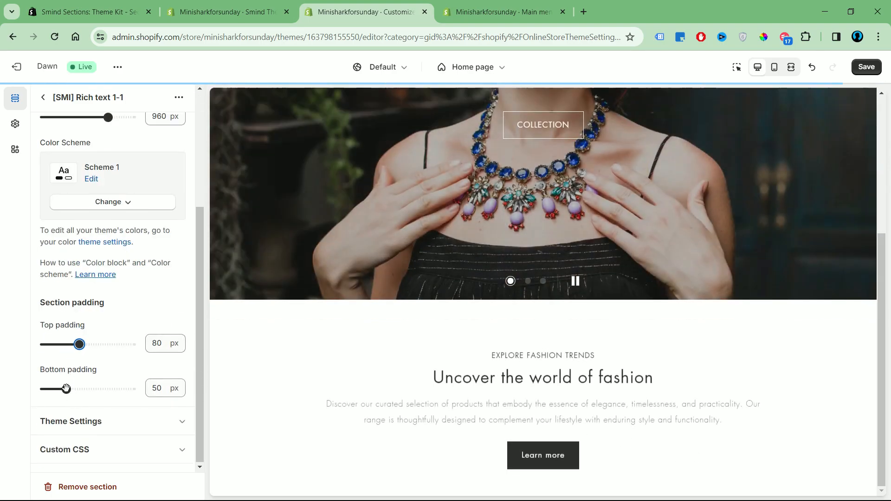
drag(67, 389, 79, 389)
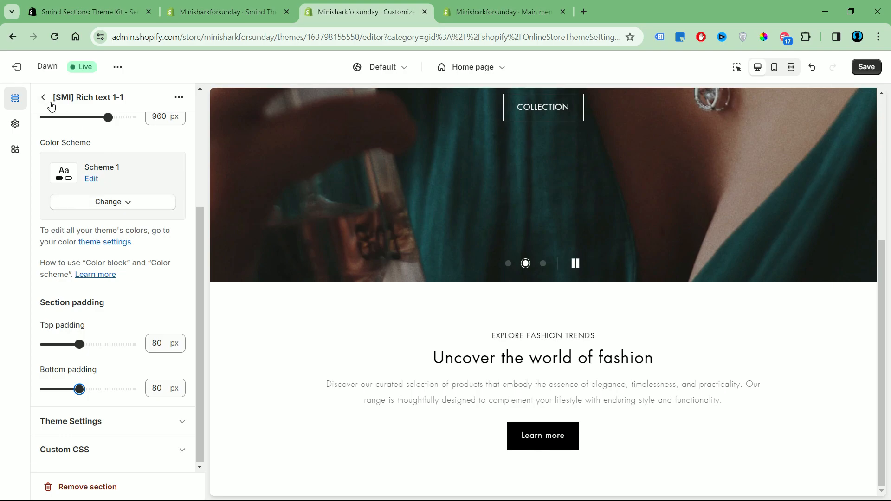
click(43, 98)
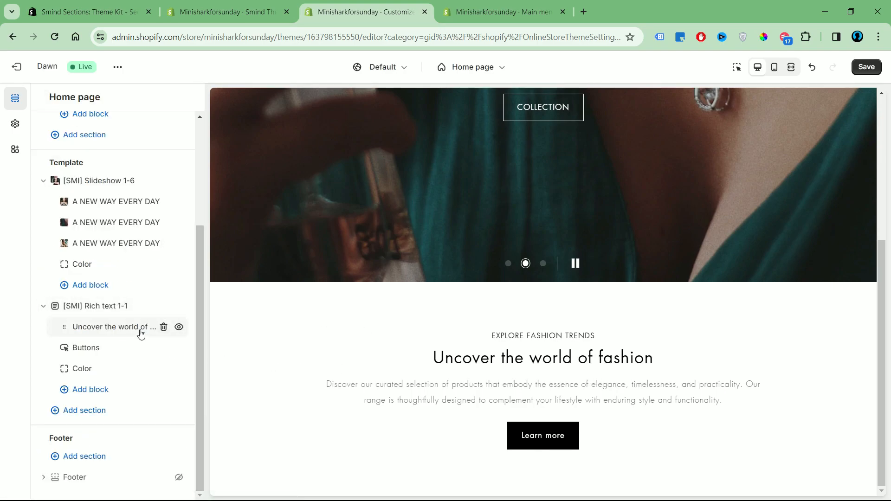
Step: Set the Rich text 1-1 section's subheading to "OVERVIEW COMPANY" and its heading to "LET THE CRYSTAL BE YOUR MUSE"
click(140, 334)
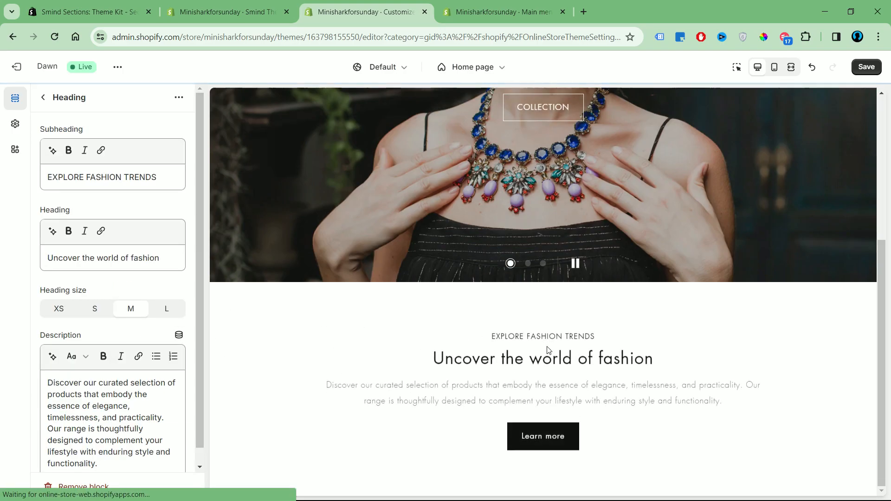
drag(157, 177, 16, 178)
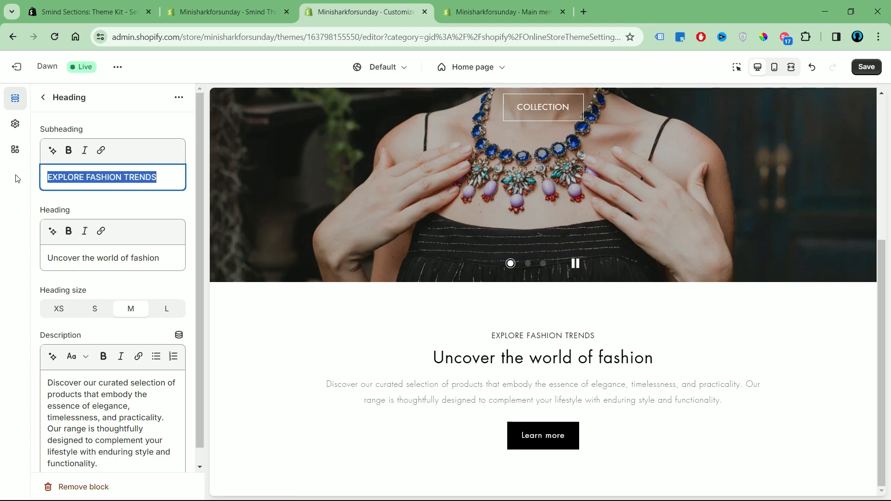
text(OVERVIEW COMPANY)
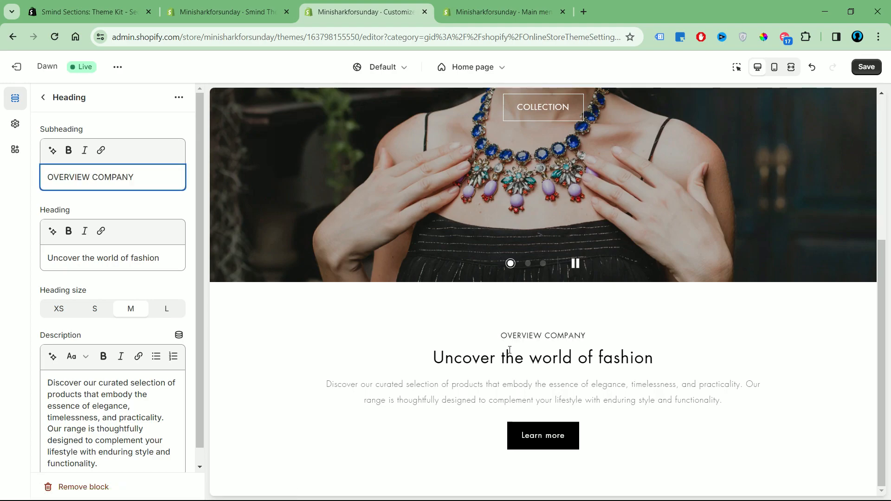
drag(166, 264, 10, 261)
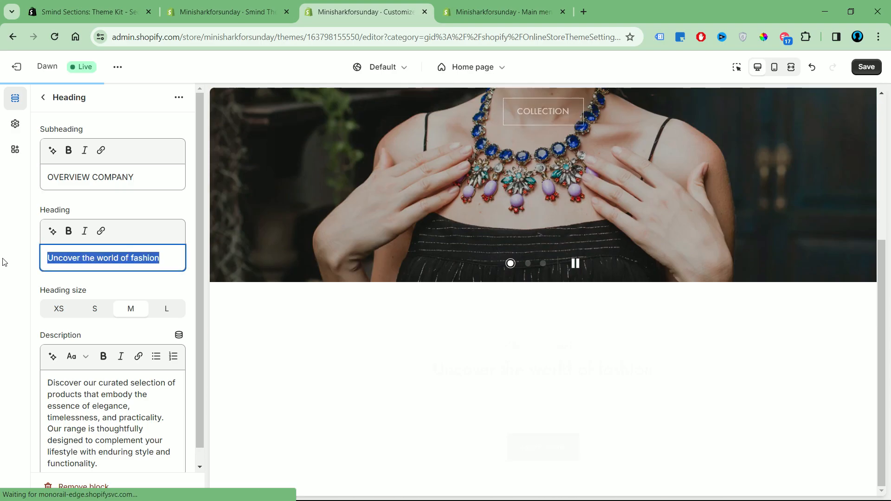
text(let the crystals be your muse.)
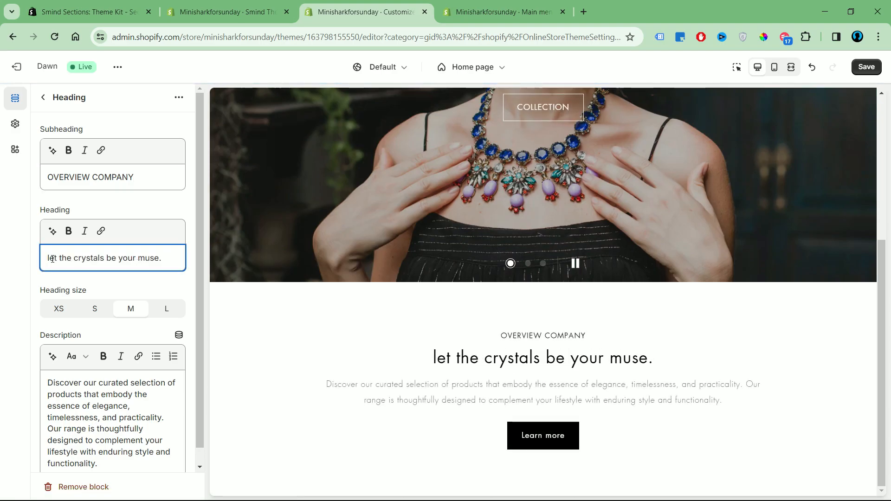
triple_click(111, 253)
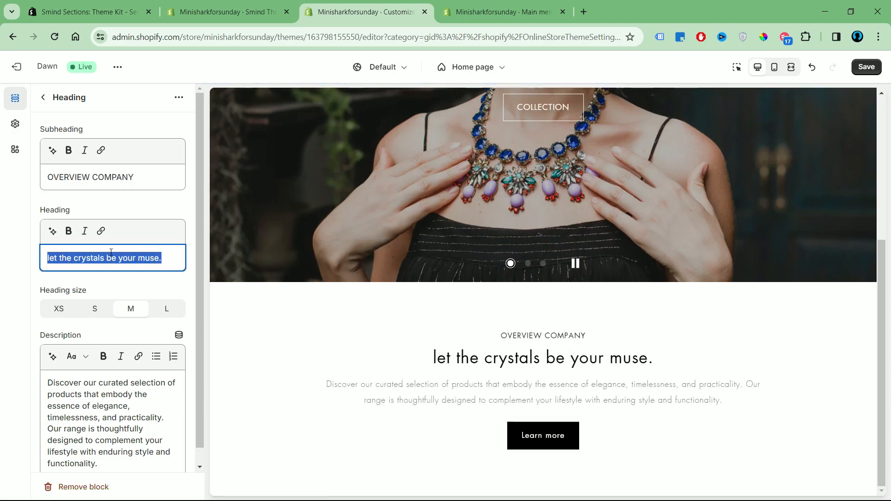
text(LET THE CRYSTAL BE THE MUS)
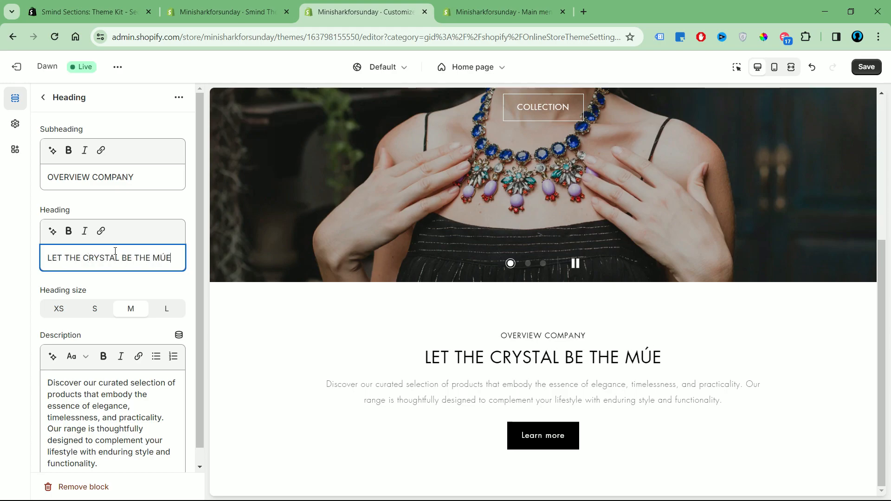
text(E)
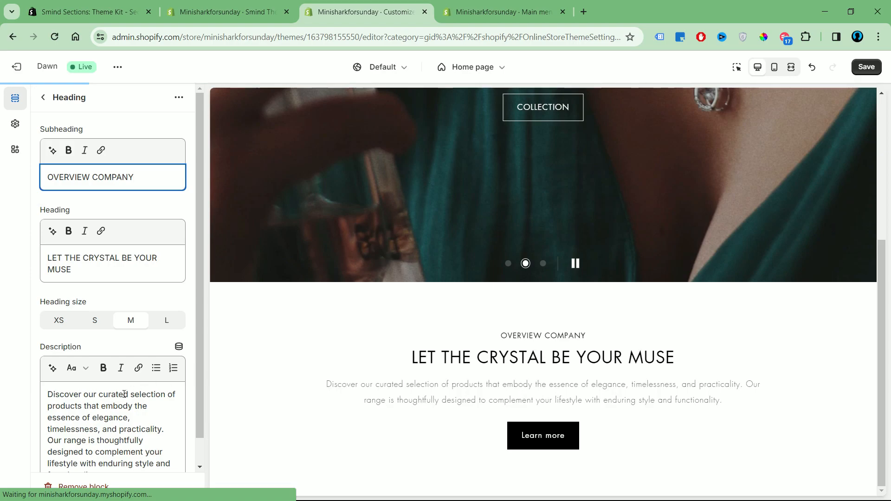
Step: Set the description to "The high vibrational power of crystals encourages us to shift our perspective, get centered in what we want and manifest our aspirations into realities."
click(115, 398)
key(ctrl+a)
text(The high vibrational power of crystals encourages us to shift our perspective, get centered in what we want and manifest our aspirations into realities.)
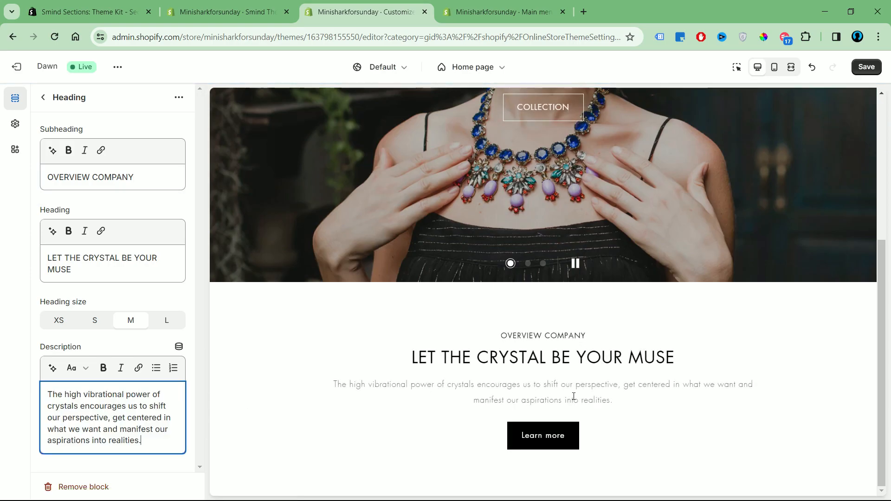
click(432, 408)
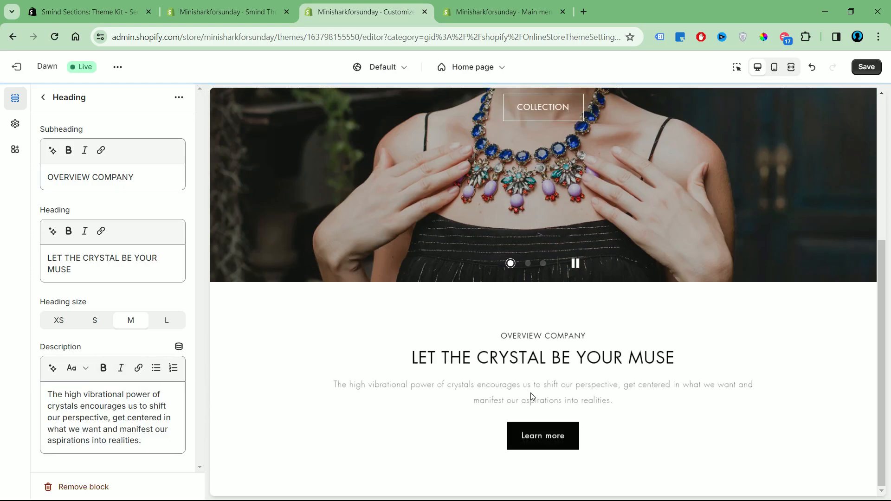
click(43, 97)
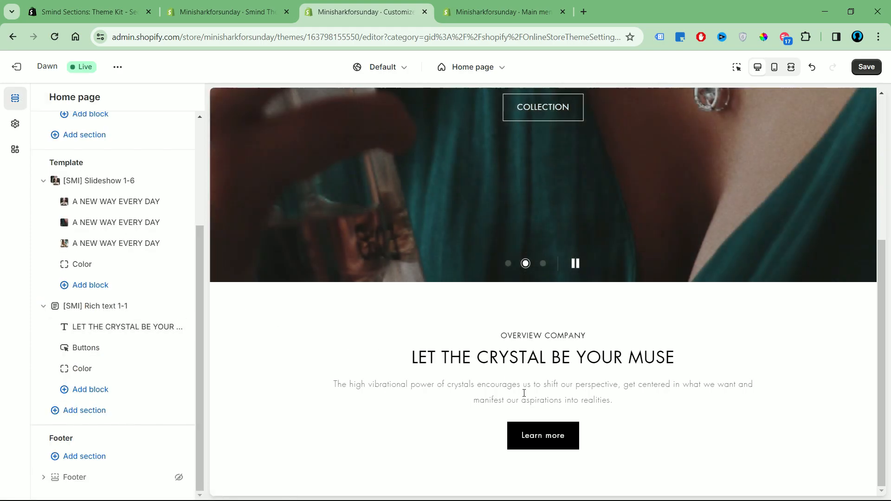
Step: Label the rich text section's first button "Our Story", link it to # and set its style to Text
click(88, 349)
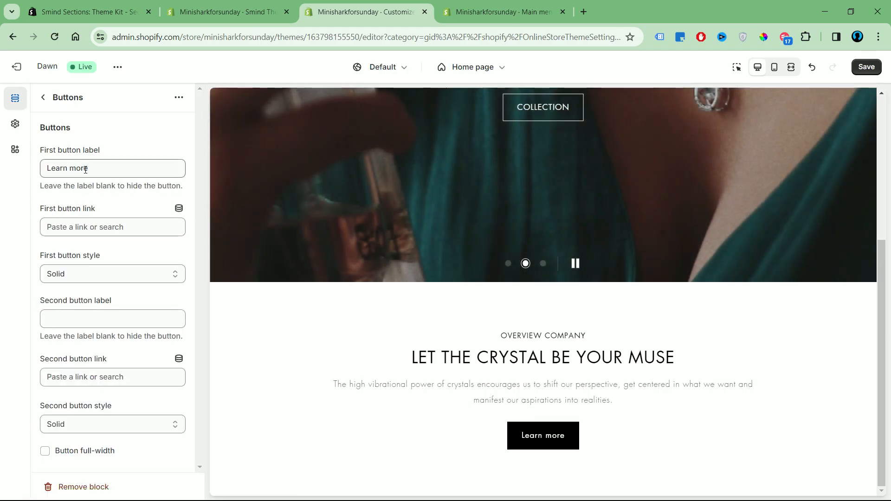
drag(86, 170, 37, 173)
text(Our Story)
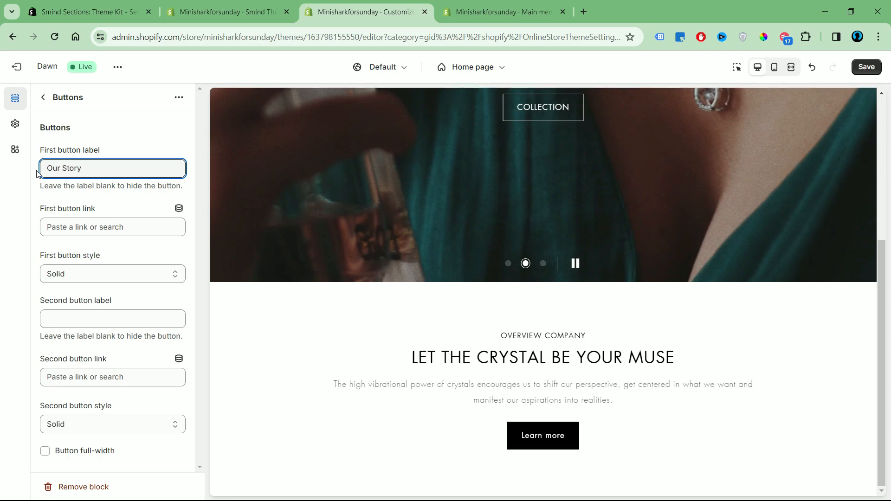
click(93, 227)
text(#)
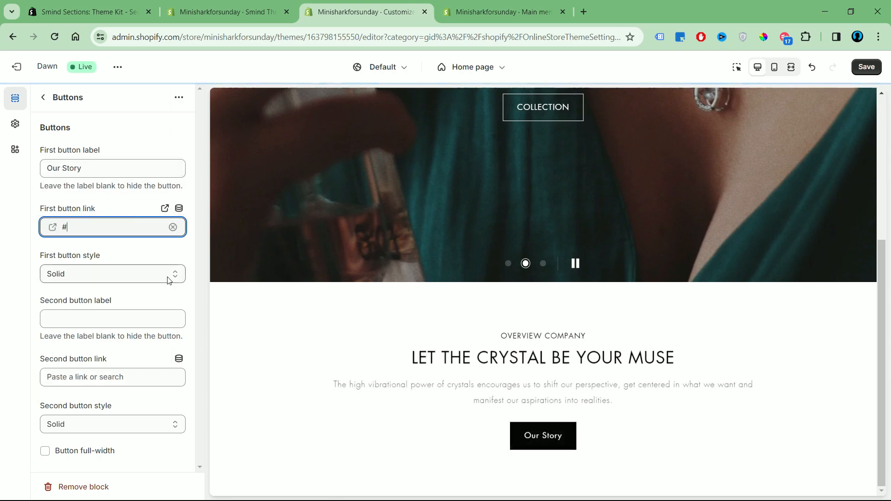
click(167, 274)
click(93, 329)
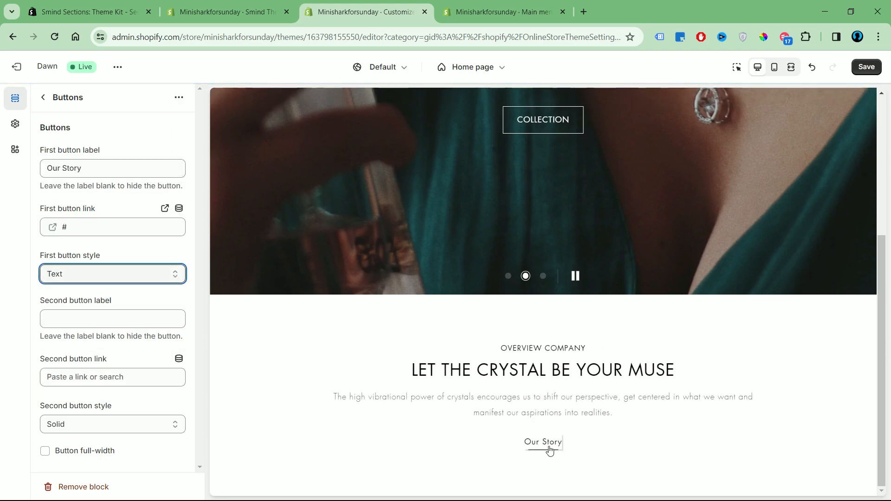
click(44, 97)
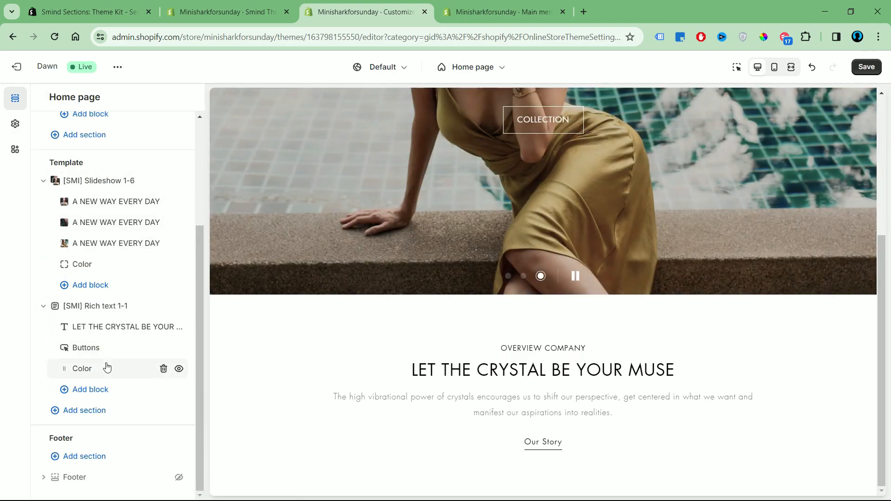
Step: Set the rich text section's background color to light peach #FFF1E7 in its Color block
click(107, 368)
click(51, 165)
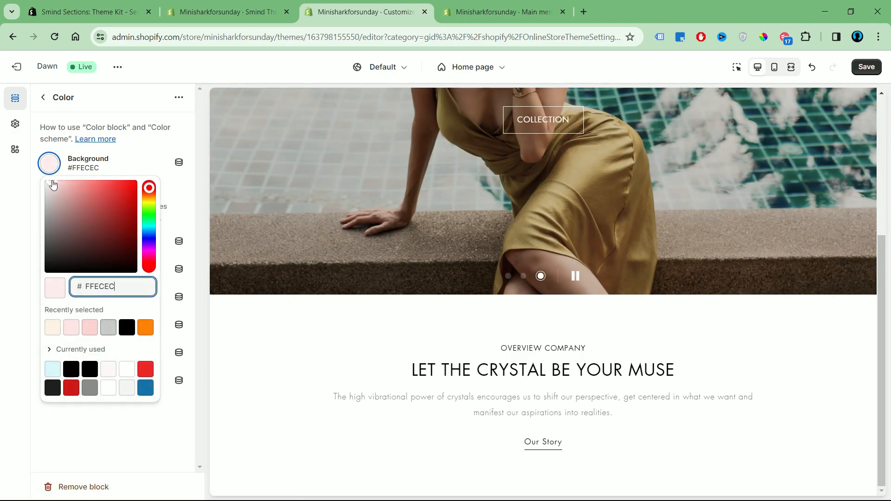
drag(53, 184, 54, 181)
click(148, 194)
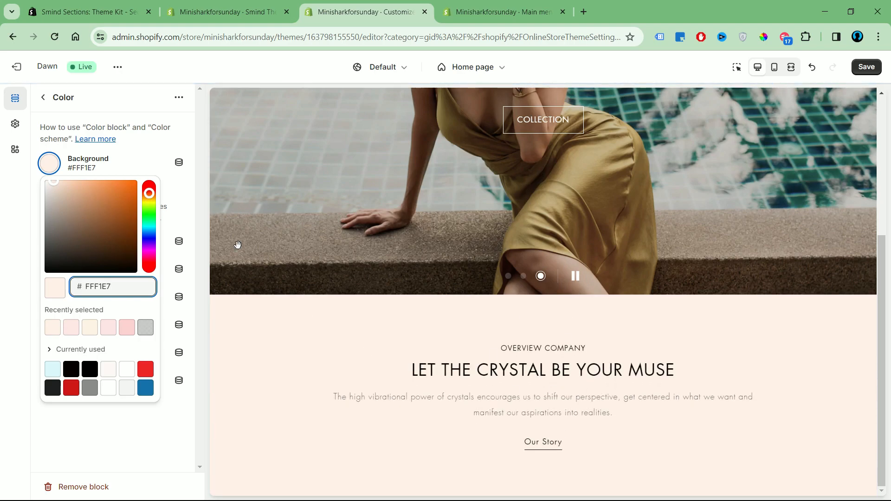
click(189, 210)
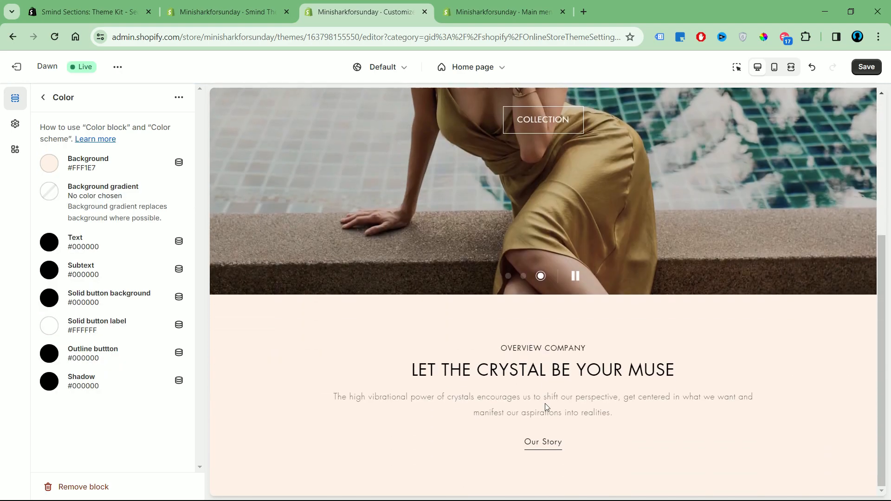
click(42, 98)
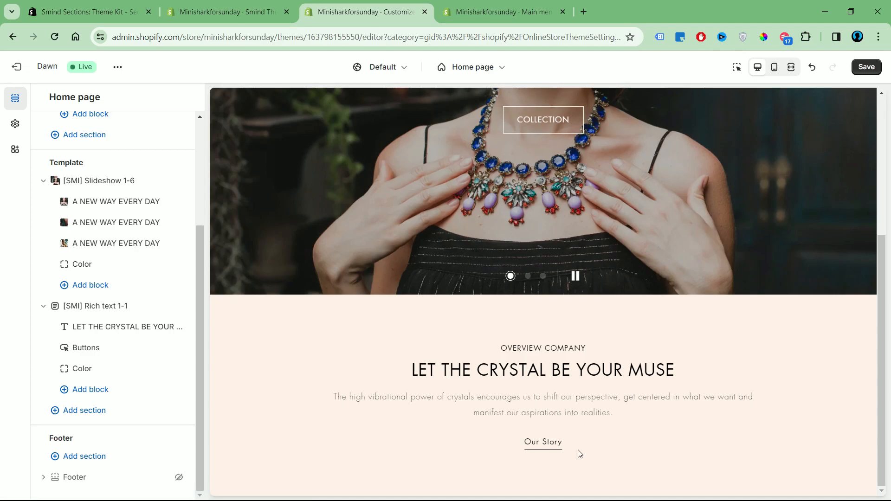
Step: Check the description text in the preview and save the home page changes
drag(396, 398, 620, 410)
click(630, 438)
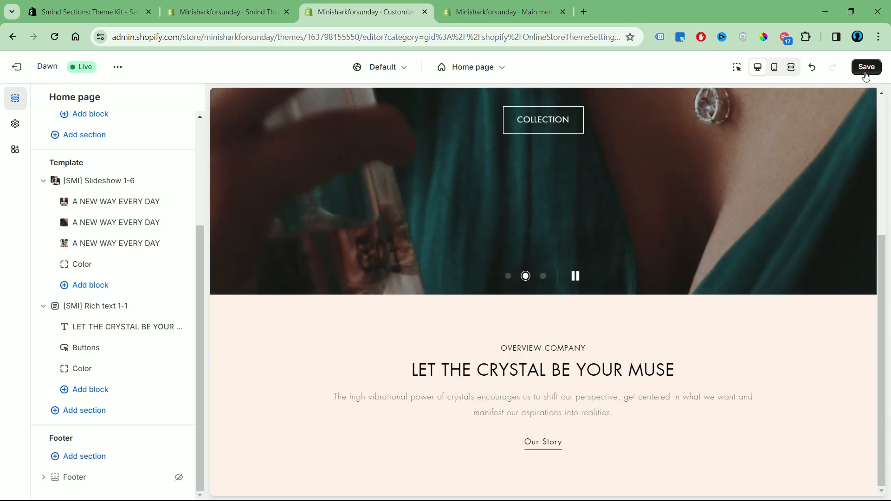
click(865, 72)
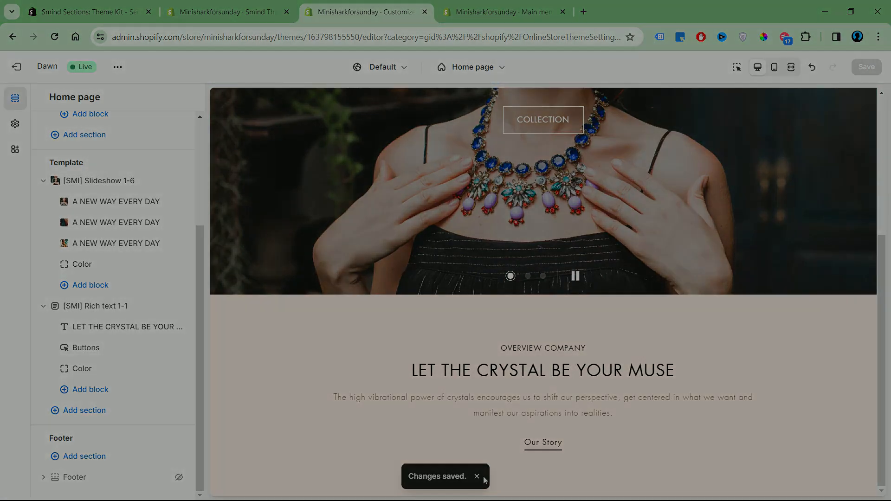
click(481, 475)
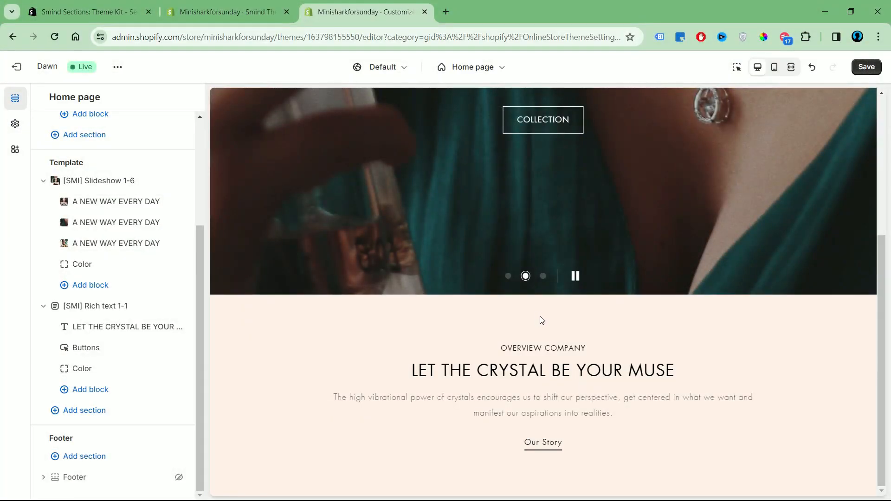
Step: Switch to the Smind Theme Sections library, filter it by Collection list, and preview the Collection list 5-2 section
click(260, 14)
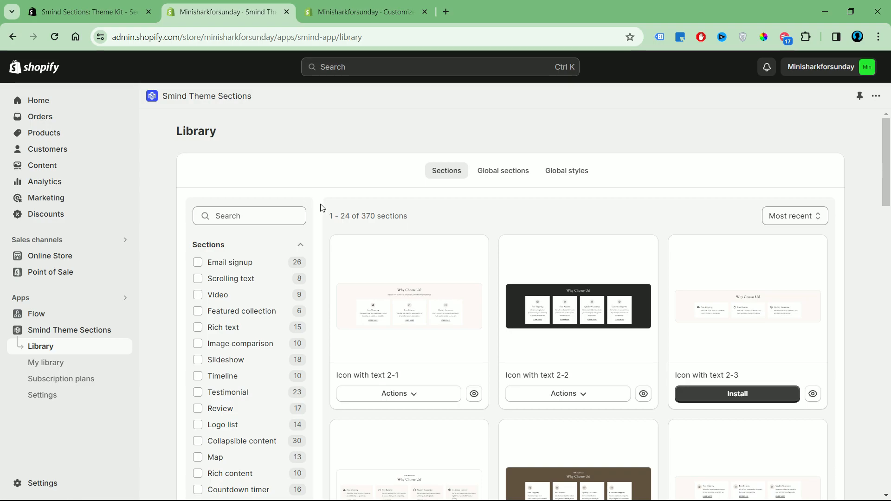
scroll(320, 207, down, 3)
click(234, 391)
drag(889, 167, 890, 420)
click(599, 450)
click(599, 444)
scroll(774, 329, up, 3)
scroll(774, 329, up, 20)
scroll(447, 330, down, 10)
click(474, 226)
click(810, 152)
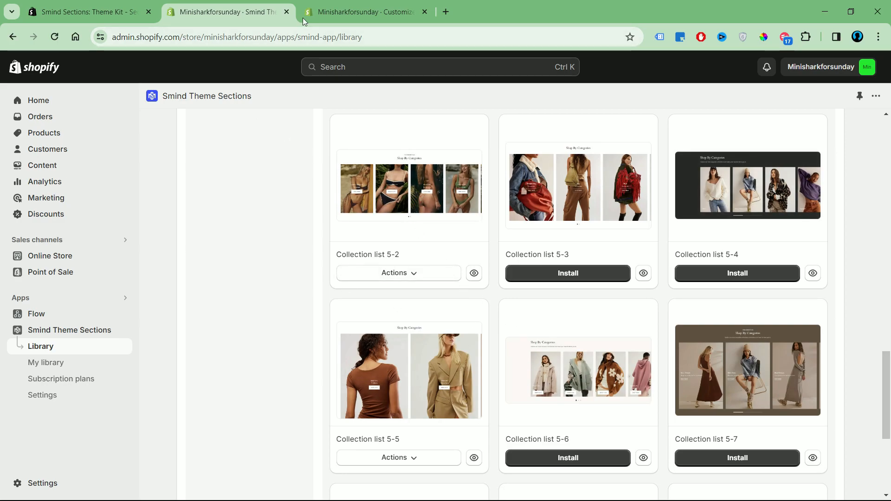
Step: Return to the theme editor and add the [SMI] Collection list 5-2 section below the rich text section
click(302, 14)
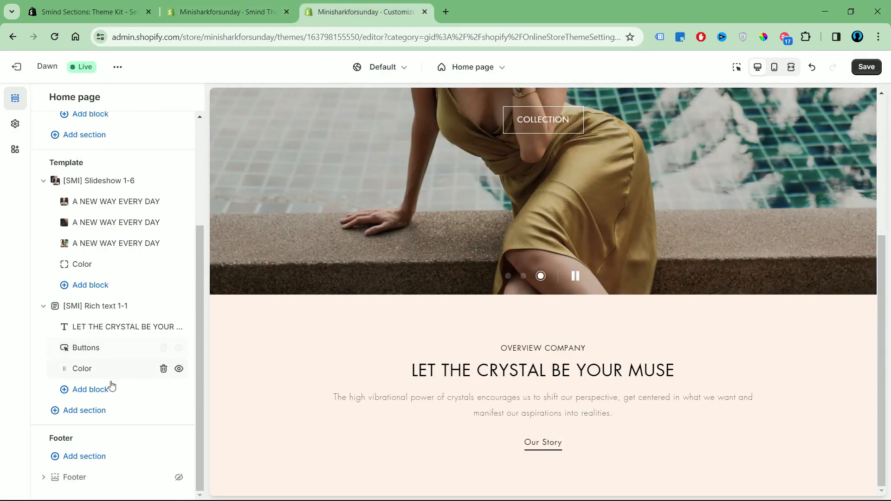
click(92, 412)
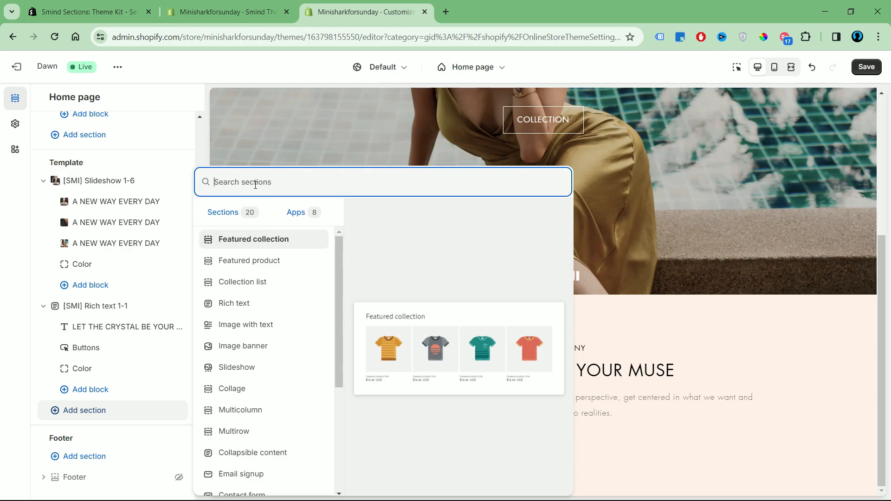
text(Collection)
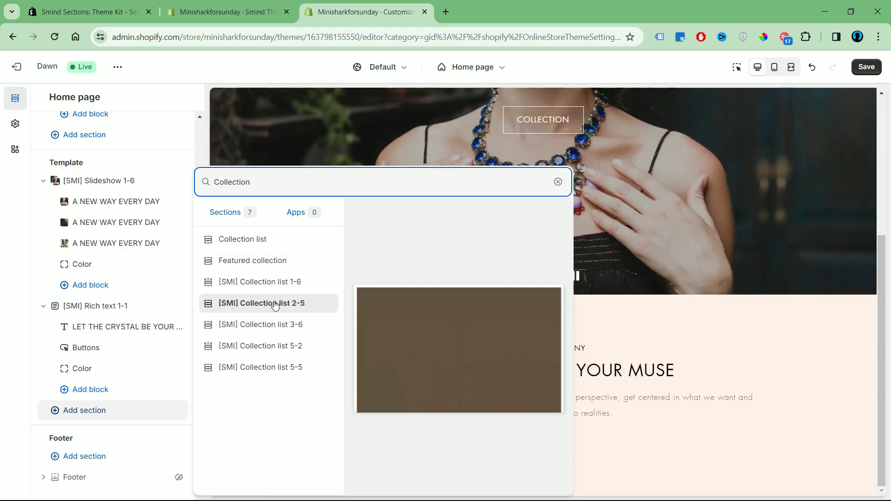
click(260, 346)
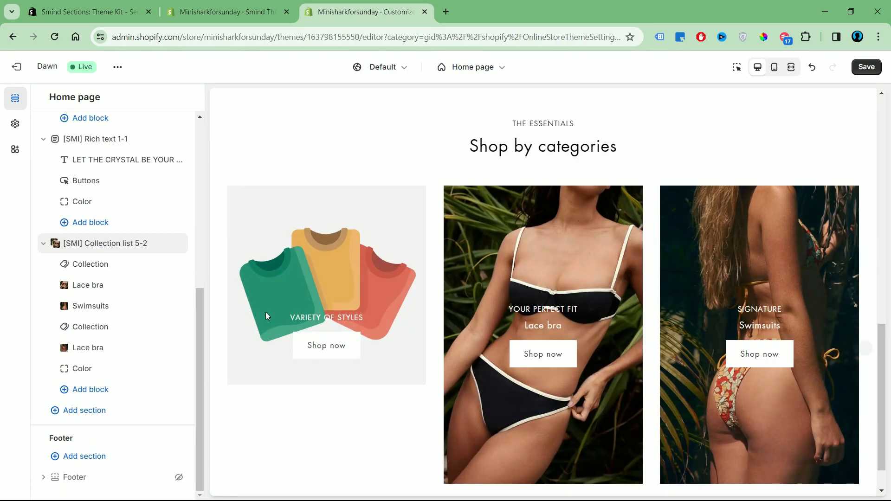
Step: Delete both Collection blocks and both Lace bra blocks from the Collection list 5-2 section, keeping only Swimsuits and Color
scroll(792, 364, down, 1)
click(544, 464)
click(533, 465)
click(164, 266)
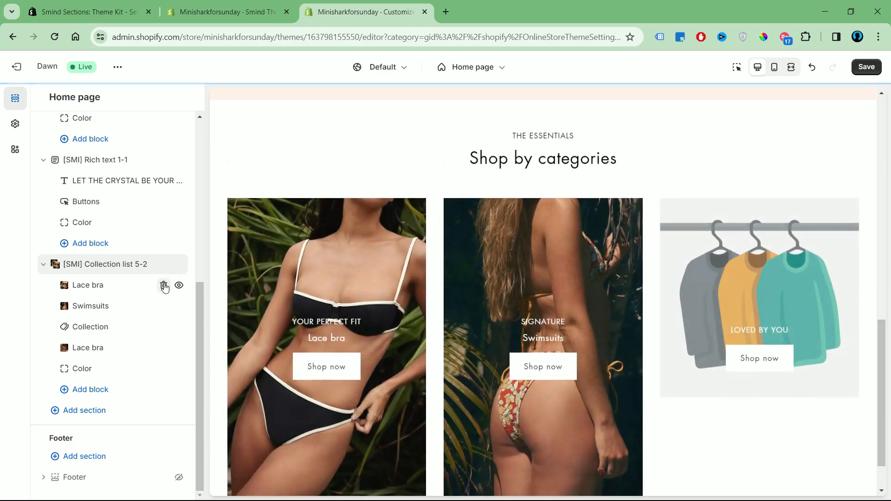
click(163, 285)
click(163, 327)
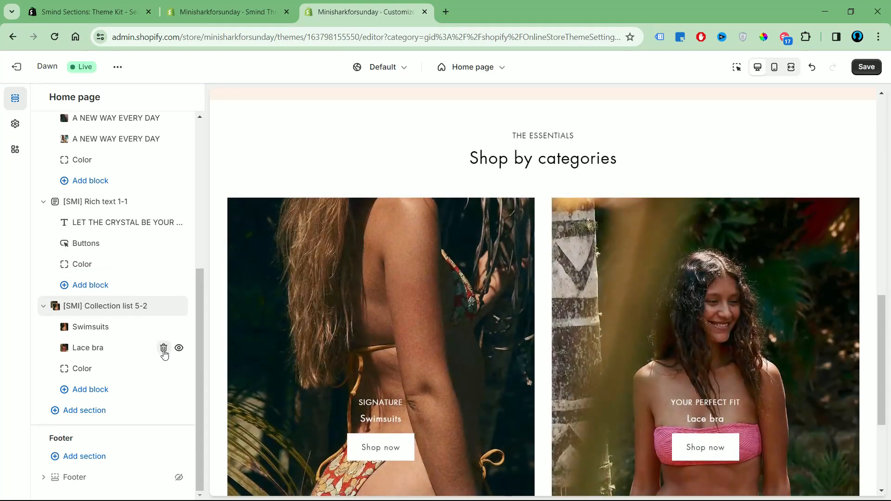
click(164, 352)
Step: Start creating a new collection from the Swimsuits block's collection selection
scroll(663, 354, down, 8)
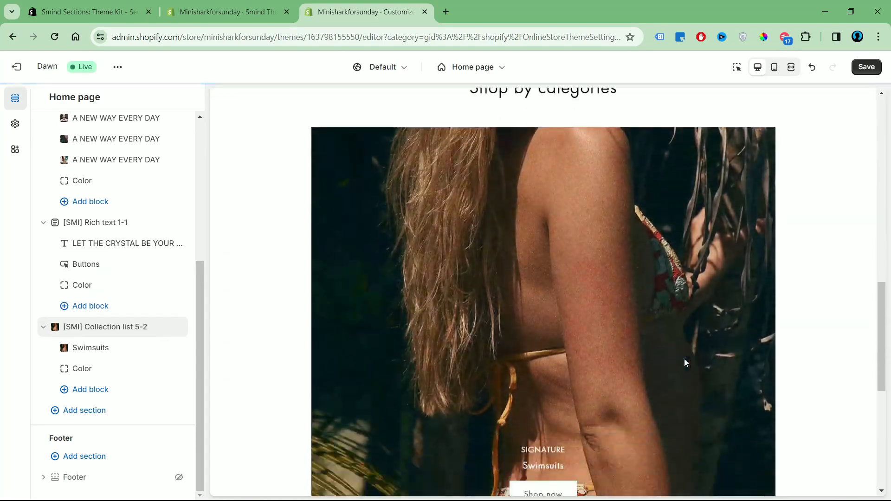
scroll(496, 324, up, 3)
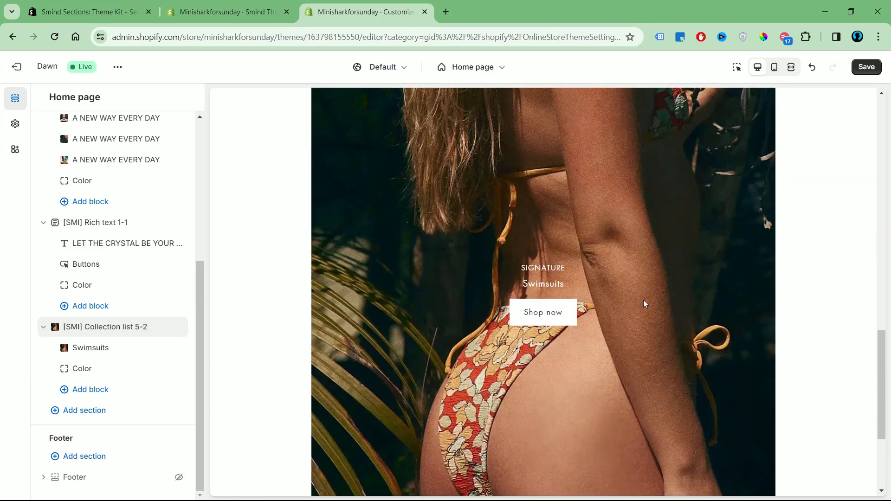
scroll(596, 314, up, 2)
click(106, 348)
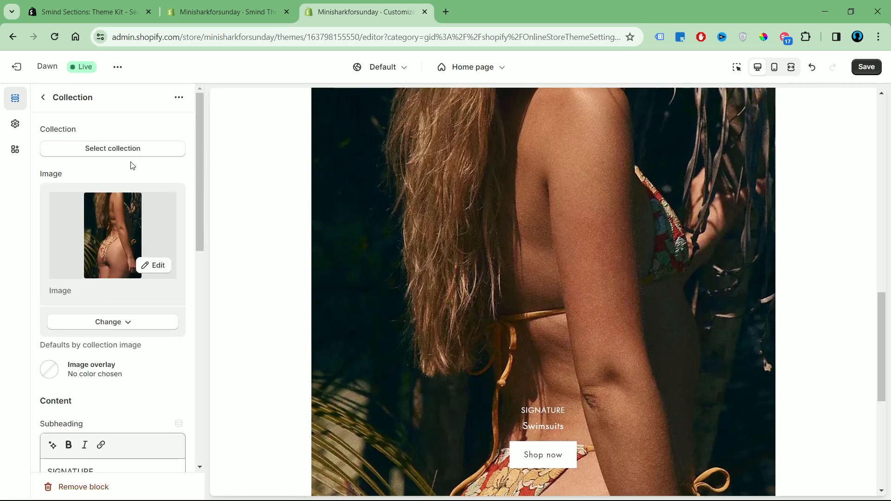
click(131, 149)
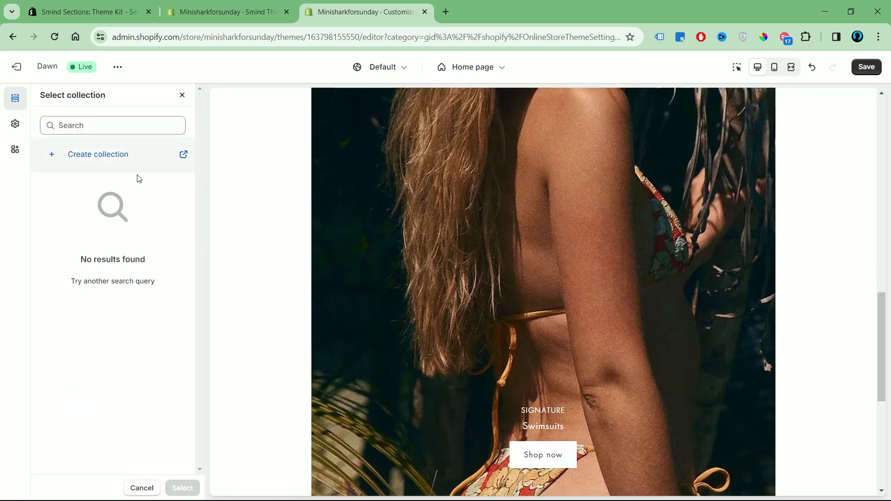
click(103, 163)
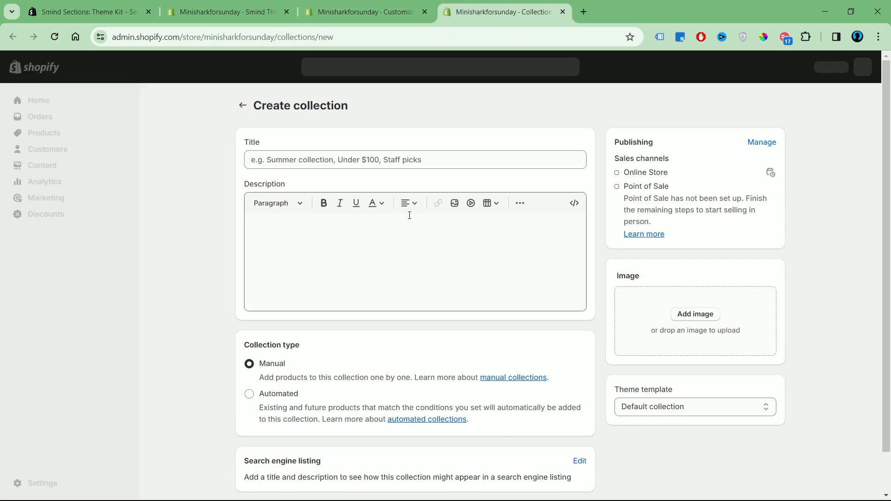
Step: Title the new collection "Collection 1" and save it
click(416, 159)
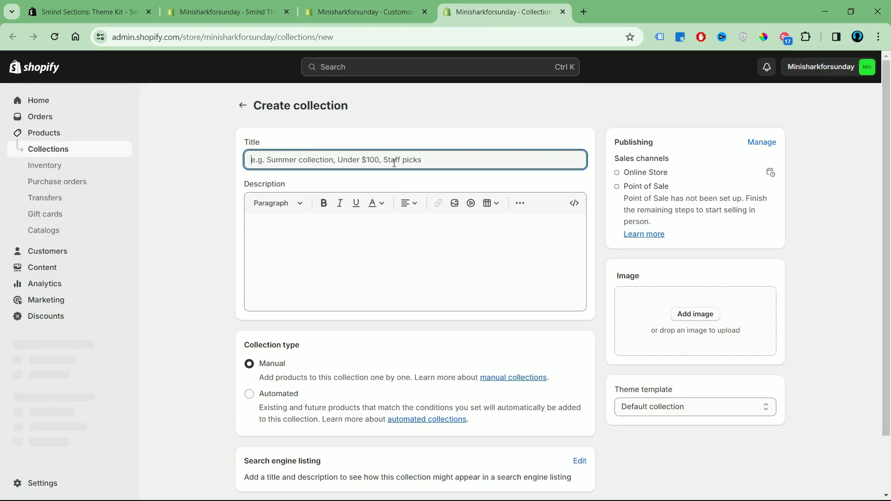
text(Collection)
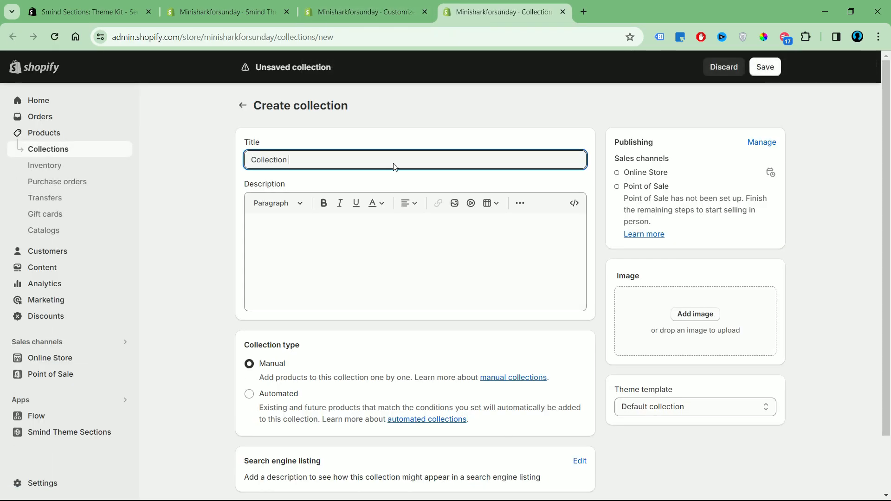
scroll(382, 318, down, 2)
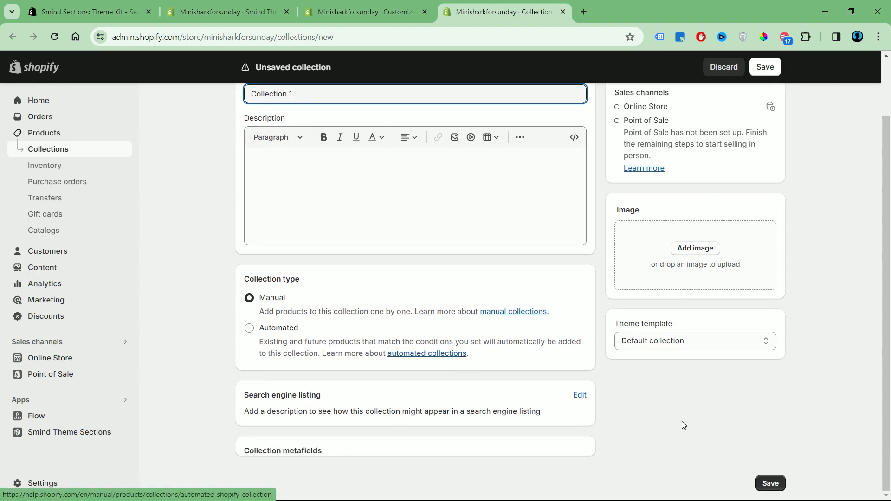
click(770, 483)
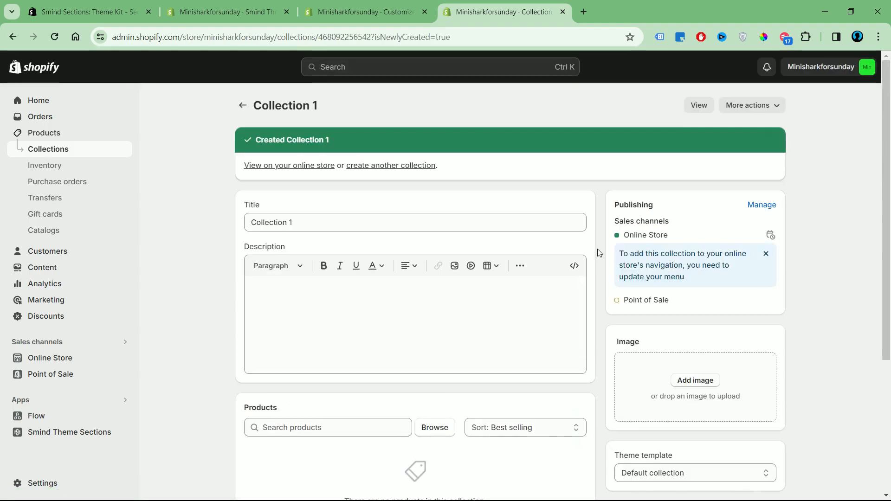
Step: Add the products Amethyst Touchstone, Amethyst Touchstone 1, Amethyst Touchstone 2 and Amethyst Touchstone 3 to Collection 1
scroll(598, 249, down, 3)
scroll(580, 274, up, 1)
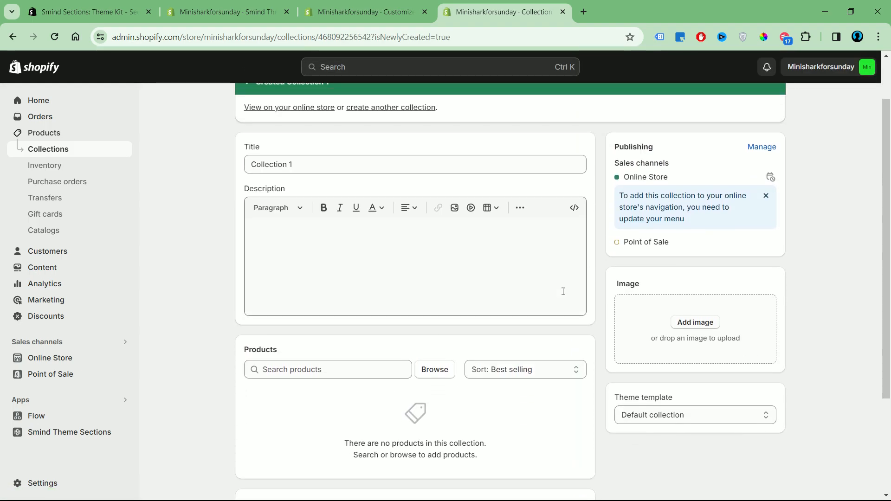
click(435, 370)
click(275, 253)
click(276, 287)
click(275, 320)
click(275, 221)
click(598, 393)
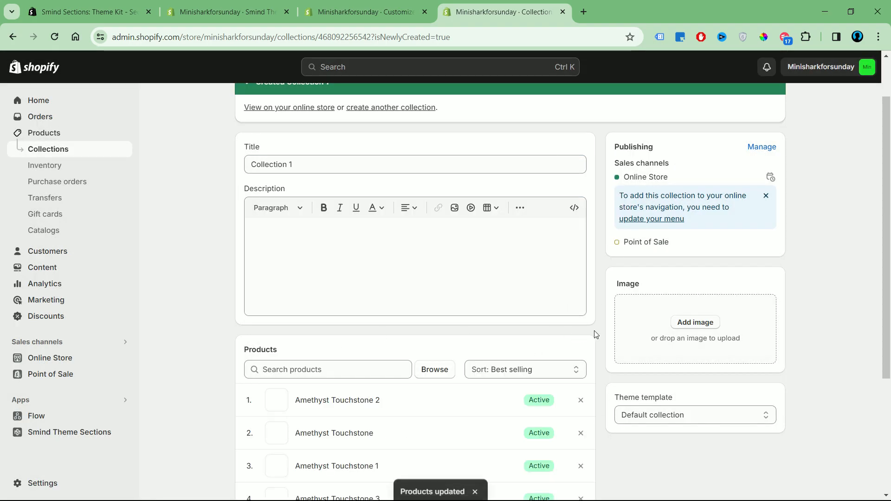
scroll(594, 330, down, 4)
scroll(676, 425, up, 5)
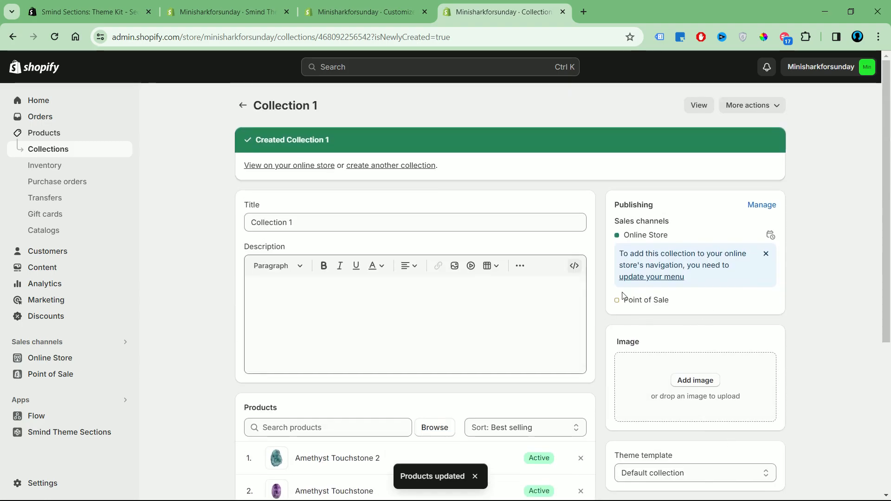
Step: Return to the theme editor, save the home page changes and reload the editor
click(367, 14)
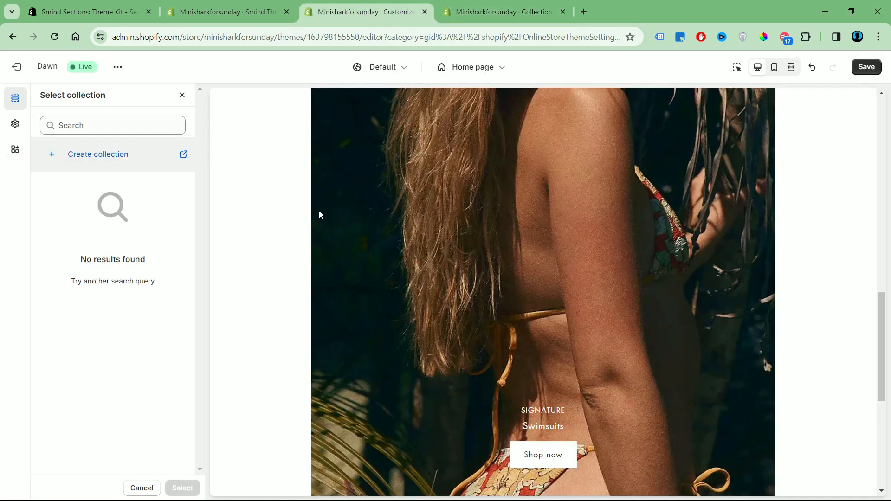
click(876, 71)
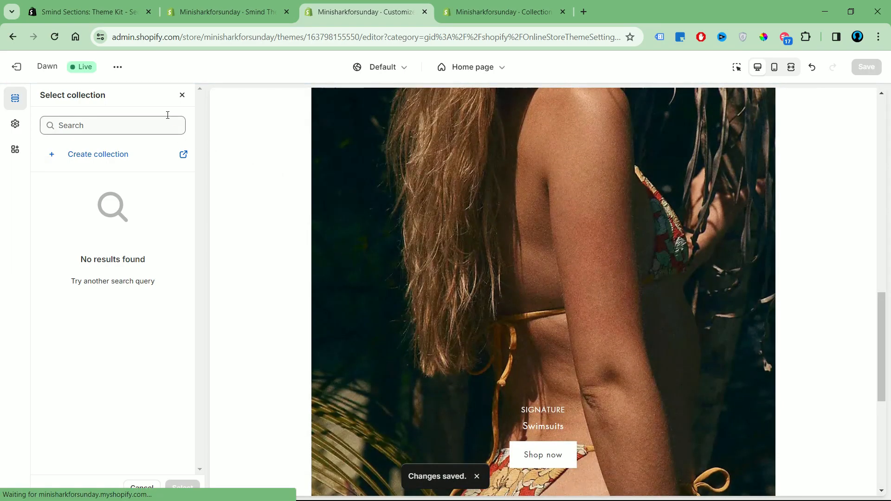
click(56, 38)
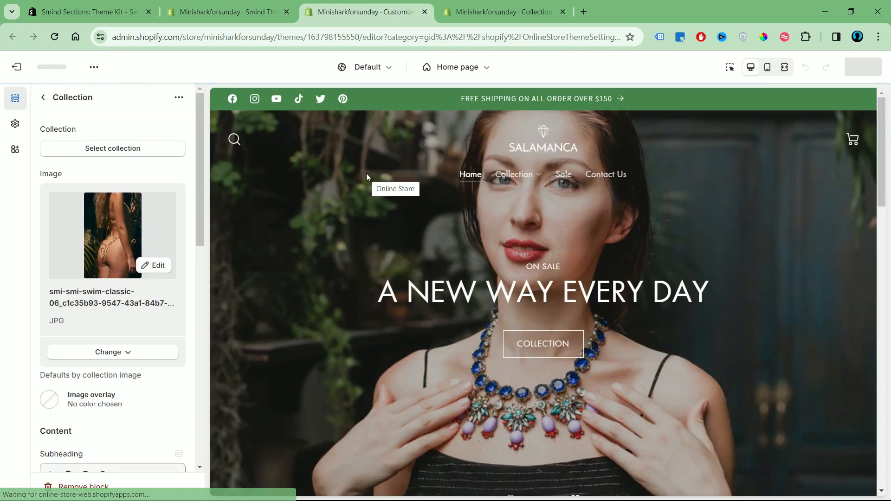
Step: Assign Collection 1 to the open Collection block
click(153, 149)
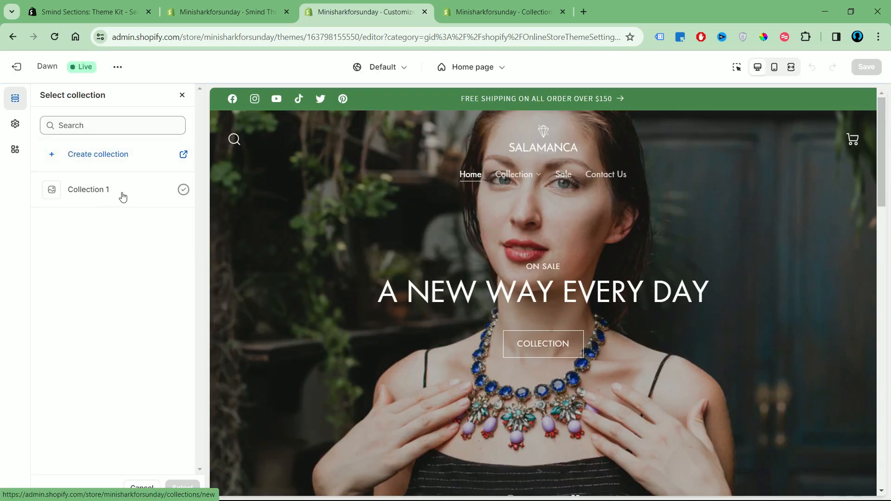
click(117, 195)
click(197, 489)
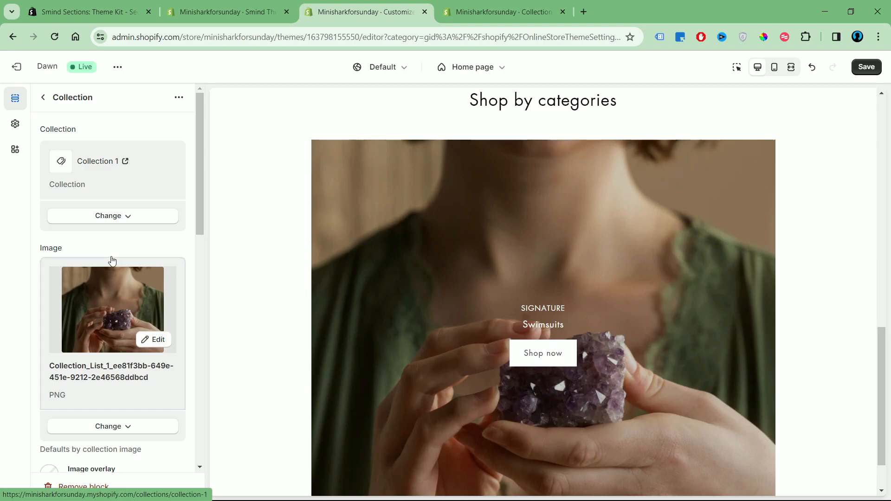
Step: Change the Collection block's subheading to "COMING SOON"
scroll(113, 263, down, 5)
scroll(108, 271, down, 3)
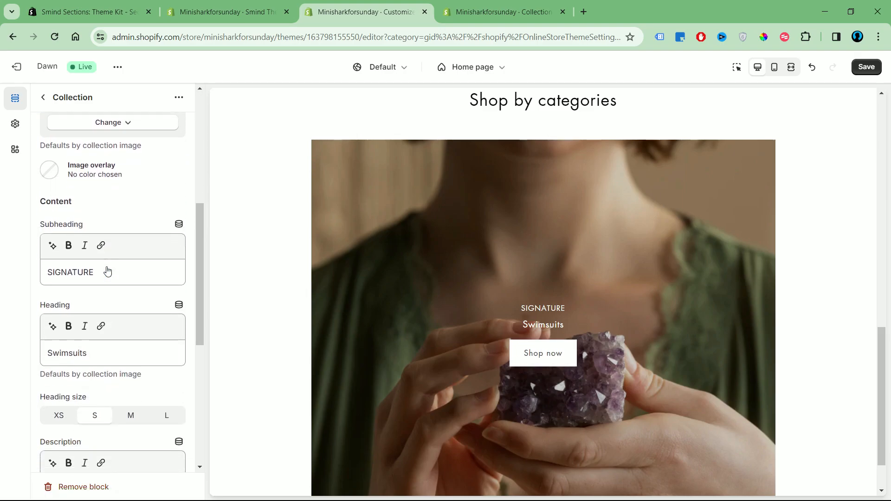
double_click(89, 231)
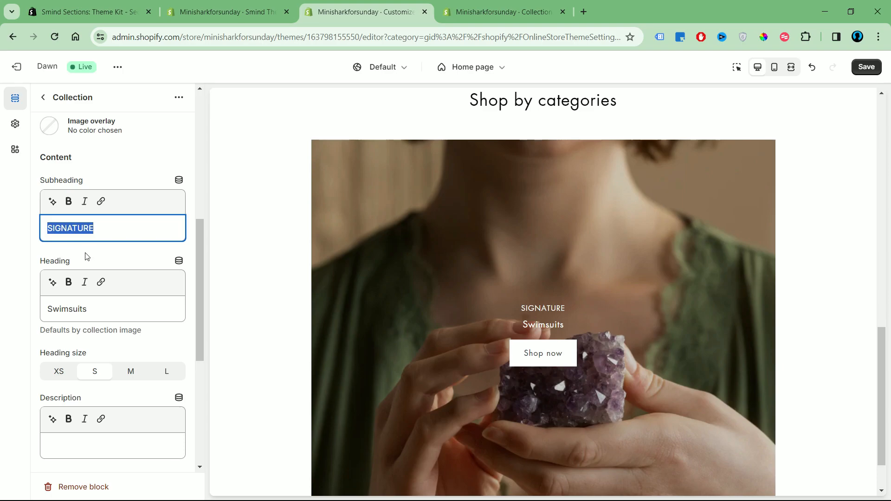
text(COMING SOON)
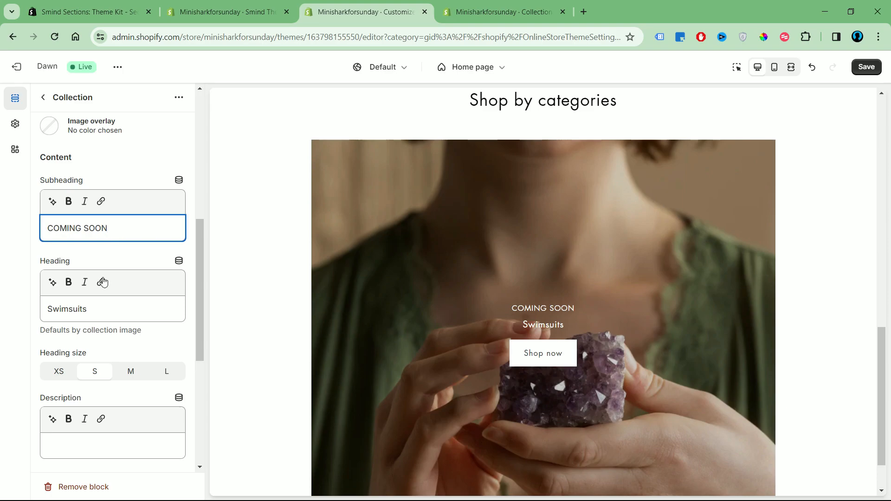
Step: Change the block's heading to "20% OFF CRYSTAL TOUCHSTONES" and set its heading size to L
double_click(67, 309)
text(20%)
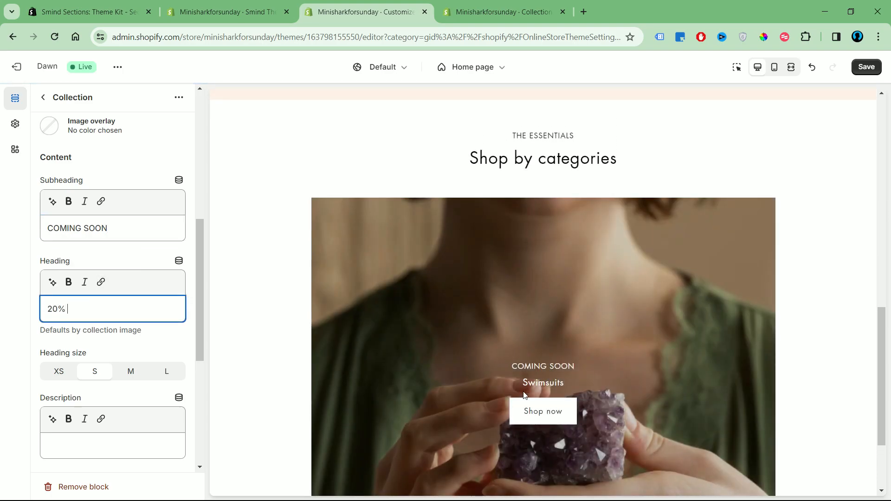
text( OFF CRYSTAL TOUCHSTONES)
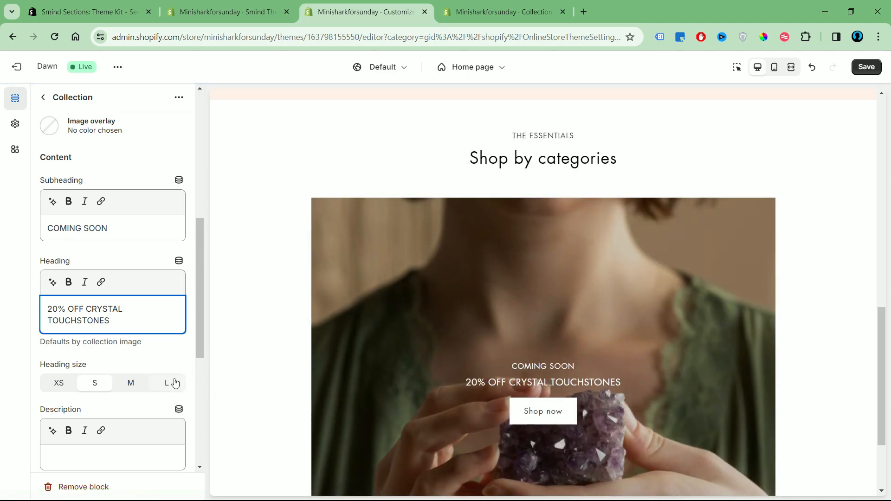
click(183, 382)
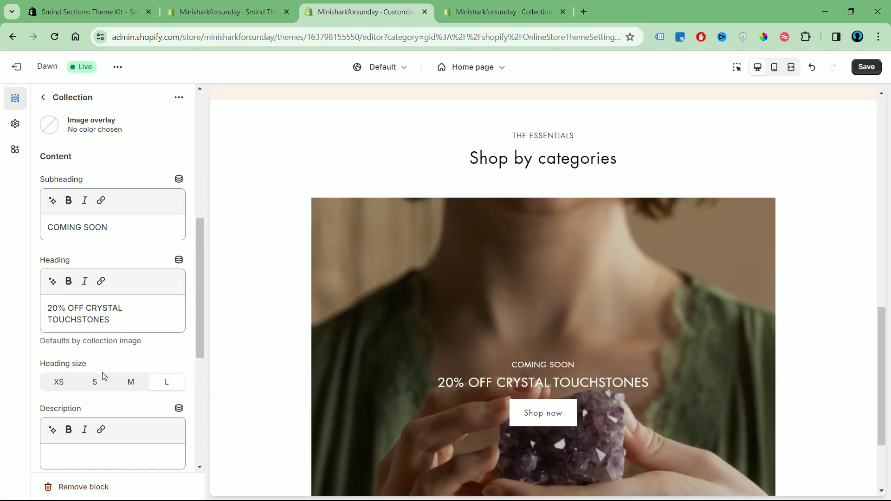
Step: Set the block's button label to "EXPLORE" and its button style to Outline
scroll(102, 376, down, 3)
scroll(103, 376, down, 1)
click(160, 337)
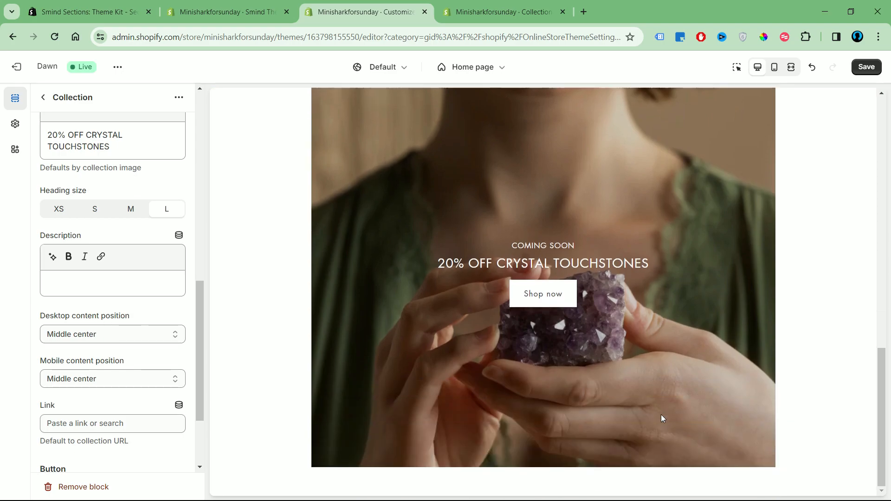
click(139, 390)
scroll(169, 361, down, 3)
drag(178, 394, 10, 389)
text(EXPLORE)
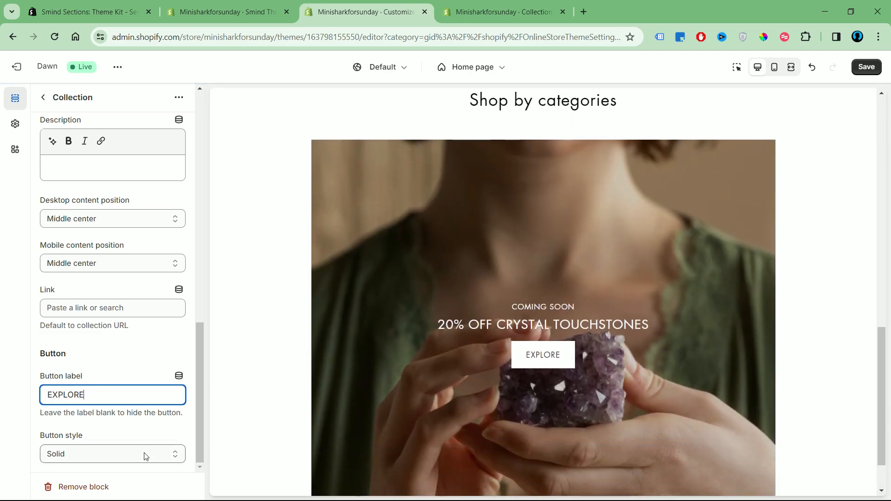
click(145, 456)
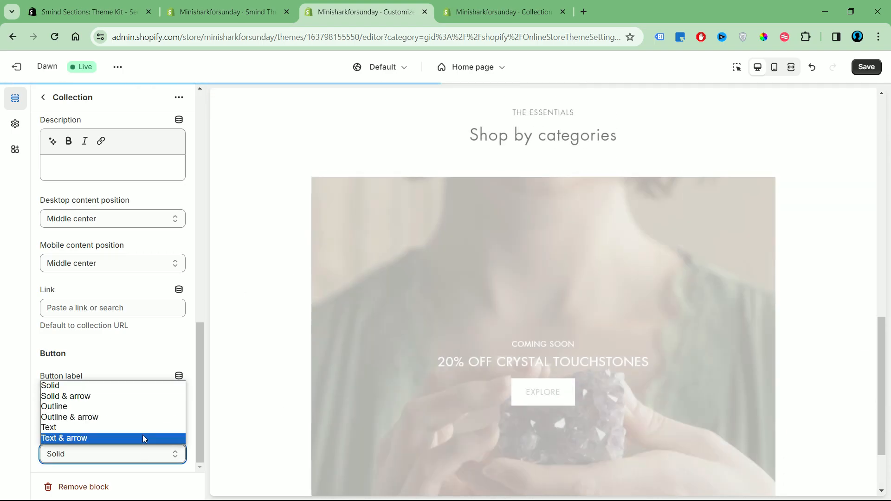
click(139, 406)
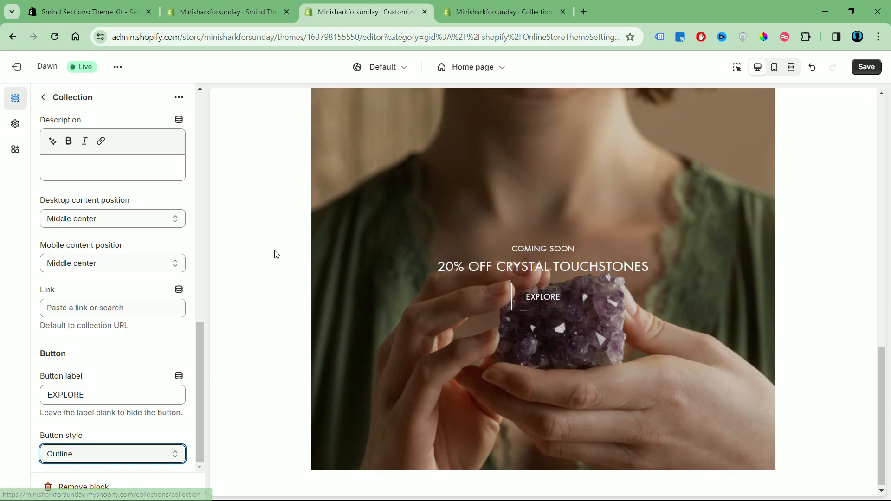
Step: Duplicate the customized Collection block and open the settings of the copy
scroll(157, 246, up, 5)
scroll(157, 246, up, 5)
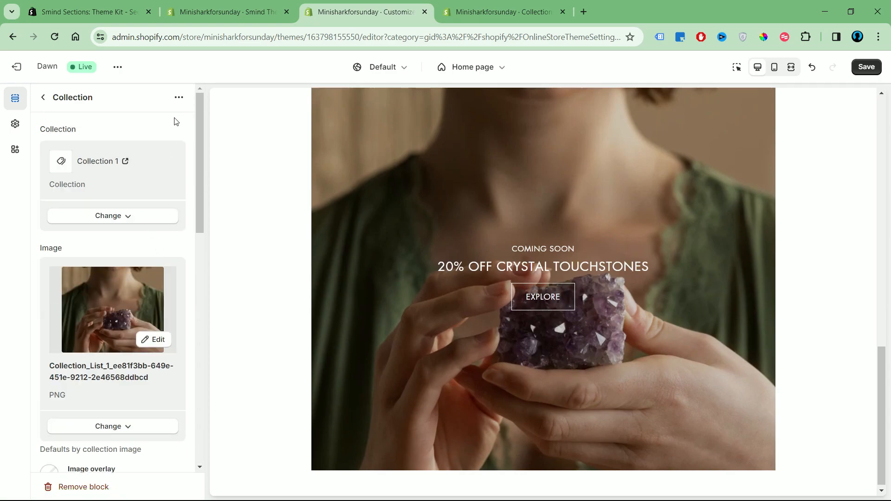
click(177, 103)
click(199, 121)
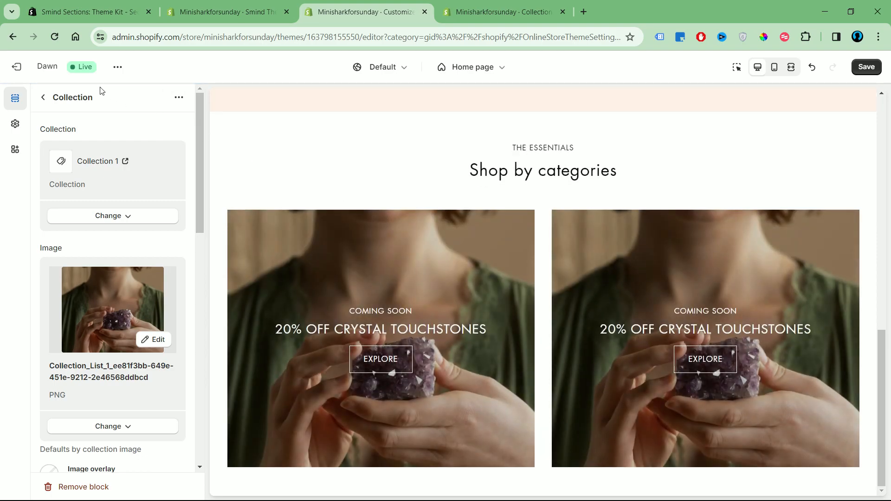
click(46, 99)
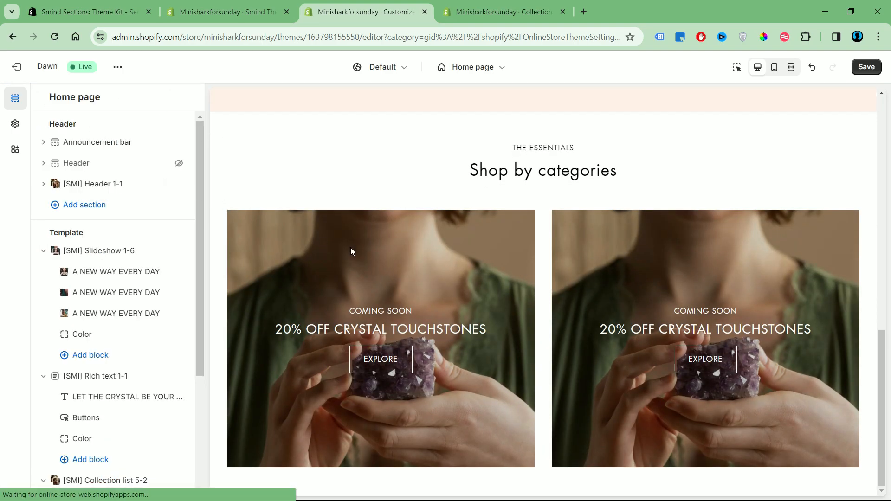
scroll(133, 348, down, 4)
click(133, 347)
click(115, 215)
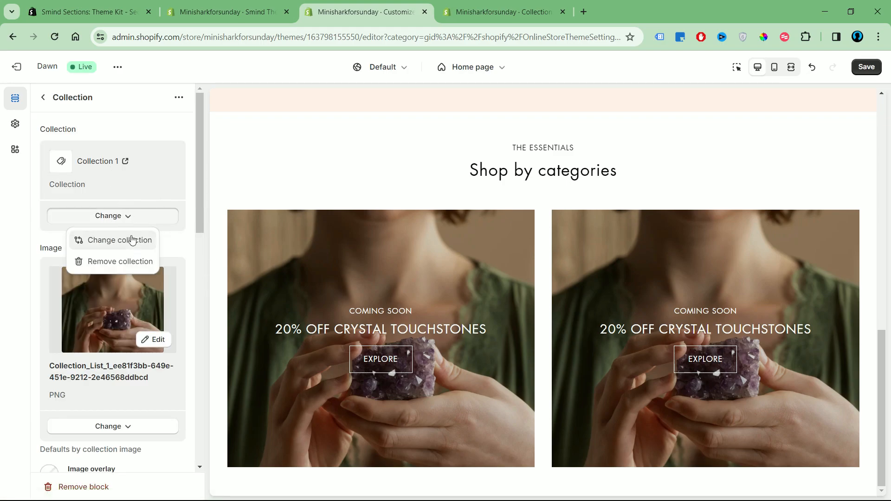
click(131, 240)
click(182, 97)
Step: Replace the duplicated block's image with the Collection_List_2 earring image from the store library
click(122, 321)
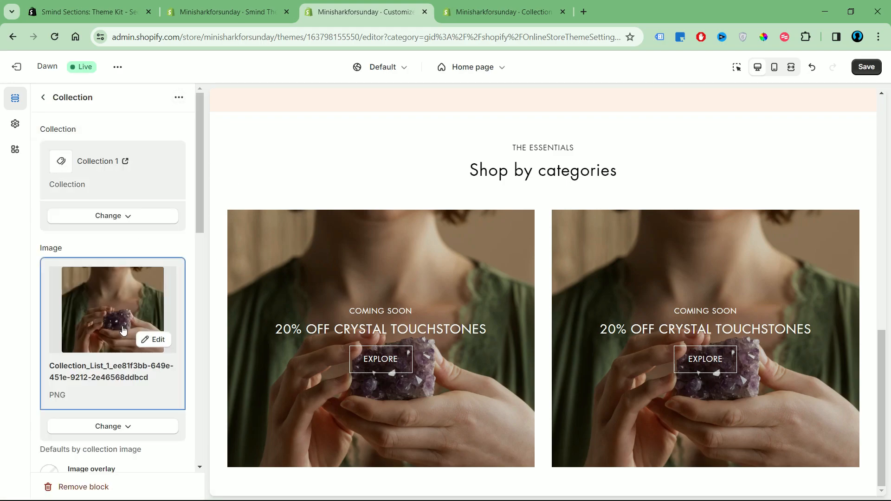
scroll(562, 292, down, 6)
scroll(561, 292, down, 12)
click(423, 286)
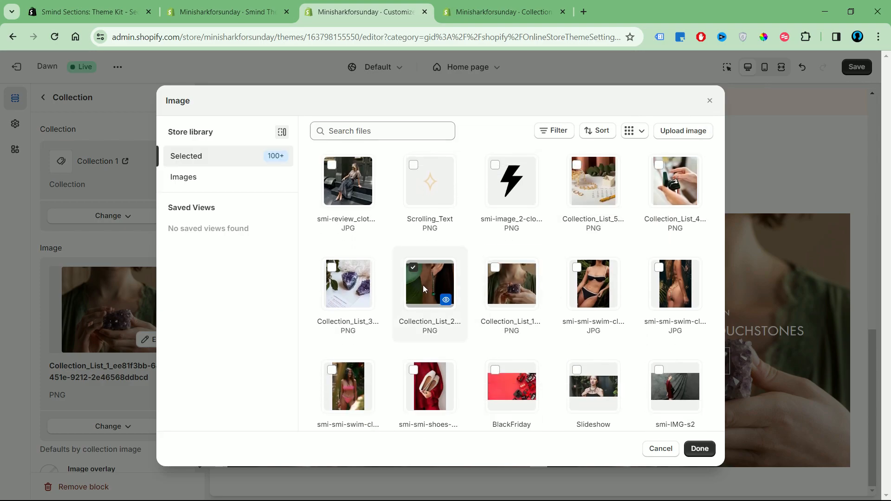
click(702, 452)
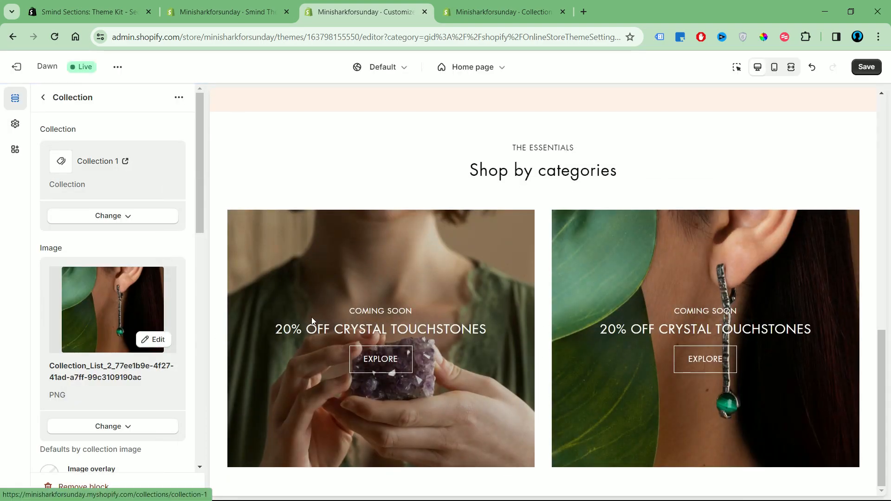
Step: Set the duplicated block's subheading to "HOT DEALS" and its heading to "NEW ARRIVAL"
scroll(140, 325, down, 6)
triple_click(92, 285)
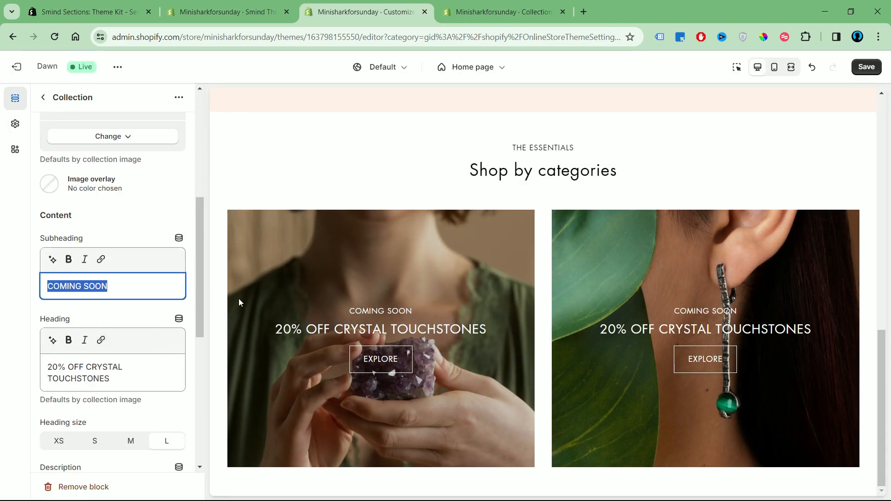
text(HOT DEALS)
drag(117, 382, 41, 368)
text(NEW ARRIVAL)
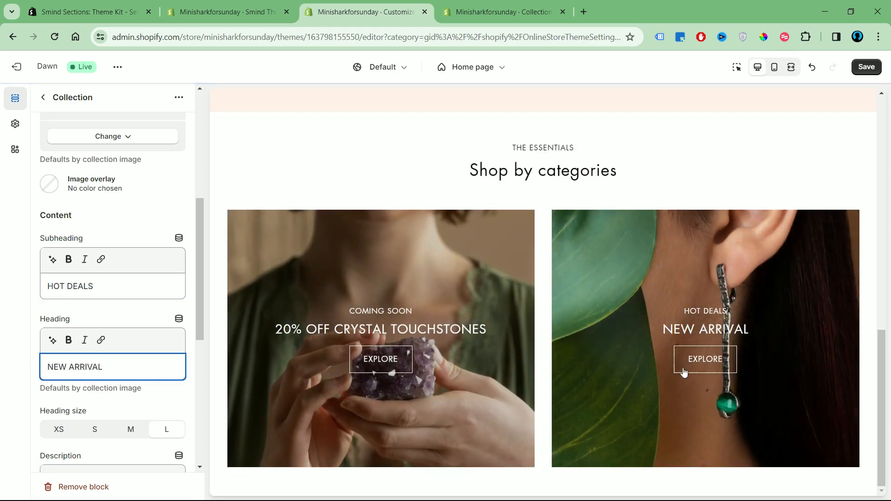
scroll(155, 352, down, 6)
click(43, 97)
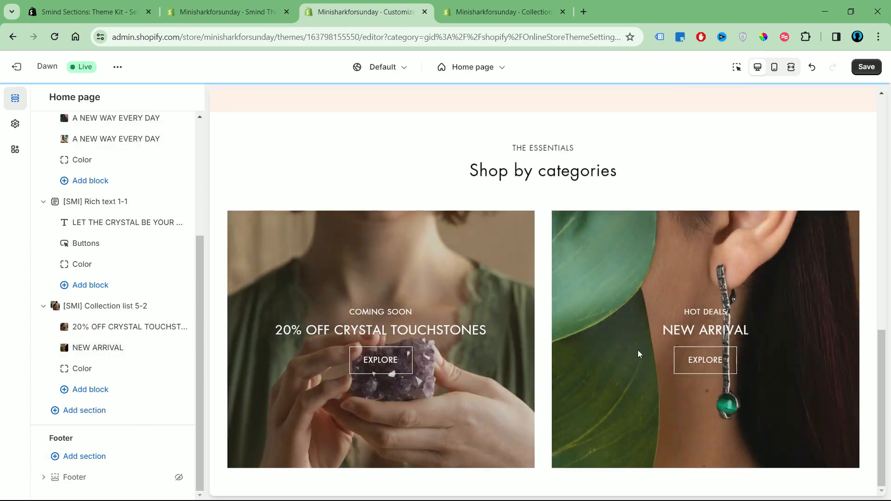
Step: Open the Collection list 5-2 section's settings and compare its layout with spacing between items disabled and enabled
click(119, 306)
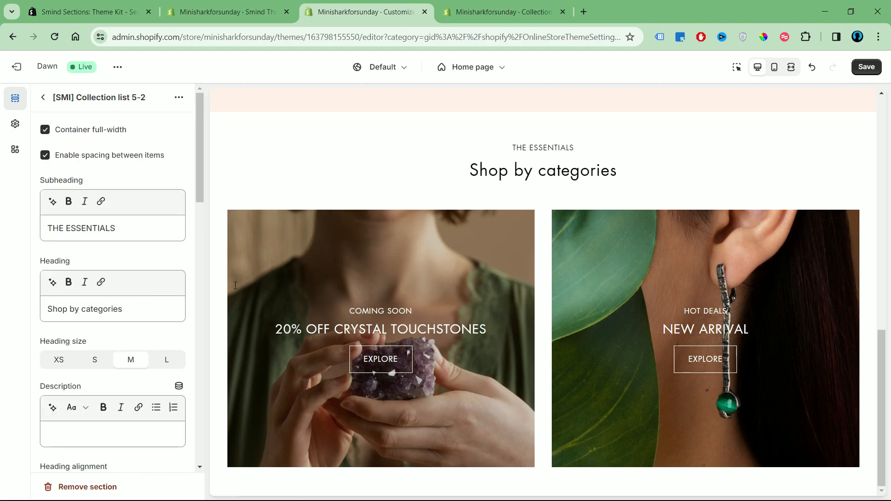
click(91, 161)
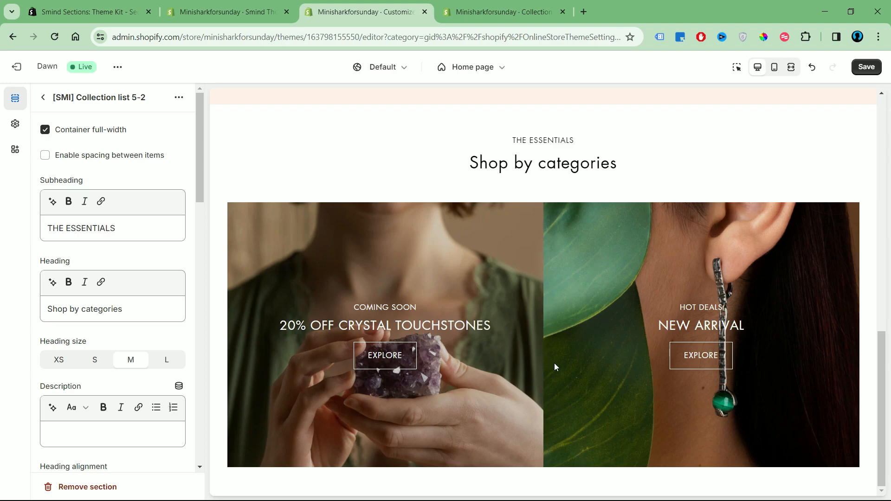
click(110, 160)
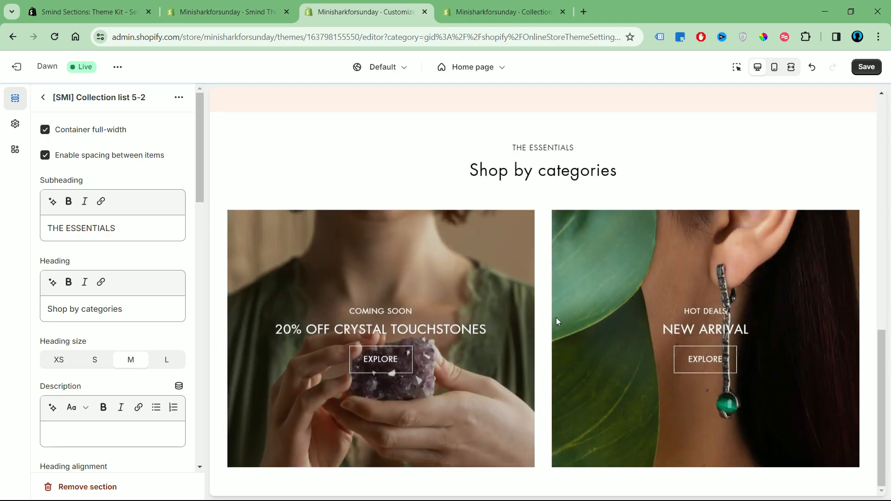
Step: Clear the section's subheading and heading so that only the collection blocks are shown
click(88, 228)
key(ctrl+a)
key(BackSpace)
drag(122, 309, 56, 308)
key(ctrl+a)
key(BackSpace)
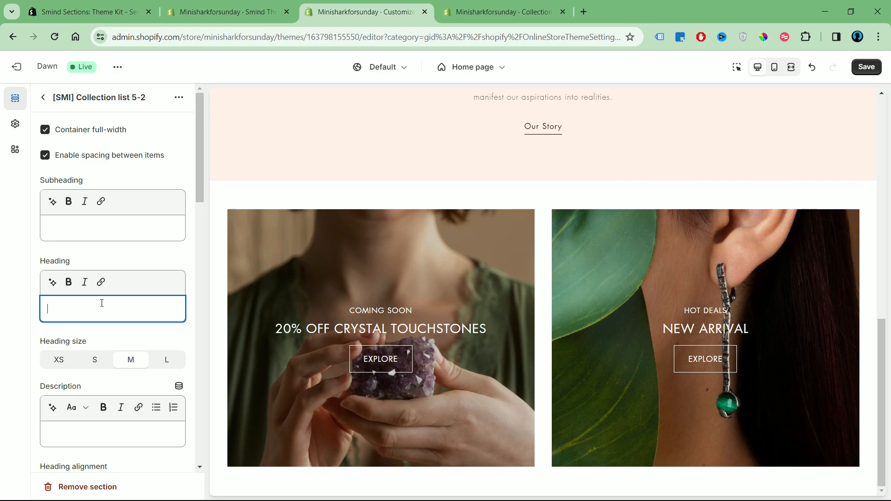
Step: Try left heading alignment for the section and restore center alignment
scroll(97, 300, down, 4)
click(88, 314)
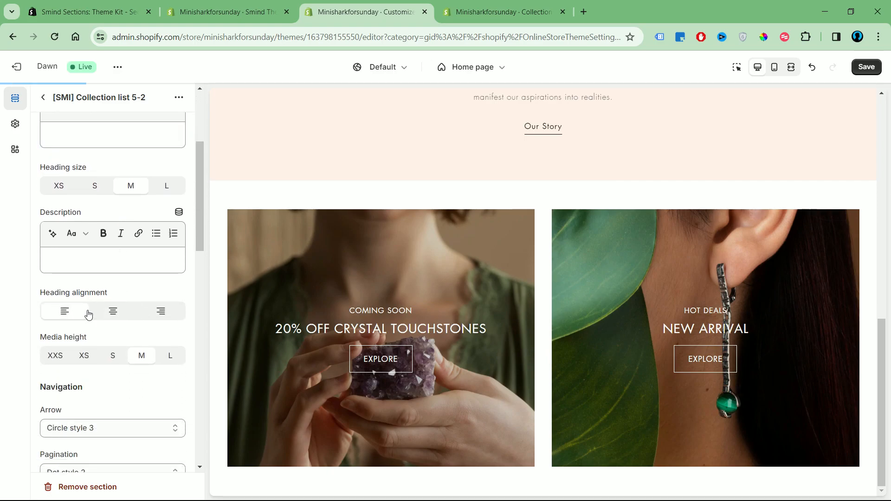
click(112, 313)
scroll(125, 320, down, 1)
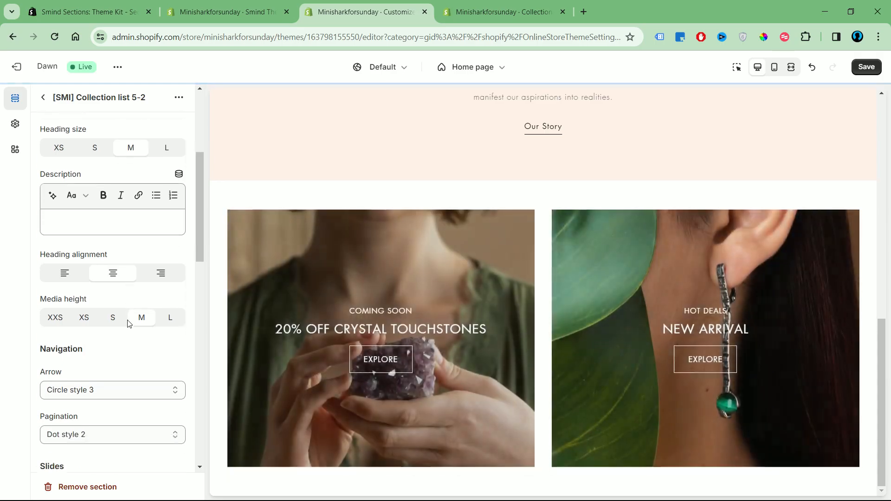
Step: Try a top padding of 0 px on the Collection list 5-2 section and restore it to 50 px
scroll(132, 329, down, 3)
scroll(108, 355, down, 10)
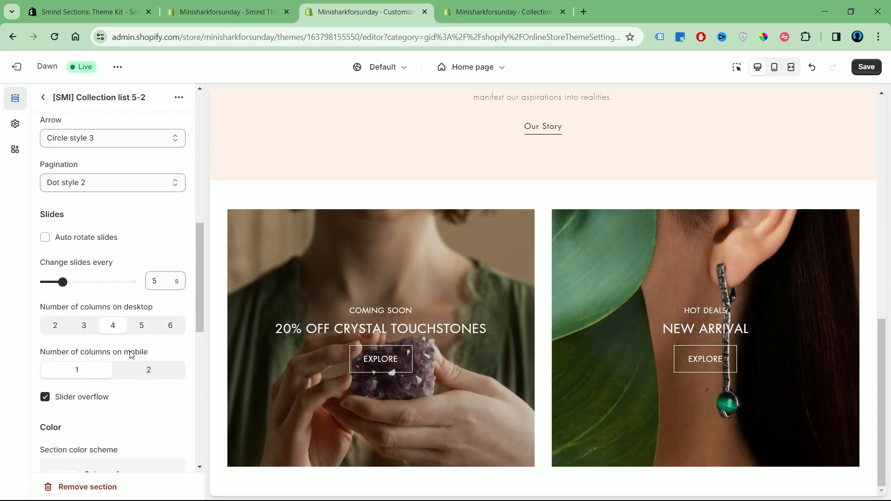
scroll(136, 303, down, 2)
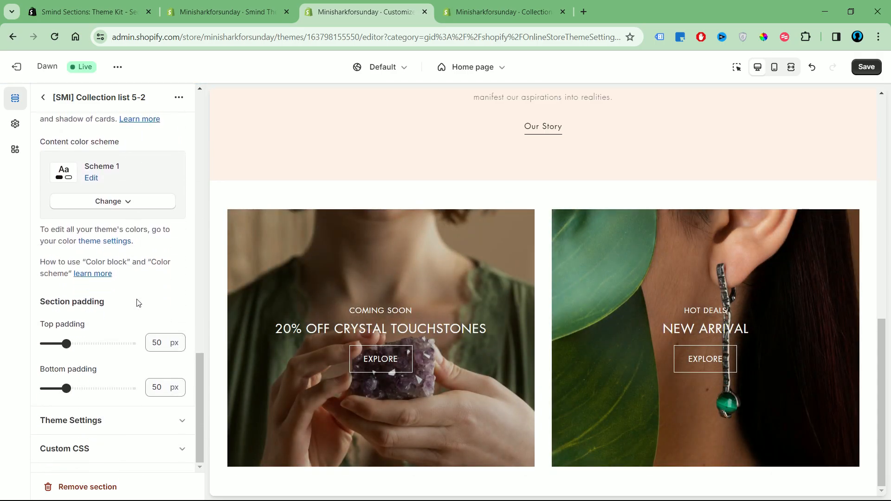
drag(59, 343, 44, 344)
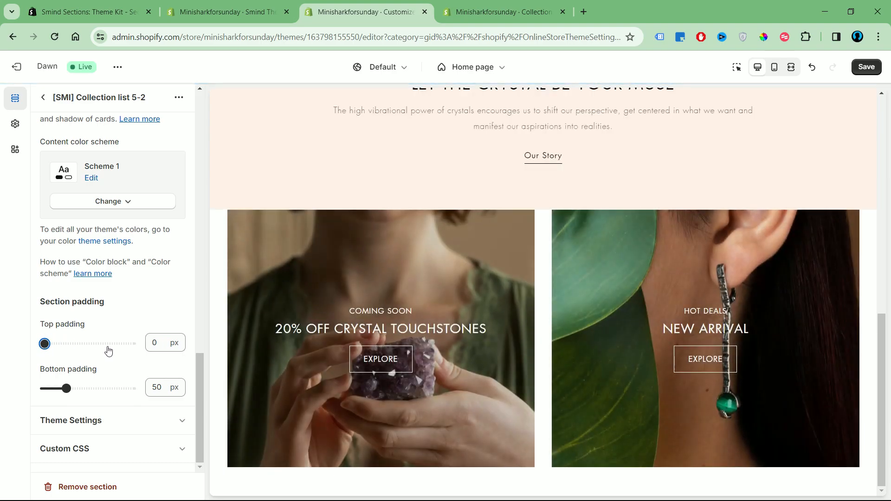
drag(45, 344, 66, 344)
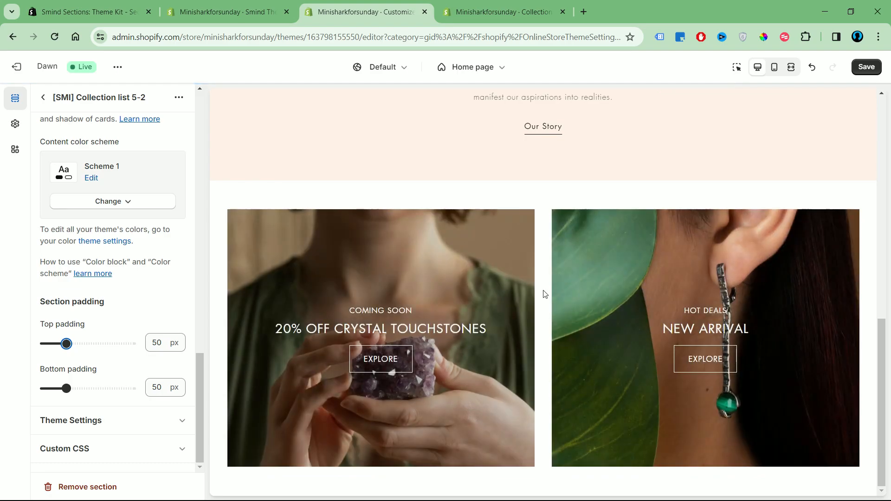
Step: Set the horizontal space to 16 px in the theme settings of the Collection list 5-2 section
click(179, 422)
scroll(148, 381, down, 2)
drag(108, 344, 89, 344)
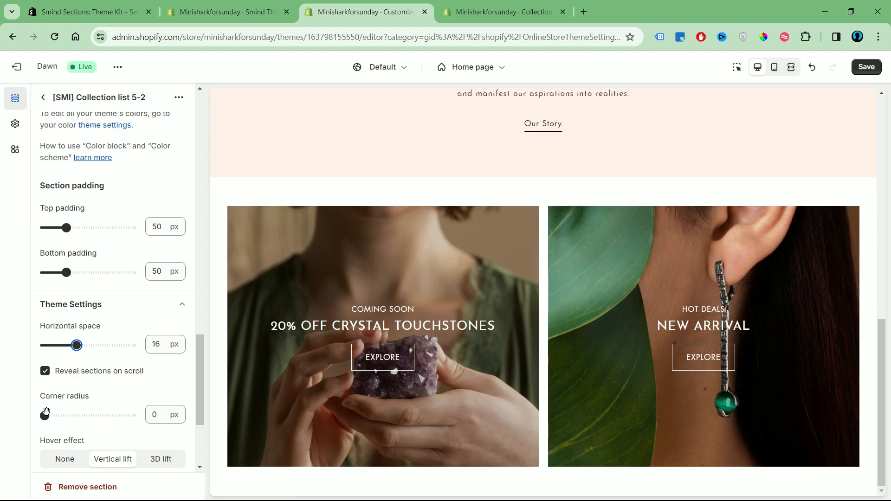
Step: Try a 10 px corner radius and no hover effect, restoring the radius to 0 px and the effect to Vertical lift
drag(48, 414, 66, 415)
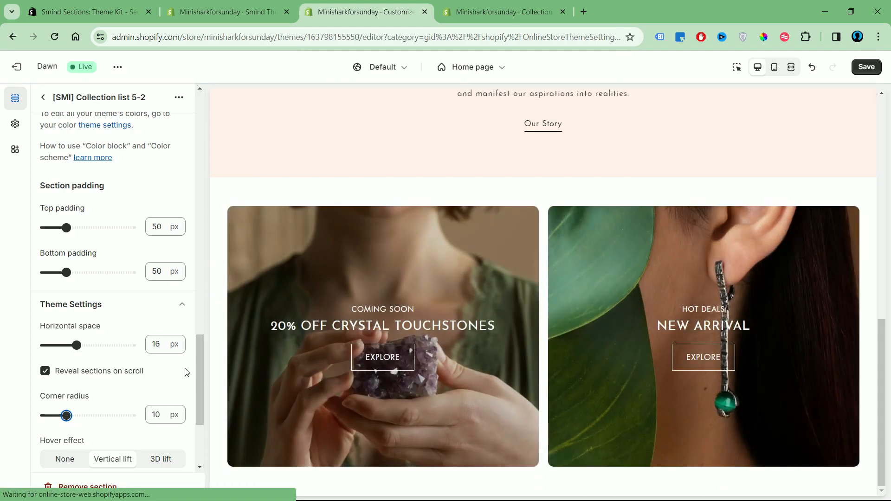
drag(66, 414, 45, 416)
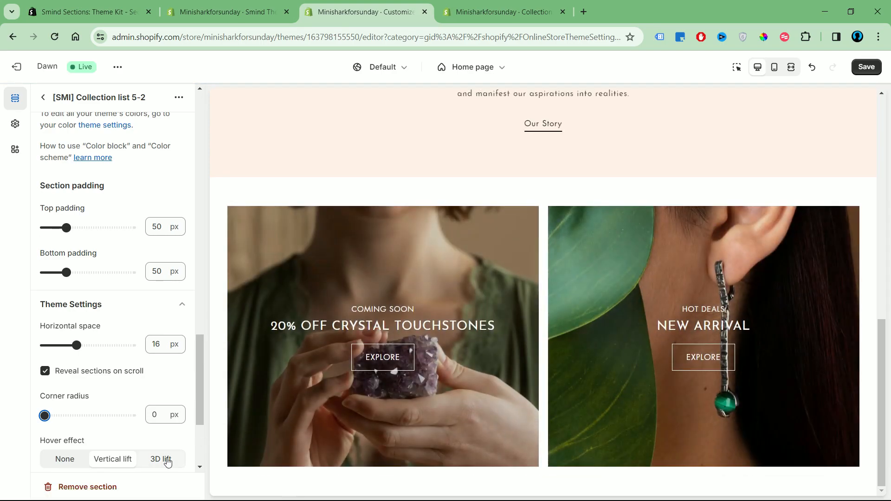
click(65, 465)
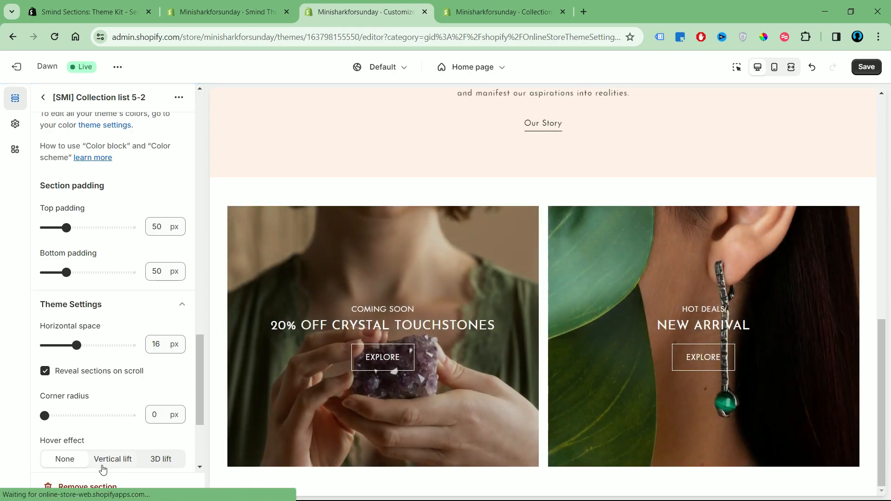
click(108, 462)
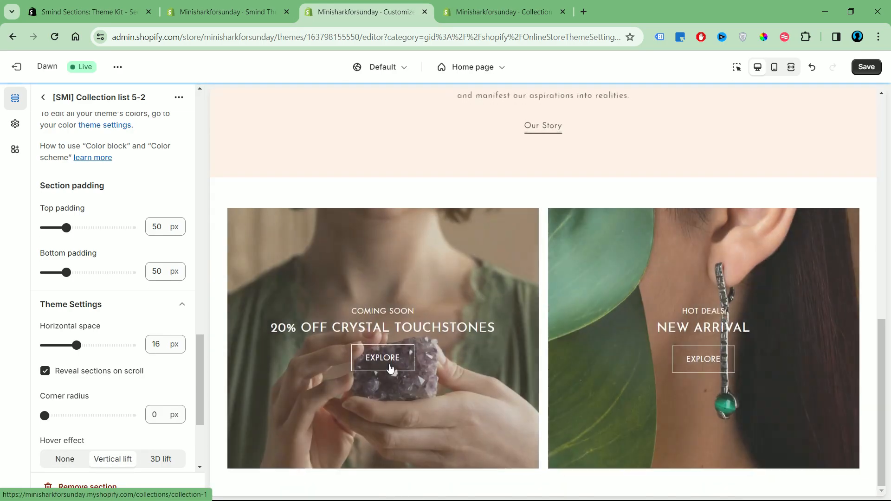
scroll(115, 421, down, 3)
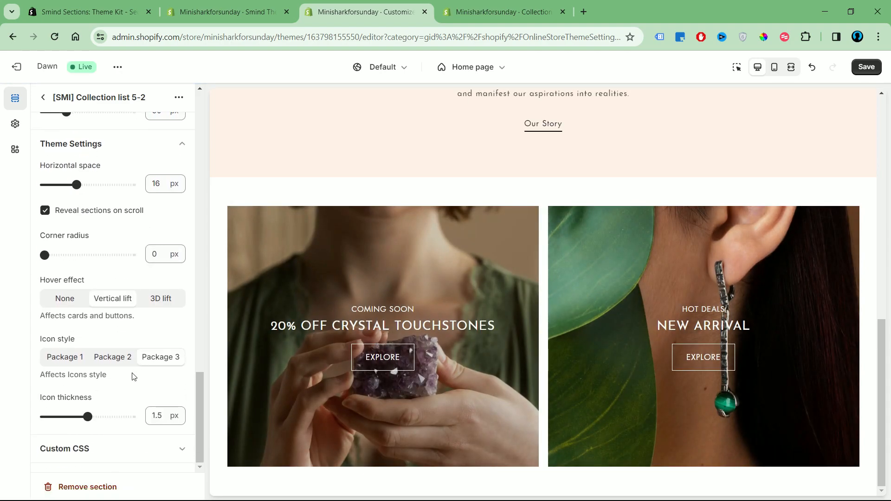
Step: Change the section background color in the Collection list 5-2 Color block to #FFF1E7
click(43, 98)
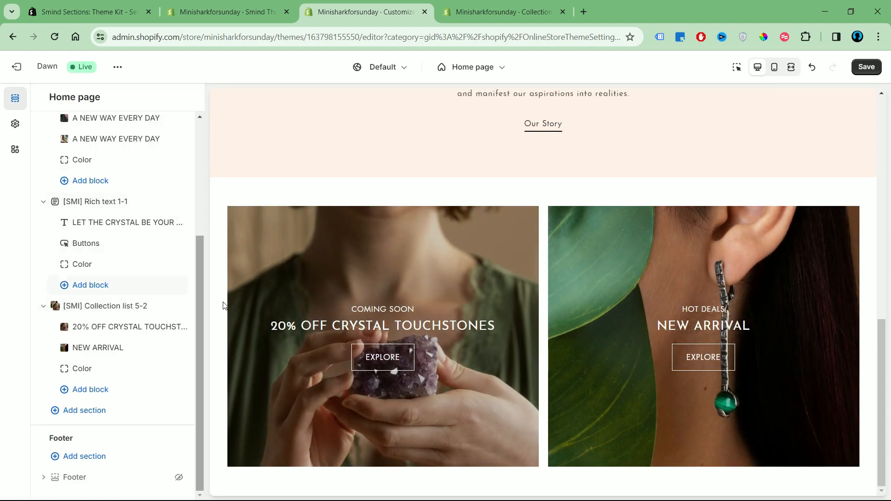
click(82, 369)
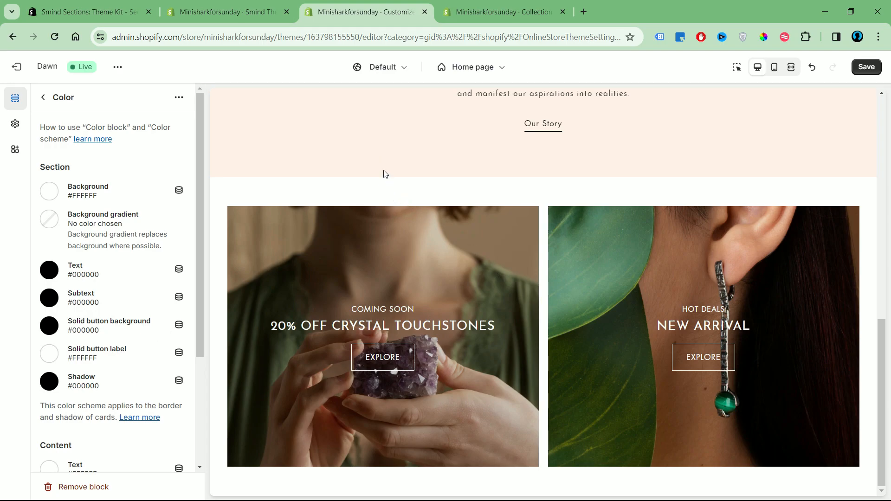
click(50, 192)
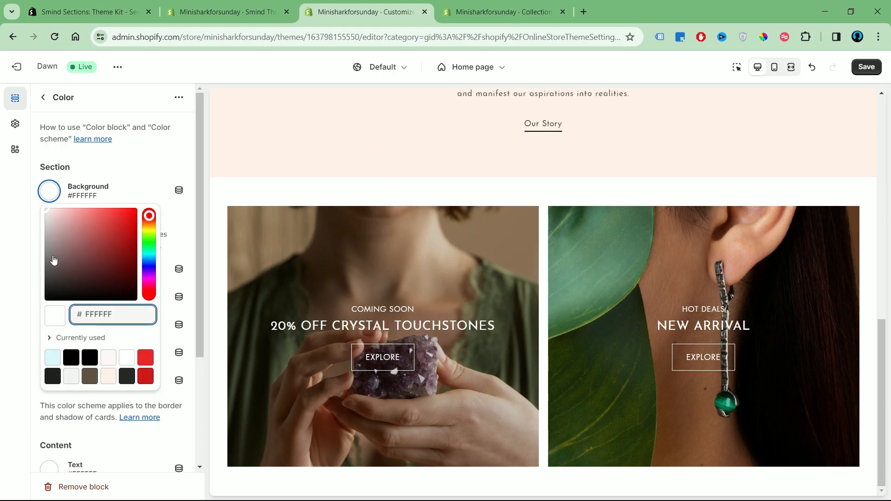
click(109, 377)
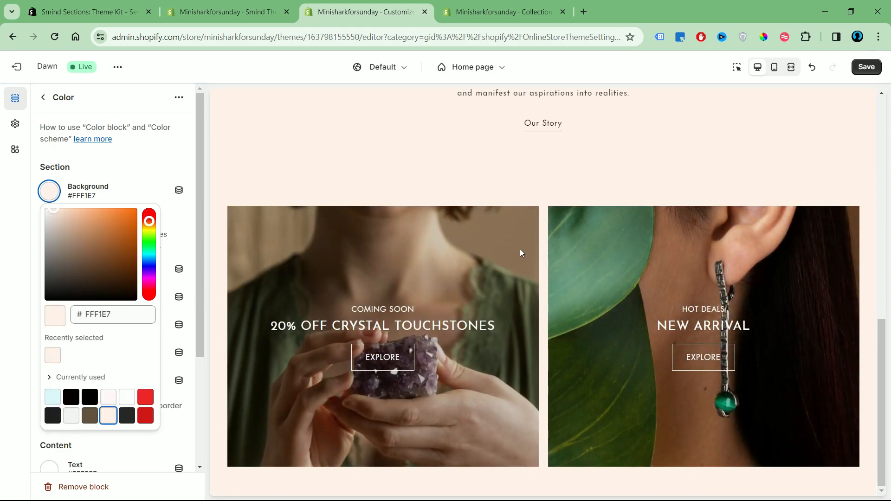
click(658, 215)
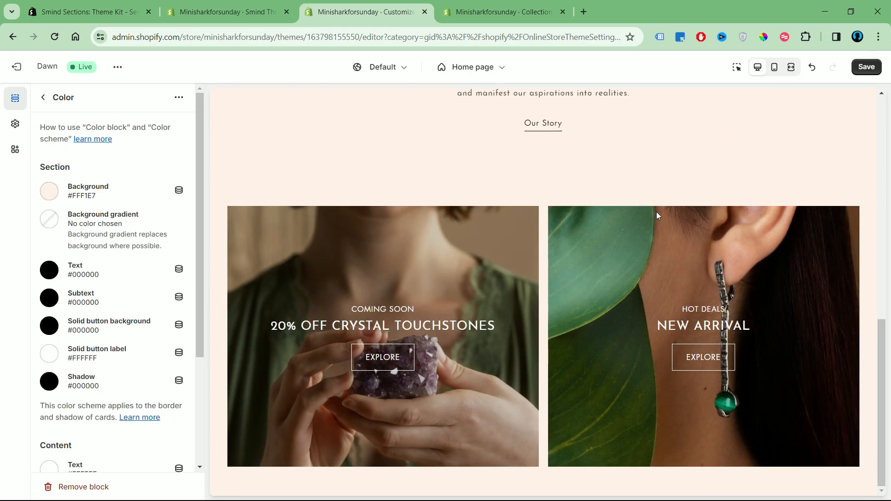
Step: Preview the home page in mobile view and swipe through the Collection list 5-2 slider
click(774, 67)
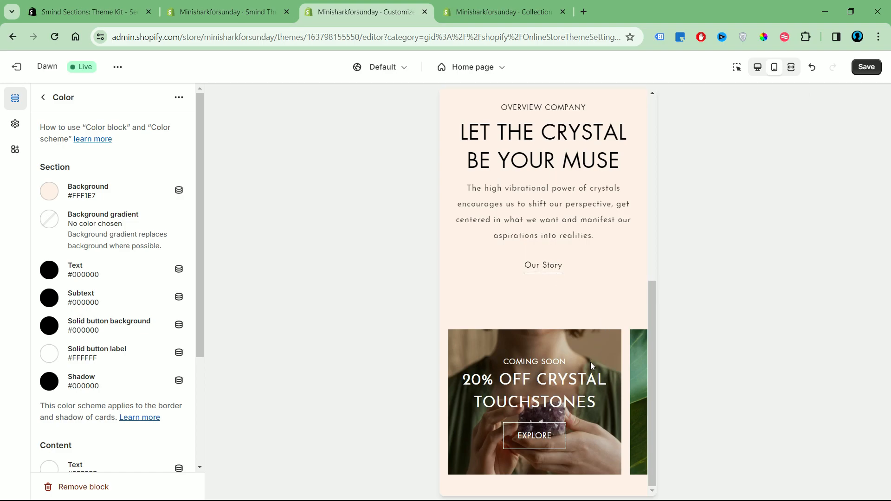
drag(591, 362, 454, 362)
drag(509, 367, 651, 366)
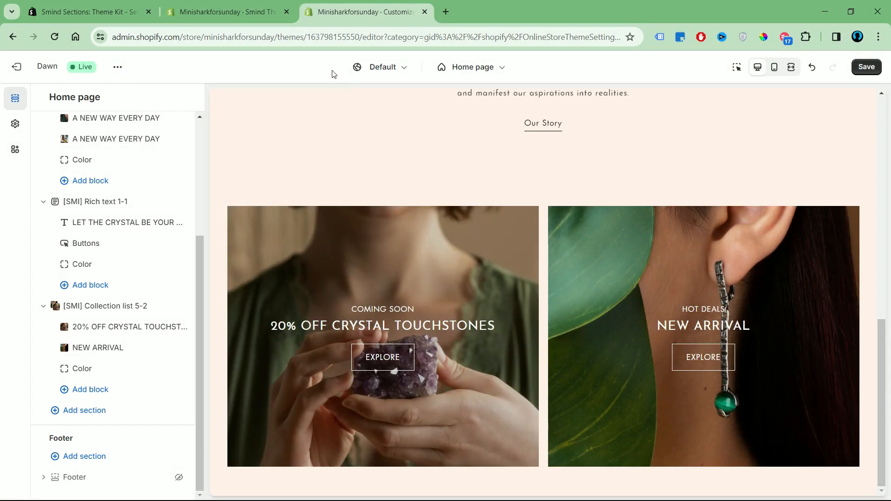
Step: Switch to the Smind Theme Sections library, browse the collection list designs and preview Collection list 1-6
click(260, 12)
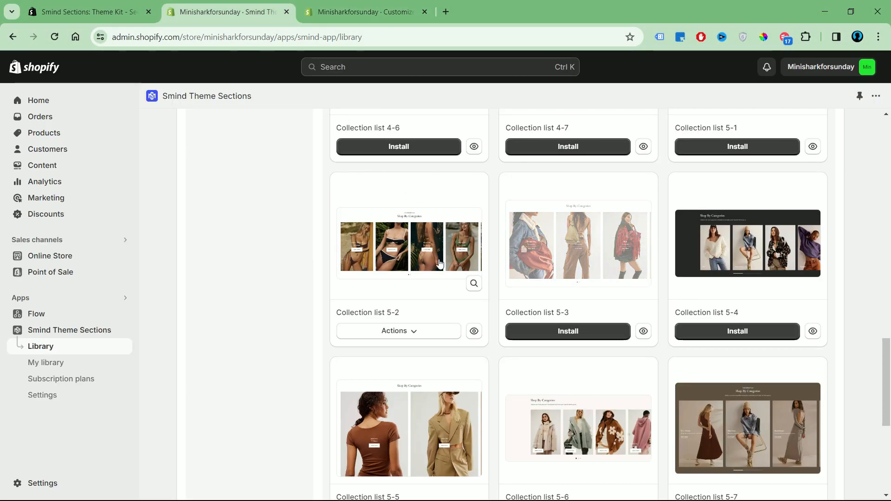
drag(888, 394, 889, 291)
drag(1, 292, 612, 459)
click(558, 446)
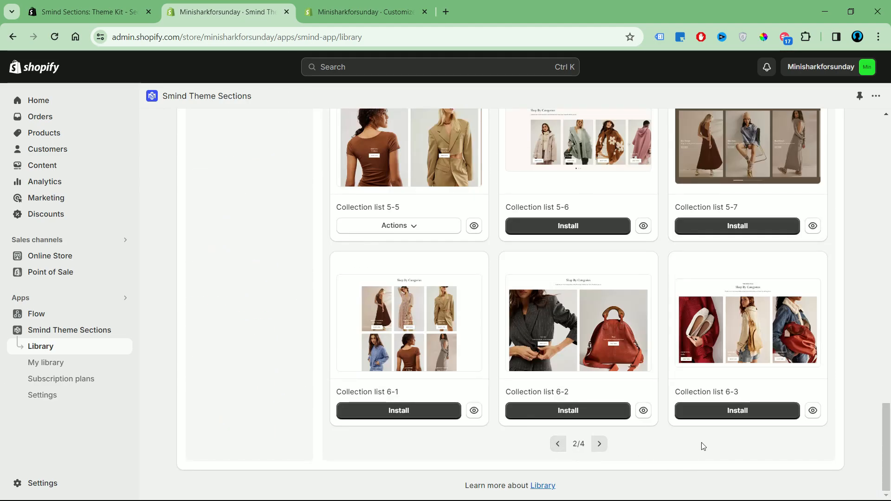
drag(890, 448, 890, 382)
click(643, 294)
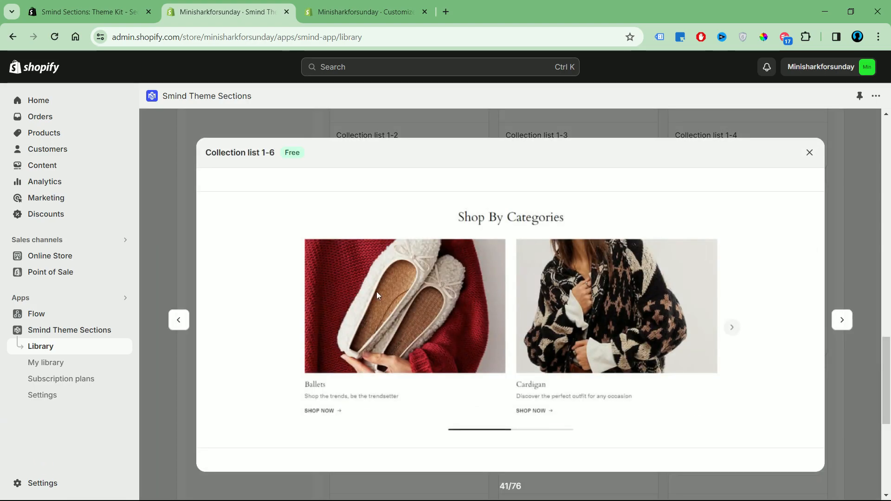
key(Escape)
scroll(597, 273, up, 2)
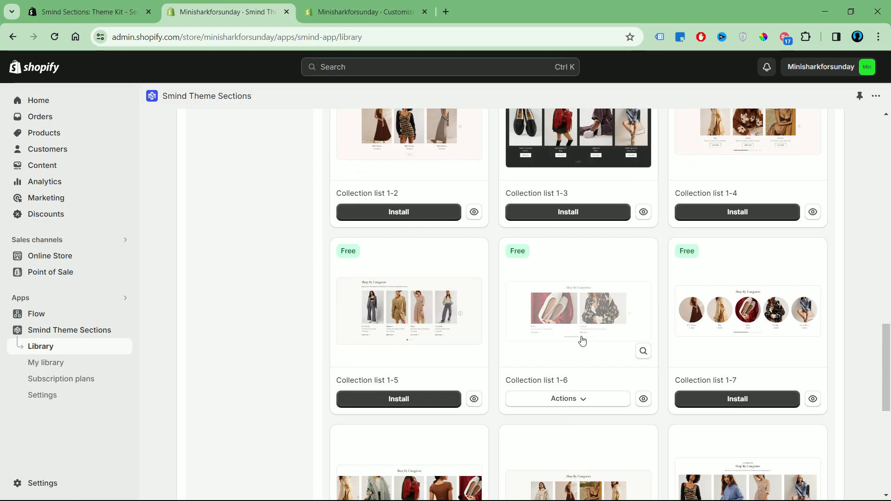
Step: Back in the theme editor, add the [SMI] Collection list 1-6 section below Collection list 5-2 and swipe through its slides
click(362, 11)
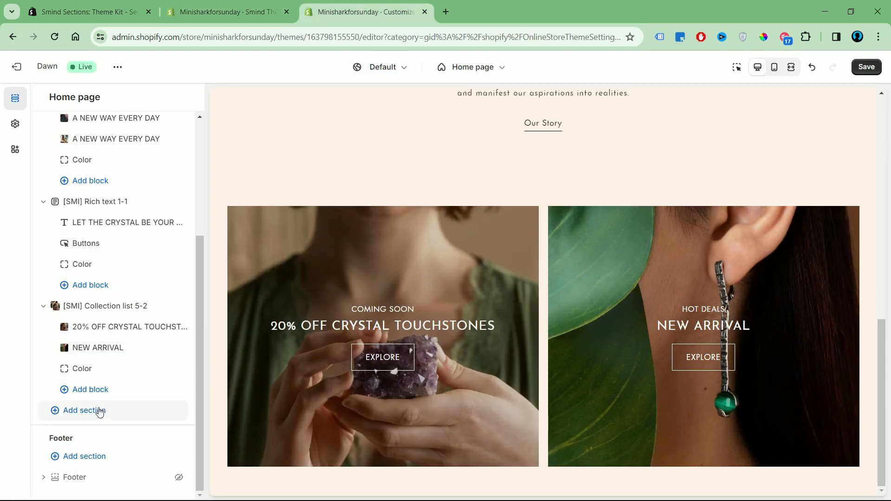
click(99, 411)
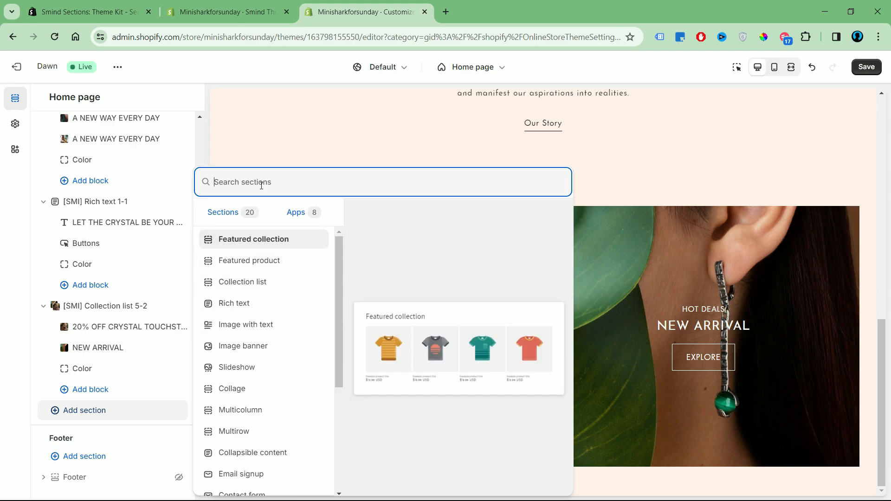
text(Collection)
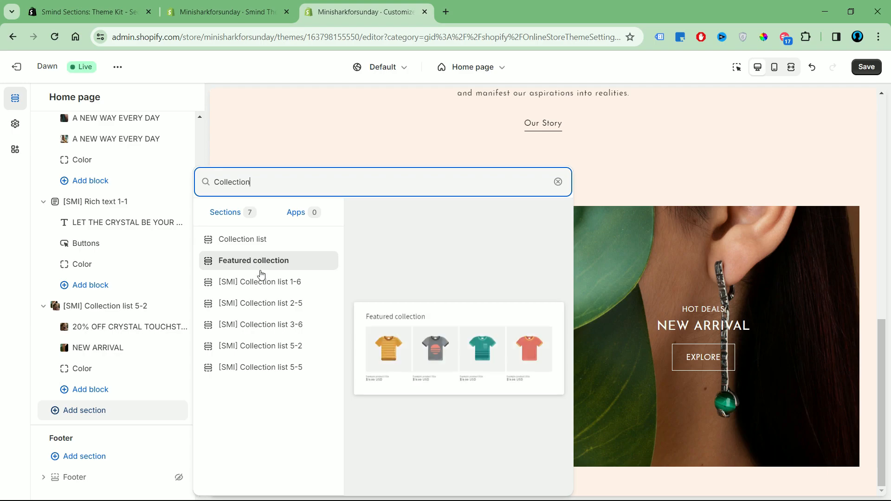
click(262, 281)
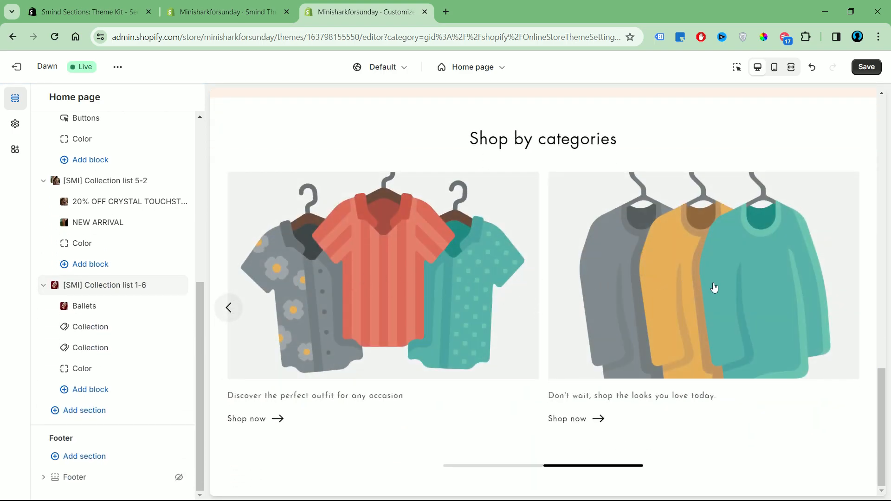
drag(704, 270, 653, 271)
drag(576, 270, 695, 269)
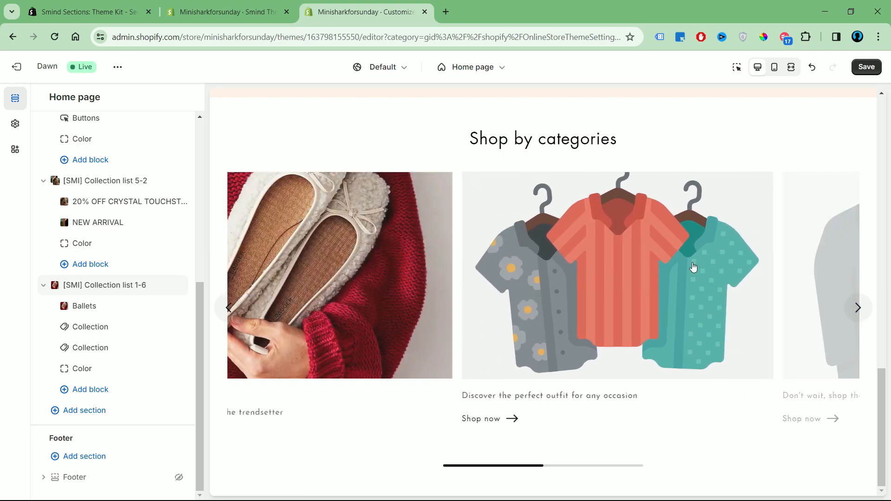
Step: Swipe through the Collection list 1-6 slides and remove its two placeholder Collection blocks, keeping only the Ballets block
drag(548, 273, 690, 276)
drag(600, 269, 392, 291)
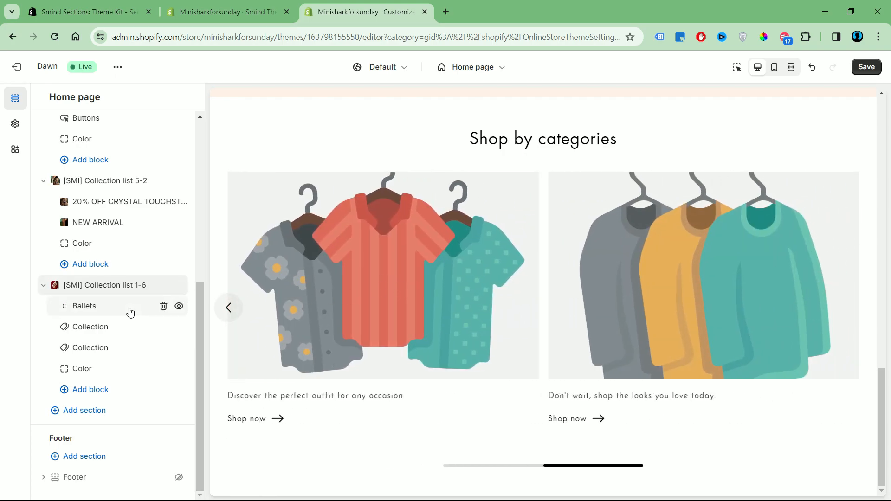
click(164, 327)
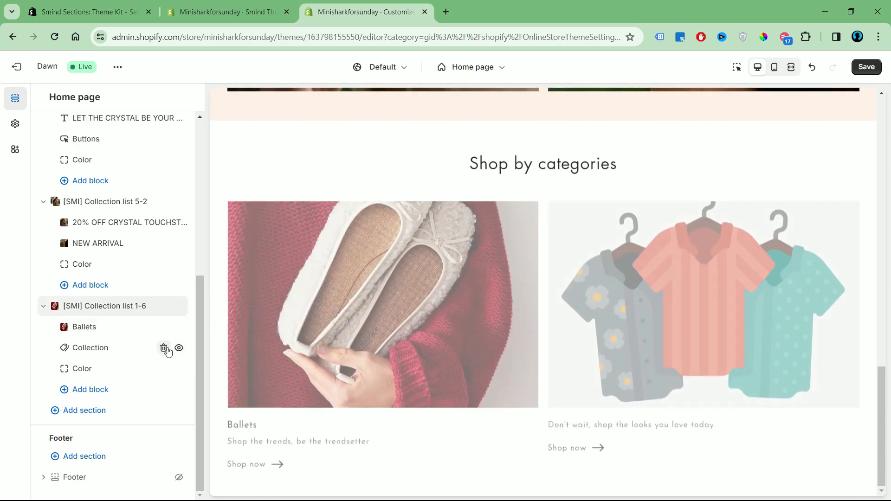
click(164, 348)
scroll(618, 332, down, 2)
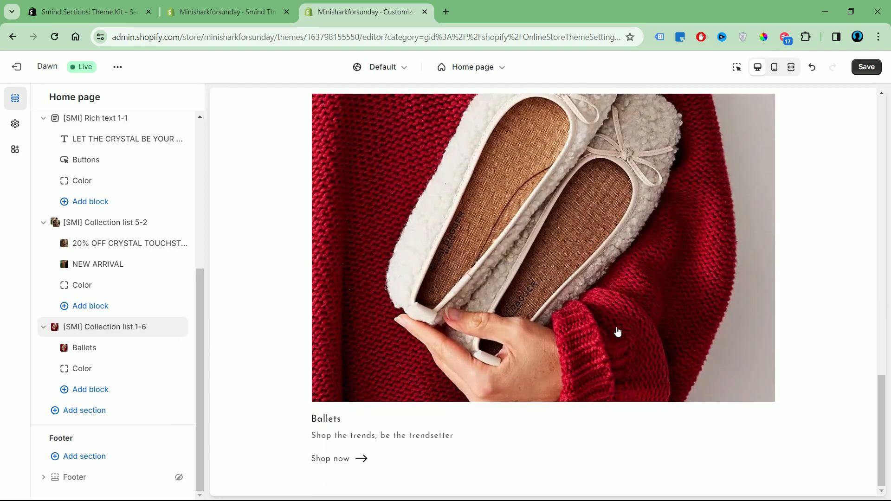
Step: Assign Collection 1 to the Ballets block and replace its image with the Collection_List_3 crystal picture
click(105, 350)
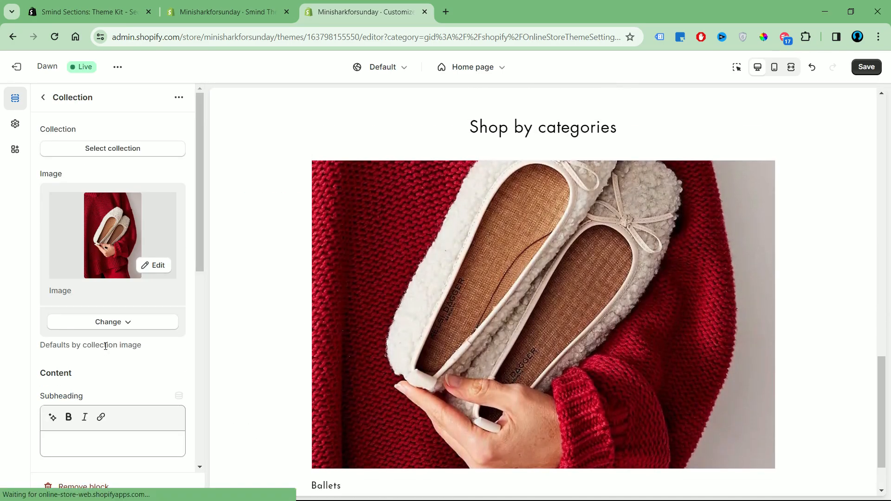
click(125, 154)
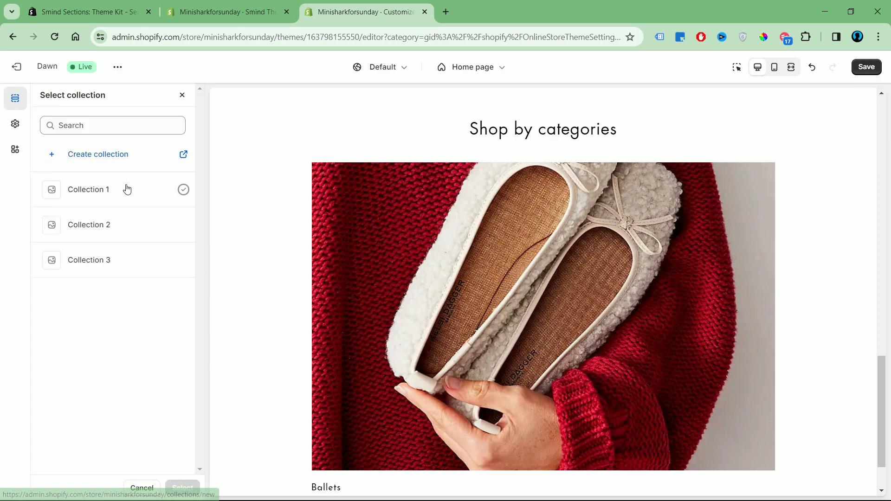
click(127, 189)
click(181, 486)
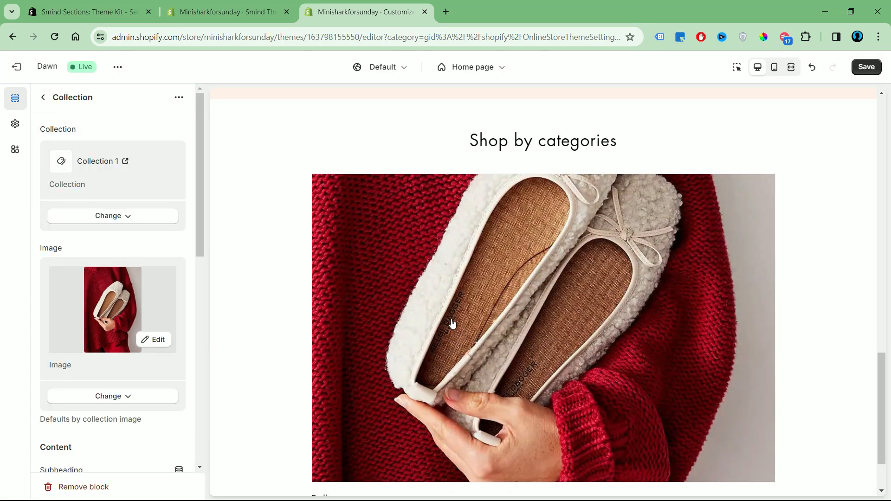
scroll(543, 361, down, 2)
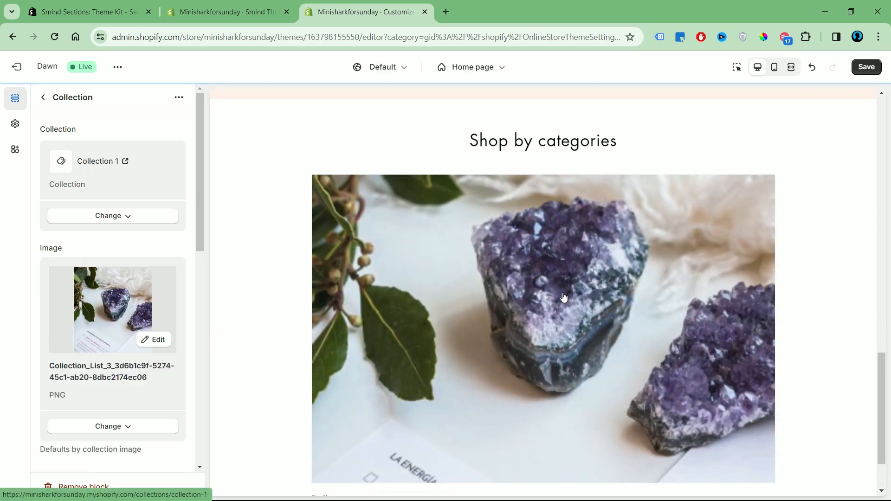
Step: Change the Ballets block's heading to "Crystal Zone" and clear its description
scroll(174, 379, down, 5)
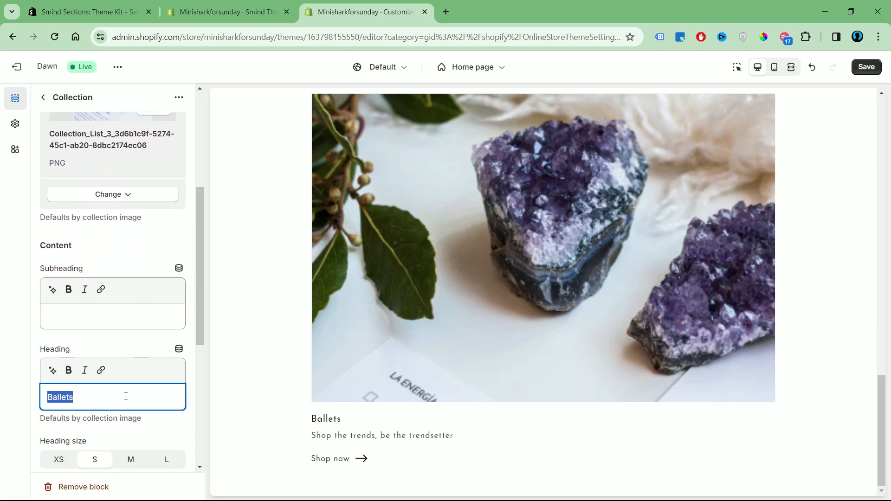
scroll(125, 397, down, 1)
text(Crystal Zone)
scroll(161, 381, down, 2)
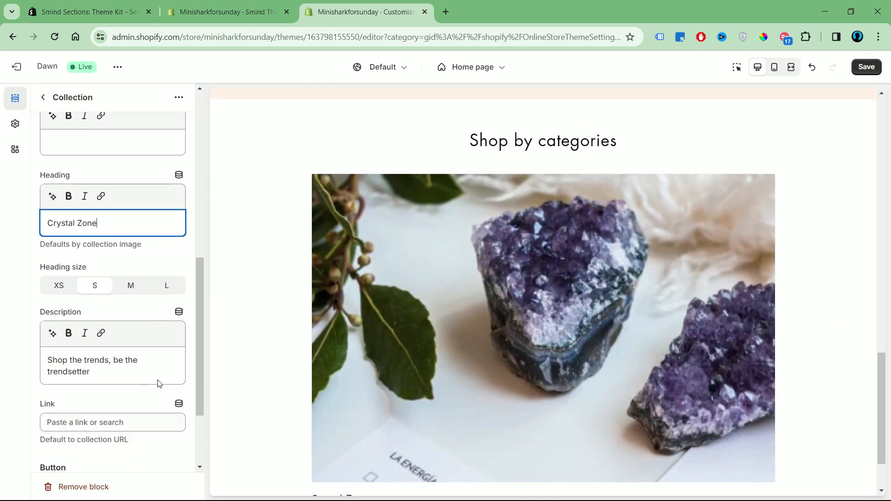
drag(118, 374, 26, 368)
key(BackSpace)
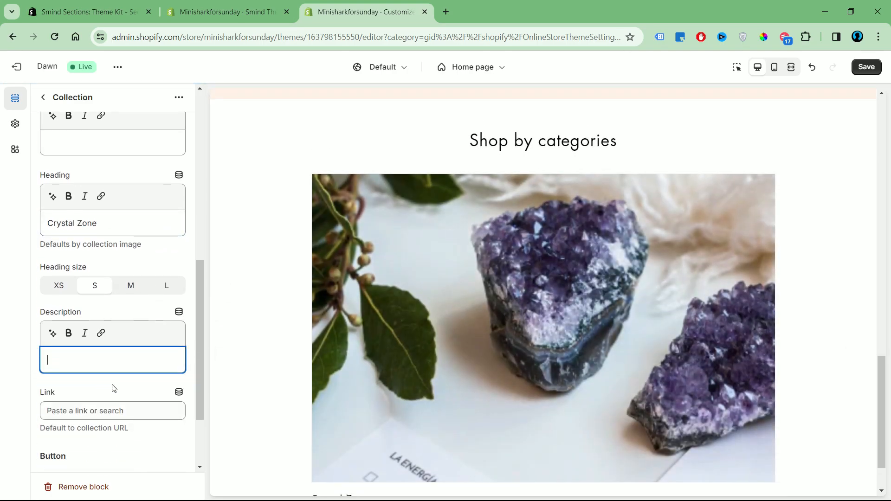
scroll(392, 412, down, 2)
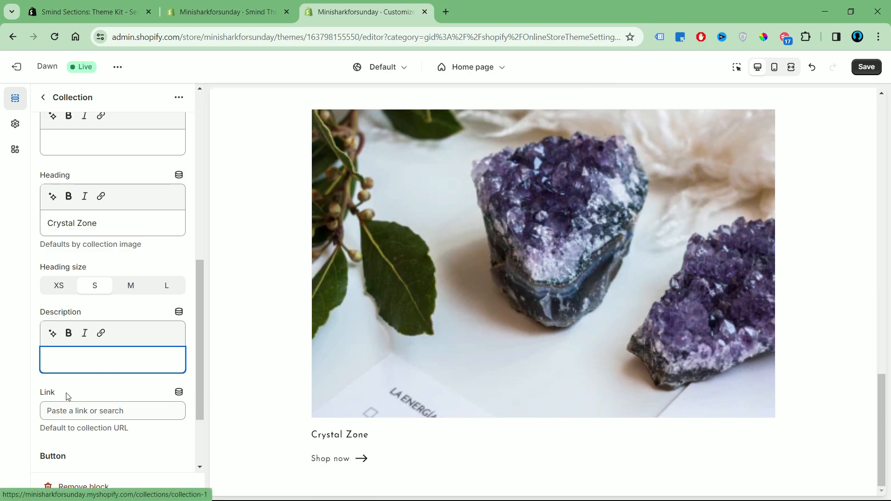
scroll(68, 396, down, 2)
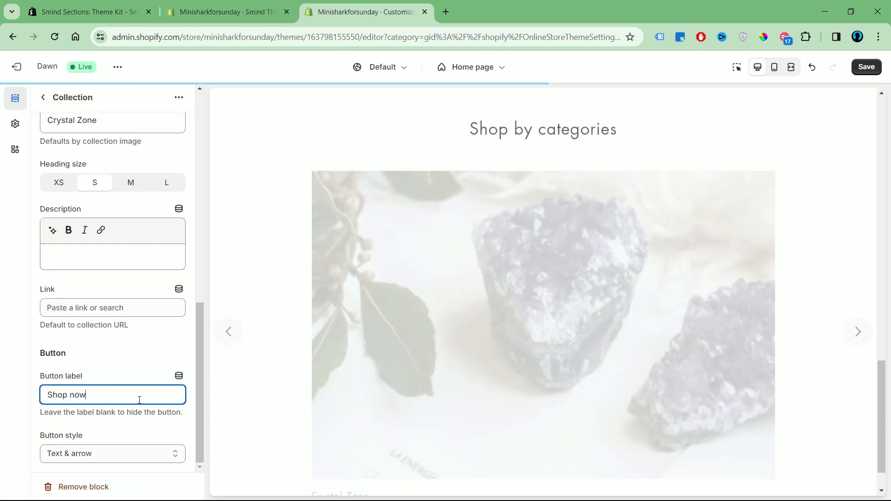
scroll(416, 456, down, 2)
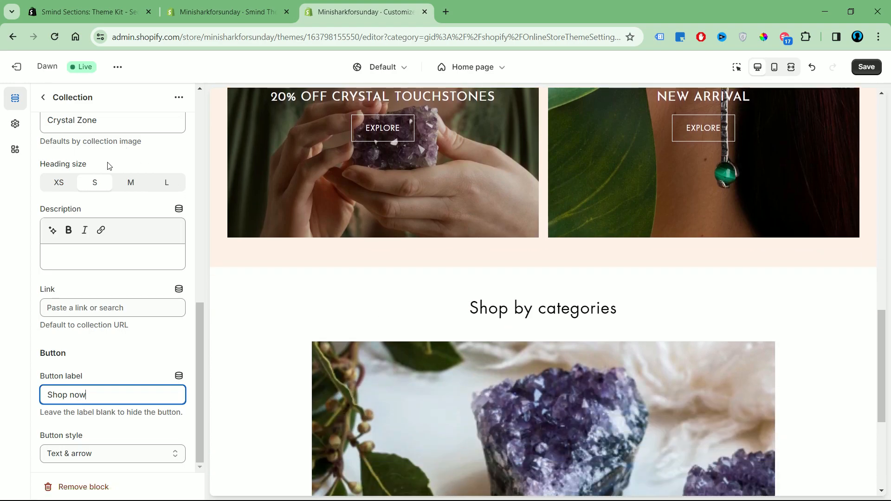
Step: Duplicate the Crystal Zone block twice to get three collection slides
scroll(110, 166, up, 8)
scroll(477, 421, up, 2)
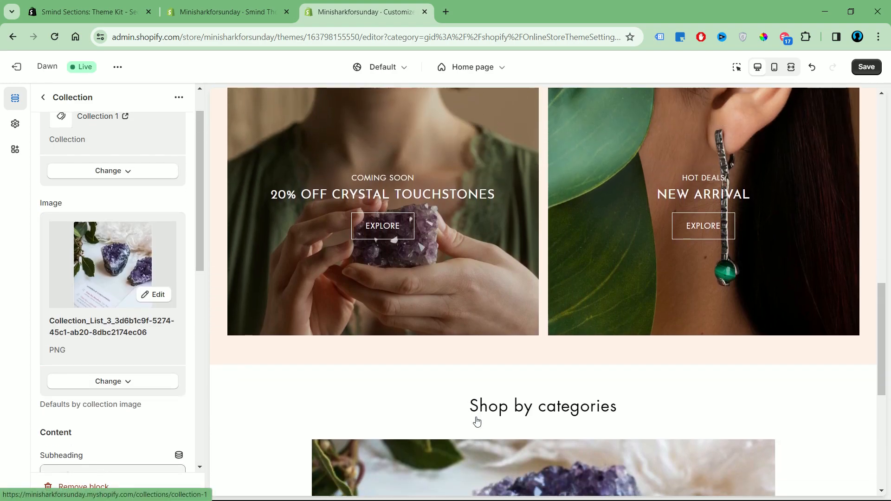
click(179, 102)
click(197, 118)
click(178, 102)
click(194, 123)
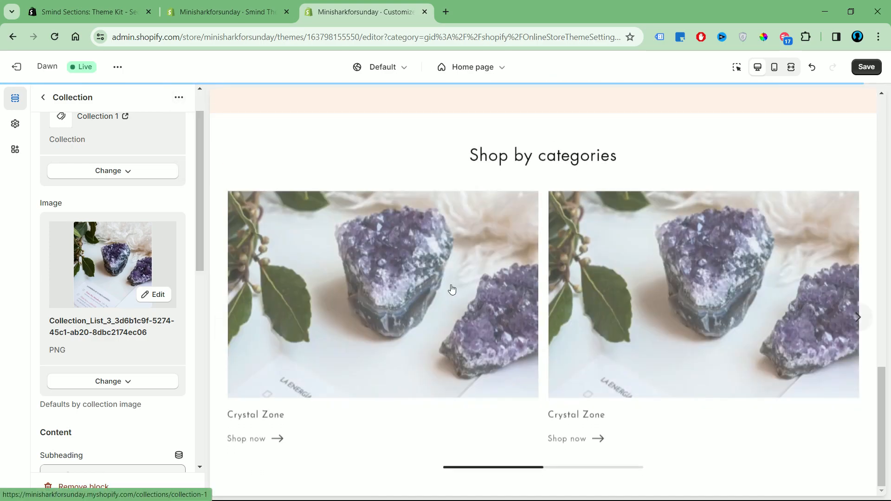
Step: Switch the second Crystal Zone block to Collection 2 and replace its image with the Collection_List_4 jewelry box picture
click(43, 97)
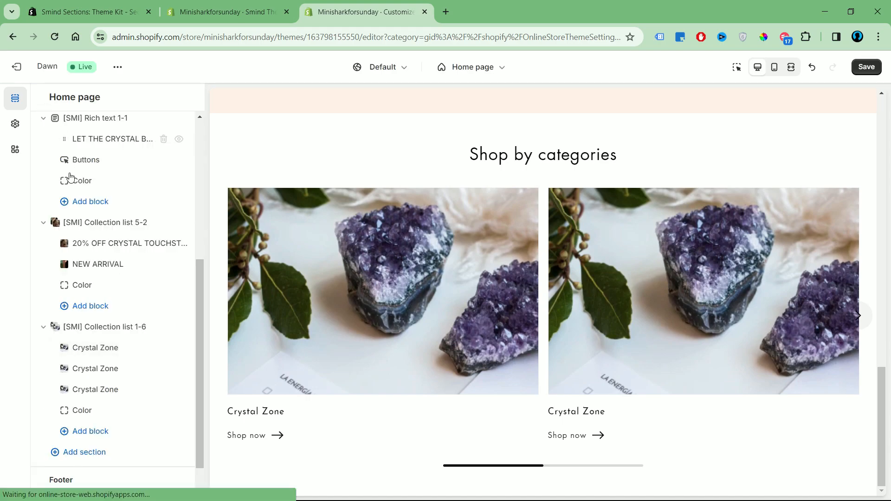
click(99, 372)
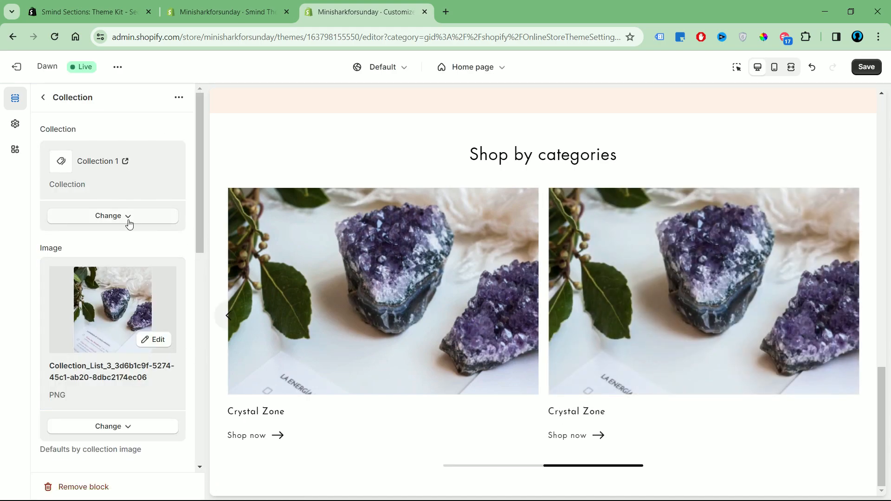
click(129, 219)
click(131, 239)
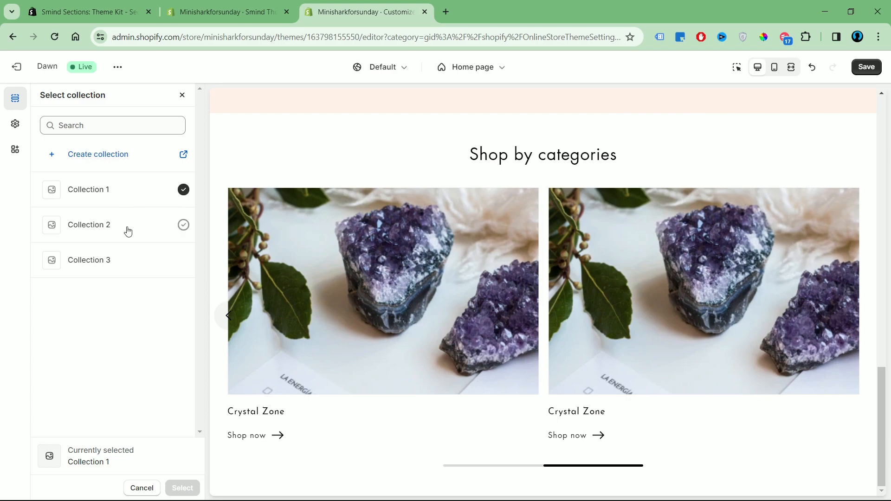
click(128, 231)
click(182, 488)
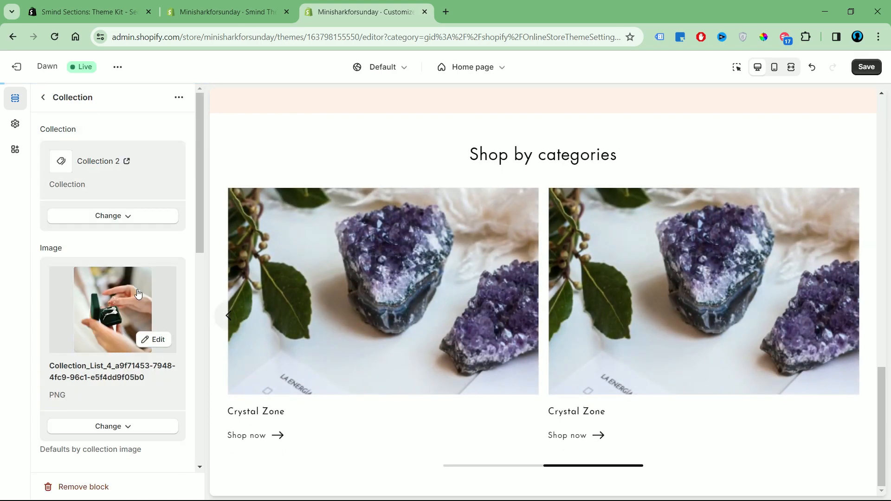
Step: Change the second collection block's heading to "Touchstones"
scroll(158, 363, down, 3)
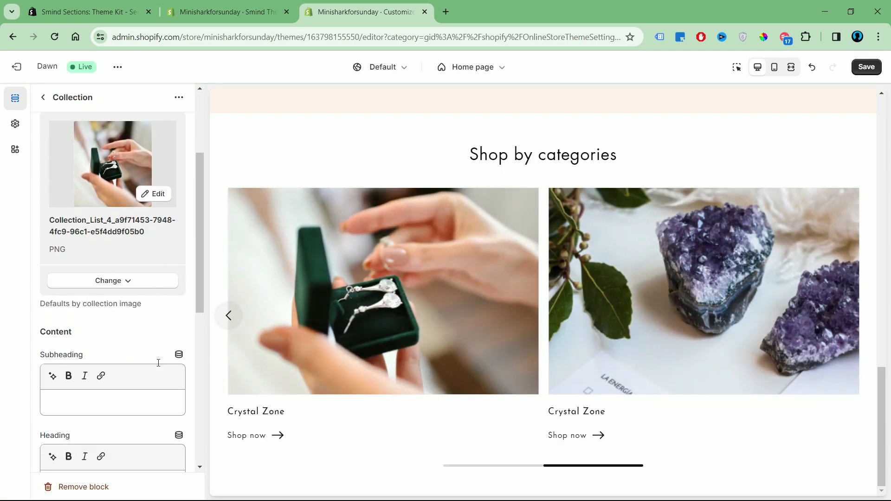
scroll(117, 391, down, 2)
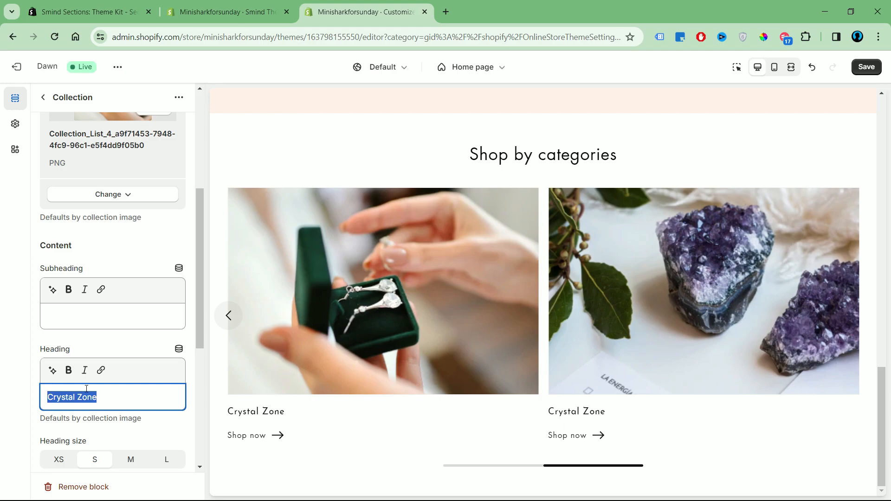
text(chstones)
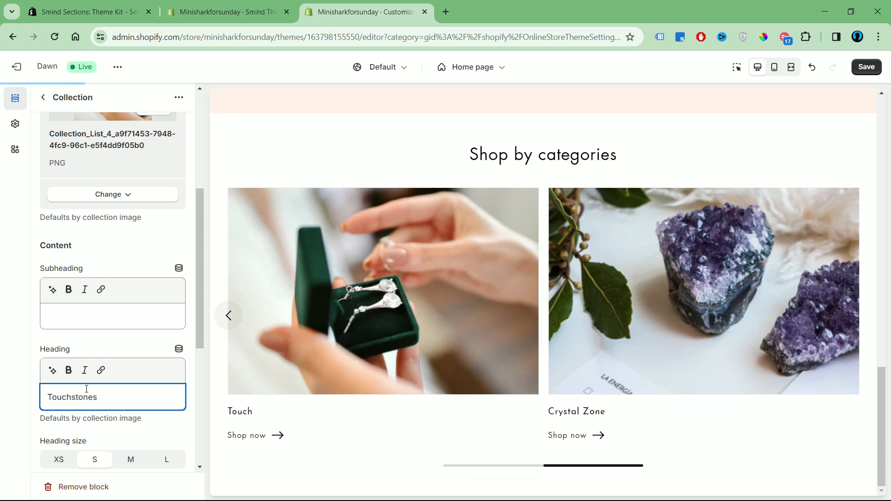
scroll(145, 400, down, 5)
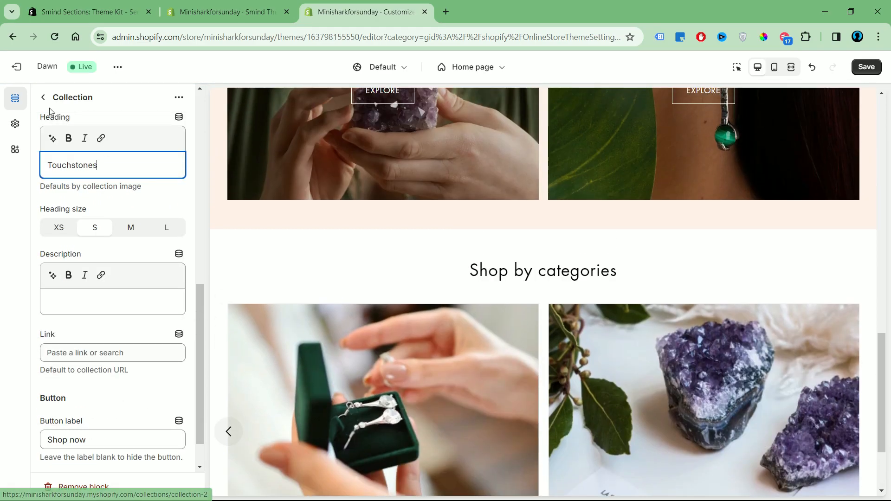
Step: Switch the third collection block to Collection 3 and use the Collection_List_5 pearl necklace picture as its image
click(43, 98)
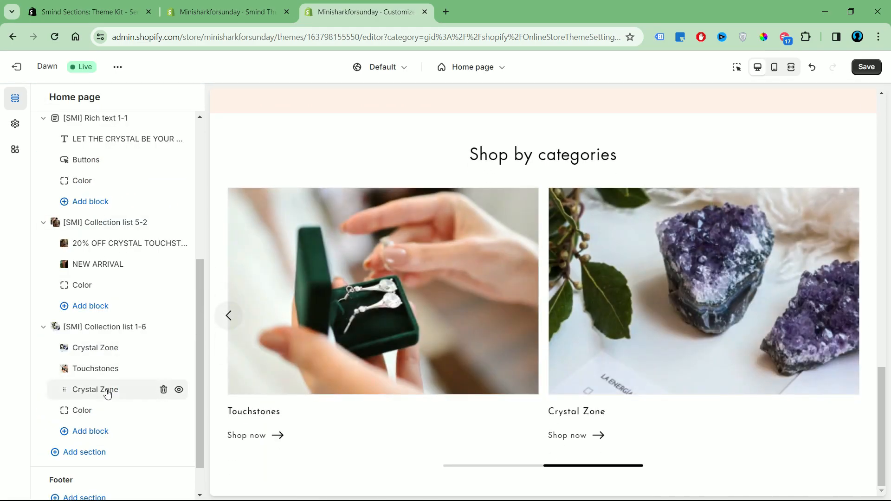
click(111, 391)
click(126, 218)
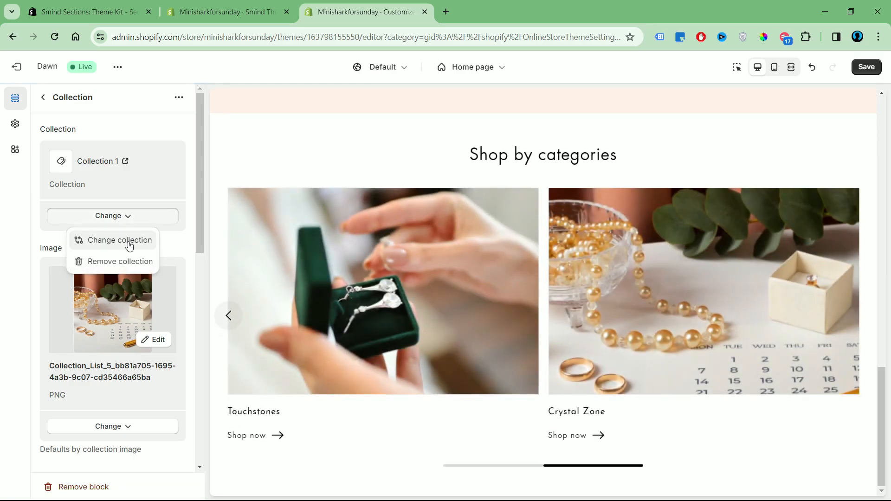
click(125, 240)
click(132, 260)
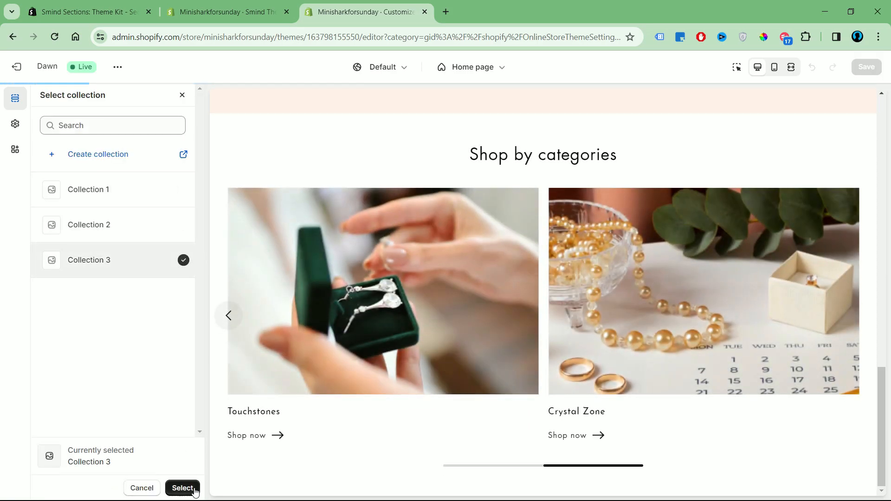
click(182, 488)
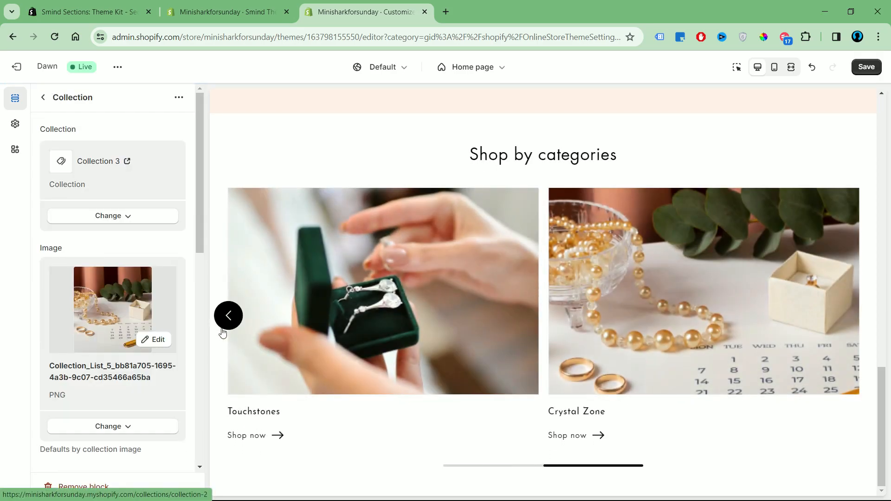
Step: Change the third collection block's heading to "Wedding Day" and return to the section list
scroll(157, 335, down, 6)
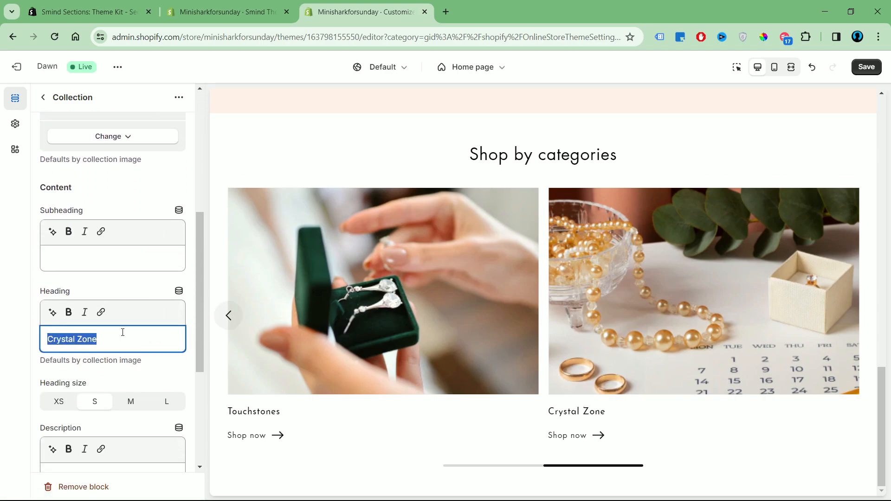
text(Wedding Day)
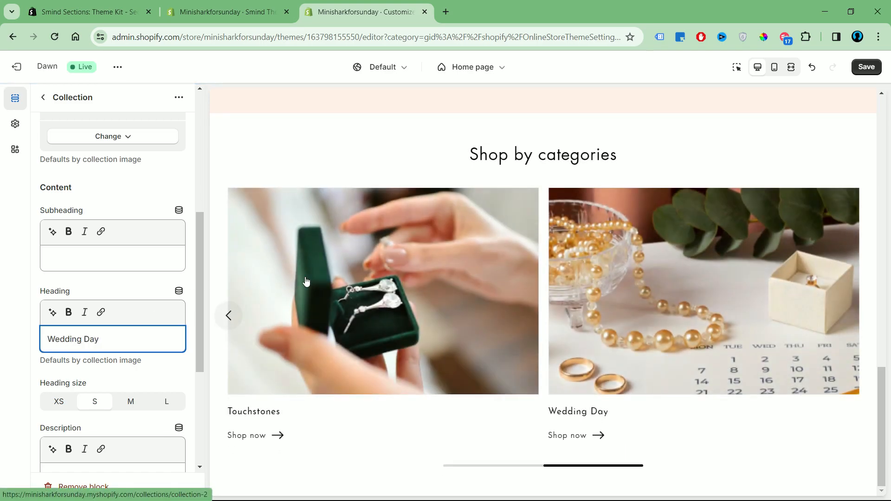
click(43, 97)
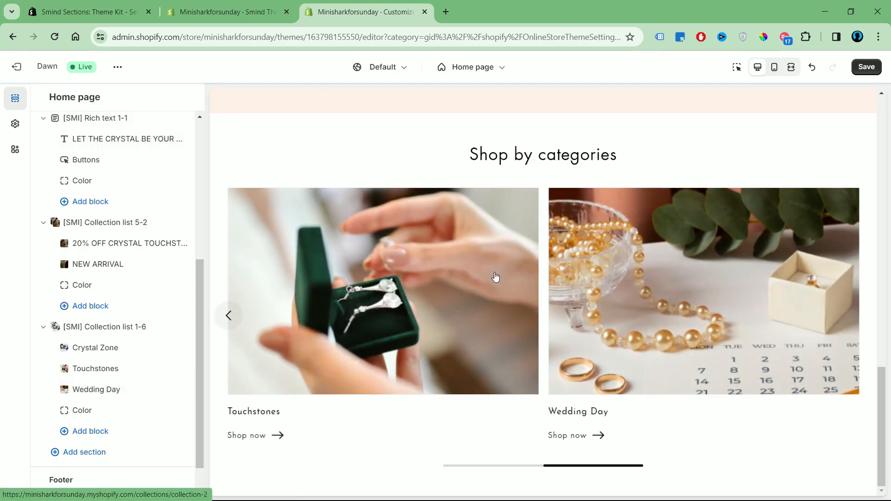
Step: Open the Collection list 1-6 section settings and preview the section in fullscreen before returning to desktop view
click(125, 328)
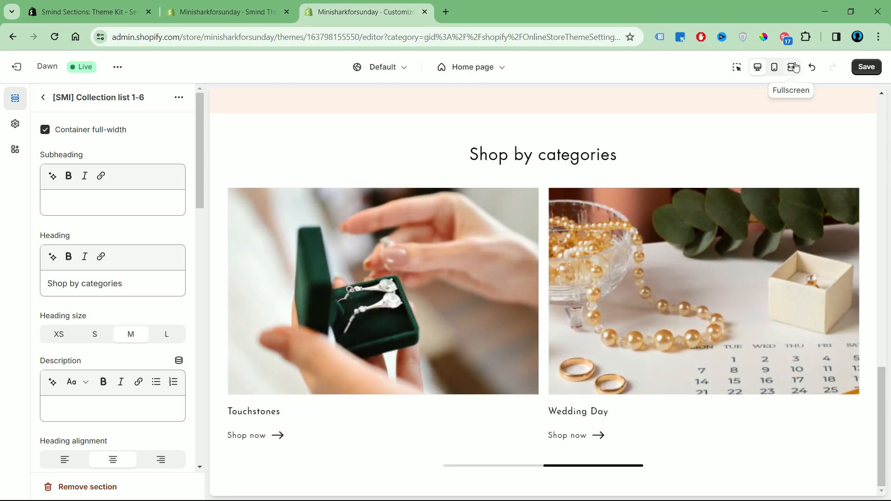
click(793, 67)
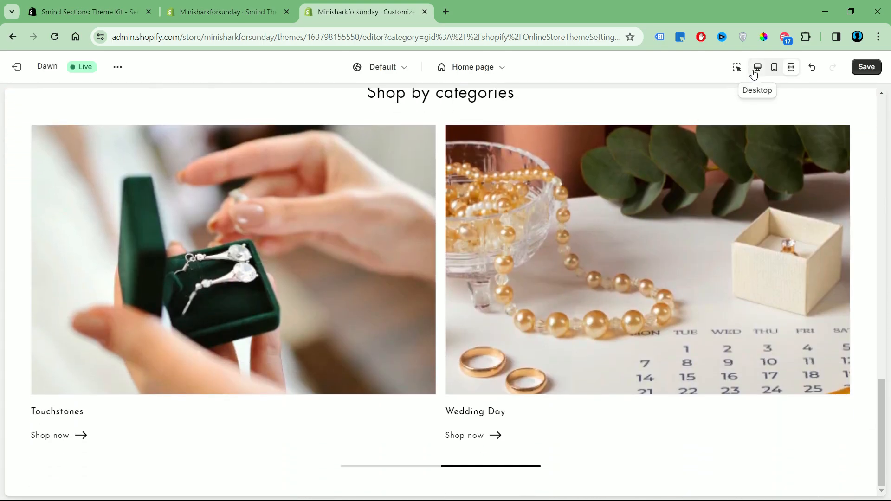
click(755, 70)
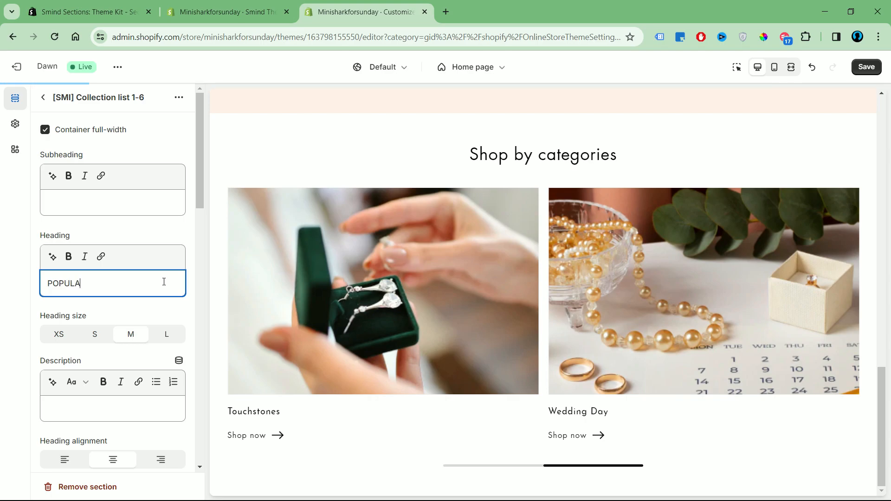
Step: Change the Collection list 1-6 section heading to "POPULAR COLLECTION" and set the heading alignment to left
text(R COLLECTION)
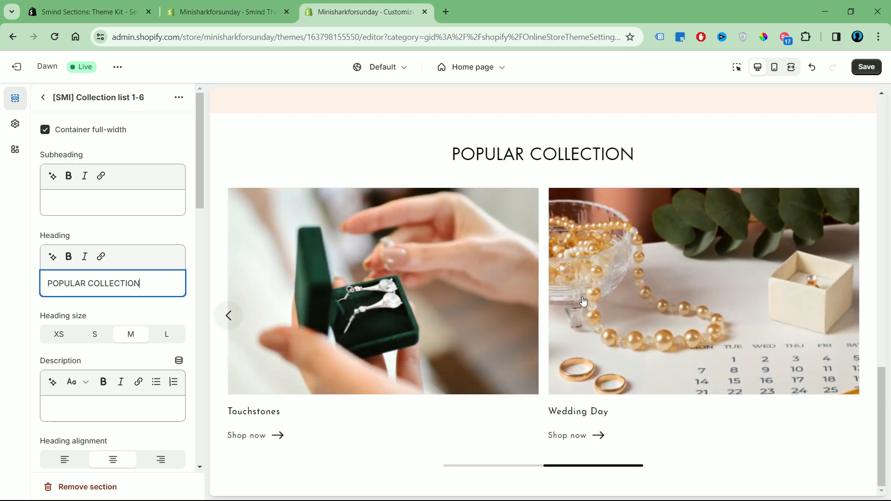
scroll(149, 391, down, 2)
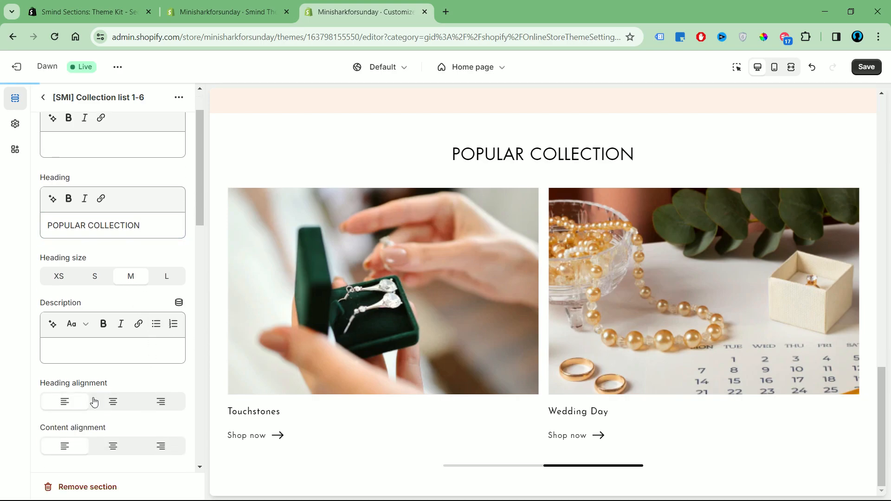
Step: Center the Collection list 1-6 section's heading and content alignment, and set the media ratio to Square
click(114, 400)
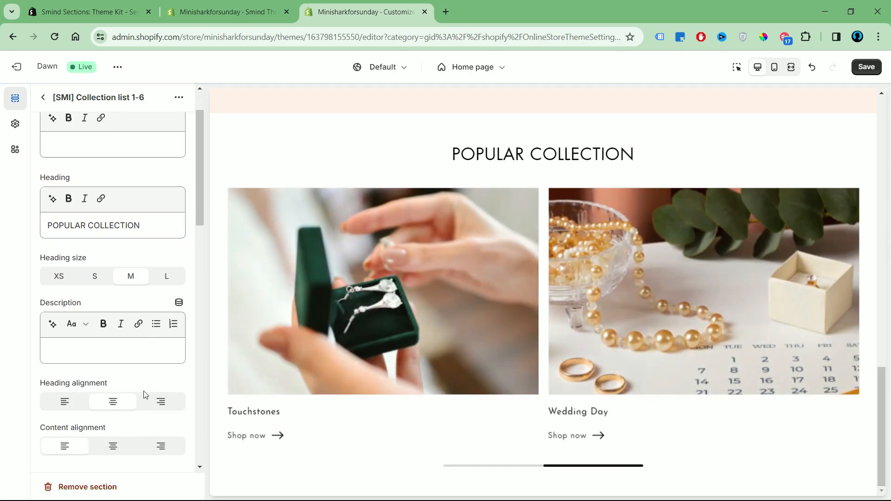
click(120, 447)
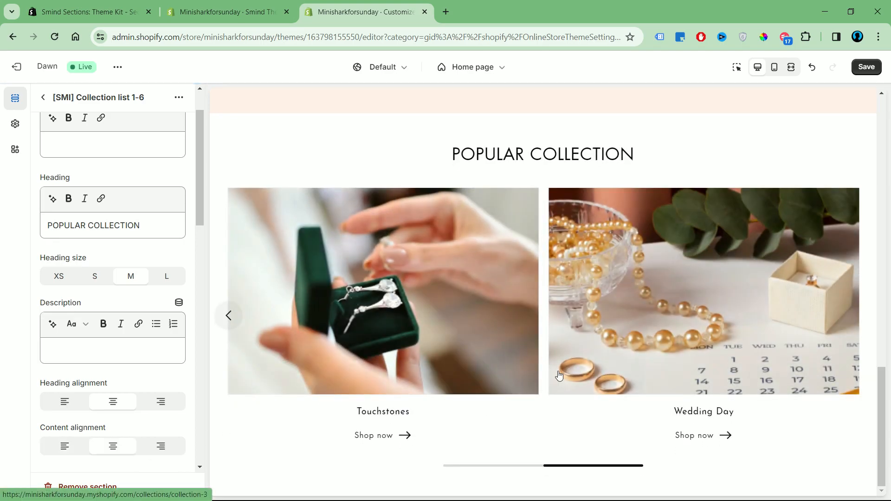
scroll(99, 394, down, 5)
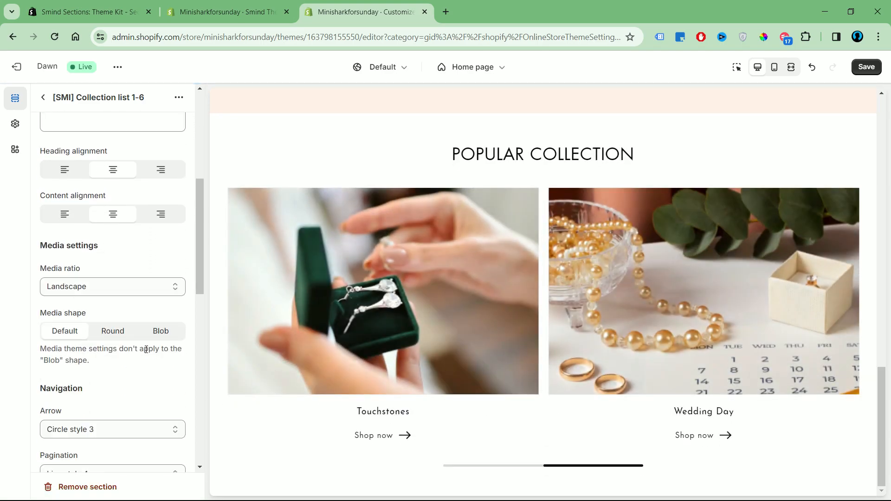
click(175, 292)
click(160, 322)
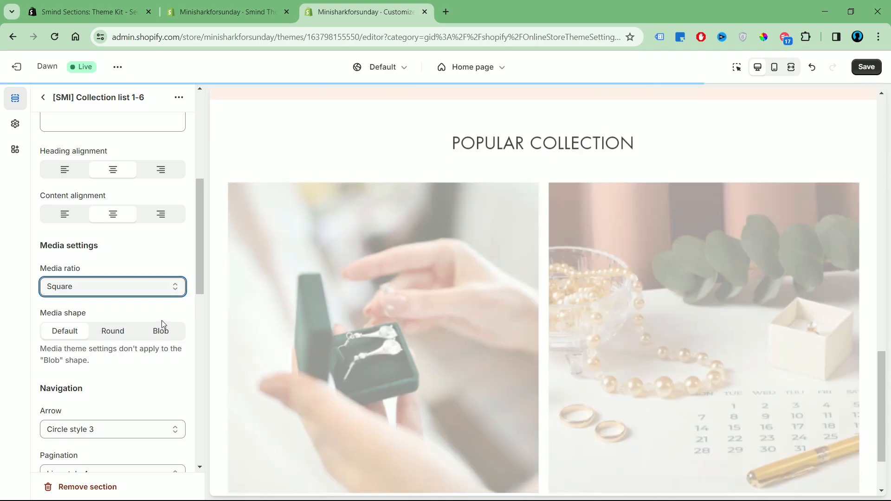
scroll(496, 289, down, 2)
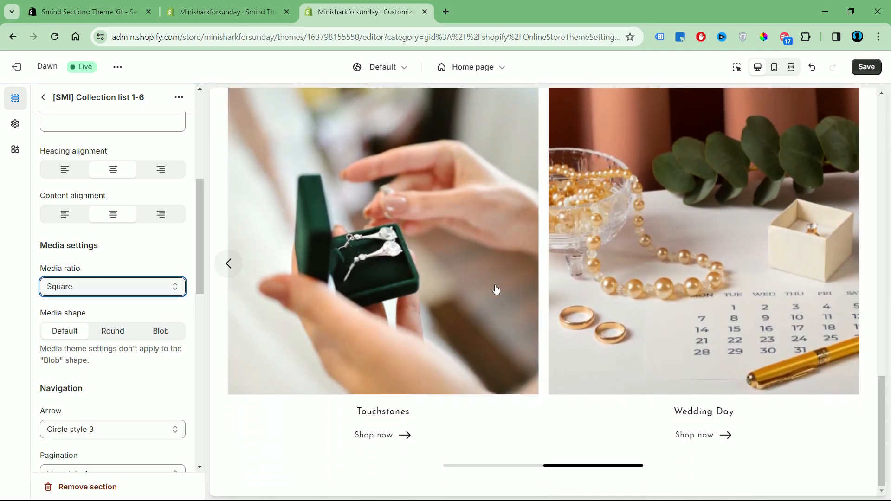
Step: Try the Portrait media ratio on the collection images and switch back to Square
click(152, 287)
click(138, 333)
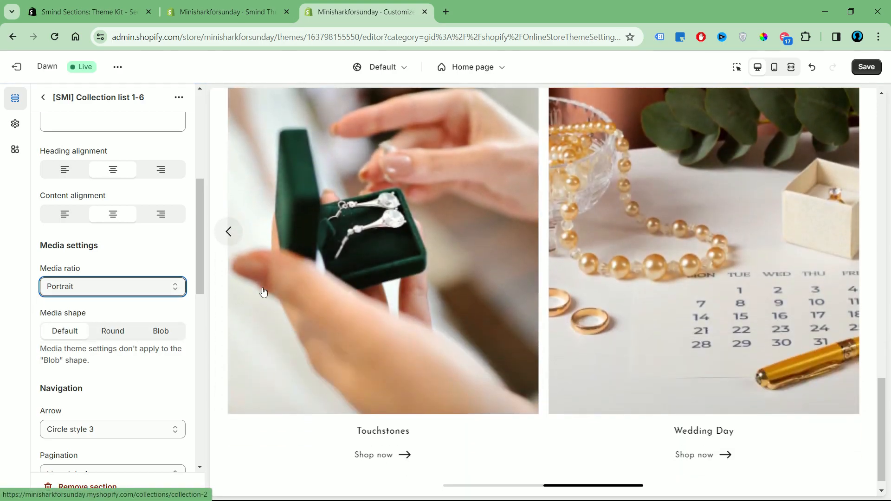
click(126, 288)
click(123, 321)
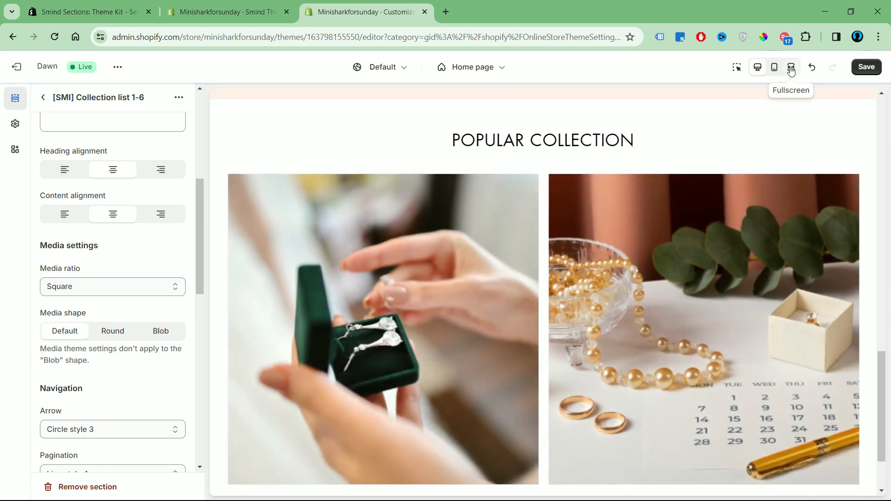
Step: Preview the square collection images in fullscreen, swipe through the slides, and return to desktop view
click(791, 67)
scroll(673, 259, down, 2)
drag(673, 258, 725, 280)
drag(659, 276, 650, 308)
scroll(444, 296, up, 1)
drag(499, 310, 394, 309)
drag(401, 311, 673, 298)
click(758, 67)
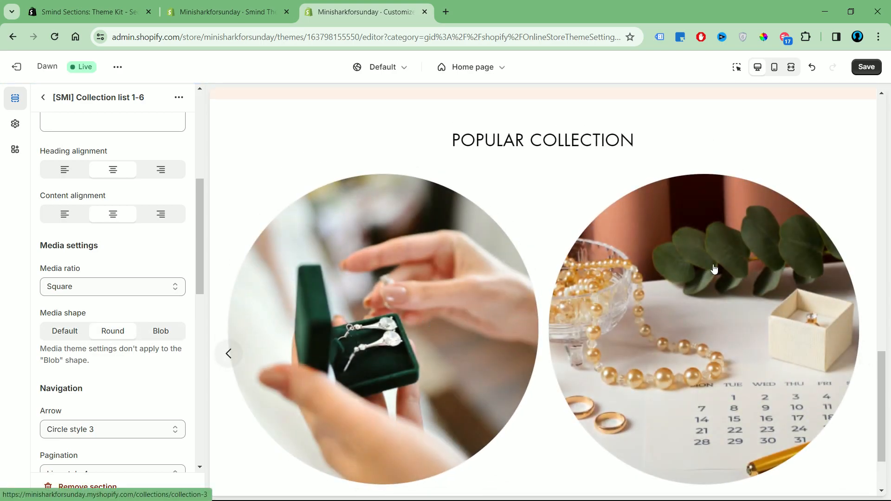
Step: Swipe through the collection slides in the Round media shape, and set the shape to Blob and check those slides too
drag(715, 270, 445, 295)
drag(445, 294, 557, 295)
scroll(581, 295, down, 2)
click(160, 331)
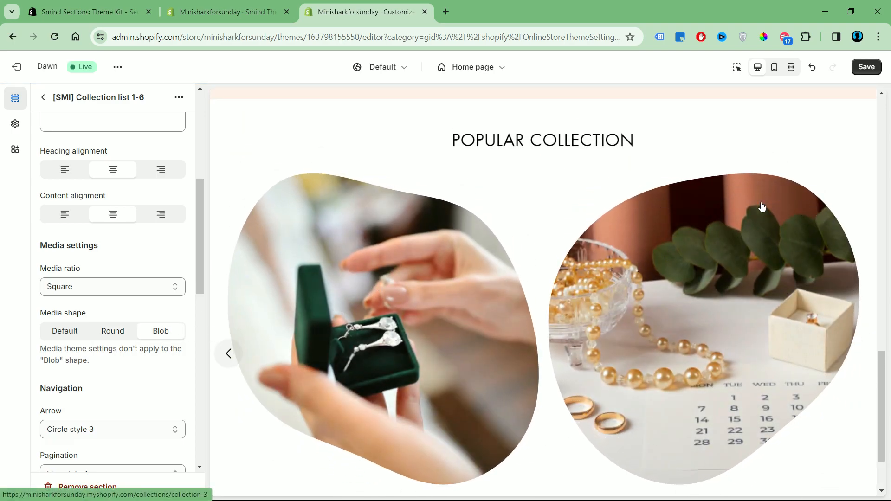
drag(413, 331, 591, 326)
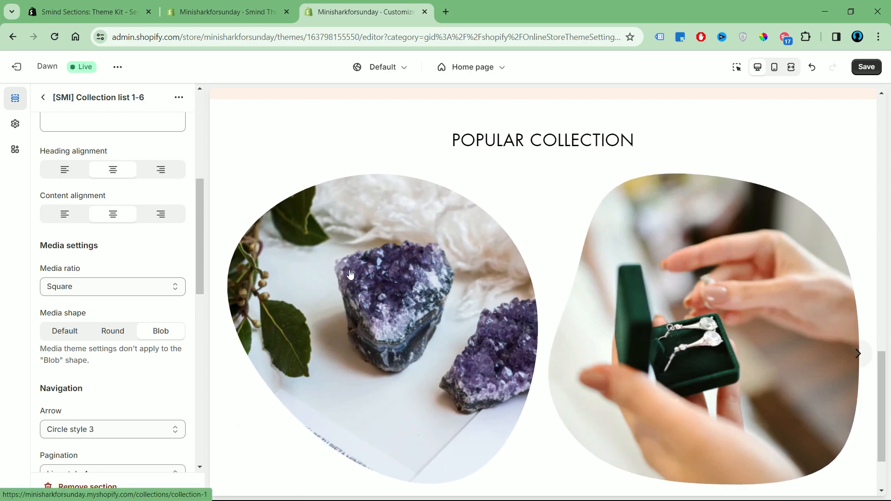
drag(639, 293, 497, 289)
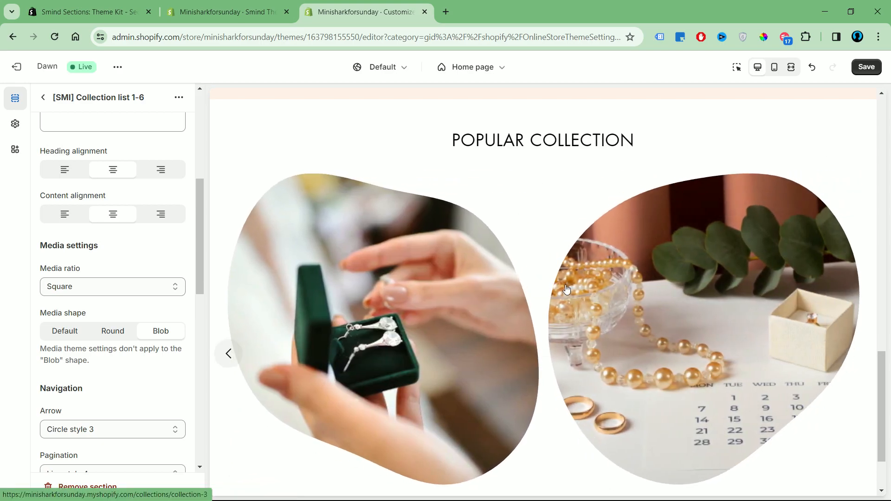
Step: Set the collection slider's pagination to Line dot and test switching slides with the dots
scroll(145, 355, down, 3)
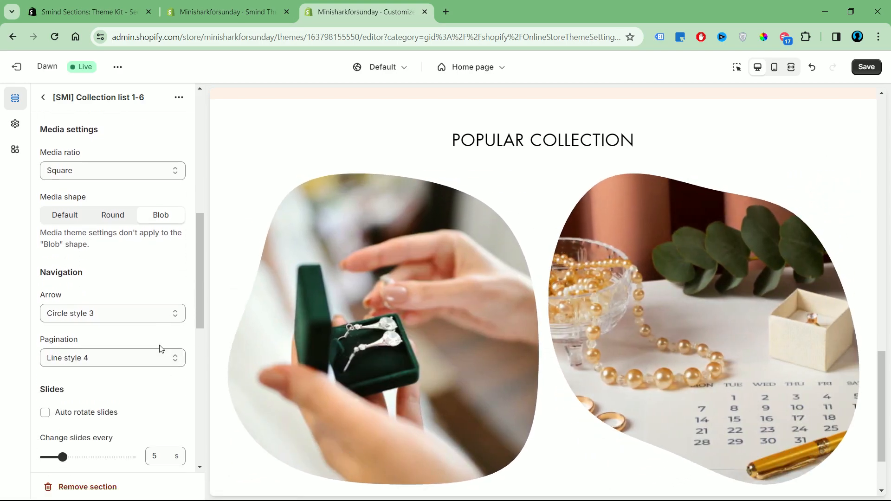
scroll(438, 378, down, 3)
click(166, 315)
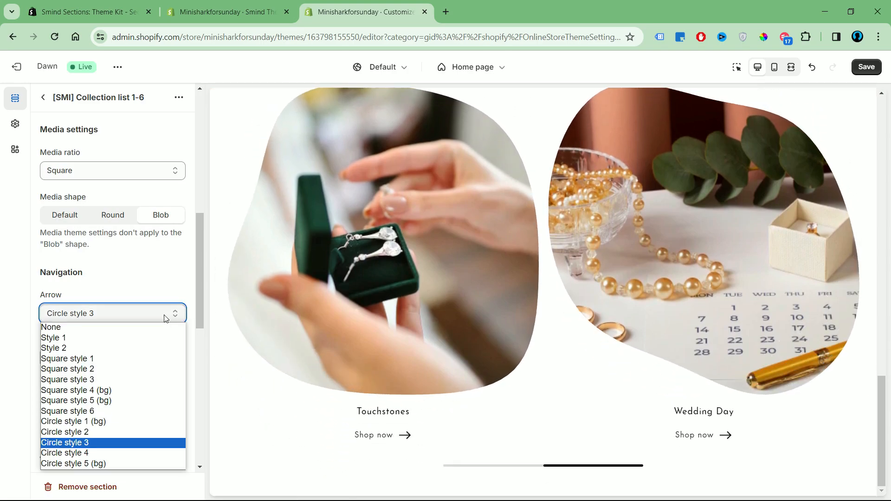
click(166, 316)
click(145, 362)
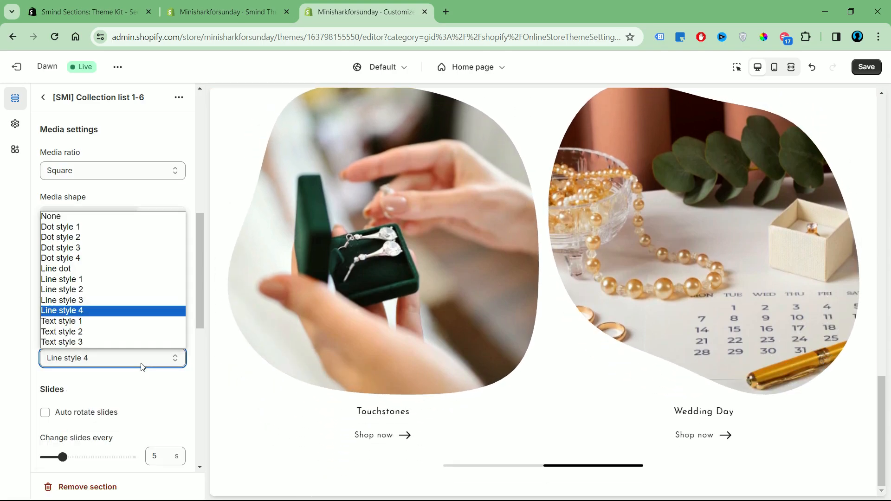
click(129, 277)
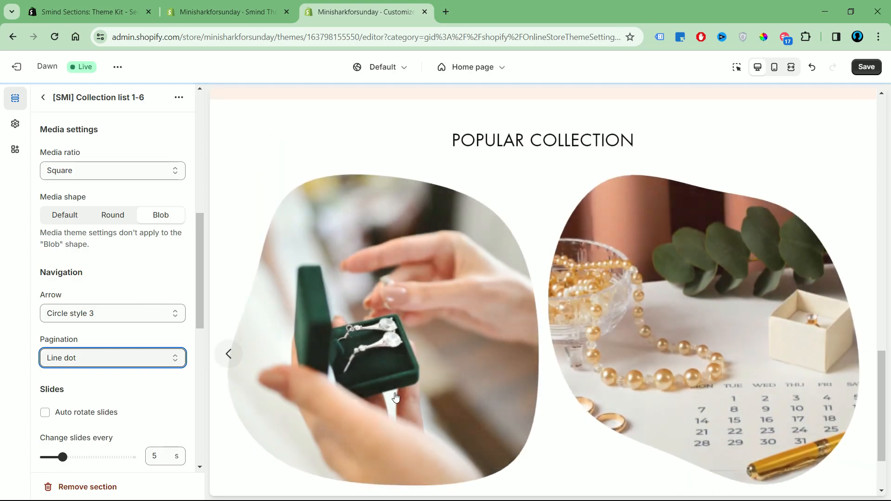
scroll(412, 396, down, 2)
click(534, 466)
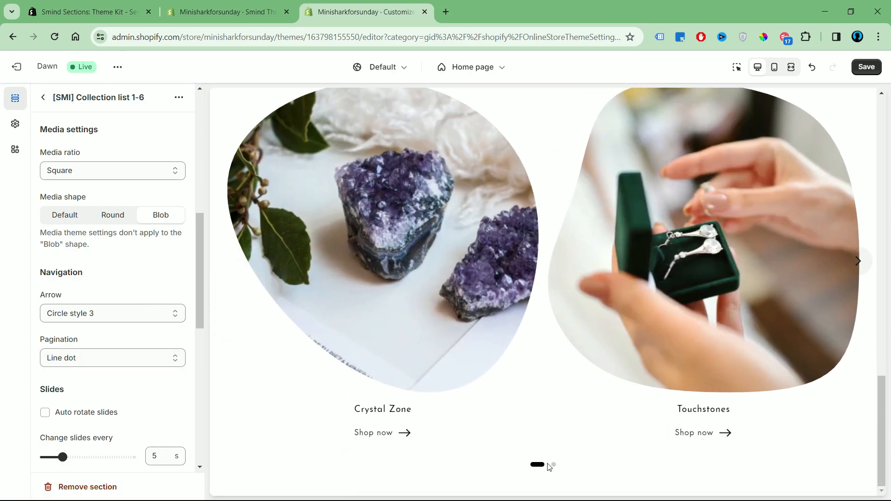
click(554, 466)
click(537, 465)
Step: Try auto rotating the slides, turn it off again, and set the number of columns on desktop to 3
scroll(114, 344, down, 3)
click(111, 240)
scroll(102, 232, down, 1)
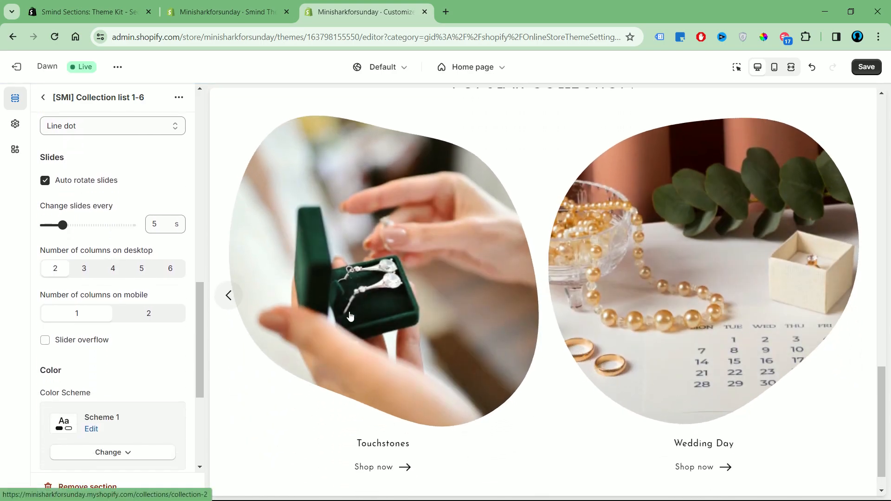
click(90, 186)
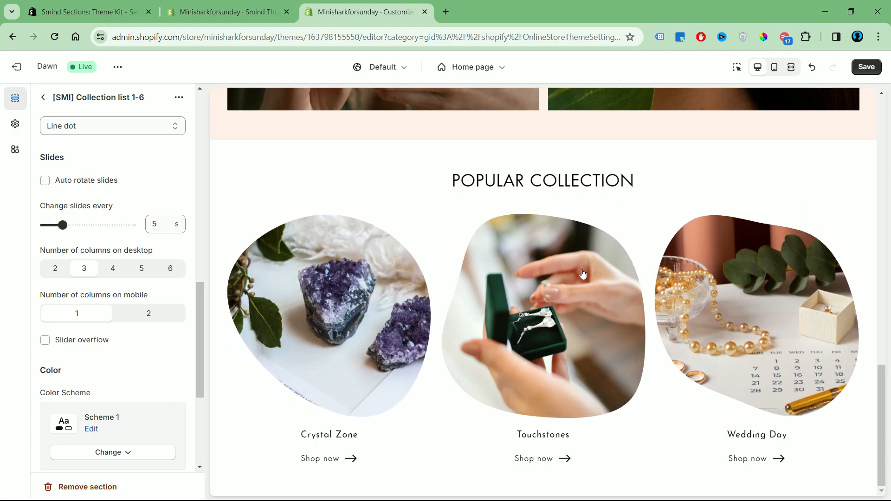
Step: Preview the three-column collection section in fullscreen and return to desktop view
click(791, 67)
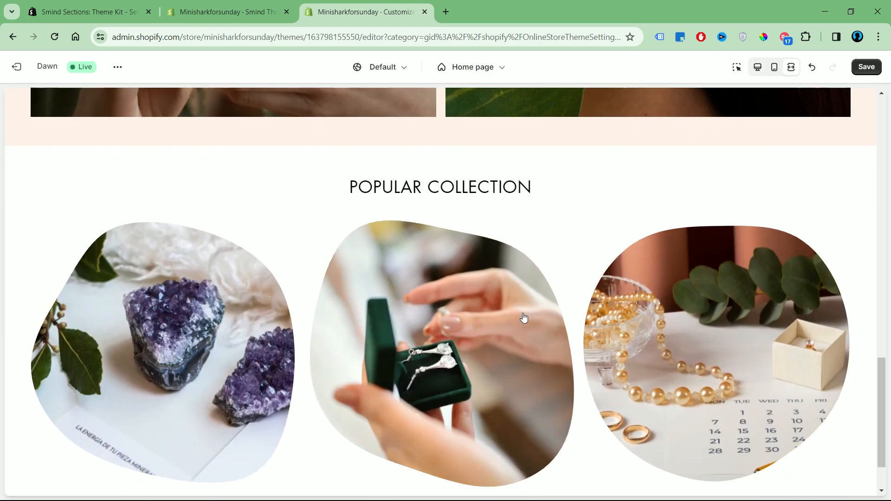
scroll(524, 318, down, 2)
scroll(403, 328, up, 2)
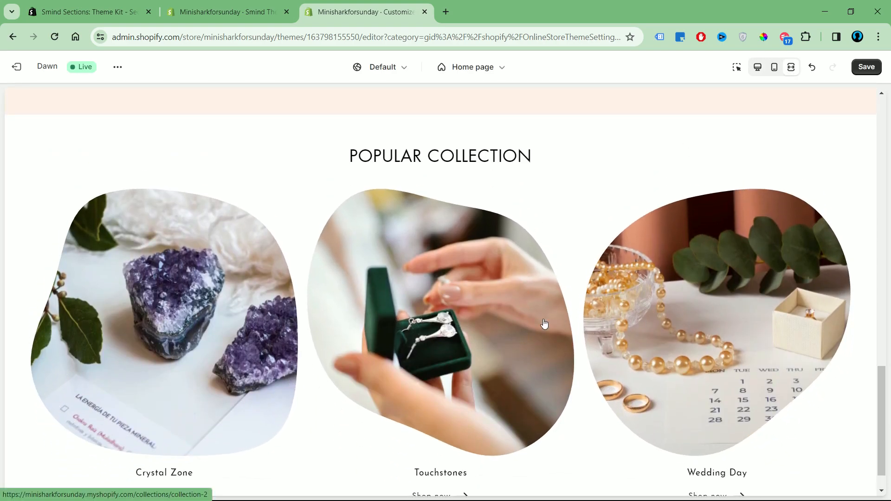
click(758, 67)
Step: Set the Collection list 1-6 section's top padding to 100 px and check the spacing above its heading
scroll(133, 353, down, 5)
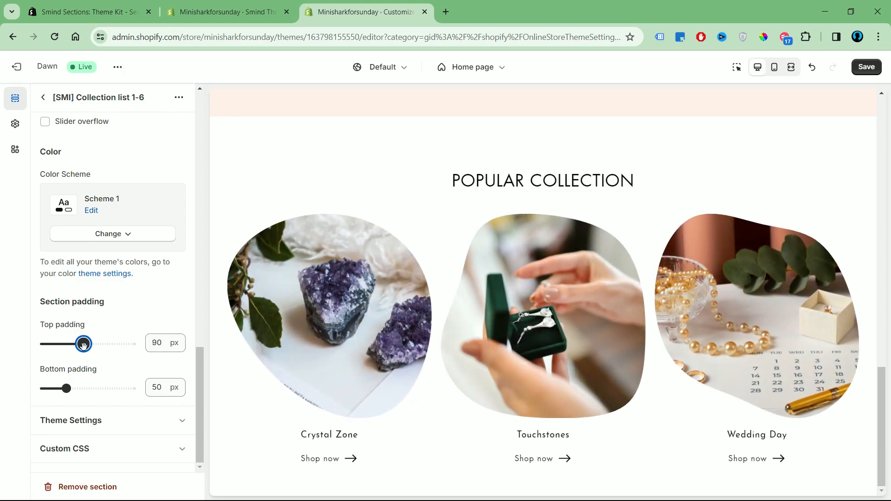
drag(86, 344, 88, 344)
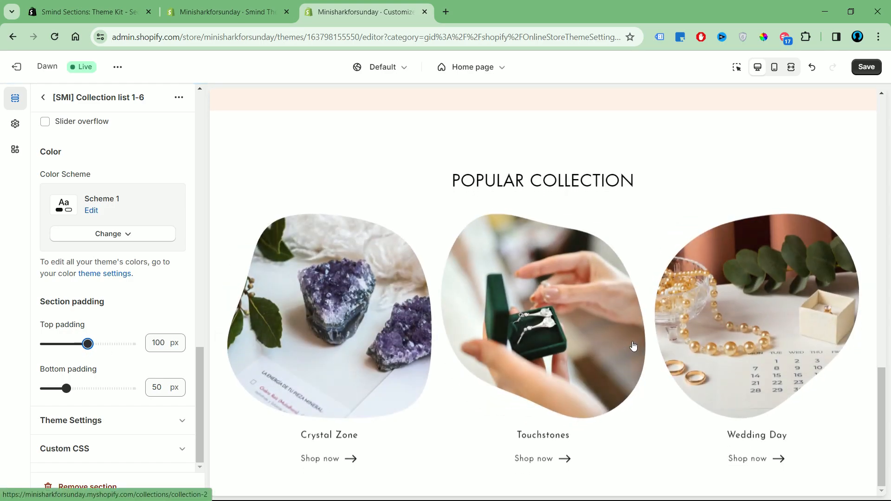
scroll(478, 324, up, 3)
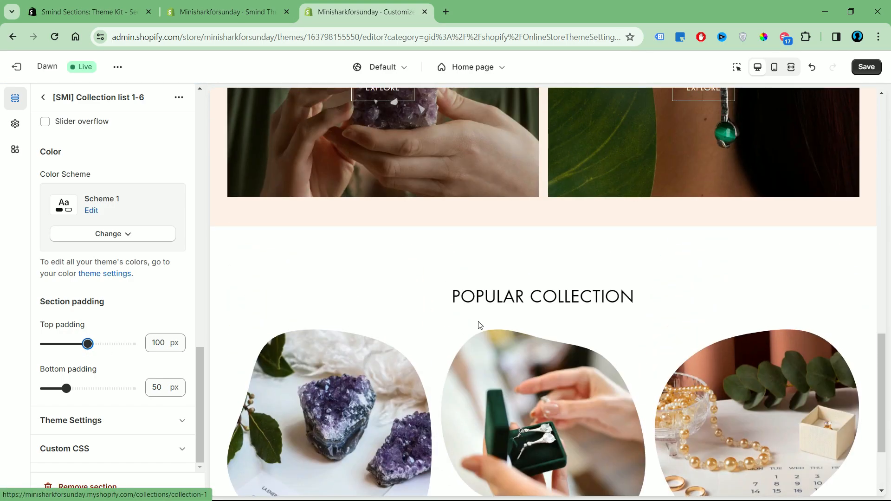
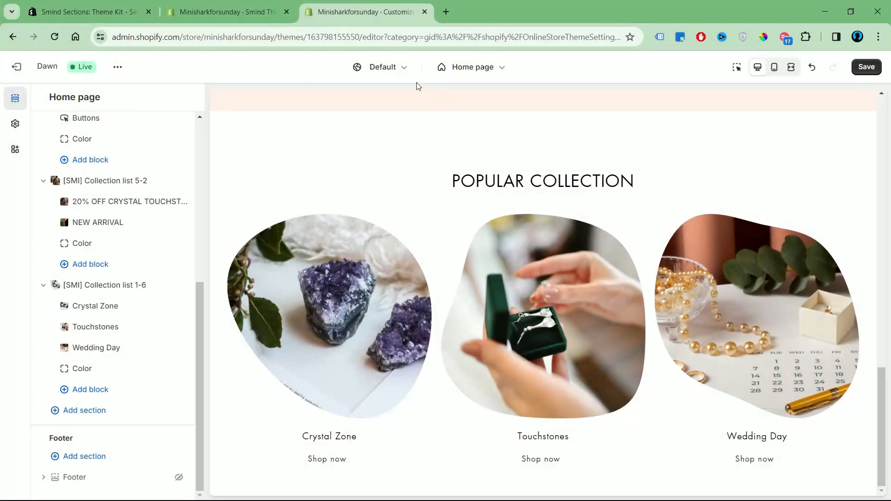
Step: Switch to the Smind Theme Sections library, filter it by Countdown timer, and preview the Countdown timer 1-1 section
click(268, 13)
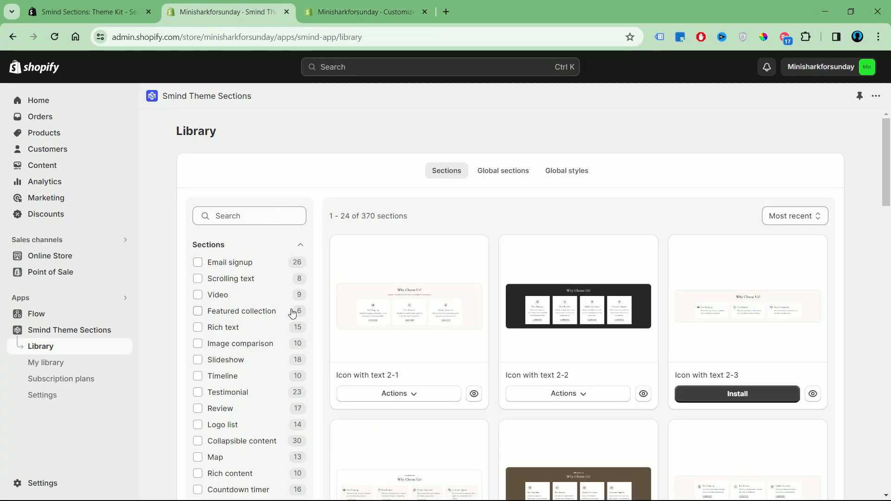
scroll(292, 314, down, 4)
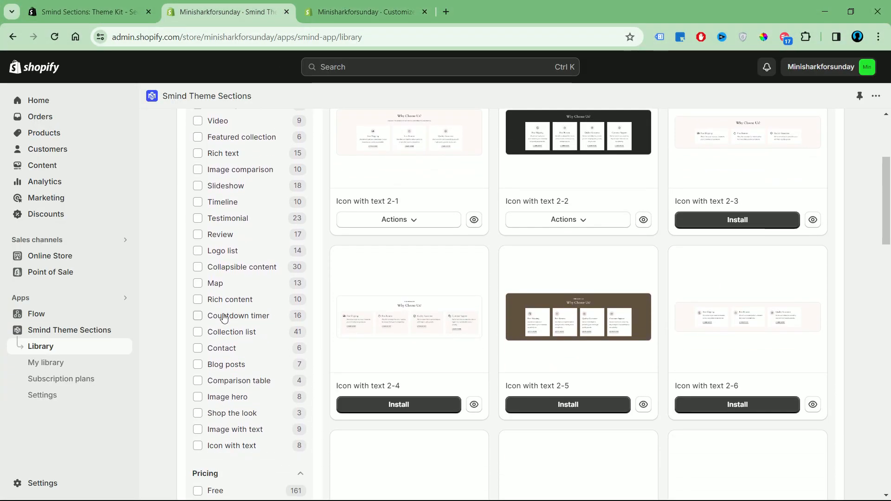
click(223, 318)
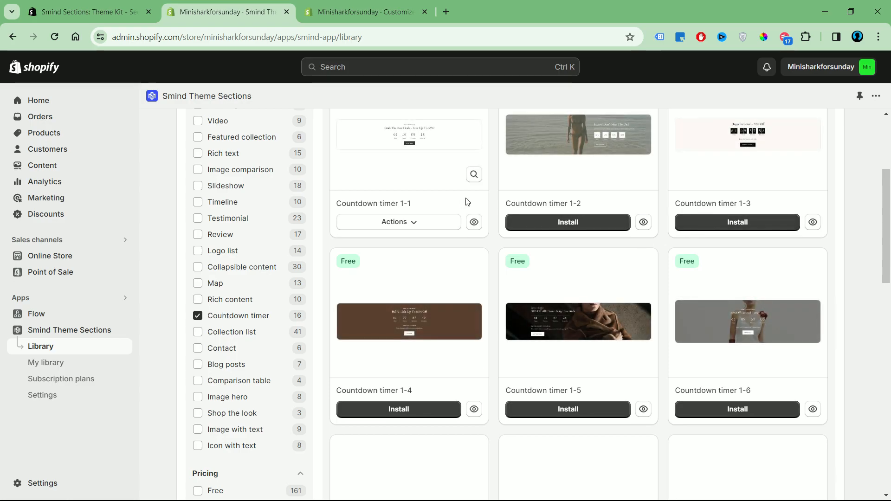
scroll(487, 200, down, 5)
scroll(499, 195, down, 10)
scroll(498, 196, up, 15)
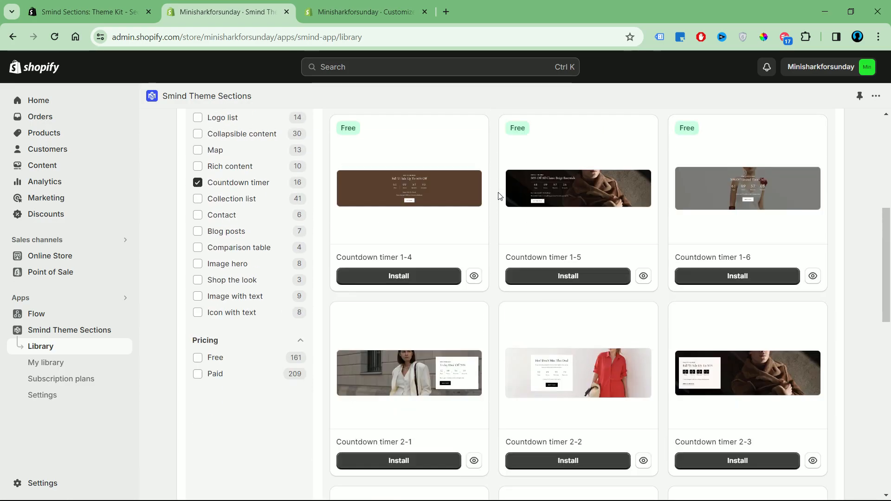
click(473, 332)
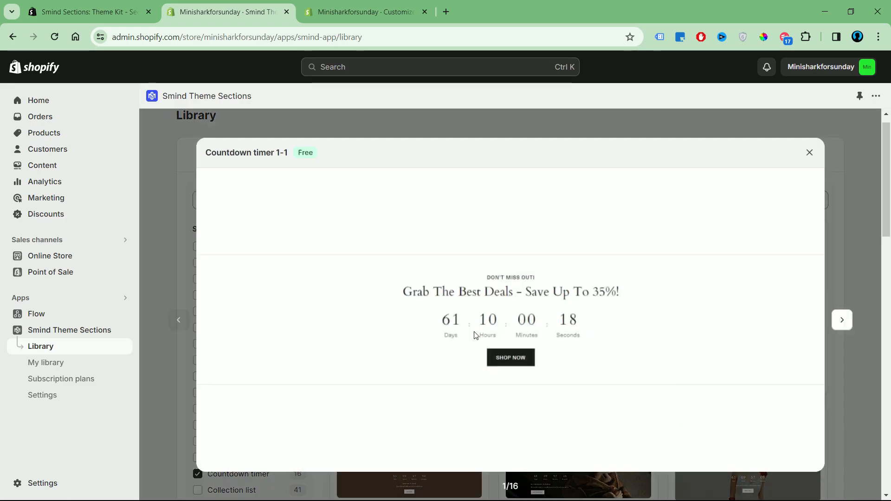
click(810, 152)
Step: Return to the theme editor and add the [SMI] Countdown timer 1-1 section below Collection list 1-6
click(351, 4)
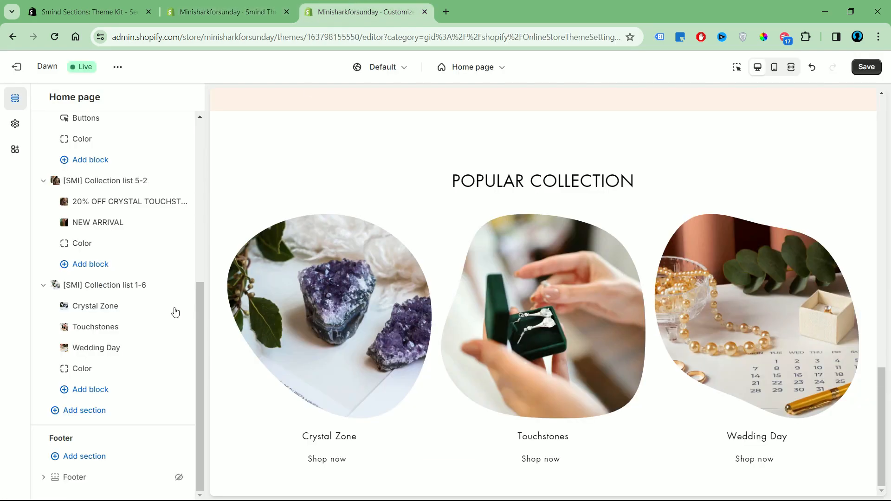
click(120, 412)
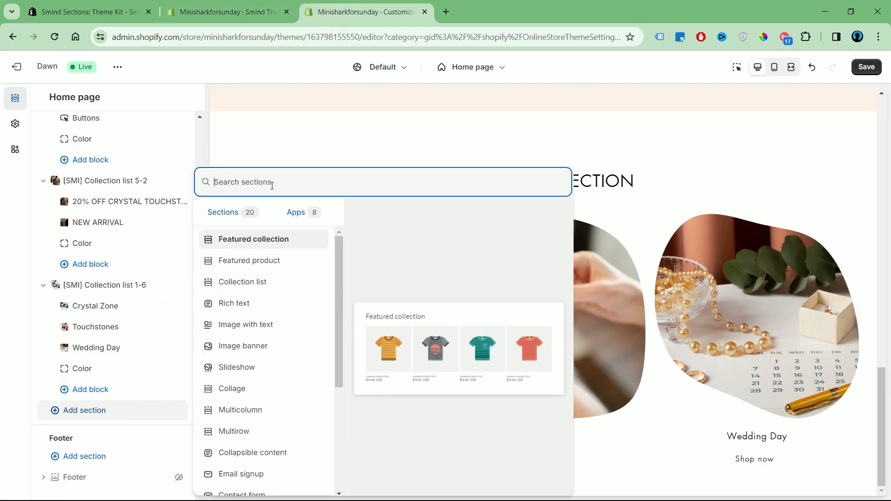
text(Count)
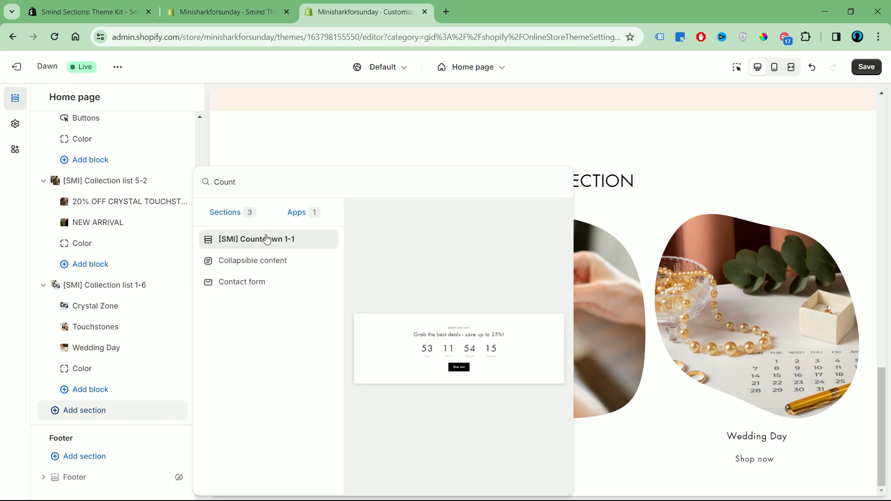
click(260, 240)
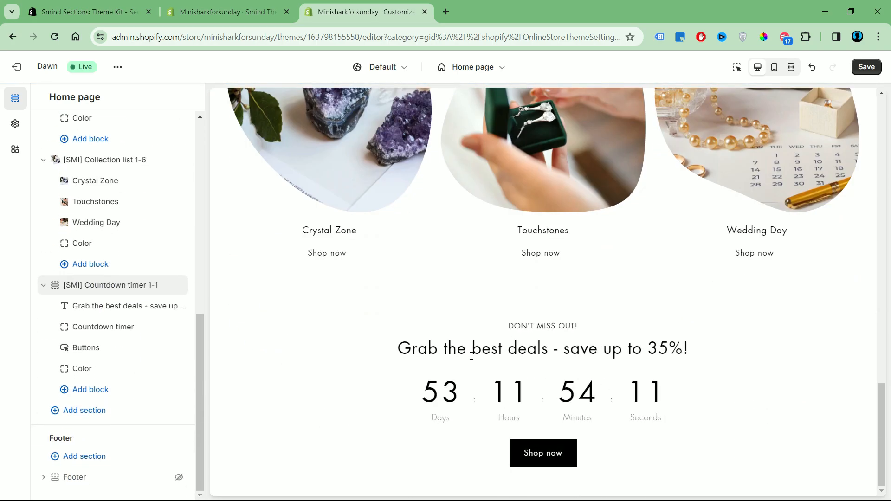
Step: Change the countdown section's heading text to BLACK FRIDAY and clear its subheading
click(113, 309)
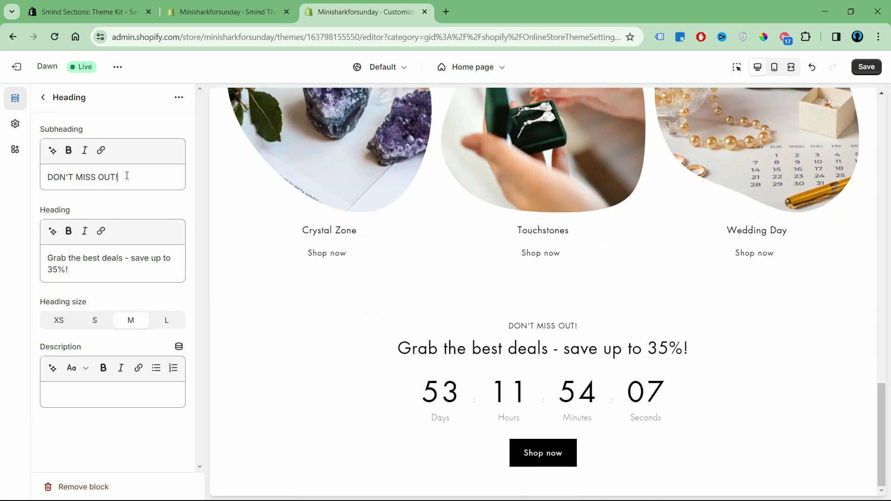
drag(126, 175, 46, 176)
drag(81, 274, 28, 253)
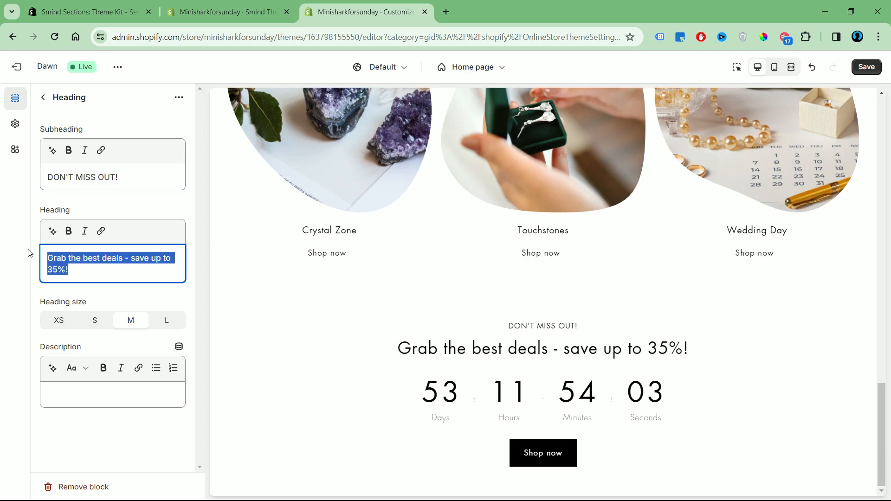
text(BLACK FRIDAY)
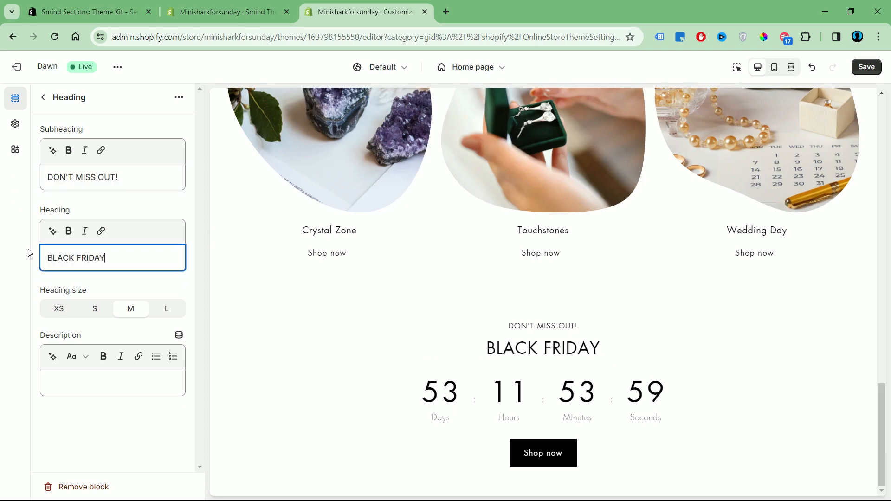
triple_click(91, 177)
key(BackSpace)
Step: Enter the description "Get 20% off if you spend $120 or more!" in the heading block and keep heading size M
click(98, 383)
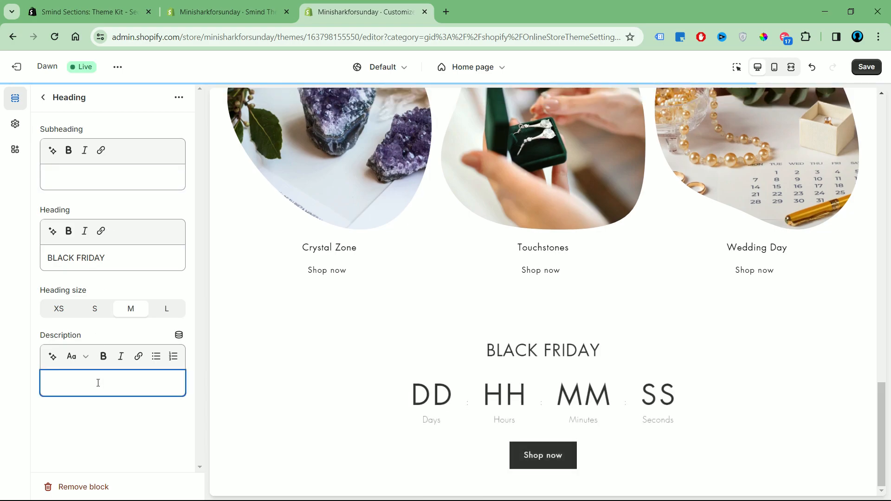
text(Get 20)
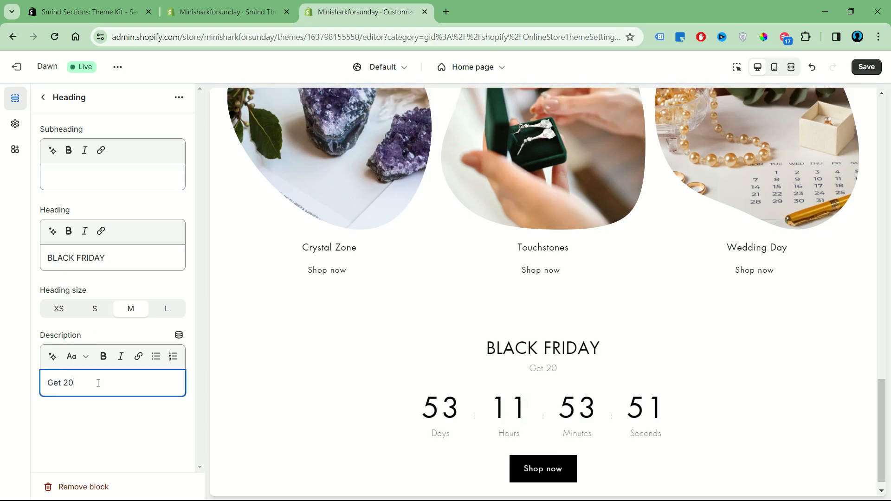
text(% off if you spend)
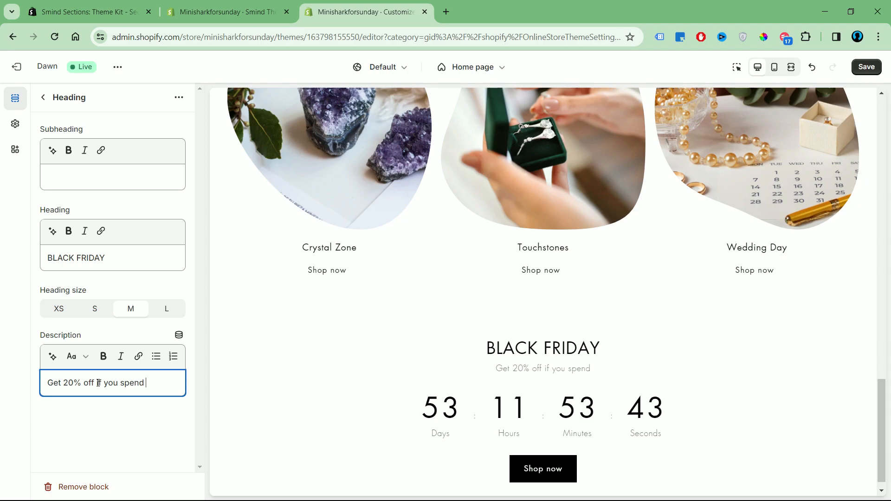
text( $120 or more)
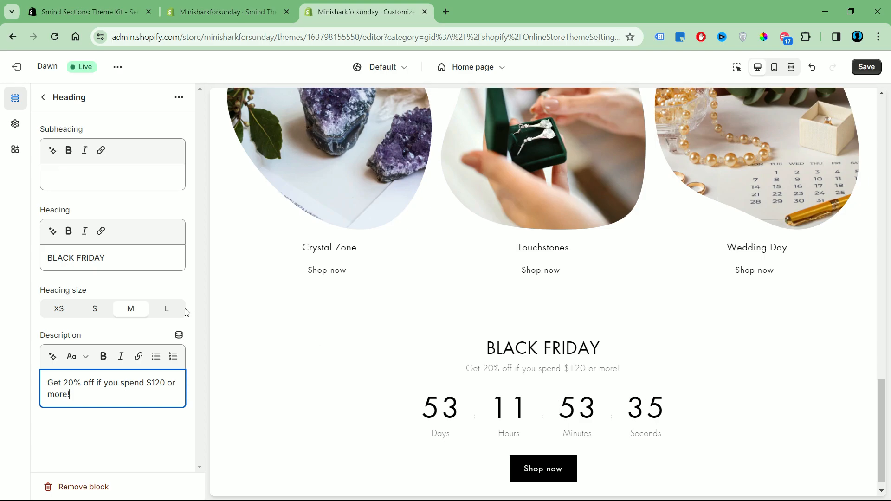
text(!)
click(131, 309)
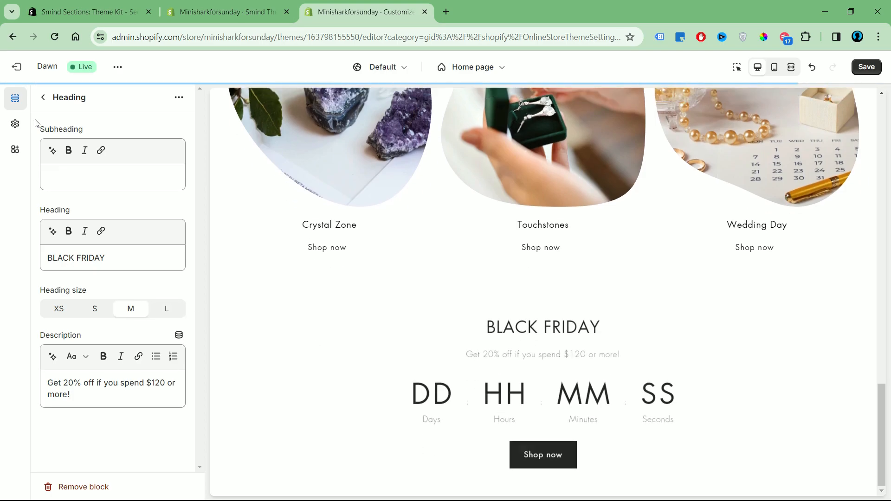
click(43, 97)
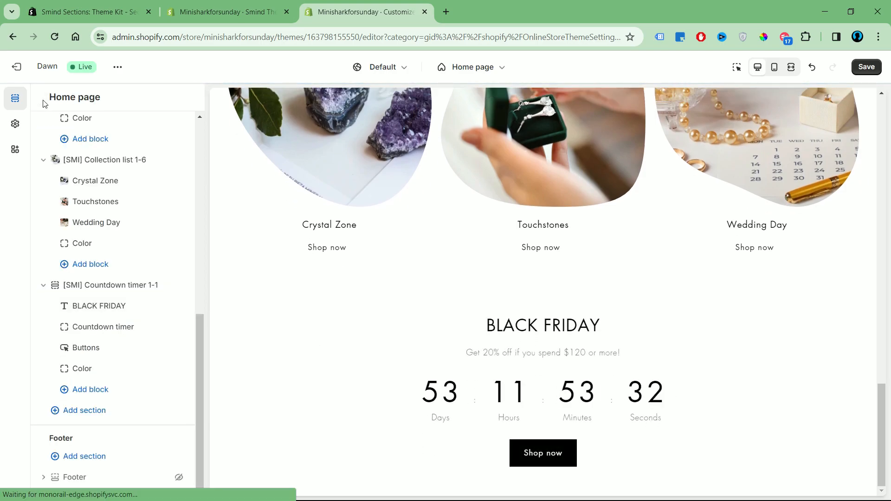
Step: Set the Countdown timer block's end date to 2024-03-5
click(127, 330)
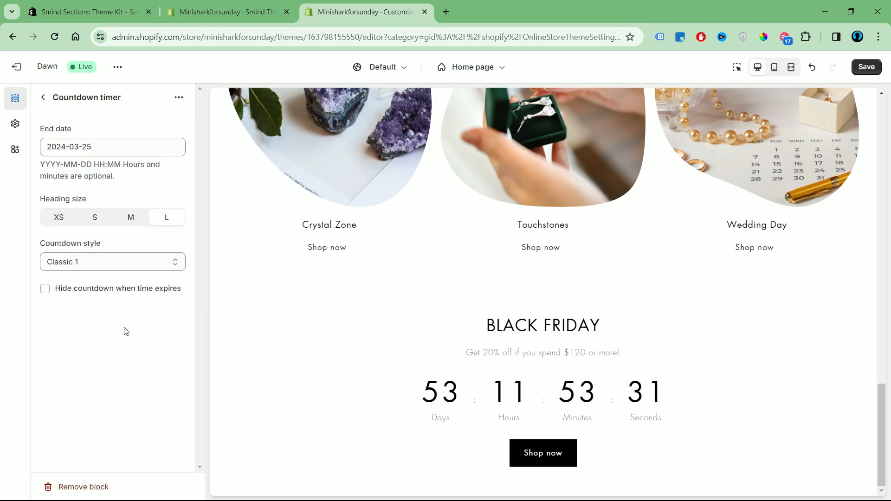
click(99, 149)
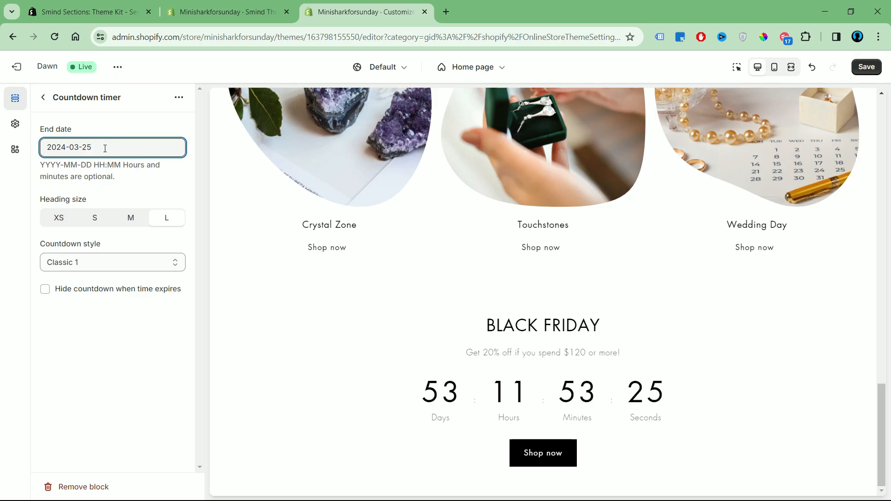
text(5)
click(166, 194)
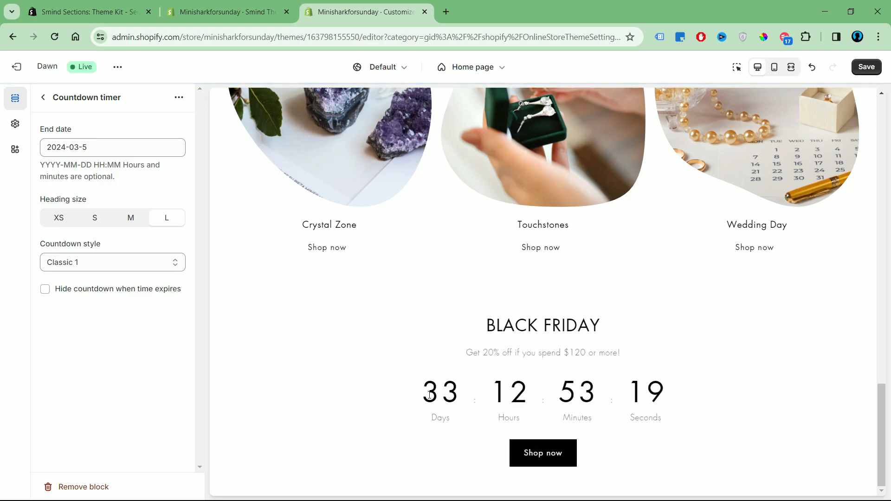
Step: Compare several countdown styles, settle on Solid 1, and enable hiding the countdown when time expires
click(173, 267)
click(152, 296)
click(178, 267)
click(163, 319)
click(175, 261)
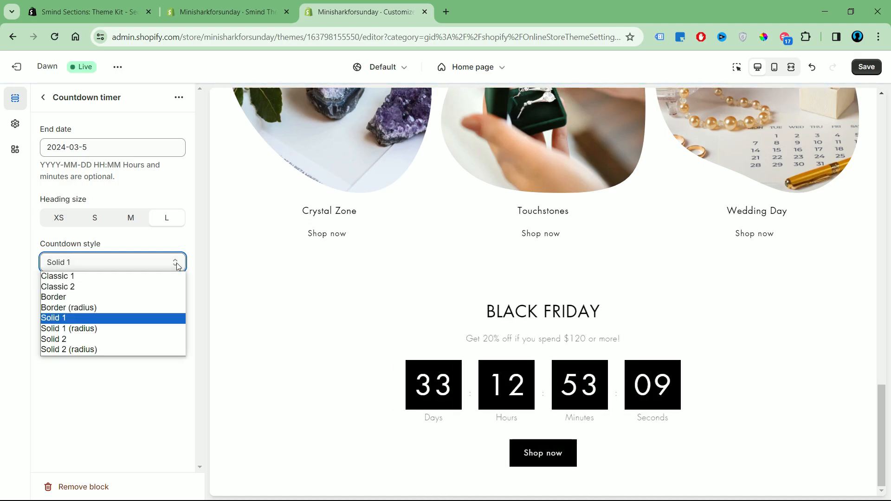
click(145, 339)
click(175, 261)
click(139, 319)
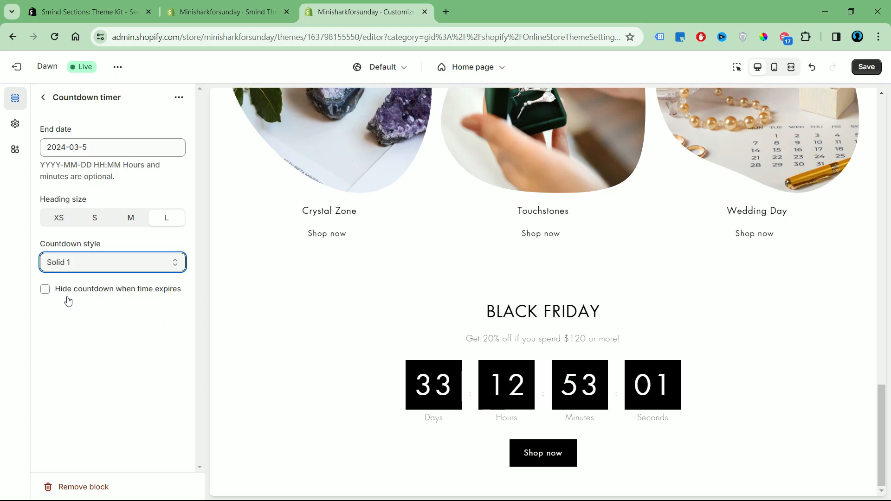
click(45, 290)
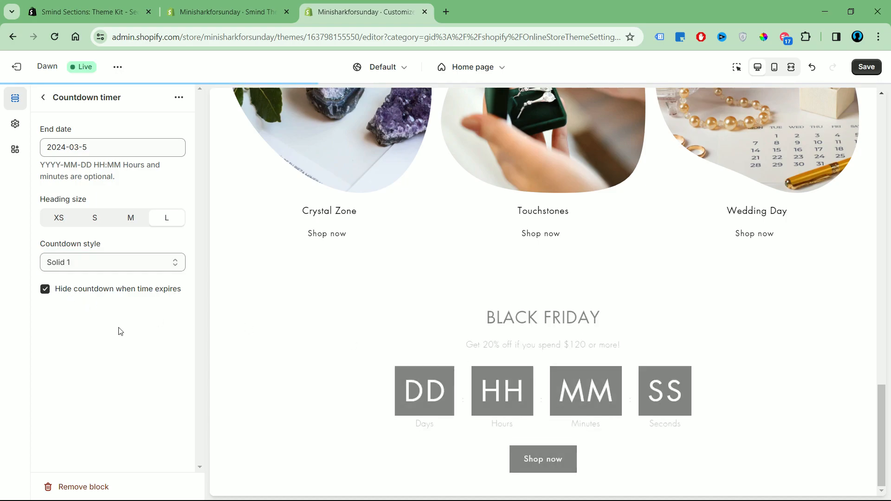
click(42, 100)
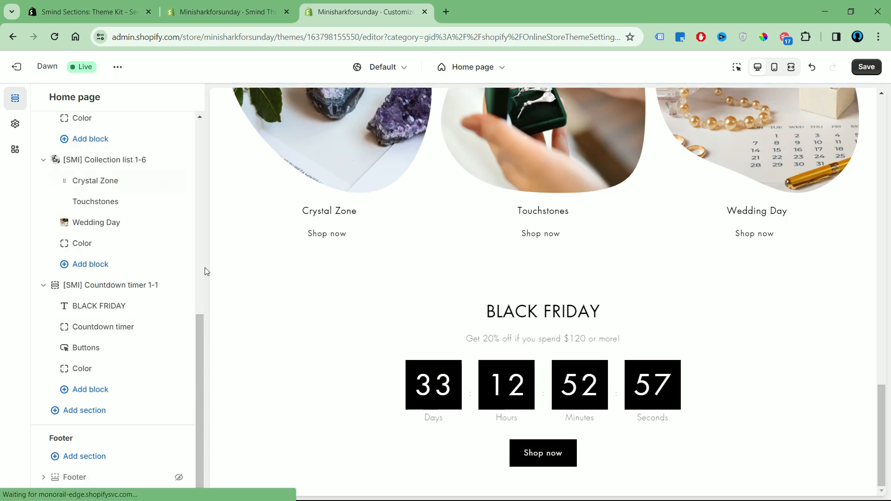
Step: Set the first button link of the countdown section's Buttons block to #
click(115, 349)
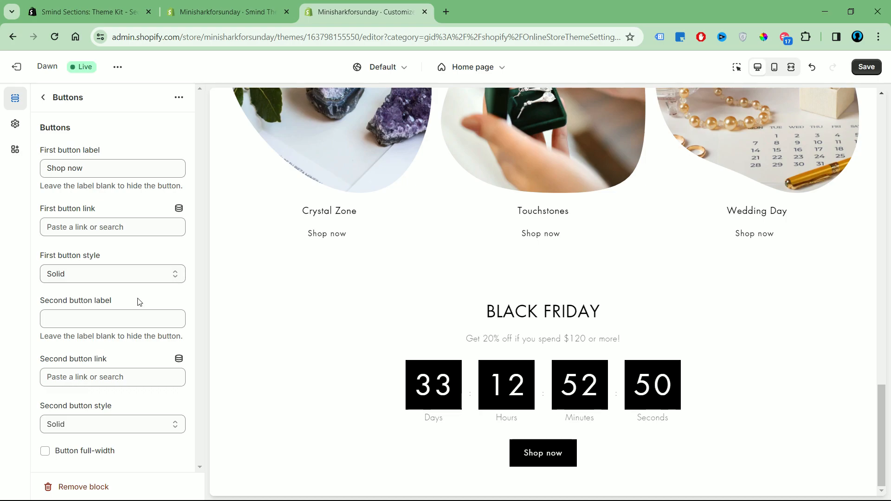
click(132, 228)
text(#)
key(Return)
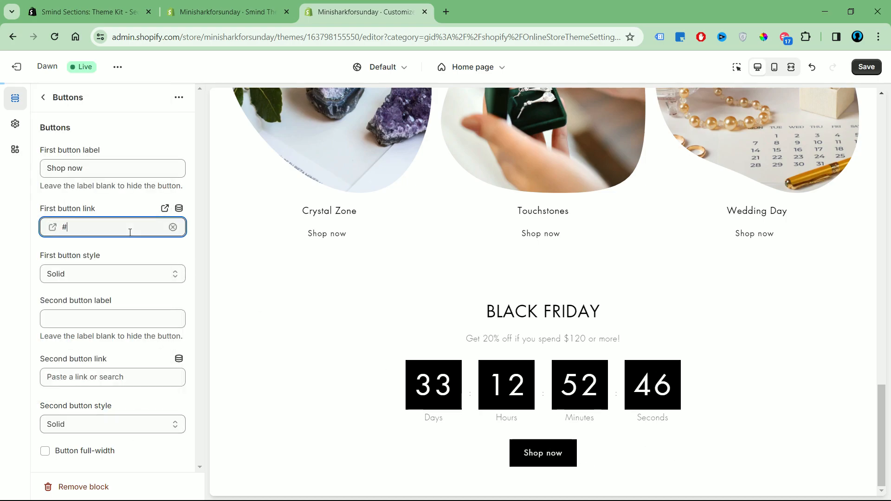
click(44, 98)
Step: Set both the content position and content alignment of the Countdown timer 1-1 section to left
click(113, 291)
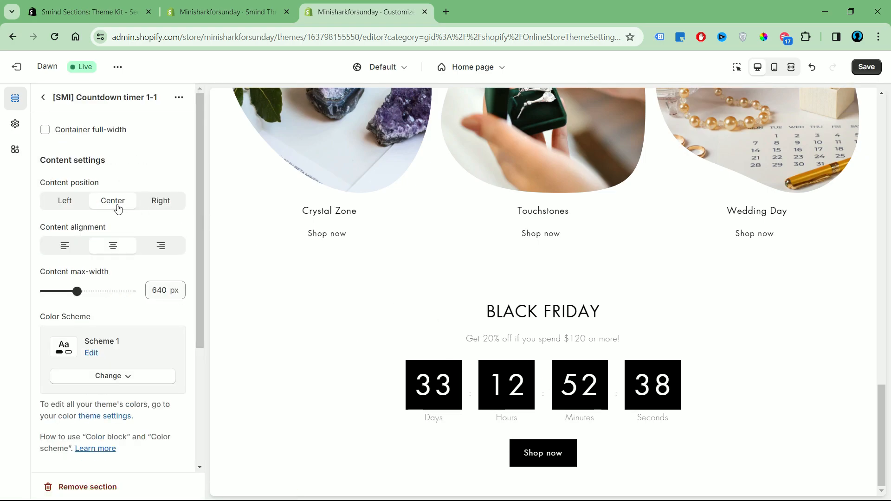
click(78, 204)
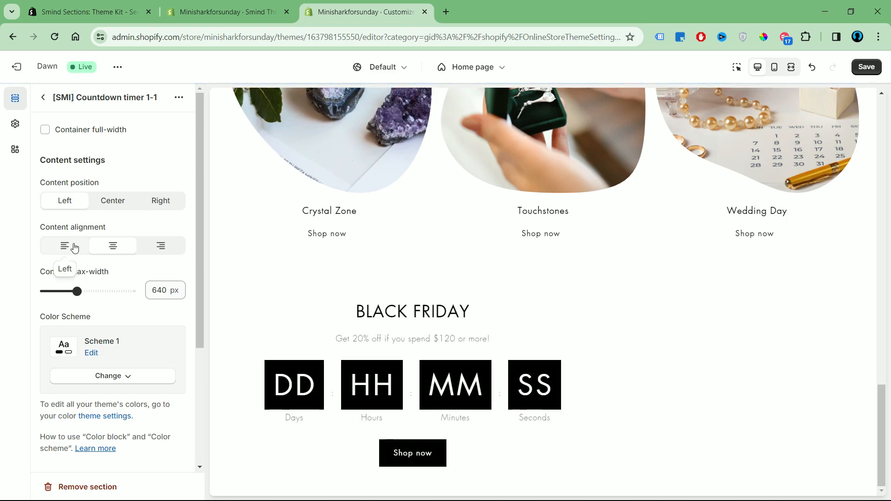
click(57, 242)
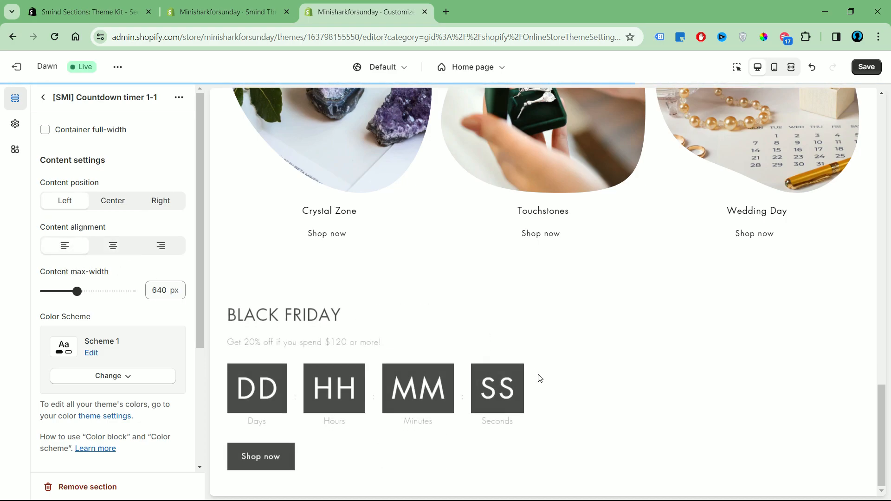
Step: Preview the left-aligned countdown section in fullscreen, return to desktop view, and look over its remaining settings
click(792, 68)
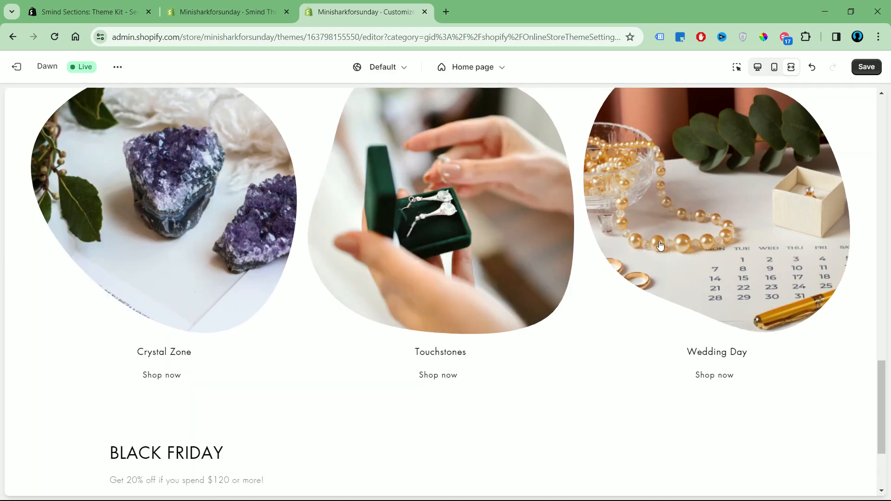
click(759, 68)
scroll(139, 340, down, 4)
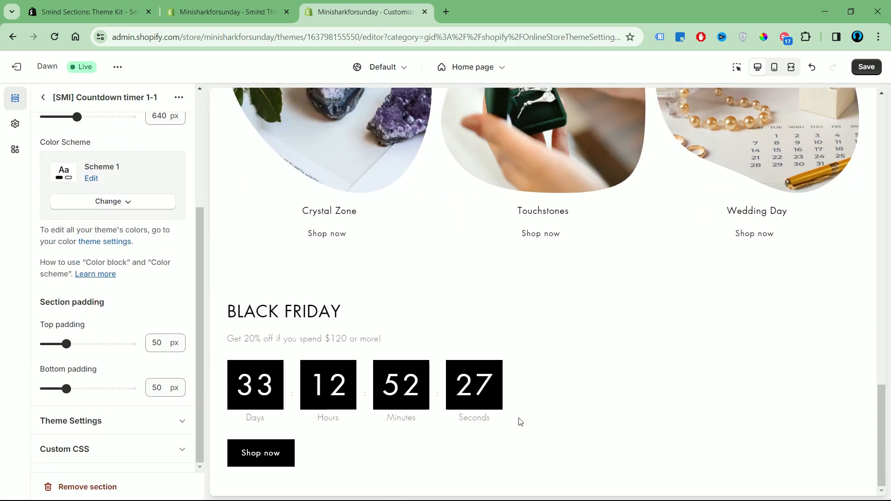
scroll(110, 318, up, 5)
click(42, 97)
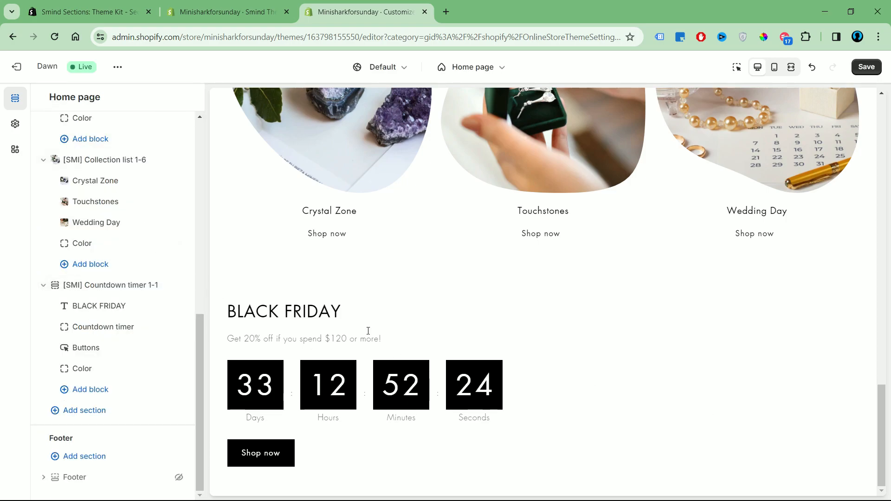
Step: Add a Background block to the Countdown timer 1-1 section and use the Count PNG as its image
click(89, 412)
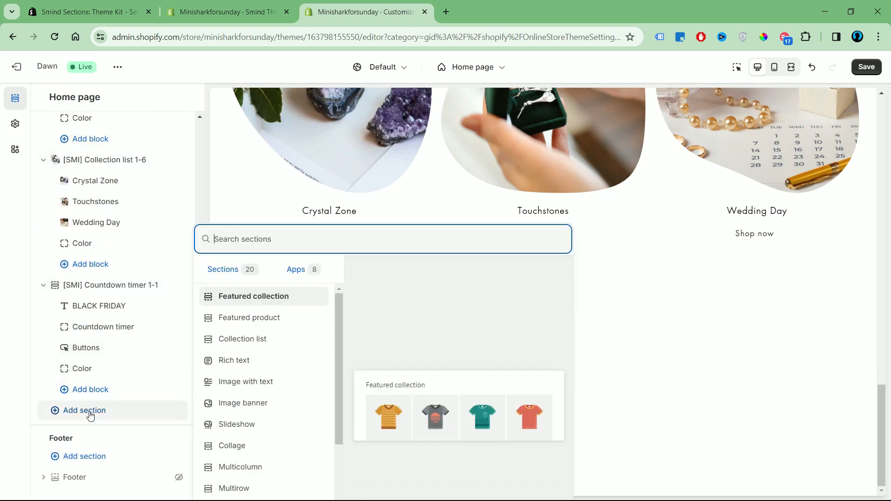
click(95, 400)
click(96, 390)
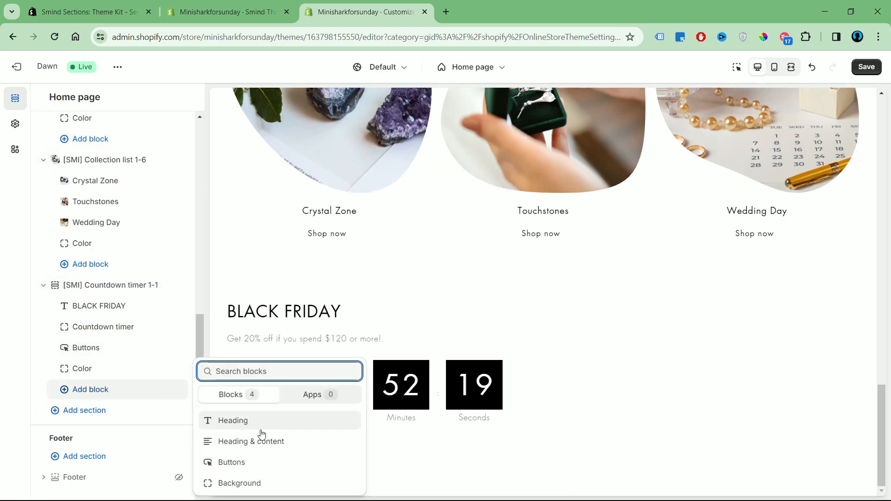
click(255, 484)
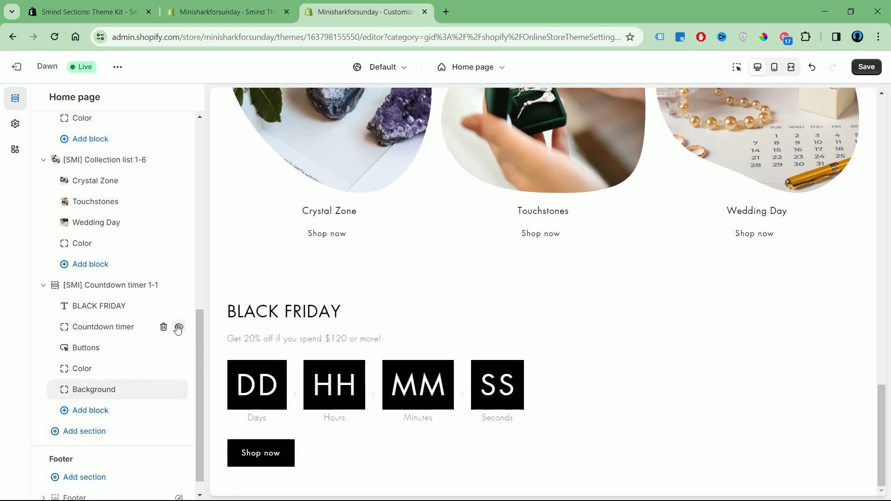
click(105, 394)
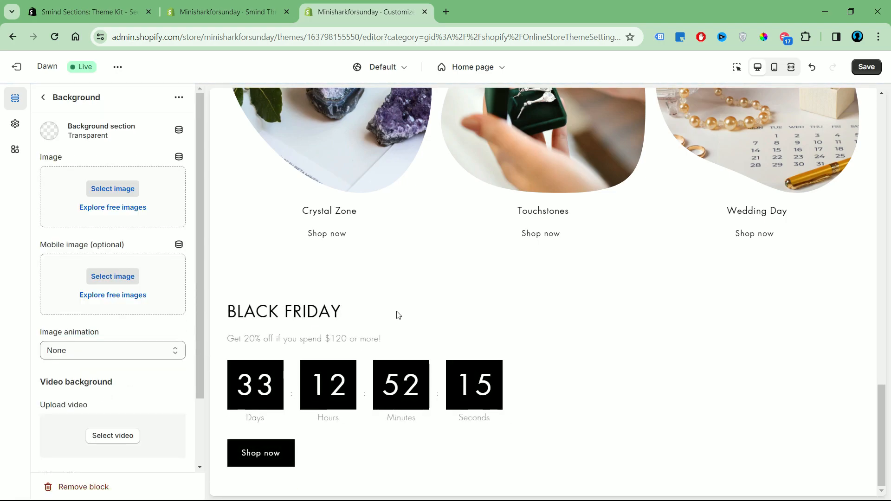
click(123, 189)
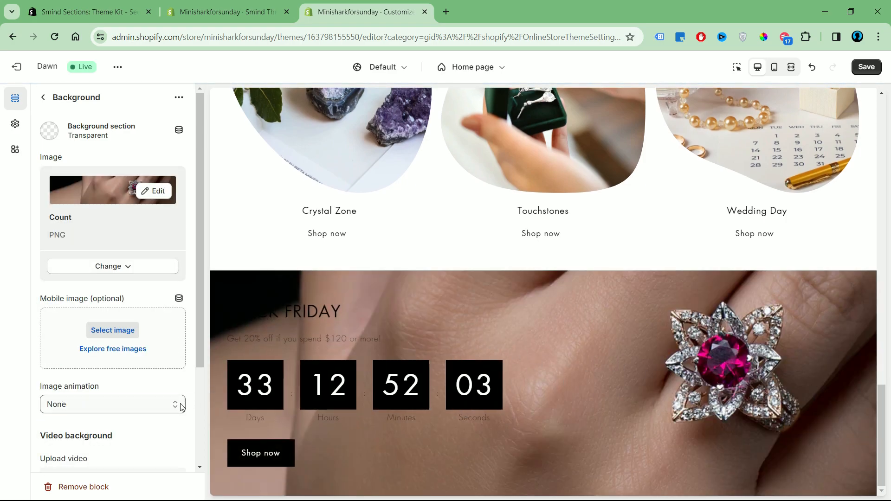
Step: Set the background image animation to Ambient movement
scroll(181, 406, down, 1)
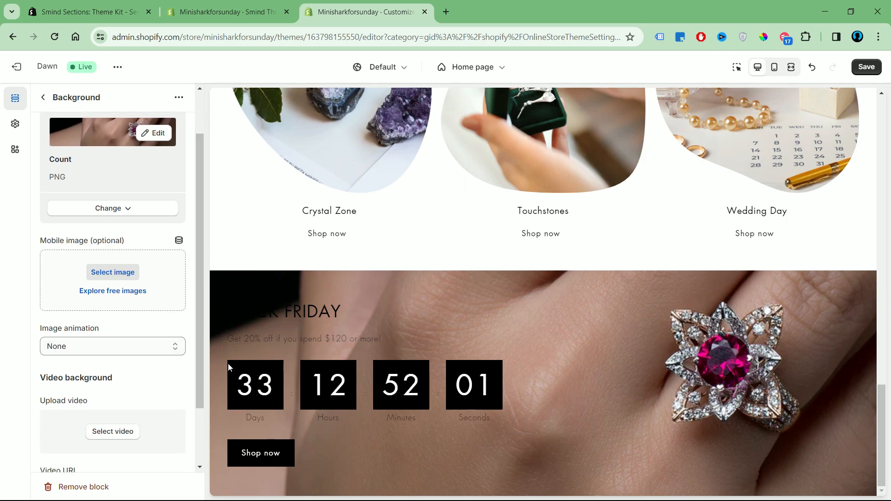
click(173, 347)
click(175, 368)
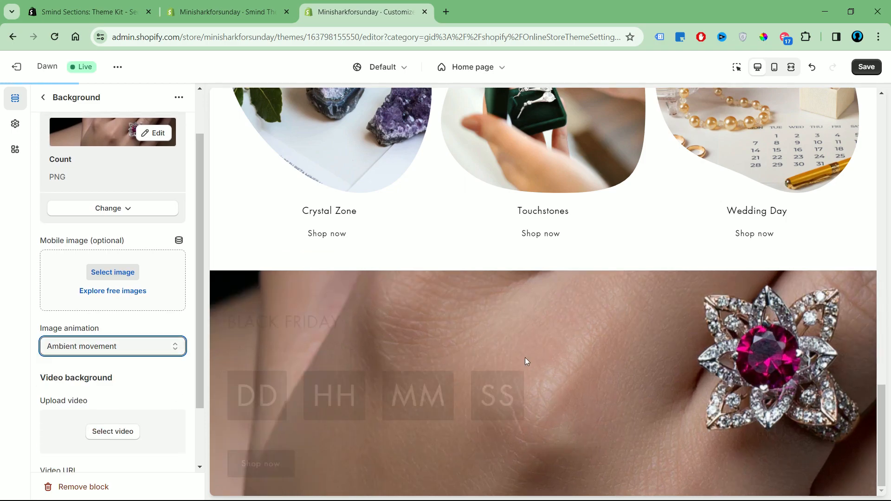
scroll(190, 378, down, 2)
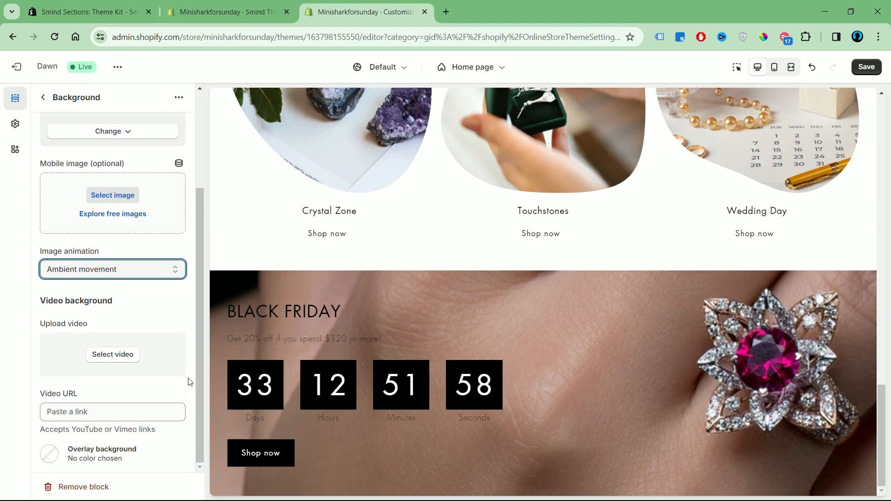
scroll(139, 316, up, 2)
scroll(157, 340, down, 2)
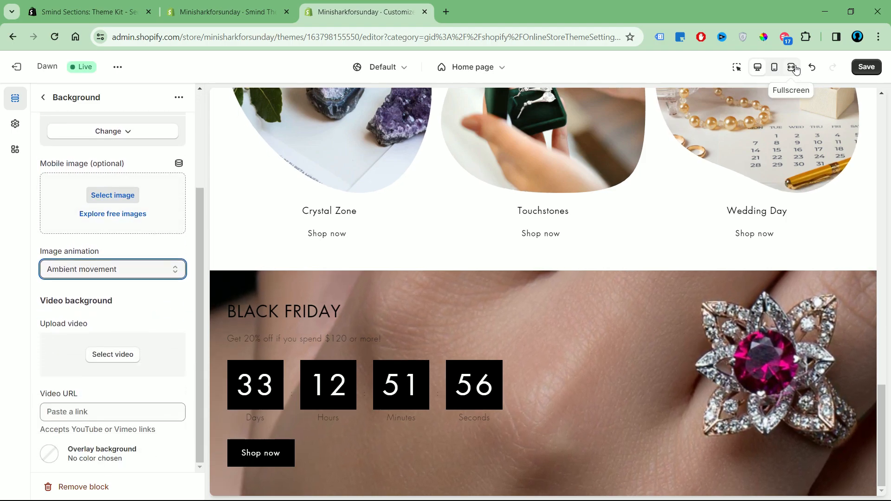
Step: Preview the countdown section with its animated ring background in fullscreen and return to desktop view
click(792, 67)
scroll(394, 338, down, 1)
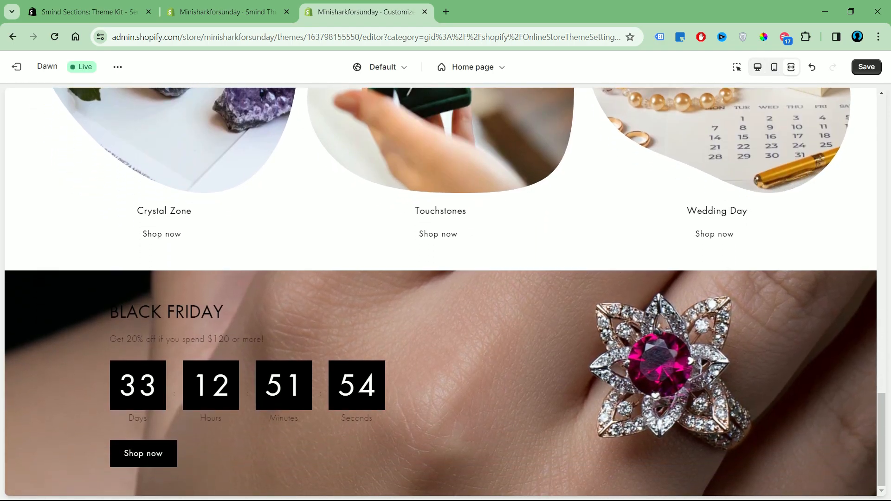
click(758, 67)
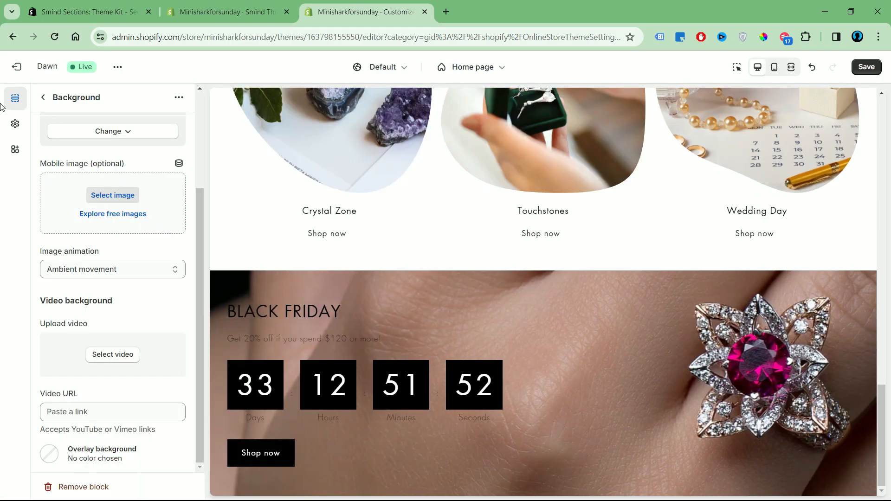
Step: Set the text color of the Countdown timer 1-1 section's Color block to white (#FFFFFF)
click(45, 98)
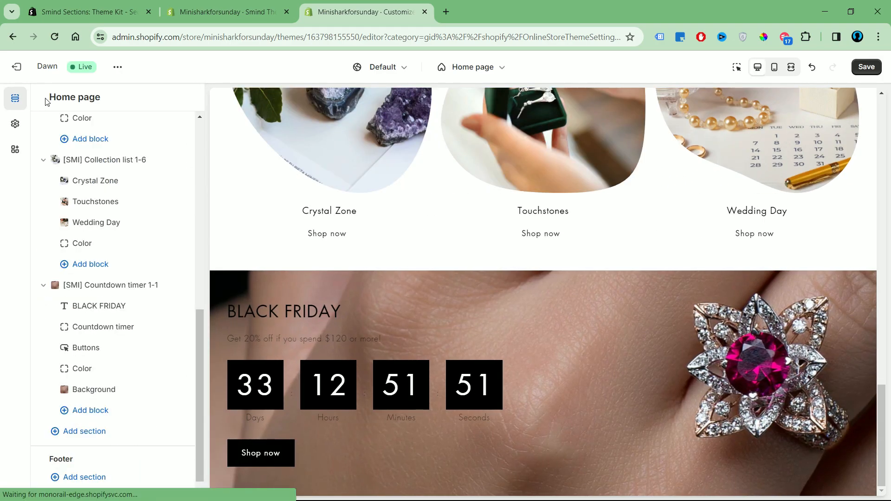
click(90, 372)
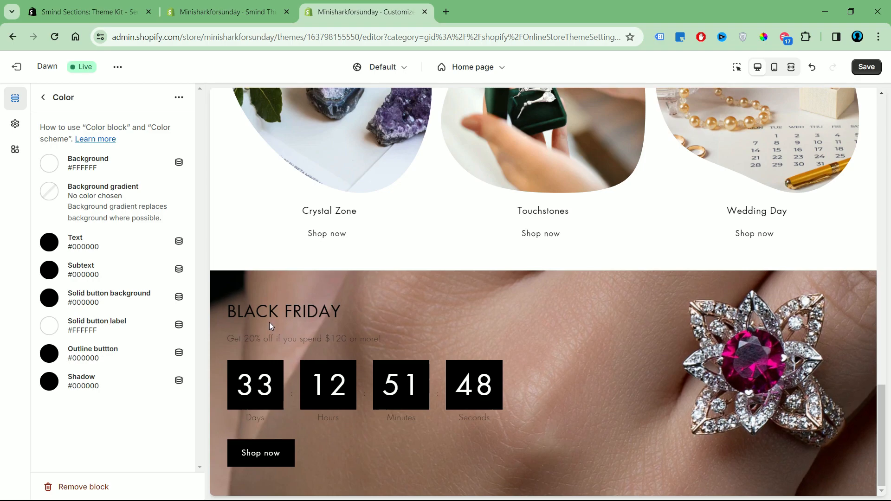
click(51, 244)
drag(60, 269, 43, 254)
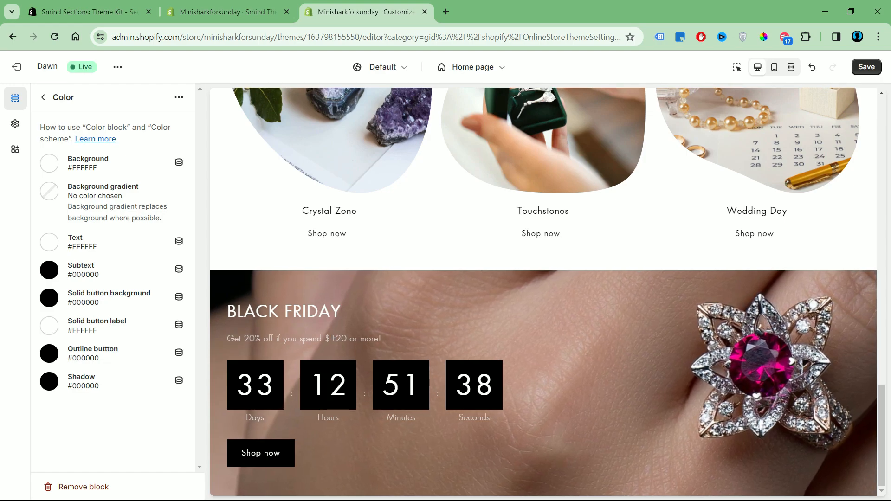
Step: Set the countdown section's solid button label color to coral red #F97070
click(50, 299)
click(320, 334)
click(50, 326)
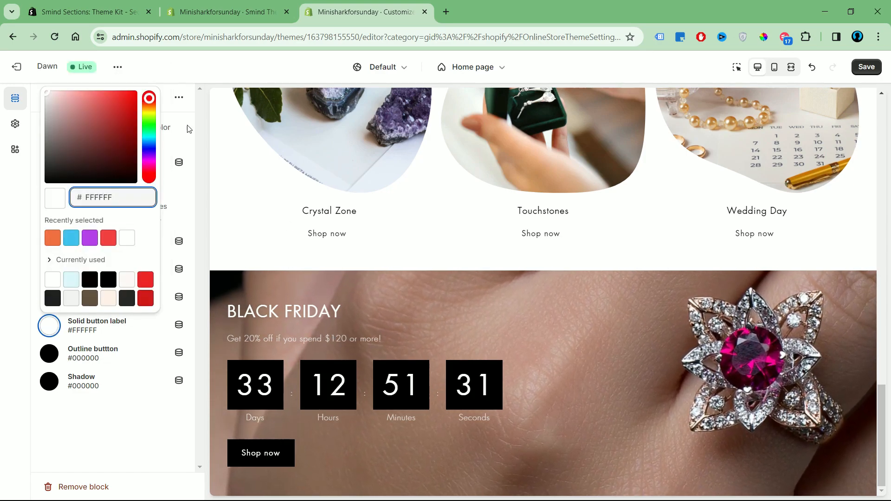
click(56, 94)
click(96, 93)
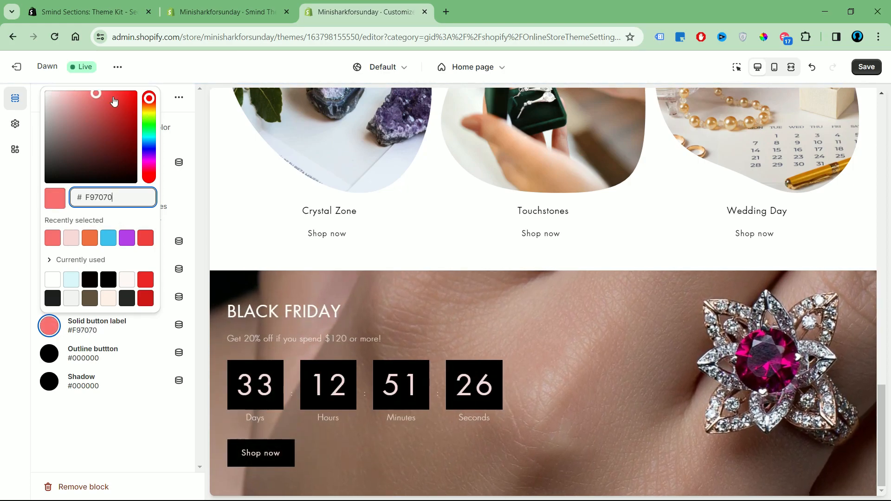
mouse_move(149, 99)
mouse_down()
mouse_move(149, 108)
mouse_move(149, 94)
mouse_up()
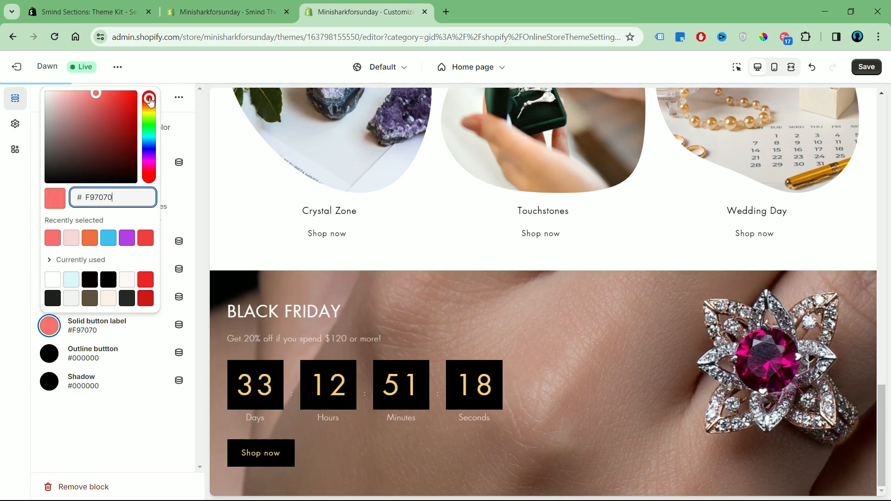
click(509, 319)
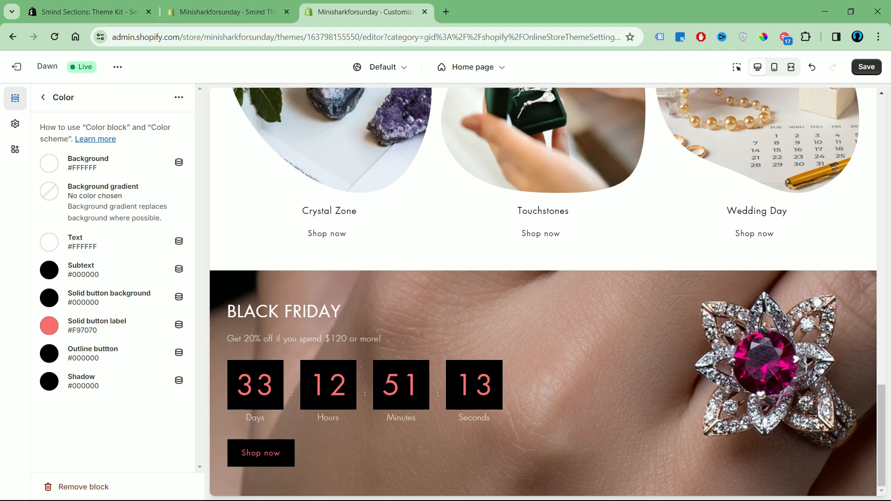
Step: Set the countdown section's solid button background color to white
click(53, 298)
drag(68, 120, 41, 64)
click(425, 416)
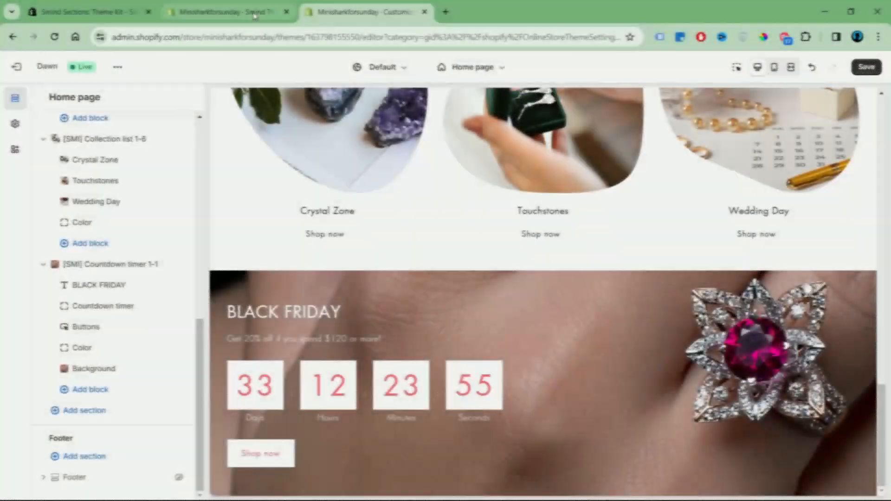
Step: Filter the Smind section library by Featured collection, look through the designs, and preview Feature collect 1-1
click(254, 14)
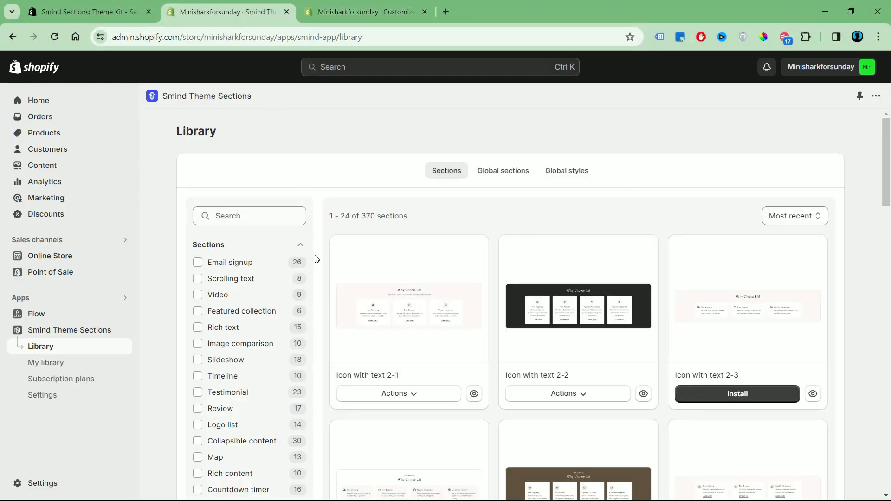
scroll(271, 308, down, 1)
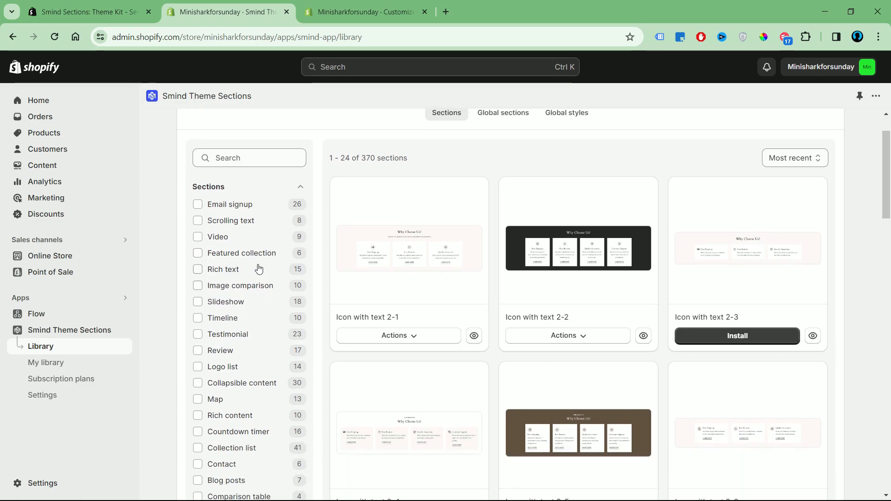
click(256, 254)
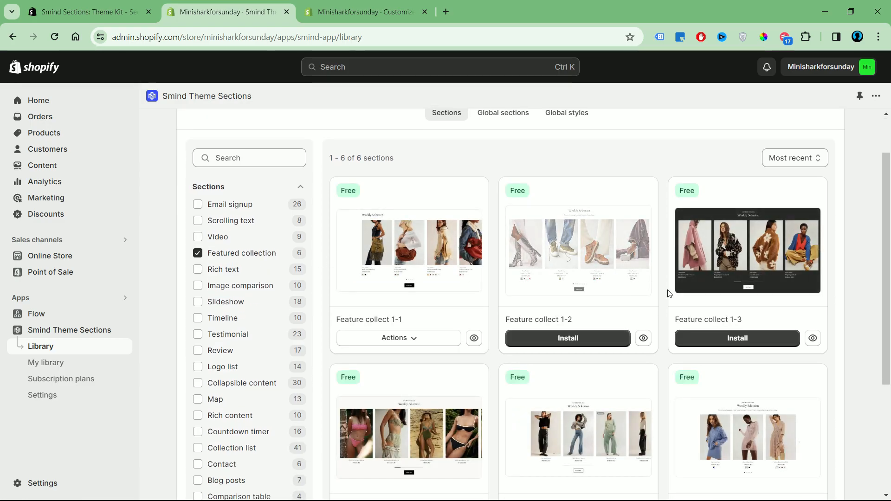
scroll(668, 293, down, 4)
scroll(668, 294, up, 5)
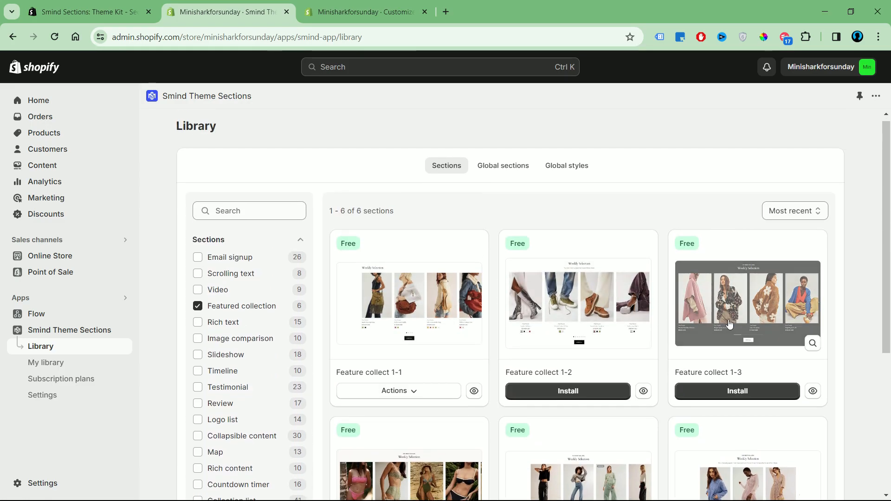
click(474, 343)
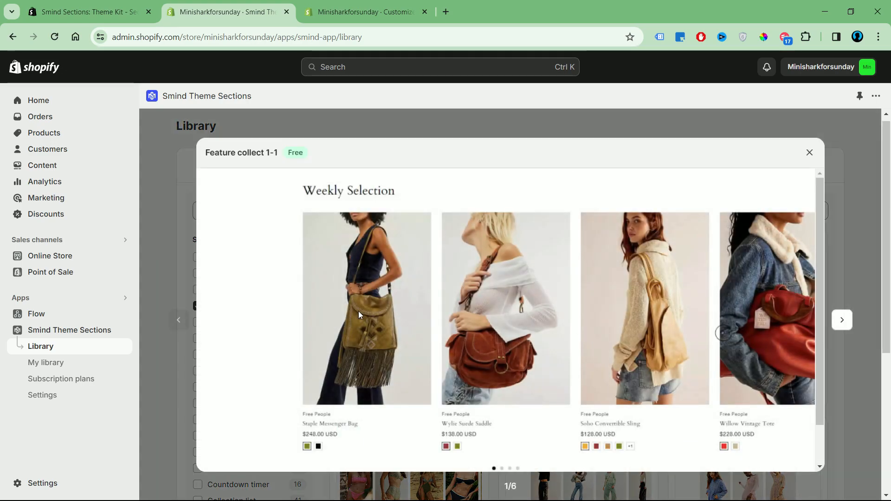
click(809, 153)
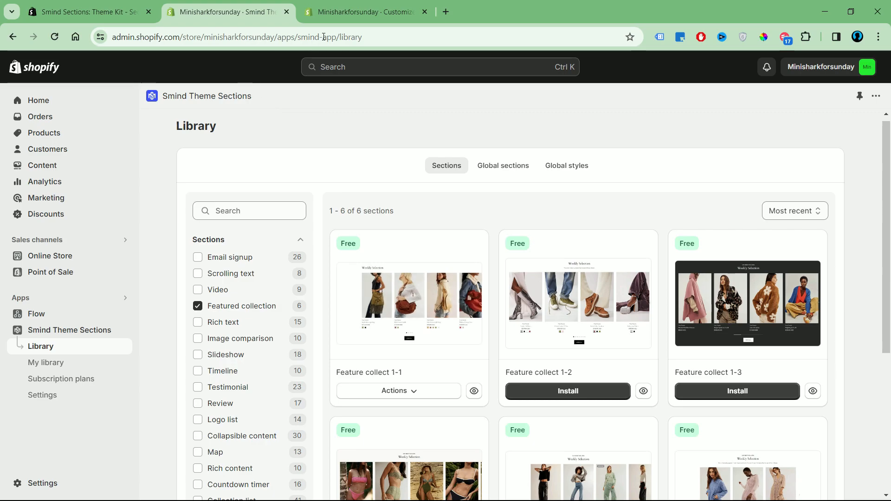
Step: Return to the theme editor, add the Feature collect 1-1 section below the countdown timer, and test its carousel arrows
click(350, 16)
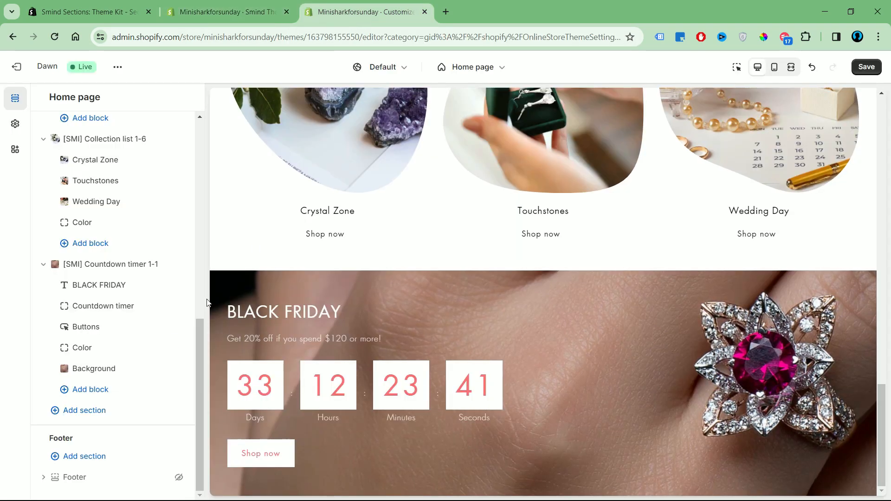
click(92, 419)
text(Feature)
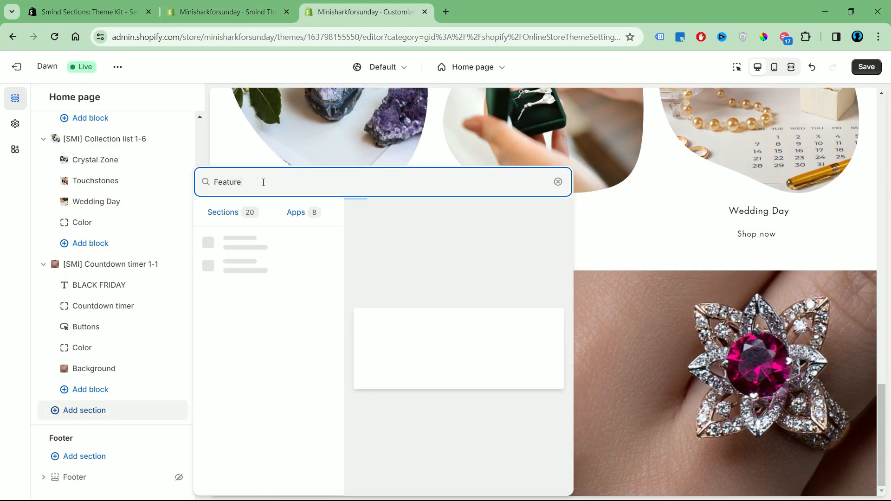
click(248, 283)
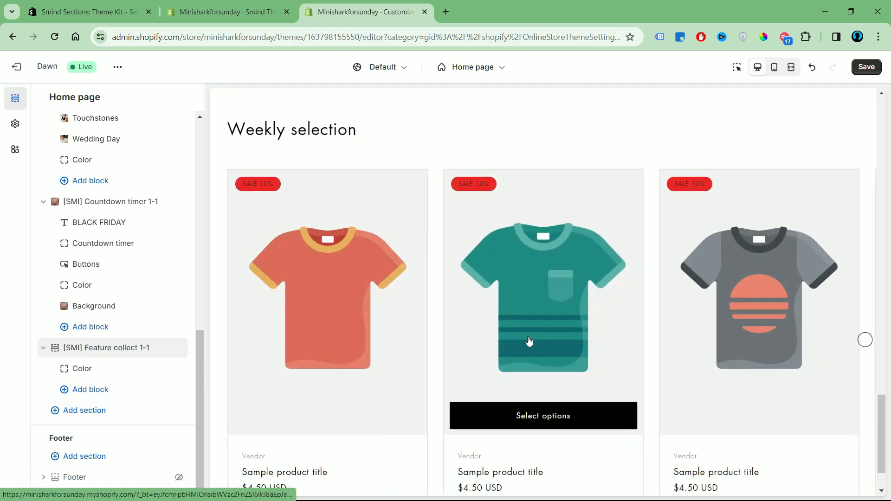
click(866, 340)
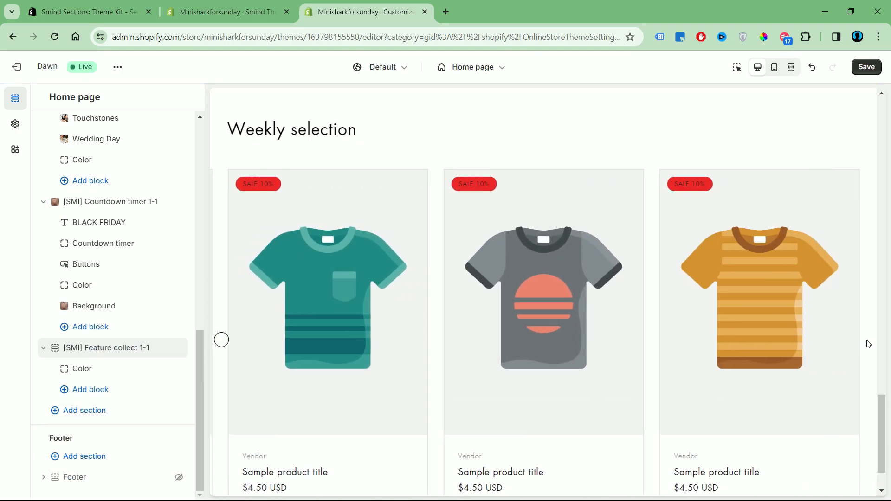
click(225, 344)
Step: Assign Collection 1 as the product source of the Feature collect 1-1 section
click(116, 353)
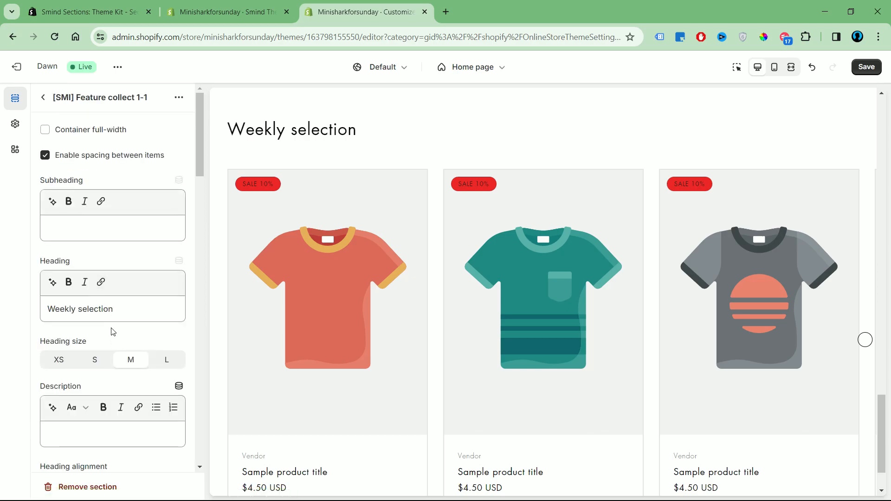
scroll(113, 334, down, 5)
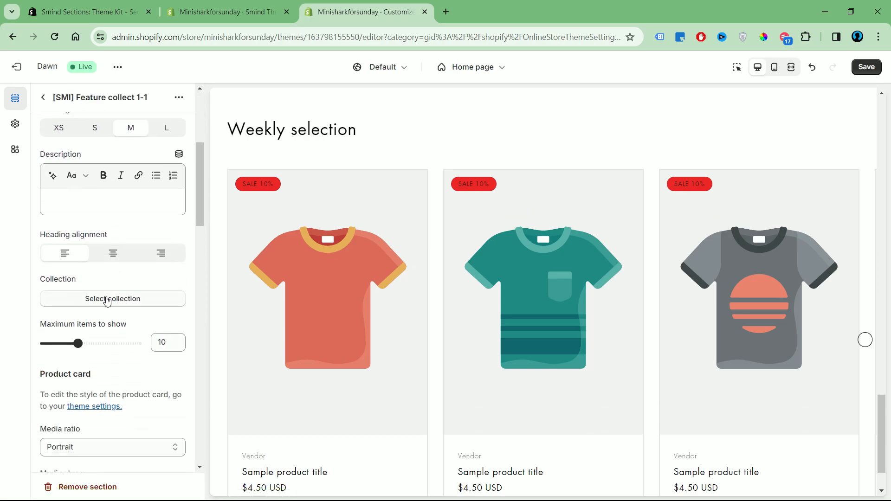
click(107, 299)
click(109, 197)
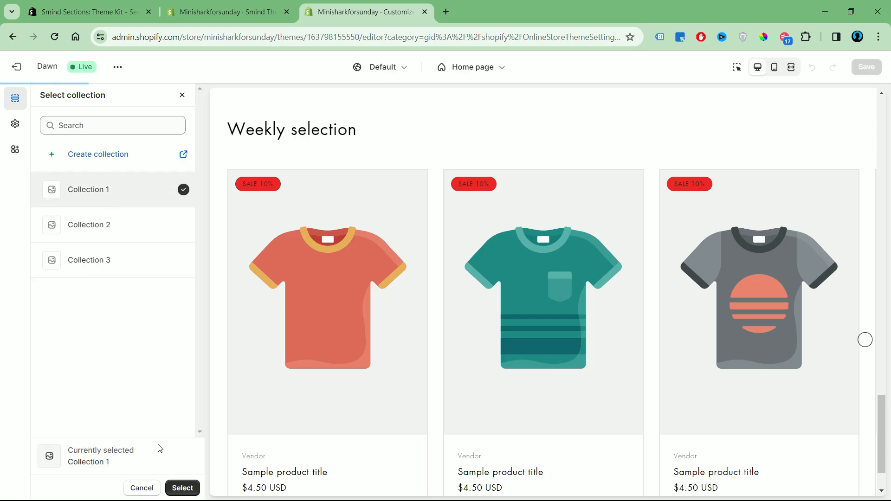
click(183, 487)
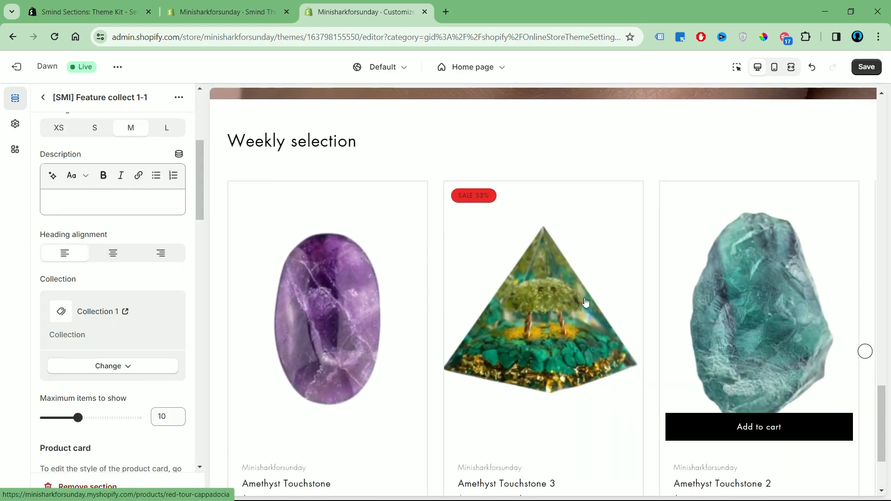
Step: Change the section heading to "DESIGNED FOR EVERYDAY GLAMOUR" and center it
scroll(122, 261, up, 4)
triple_click(111, 251)
text(DESIGNED FOR EVERYDAY GLAMOUR)
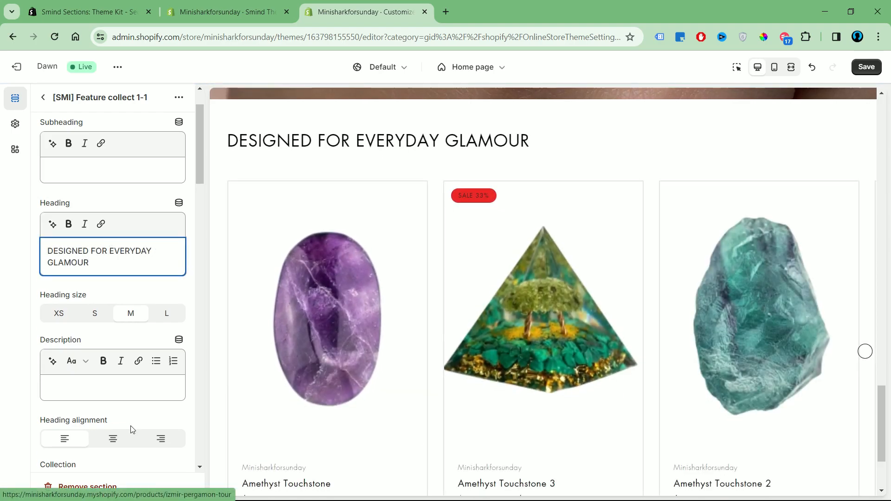
click(112, 439)
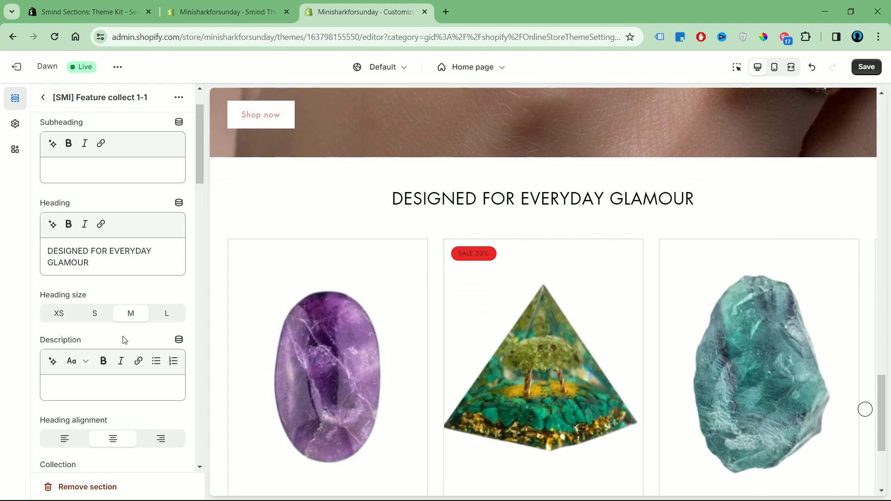
Step: Try other product card media ratios, including Square and Adapt, and the Round media shape, returning to Portrait and Default
scroll(124, 340, down, 5)
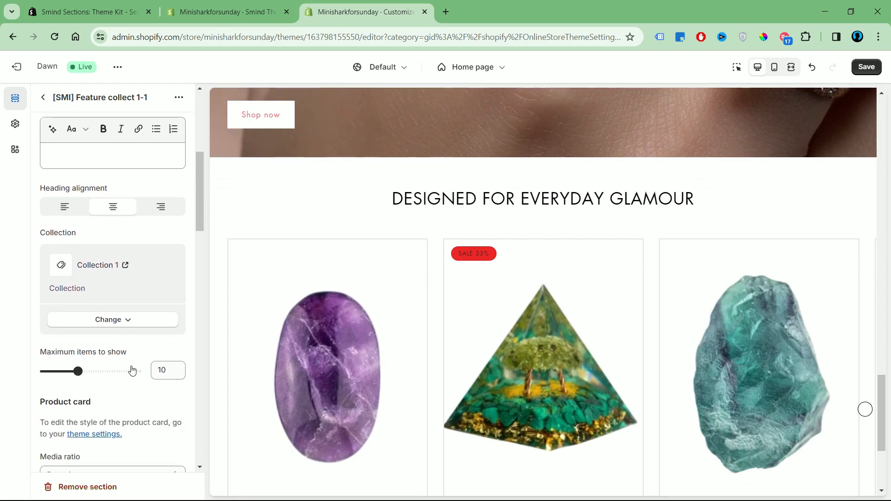
scroll(131, 370, down, 4)
scroll(369, 354, down, 1)
click(111, 301)
click(70, 324)
click(171, 301)
click(70, 335)
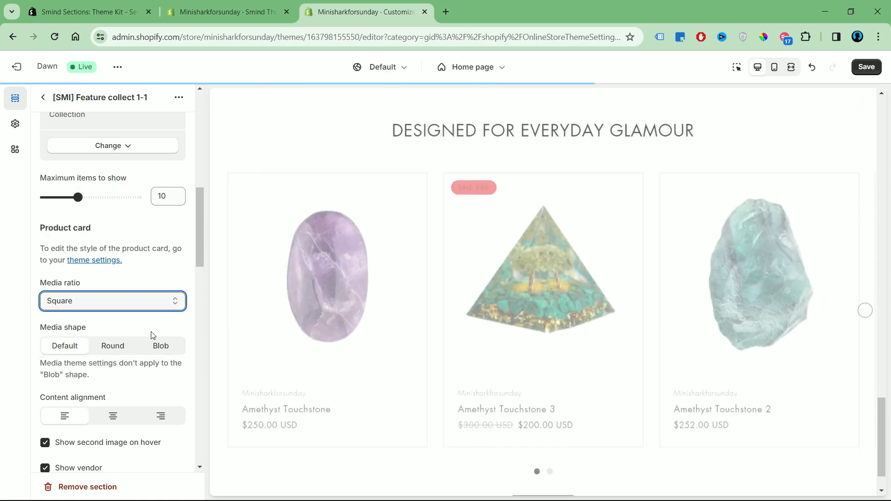
click(111, 301)
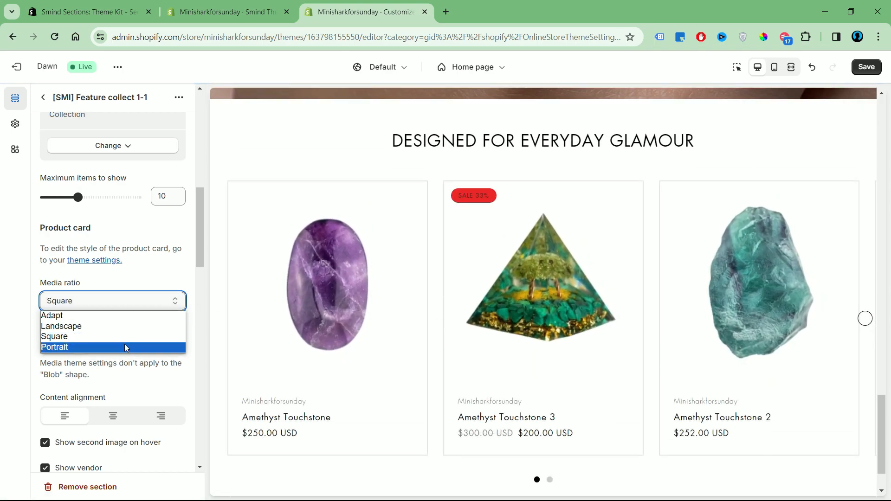
click(124, 346)
click(147, 304)
click(147, 315)
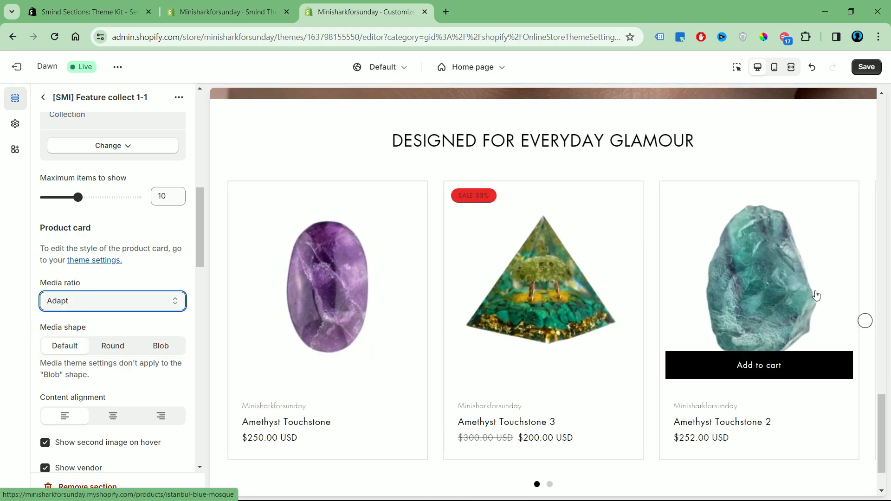
click(178, 303)
click(149, 344)
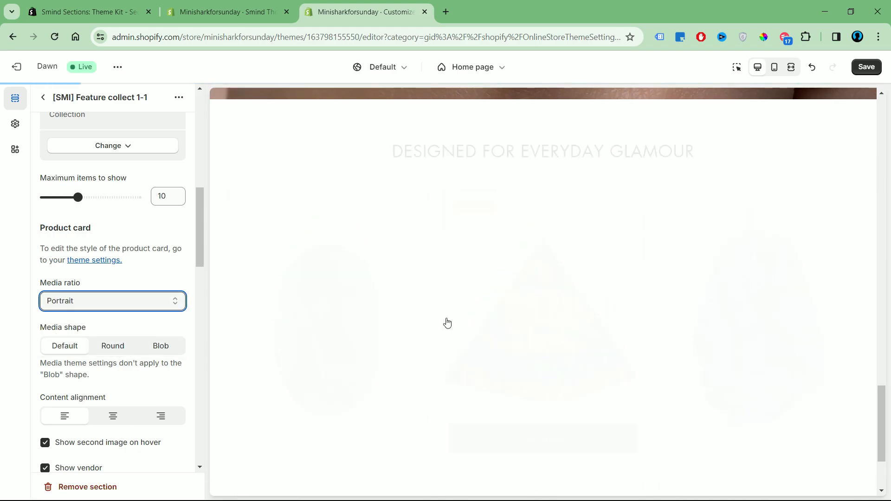
click(108, 290)
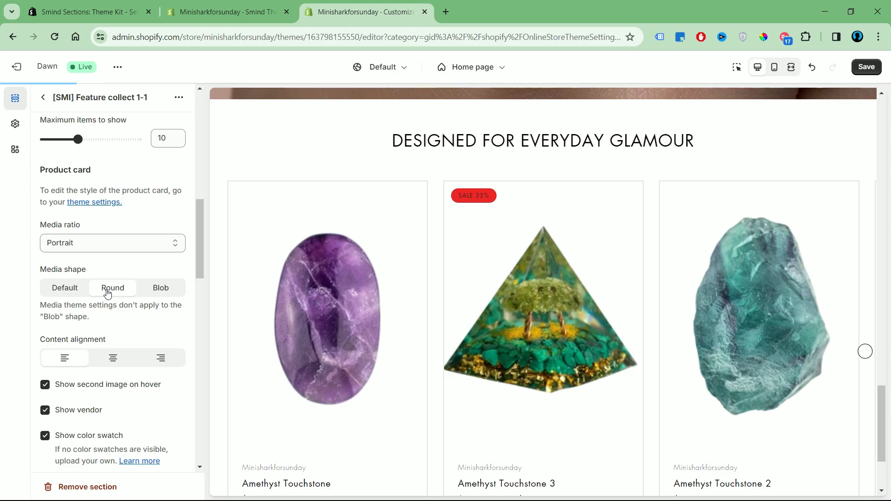
click(65, 289)
Step: Center the product card content, hide the vendor name, and check the cards in the preview
scroll(111, 302, down, 1)
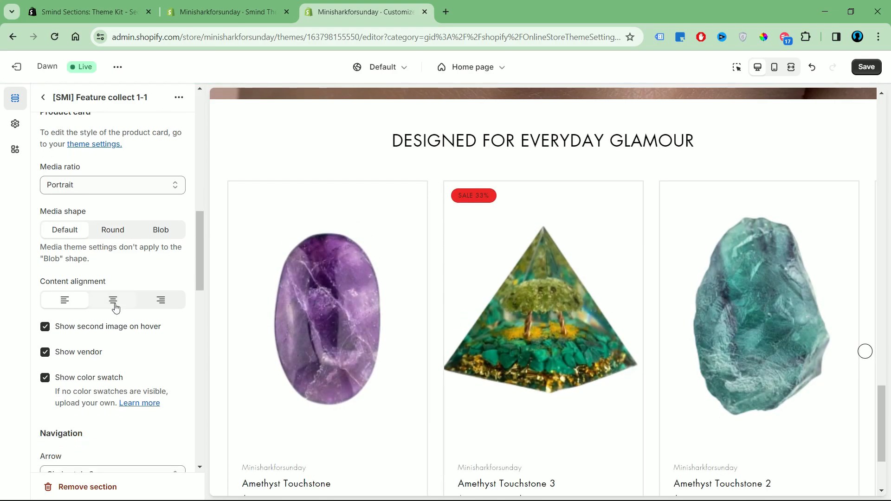
click(113, 300)
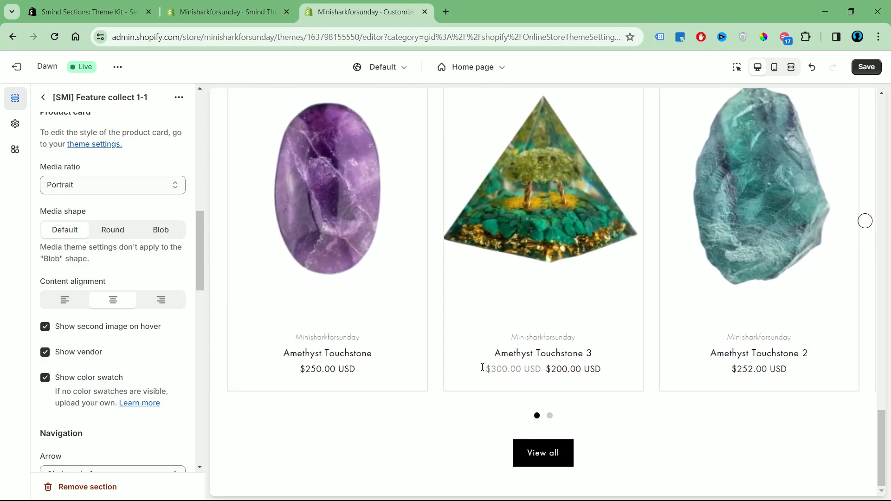
click(45, 352)
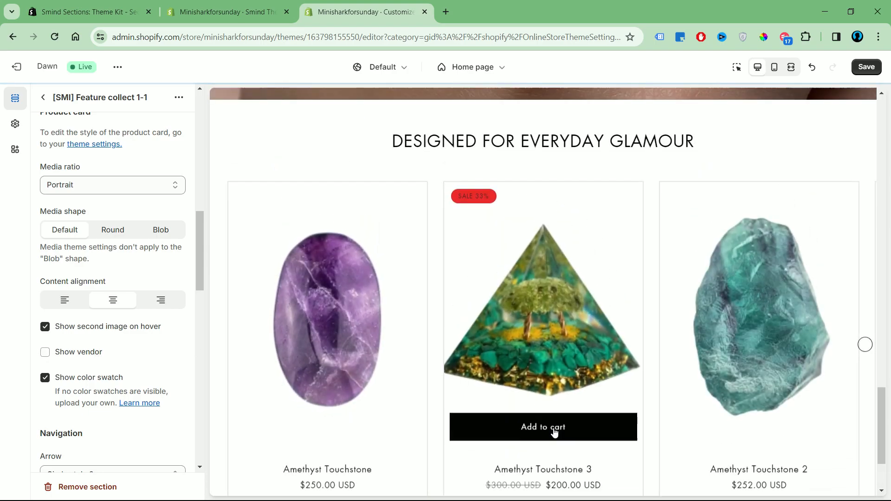
scroll(691, 378, up, 2)
scroll(606, 373, down, 1)
scroll(110, 368, down, 1)
Step: Try the Square style 5 (bg) navigation arrow for the featured collection slider, settling on Square style 1
scroll(109, 372, down, 3)
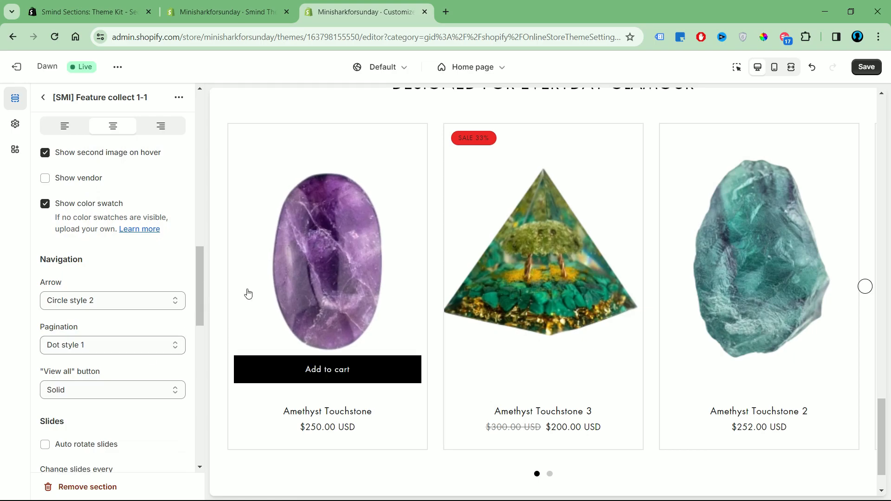
click(176, 303)
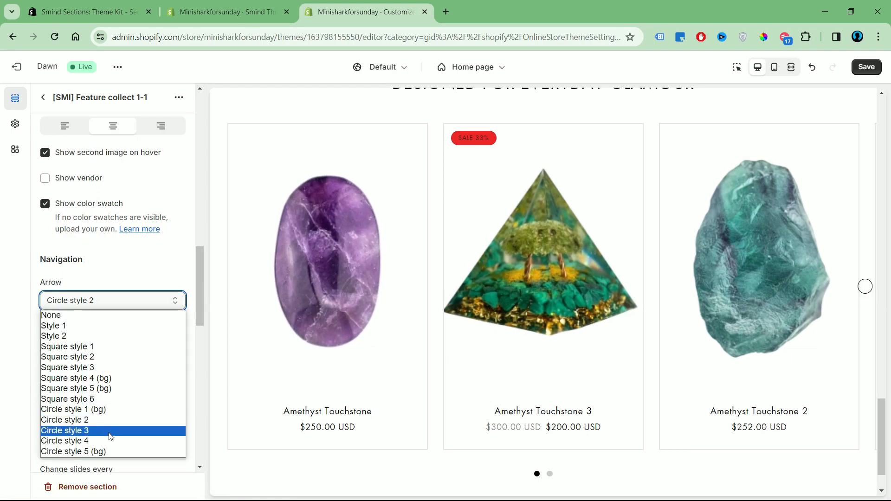
click(93, 389)
click(140, 302)
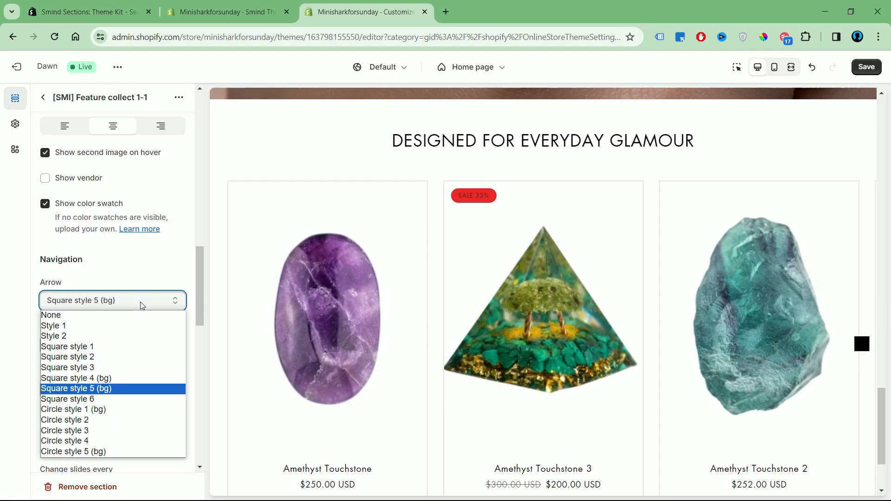
click(121, 347)
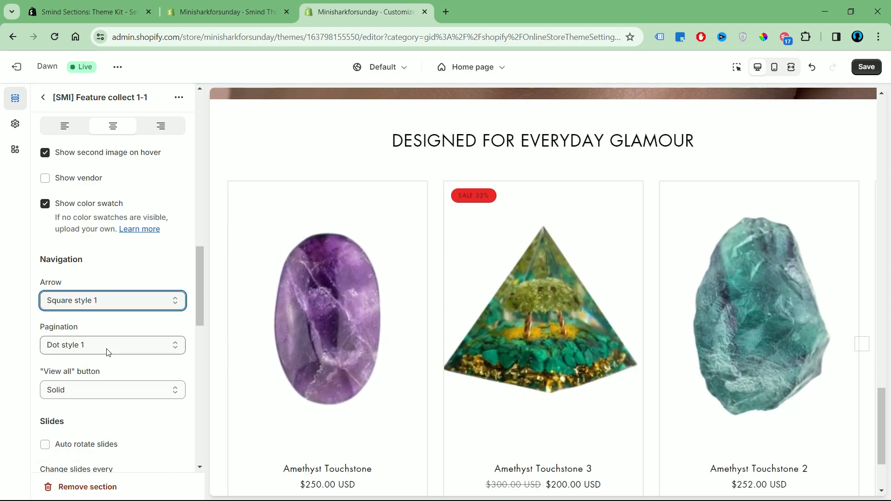
Step: Set the slider's pagination to Line style 4 and check it below the product cards in the preview
click(107, 346)
click(79, 410)
click(111, 345)
click(70, 454)
click(528, 421)
click(528, 421)
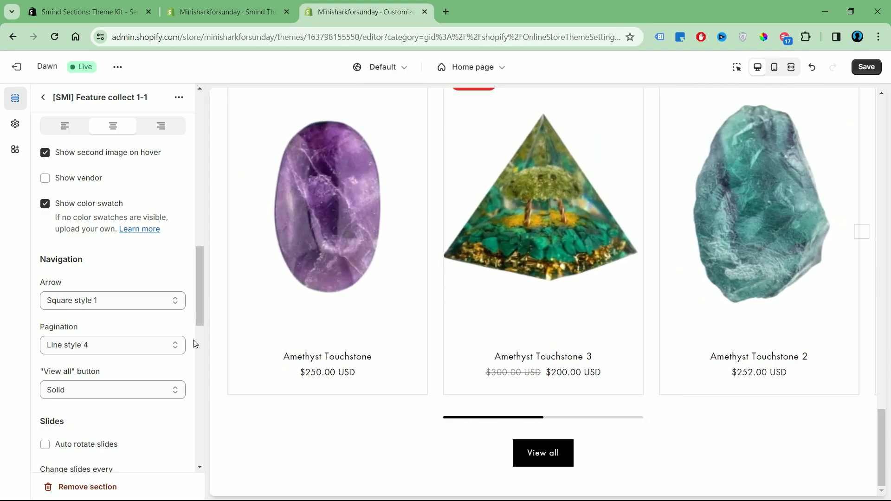
Step: Change the style of the section's "View all" button to Text
scroll(161, 341, down, 4)
click(158, 216)
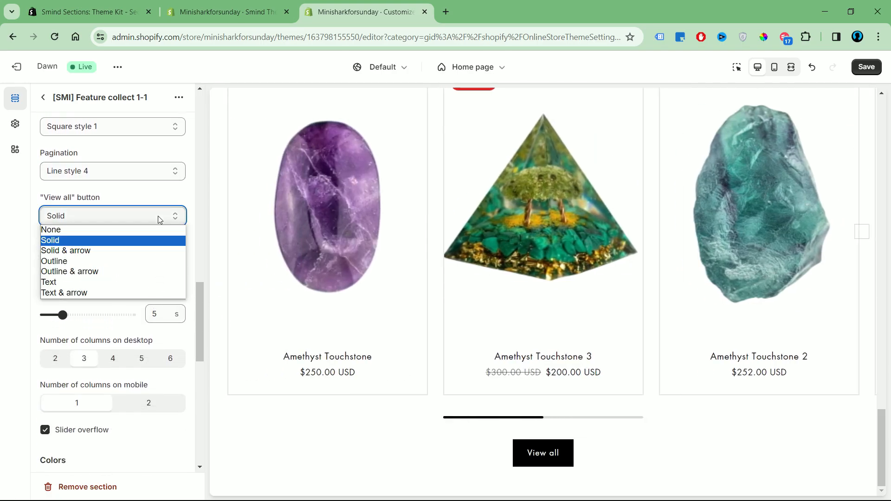
click(130, 283)
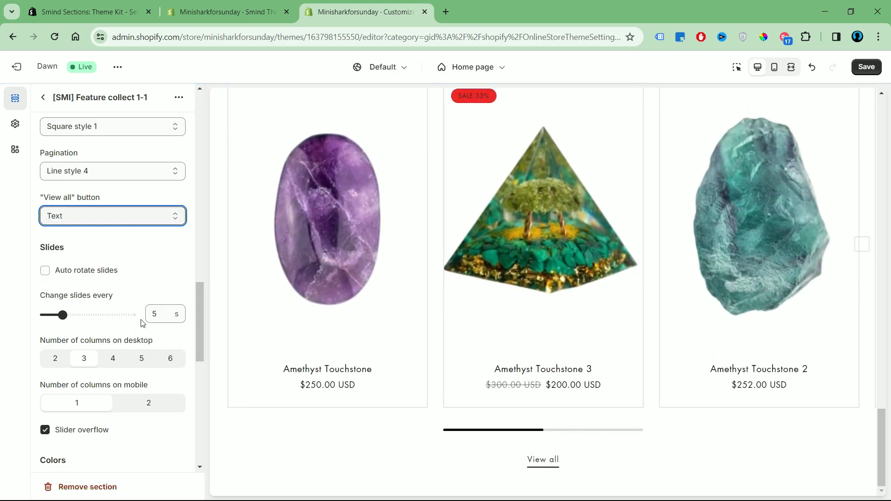
Step: Set the number of columns on desktop to 4 and check the layout in the full-width preview
click(114, 360)
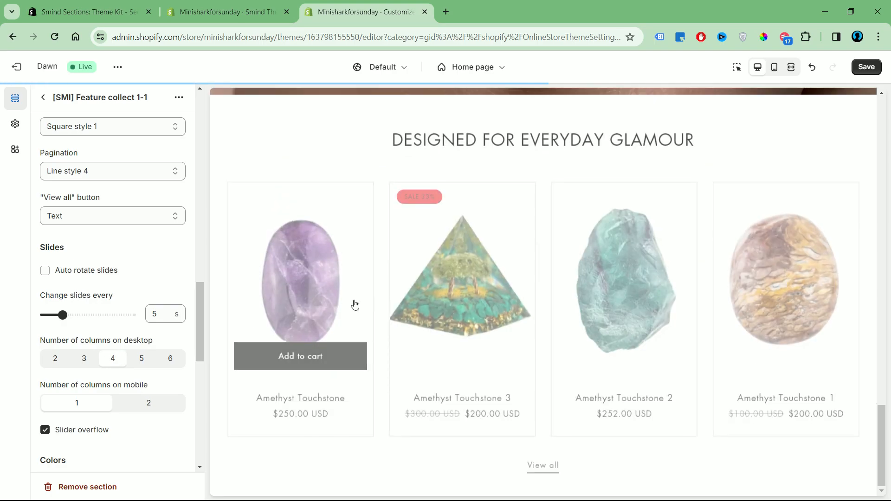
click(790, 68)
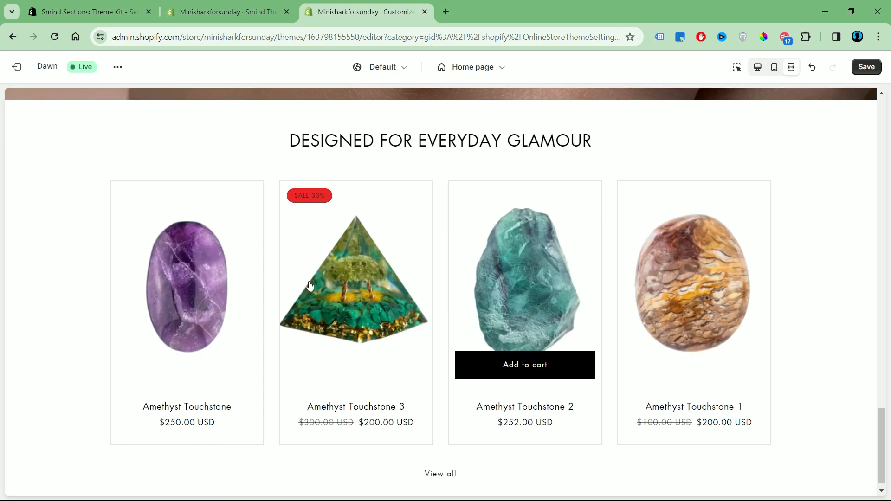
click(758, 69)
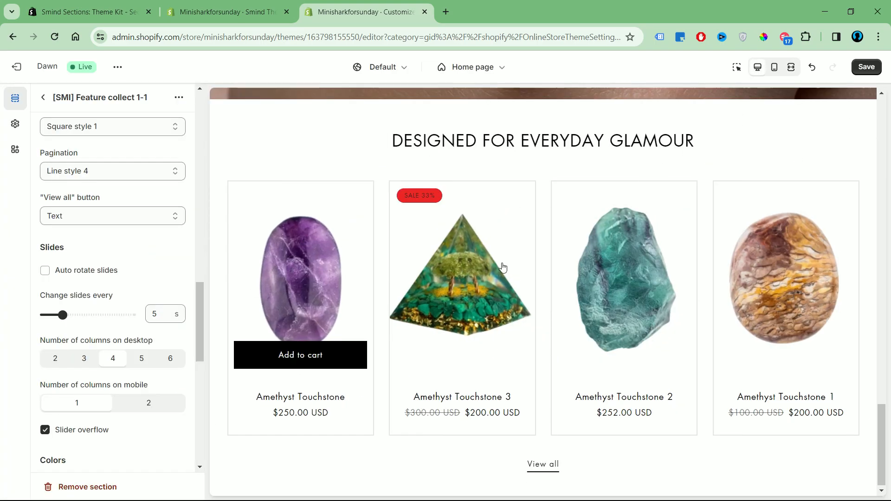
Step: Set the section's top padding to 78 px and its theme settings to 16 px horizontal space and 0 px corner radius
scroll(96, 403, down, 10)
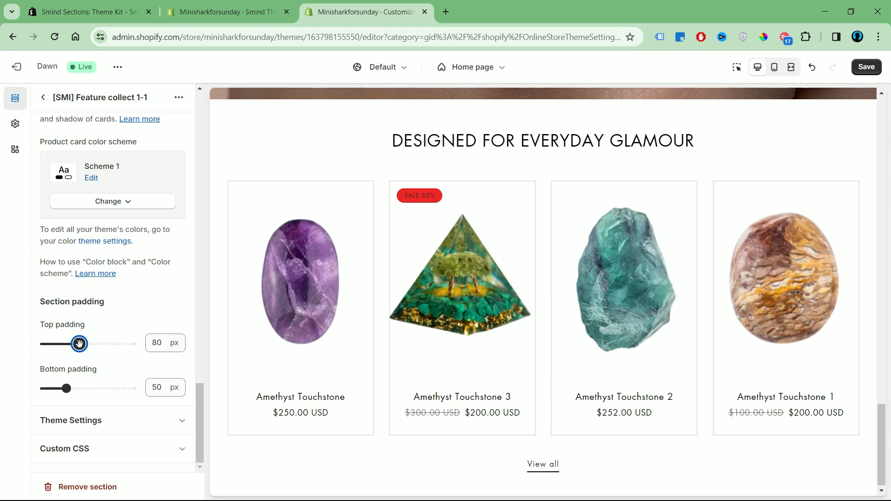
drag(79, 344, 79, 343)
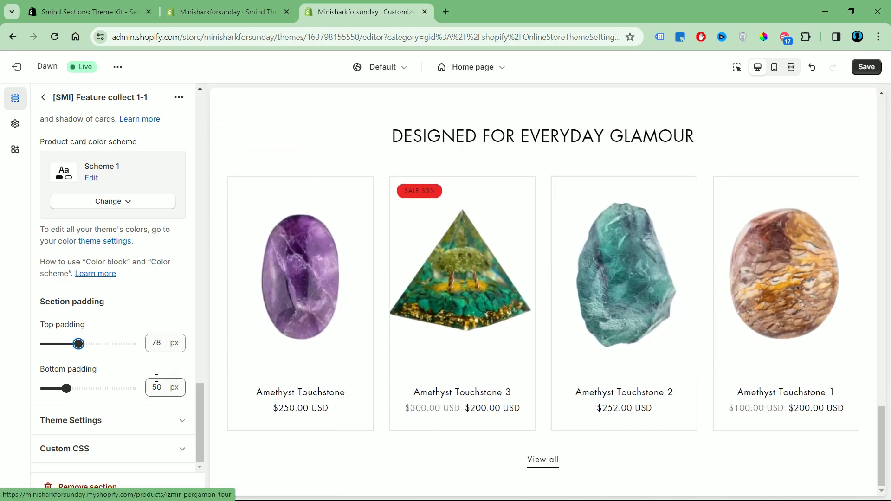
click(177, 421)
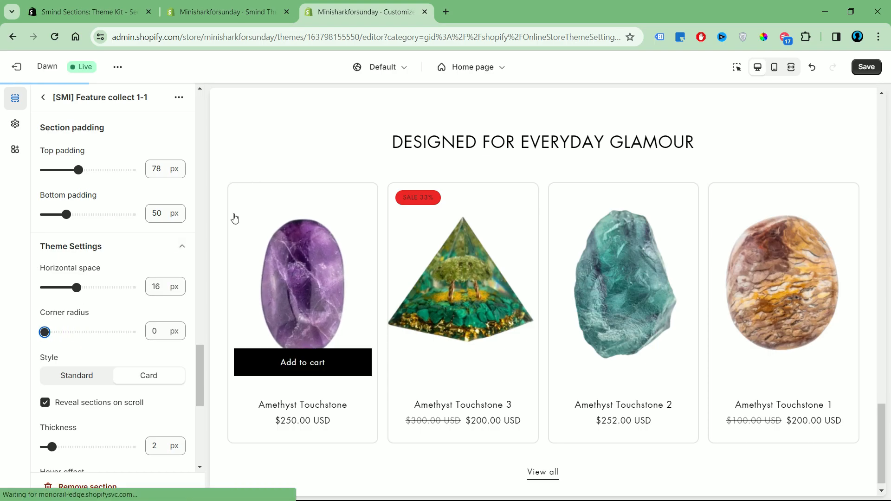
scroll(153, 386, down, 5)
scroll(153, 385, up, 10)
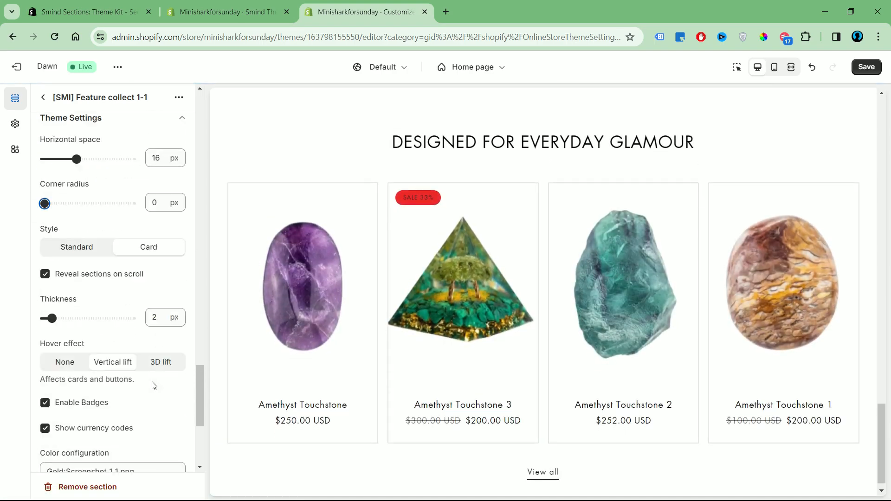
Step: Set the section background to #FCDCDC in the Color block of Feature collect 1-1
click(43, 98)
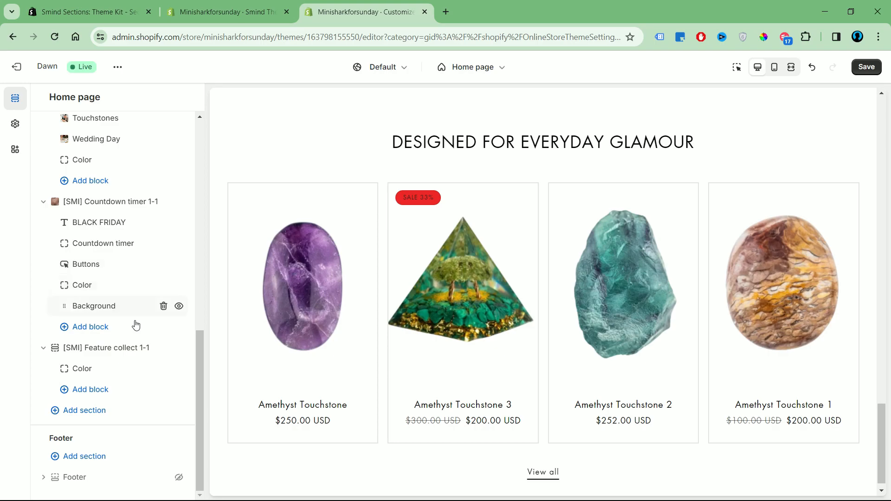
click(107, 369)
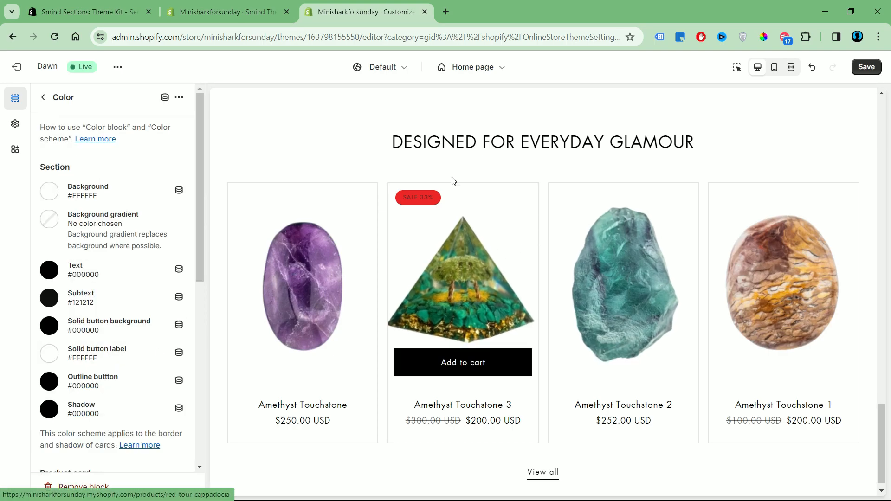
click(50, 194)
click(59, 214)
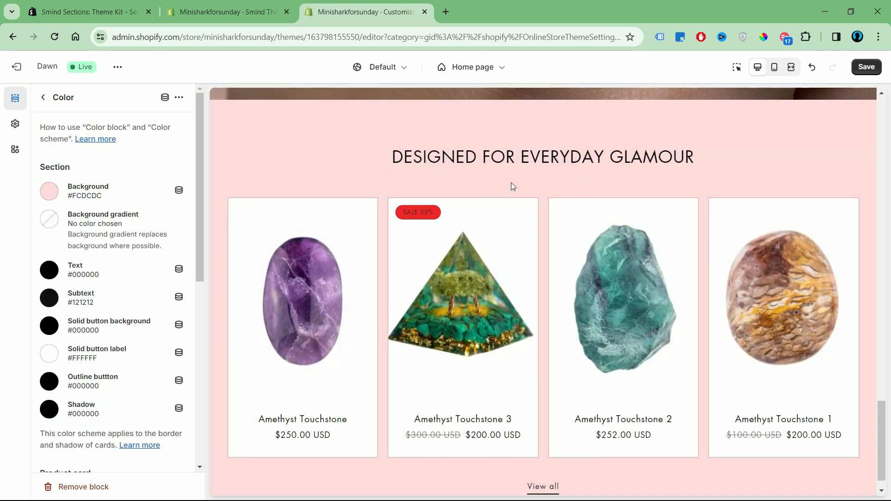
Step: Apply the green-yellow preset as a radial background gradient, with its first color stop at 1% and colored #FFA672
click(49, 220)
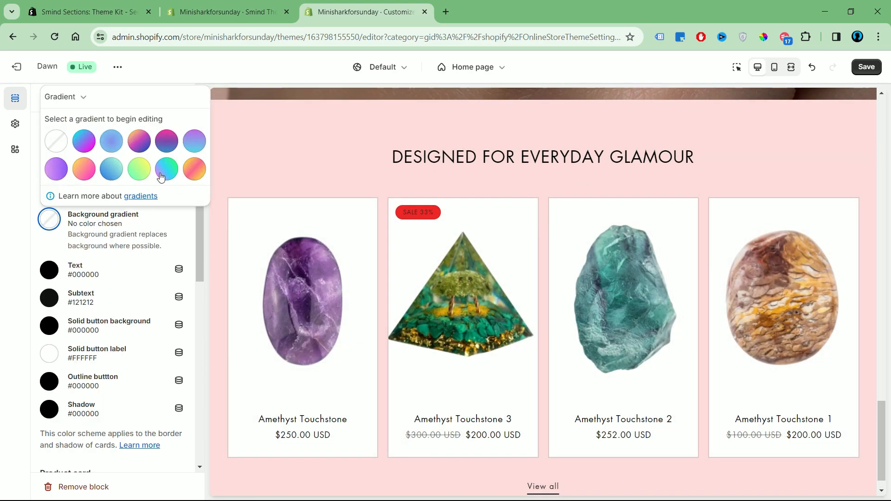
click(135, 174)
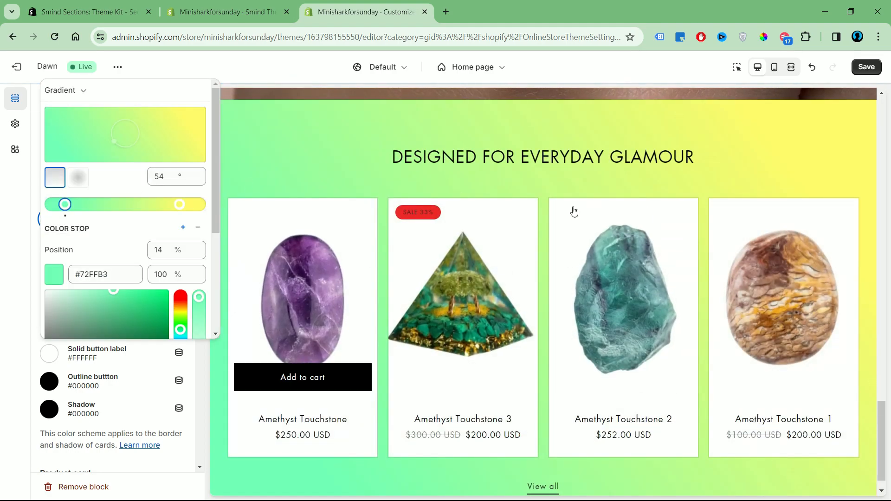
click(78, 176)
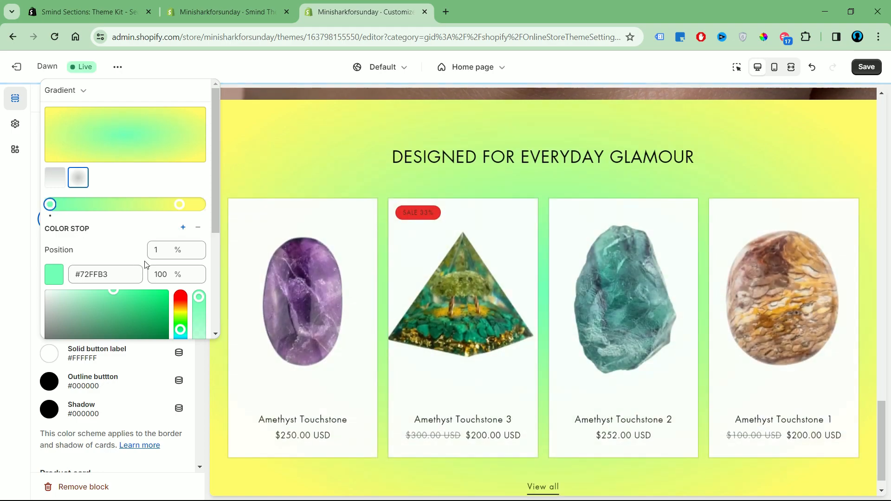
scroll(146, 265, down, 1)
click(181, 244)
scroll(172, 248, up, 1)
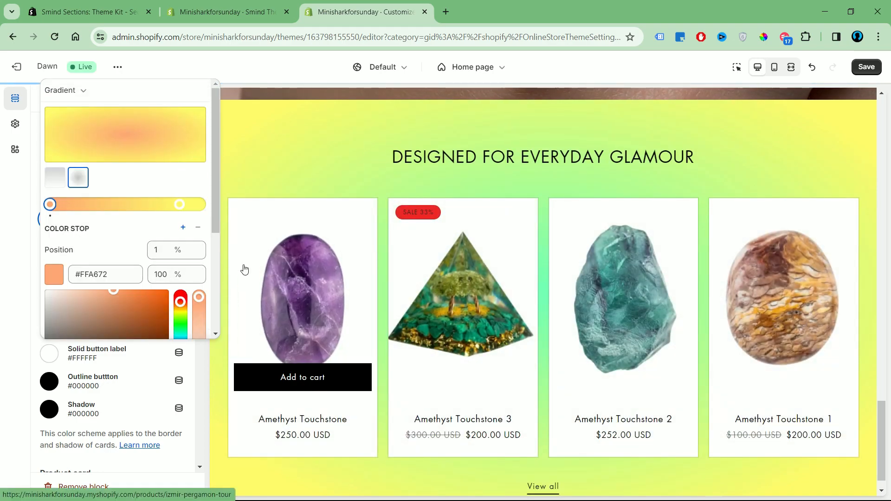
Step: Move the yellow gradient stop to 100% with color #FBF9A8 and recolor the center stop #F78848
drag(180, 204, 204, 205)
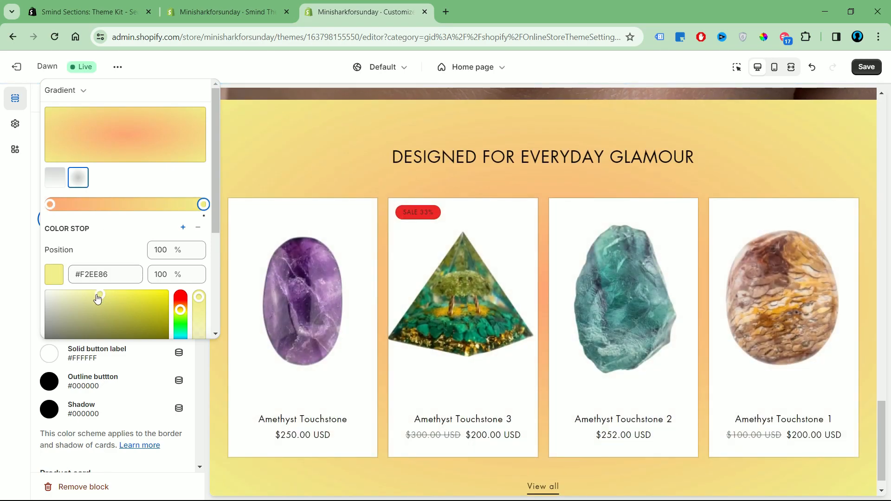
drag(97, 299, 86, 293)
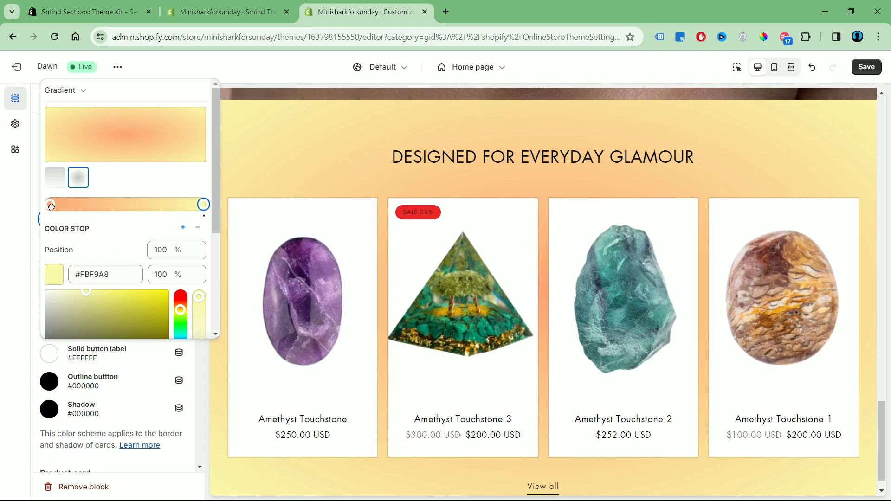
click(50, 205)
drag(114, 292, 132, 292)
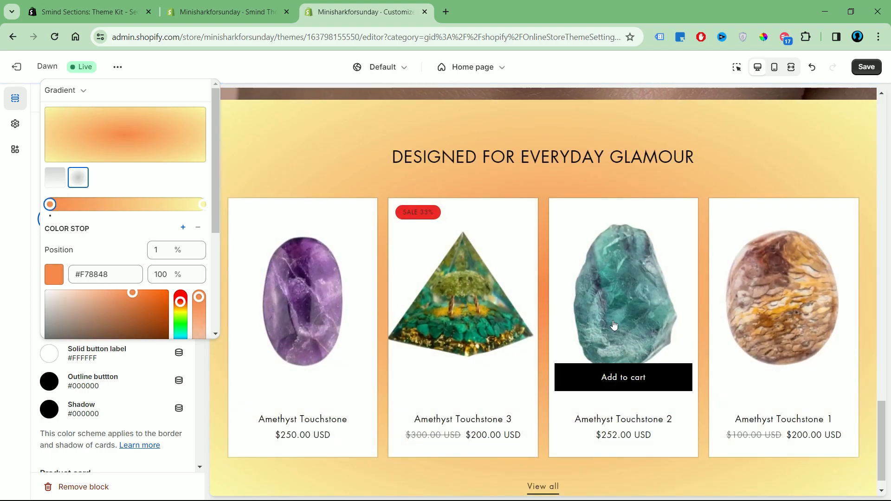
scroll(614, 326, down, 1)
click(313, 117)
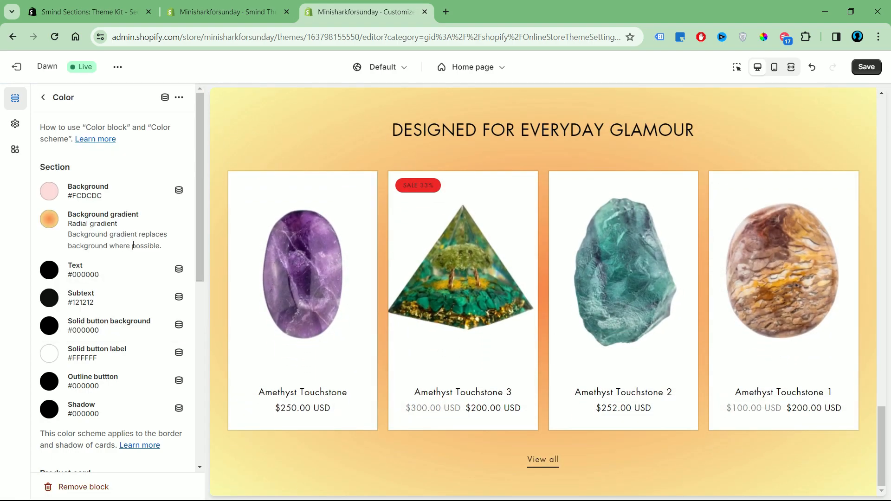
Step: Set the product card background color to #FFF5ED
scroll(133, 245, down, 6)
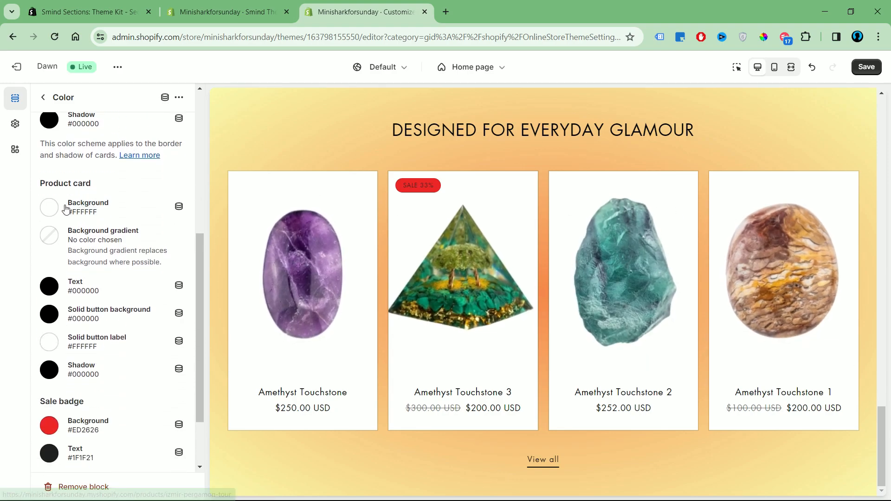
click(49, 207)
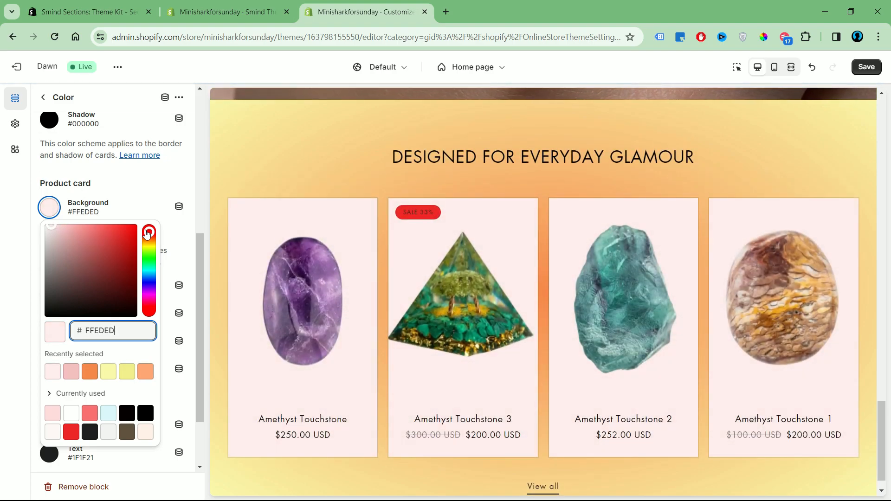
click(147, 236)
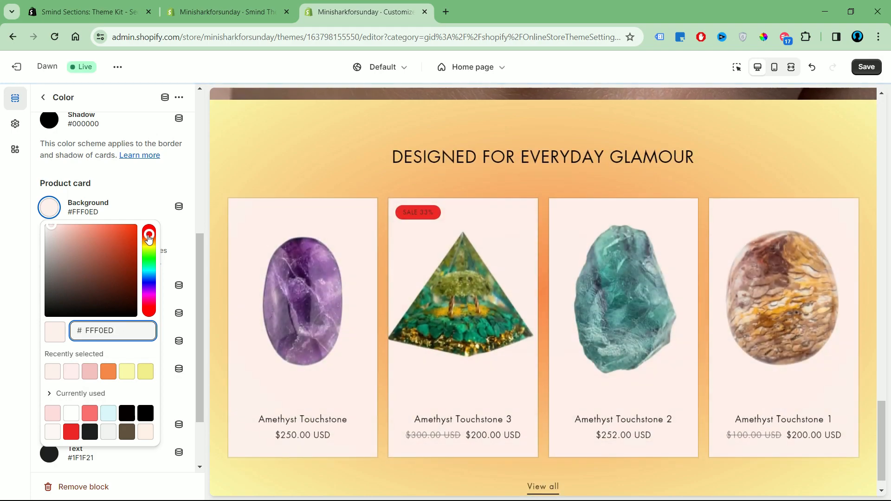
click(148, 241)
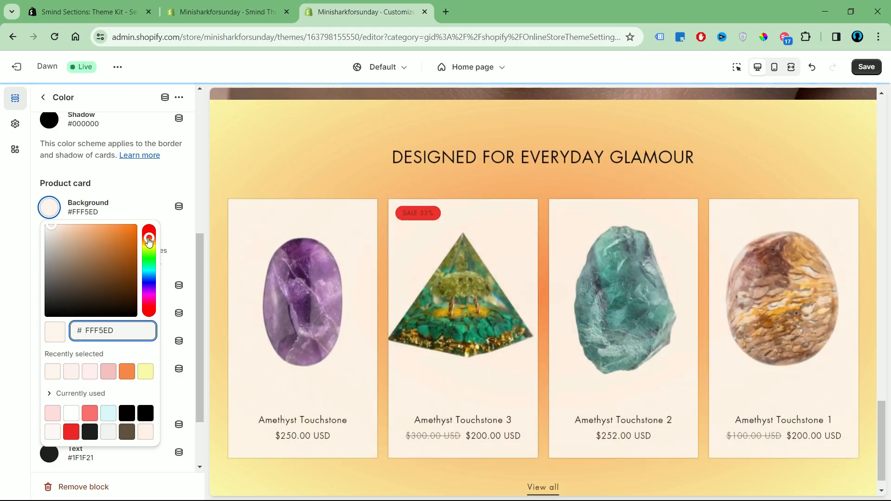
Step: Set the product card's background to the pale cream #FFFCED and its text color to the gray #6E6E6E
click(149, 247)
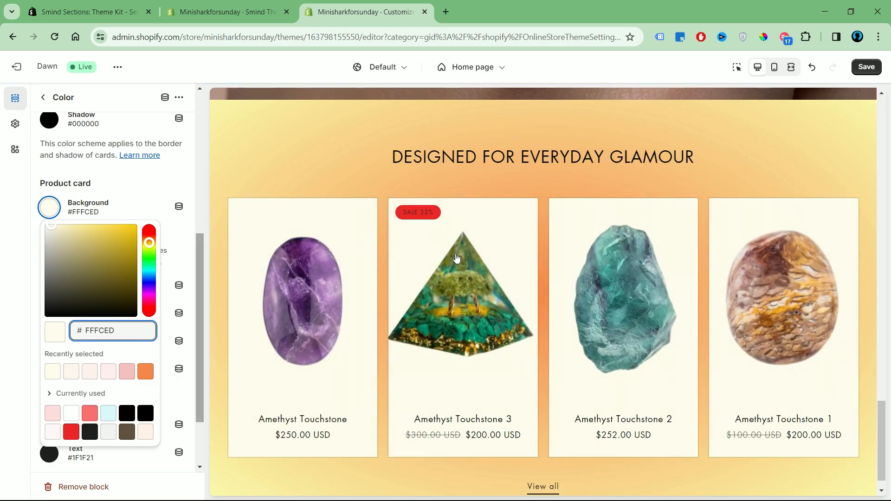
click(182, 182)
click(66, 285)
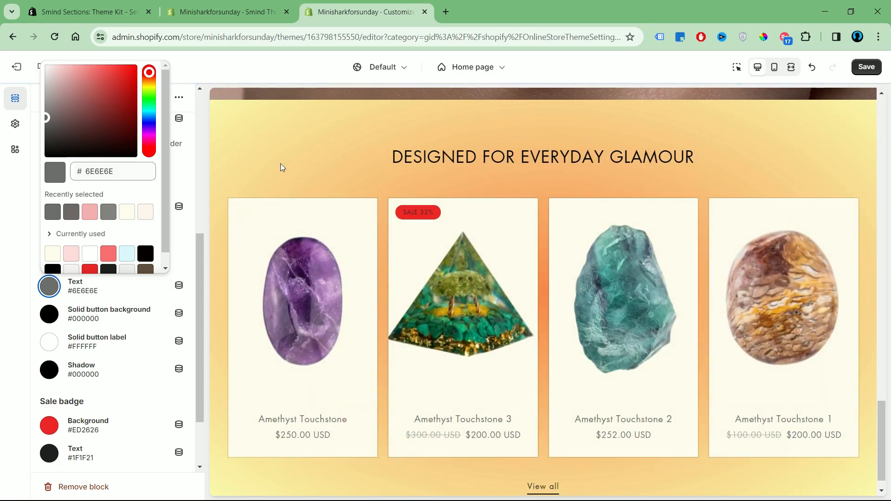
click(283, 162)
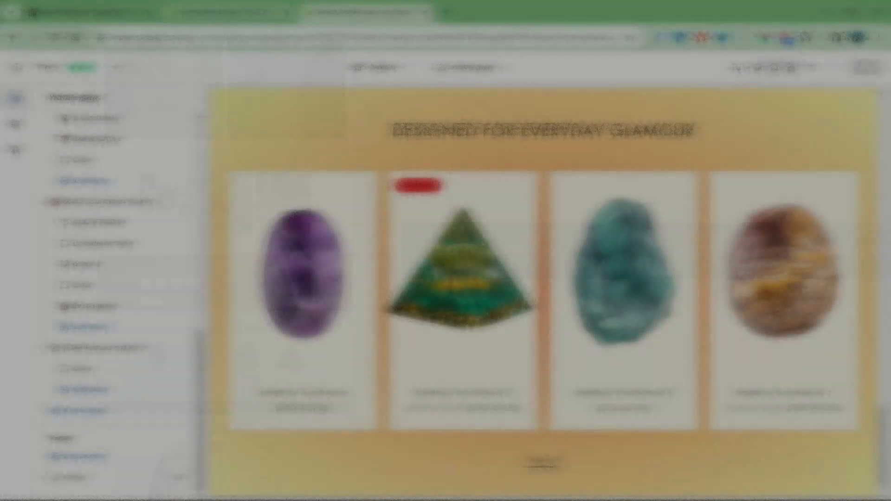
Step: Switch to the Smind Theme Sections library, filter it to Scrolling text, and browse the available designs
click(261, 11)
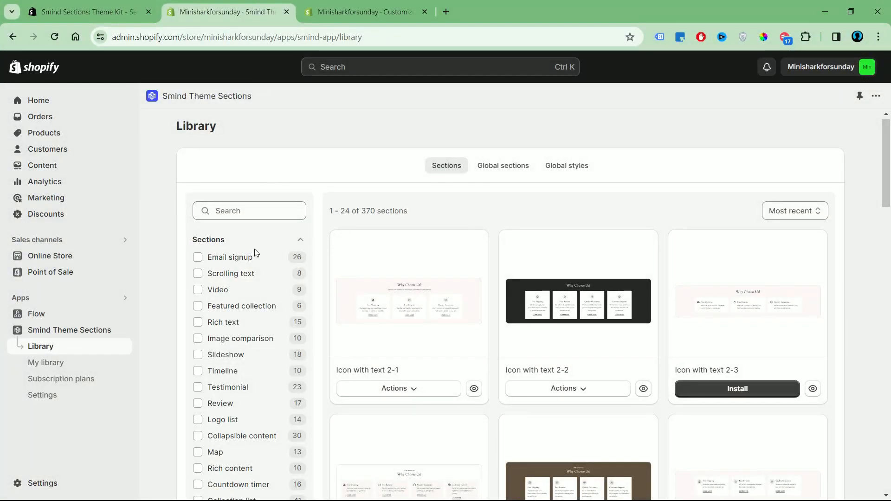
click(240, 274)
scroll(688, 328, down, 4)
scroll(688, 328, down, 3)
scroll(507, 375, up, 6)
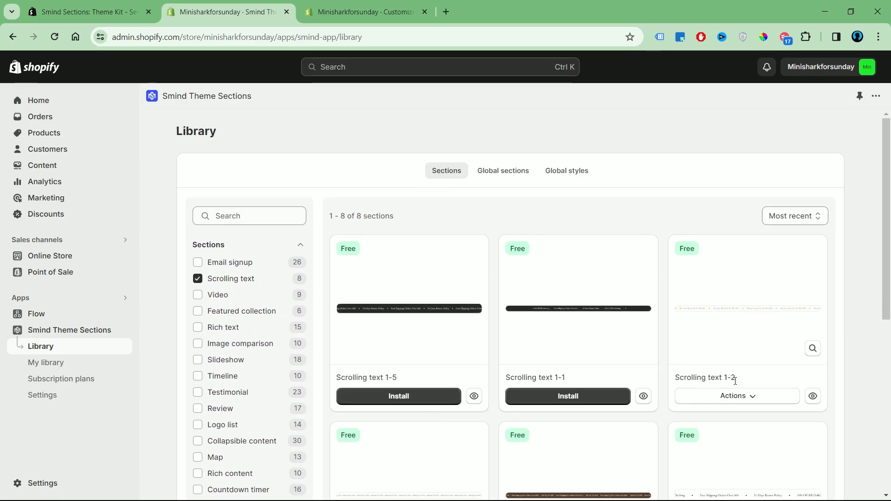
Step: Return to the theme editor and add the [SMI] Scrolling text 1-2 section below the featured collection on the home page
click(367, 11)
click(119, 411)
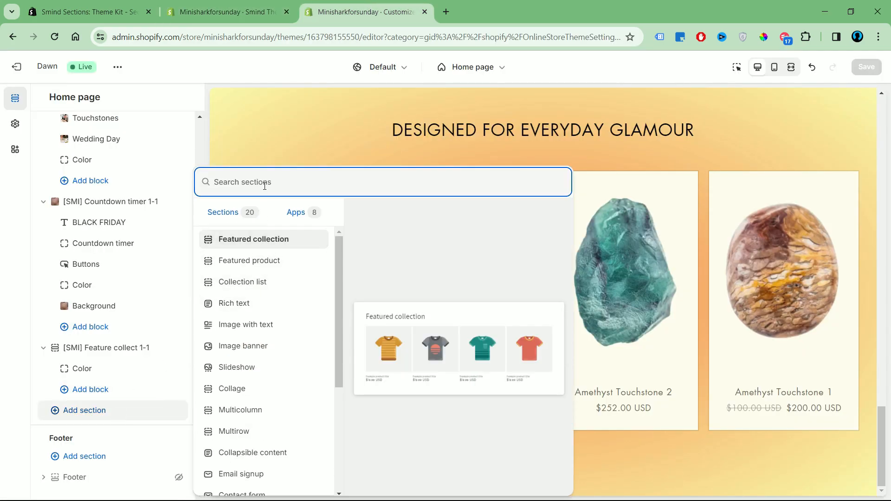
text(Sc)
click(270, 238)
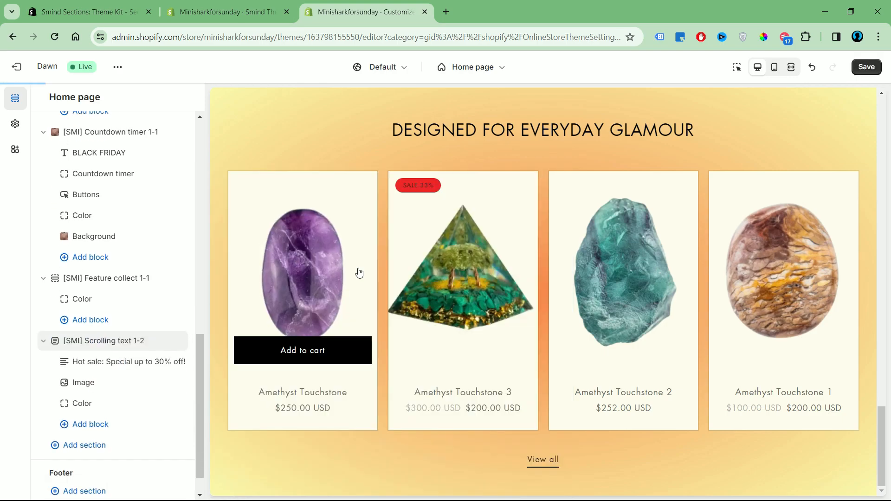
Step: Remove the hot sale text block from the scrolling text section and add a new text block to it
click(164, 327)
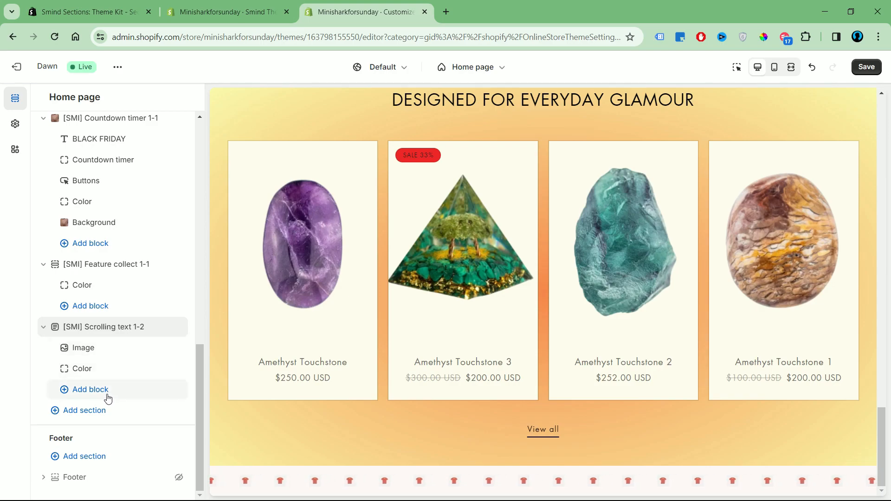
click(103, 391)
click(232, 445)
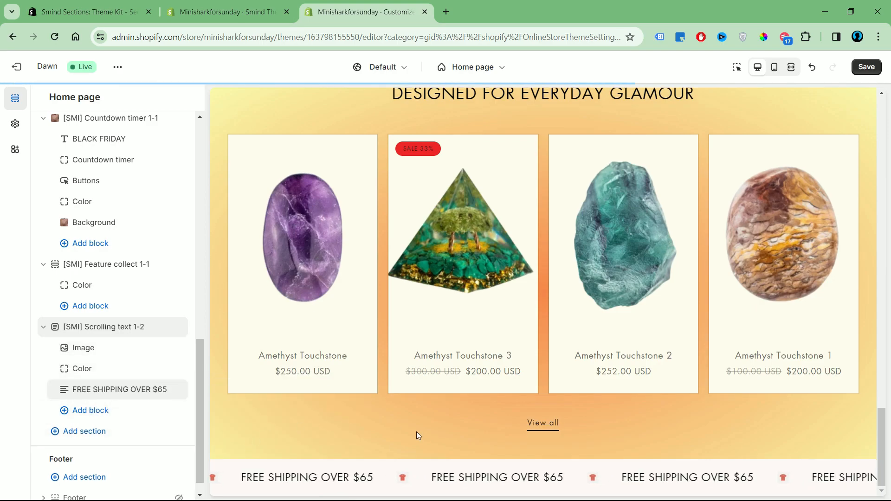
Step: Change the new text block's heading to "FREE SHIPPING" and set its heading size to M
click(109, 391)
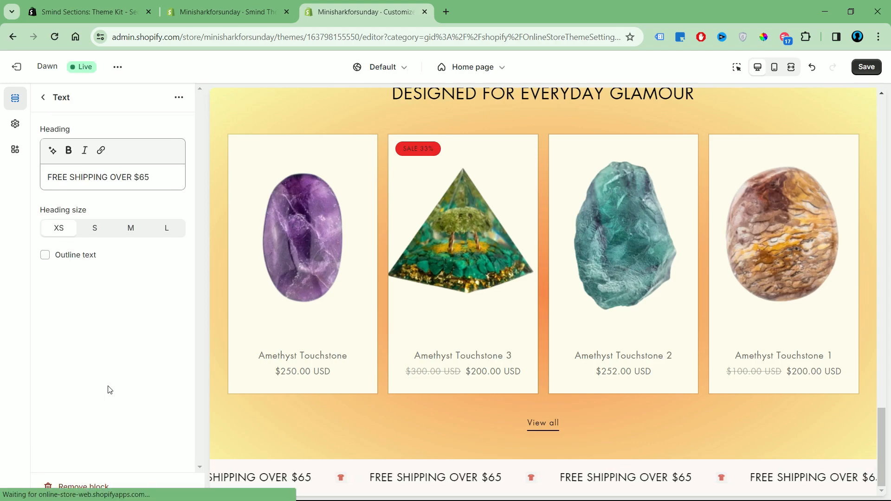
triple_click(56, 170)
text(F)
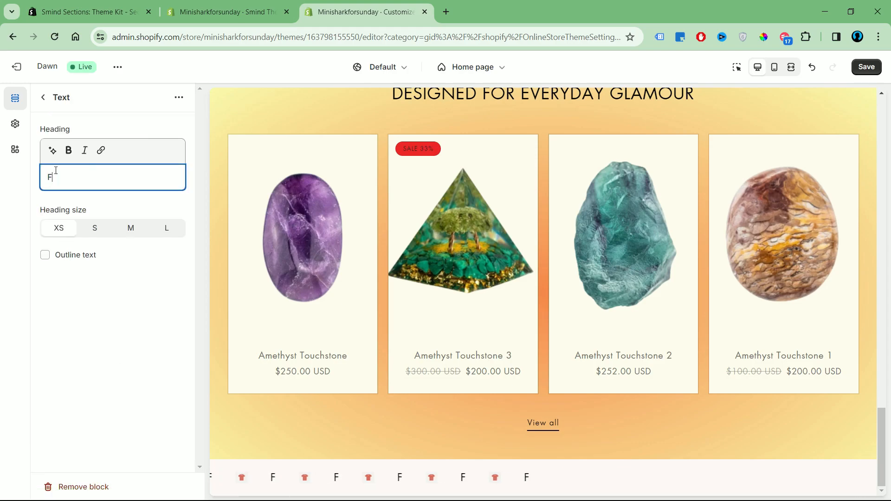
text(REE SHIPPING)
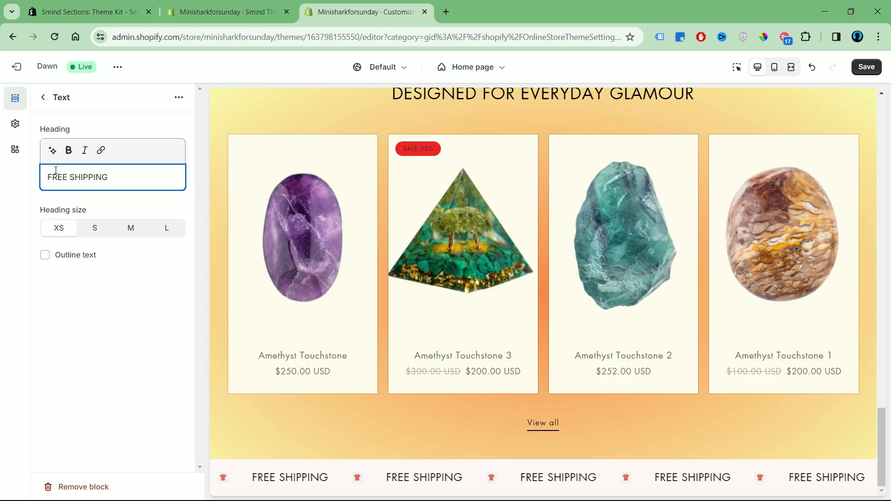
click(139, 237)
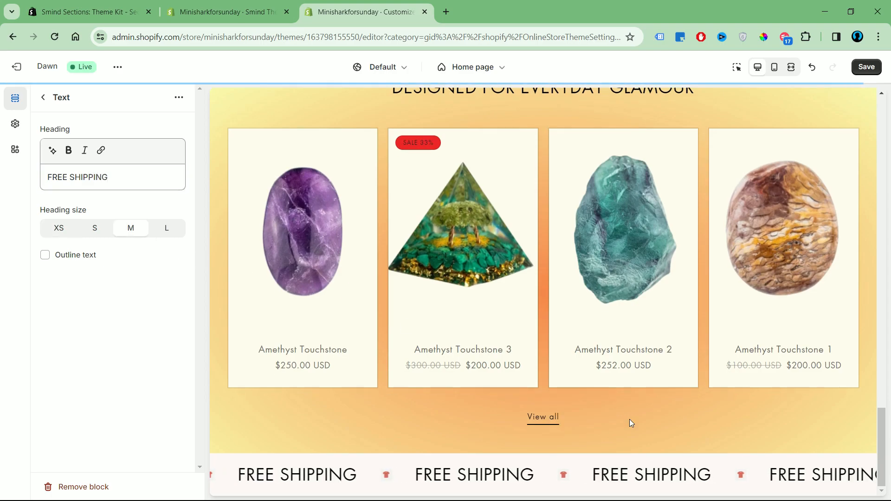
Step: Use the Scrolling_Text PNG as the scrolling text section's image and set the image width to 40 px
click(43, 98)
click(110, 354)
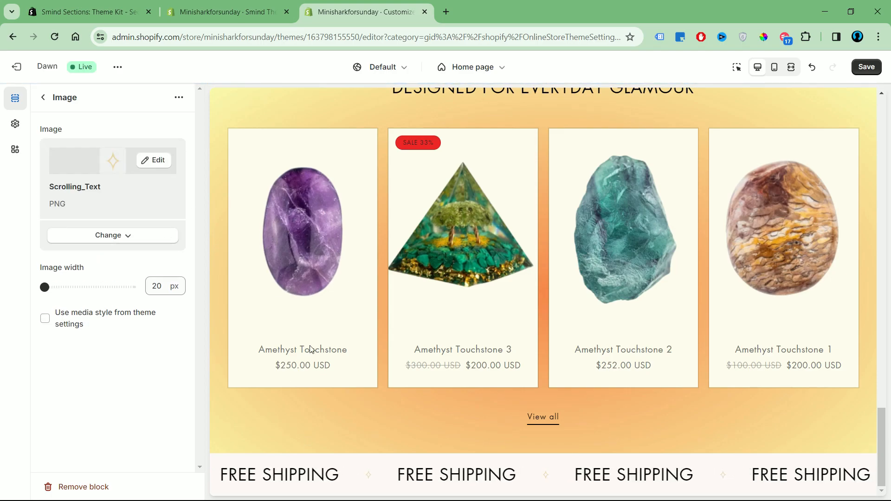
drag(45, 286, 45, 287)
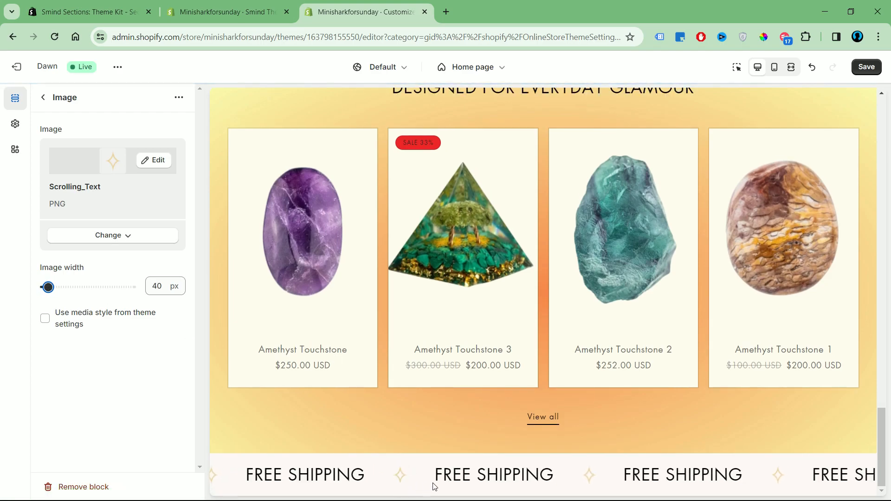
click(44, 98)
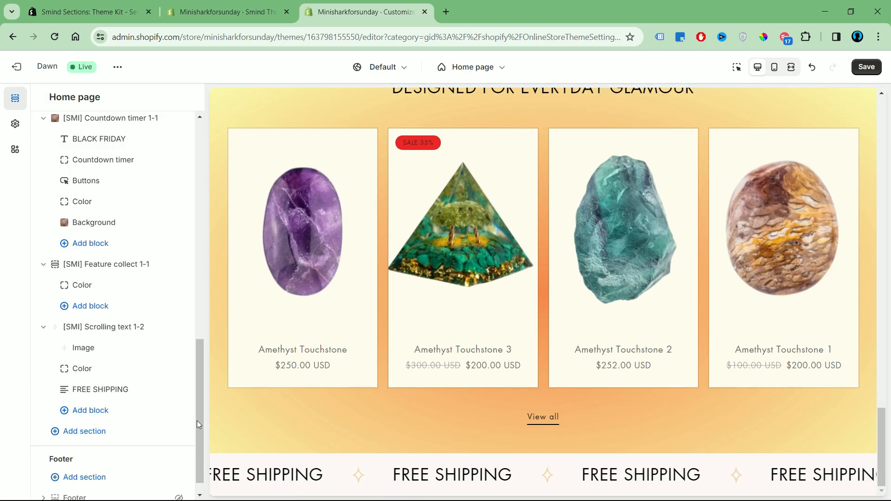
Step: Set the scrolling text section's background color to the muted green #4B786C
click(84, 369)
click(50, 164)
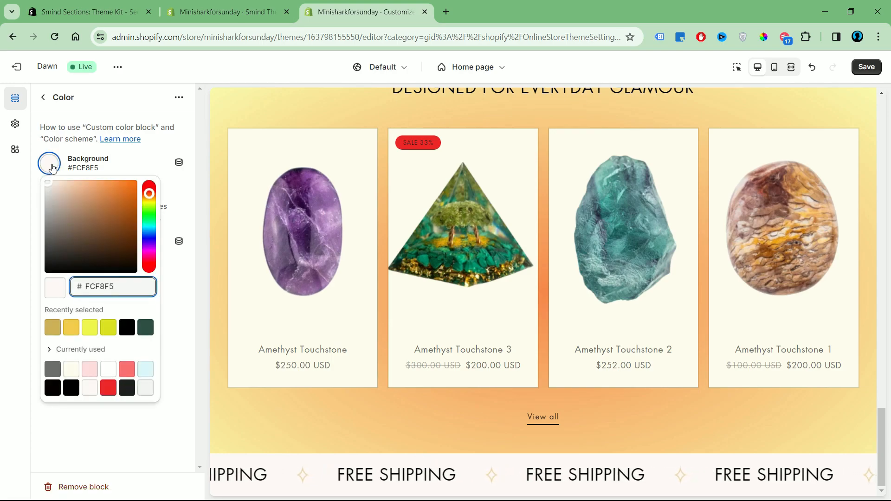
click(149, 224)
click(79, 231)
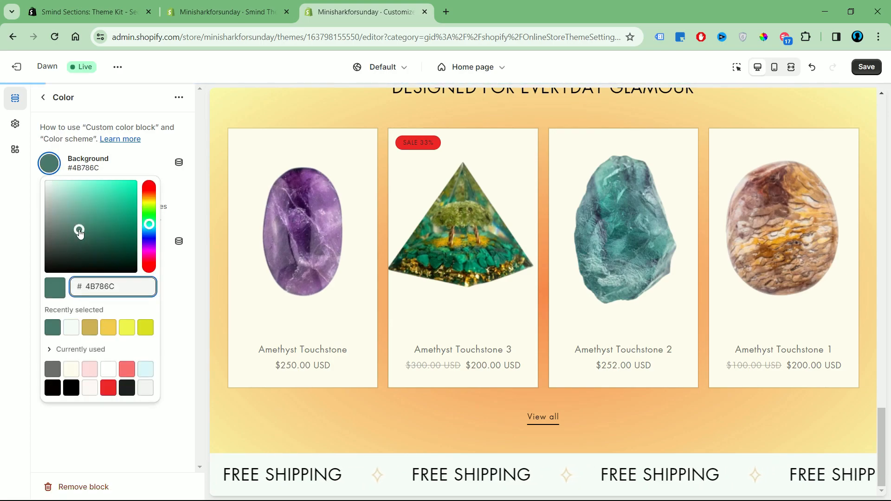
click(184, 267)
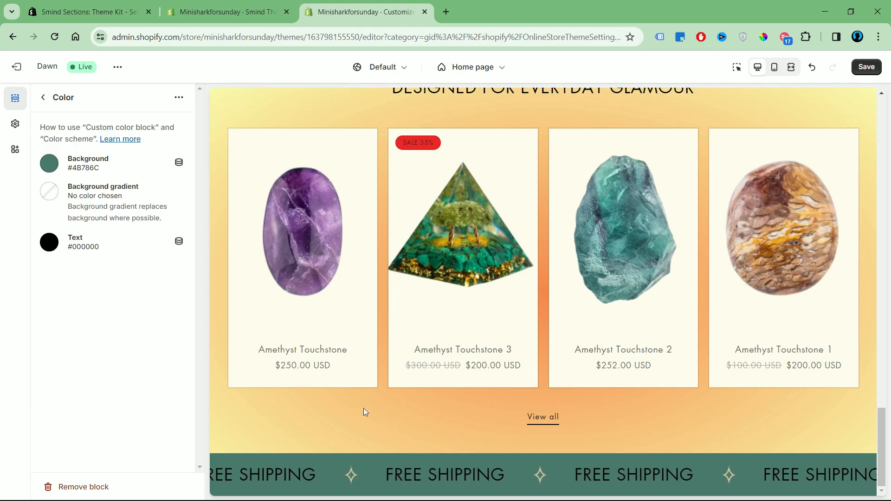
Step: Change the scrolling text section's text color to a muted gold and check it in the full-width preview
click(52, 244)
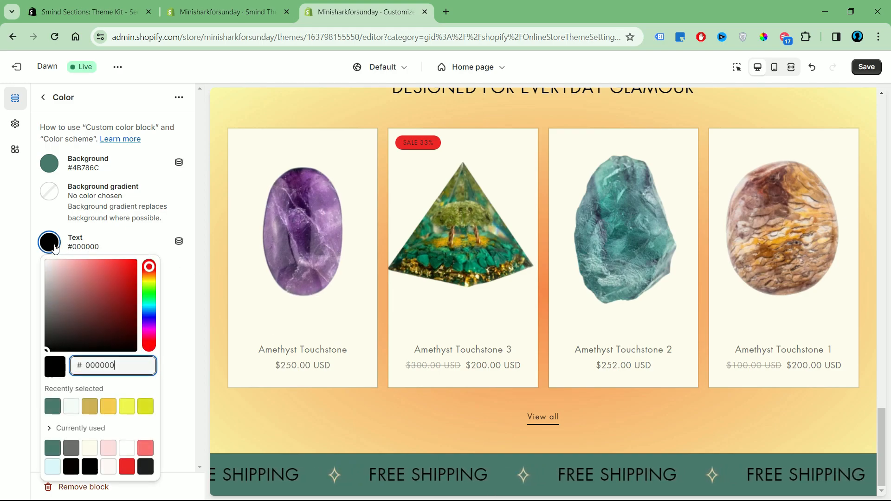
click(148, 281)
click(88, 295)
click(93, 284)
click(91, 278)
click(43, 97)
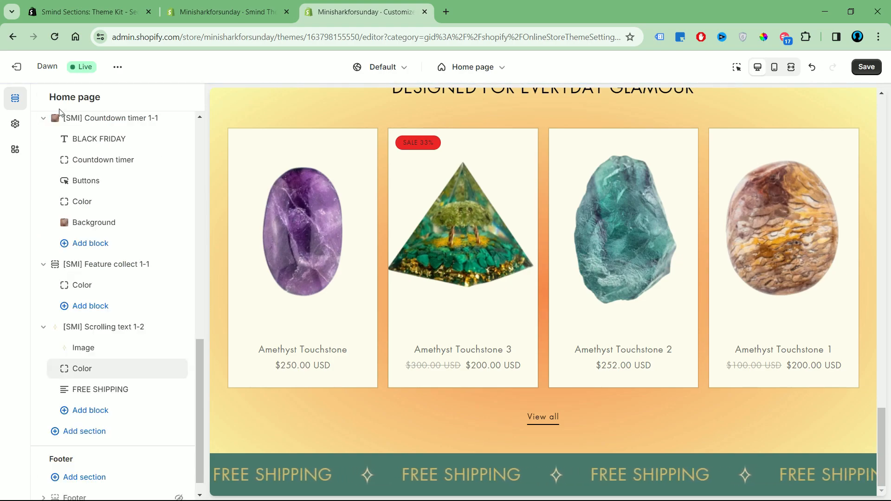
click(792, 67)
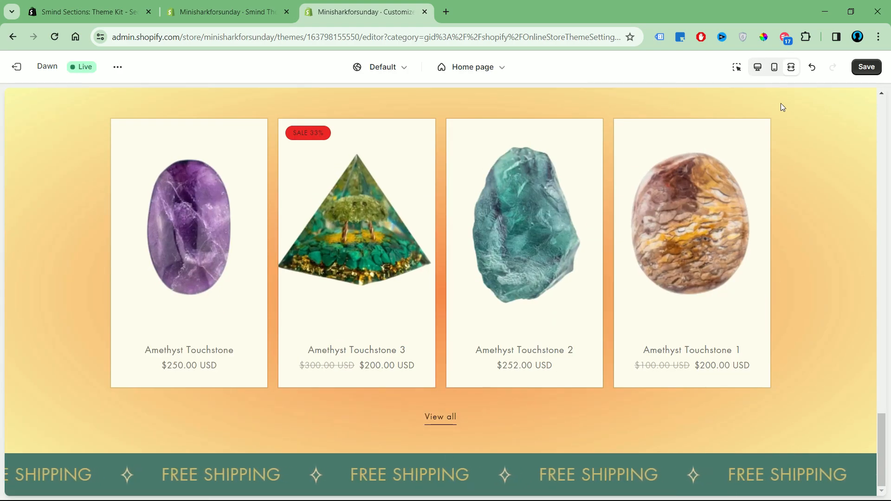
click(757, 70)
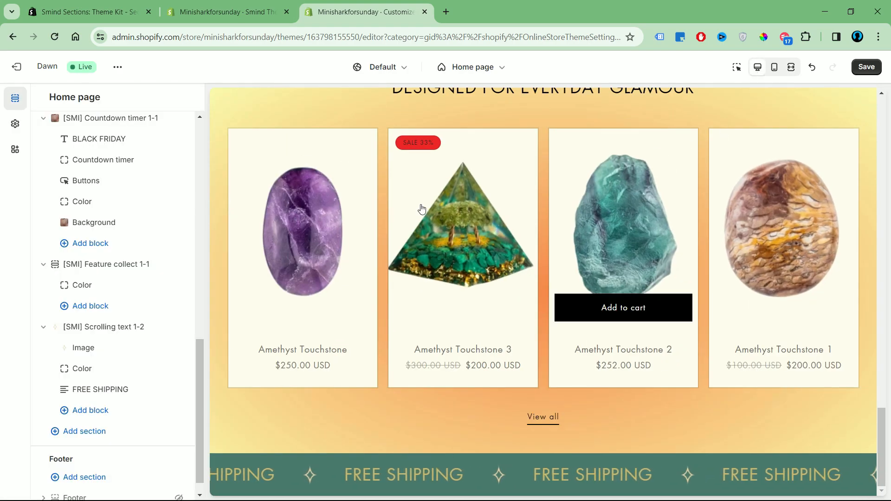
Step: Set the scrolling text section to scroll left to right at speed 5 with a content gap of 47
click(96, 340)
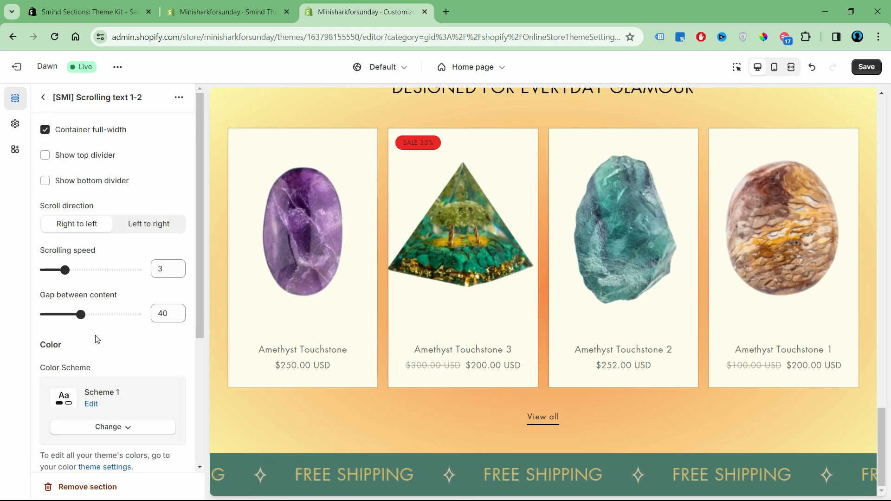
click(146, 233)
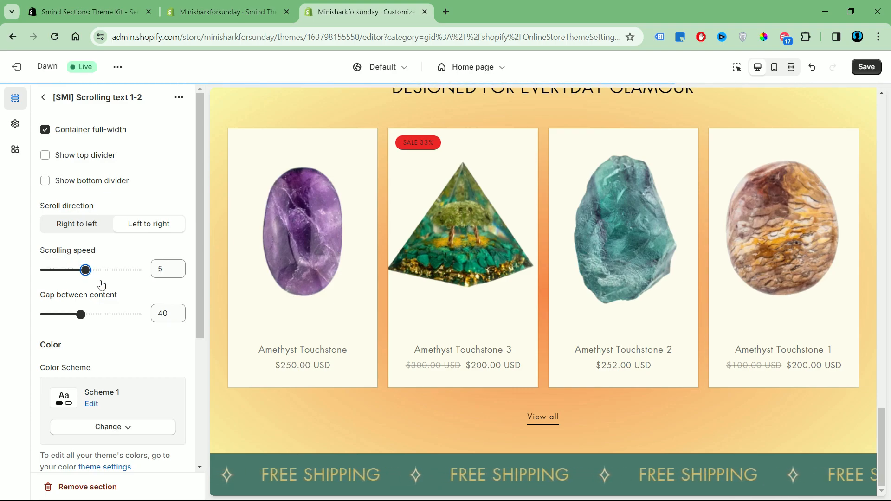
mouse_move(85, 315)
mouse_down()
mouse_move(118, 315)
mouse_move(87, 315)
mouse_up()
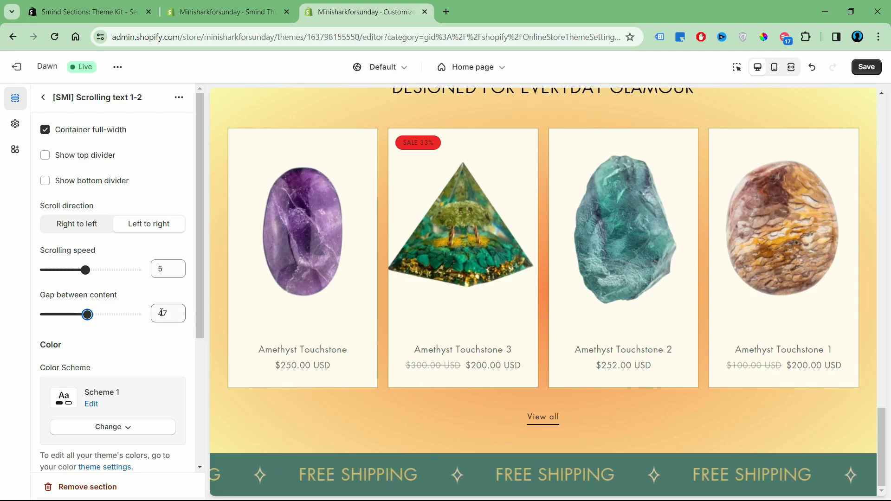
Step: Increase the scrolling text section's top and bottom padding slightly and check it in the full-width preview
scroll(159, 313, down, 4)
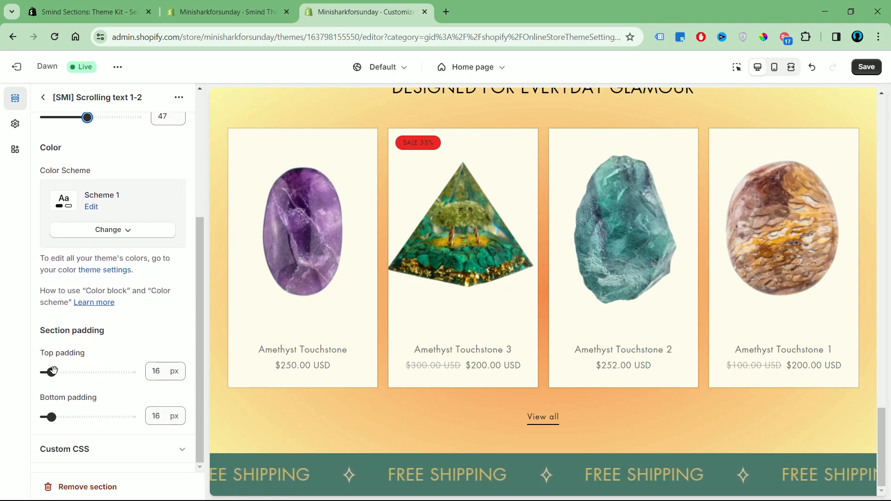
drag(51, 371, 58, 372)
drag(51, 417, 57, 417)
click(791, 68)
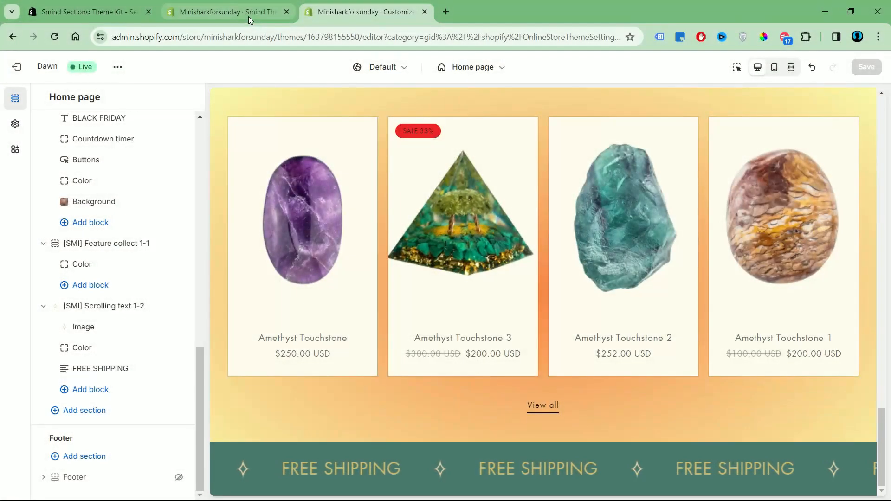
Step: Filter the Smind Theme Sections library to Shop the look and preview each of its designs
click(246, 12)
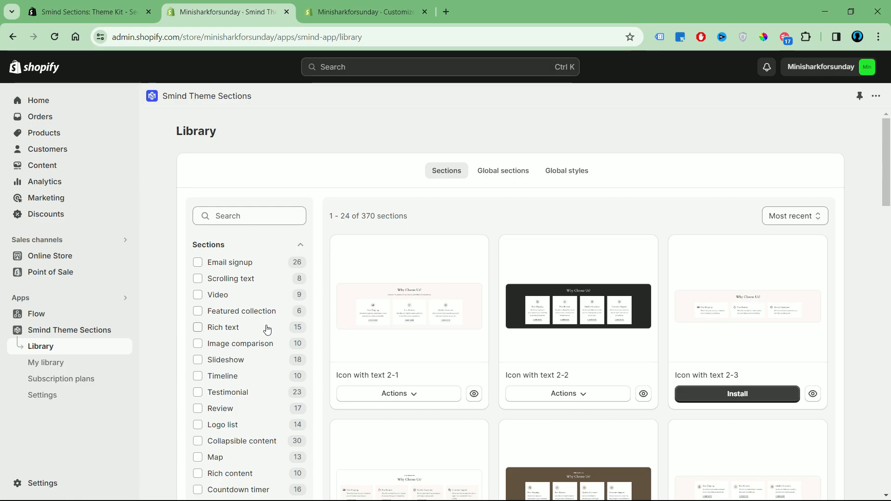
scroll(266, 329, down, 4)
click(250, 412)
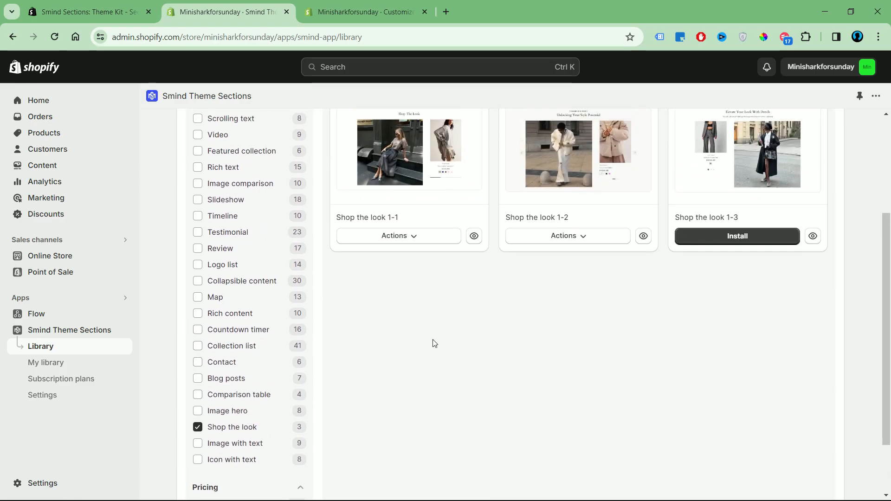
scroll(434, 343, up, 2)
click(467, 284)
click(847, 323)
click(847, 322)
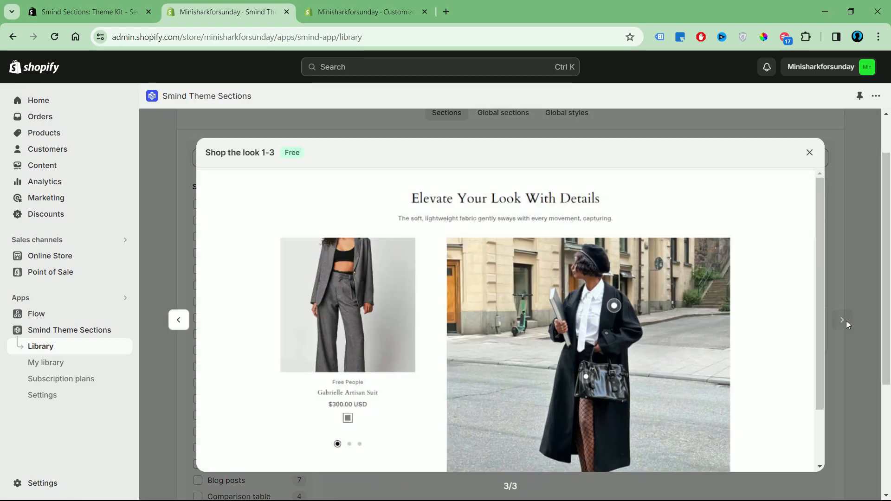
click(809, 153)
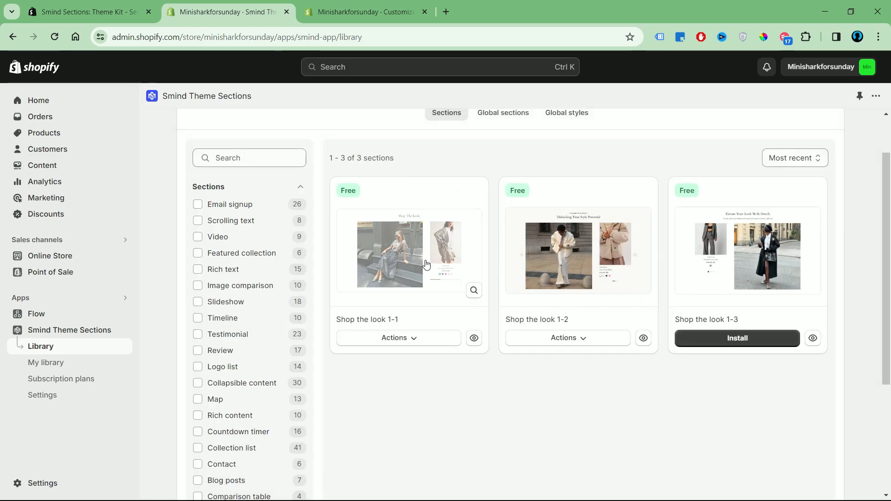
scroll(272, 387, down, 3)
Step: Return to the theme editor and add the [SMI] Shop the look 1-1 section below the scrolling text section
click(364, 12)
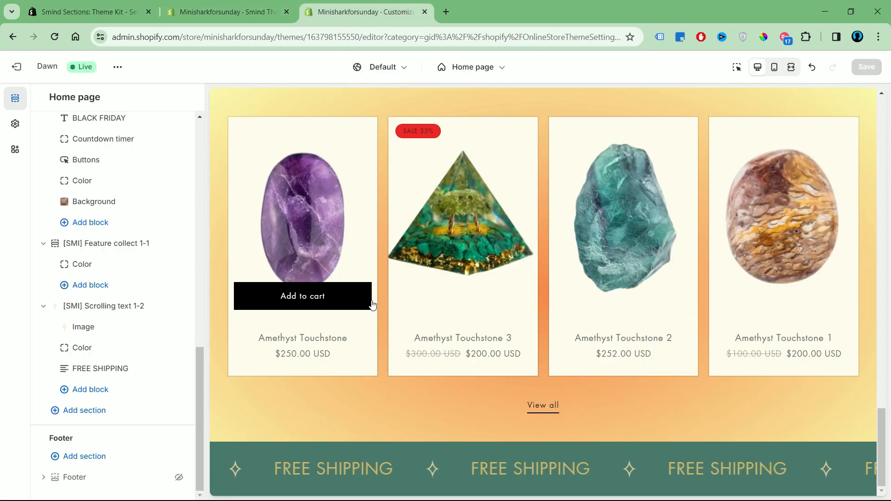
click(108, 410)
text(Shop the look)
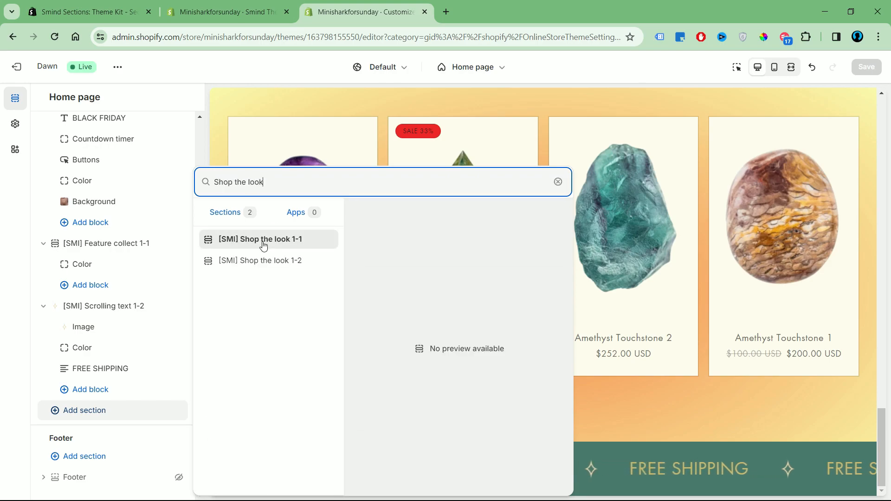
click(263, 241)
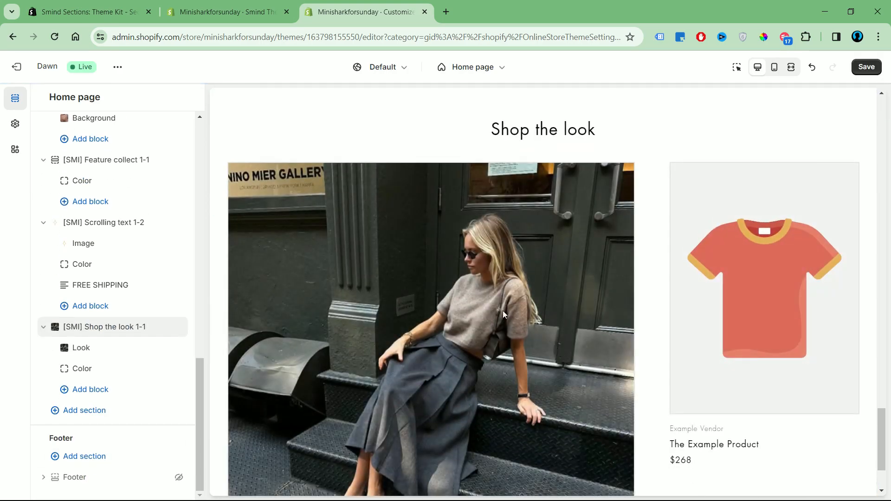
Step: Set the Look block's image to Shop_the_look11 and its product 1 to Amethyst Touchstone 4
click(105, 348)
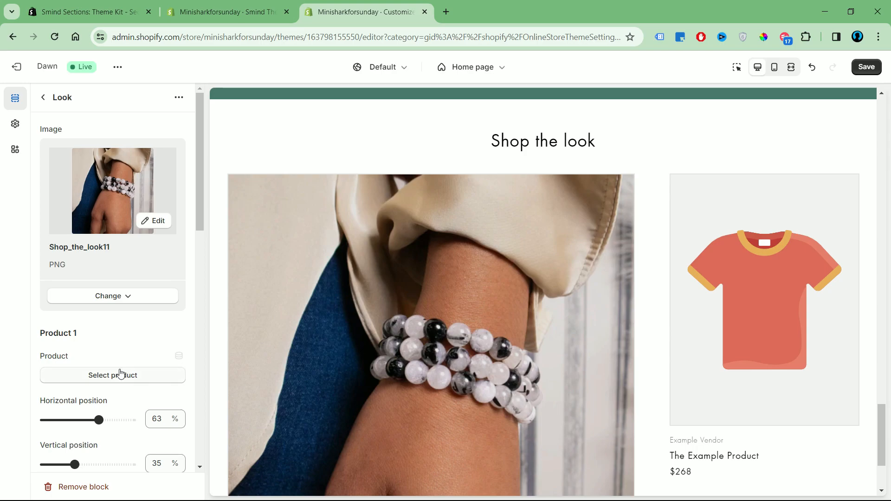
click(120, 374)
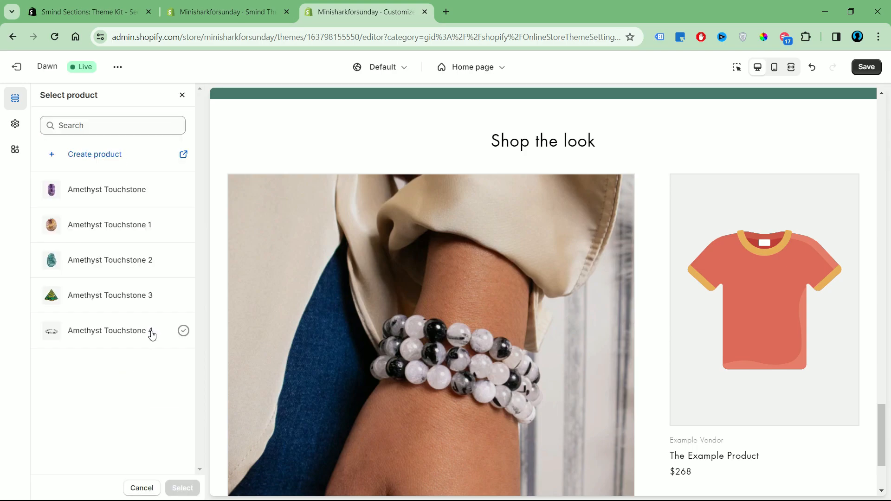
click(151, 337)
click(193, 488)
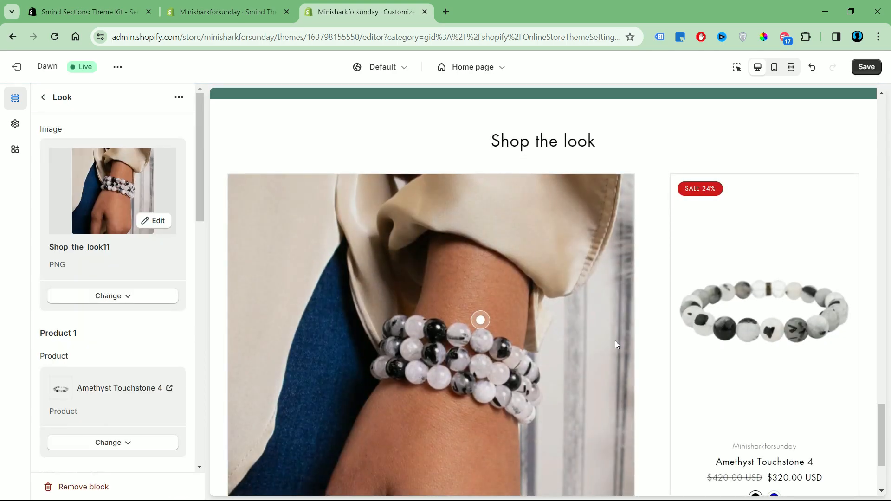
Step: Move the product 1 hotspot onto the bracelet by setting its horizontal position to 51% and increasing its vertical position
scroll(142, 352, down, 3)
scroll(130, 349, down, 1)
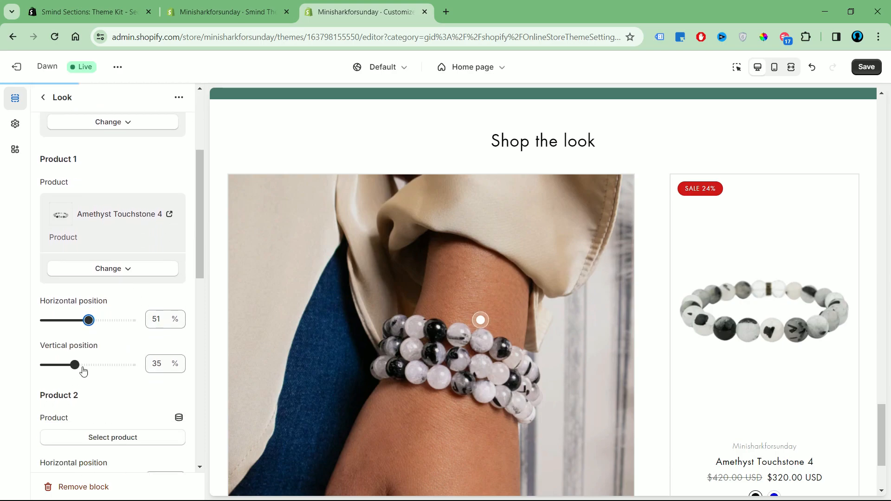
drag(84, 370, 89, 365)
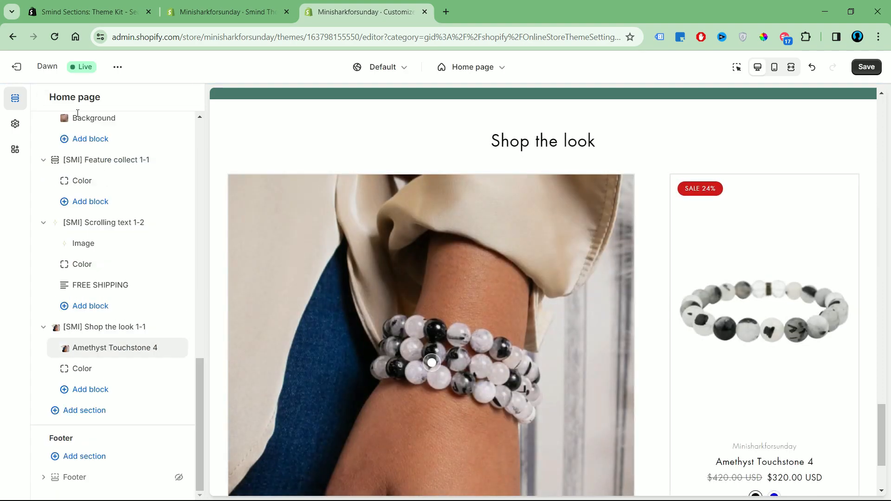
click(58, 103)
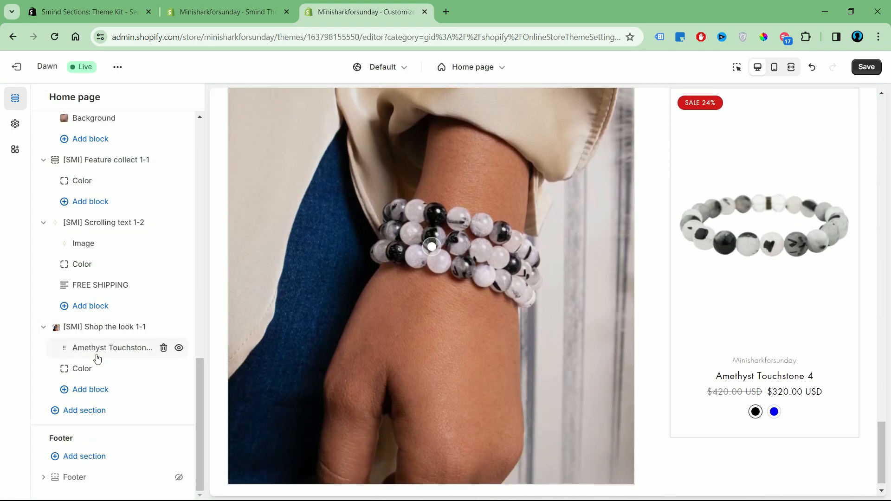
Step: In the Shop the look section, try the Right image position, return it to Left, and set the hotspot style to 1
click(91, 327)
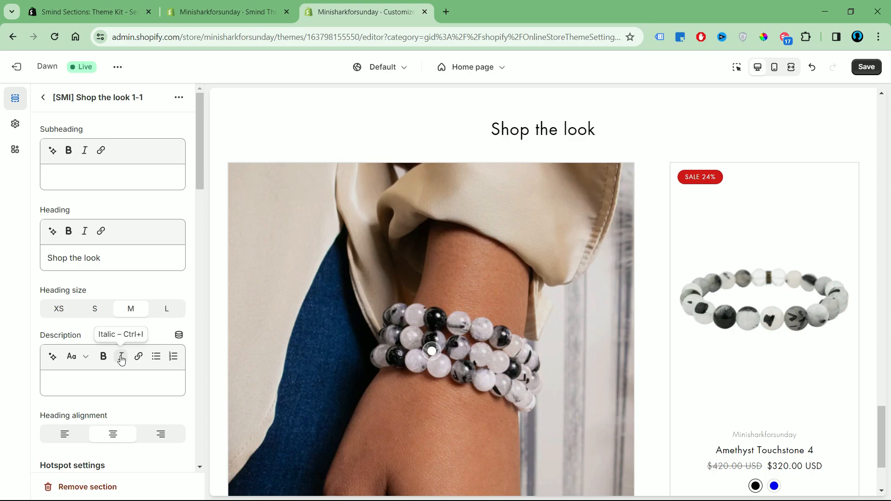
scroll(122, 360, down, 3)
click(64, 317)
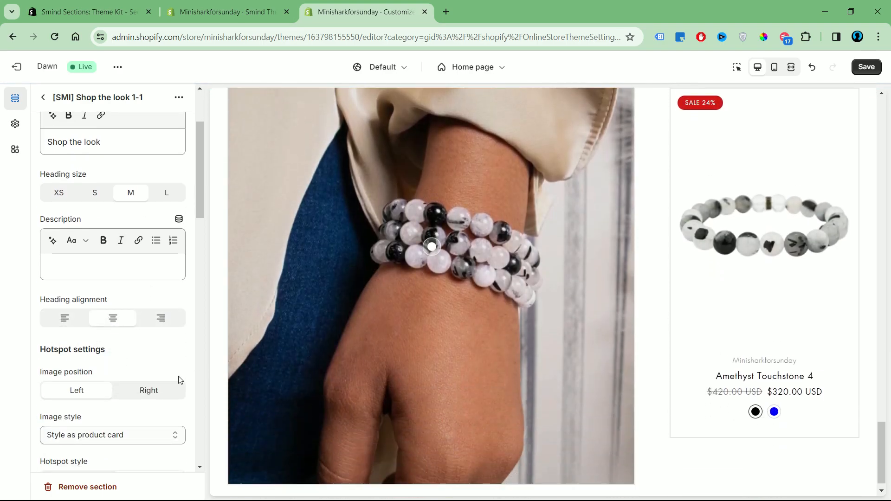
click(152, 391)
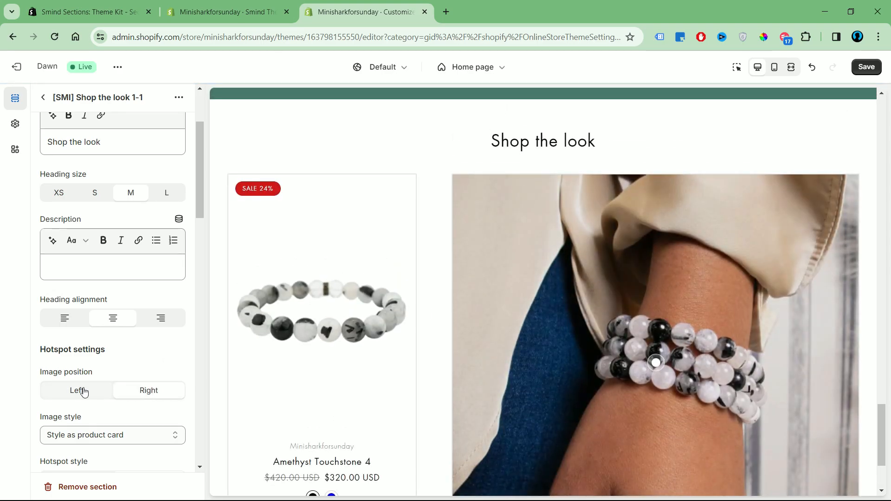
click(84, 391)
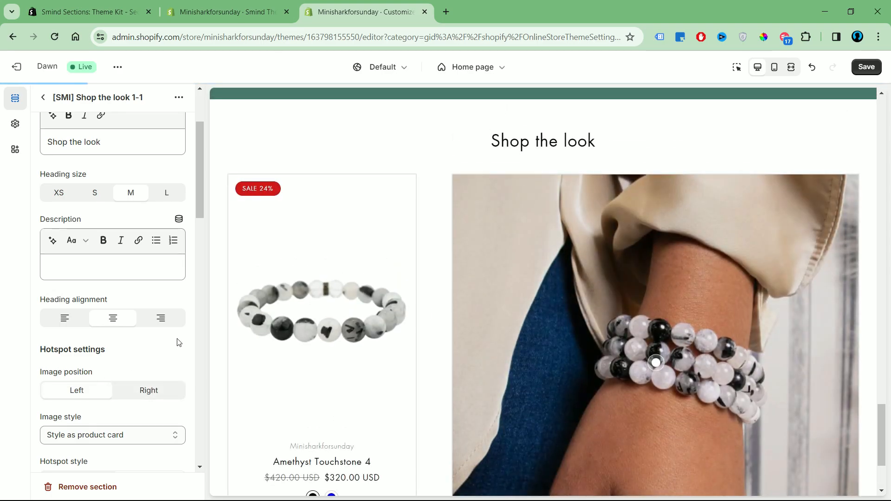
scroll(164, 343, down, 4)
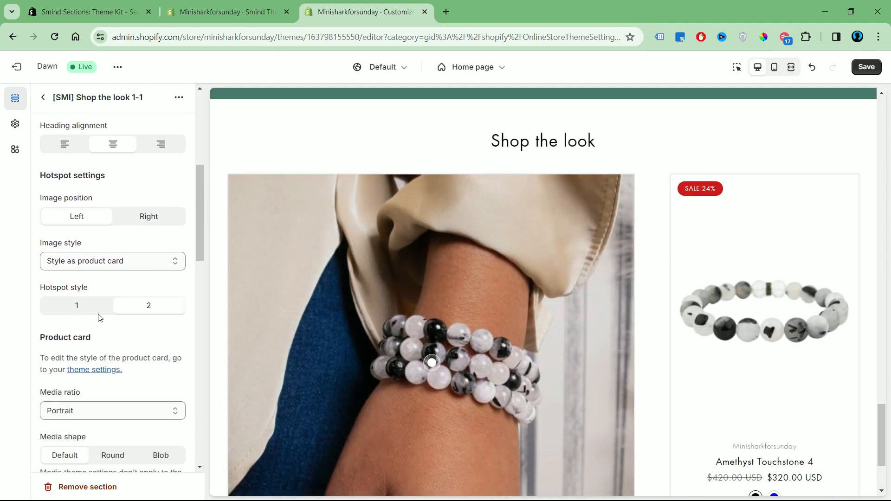
click(92, 315)
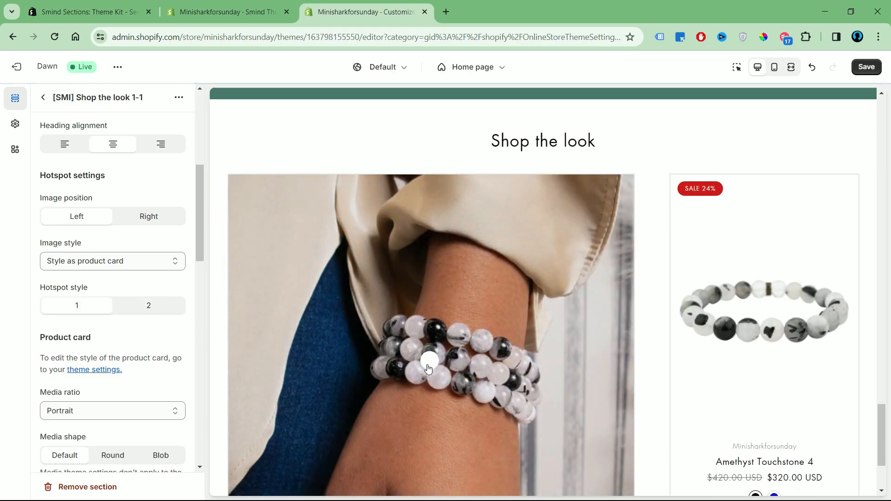
Step: Try other media ratios for the Shop the look product card, then return it to Portrait
scroll(141, 344, down, 3)
click(140, 295)
click(120, 319)
click(120, 296)
click(120, 329)
click(107, 295)
click(100, 341)
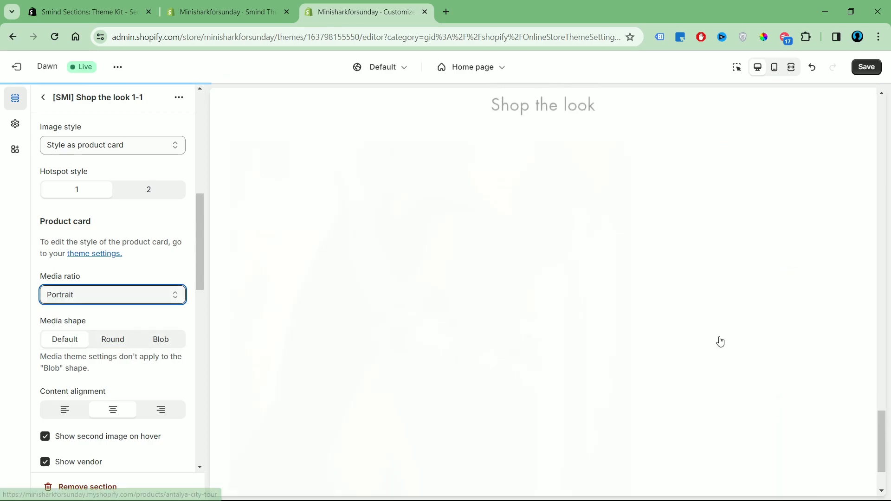
Step: Turn off the vendor display on the Shop the look product card
scroll(152, 343, down, 4)
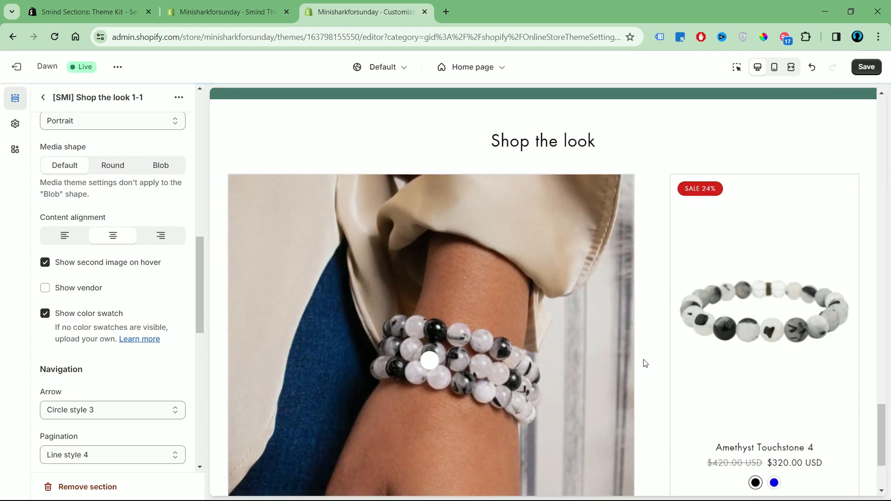
scroll(635, 364, down, 1)
scroll(93, 355, down, 1)
Step: Try several tints for the Shop the look hotspot and set its color to green #87B159
scroll(92, 355, down, 10)
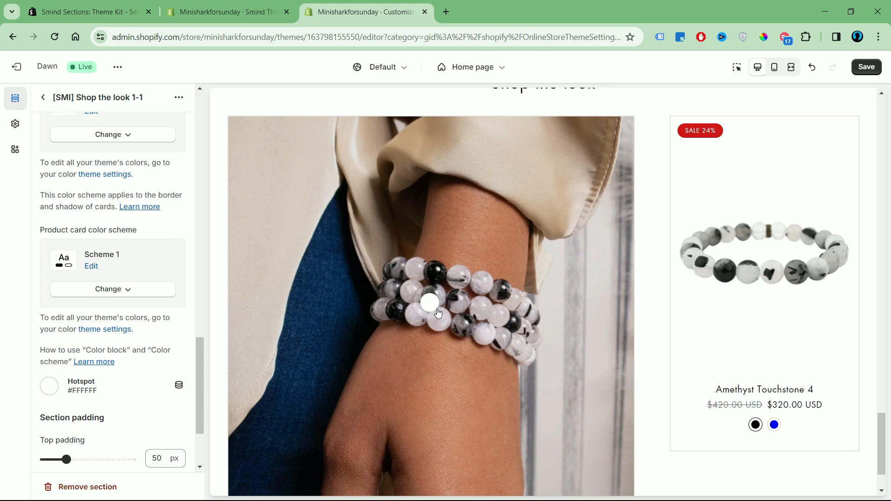
click(58, 391)
click(52, 154)
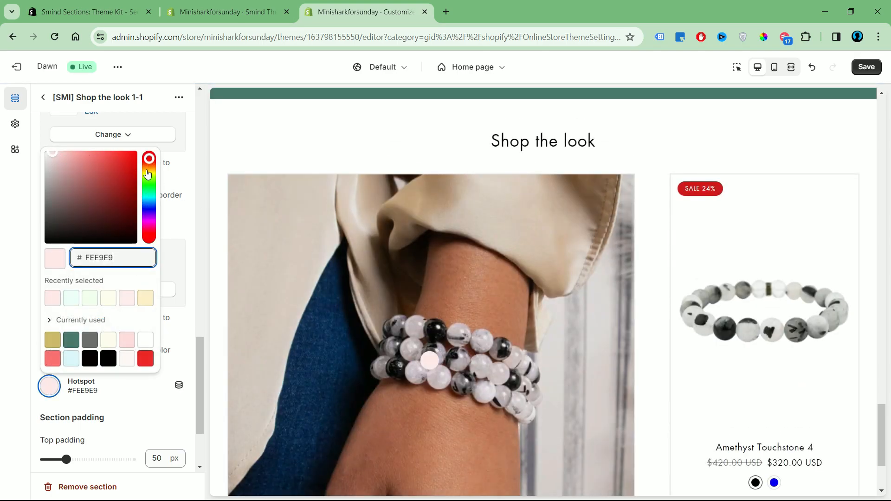
click(149, 171)
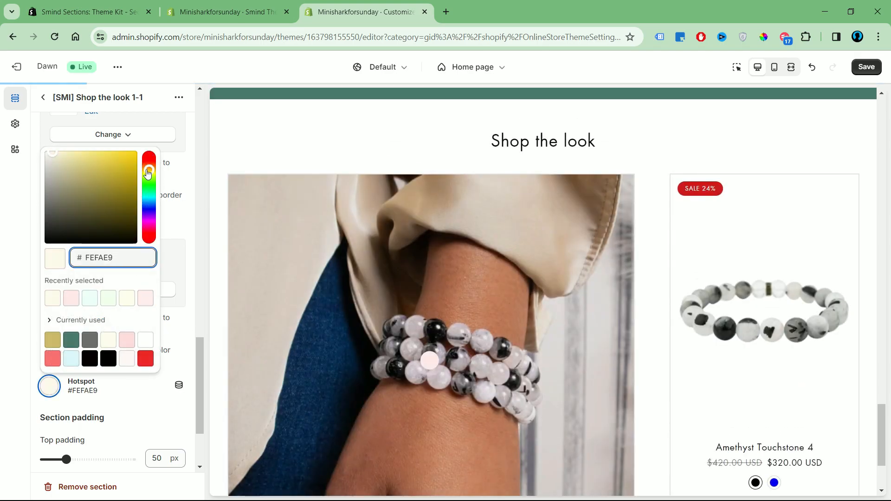
click(62, 155)
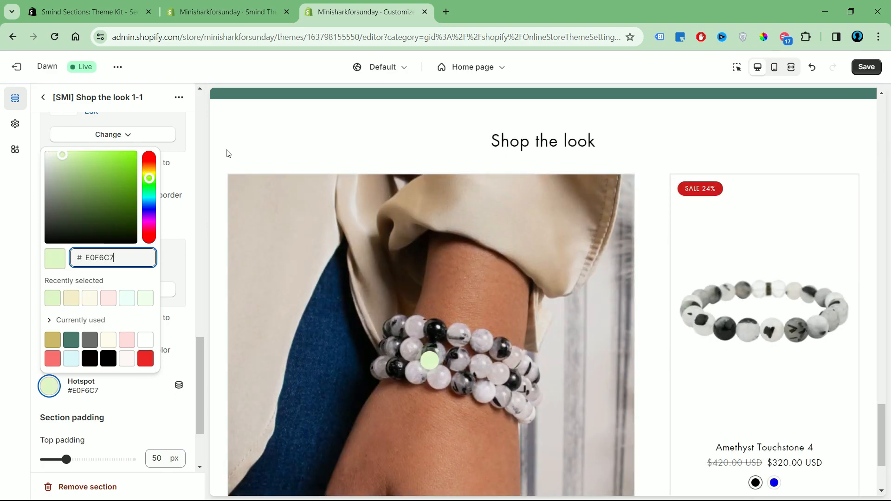
click(91, 180)
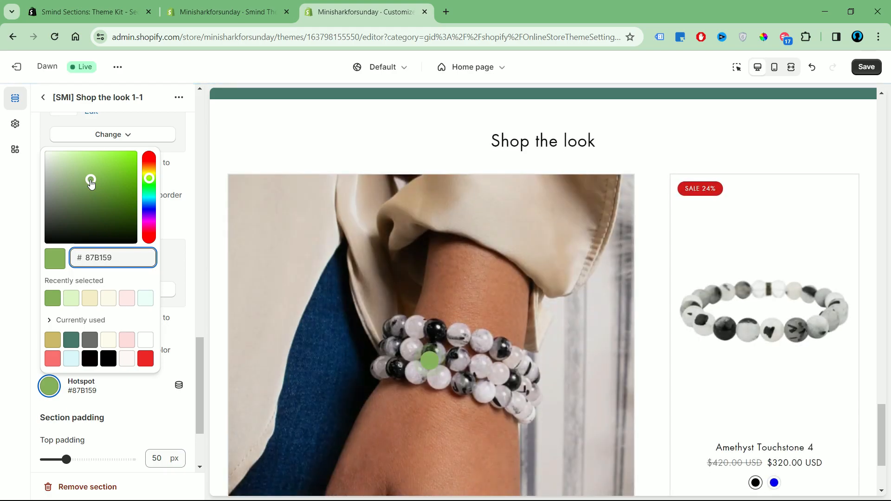
click(274, 134)
scroll(173, 358, down, 3)
click(43, 98)
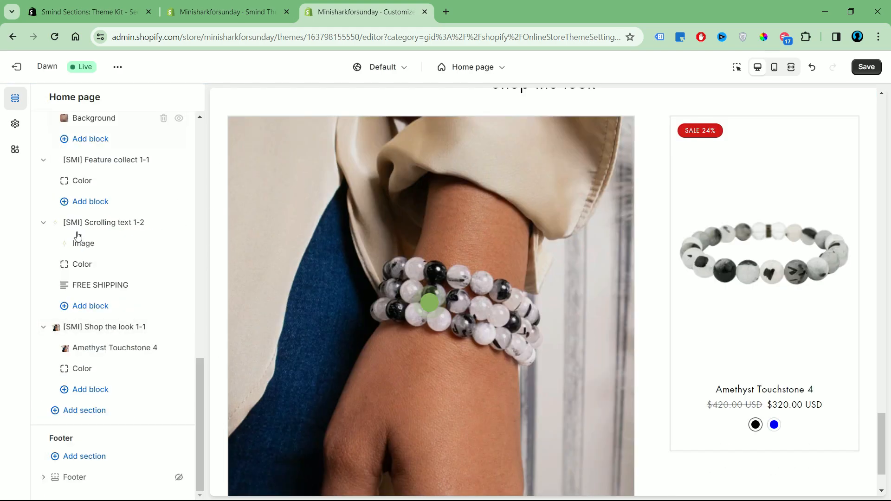
Step: Set the product card background in the Shop the look Color block to light green #F2FDE5 and save the home page
click(83, 368)
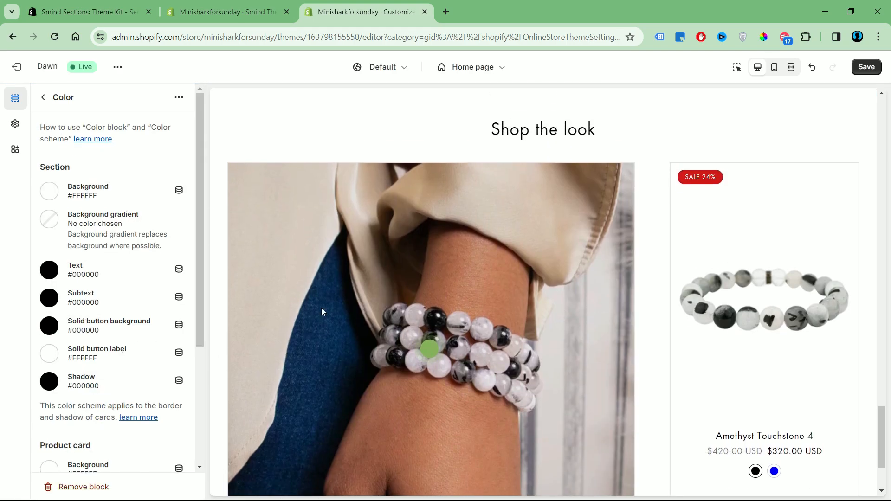
scroll(115, 319, down, 4)
click(50, 295)
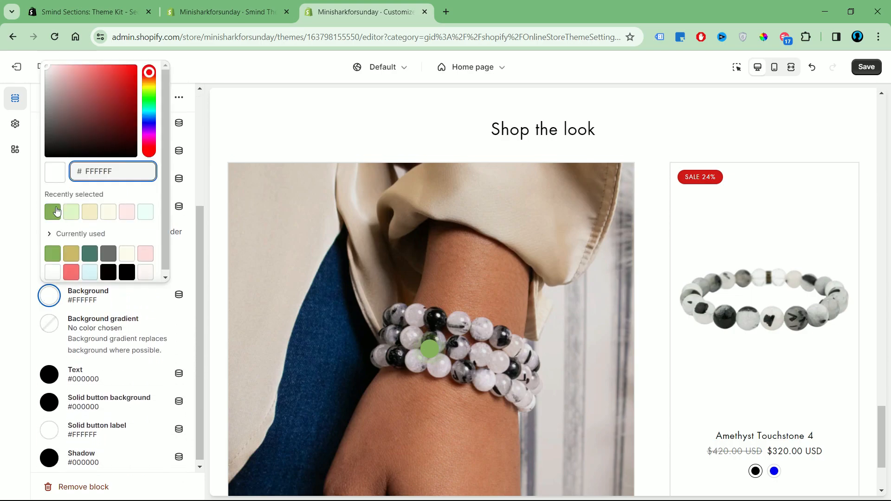
click(53, 212)
click(58, 71)
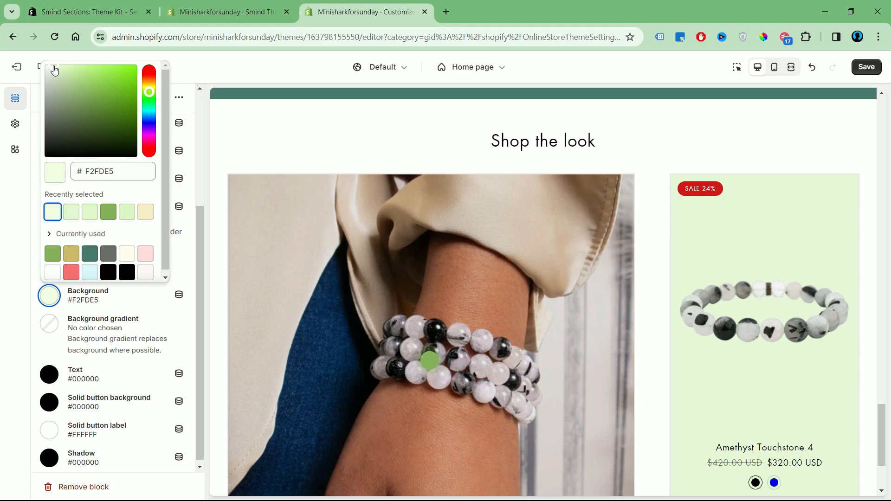
scroll(766, 325, down, 2)
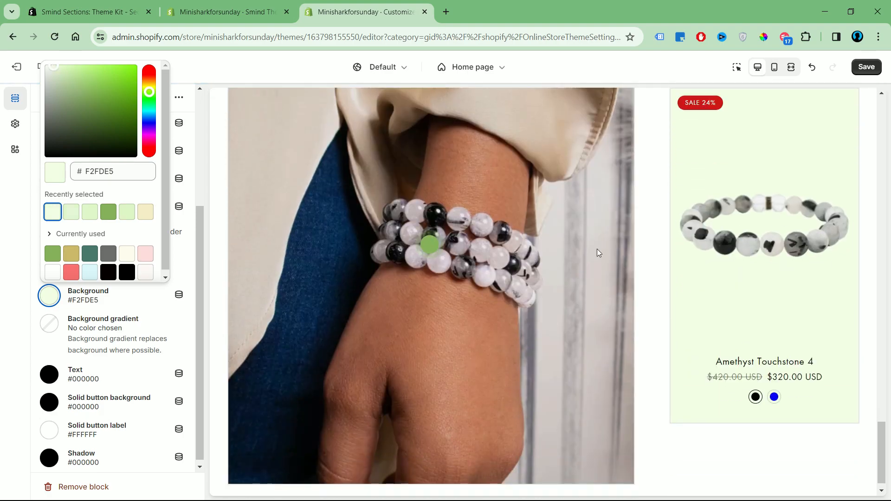
click(205, 120)
scroll(254, 175, up, 3)
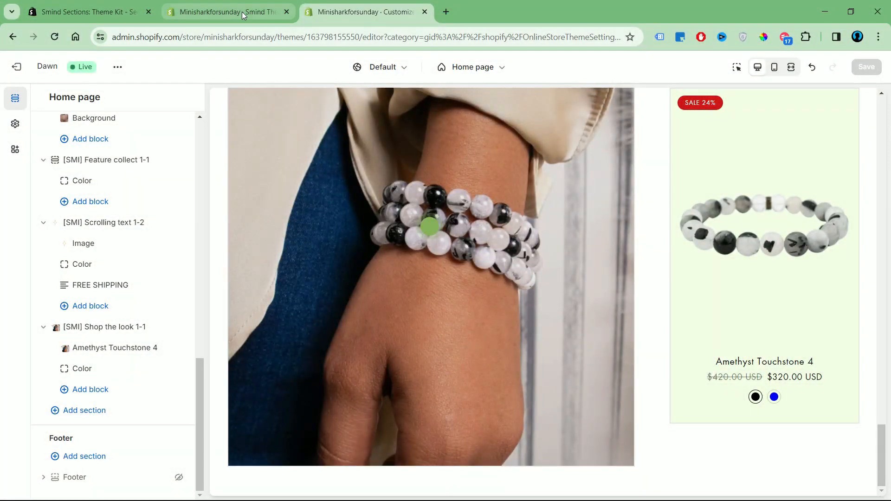
Step: Filter the Smind Theme Sections library to Video and look through the available video section designs
click(243, 13)
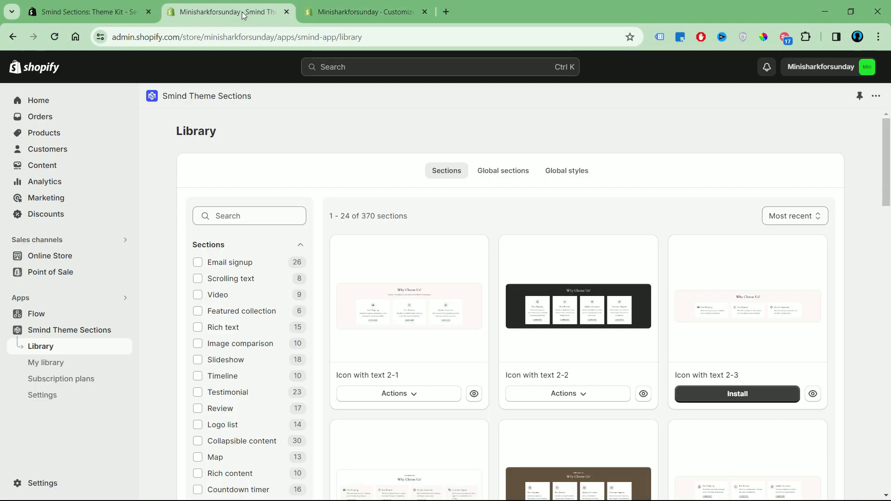
scroll(241, 287, down, 5)
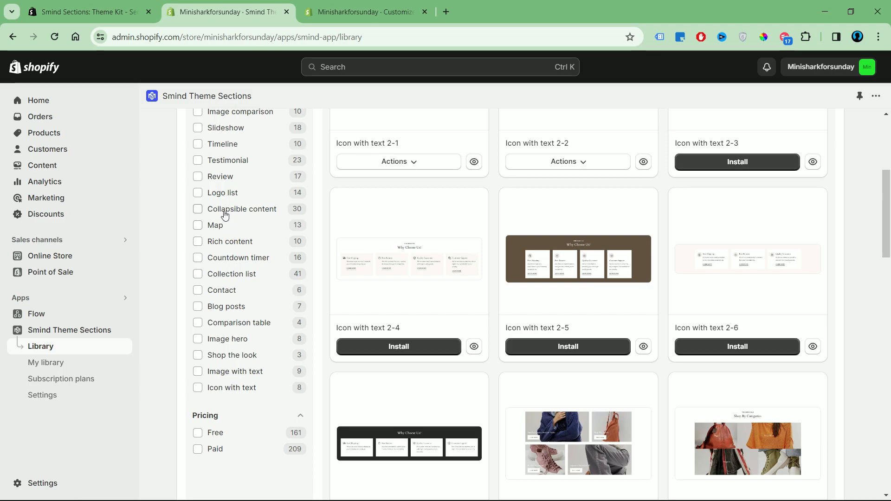
scroll(225, 214, up, 1)
click(209, 122)
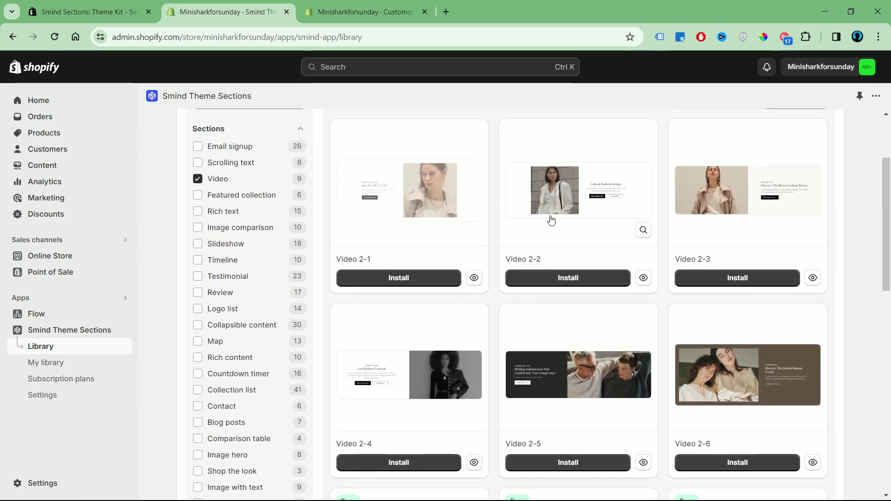
scroll(532, 375, down, 3)
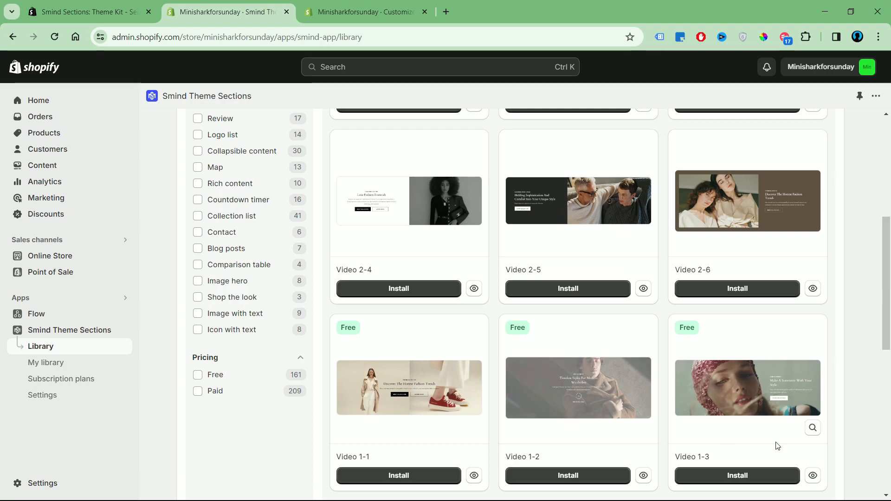
scroll(633, 399, up, 3)
scroll(632, 390, down, 8)
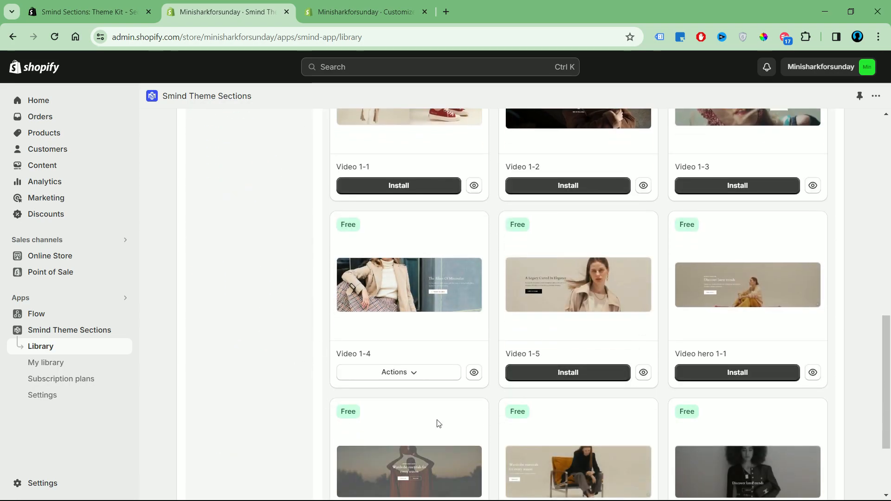
scroll(387, 424, down, 2)
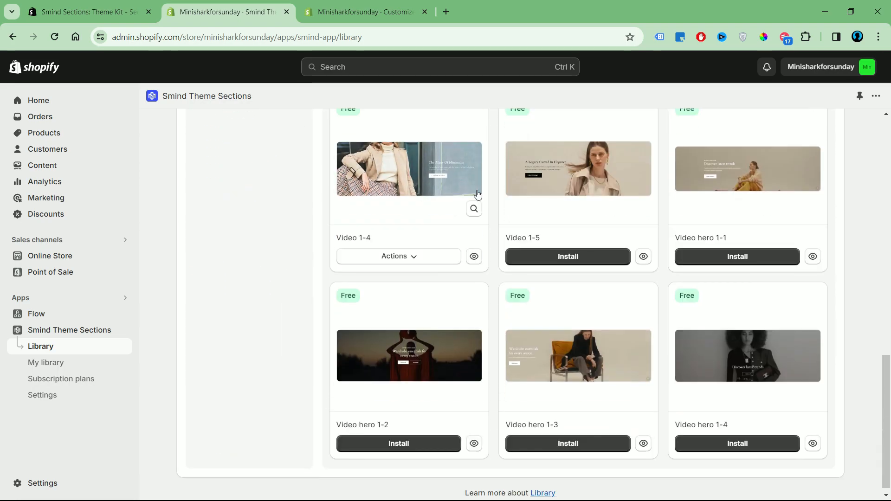
Step: Return to the theme editor and add the [SMI] Video 1-4 section below the Shop the look section
click(349, 17)
click(85, 410)
text(video)
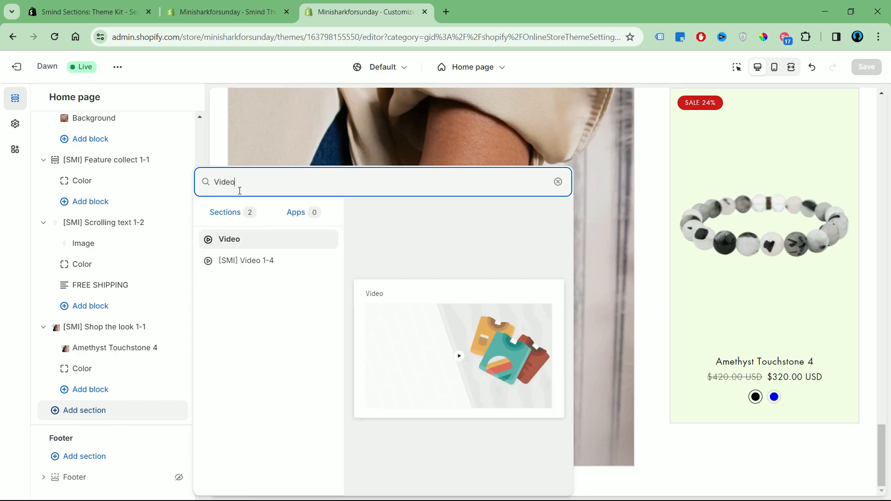
click(237, 262)
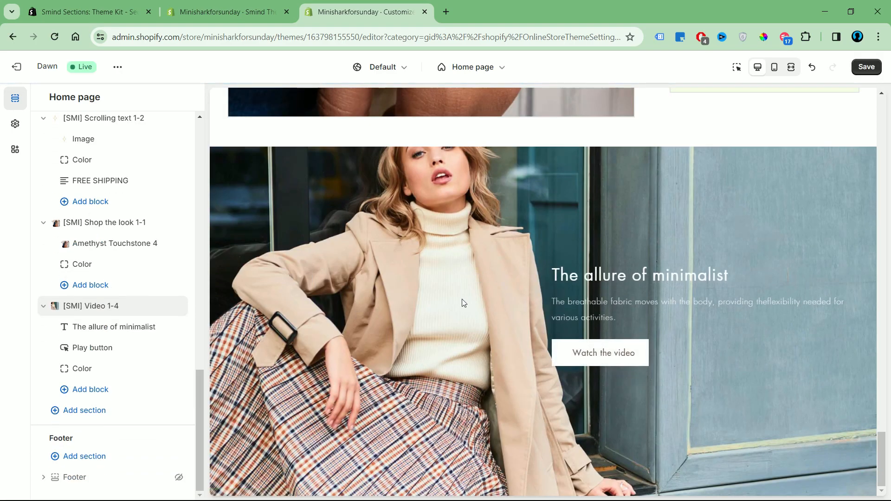
Step: Give the [SMI] Video 1-4 section the Video PNG cover image and the uploaded video 2250901_Jewellery_Work_Craftsman_1920x1080
click(91, 308)
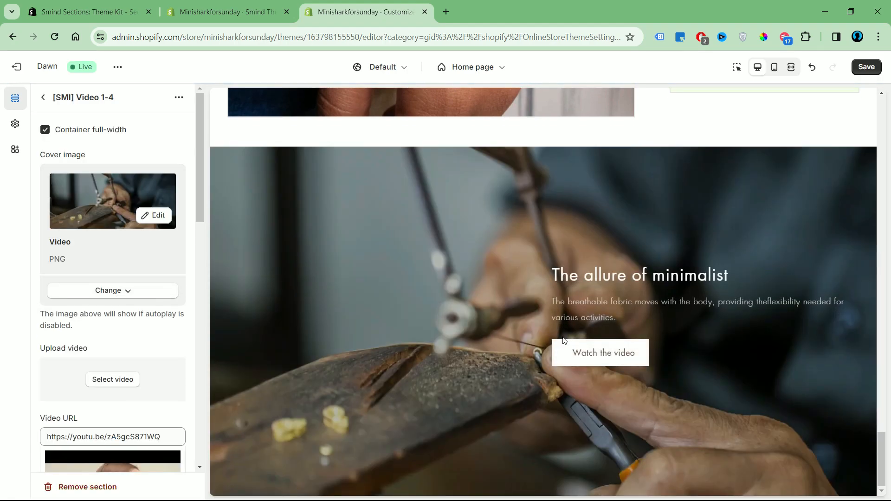
click(113, 380)
click(348, 274)
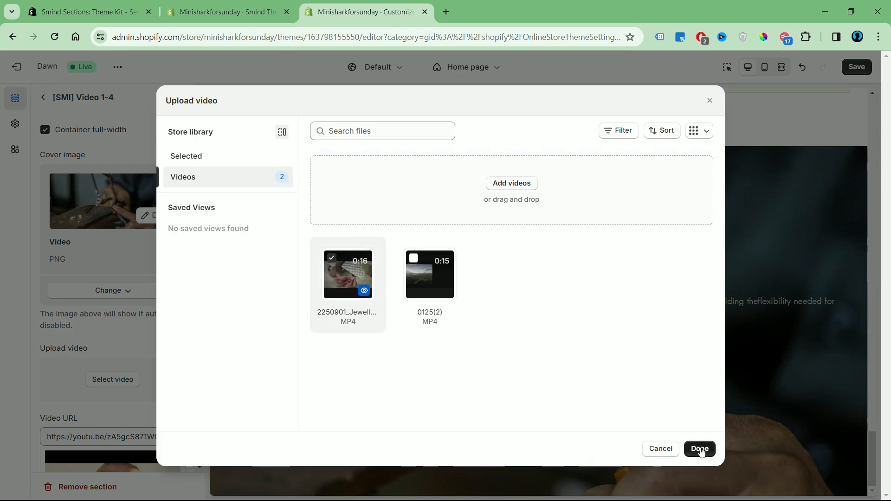
click(700, 449)
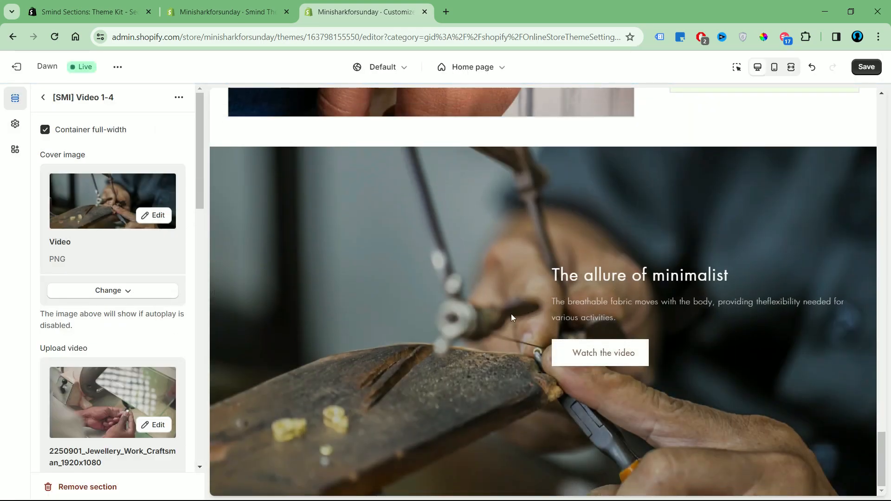
Step: Center the video section's content position and alignment, and set its content max-width to 760 px
scroll(116, 361, down, 7)
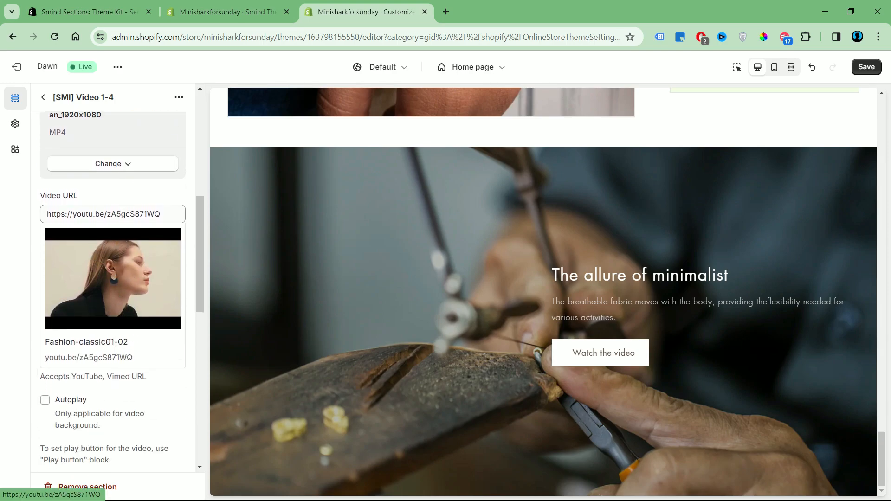
scroll(151, 392, down, 5)
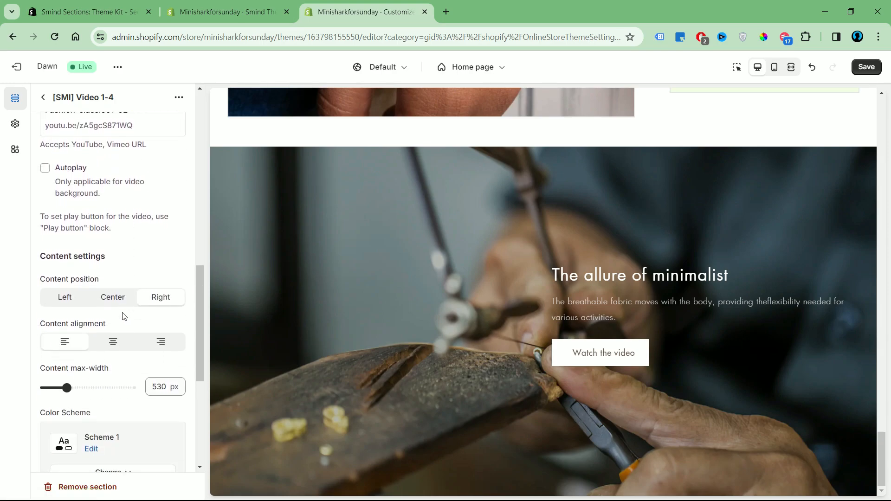
click(113, 341)
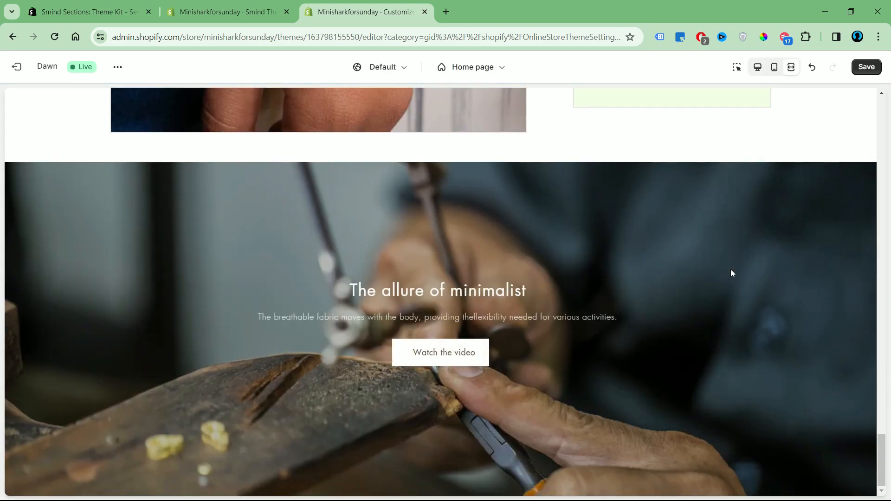
scroll(116, 377, down, 5)
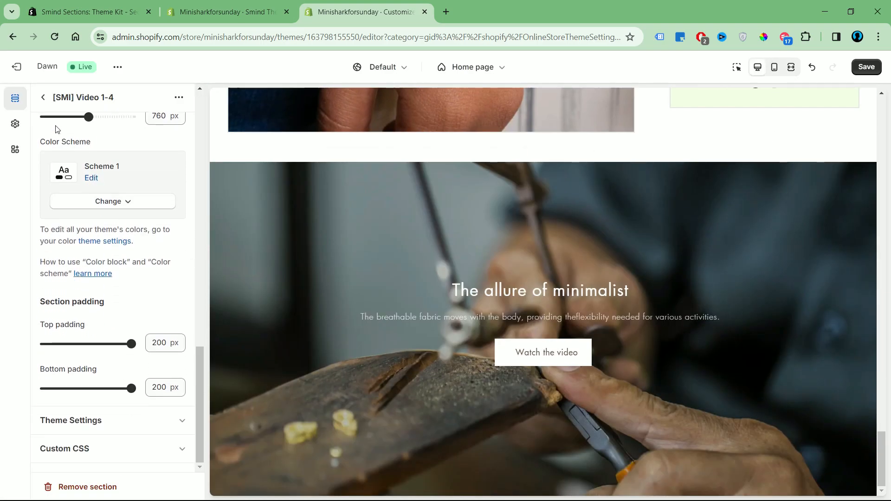
Step: Fill the video Heading block with subheading VIDEO MEDIA, heading MANUAL PROCESSING STAGE and a description starting "When, while the lovely valley teems with vapour"
click(43, 97)
click(84, 328)
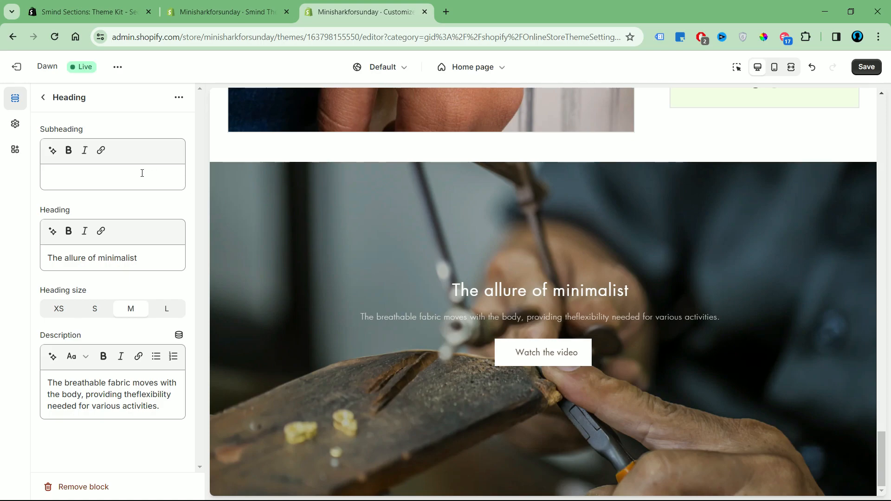
text(VIDEO MEDIA)
key(Tab)
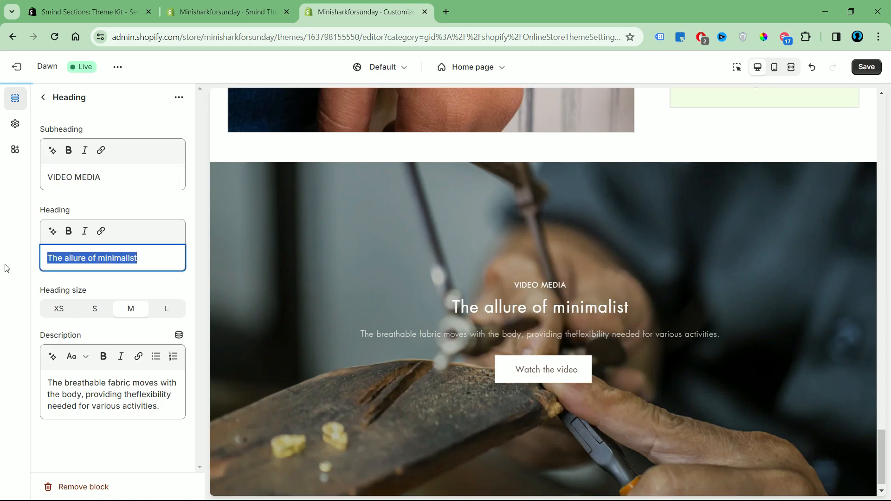
text(MANUAL PROCESSING STAGE)
click(142, 377)
key(ctrl+a)
text(When, while the lovely valley teems with vapour around me, and the meridian sun strikes the upper surface of the impenetrable foliage of my trees, and but a few stray gleams steal into the inner sanctuary)
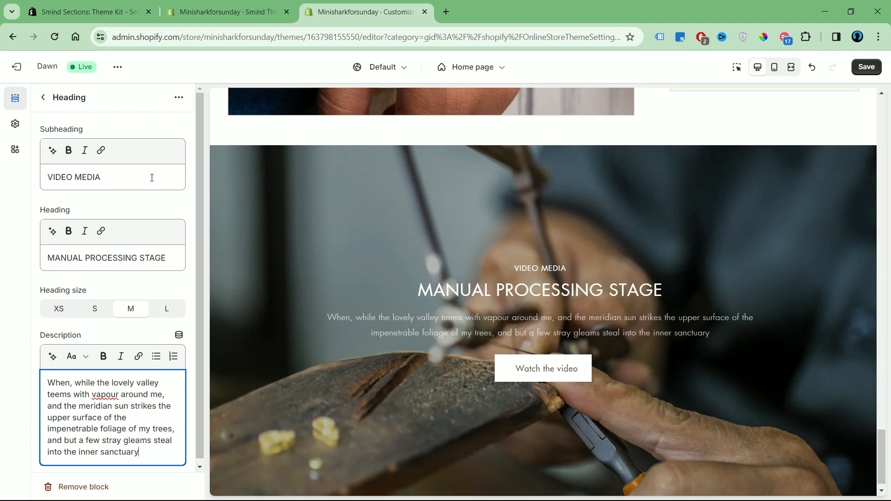
Step: Try several play button styles for the video, choose Outline button - S, and set the button label to Watch Now
click(44, 98)
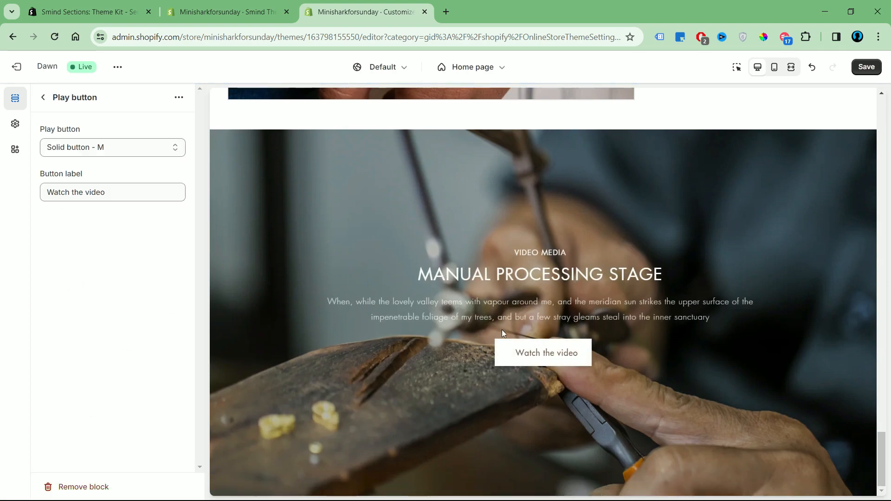
click(160, 157)
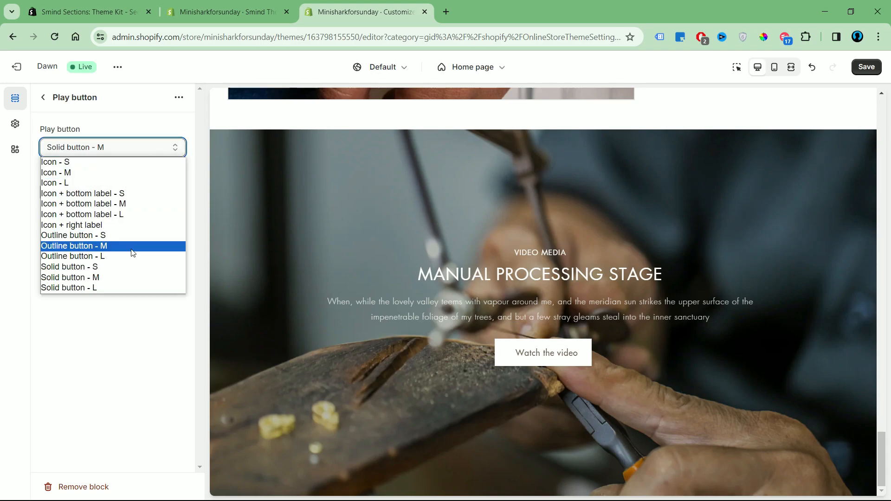
click(125, 264)
click(175, 147)
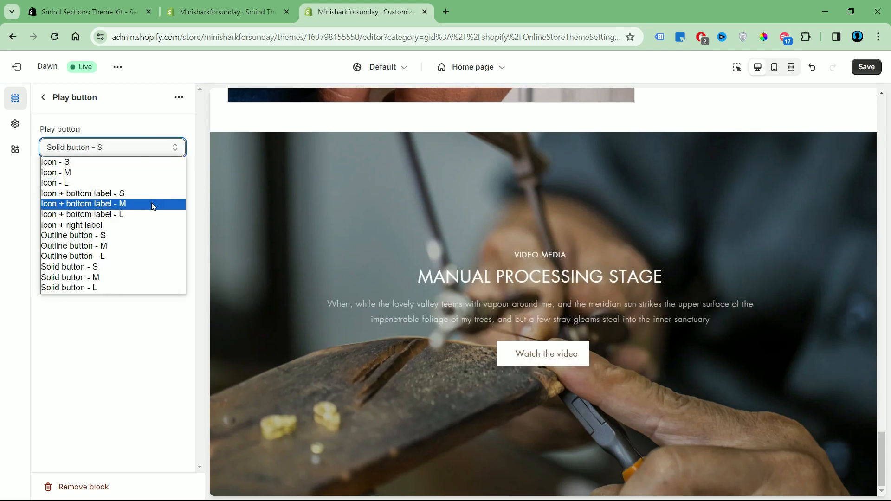
click(149, 193)
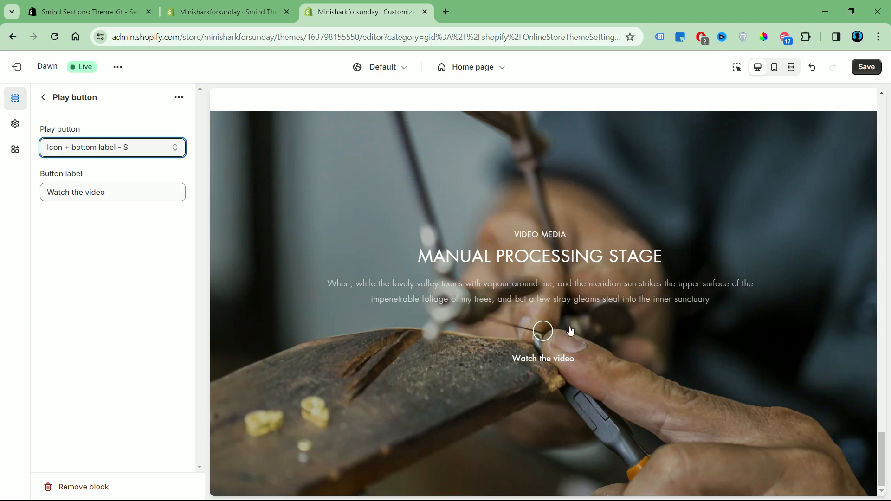
click(160, 147)
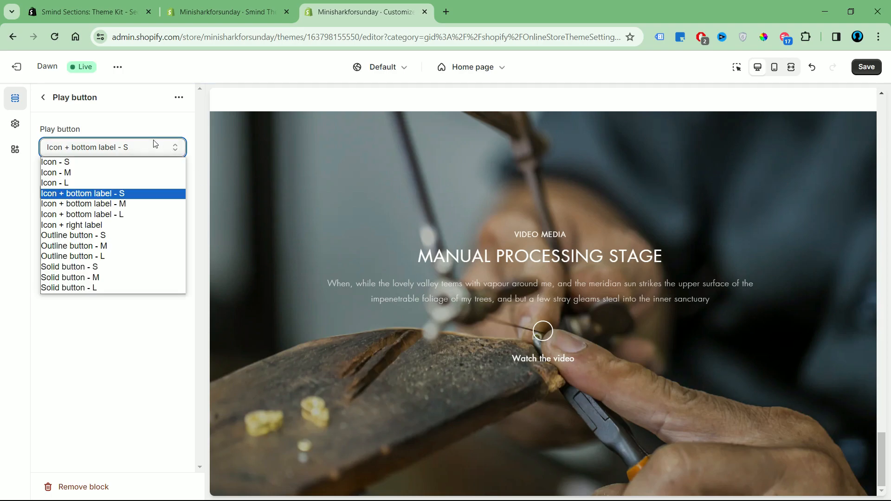
click(125, 235)
drag(112, 192, 1, 177)
key(BackSpace)
text(Wath)
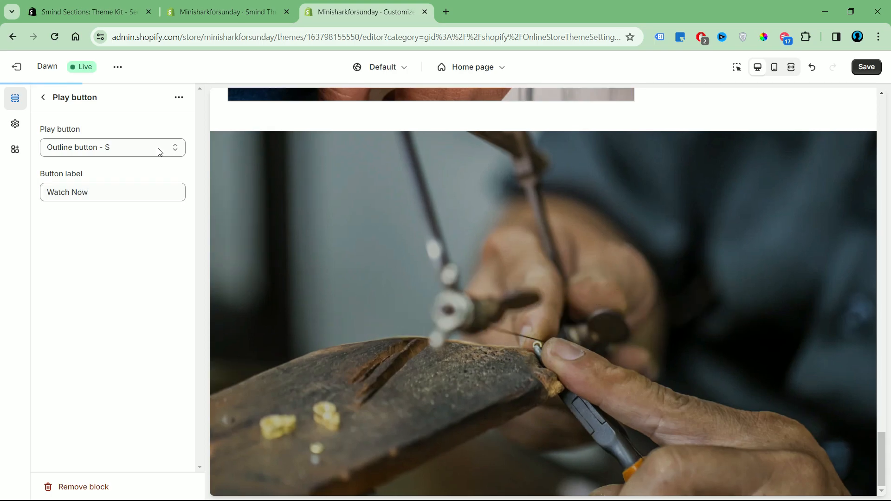
Step: Preview the finished video section at full width and play its video
click(42, 97)
click(102, 325)
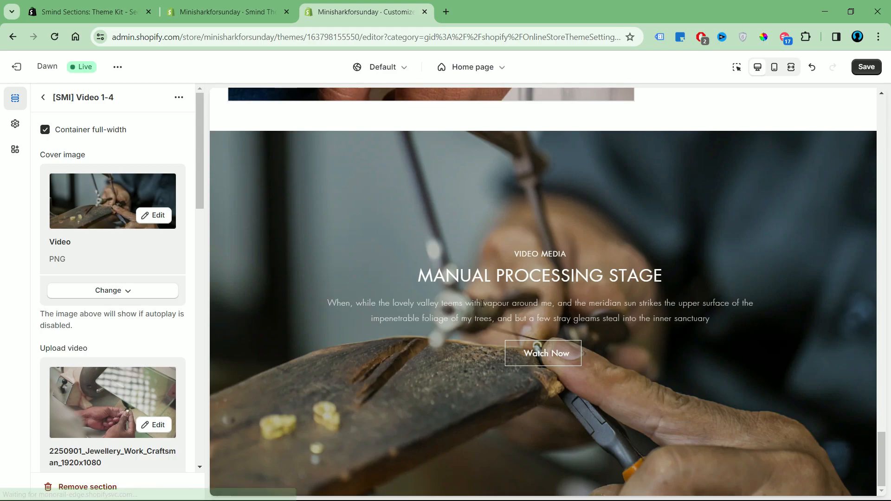
click(792, 67)
scroll(632, 272, down, 1)
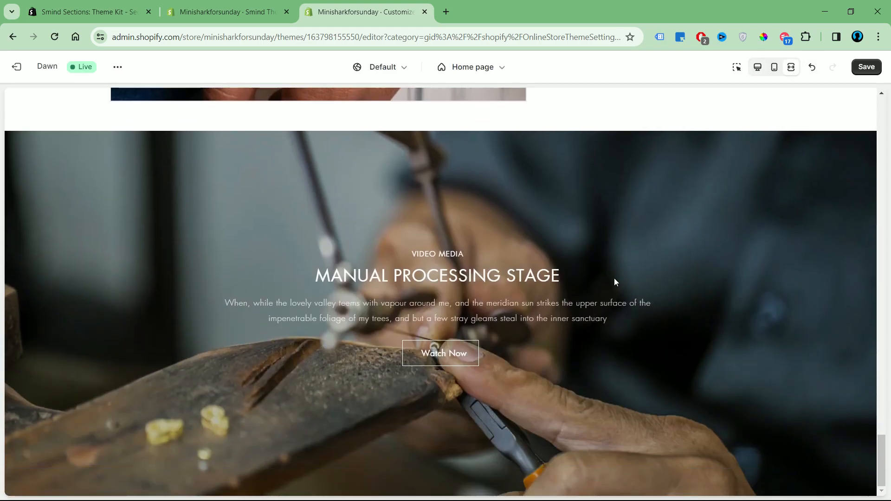
click(475, 352)
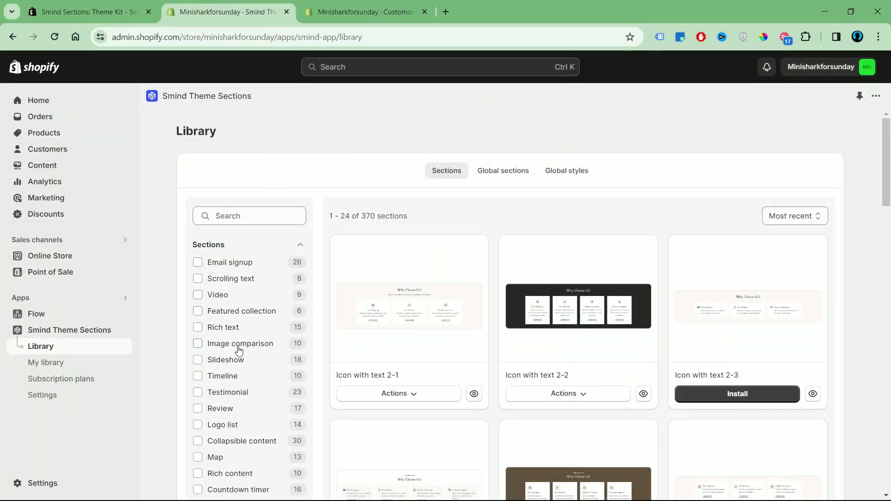
Step: Filter the Smind Theme Sections library to Review, look through the designs and preview Review 1-5
click(220, 411)
scroll(420, 335, down, 7)
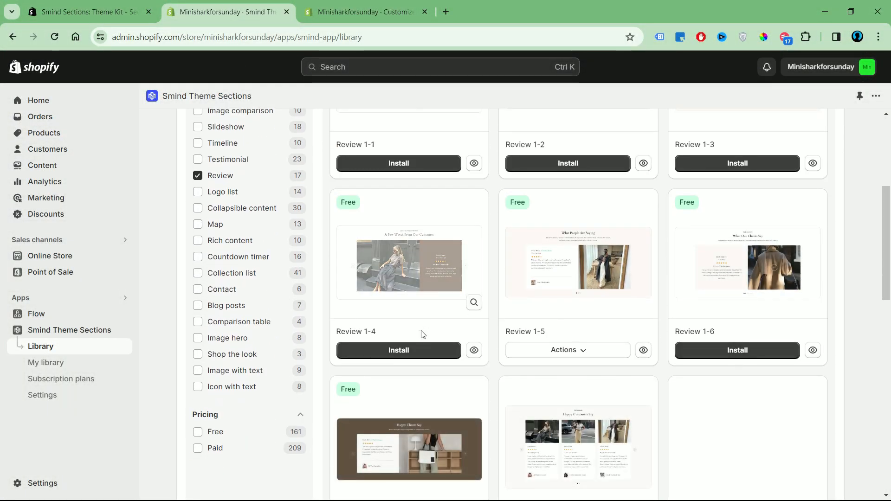
scroll(733, 369, down, 4)
scroll(581, 395, up, 7)
click(586, 294)
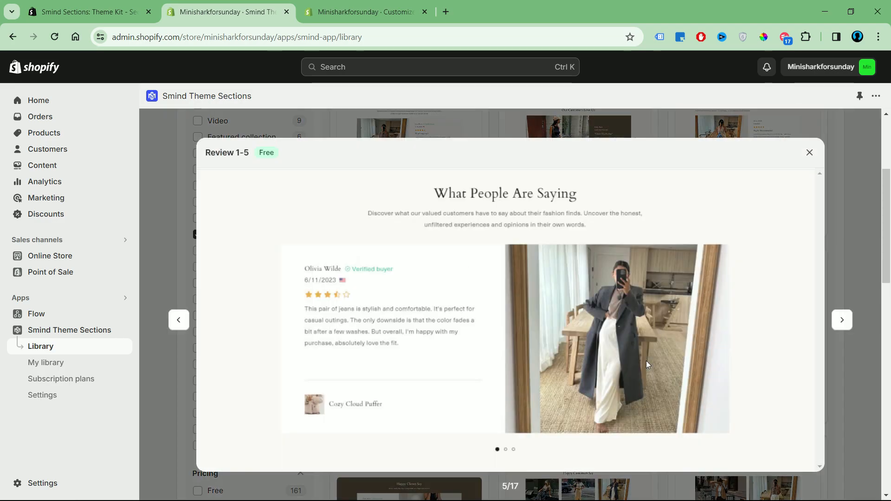
click(808, 153)
Step: Return to the theme editor, add the [SMI] Review 1-5 section below the Video 1-4 section and look through its review slides
click(366, 12)
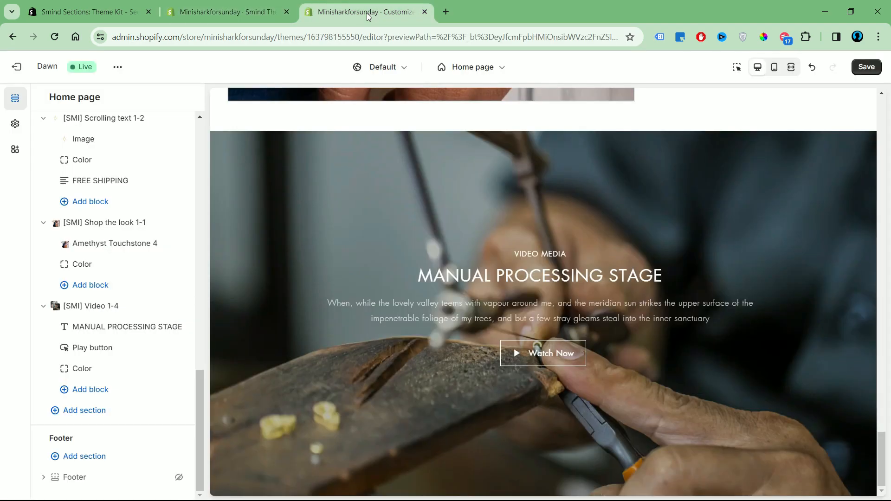
click(102, 409)
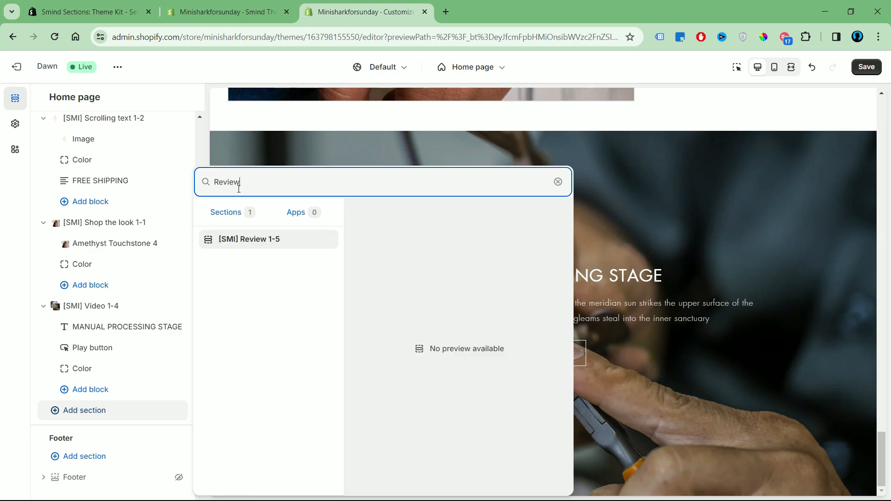
click(235, 245)
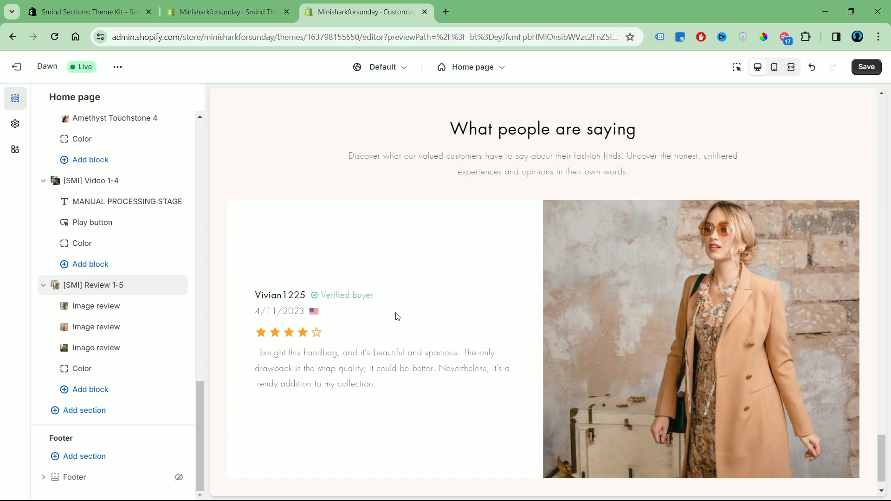
scroll(521, 447, down, 1)
click(542, 465)
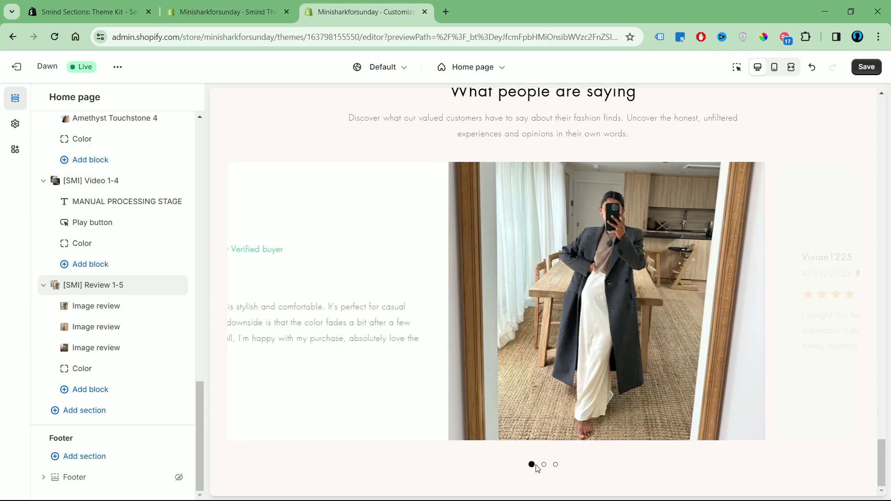
click(555, 465)
scroll(387, 326, up, 1)
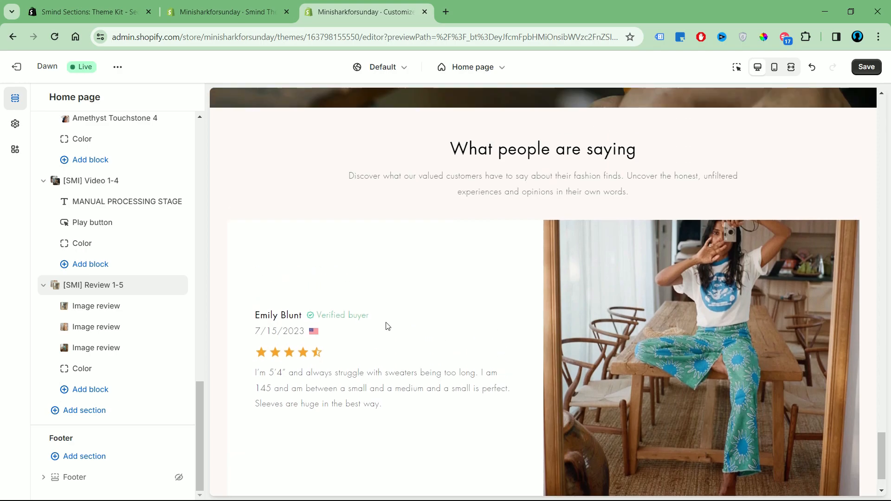
Step: In the first Image review block, replace the author with the new reviewer's name and set the author info to 6/11/2024
click(120, 308)
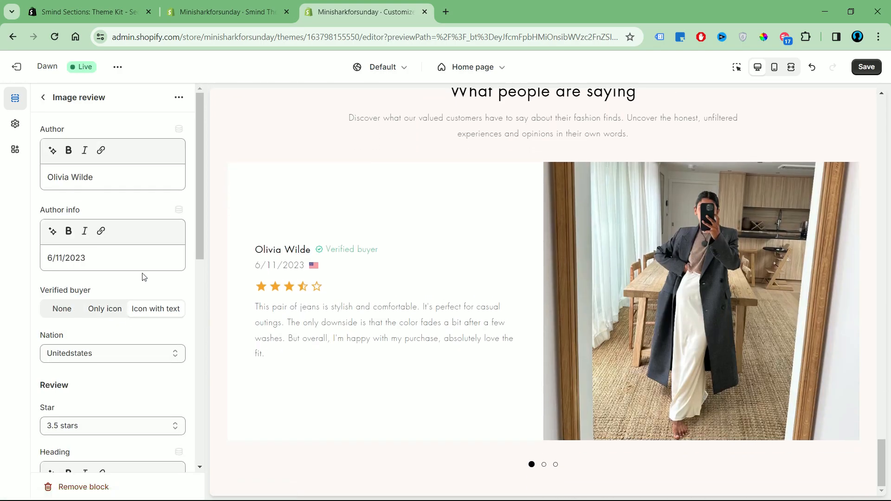
drag(98, 181, 40, 183)
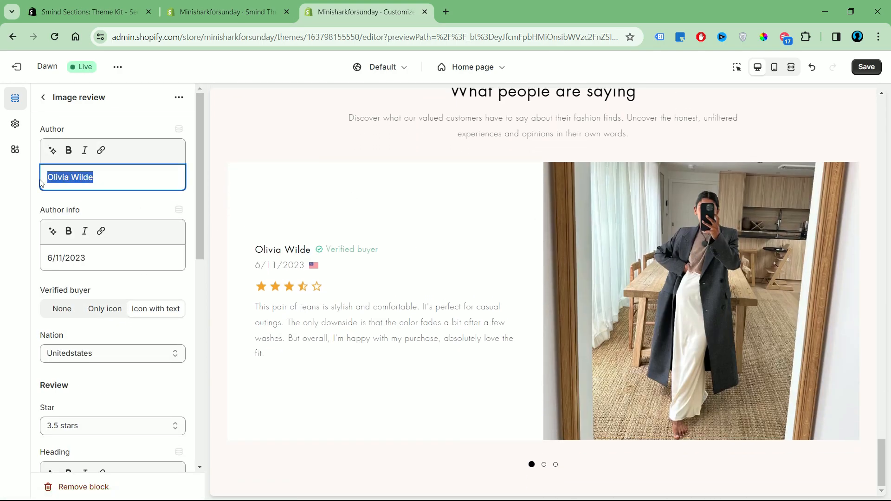
text(SOPHIA)
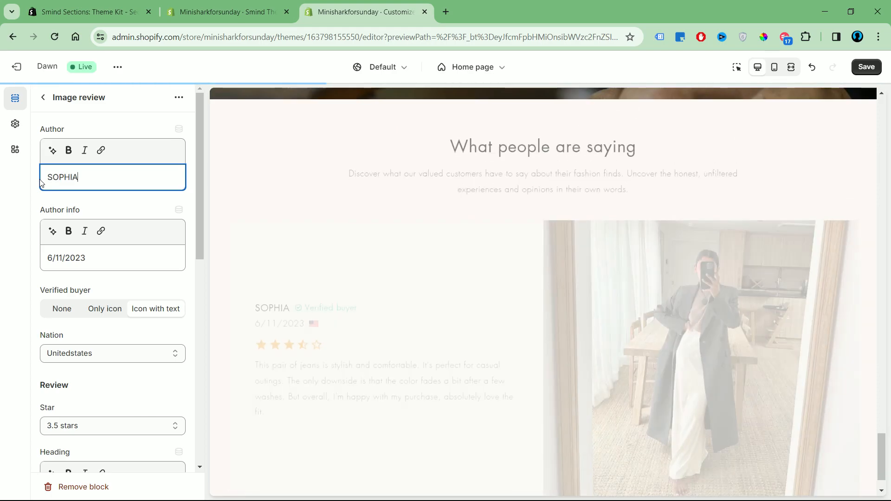
click(107, 256)
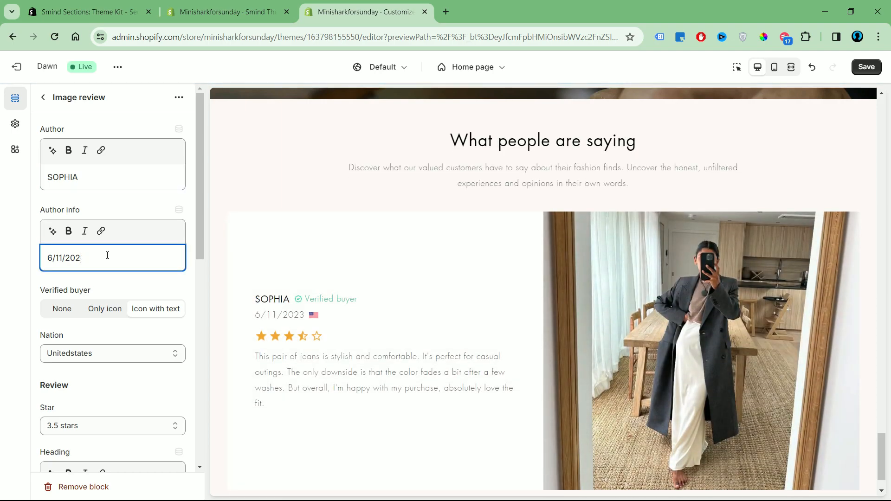
text(4)
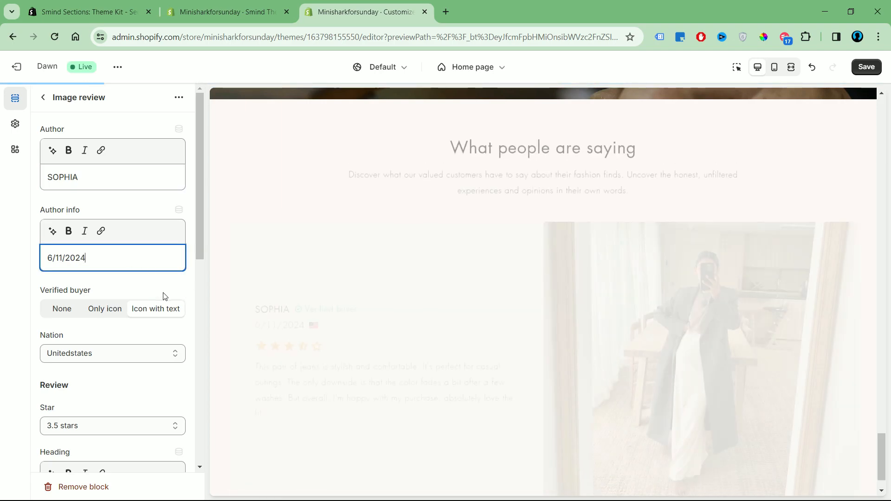
Step: Set the first review's verified buyer display to Only icon, its nation to Unitedkingdom and its rating to 5 stars
click(102, 309)
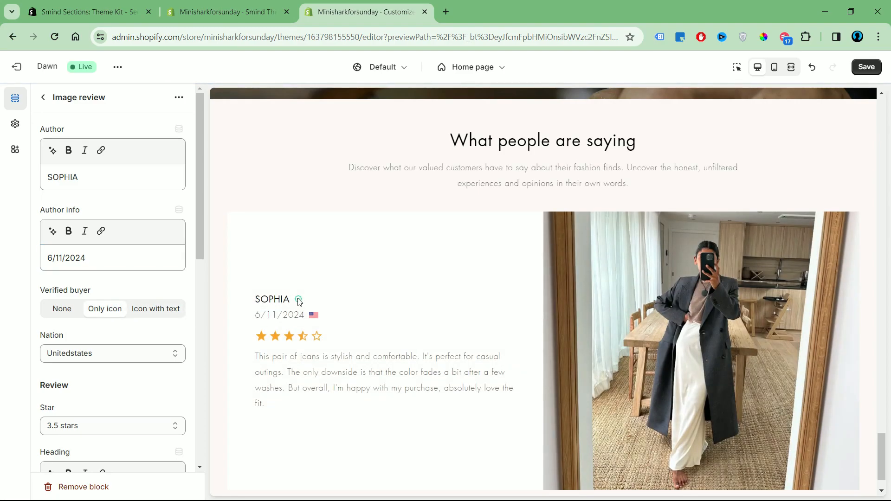
click(160, 348)
click(159, 318)
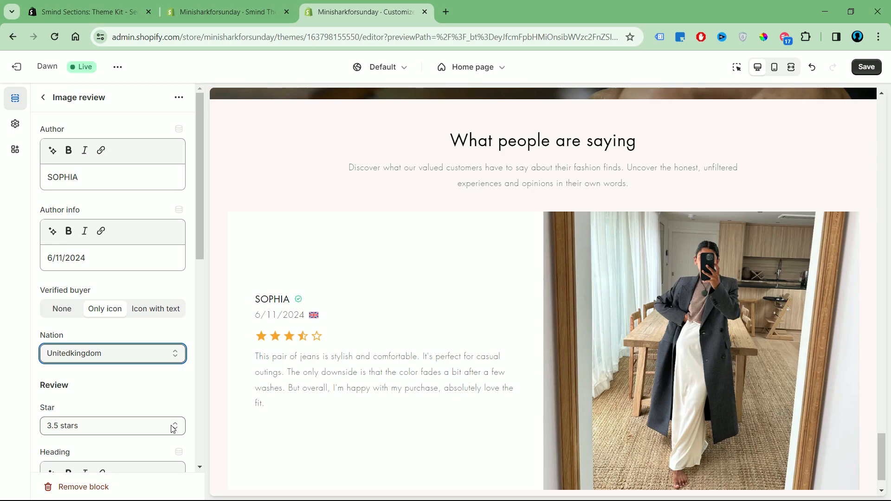
scroll(173, 428, down, 1)
click(174, 370)
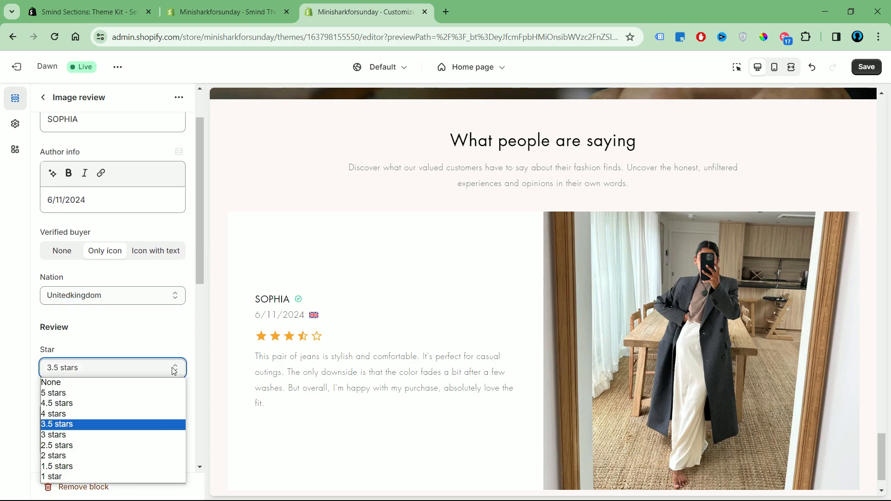
click(134, 398)
Step: Replace the first review's image with the library photo of the woman in the orange top with yellow tassel earrings
scroll(133, 393, down, 2)
scroll(134, 392, down, 3)
drag(65, 348, 142, 395)
click(143, 394)
drag(62, 344, 94, 370)
click(93, 370)
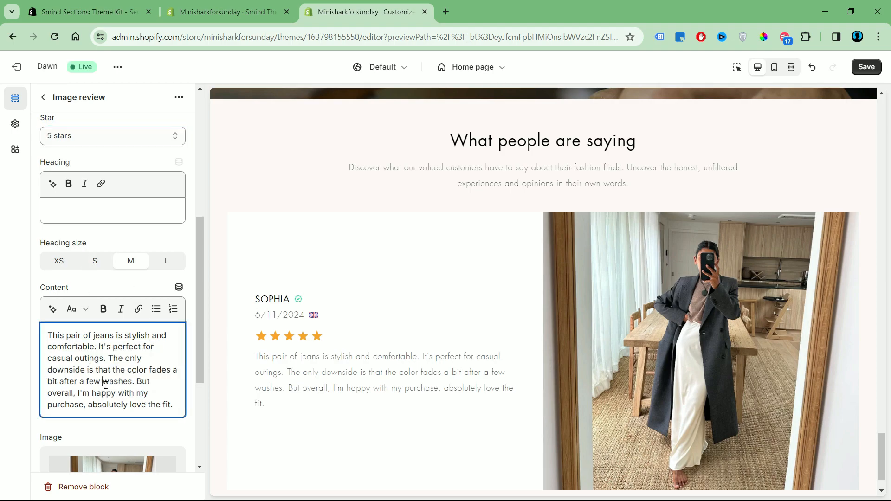
scroll(106, 384, down, 4)
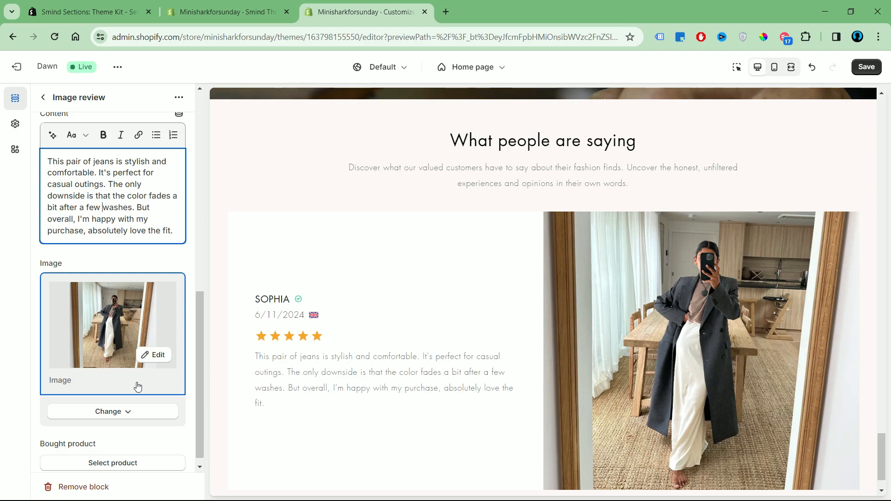
click(114, 412)
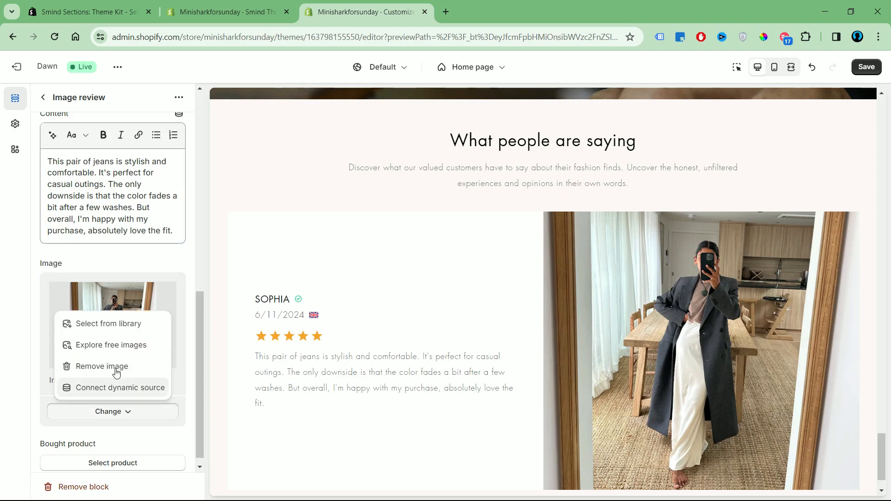
click(116, 367)
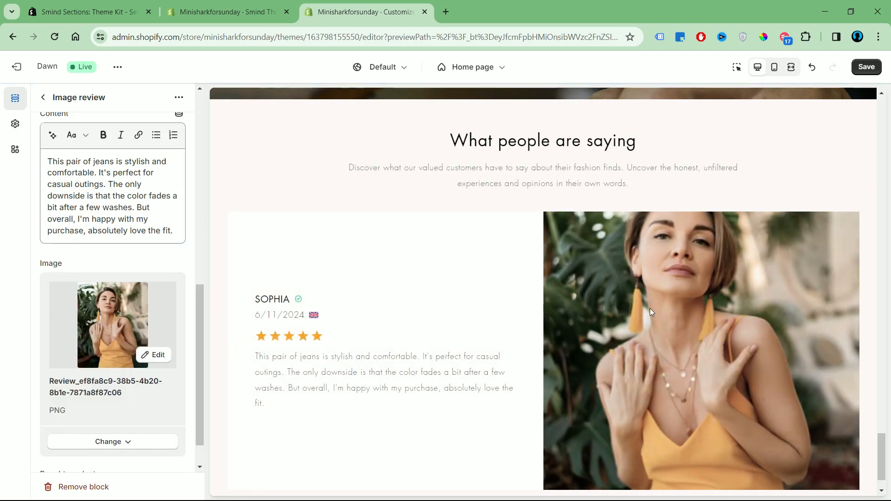
Step: Set the first review's bought product to Amethyst Touchstone 1
scroll(650, 308, down, 2)
scroll(135, 360, down, 2)
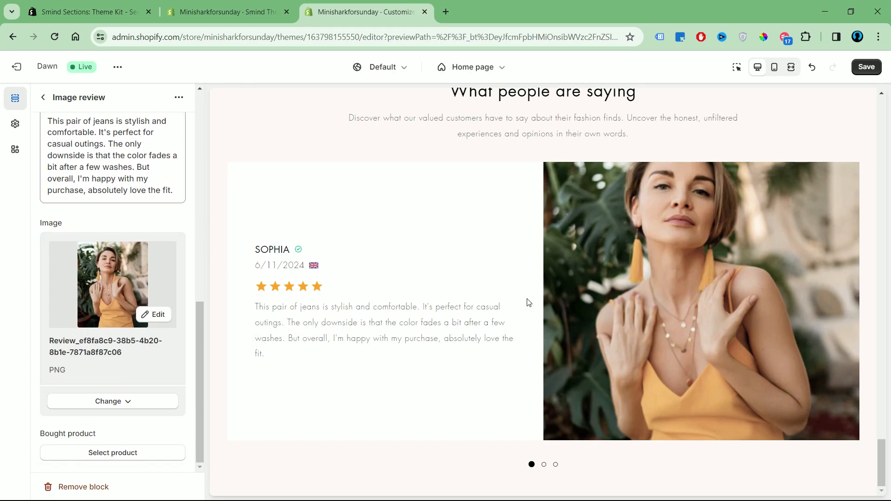
click(113, 454)
click(74, 230)
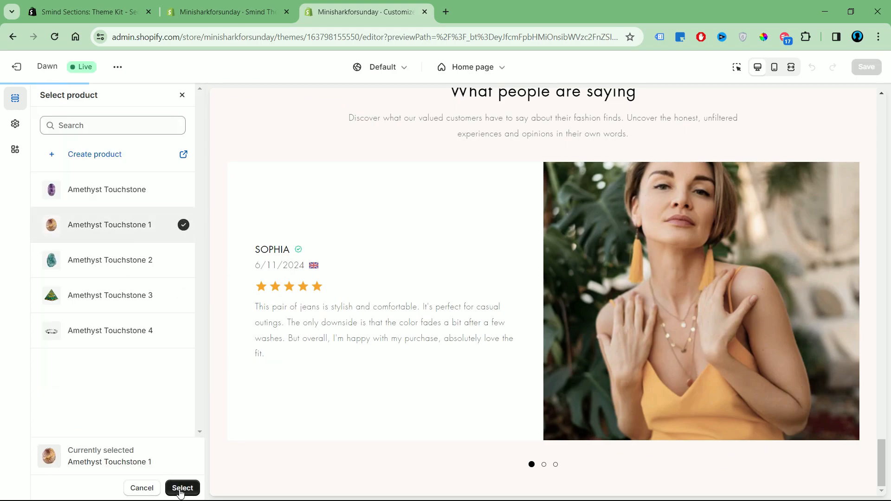
click(182, 486)
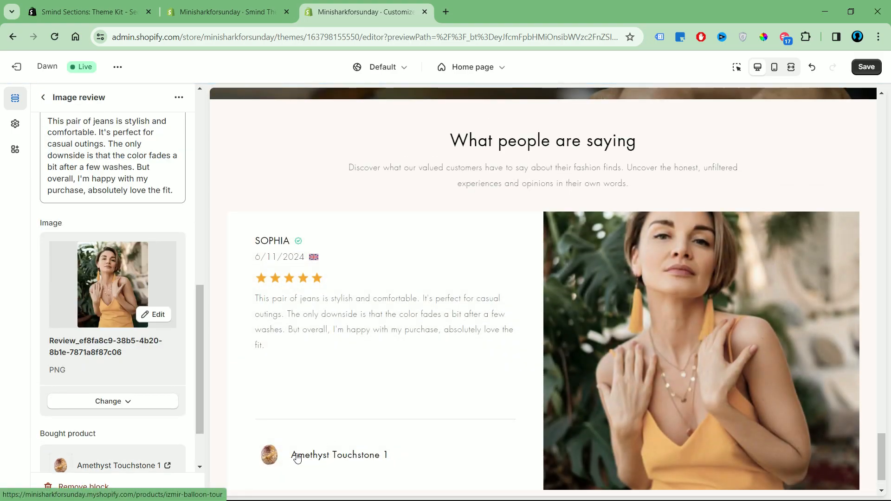
Step: Remove the remaining default Image review blocks, duplicate the Amethyst Touchstone 1 review twice and check the slides in the preview
click(45, 98)
click(164, 329)
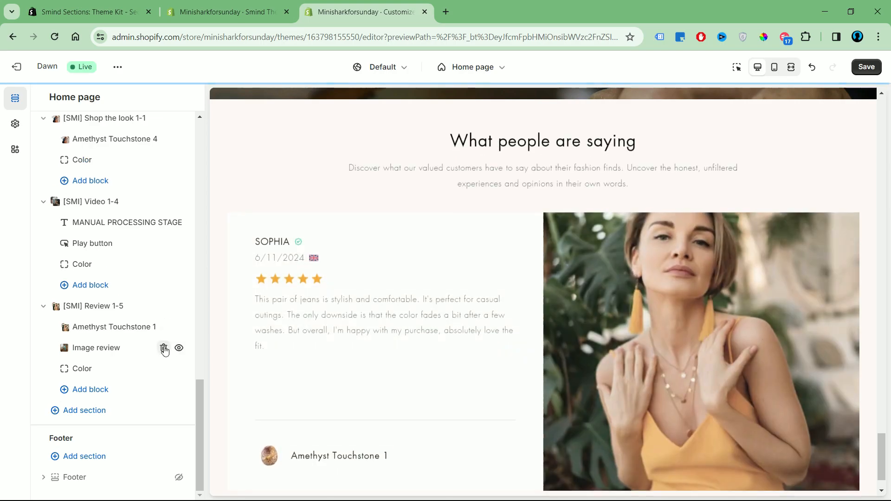
click(139, 348)
click(179, 97)
click(199, 119)
click(178, 97)
click(190, 117)
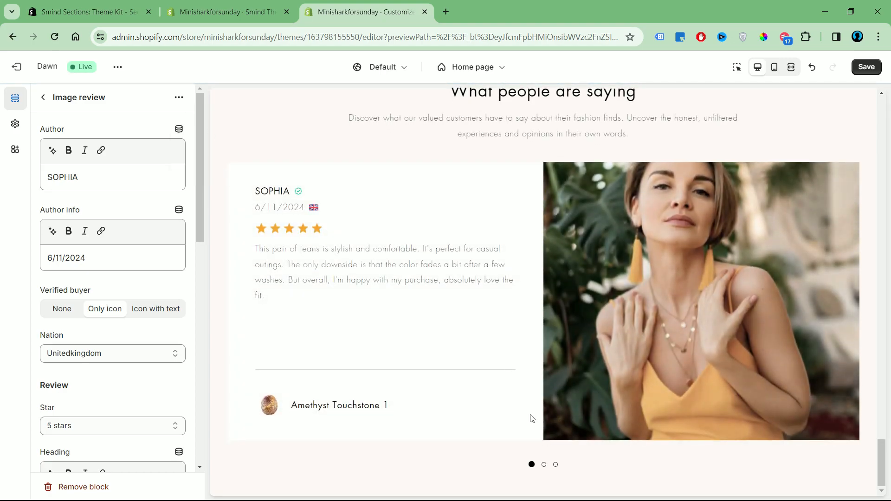
click(545, 466)
click(555, 465)
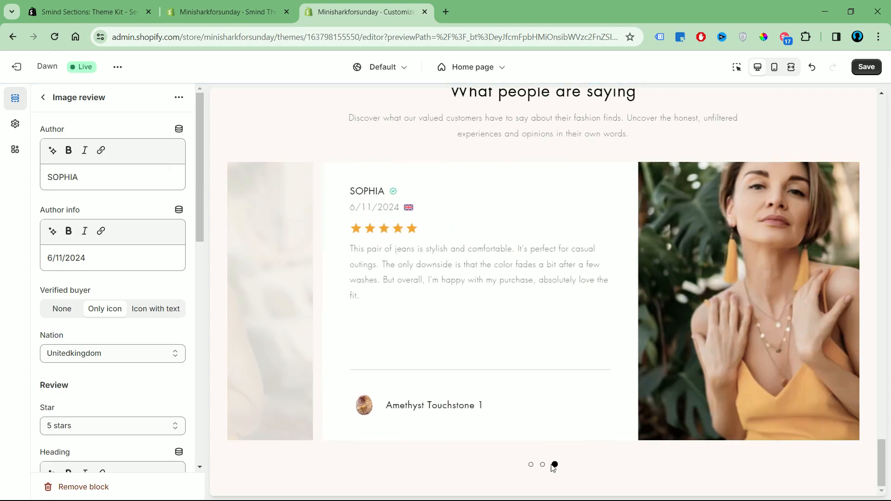
click(544, 466)
Step: In the second review block, replace the author with a different reviewer's name and set the nation to Turkey
click(43, 99)
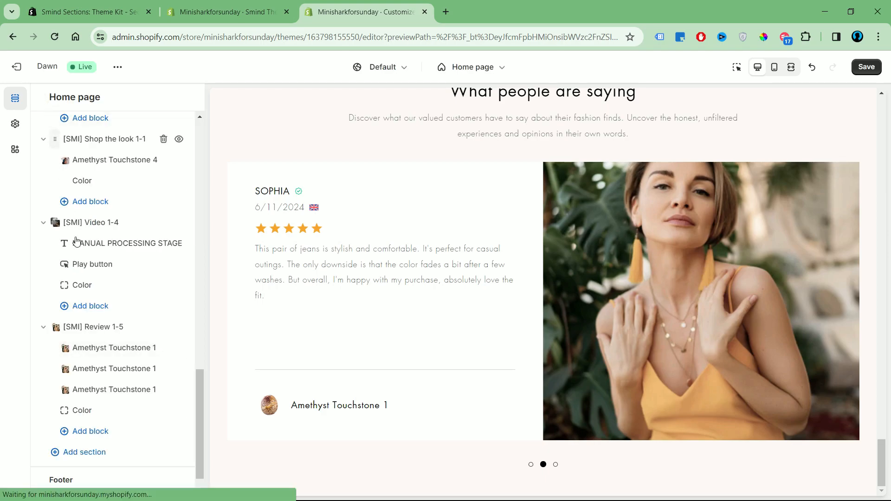
click(102, 369)
drag(116, 177, 4, 179)
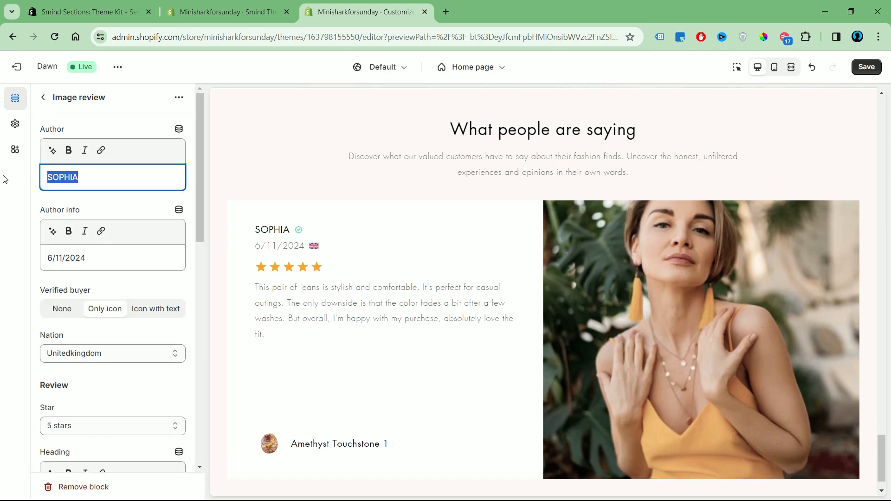
text(EMILY)
click(139, 353)
click(80, 255)
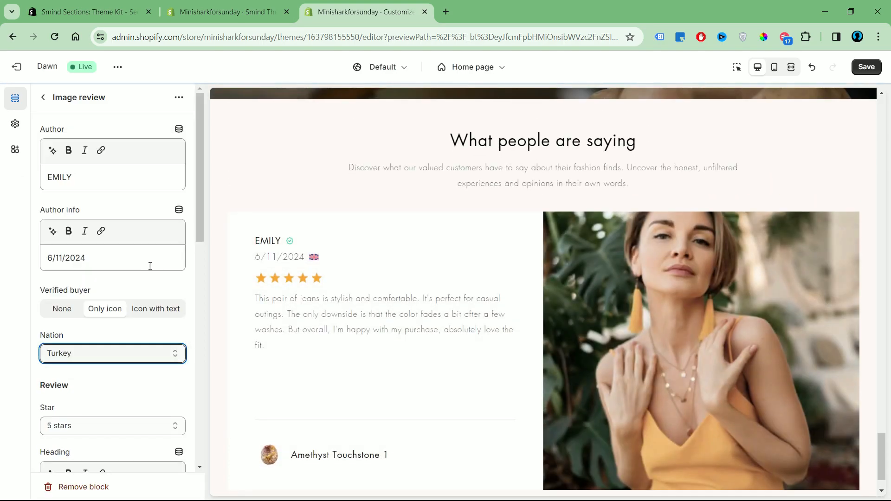
Step: Give the second review the photo of the woman with the gold flower earring and set its bought product to Amethyst Touchstone 2
scroll(77, 335, down, 8)
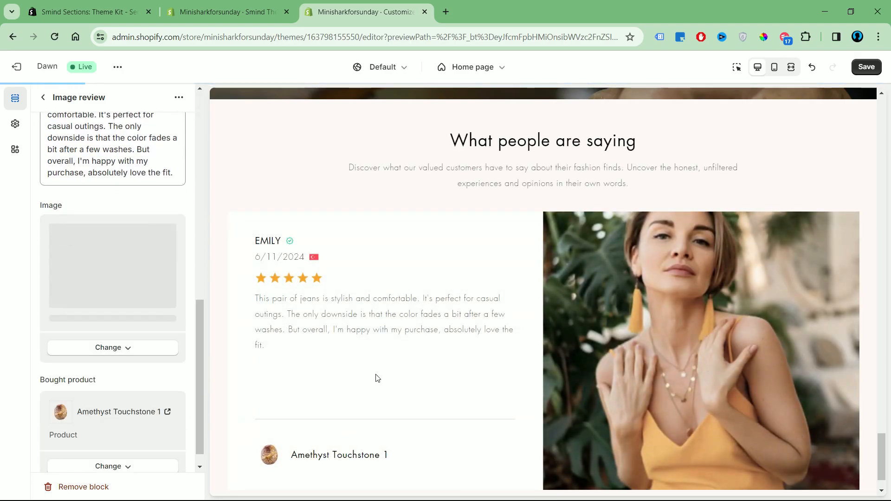
click(130, 470)
click(119, 424)
click(135, 260)
click(182, 488)
click(43, 97)
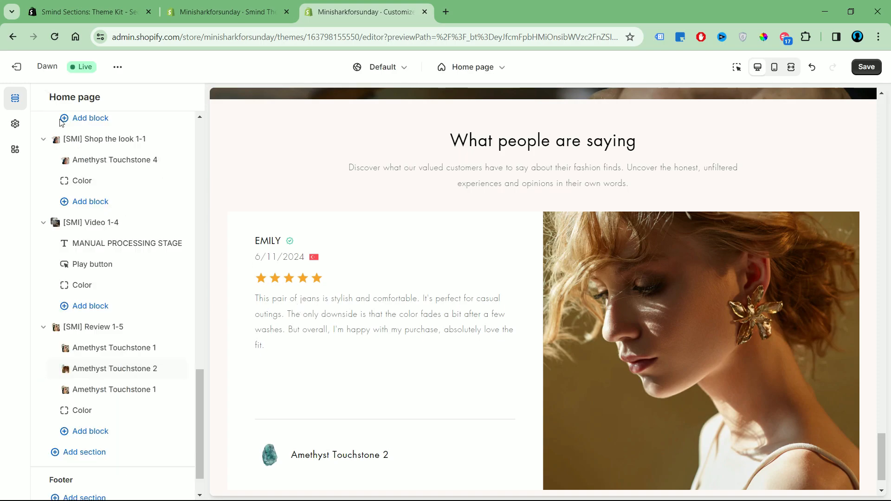
Step: In the third review block, replace the author with the new reviewer's name and set the nation to Ukraine
click(126, 394)
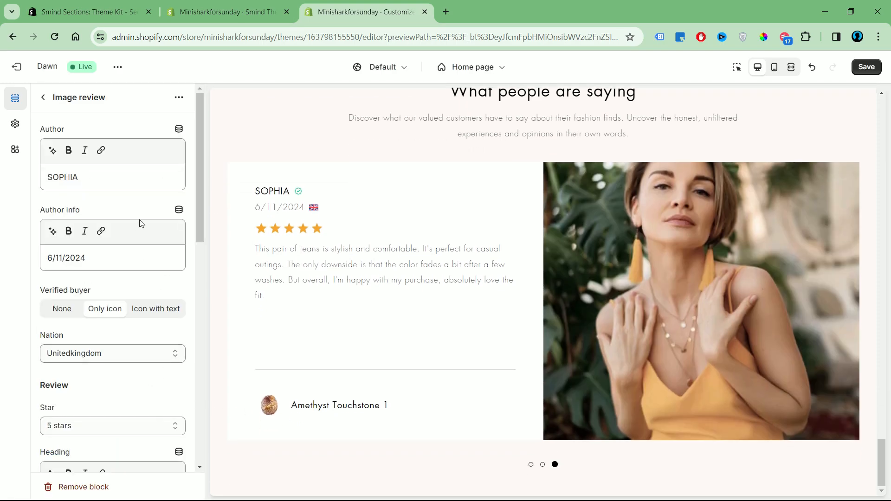
drag(90, 177, 26, 177)
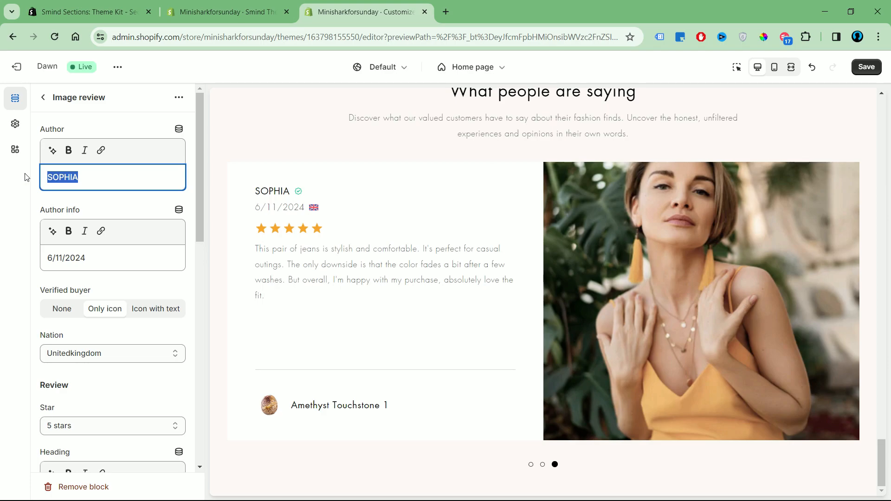
text(EMILY)
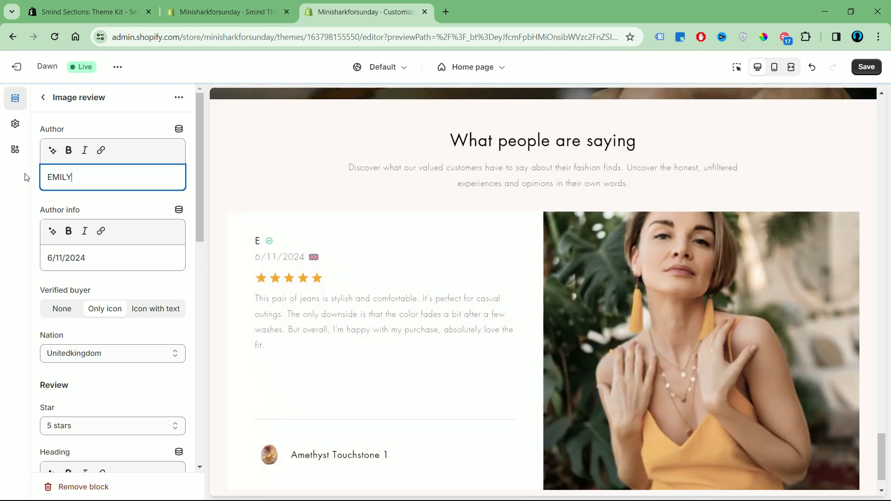
click(109, 355)
click(110, 317)
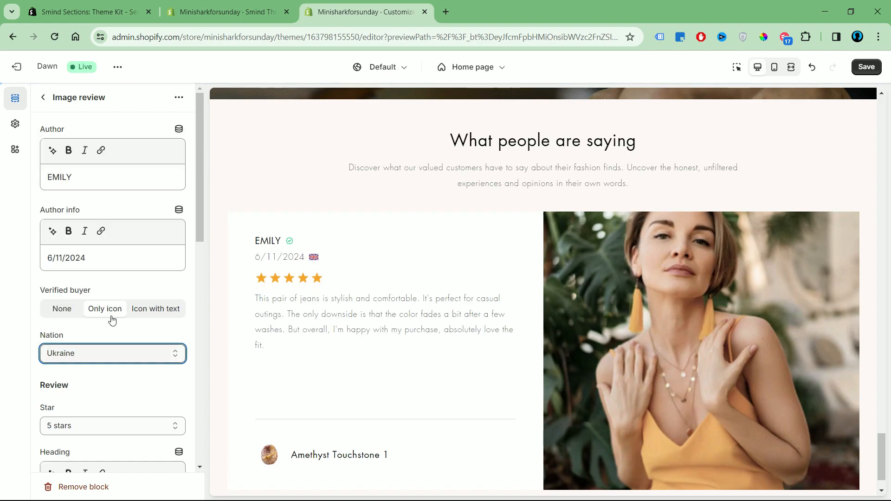
Step: Replace the third review's image with Review_1 and set its bought product to Amethyst Touchstone
scroll(116, 353, down, 10)
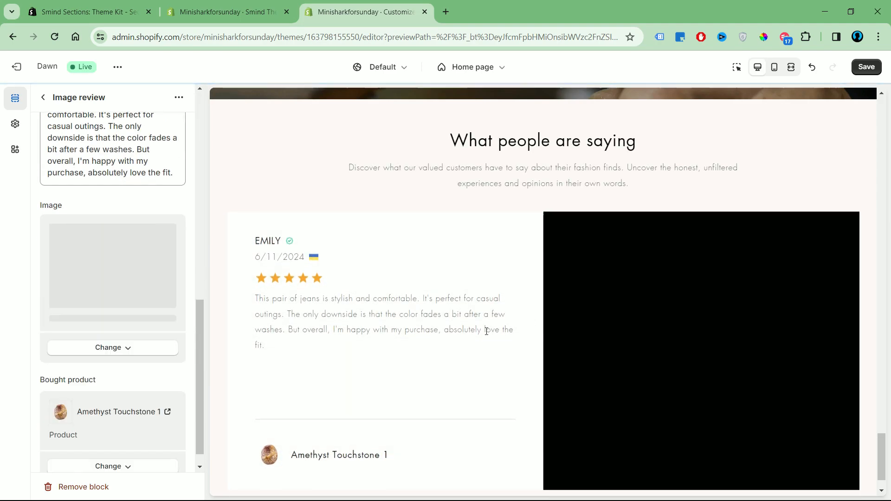
scroll(114, 432, down, 1)
click(113, 445)
click(120, 400)
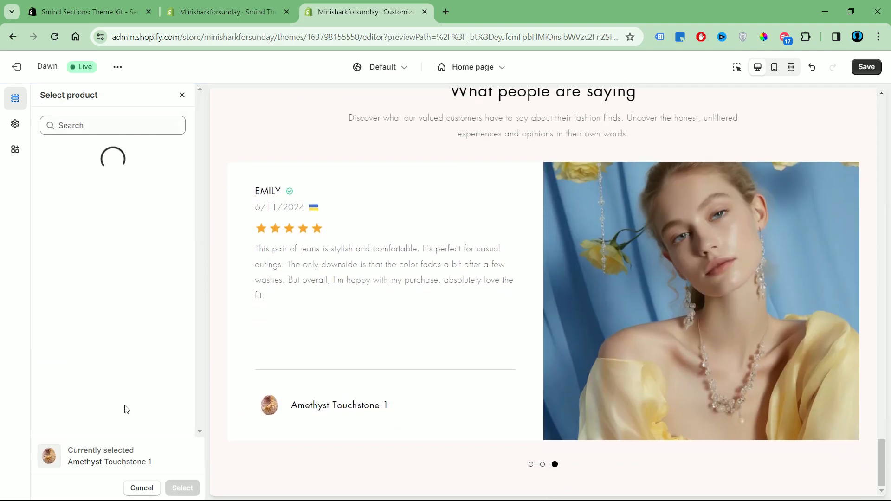
click(116, 189)
click(181, 487)
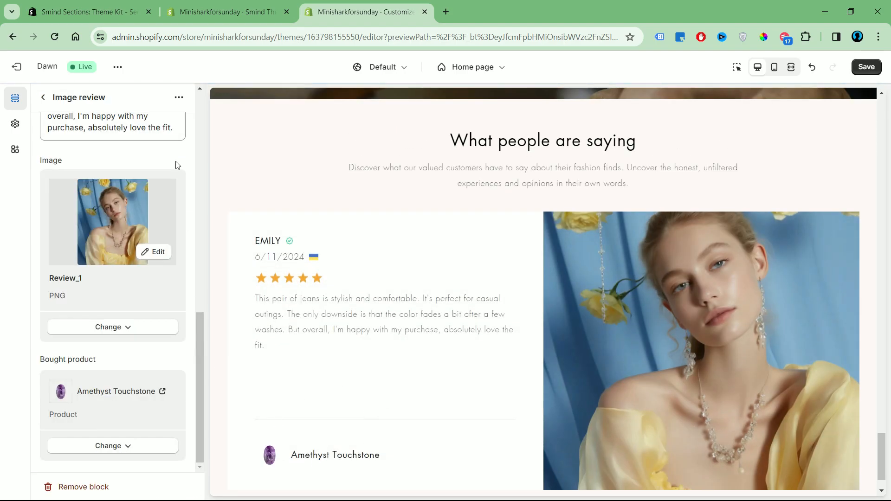
click(43, 97)
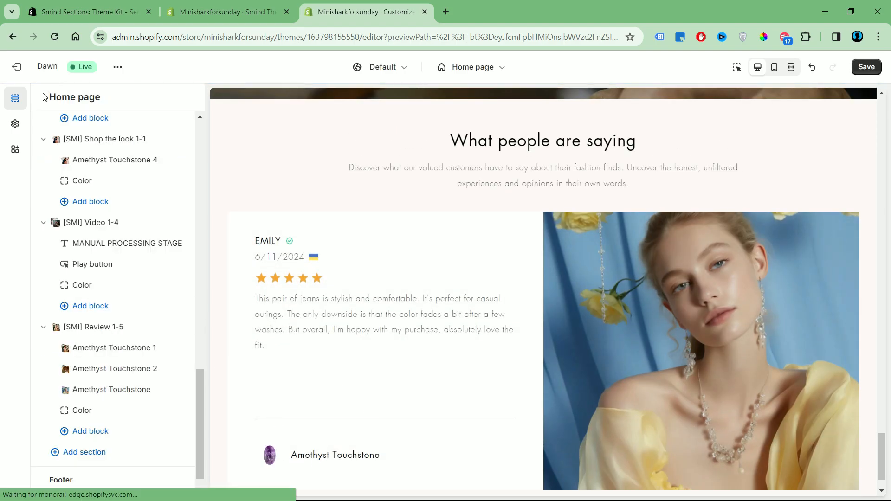
Step: Clear the heading and the description of the [SMI] Review 1-5 section
click(91, 329)
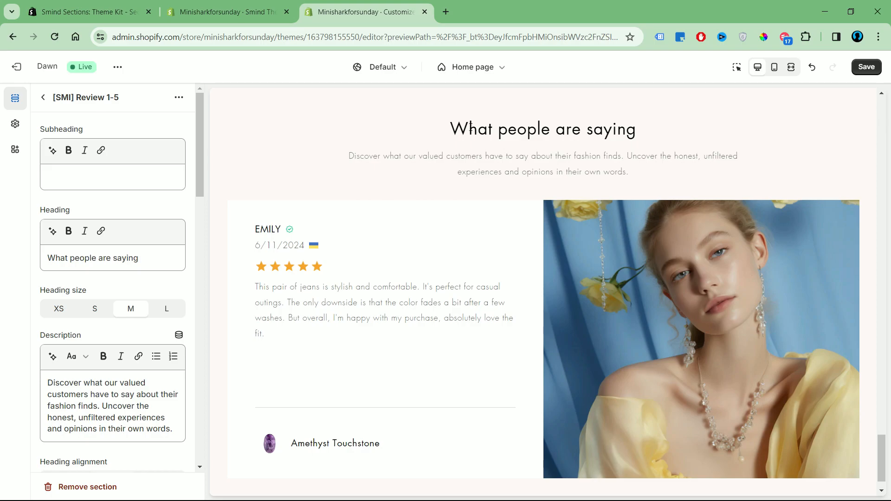
triple_click(156, 259)
key(BackSpace)
click(131, 388)
key(ctrl+a)
key(BackSpace)
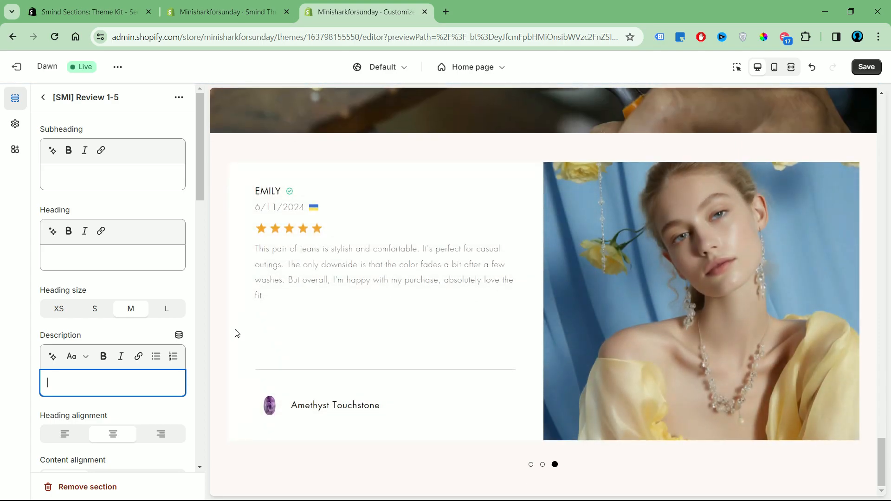
Step: Try left heading alignment and centered content alignment in the review section, restoring each original alignment
click(65, 435)
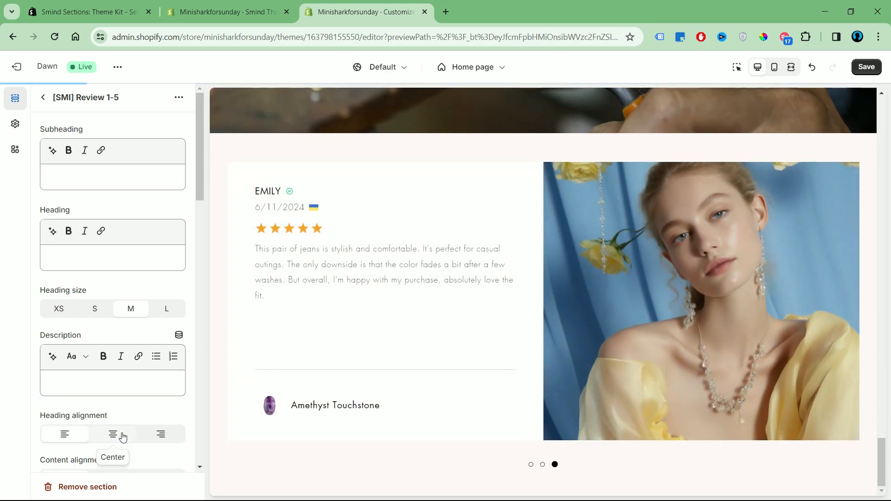
click(121, 435)
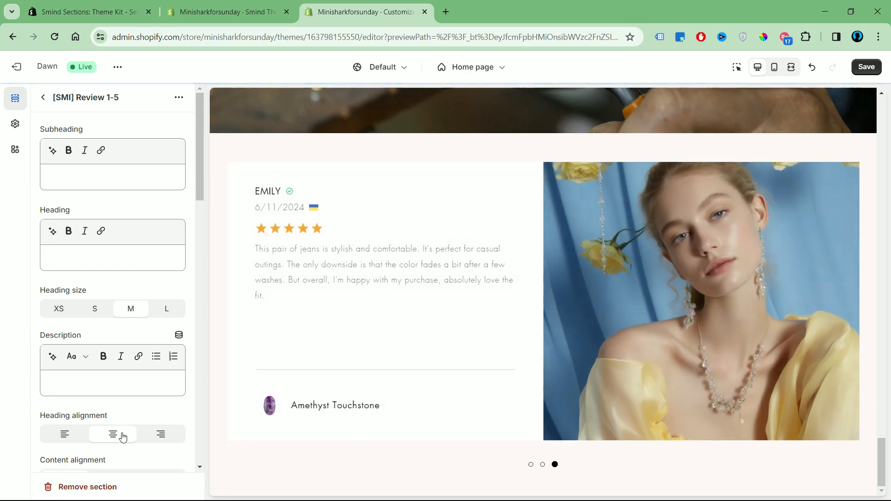
scroll(112, 302, down, 4)
click(113, 305)
click(66, 307)
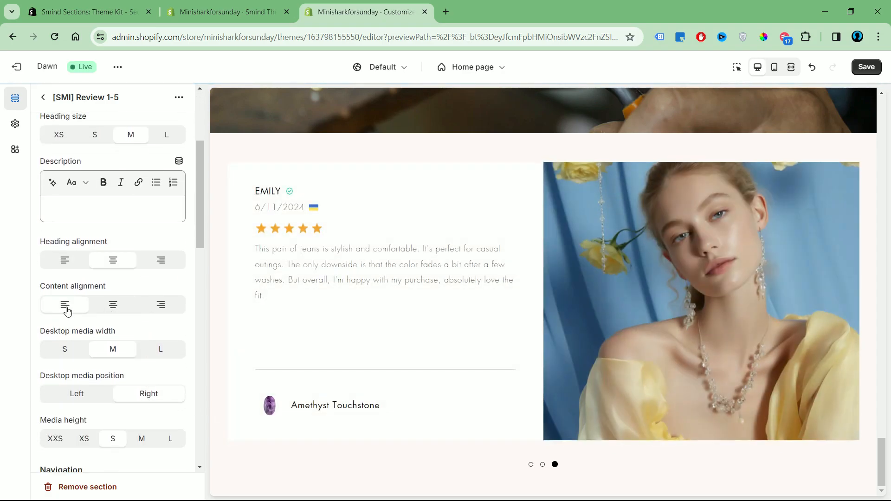
Step: Compare the desktop media widths of the review section and set the width to S
click(153, 353)
click(113, 351)
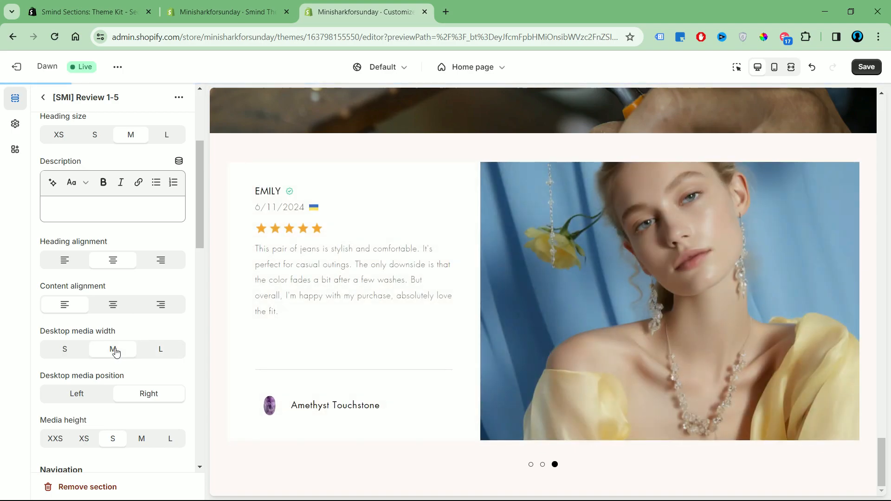
click(65, 352)
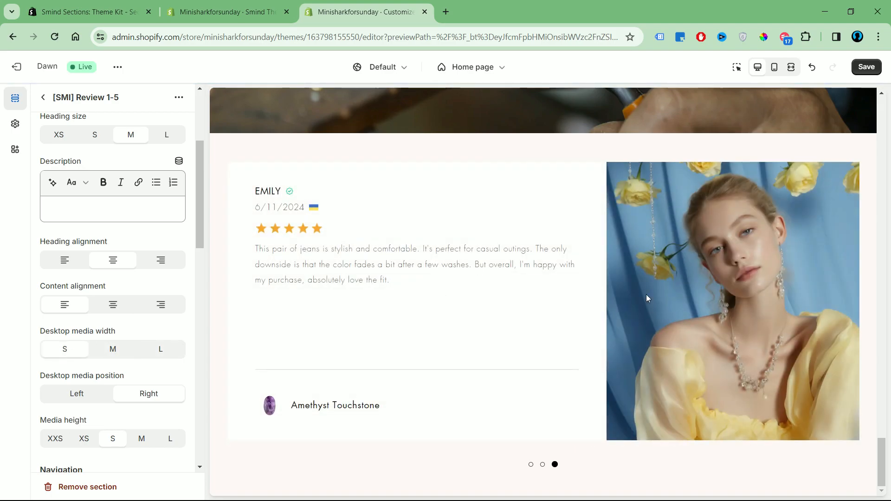
Step: Try the Left desktop media position for the review section and switch it back to Right
scroll(111, 403, down, 3)
click(77, 277)
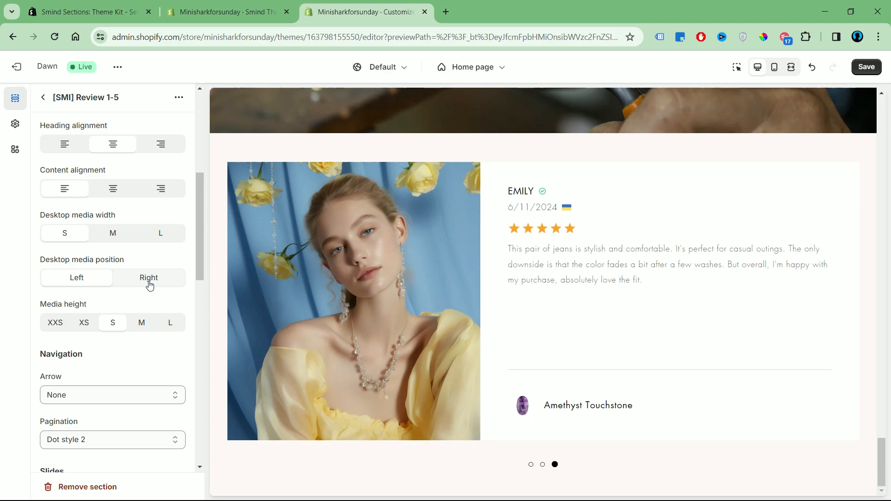
click(149, 279)
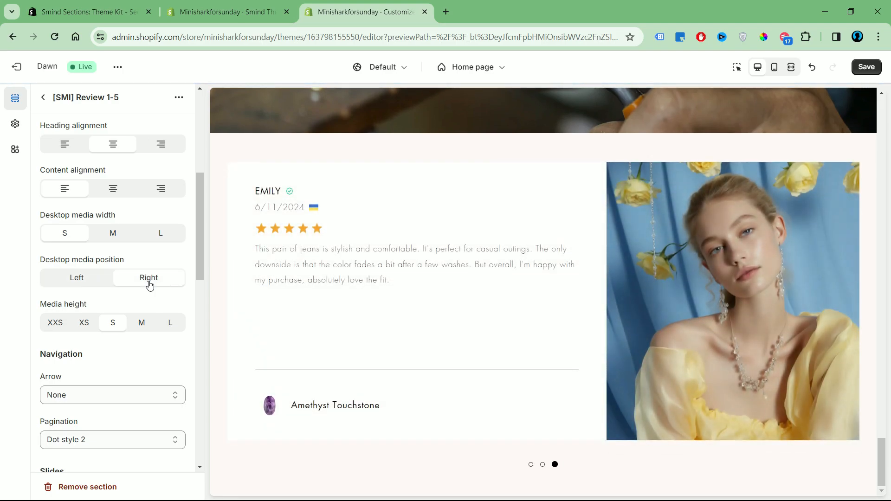
Step: Try another pagination style for the review slides and return to Dot style 2
scroll(133, 370, down, 1)
click(141, 381)
click(133, 304)
click(111, 381)
click(93, 262)
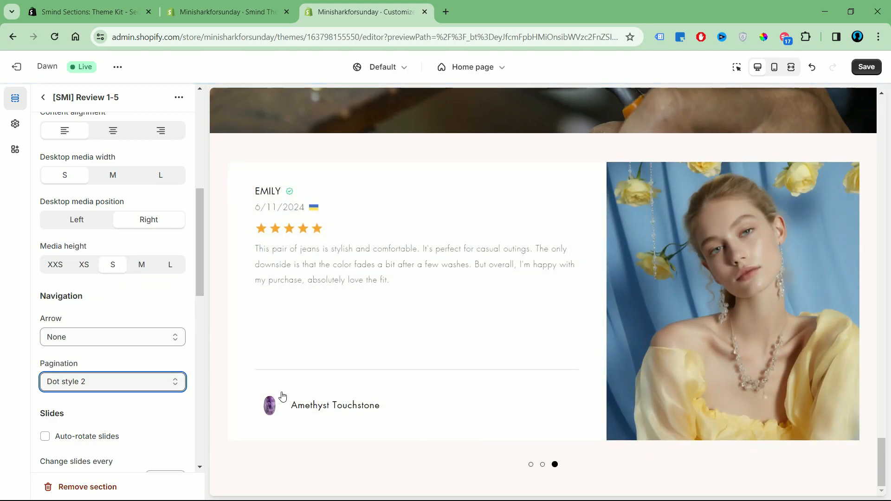
Step: Turn on auto-rotation for the review slides, set the slides to change every 5 s and look over the color and padding settings
scroll(119, 386, down, 2)
click(91, 321)
click(65, 365)
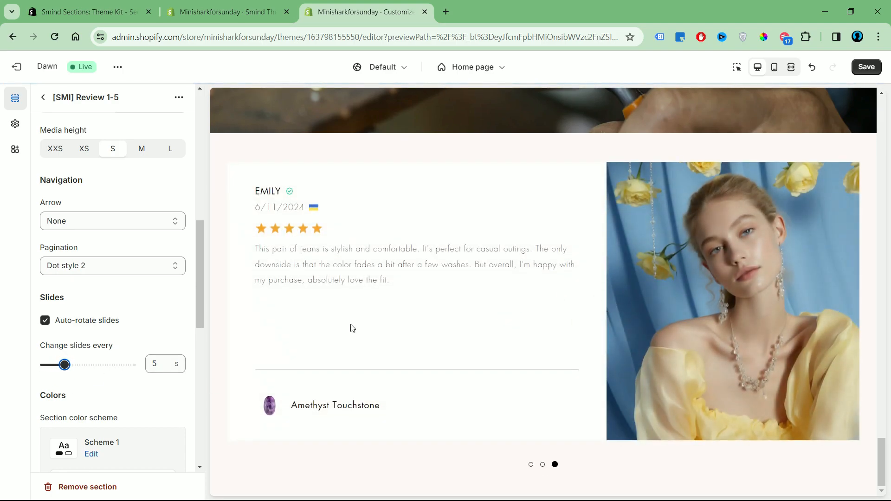
scroll(187, 381, down, 6)
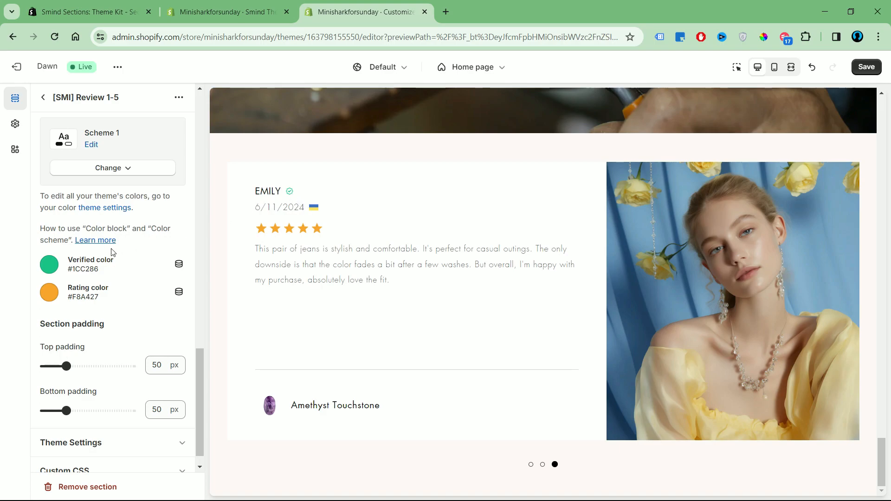
Step: Change the review section's verified color to bright cyan #06FEF2
click(49, 271)
drag(82, 281, 63, 286)
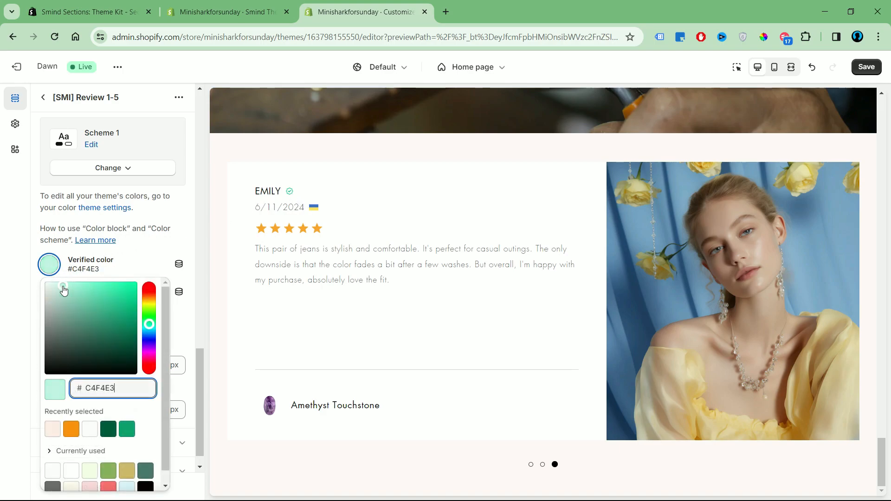
click(149, 293)
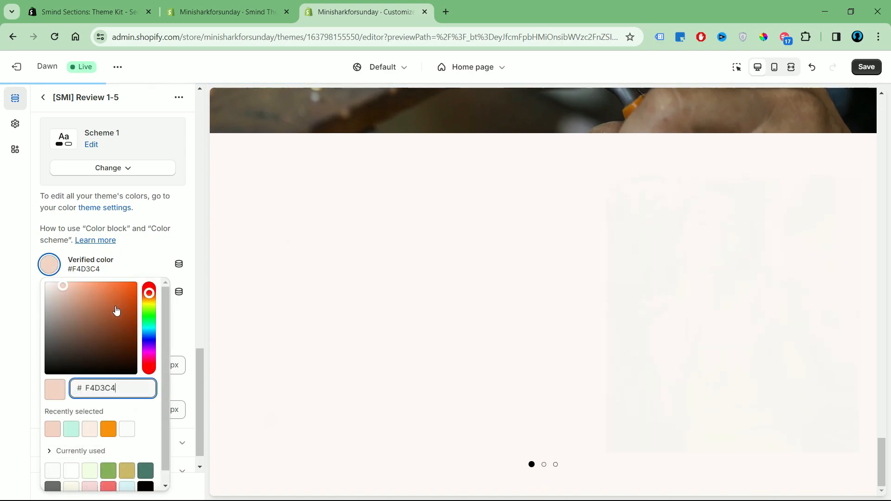
drag(154, 318, 149, 329)
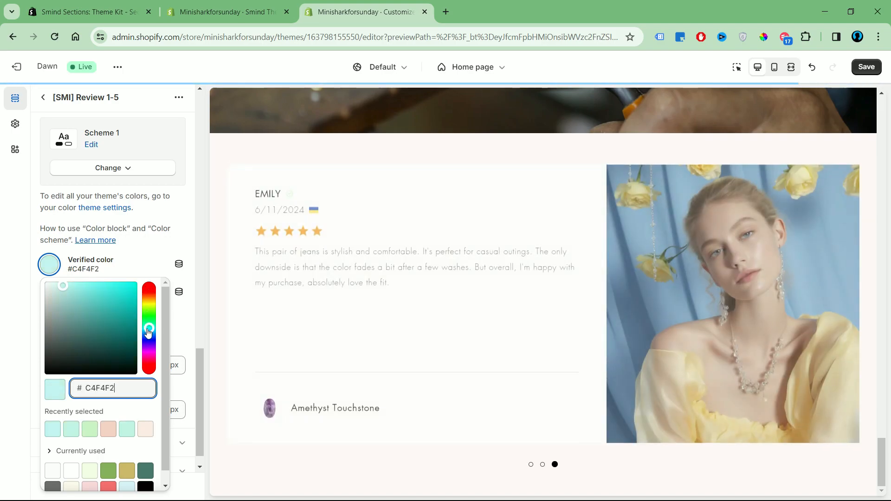
click(136, 285)
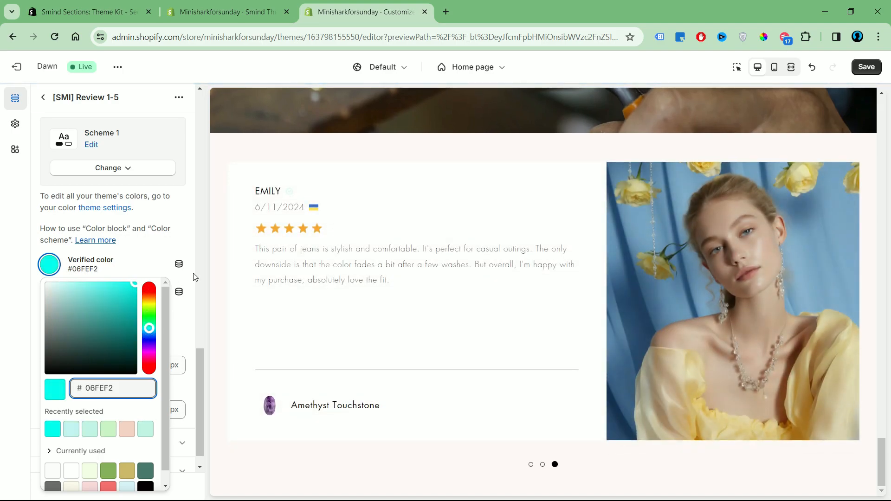
click(92, 268)
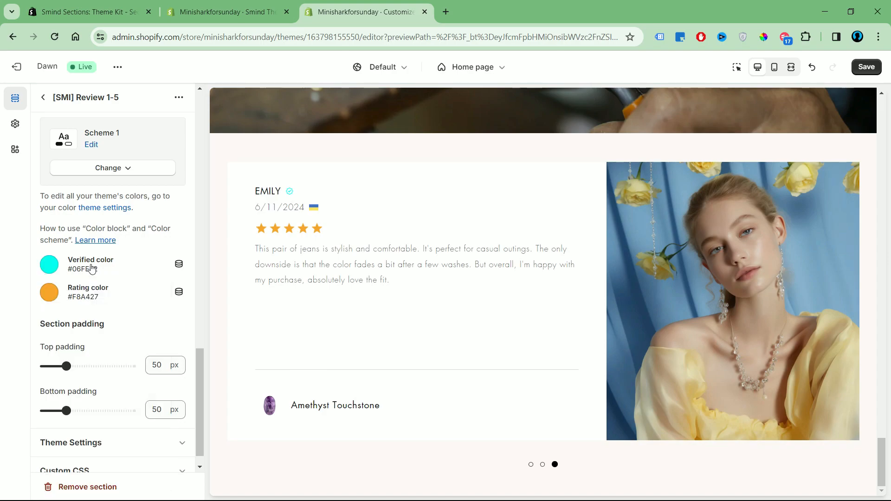
Step: Set the review section's rating color to red #FD3206 and its top padding to 98 px
click(65, 299)
click(151, 76)
drag(122, 69, 135, 66)
click(256, 250)
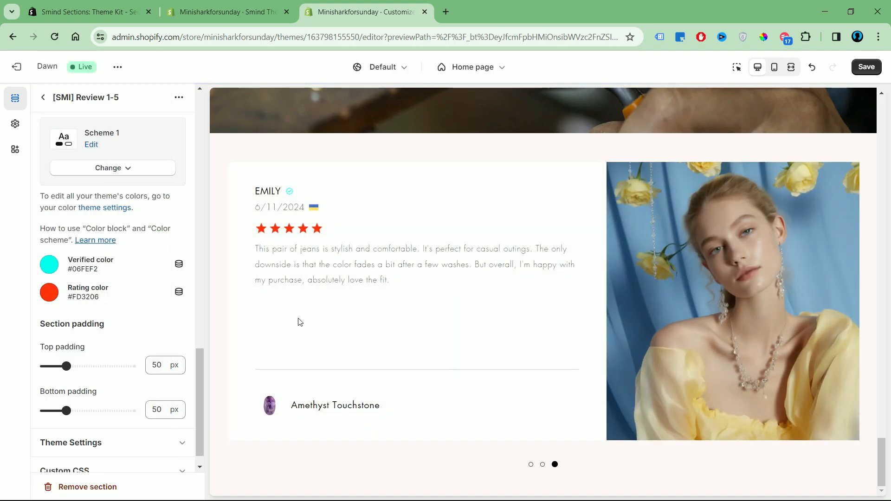
drag(91, 366, 86, 366)
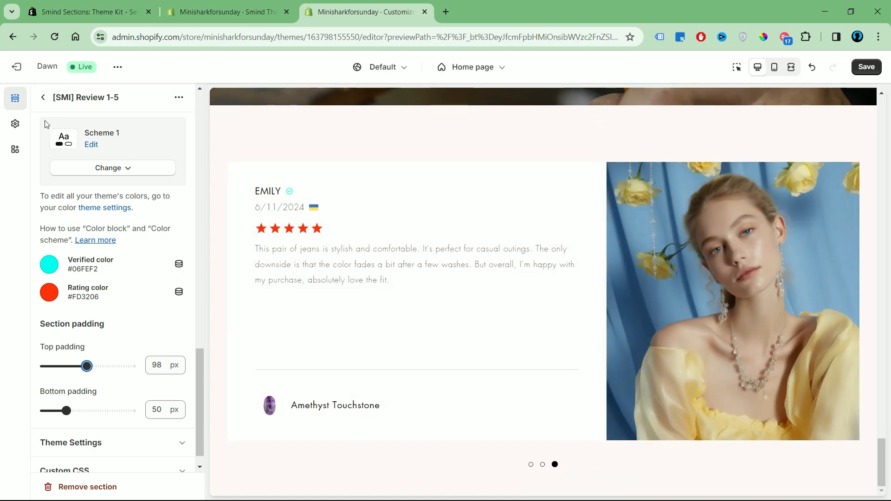
Step: Preview the review slides in the fullscreen view and return to the desktop view
click(43, 98)
click(791, 68)
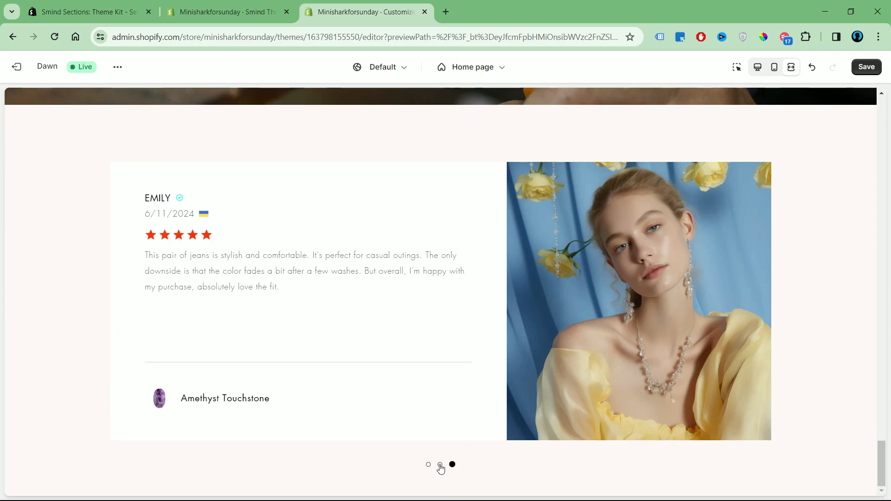
click(441, 465)
click(428, 465)
click(758, 67)
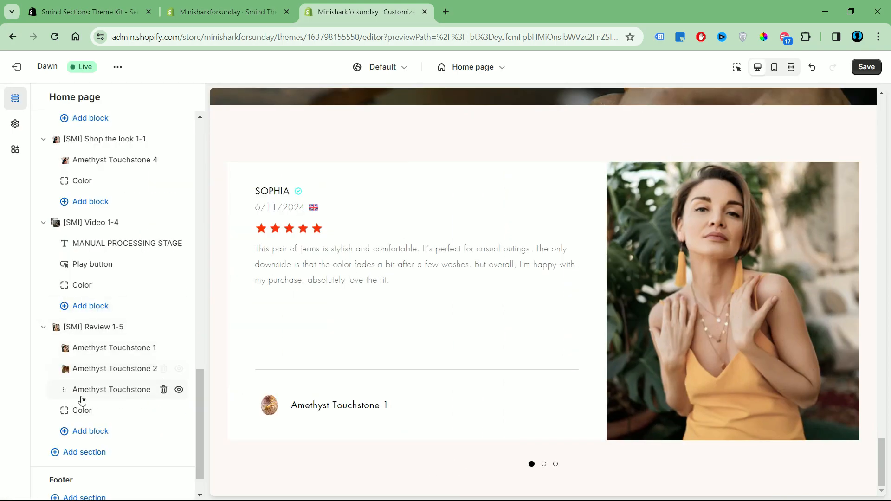
Step: Make the content background transparent in the review section's Color block
click(59, 411)
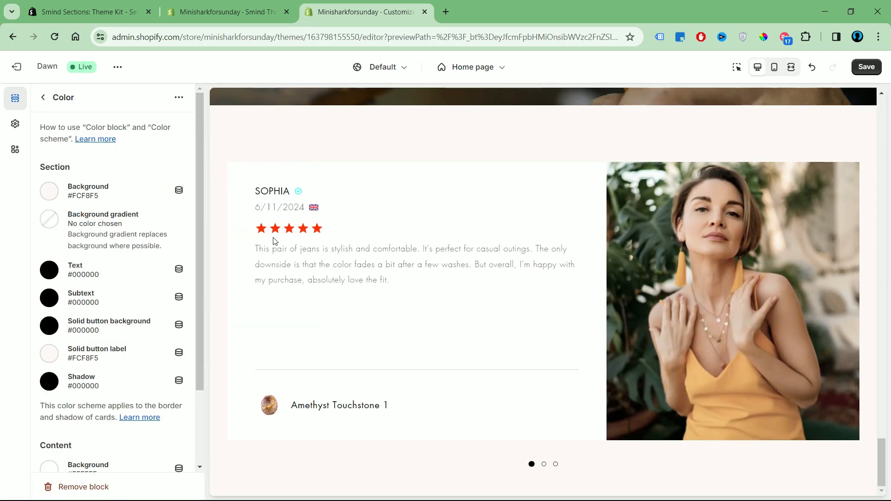
scroll(116, 395, down, 2)
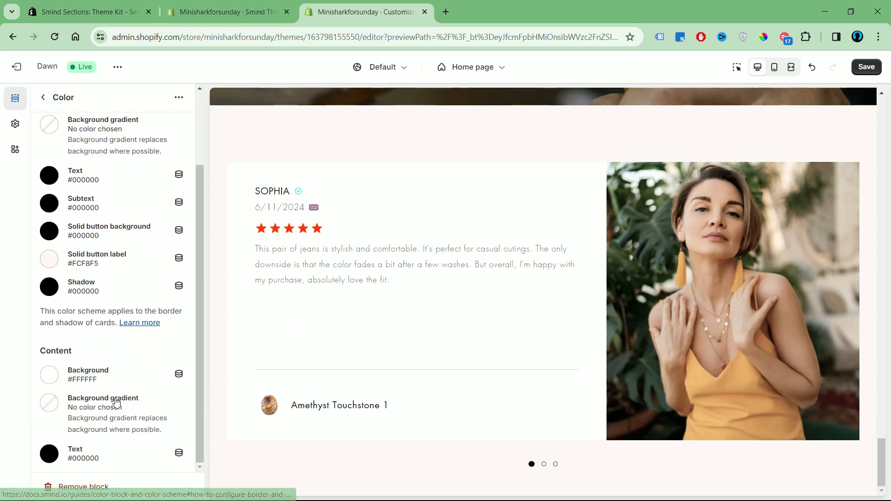
click(50, 373)
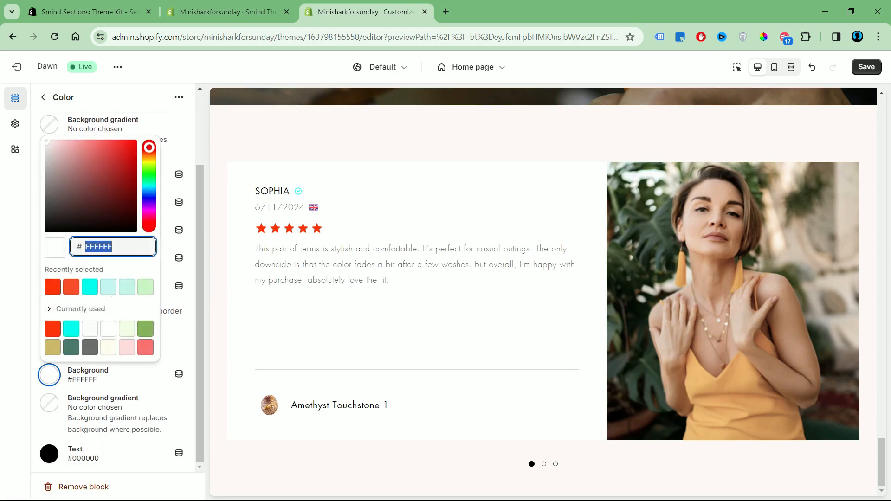
key(BackSpace)
click(773, 112)
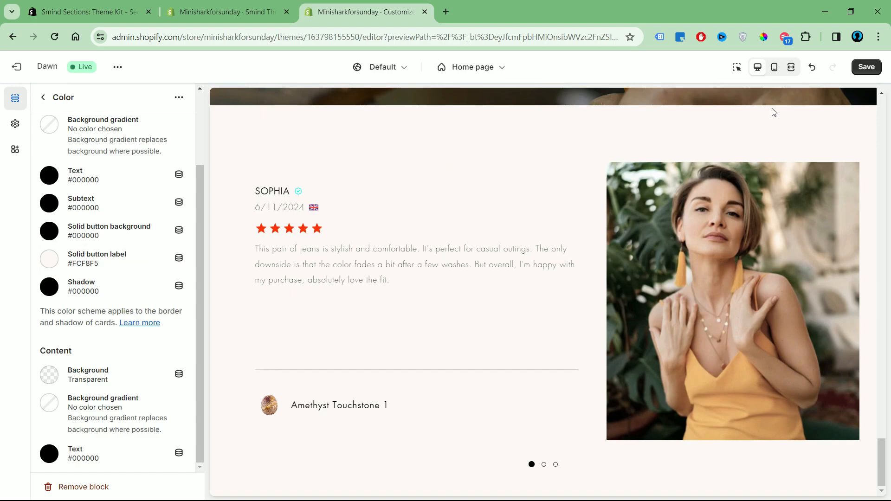
Step: Check all three review slides with the new background in the fullscreen view, then return to the desktop view
click(792, 67)
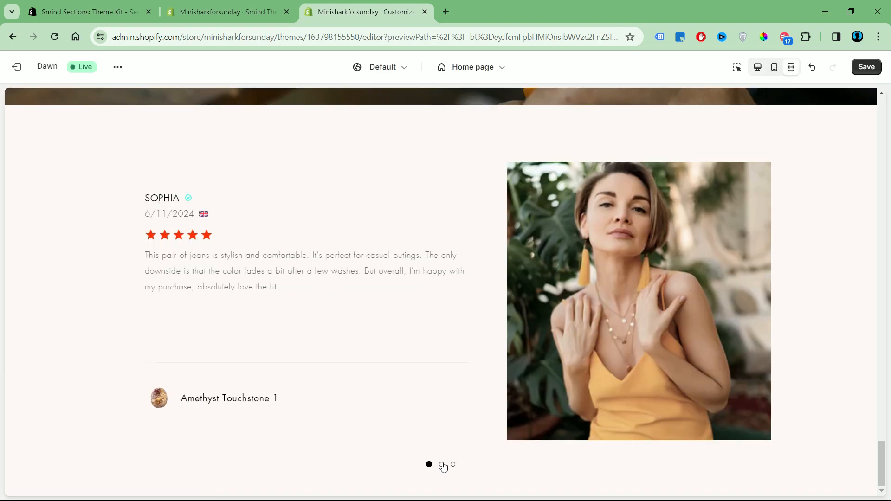
click(442, 465)
click(453, 465)
click(440, 464)
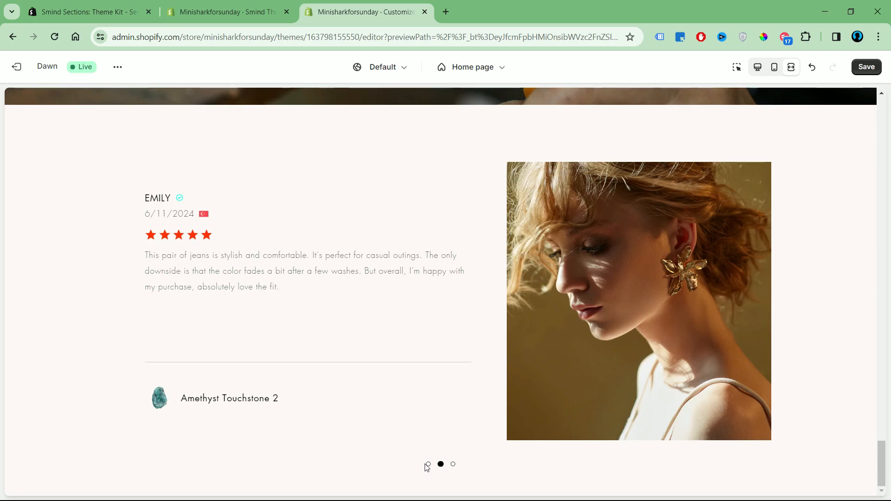
click(429, 465)
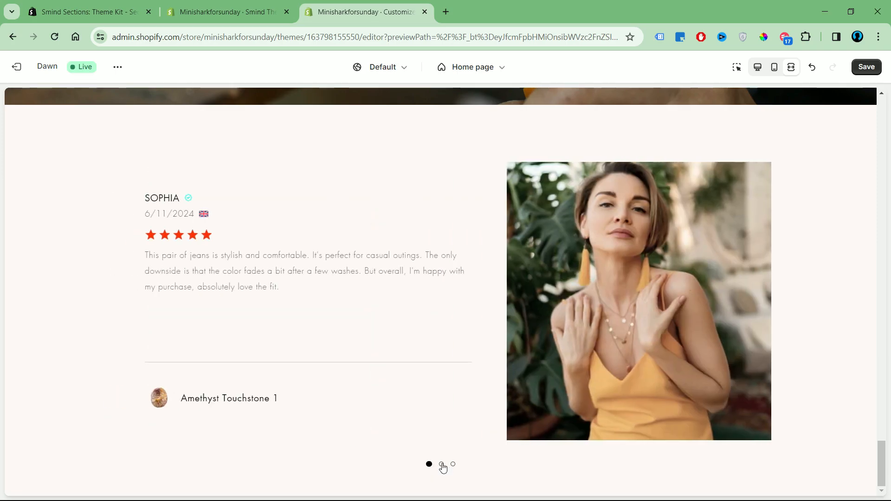
click(442, 465)
click(453, 465)
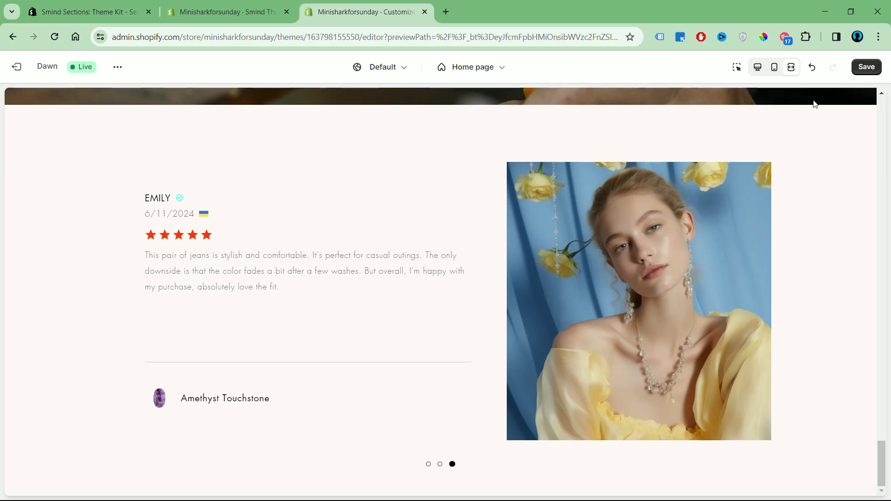
click(758, 67)
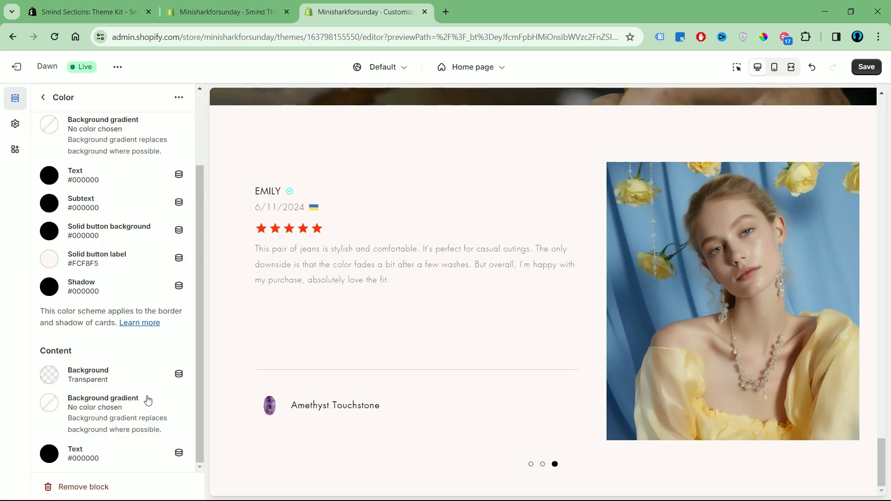
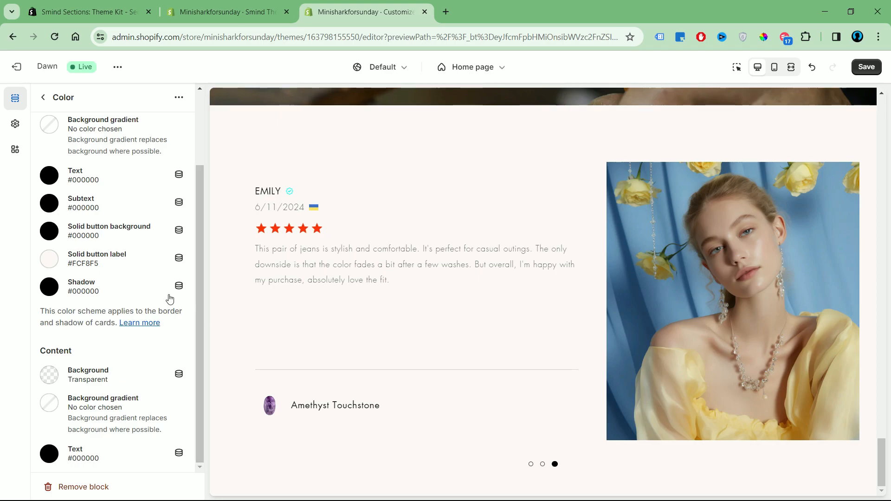
Step: Change the section background in the review section's Color block to a very pale green
scroll(169, 299, up, 2)
click(51, 194)
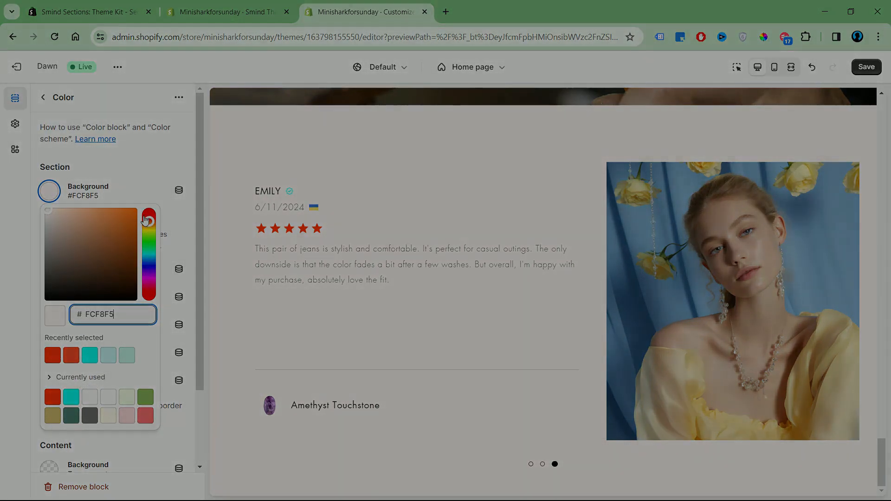
click(150, 223)
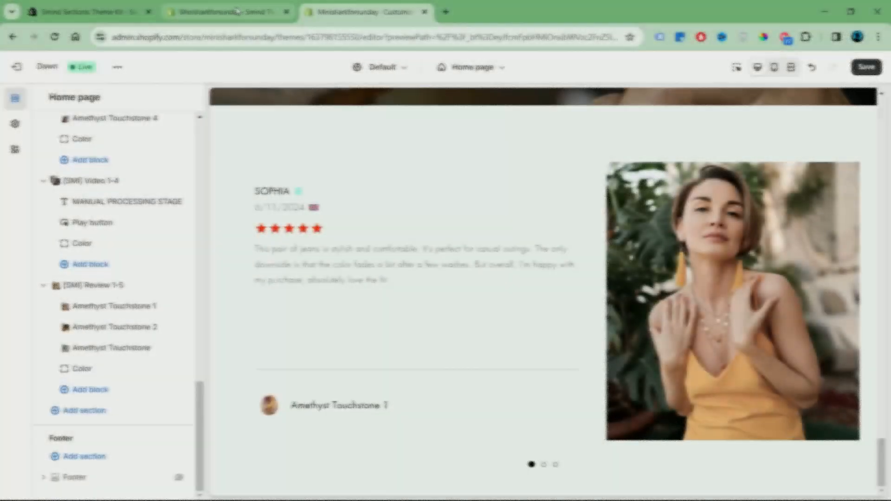
Step: Filter the Smind section library by Blog posts and preview the Blog post 1-1 section
click(237, 10)
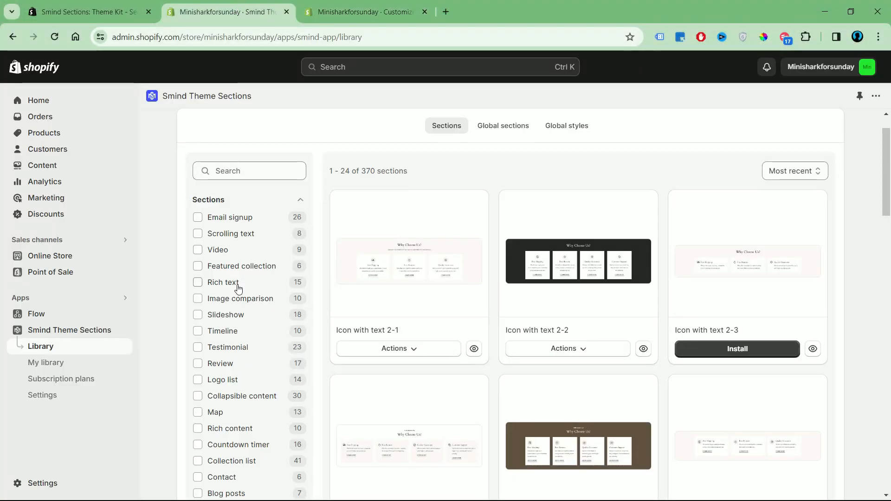
scroll(239, 279, down, 3)
click(209, 378)
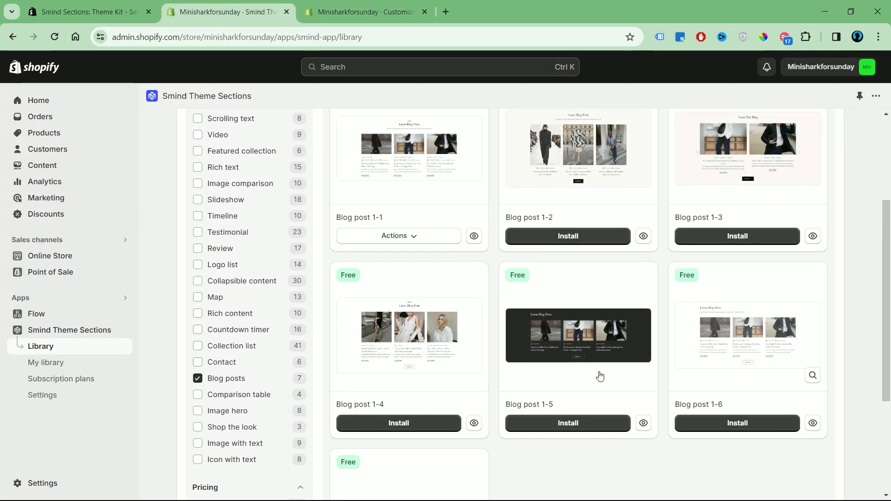
scroll(432, 342, down, 3)
scroll(703, 260, up, 4)
click(472, 246)
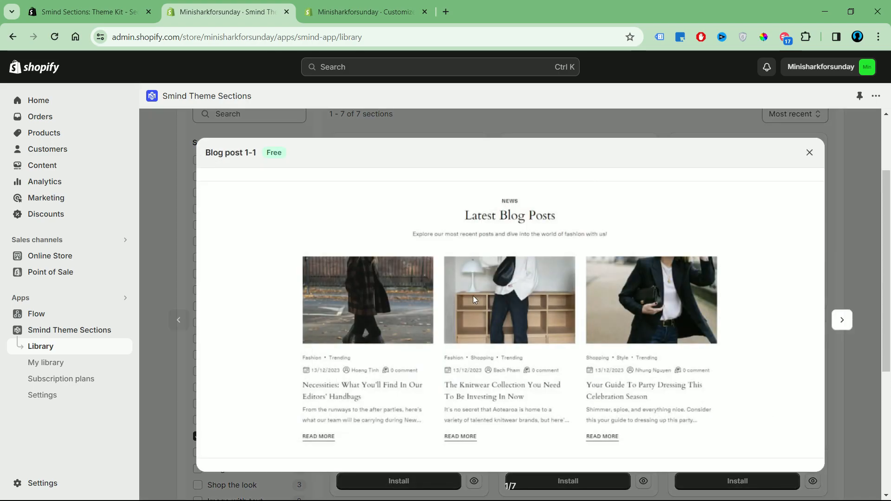
click(810, 152)
Step: Return to the theme editor and add the [SMI] Blog post 1-1 section below the review section
click(366, 12)
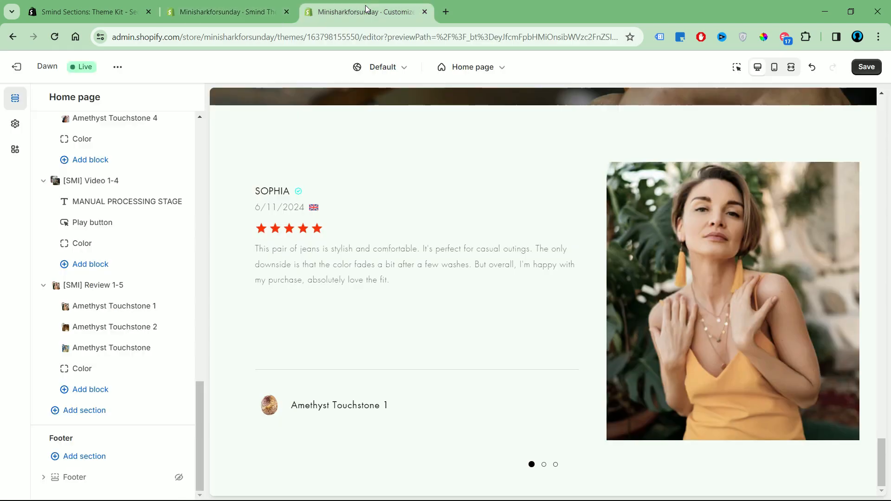
click(85, 411)
text(Bl)
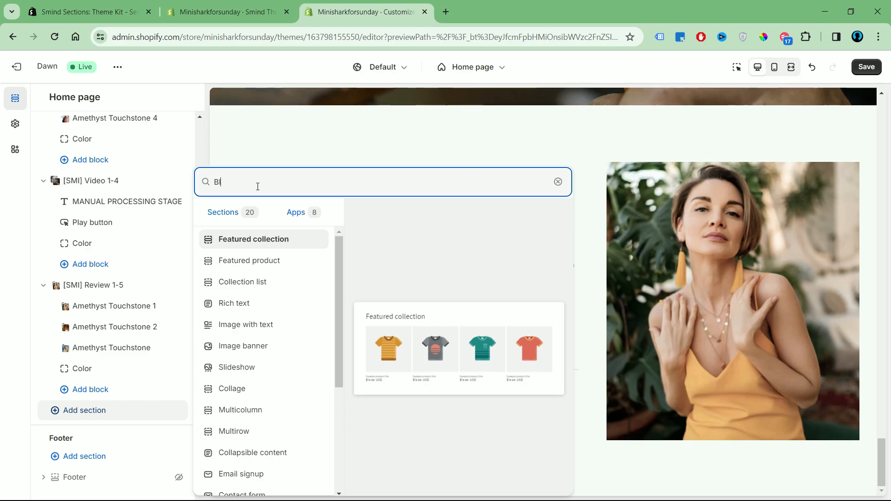
text(og)
click(269, 261)
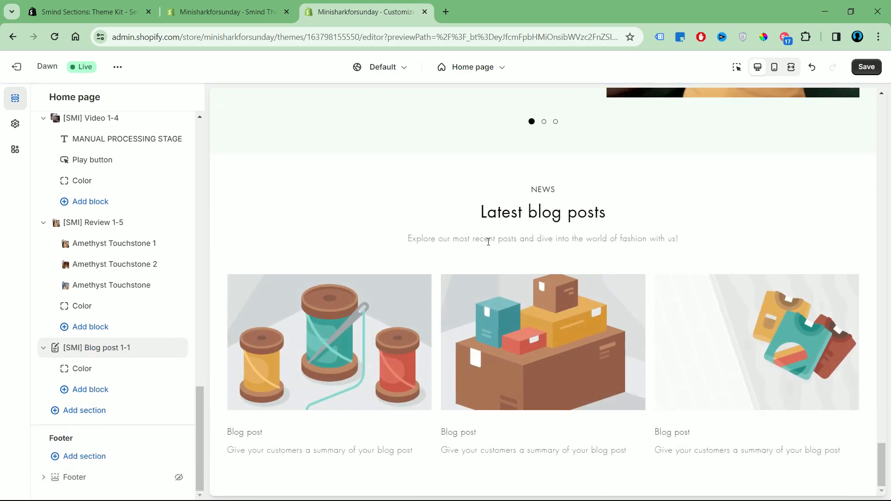
Step: Assign the News blog as the source of the Blog post 1-1 section
click(114, 349)
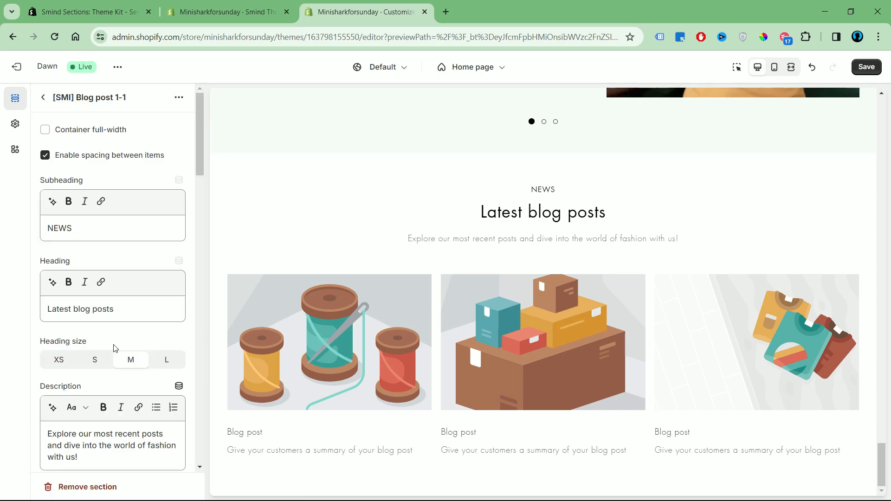
scroll(111, 339, down, 6)
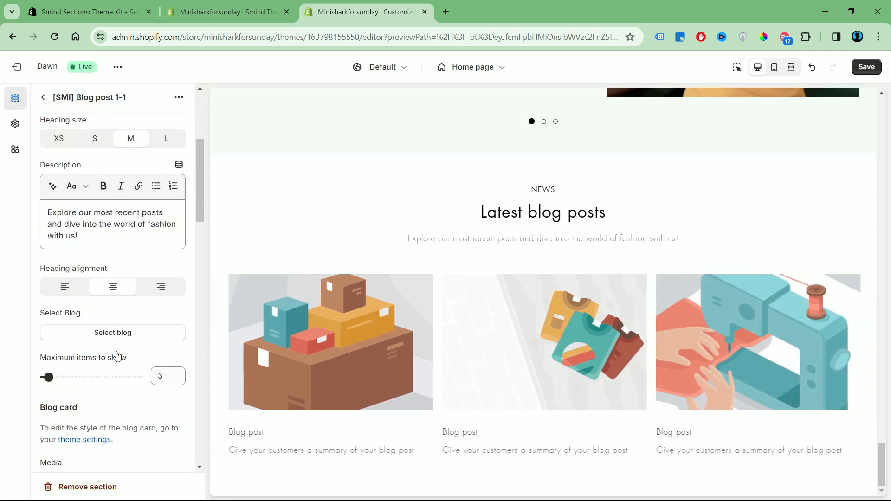
click(112, 268)
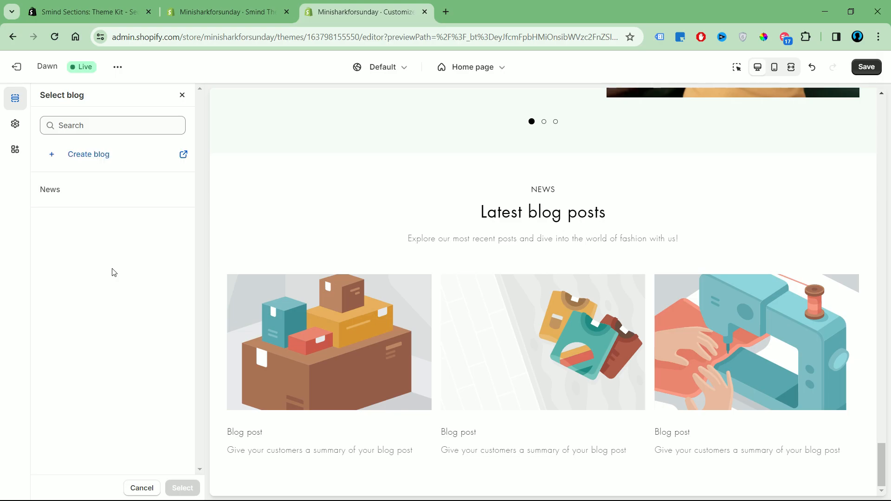
click(137, 199)
click(182, 488)
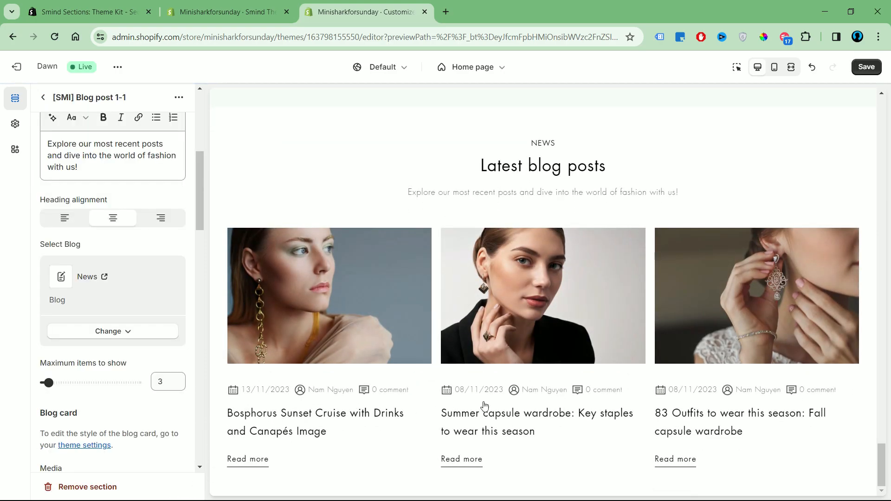
Step: Clear the blog section's subheading and set its heading to "FROM THE JOURNAL"
scroll(88, 247, up, 6)
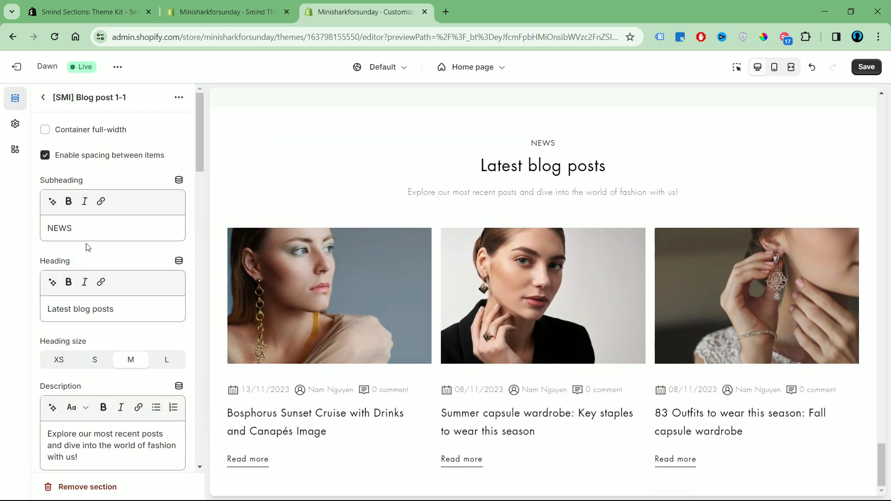
drag(91, 227, 50, 218)
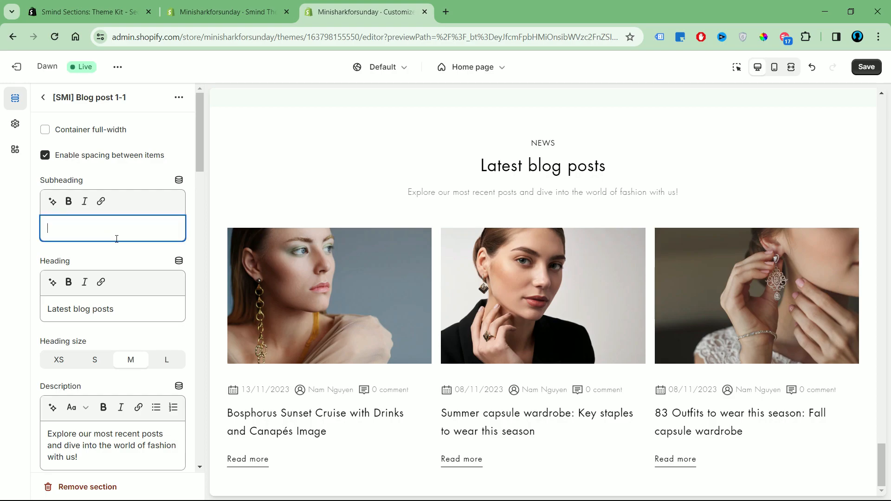
drag(124, 308, 47, 309)
text(F)
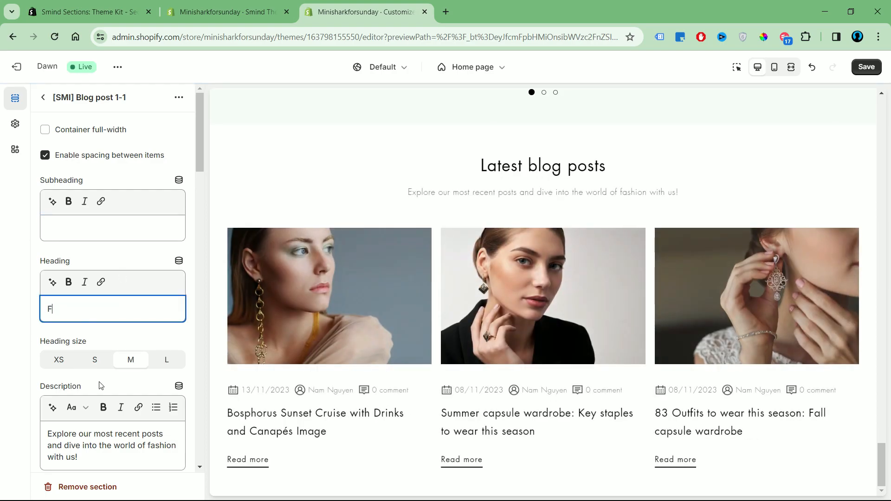
text(ROM THE JOURNALS)
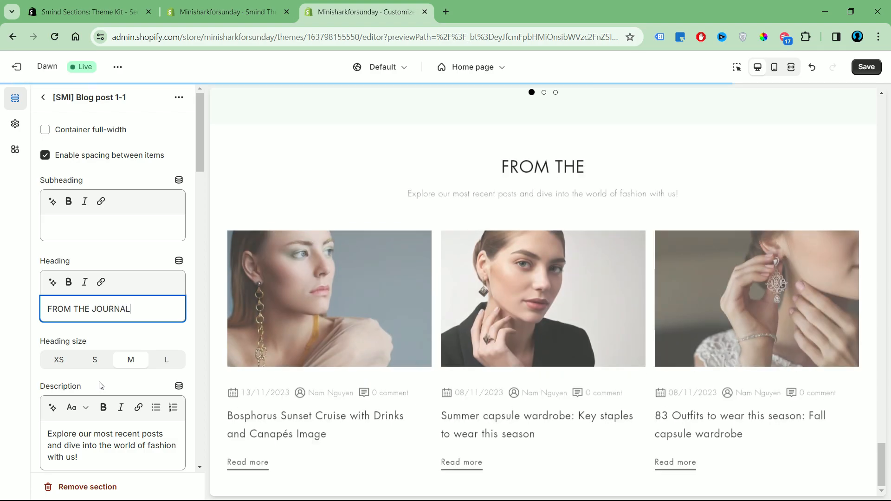
Step: Clear the description of the blog section and change its heading to "FROM THE JOURNALS"
triple_click(96, 434)
key(BackSpace)
Step: Try the full-width container on the blog section in the fullscreen preview and switch it off again
click(88, 133)
click(792, 67)
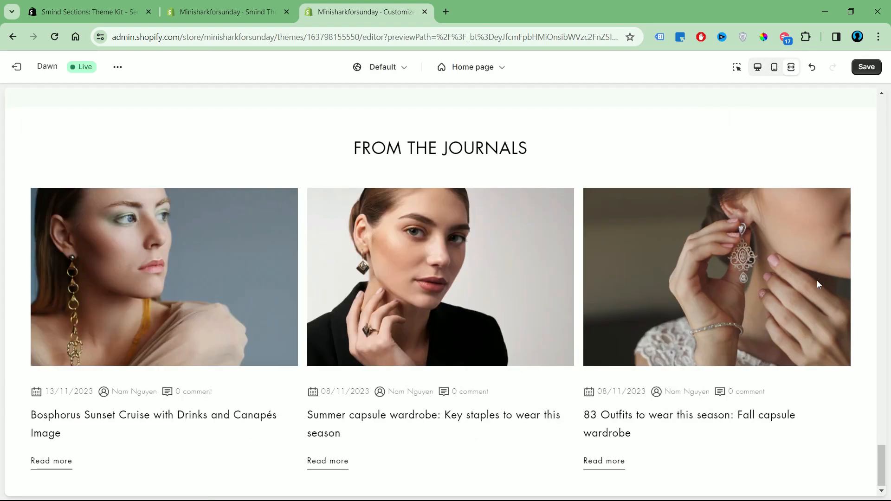
click(792, 67)
click(72, 131)
click(792, 67)
click(791, 67)
Step: Align the blog section's heading to the left and limit the maximum items to show to 3
scroll(111, 357, down, 4)
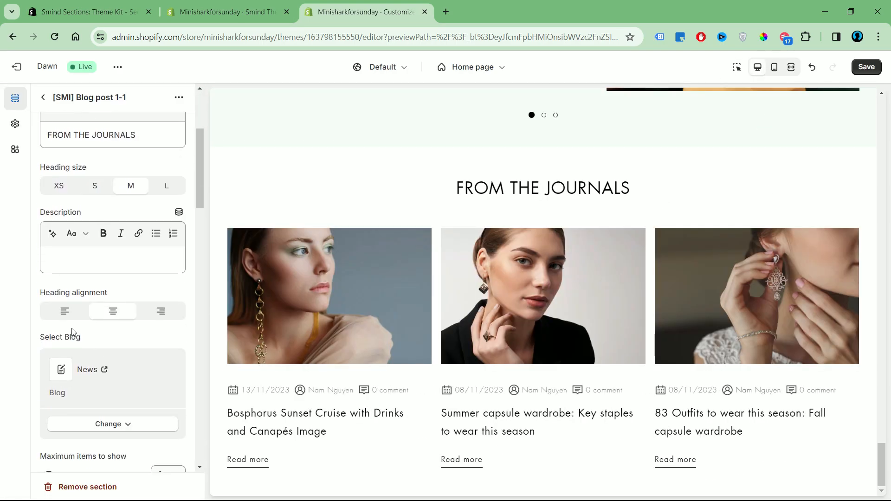
click(72, 317)
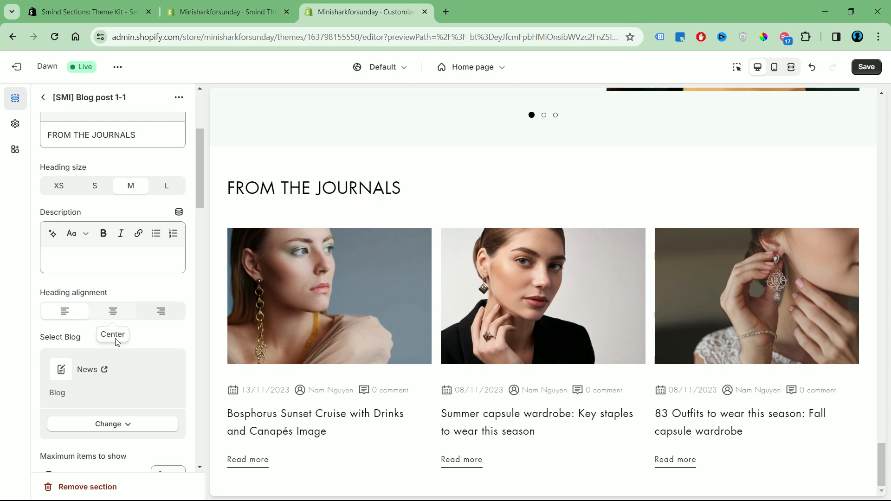
scroll(116, 353, down, 4)
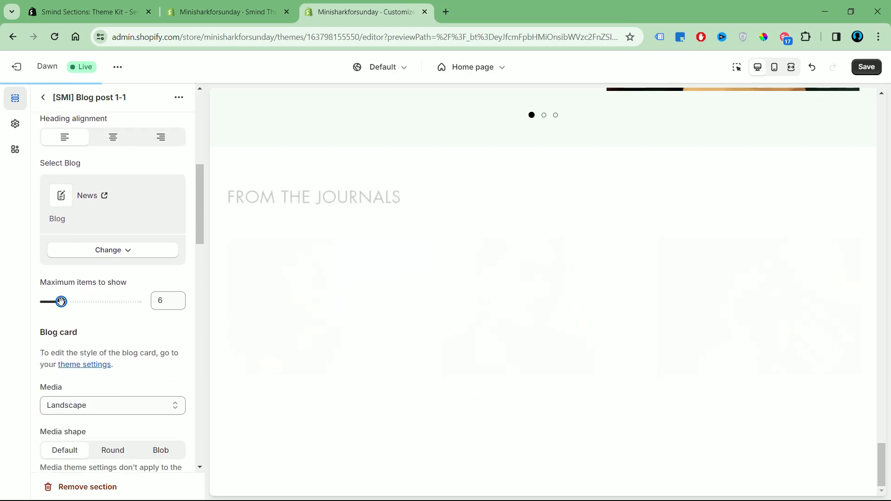
drag(61, 301, 49, 302)
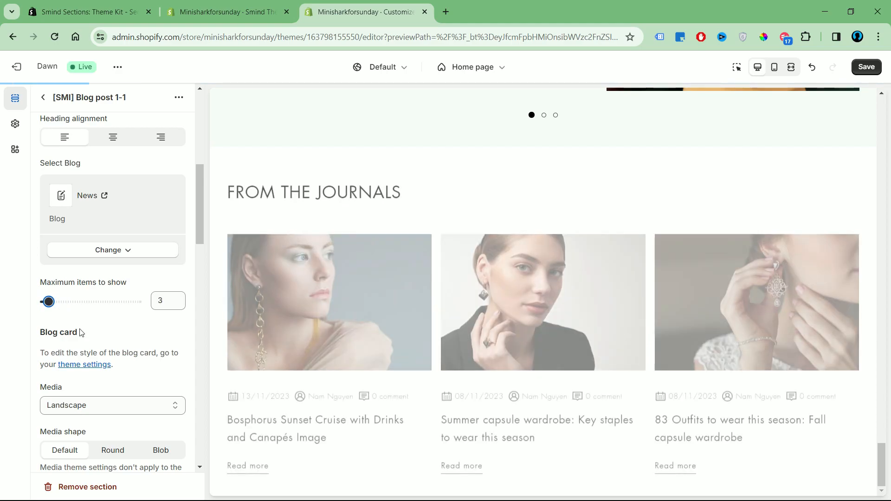
Step: Try the Square and Portrait media ratios on the blog cards and return to Landscape
scroll(145, 362, down, 1)
click(148, 355)
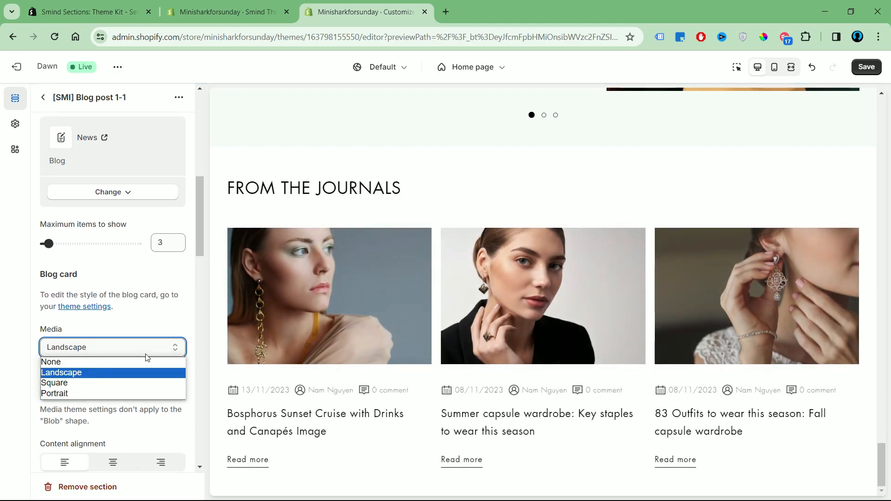
click(138, 384)
click(153, 347)
click(104, 395)
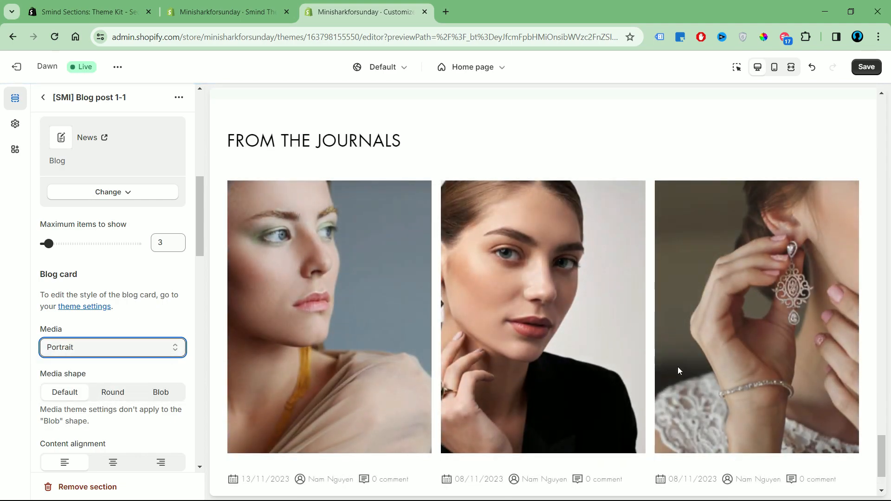
click(149, 350)
click(152, 372)
Step: Try the Round and Blob media shapes on the blog cards and return to Default
click(113, 392)
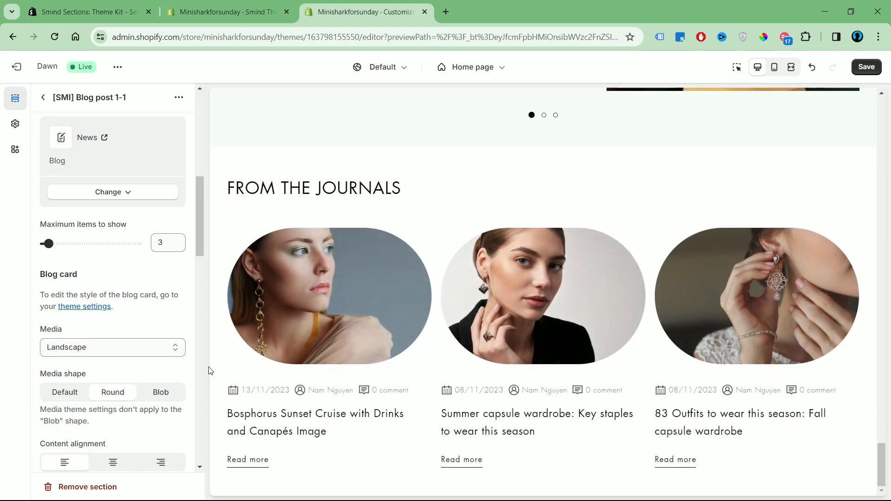
click(167, 392)
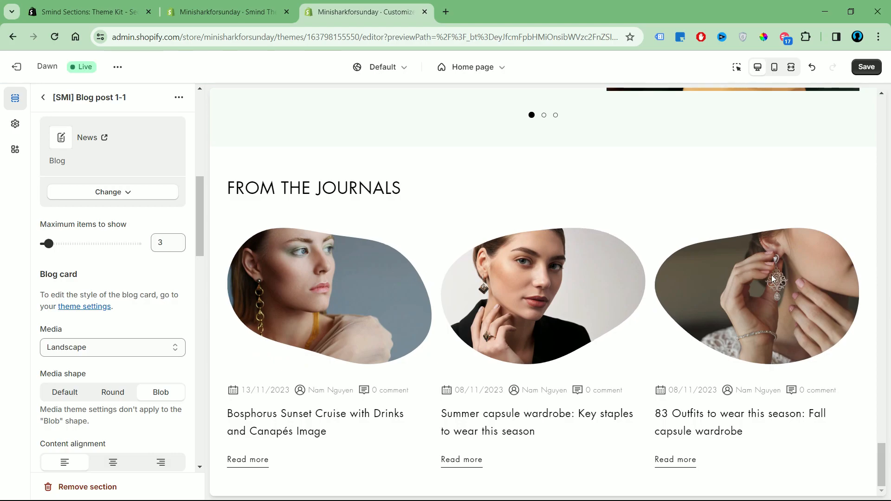
click(65, 392)
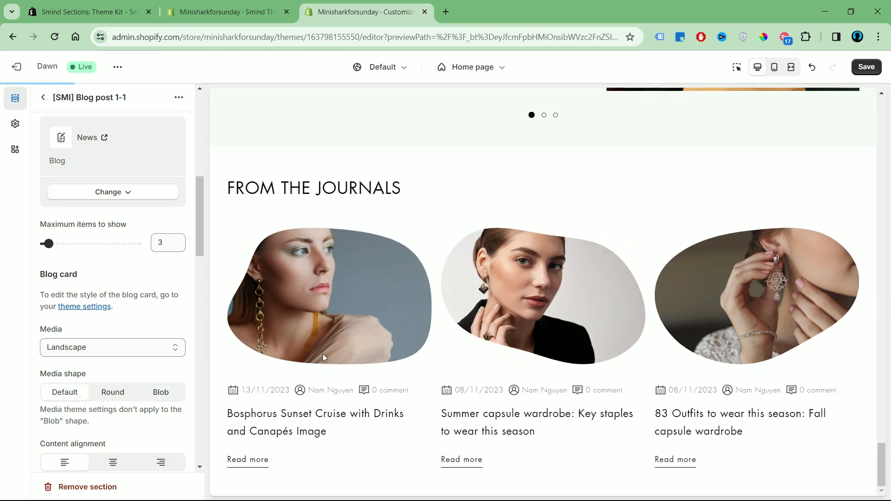
Step: Center the blog card content and hide the tags, date, author and comment count
scroll(139, 358, down, 3)
click(113, 346)
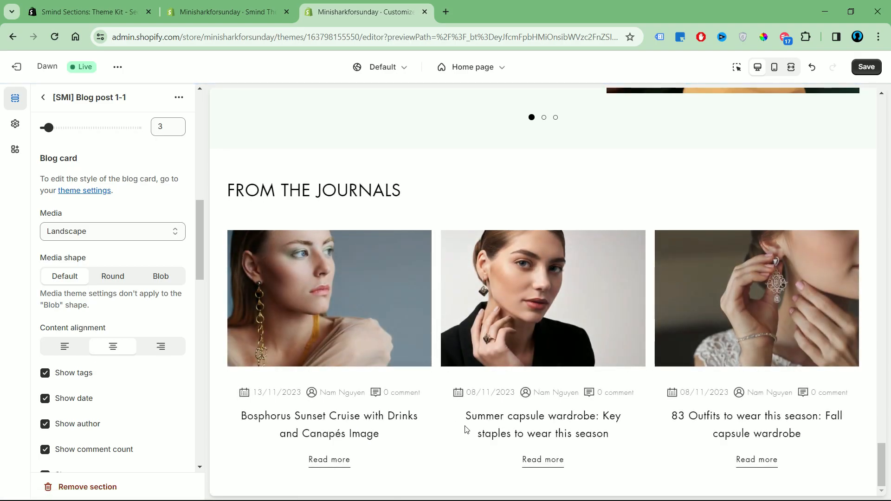
scroll(124, 394, down, 1)
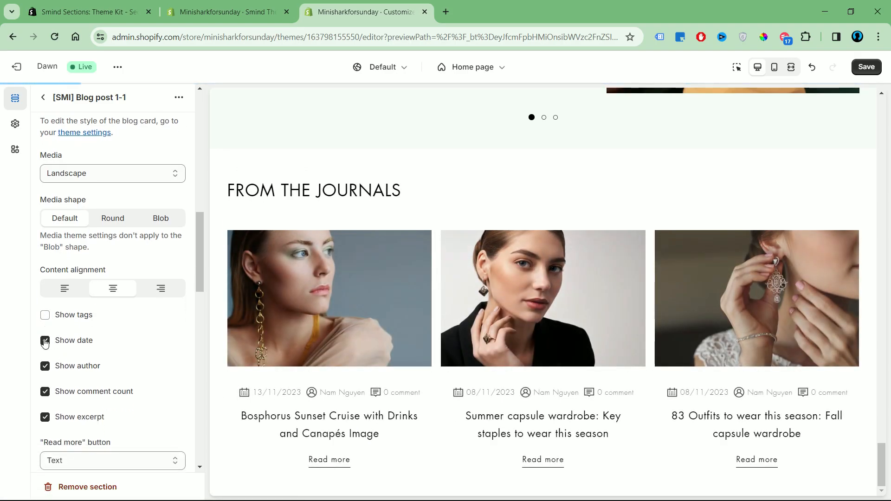
click(45, 341)
click(45, 367)
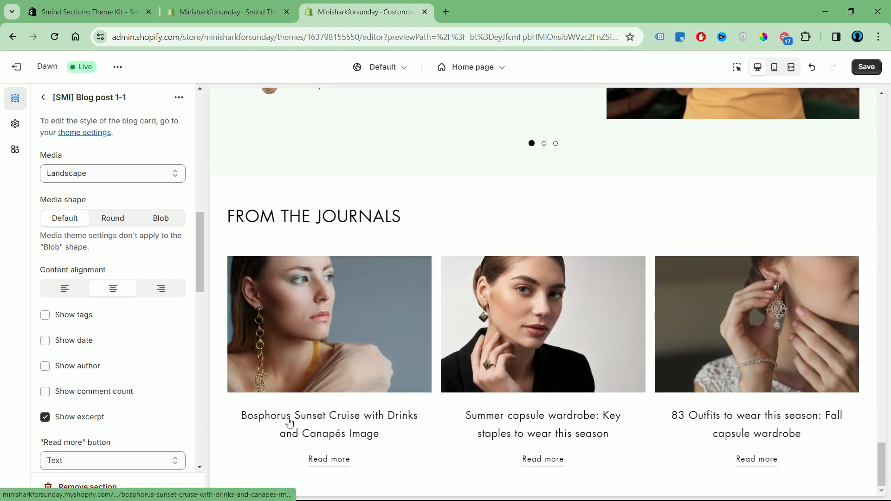
Step: Try the Solid style for the blog cards' "Read more" button and settle on Outline
scroll(118, 420, down, 2)
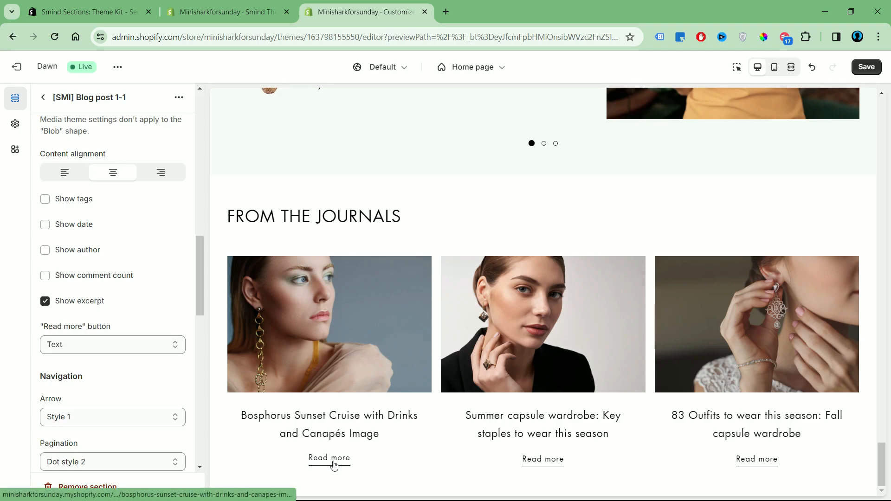
click(172, 344)
click(169, 372)
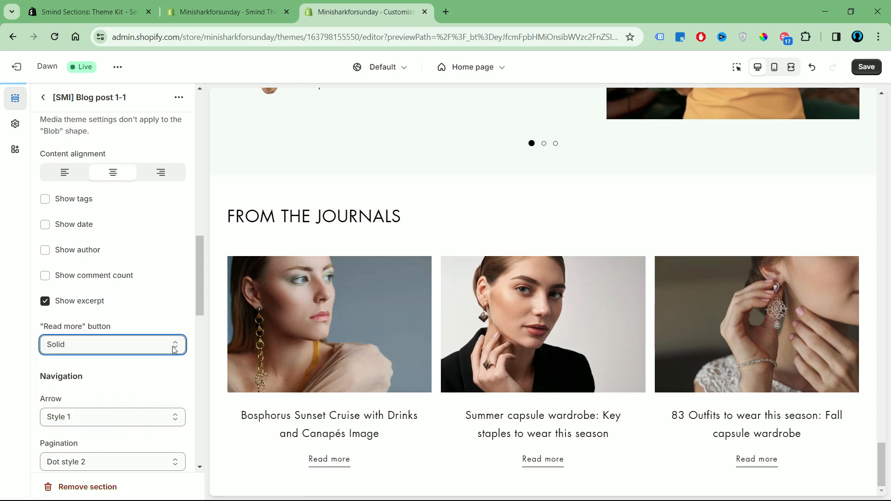
click(175, 350)
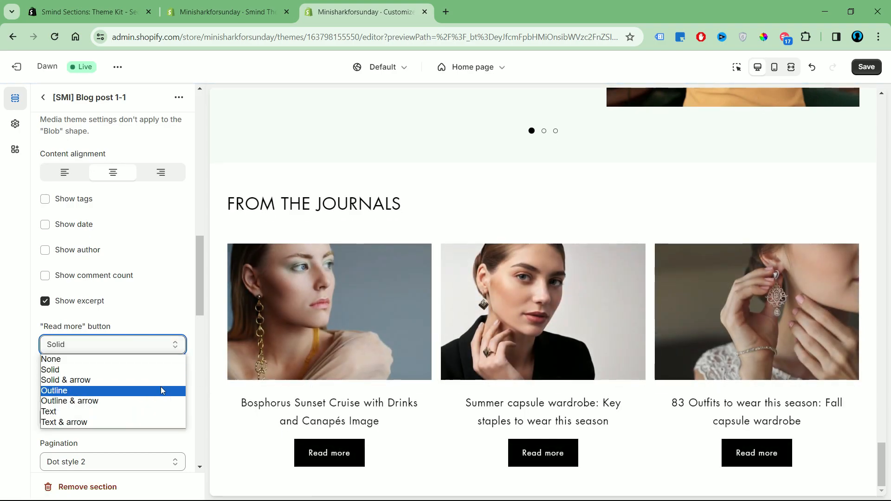
click(160, 388)
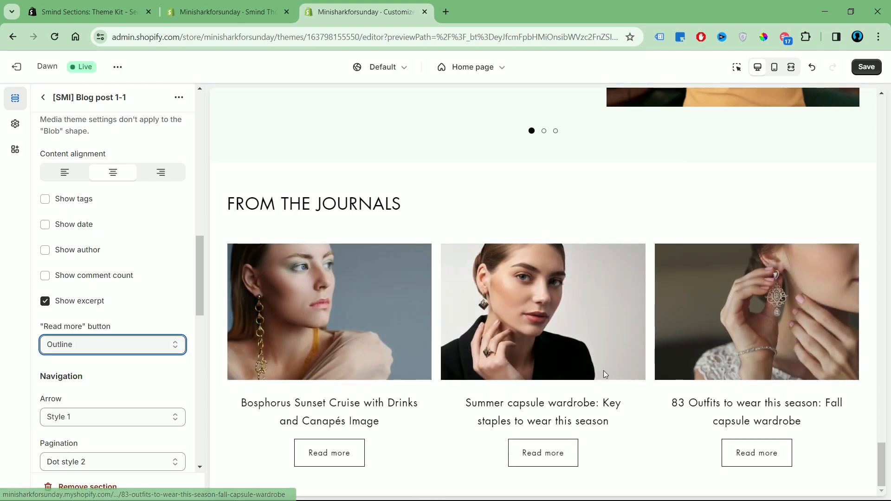
Step: Set the blog section's top padding to 92 px and check the result in the fullscreen preview
scroll(173, 368, down, 4)
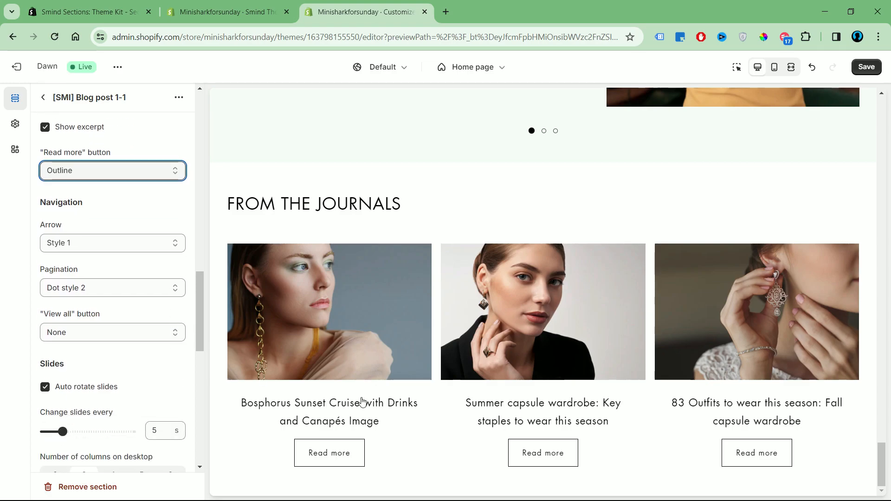
scroll(116, 346, down, 3)
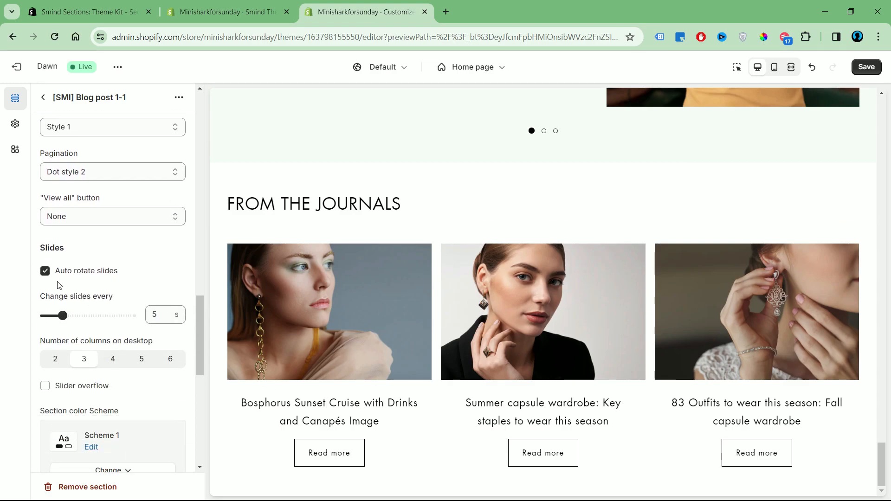
scroll(145, 365, down, 10)
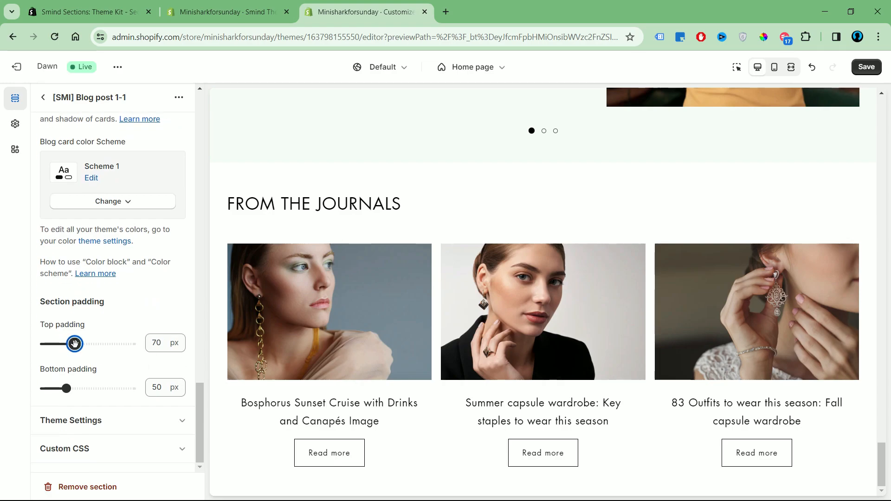
drag(74, 344, 84, 343)
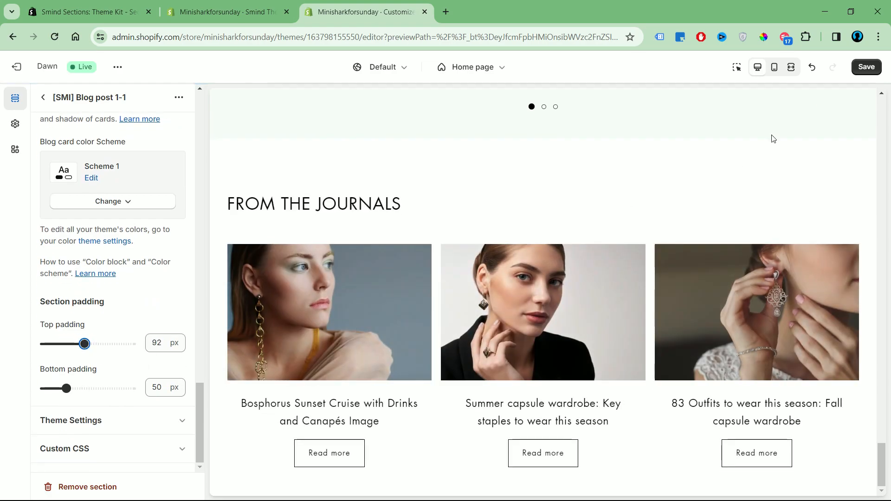
click(791, 66)
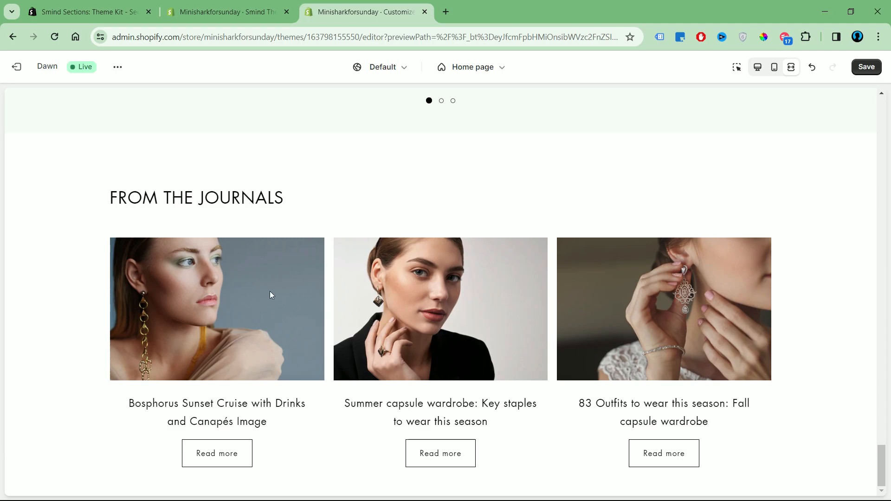
click(758, 67)
Step: Set the section background in the blog section's Color block to a light grey
click(43, 98)
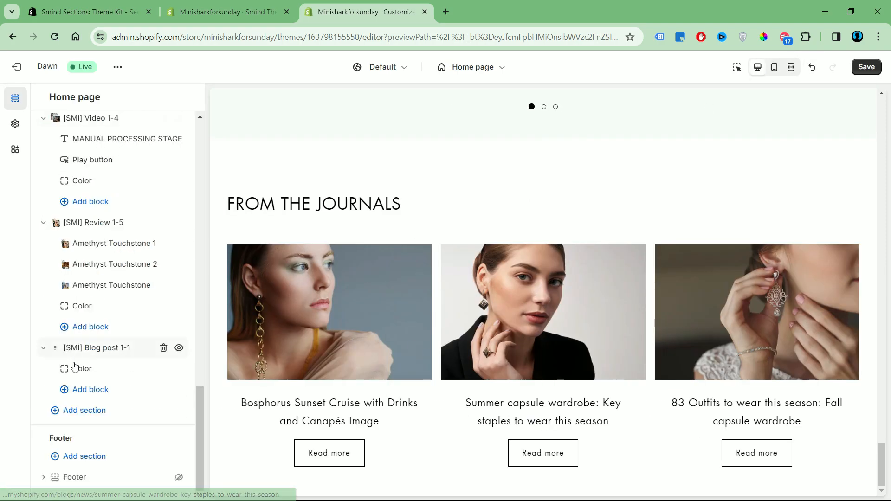
click(90, 370)
click(47, 194)
click(112, 221)
click(56, 209)
drag(149, 212, 149, 251)
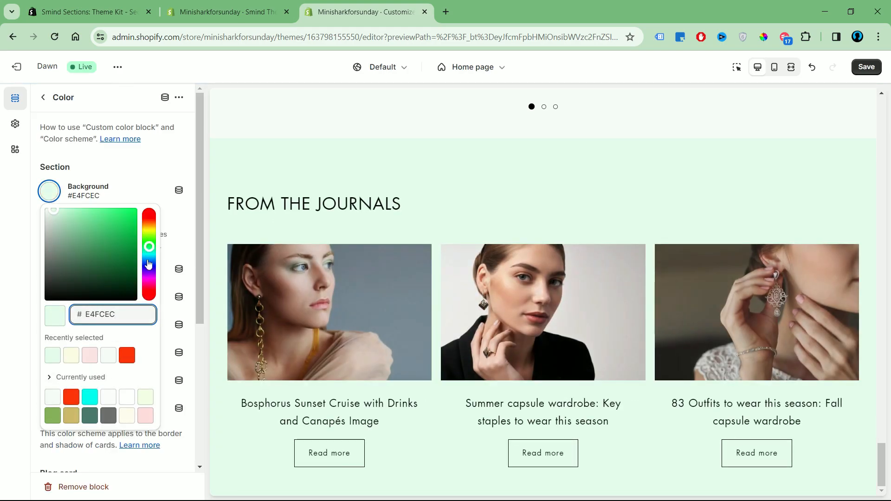
drag(53, 213, 46, 220)
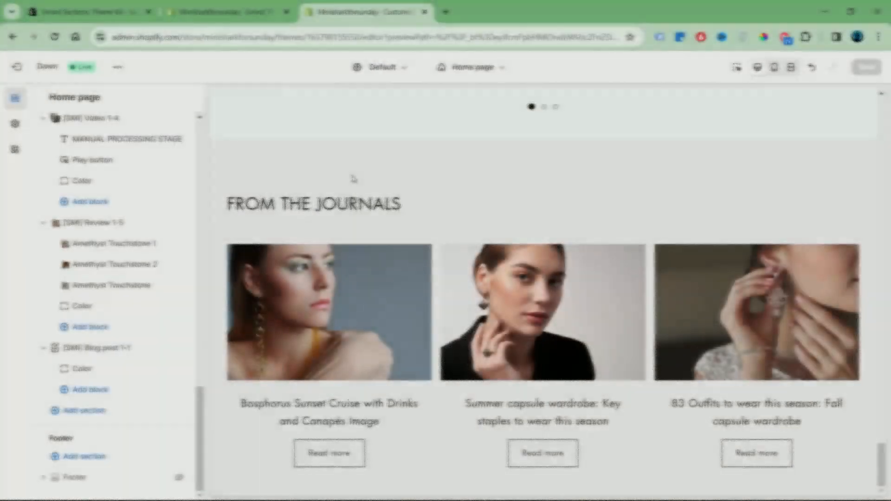
Step: Filter the Smind section library by Icon with text and preview the Icon with text 2-1 section
click(239, 15)
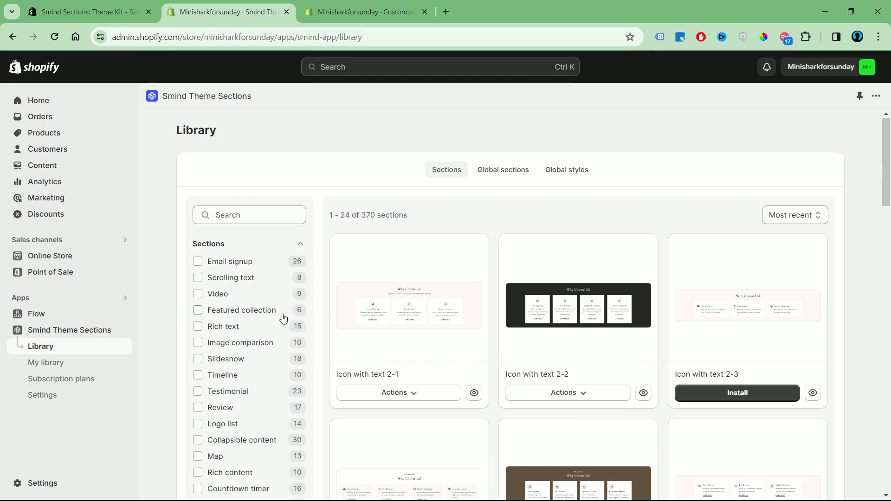
scroll(283, 318, down, 5)
click(239, 387)
scroll(565, 193, up, 3)
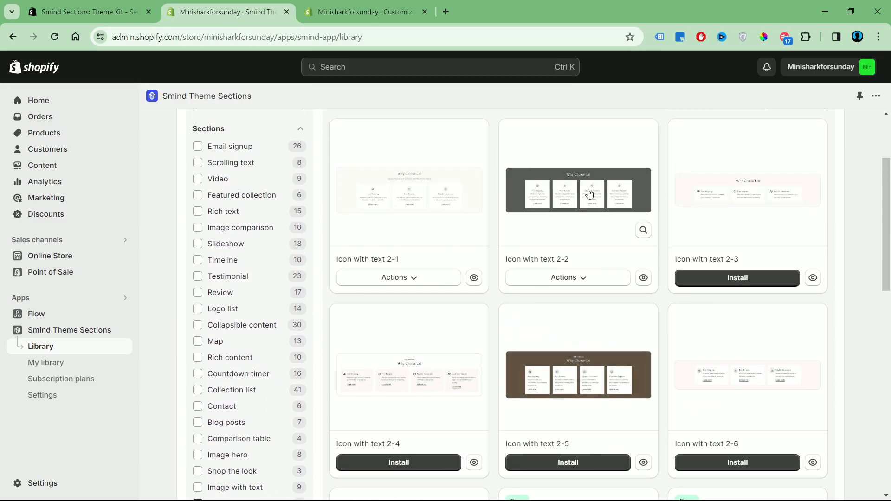
click(474, 230)
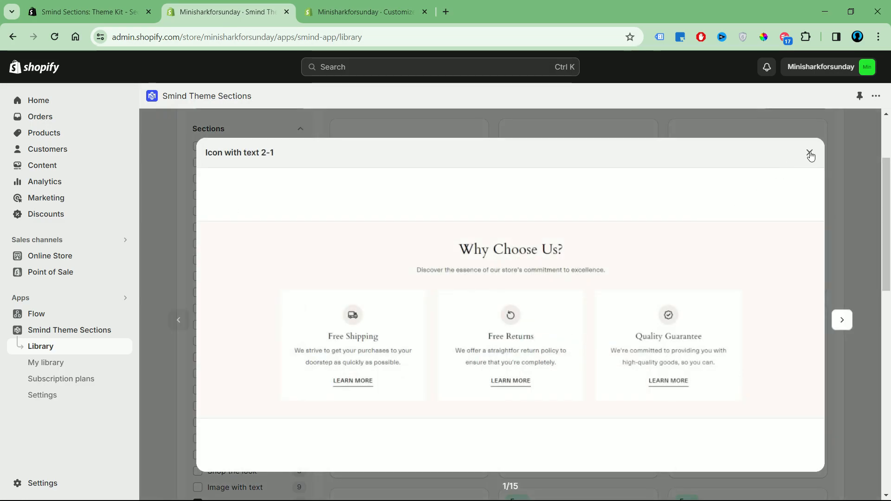
click(811, 155)
Step: Return to the theme editor and add the [SMI] Icon with text 2-1 section below the blog section
click(361, 14)
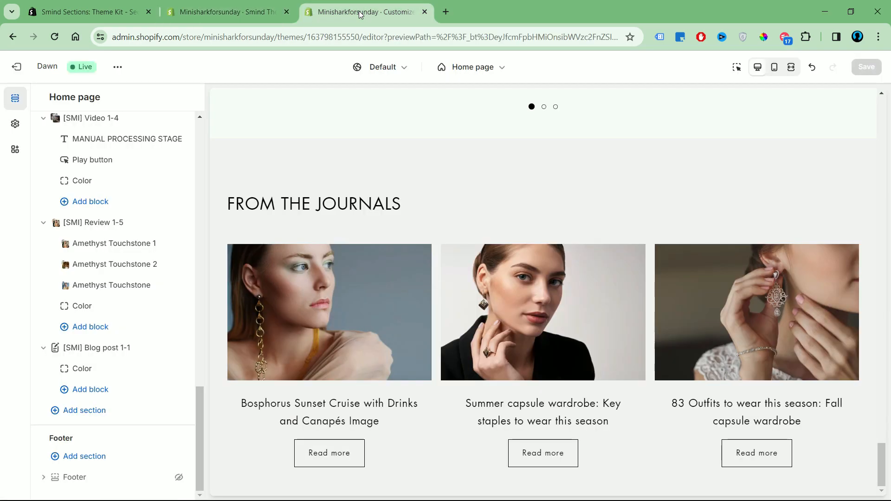
click(118, 418)
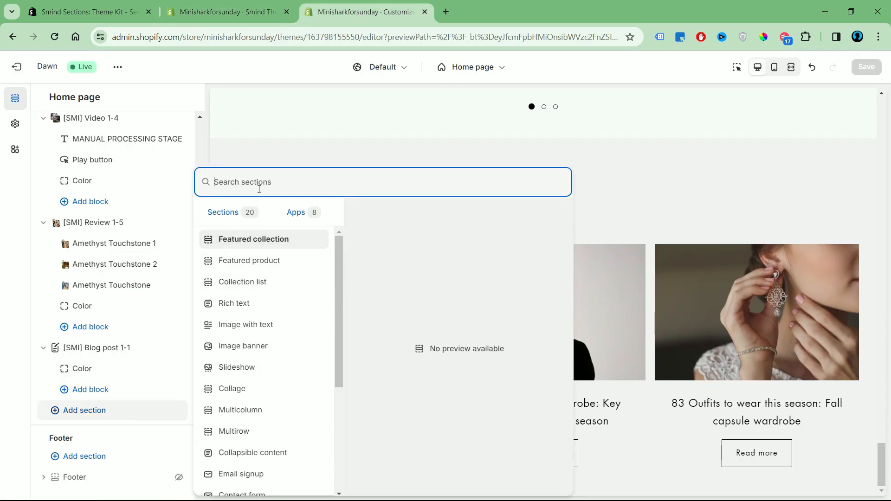
text(Icon)
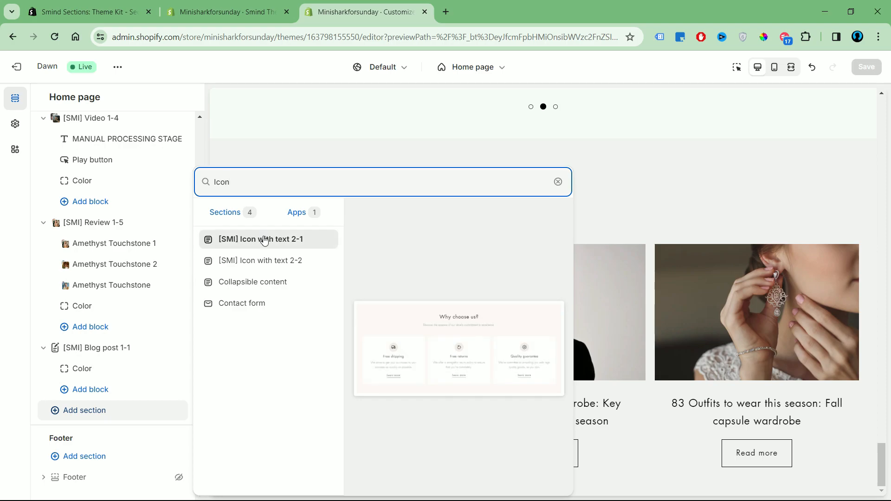
click(264, 241)
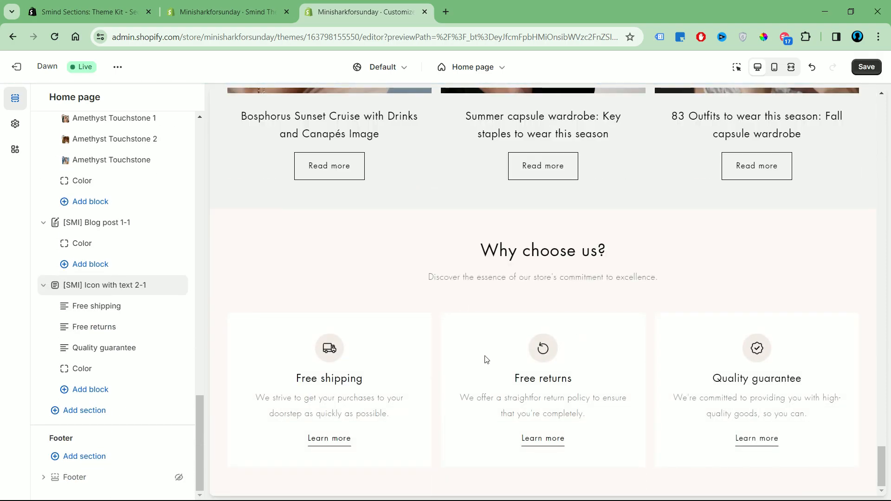
Step: Change the heading of the Free shipping block to "FREE SHIPPING"
click(97, 317)
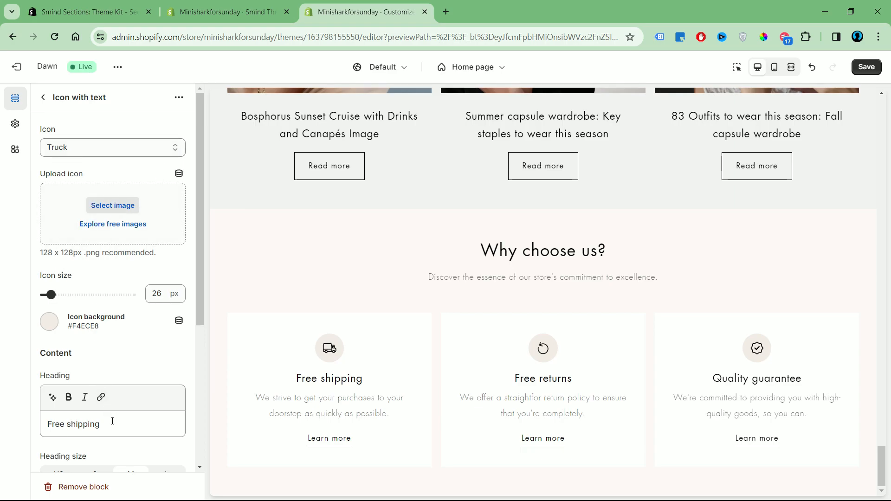
triple_click(128, 432)
text(FREE SHIPPING)
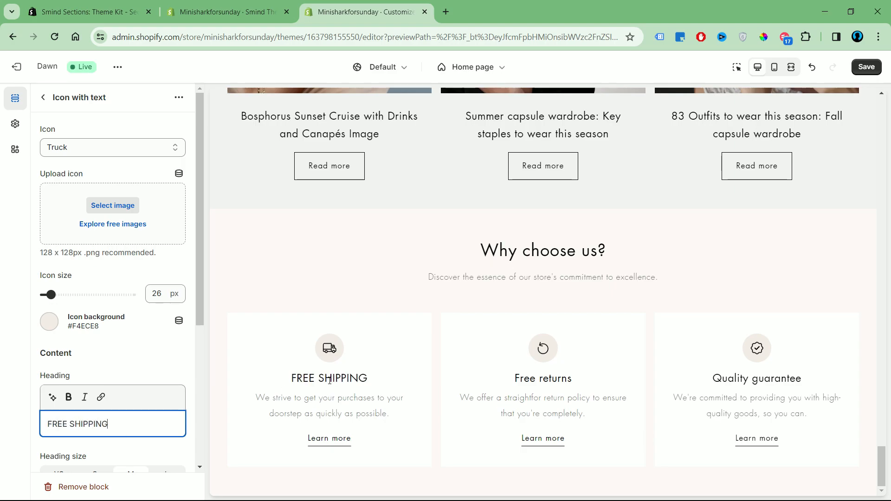
Step: Clear the content text and the button label of the FREE SHIPPING block
scroll(94, 388, down, 4)
triple_click(93, 388)
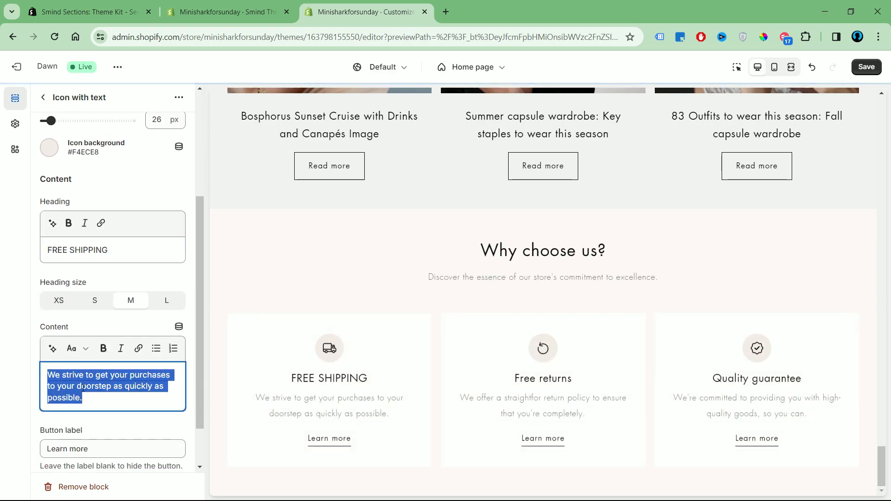
key(BackSpace)
triple_click(93, 426)
key(BackSpace)
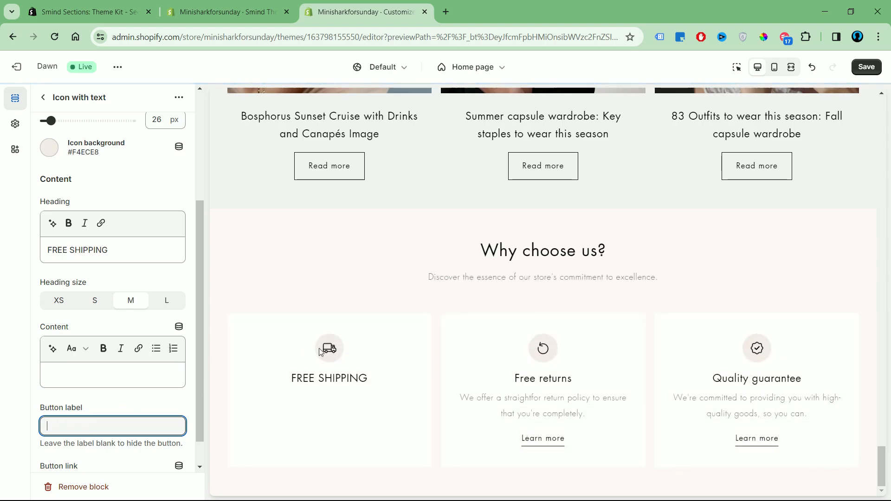
Step: Make the FREE SHIPPING block's icon background transparent and set its icon size to 38 px
scroll(76, 228, up, 1)
click(49, 205)
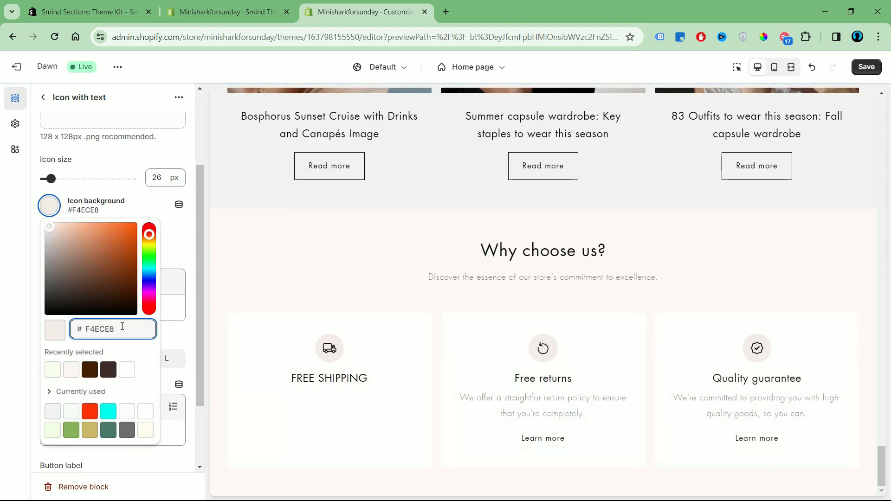
key(BackSpace)
click(318, 358)
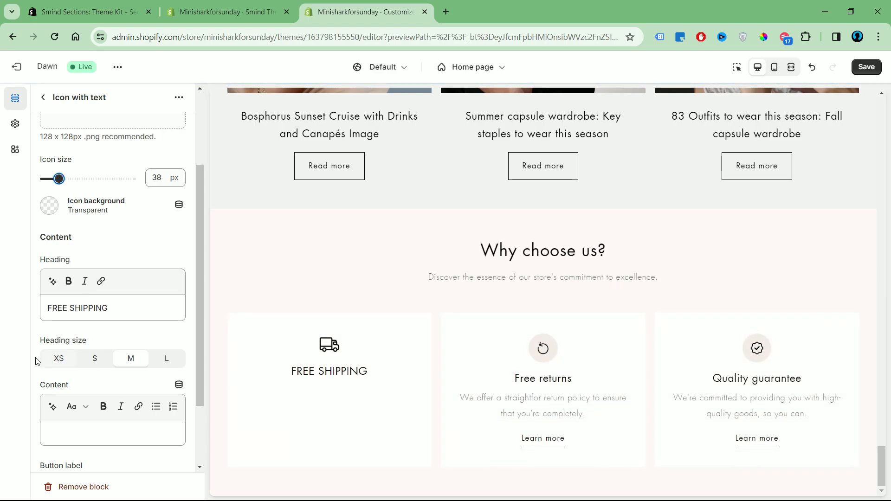
scroll(97, 364, down, 2)
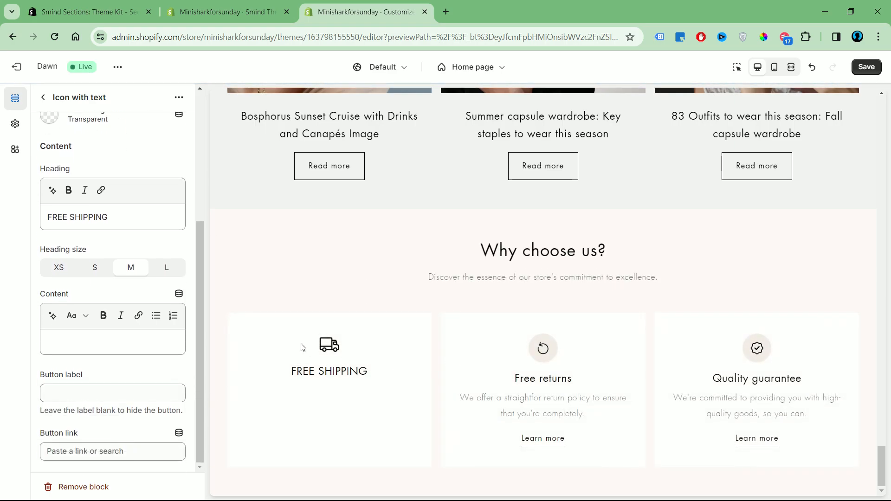
scroll(454, 364, up, 2)
scroll(144, 280, up, 4)
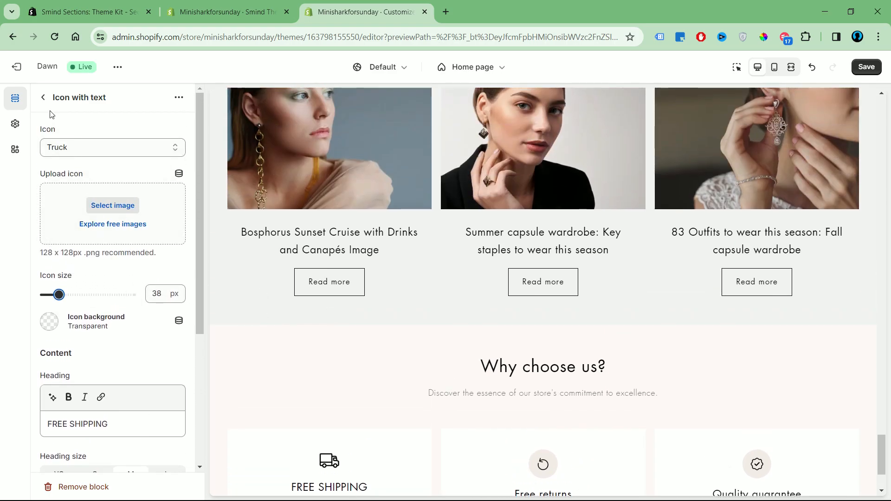
Step: Delete the Free returns and Quality guarantee blocks from the [SMI] Icon with text 2-1 section
click(42, 98)
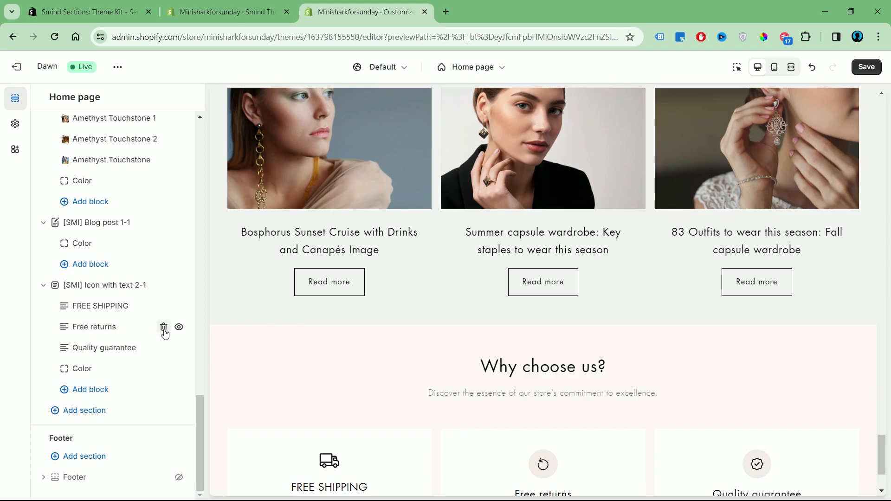
click(163, 327)
click(164, 348)
Step: Duplicate the FREE SHIPPING block twice so the section has three matching icon blocks
click(136, 351)
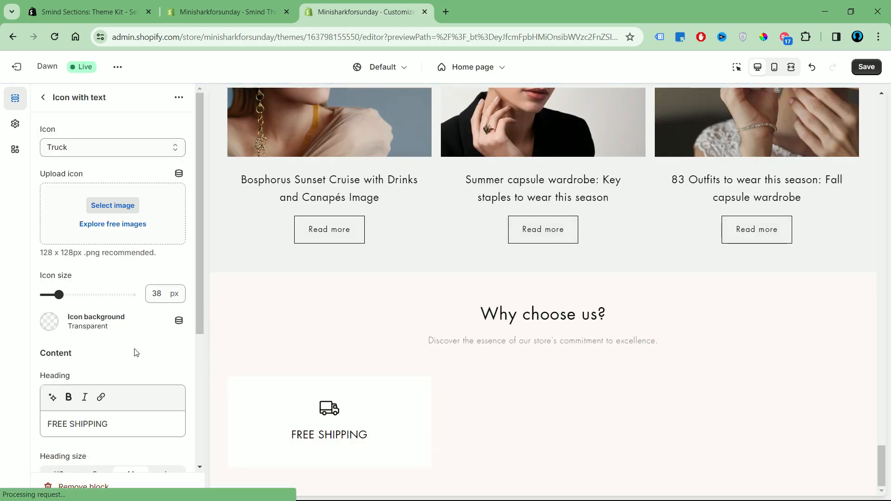
click(179, 98)
click(197, 120)
click(179, 98)
click(197, 120)
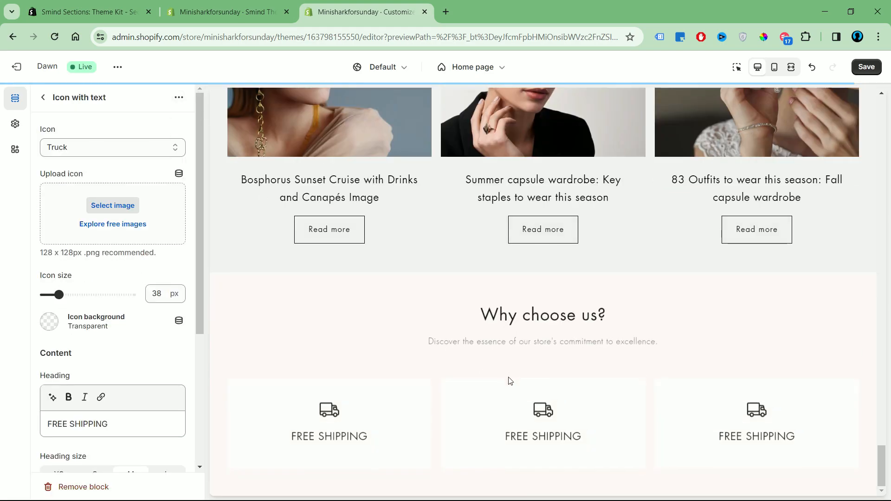
Step: Set the second icon block's icon to Star and its heading to "5.0 STAR RATING"
click(43, 98)
click(93, 368)
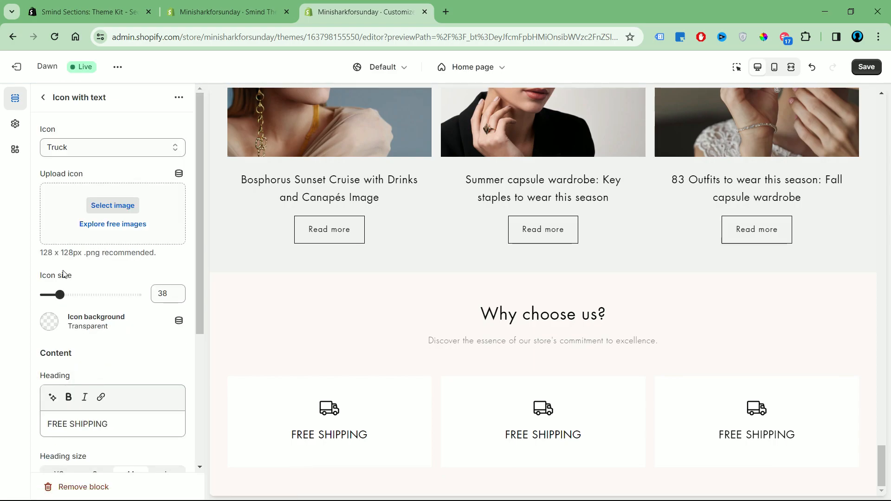
click(175, 147)
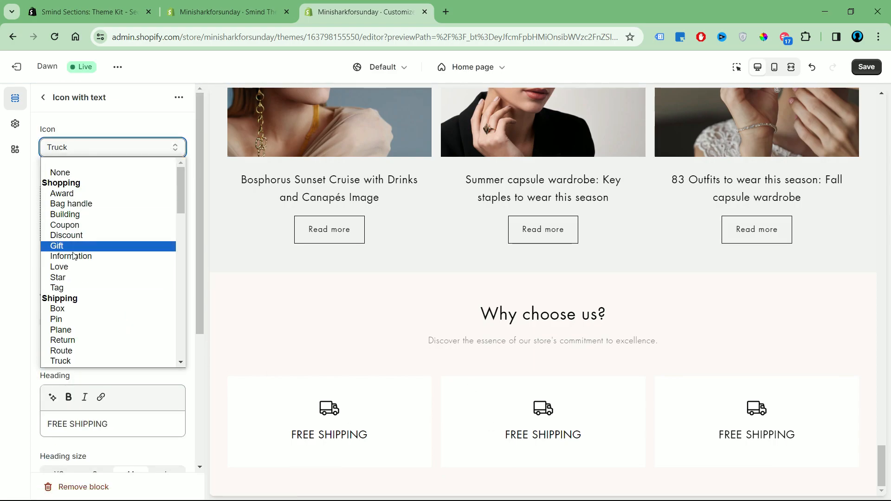
click(78, 279)
drag(111, 425, 39, 425)
text(5.0 STAR RATING)
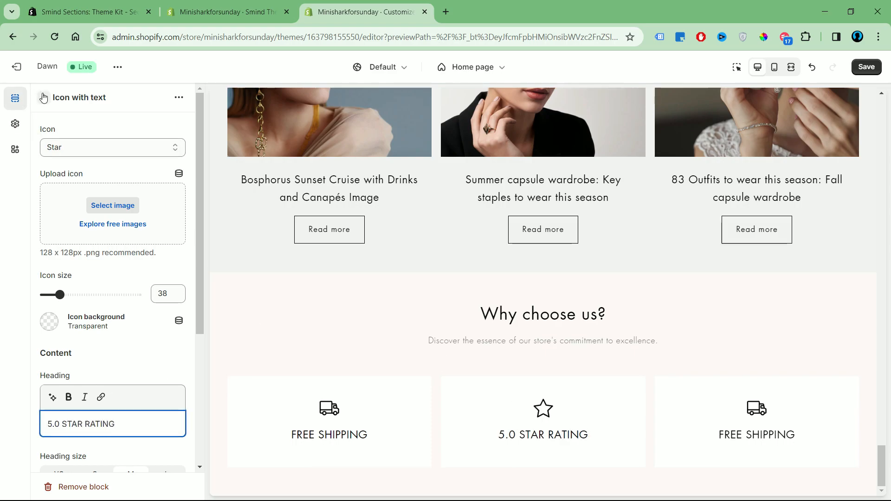
Step: Set the third icon block's icon to Gift and its heading to "GIFT CARDS"
click(43, 97)
click(97, 390)
click(86, 147)
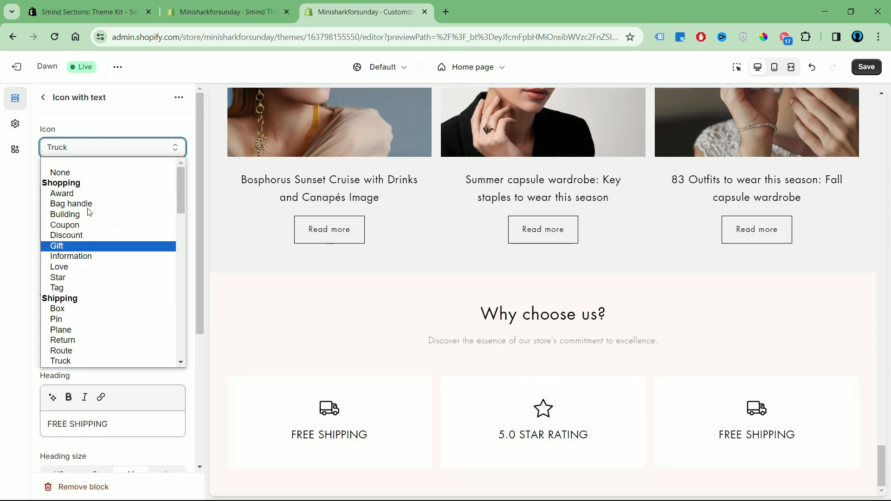
click(73, 246)
drag(108, 424, 24, 422)
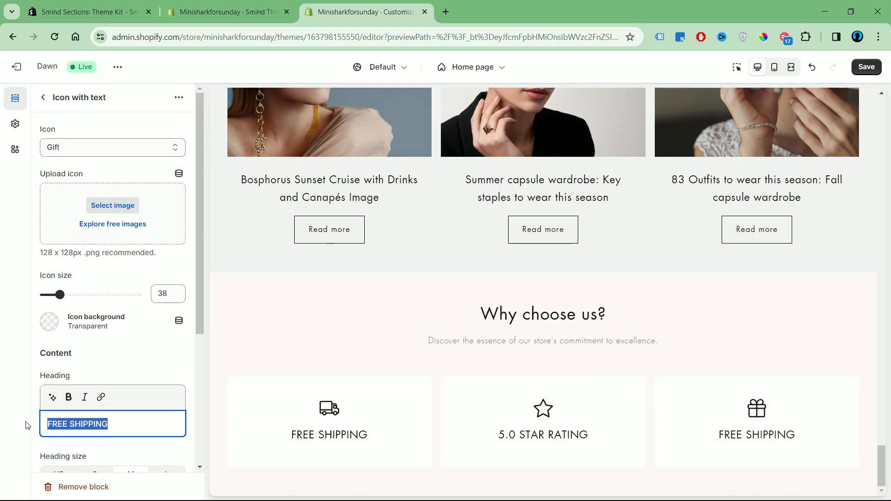
text(GIFT CARDS)
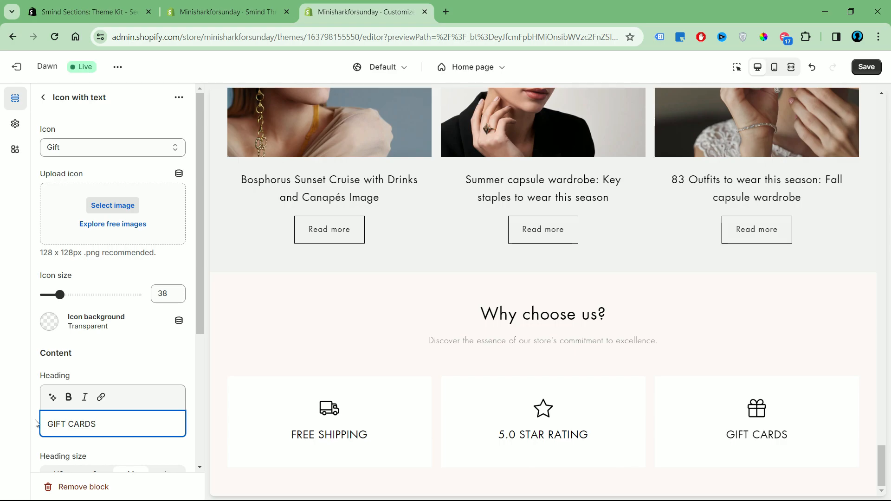
scroll(134, 248, down, 5)
scroll(418, 397, up, 4)
scroll(390, 342, down, 4)
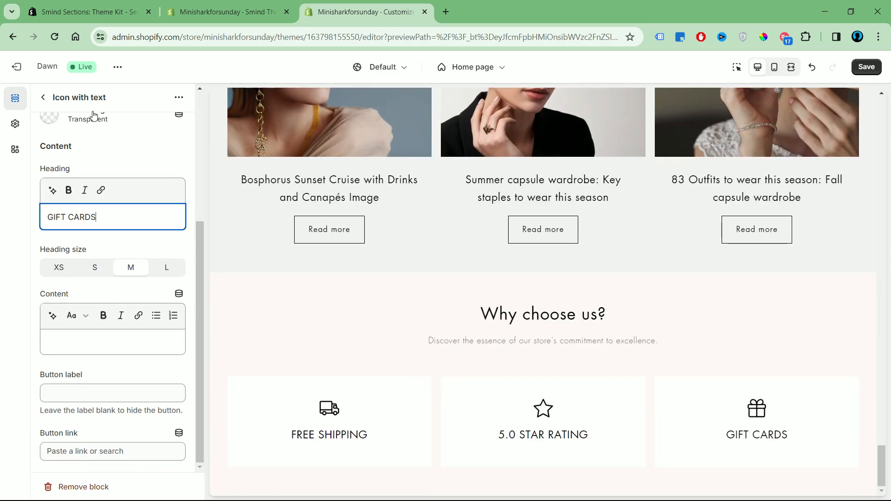
Step: Clear the heading and the description of the [SMI] Icon with text 2-1 section
click(43, 97)
click(106, 327)
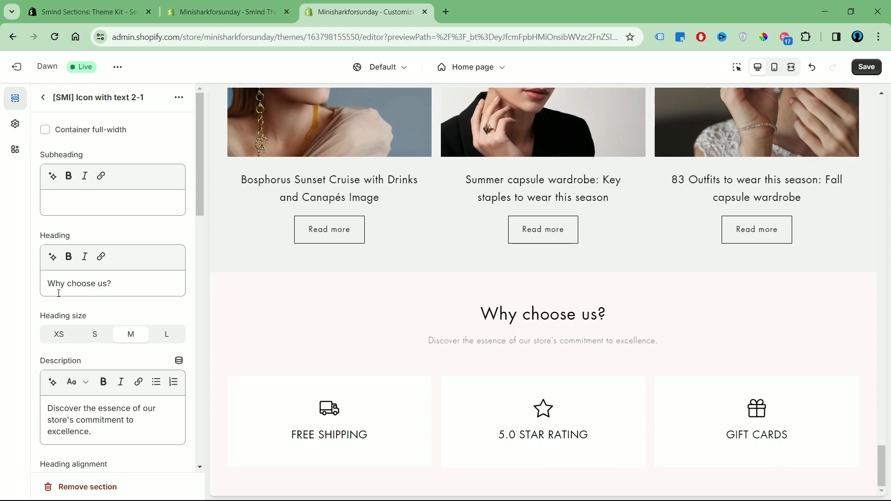
triple_click(101, 285)
key(BackSpace)
triple_click(102, 439)
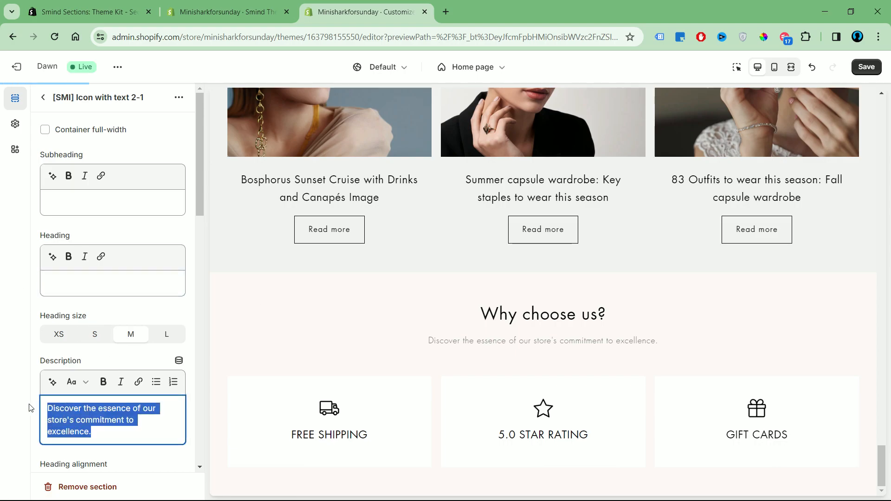
key(BackSpace)
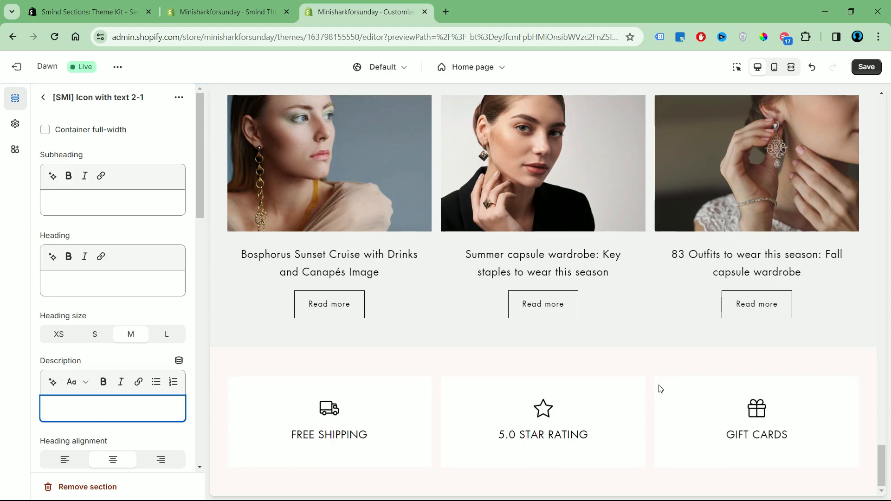
Step: Try left content alignment and two desktop columns for the icon section, returning to centered alignment and three columns
scroll(176, 397, down, 3)
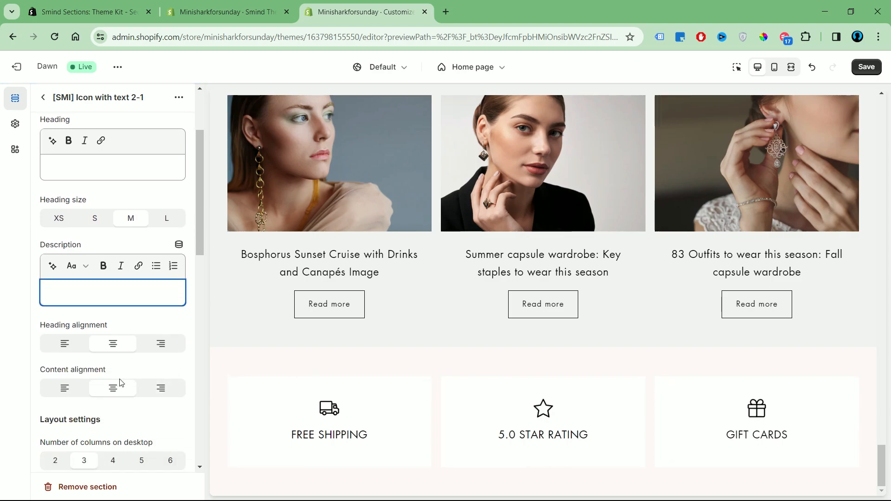
click(72, 394)
click(104, 392)
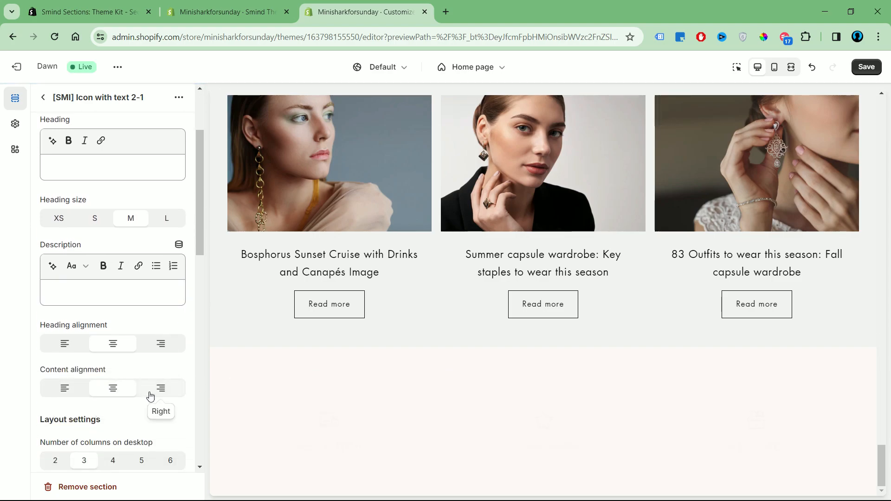
scroll(81, 438, down, 3)
click(58, 346)
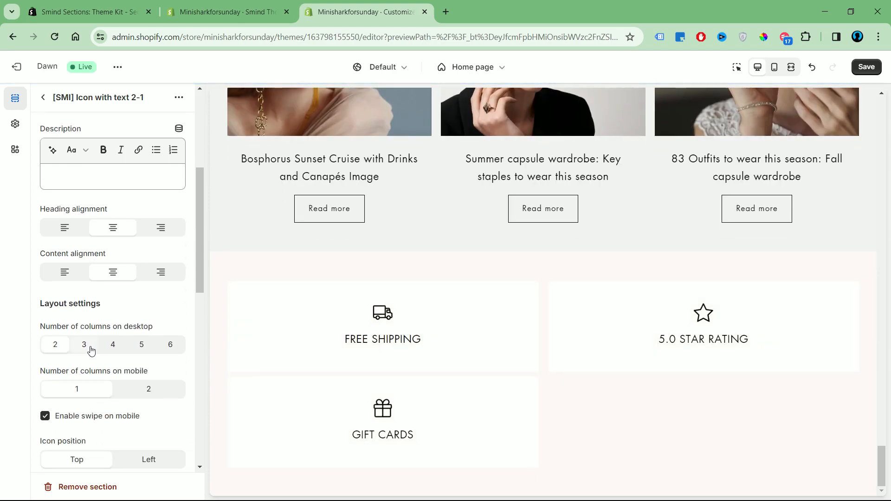
click(91, 351)
Step: Try the Left icon position for the icon section and set it back to Top
scroll(100, 417, down, 2)
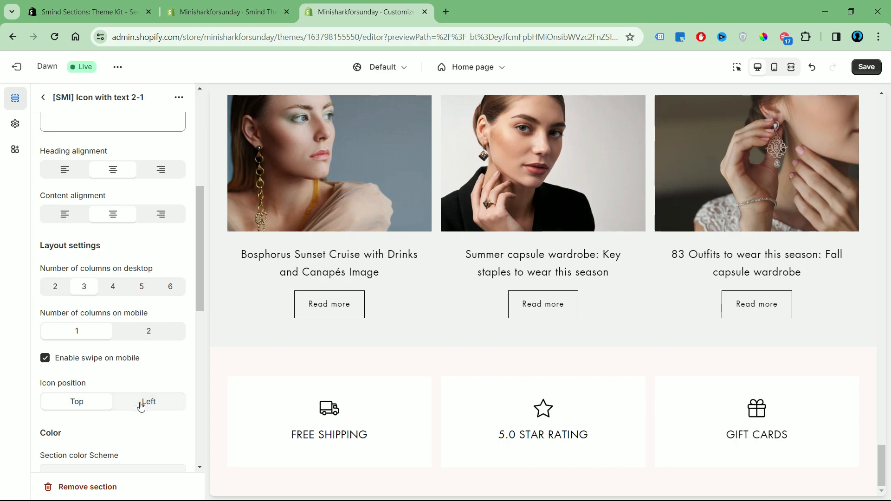
scroll(134, 399, down, 2)
click(147, 345)
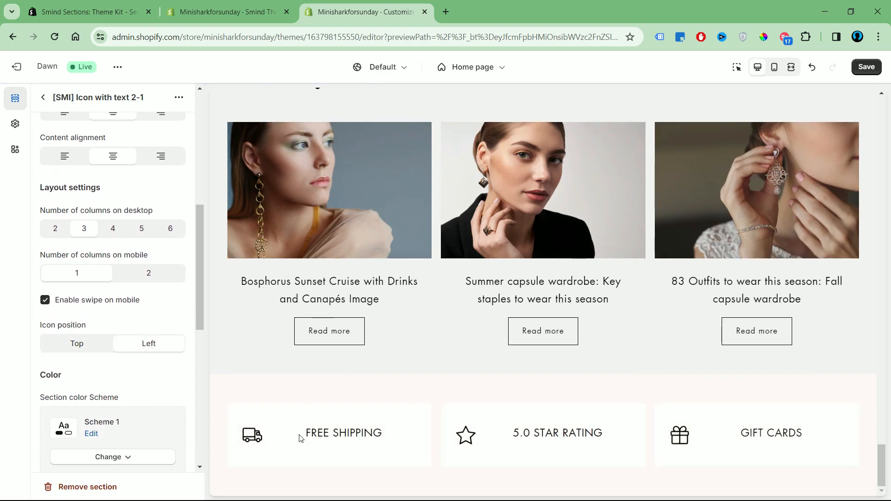
click(89, 345)
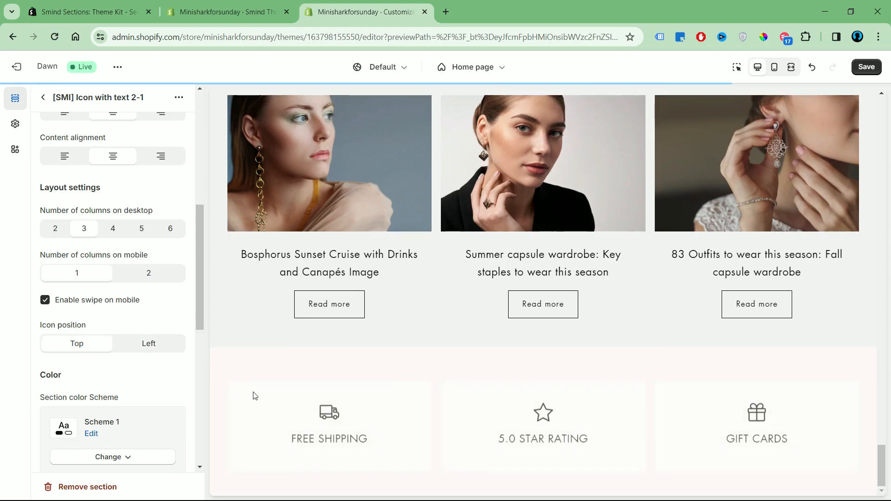
Step: Set both the top and bottom padding of the icon section to 0 px
scroll(139, 384, down, 5)
scroll(142, 387, down, 4)
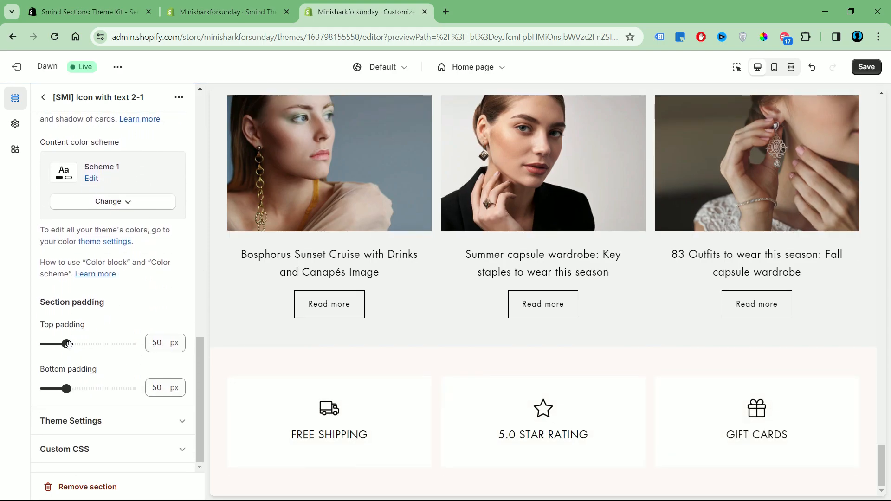
drag(69, 344, 42, 344)
drag(66, 389, 39, 390)
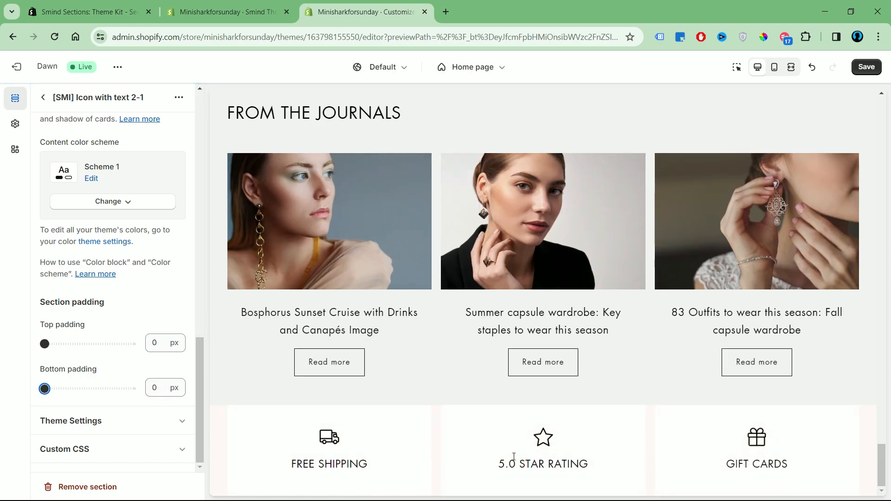
Step: Set the icon thickness in the icon section's theme settings to 1.1 px
click(184, 423)
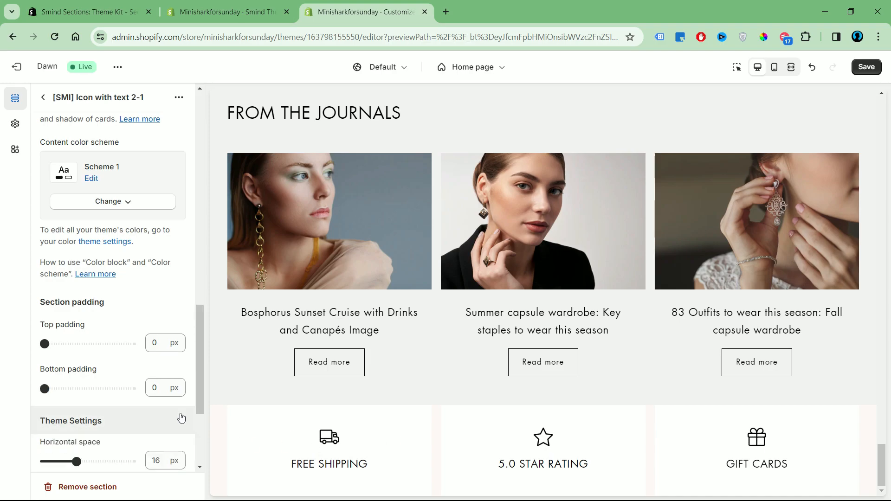
scroll(172, 413, down, 4)
drag(60, 360, 53, 359)
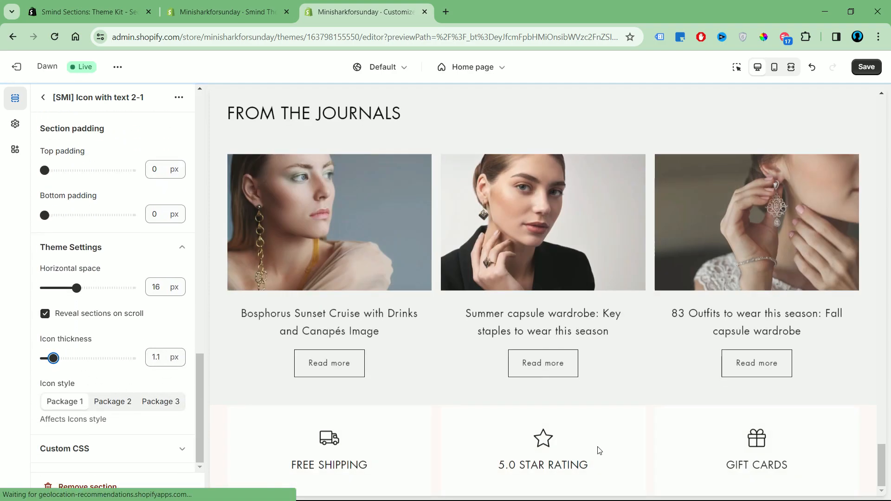
Step: Make the content background transparent in the icon section's Color block
click(43, 103)
click(110, 409)
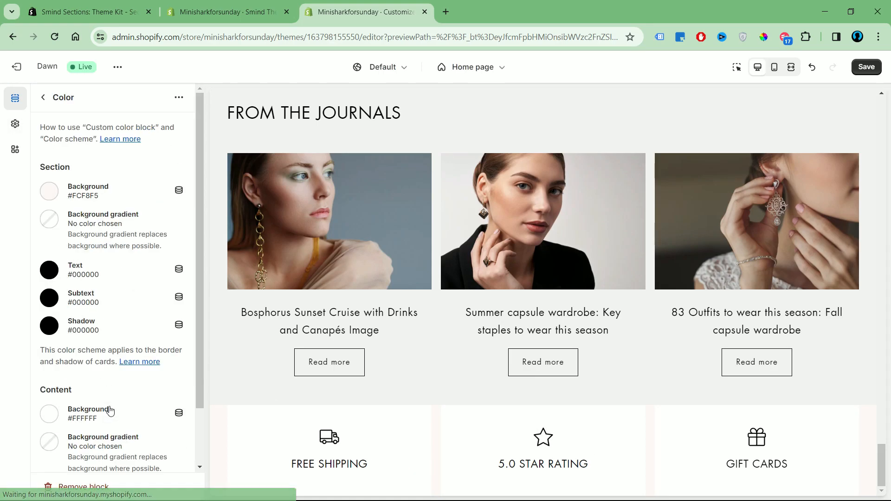
click(49, 414)
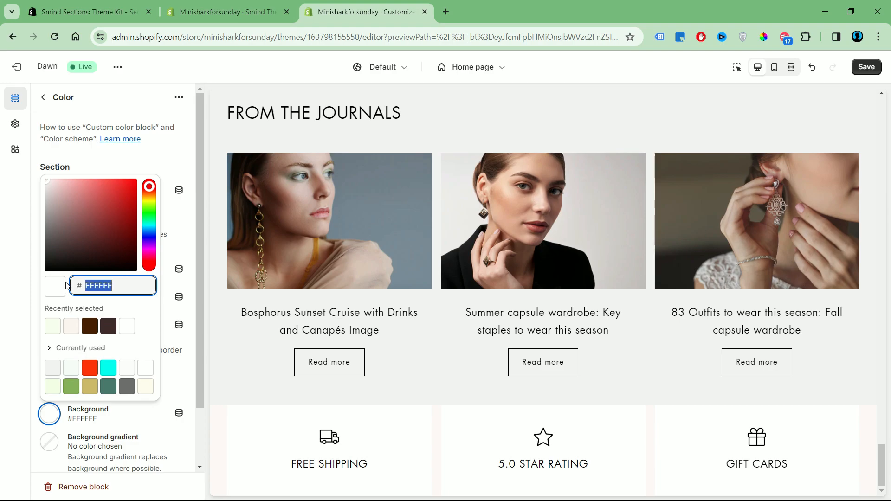
key(BackSpace)
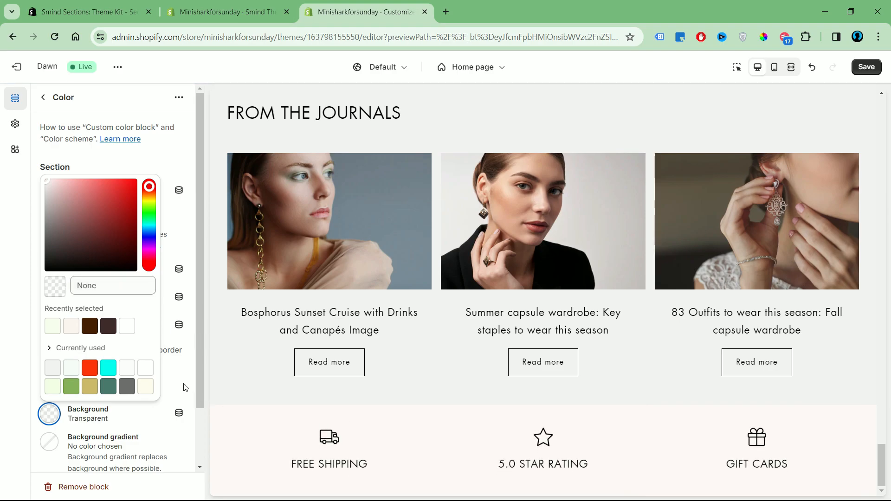
click(186, 388)
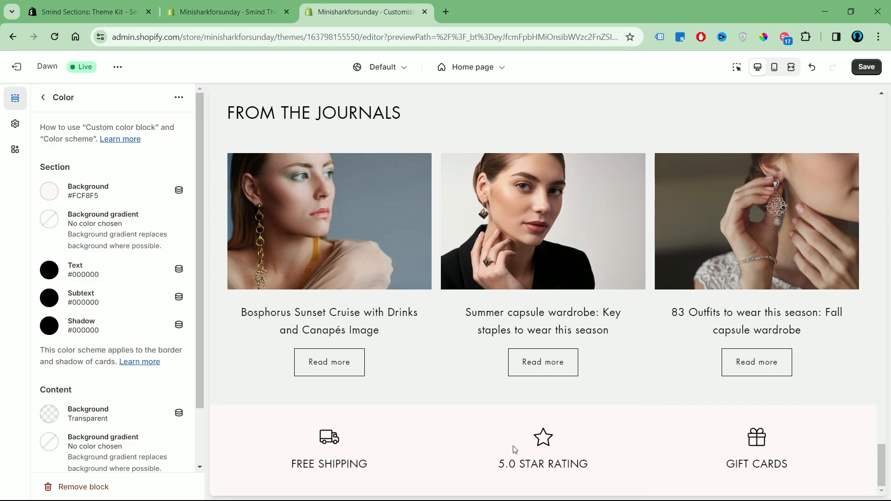
Step: Set the section background in the icon section's Color block to the dark teal #214C50
click(48, 199)
click(82, 261)
click(147, 253)
drag(148, 253, 149, 257)
drag(79, 264, 98, 272)
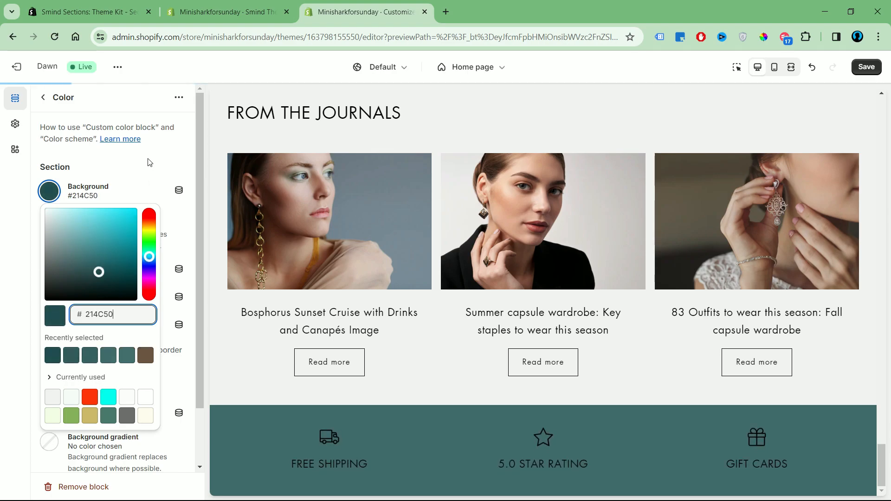
click(150, 162)
scroll(154, 421, down, 2)
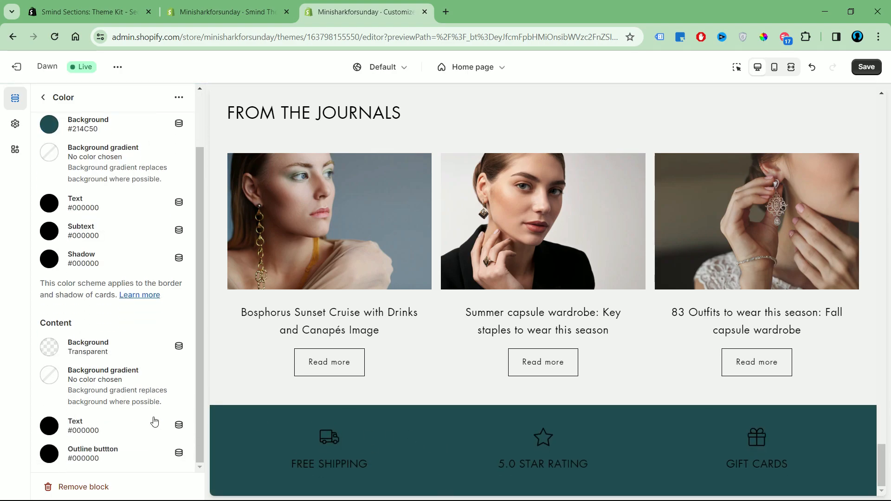
Step: Set the content text color in the icon section's Color block to white #FFFFFF and preview the result at full width
click(55, 428)
drag(79, 252, 40, 187)
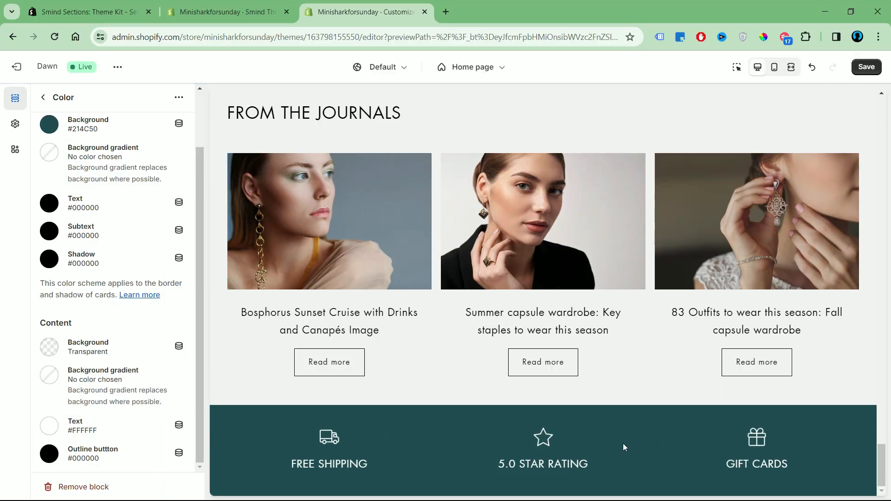
click(792, 68)
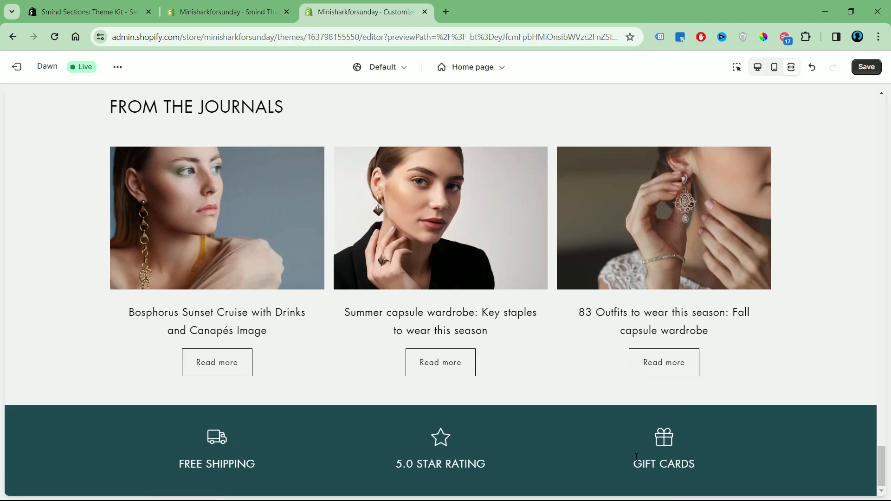
click(758, 68)
click(43, 97)
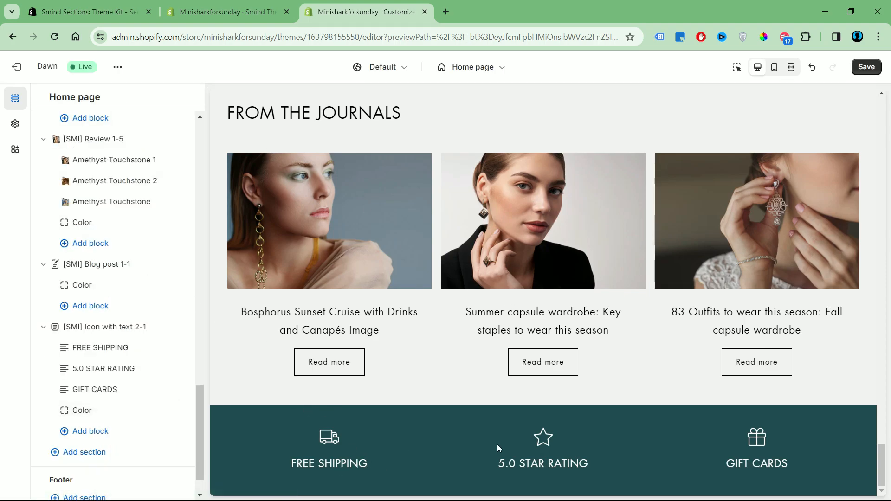
Step: Switch to the Smind library, filter the global sections by Footer, and preview the Footer 1-5 design
click(262, 12)
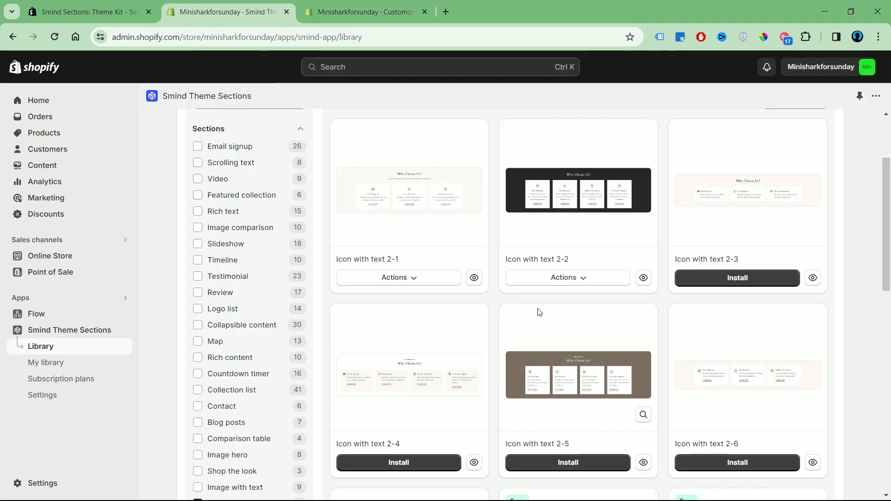
scroll(537, 311, up, 3)
click(500, 175)
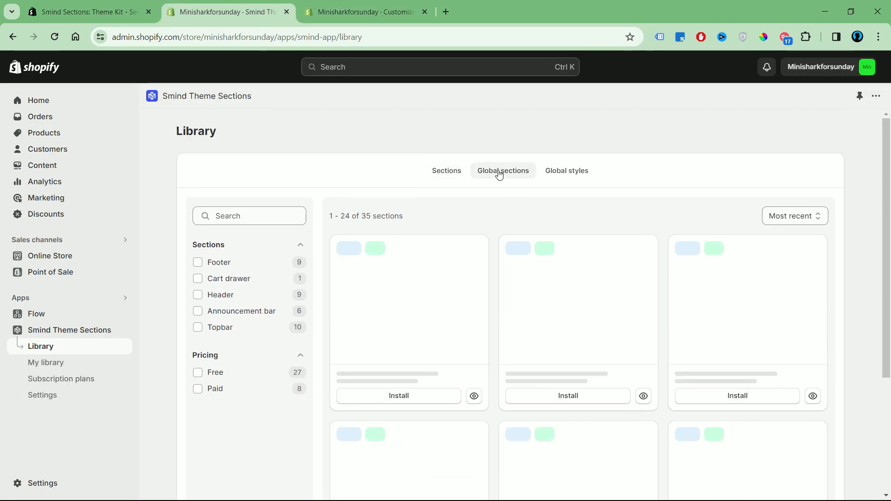
click(232, 262)
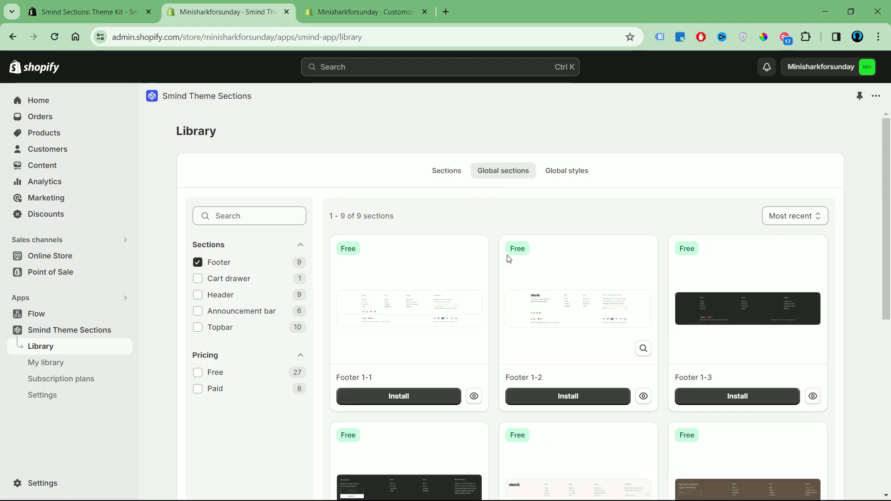
scroll(756, 277, down, 3)
scroll(438, 338, down, 4)
scroll(690, 344, up, 7)
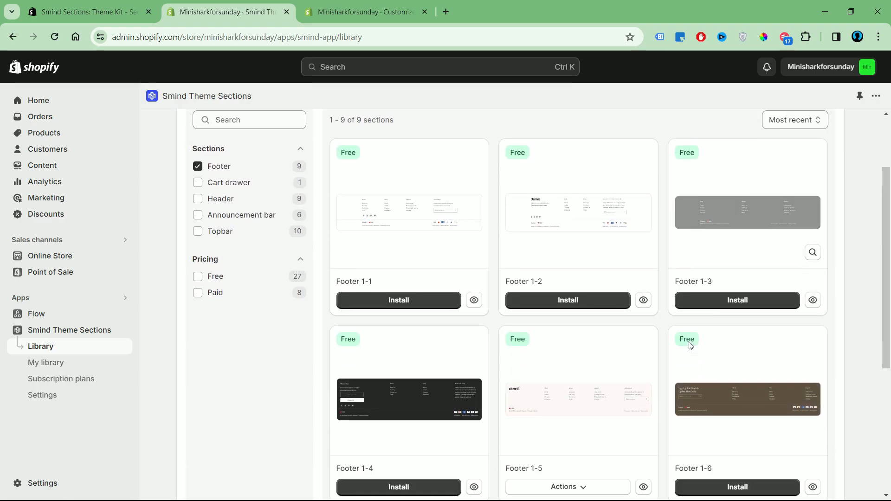
scroll(606, 383, down, 3)
click(644, 375)
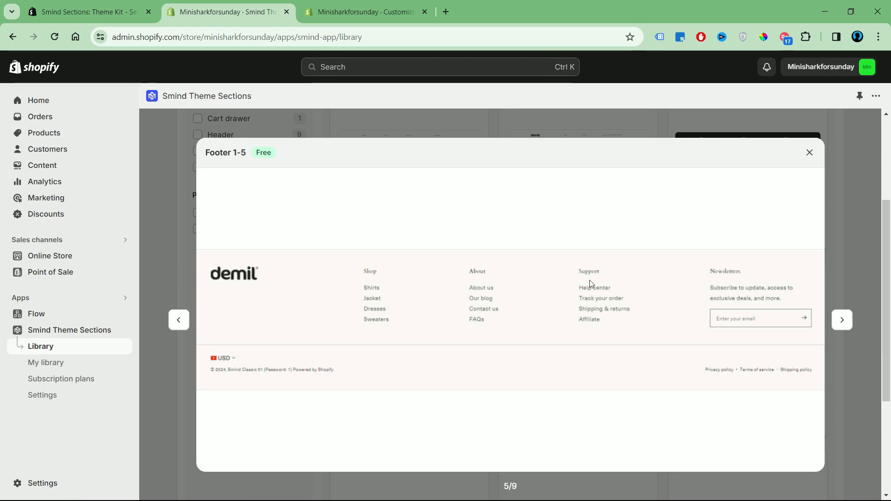
click(810, 154)
Step: Return to the theme editor and add the Smind Footer 1-5 section to the Footer group
click(368, 15)
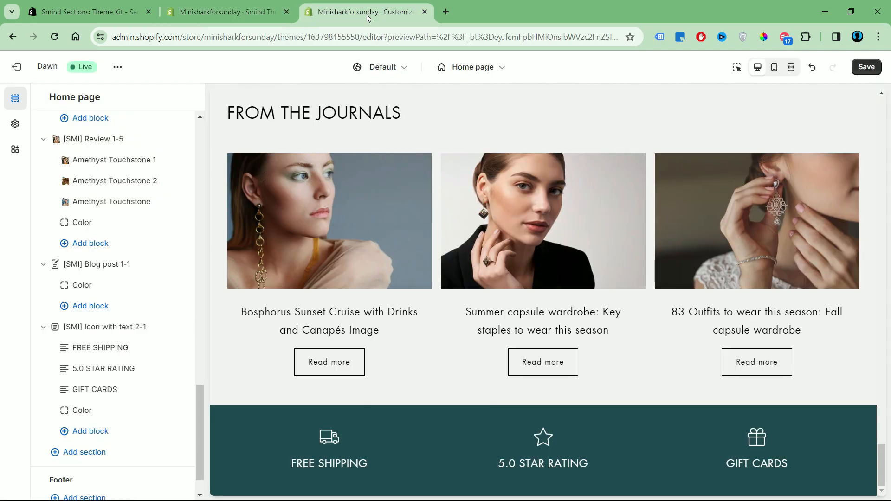
scroll(130, 459, down, 1)
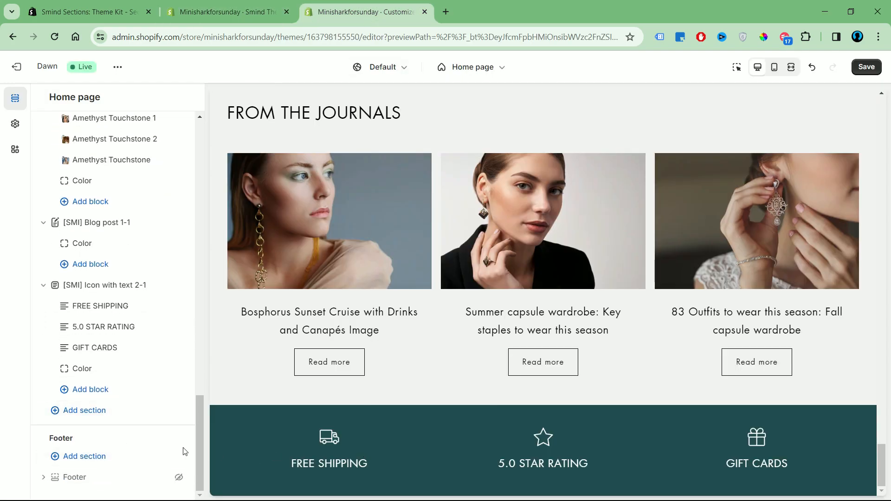
click(99, 457)
text(Fotte)
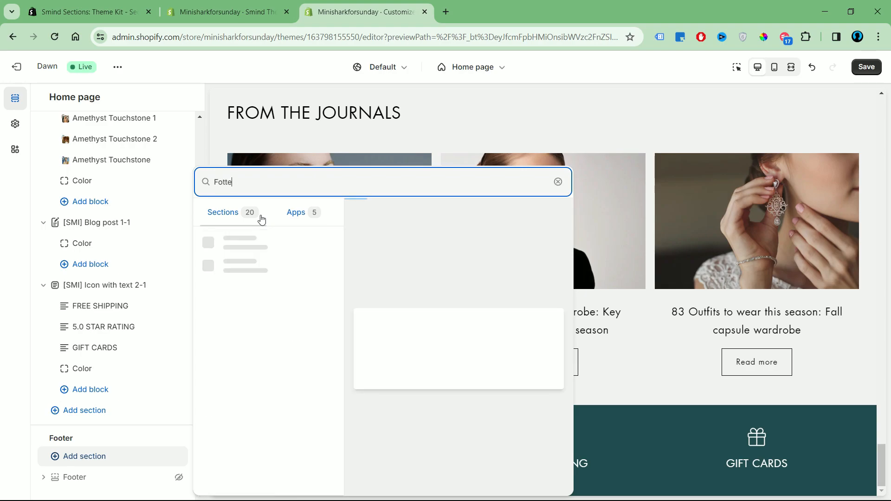
key(BackSpace)
key(BackSpace)
key(BackSpace)
text(oter)
click(260, 240)
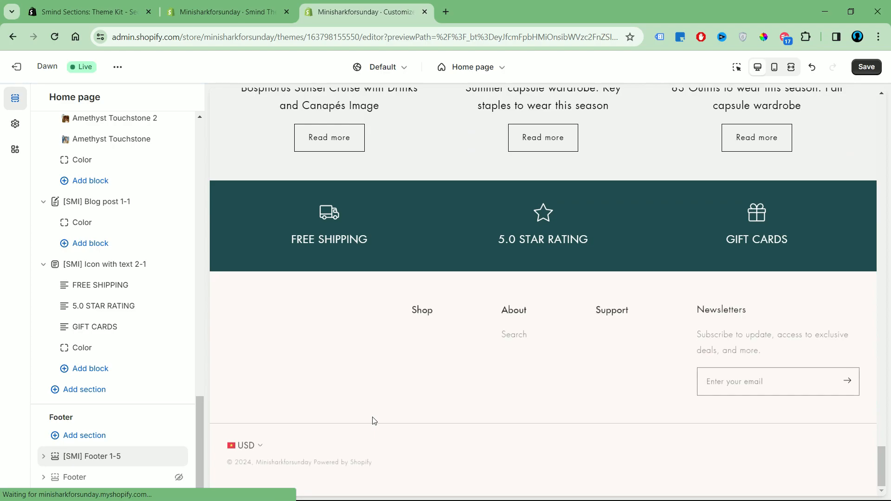
Step: Add the Logo_New image to the Image block of Footer 1-5 and set its width to 280 px
click(116, 456)
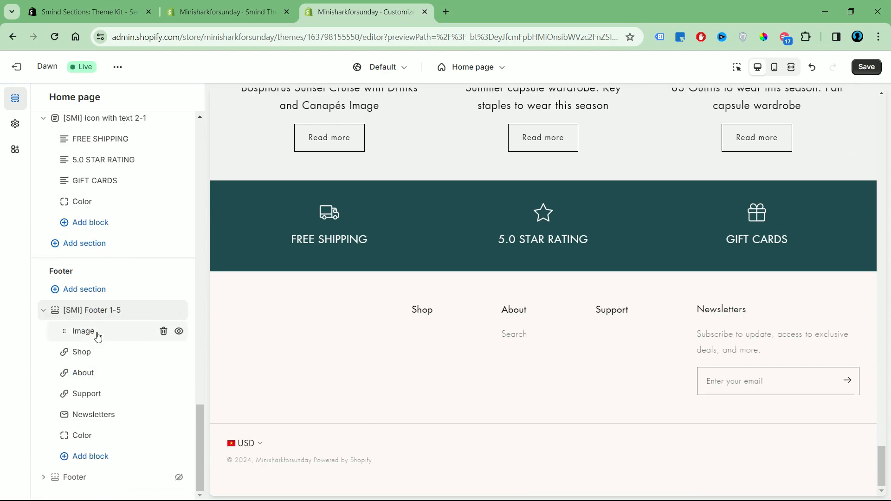
click(83, 332)
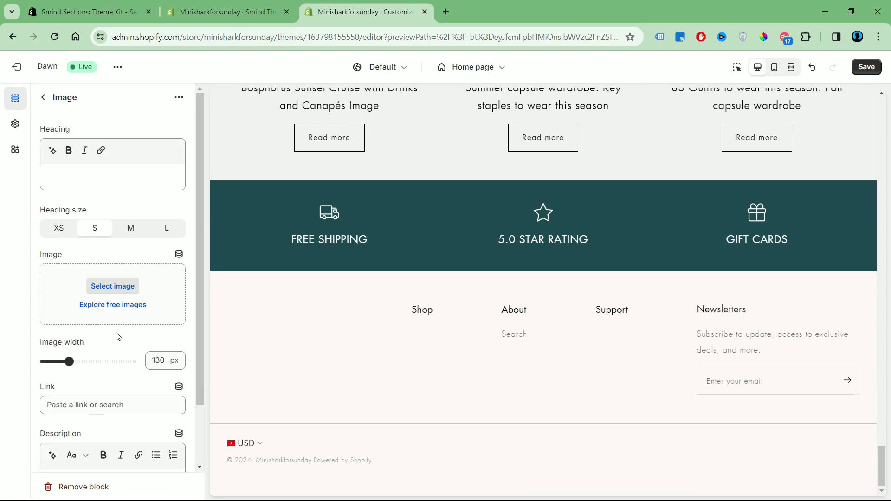
click(125, 290)
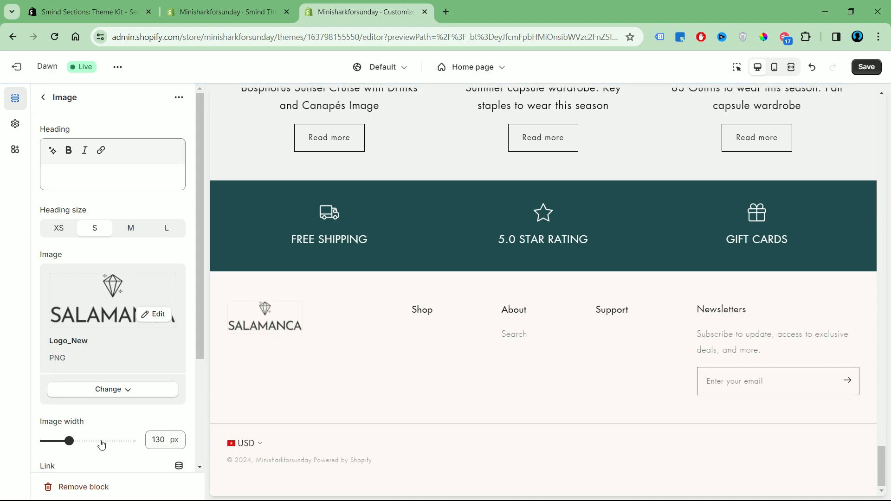
drag(102, 445, 146, 443)
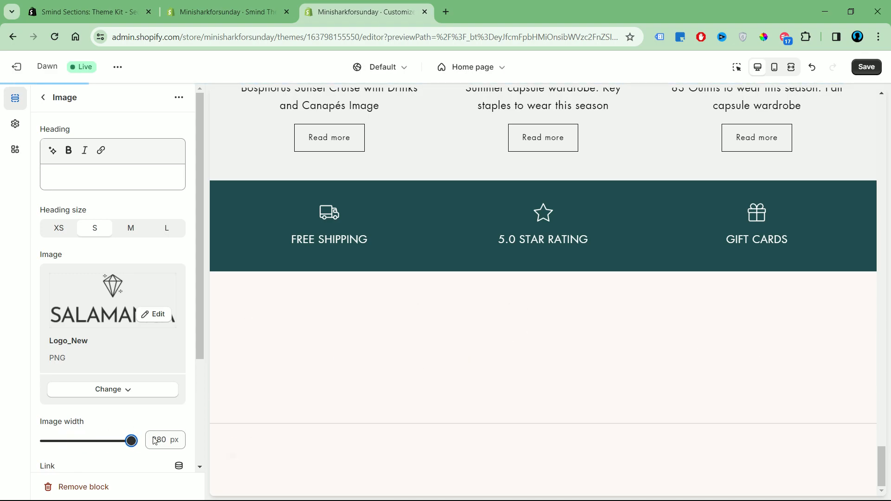
scroll(123, 393, down, 3)
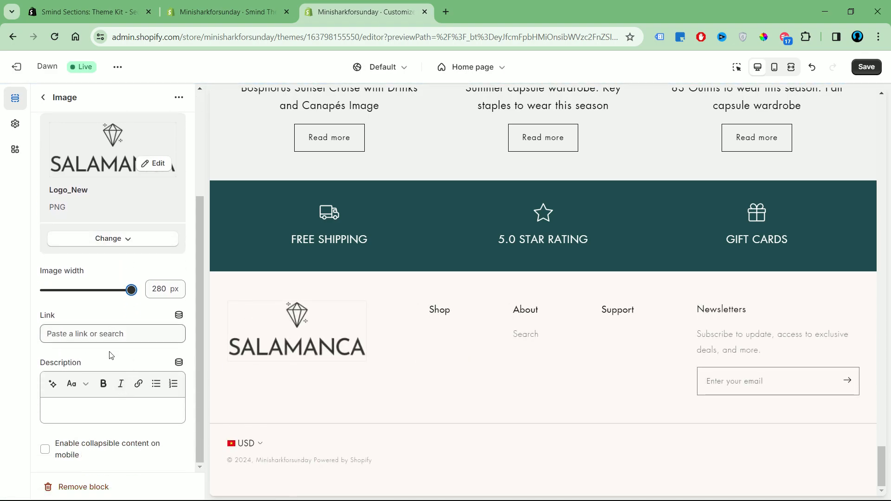
scroll(111, 355, up, 3)
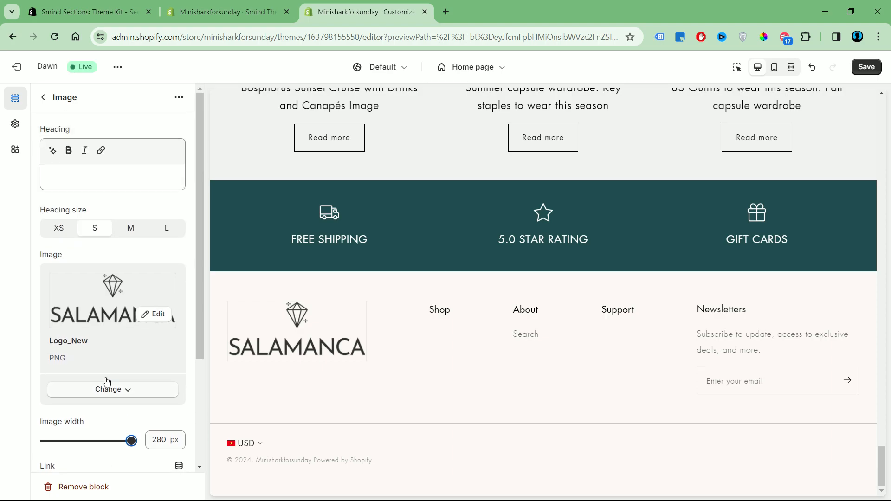
click(43, 97)
Step: Change the heading of the footer's Shop menu block to "Salamanca" and assign the Main menu to it
click(93, 353)
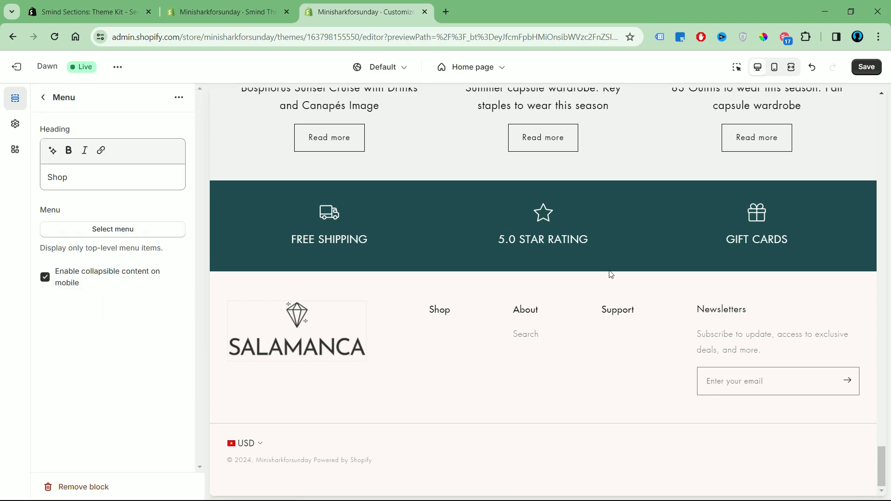
double_click(81, 189)
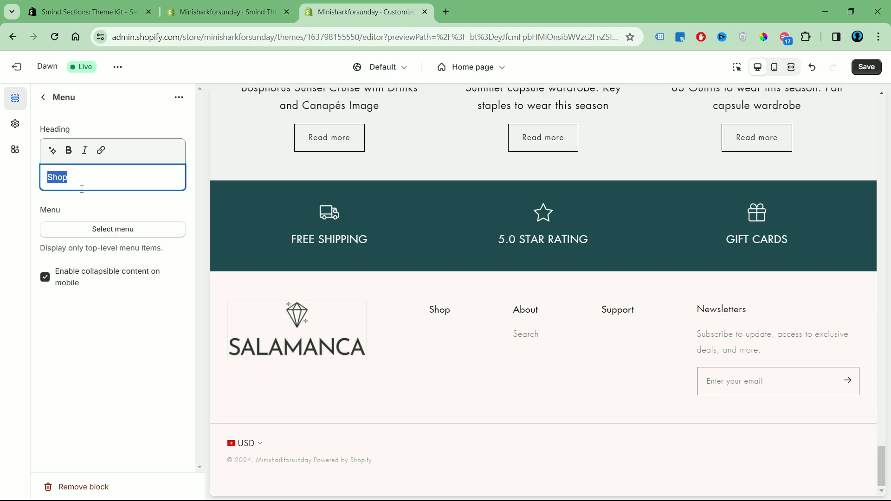
text(Salamanca)
click(124, 229)
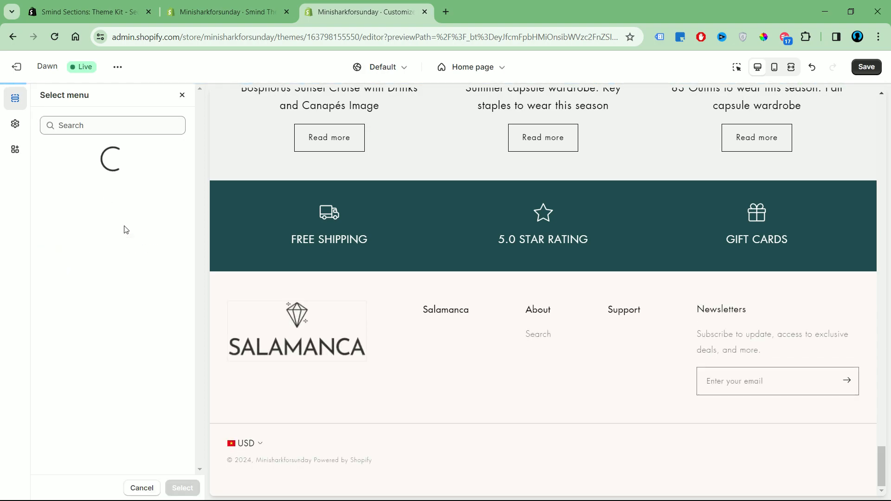
click(139, 225)
click(182, 488)
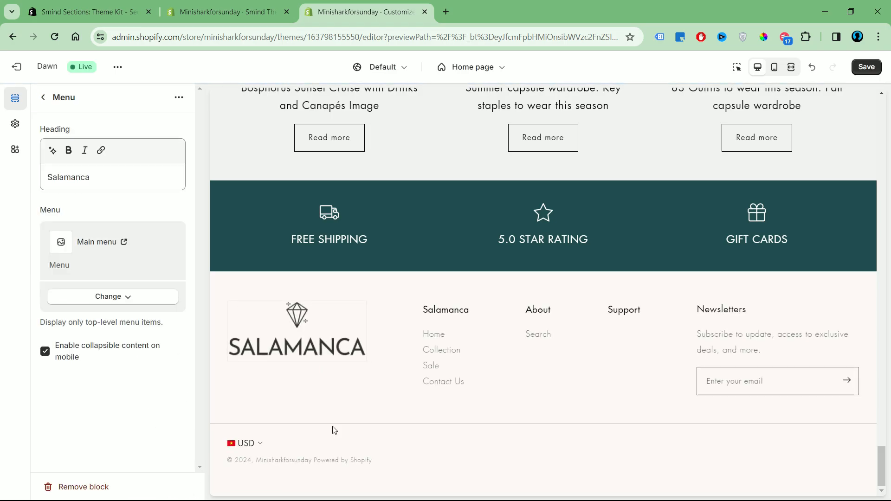
click(43, 97)
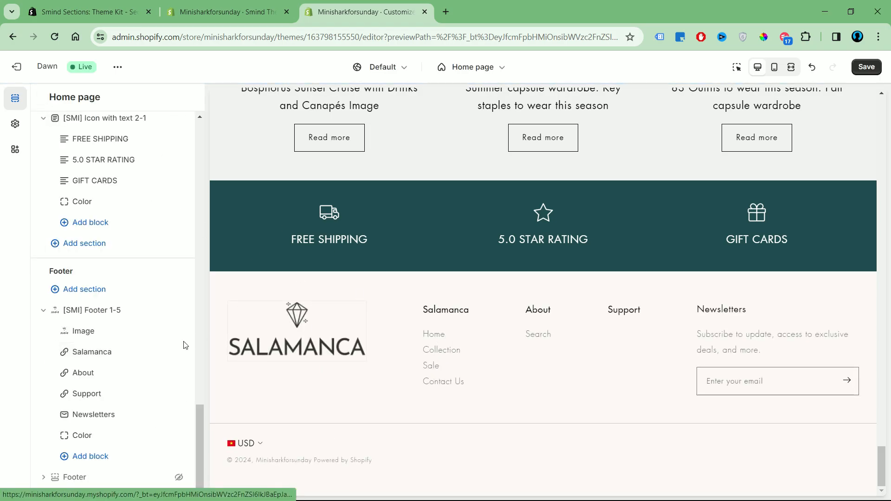
Step: Remove the footer's Support block and set the Newsletters block heading to "SAVE 10% OFF FOR FIRST ORDER" in size S
click(163, 395)
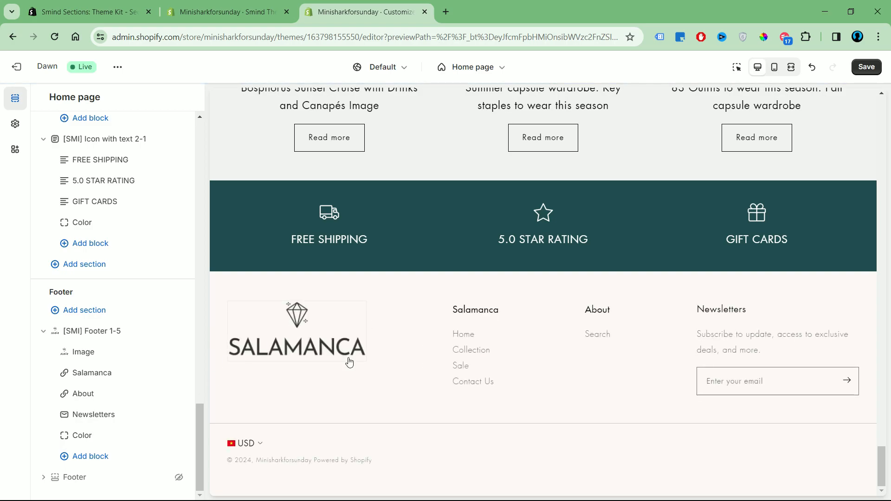
click(93, 415)
drag(101, 167, 46, 185)
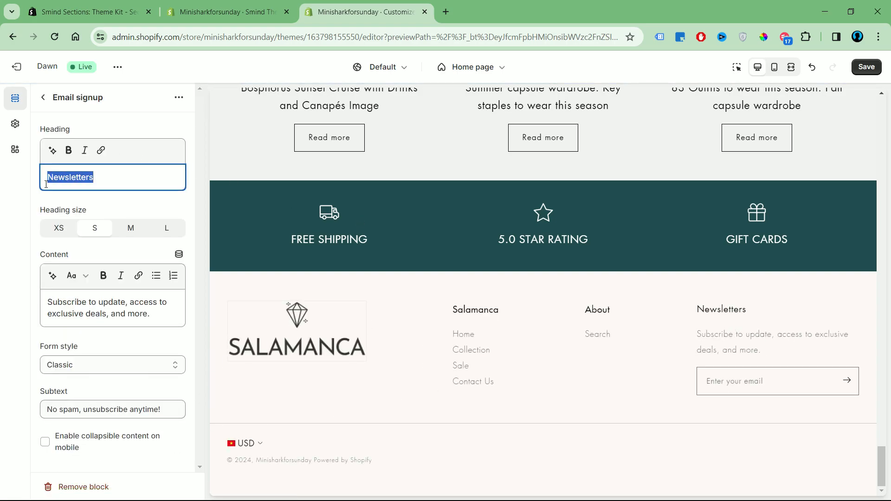
text(SAVE 10% OFF FOR FIRST ORDER)
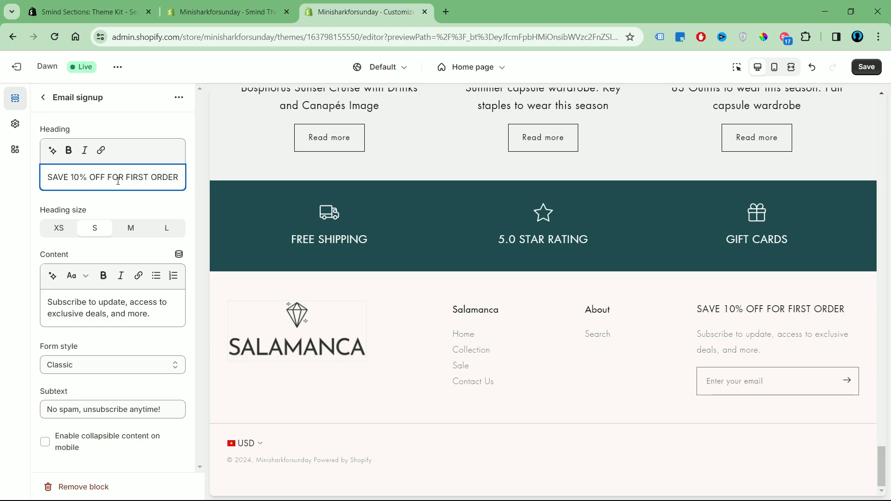
click(130, 228)
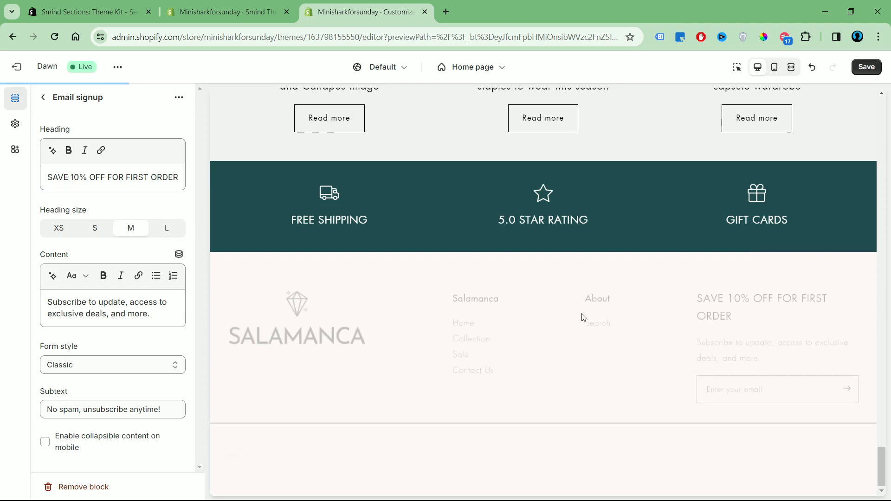
click(94, 229)
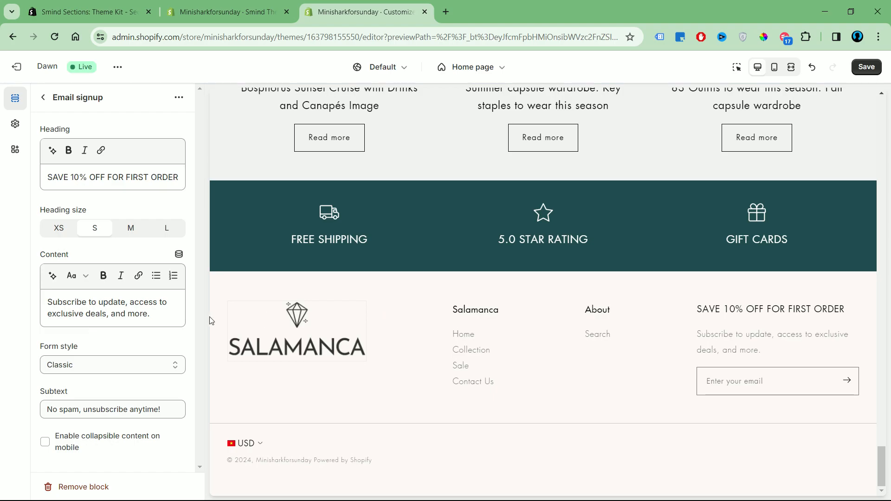
Step: Set the footer email signup's form style to Classic(Icon) and open the Footer 1-5 section settings
drag(65, 303, 162, 316)
click(165, 334)
click(133, 367)
click(134, 380)
click(130, 366)
click(112, 400)
click(141, 371)
click(135, 410)
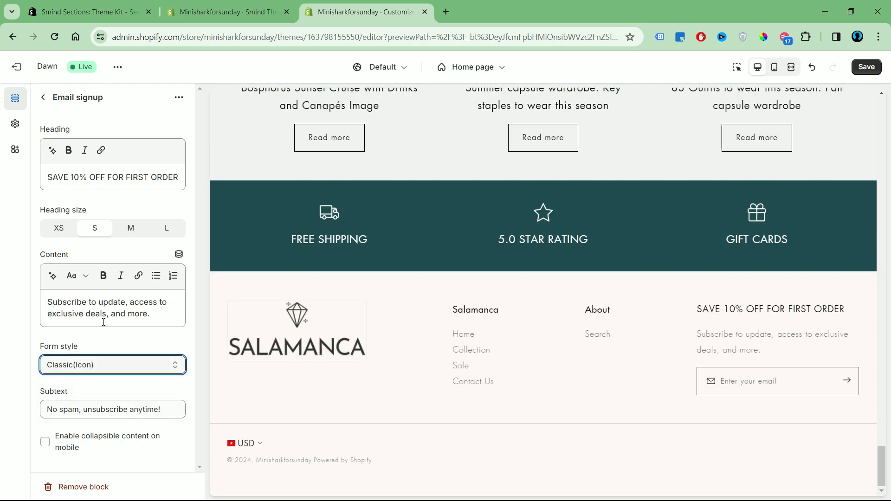
click(46, 100)
click(113, 331)
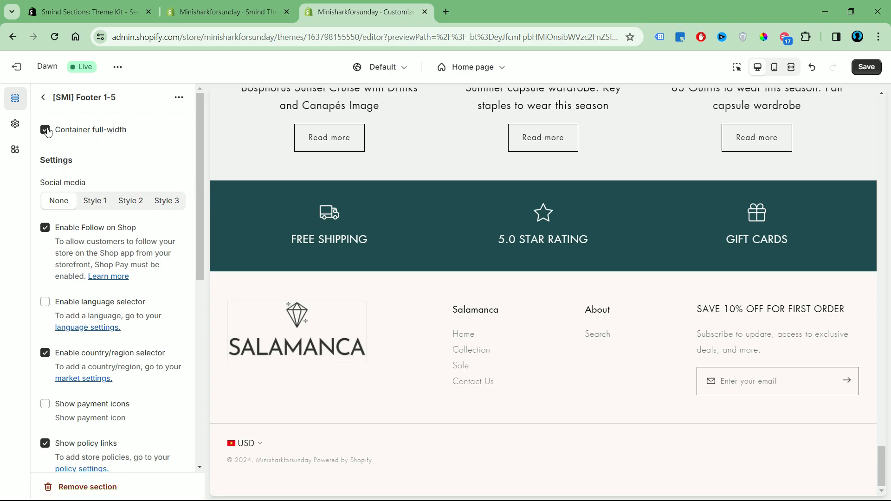
Step: Try Footer 1-5 without the full-width container, preview it at full width, and restore the full-width setting
click(791, 68)
click(755, 69)
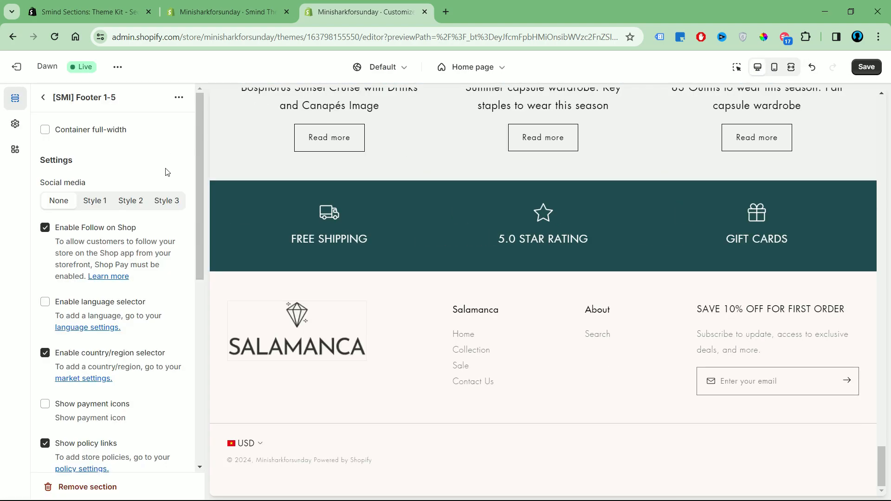
click(46, 131)
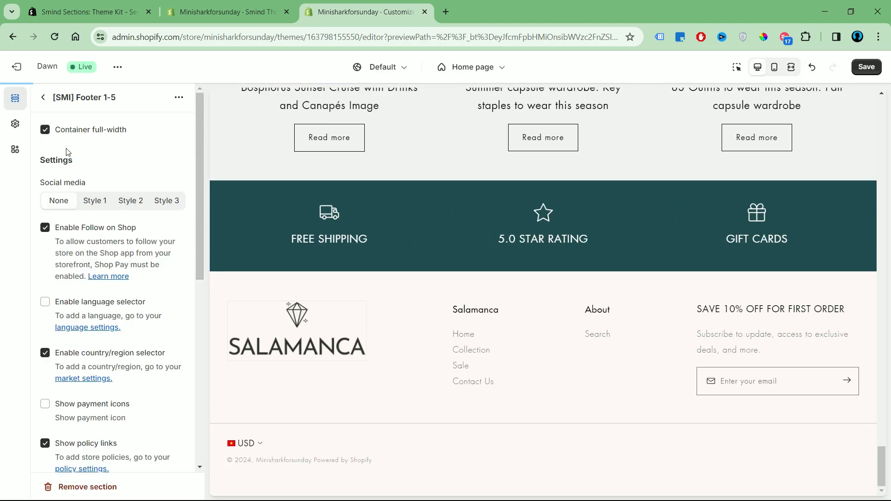
Step: Compare the social media icon styles of Footer 1-5 and choose Style 3
click(92, 204)
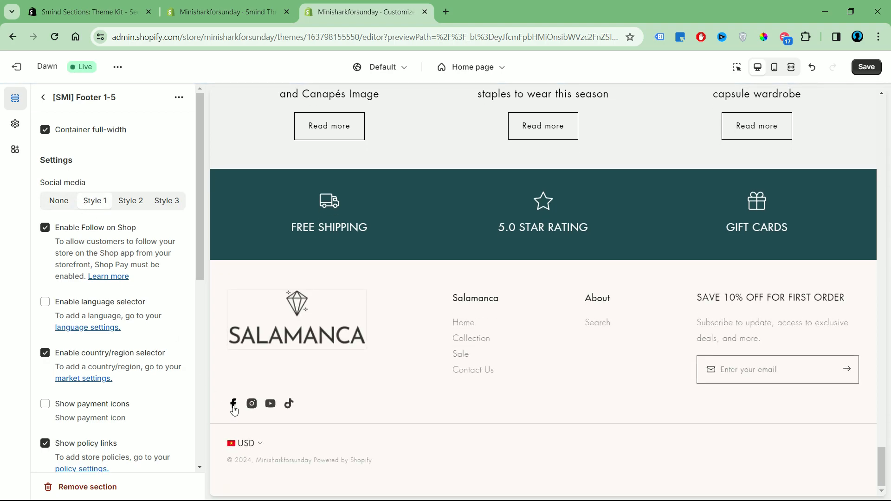
click(129, 201)
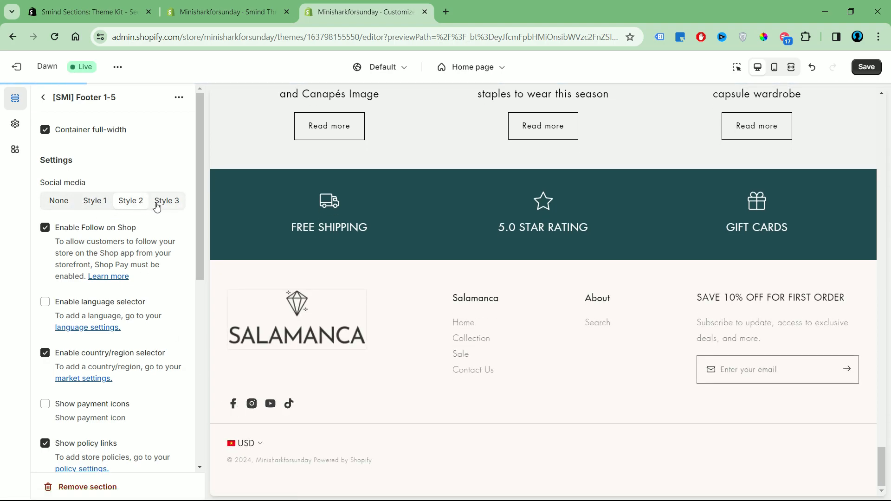
click(159, 206)
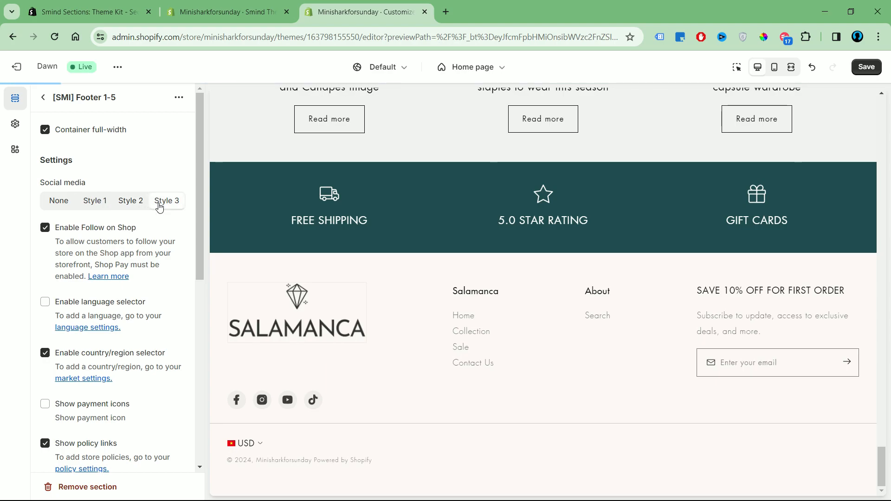
Step: Set Footer 1-5's social media icons to Style 1, disable the country/region selector and enable payment icons
click(90, 207)
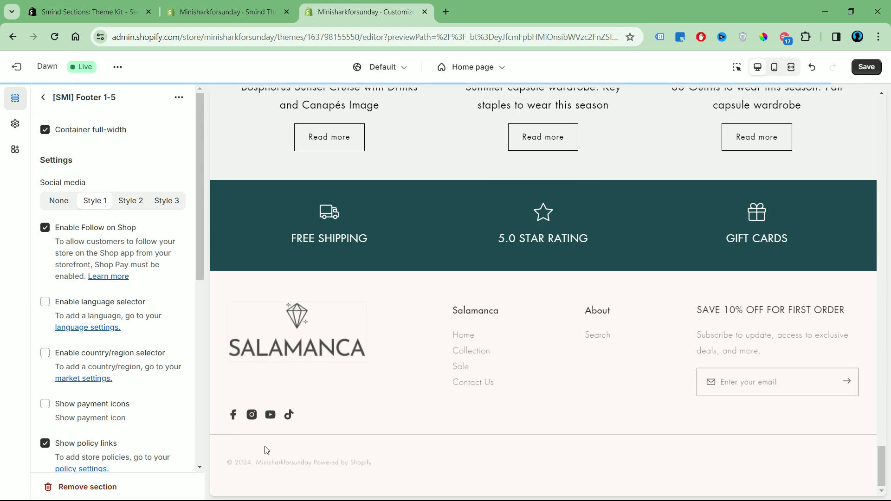
scroll(115, 410, down, 2)
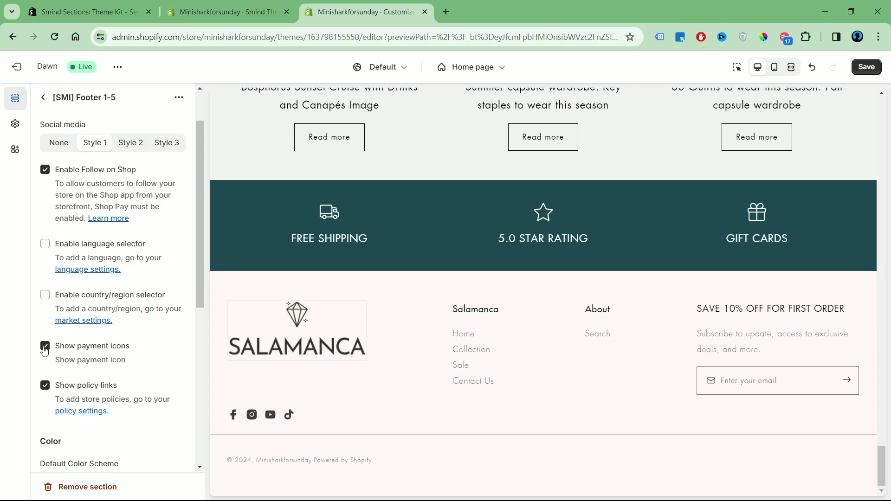
scroll(157, 386, down, 7)
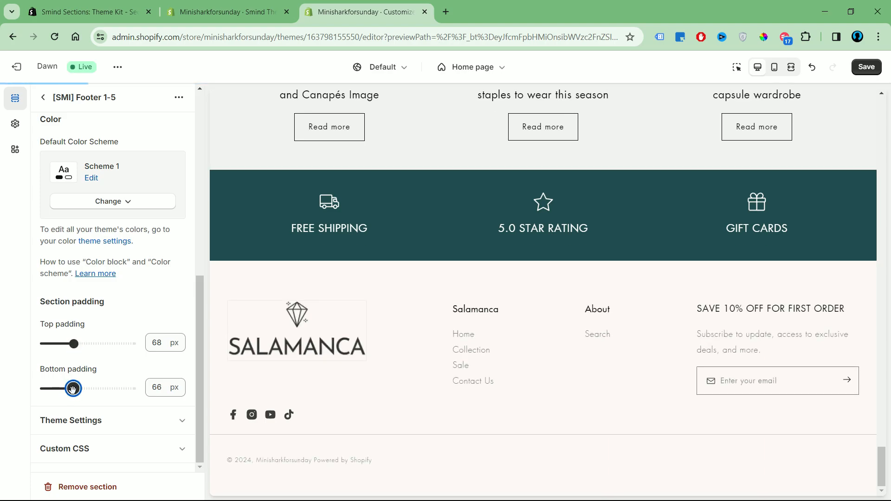
Step: Set Footer 1-5's top and bottom padding to 68 px and check the footer in the full-width preview
drag(73, 390, 74, 390)
click(791, 68)
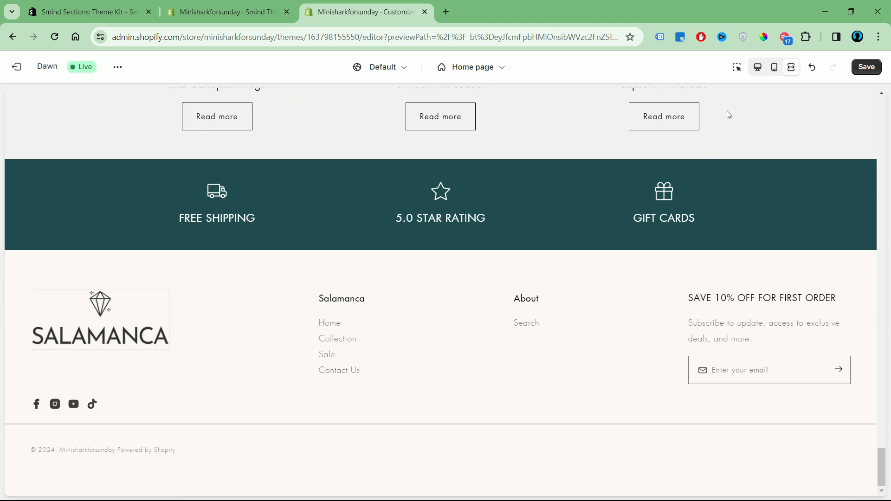
click(754, 70)
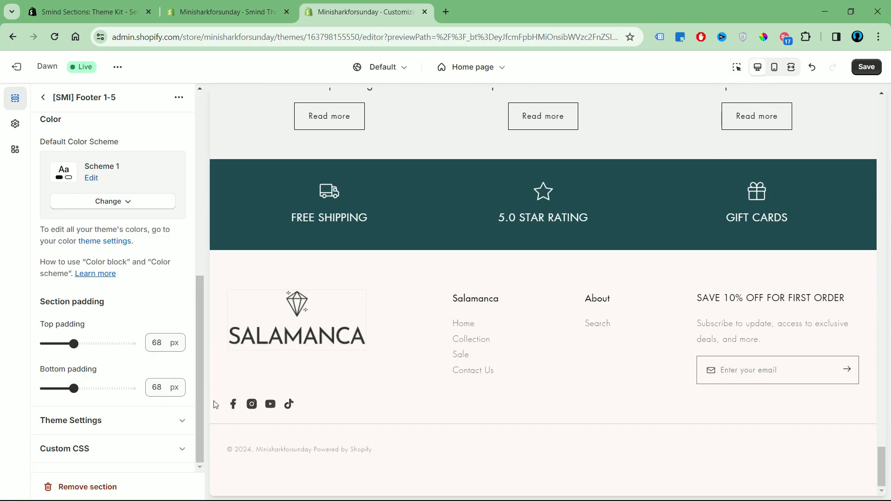
Step: Enter "#" as the Twitter and Pinterest links in Footer 1-5's theme settings
click(181, 424)
scroll(160, 405, down, 6)
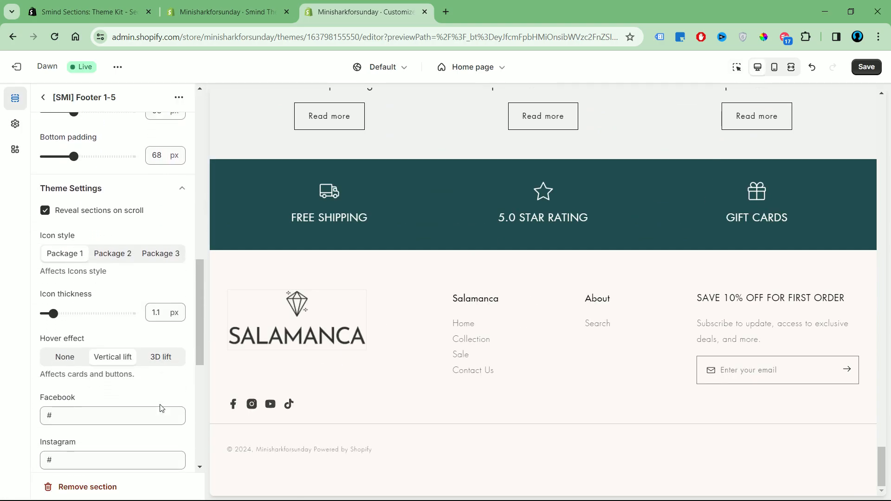
scroll(81, 342, down, 1)
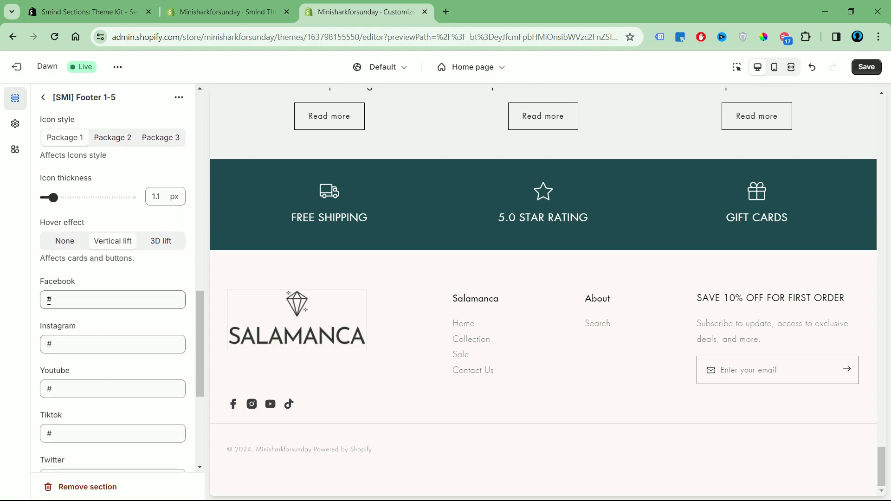
scroll(78, 422, down, 2)
click(95, 364)
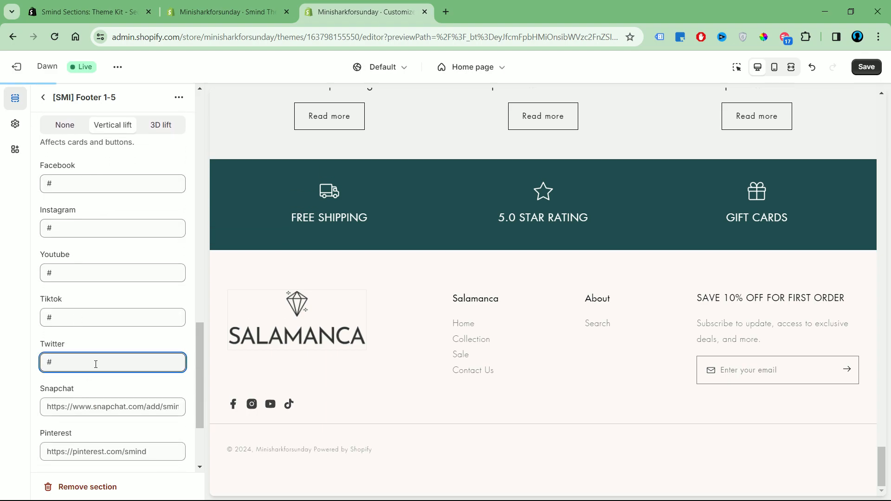
click(78, 452)
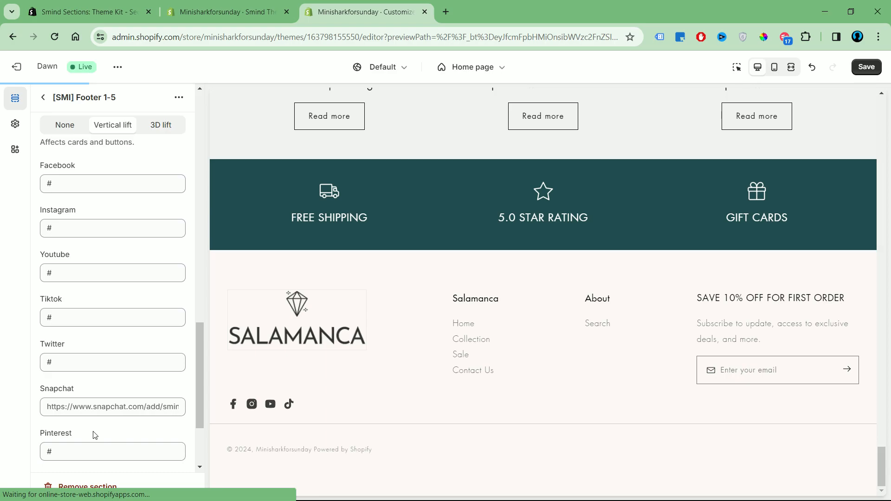
Step: Open the footer's Color block, try several background hues and set the background to light blue #E9F3FC
scroll(151, 269, up, 5)
scroll(151, 270, down, 10)
key(Escape)
click(76, 435)
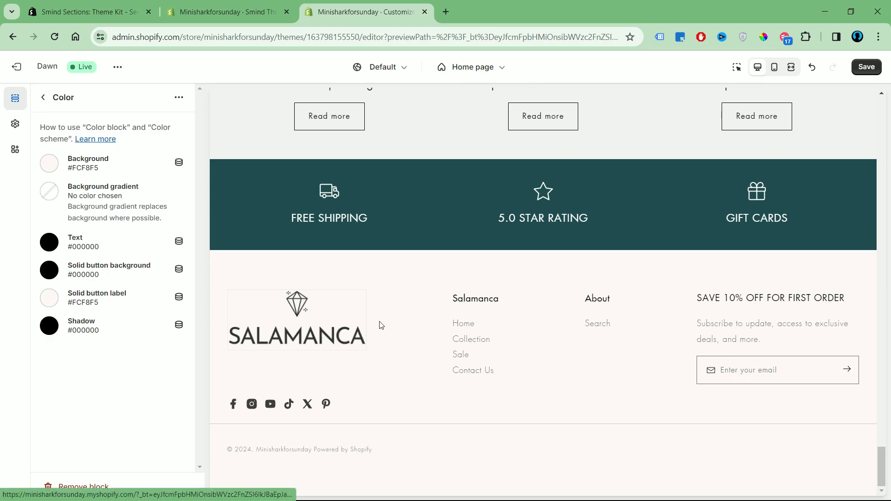
click(49, 163)
click(53, 186)
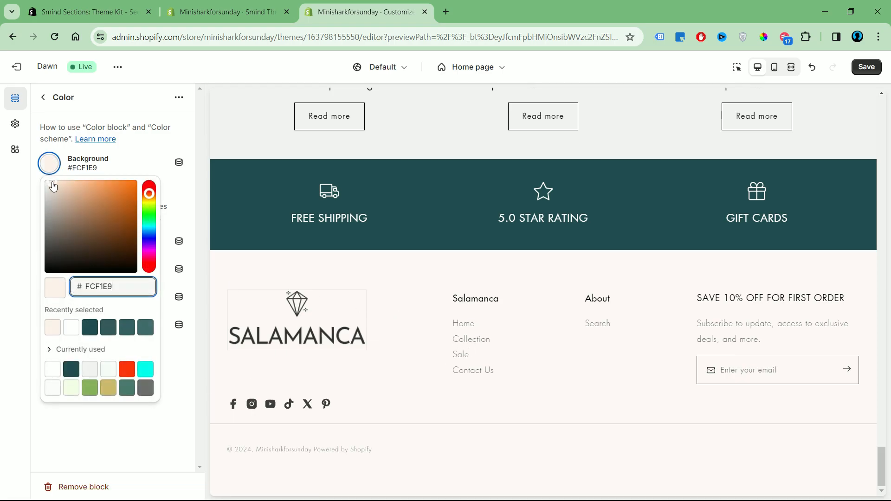
drag(149, 196, 149, 201)
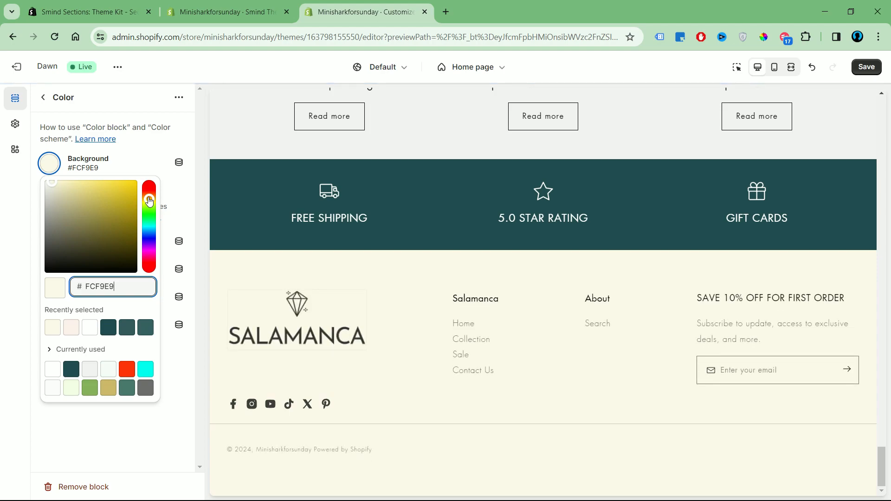
drag(149, 201, 152, 237)
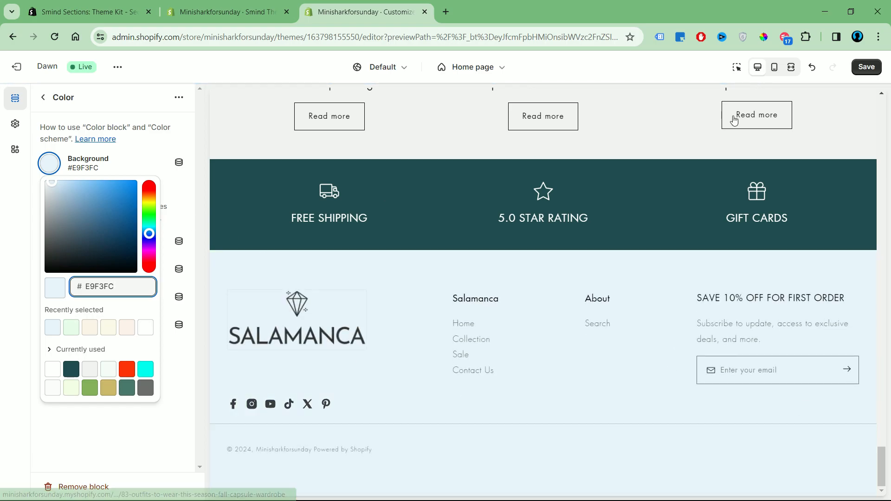
click(190, 188)
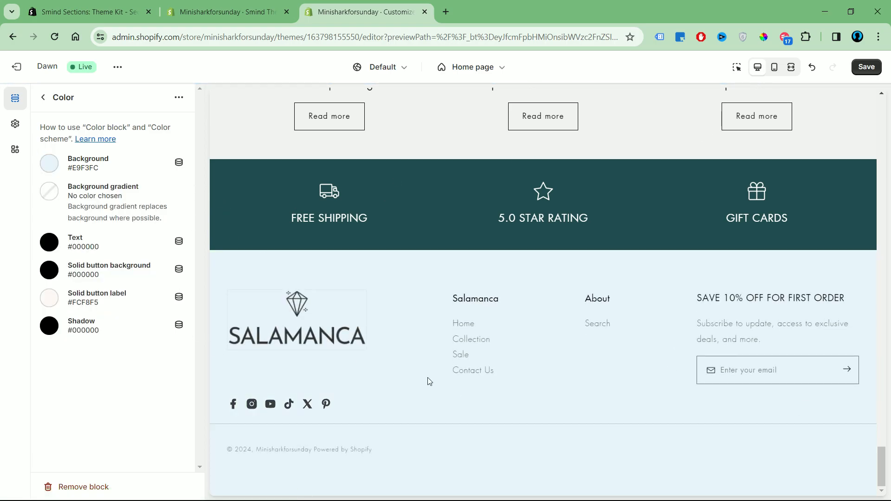
Step: Check the footer in the full-width preview, save the theme changes and open the storefront view
click(790, 69)
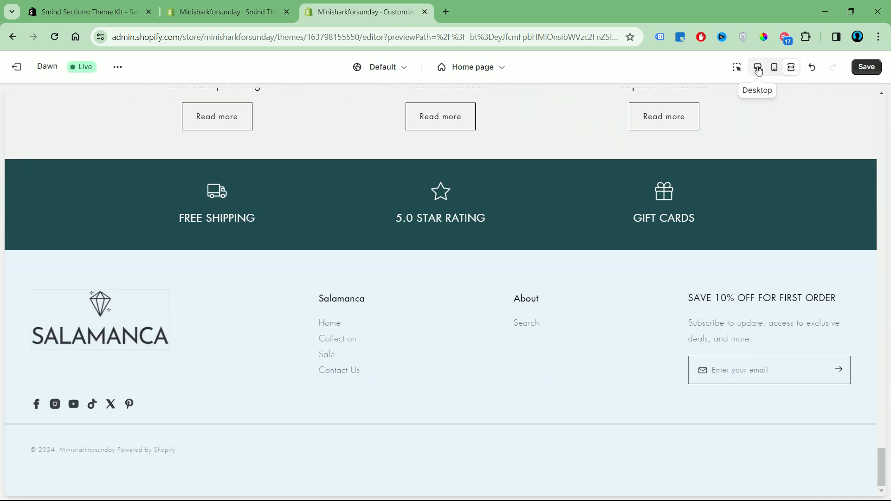
click(758, 69)
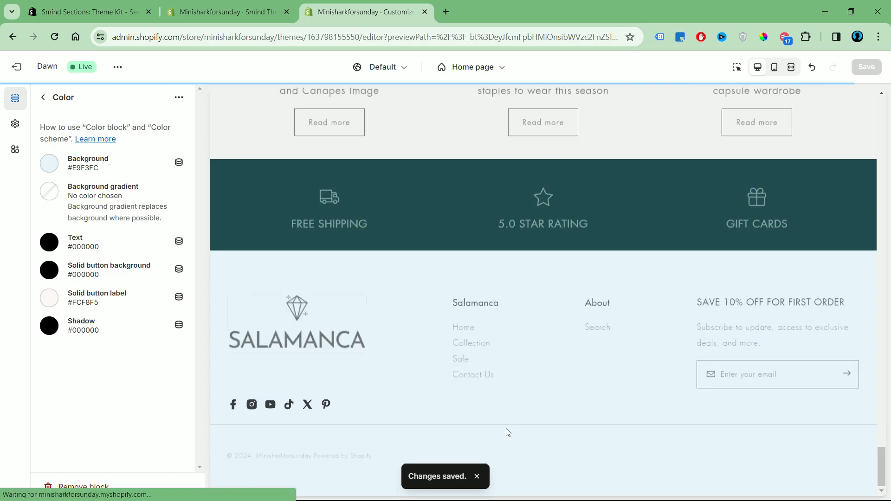
click(118, 67)
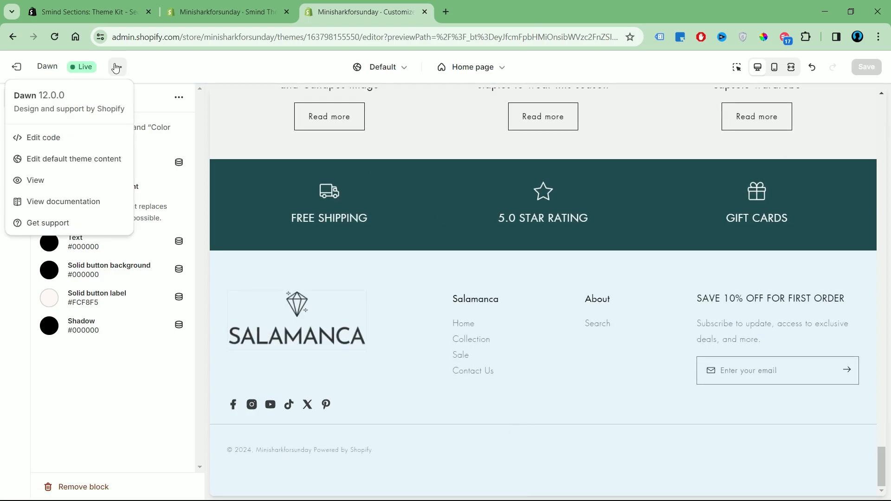
click(32, 175)
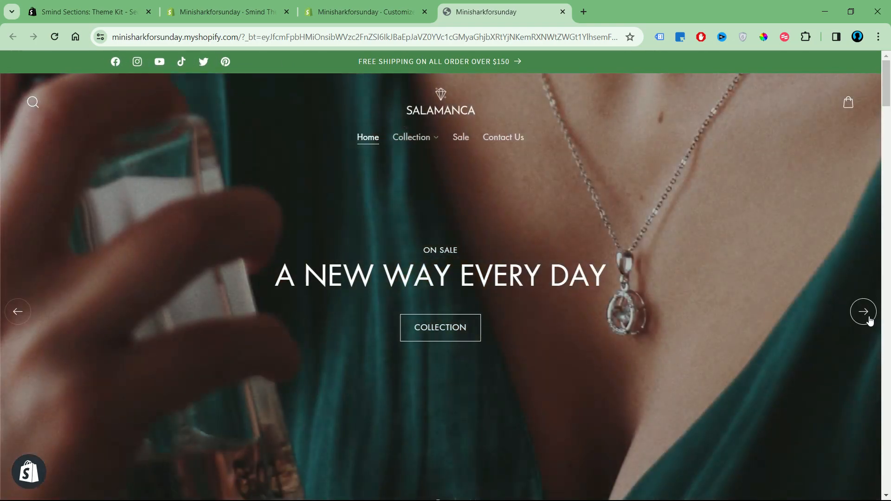
Step: Cycle forward through the storefront's hero slideshow to review its slides
click(869, 318)
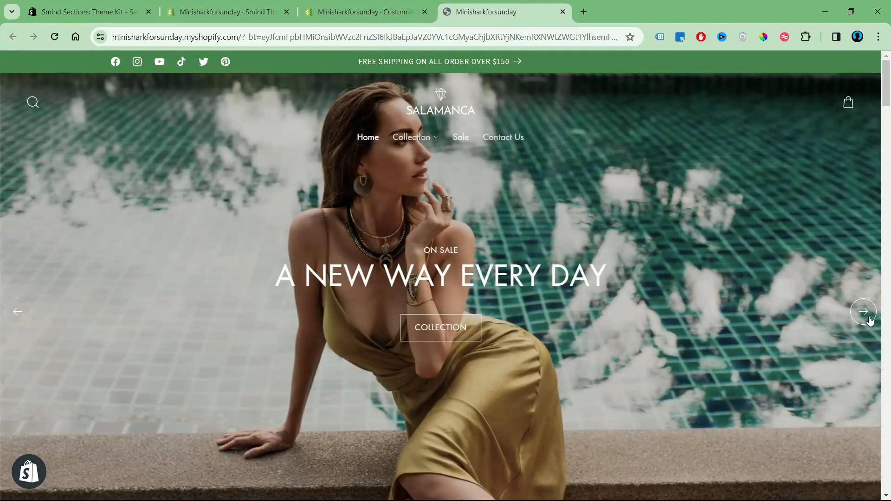
click(869, 318)
click(869, 318)
click(869, 318)
click(869, 318)
click(870, 318)
click(869, 318)
Step: Review the storefront's home page sections from the company overview through the collections and countdown to the featured products
scroll(736, 315, down, 4)
scroll(735, 316, down, 5)
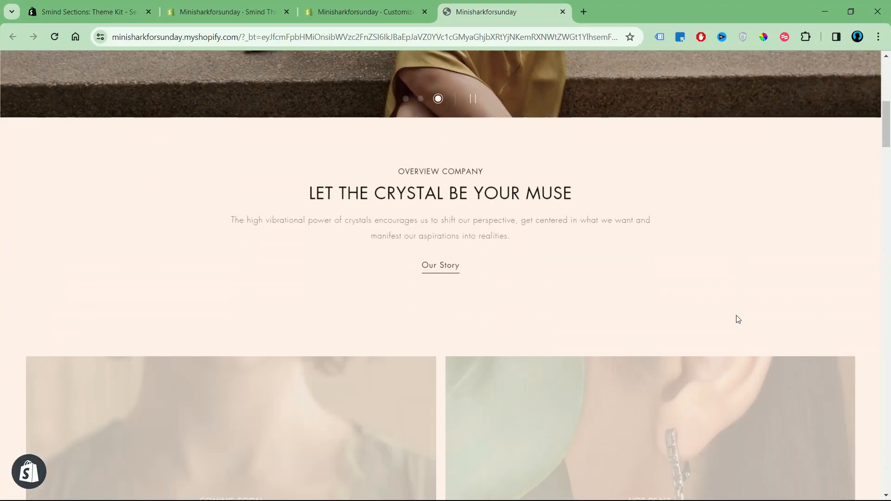
scroll(501, 284, down, 4)
scroll(500, 281, down, 4)
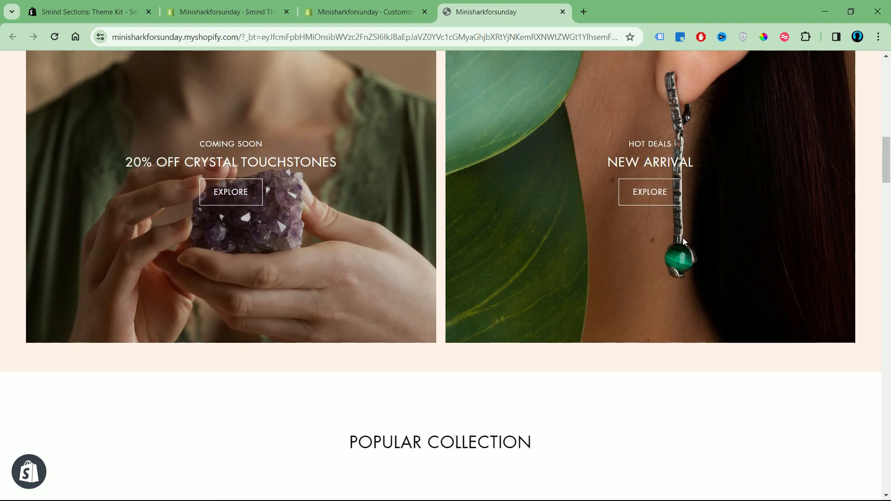
scroll(683, 238, down, 8)
scroll(212, 218, up, 2)
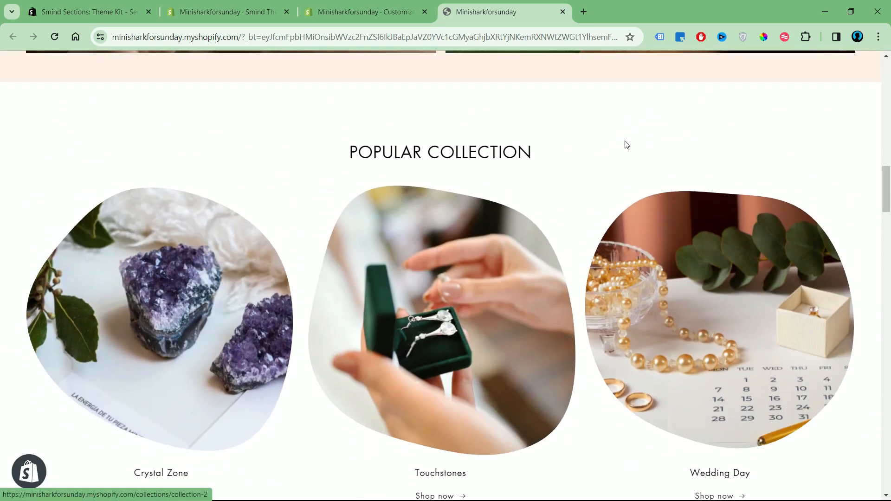
scroll(643, 305, down, 7)
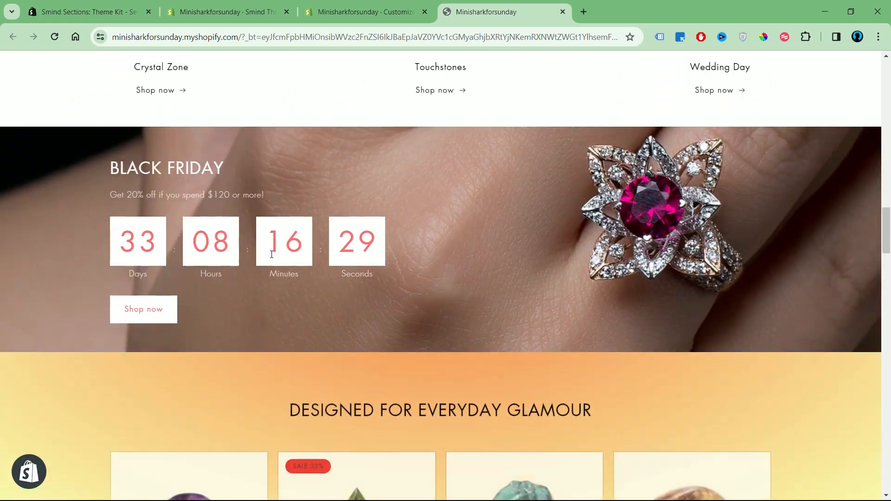
scroll(238, 263, down, 7)
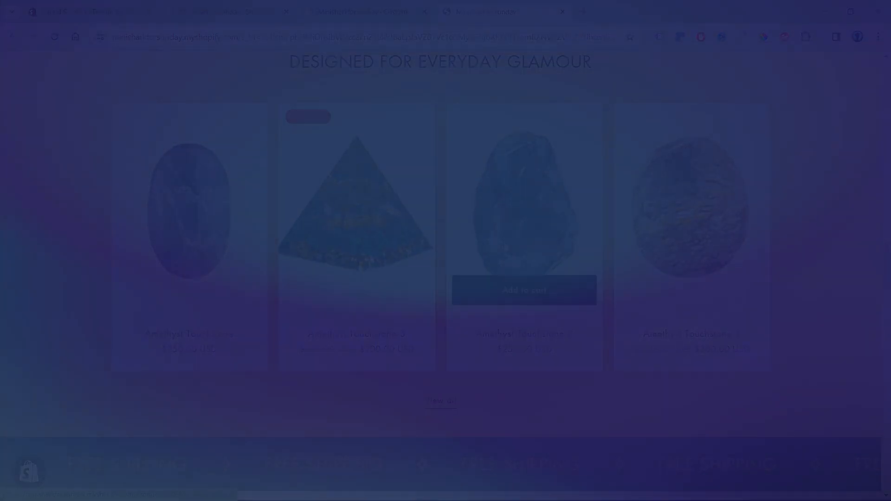